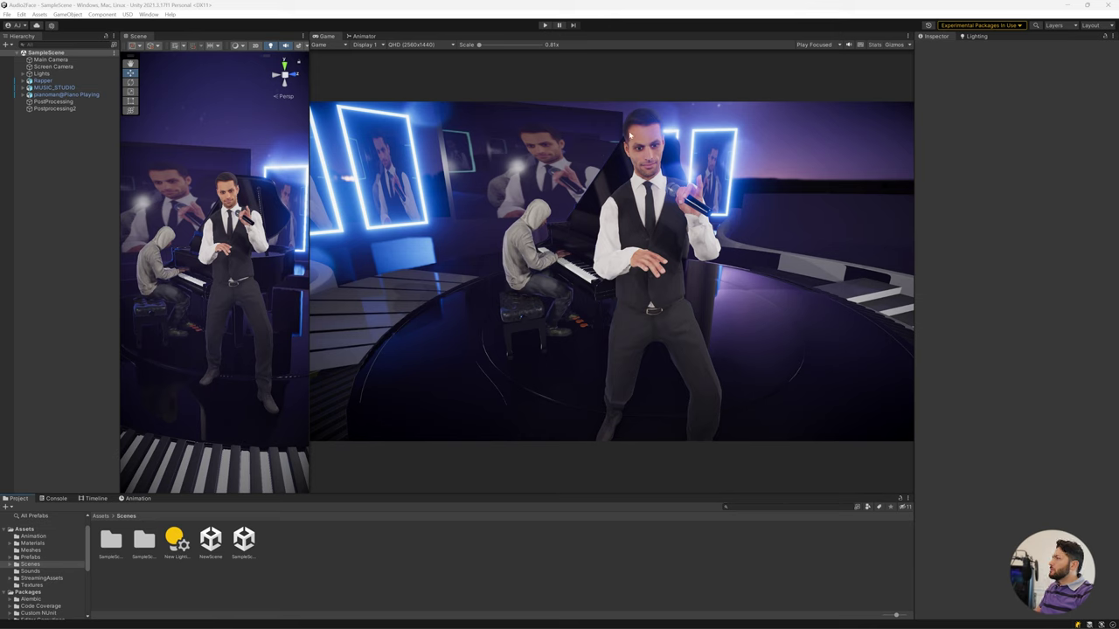
# Play the rapper and pianist SampleScene in the game preview, then exit play mode.
pyautogui.click(560, 25)
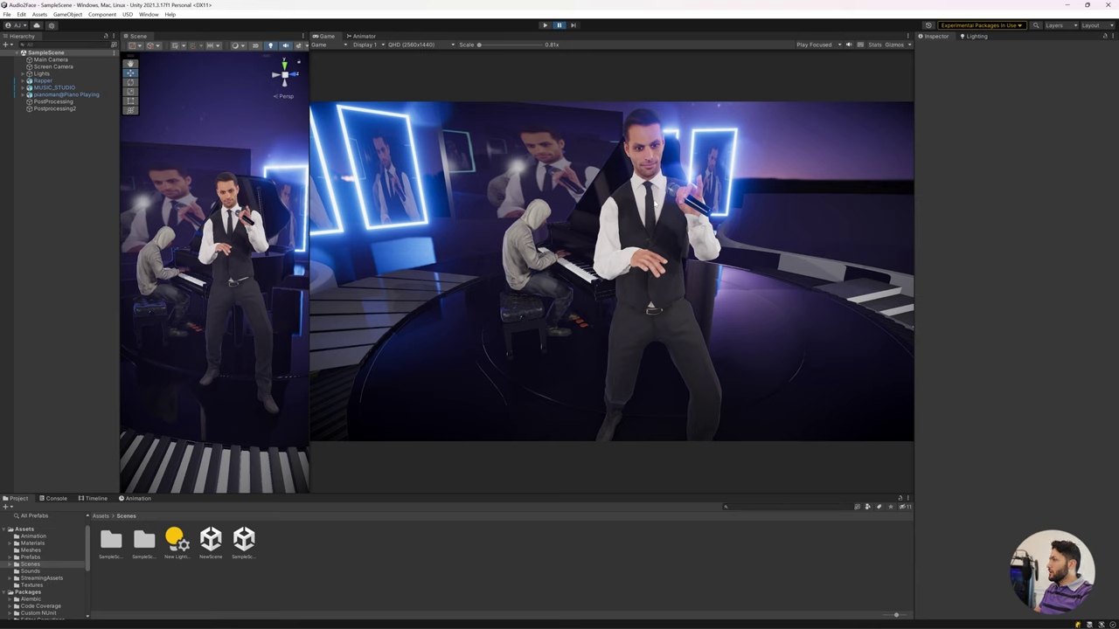
pyautogui.click(545, 26)
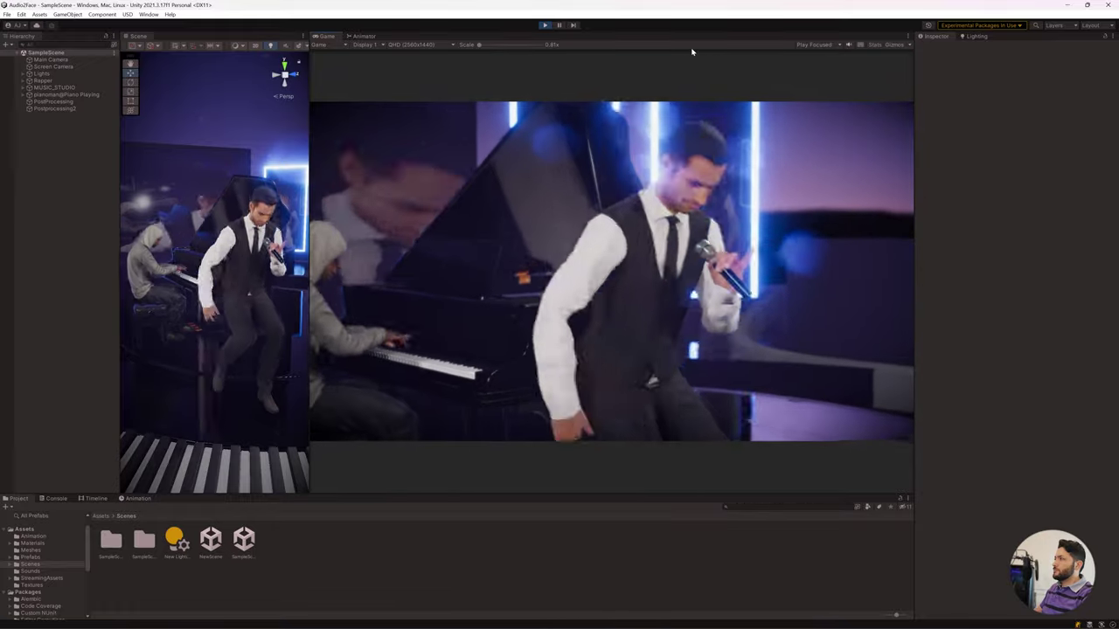
pyautogui.click(543, 27)
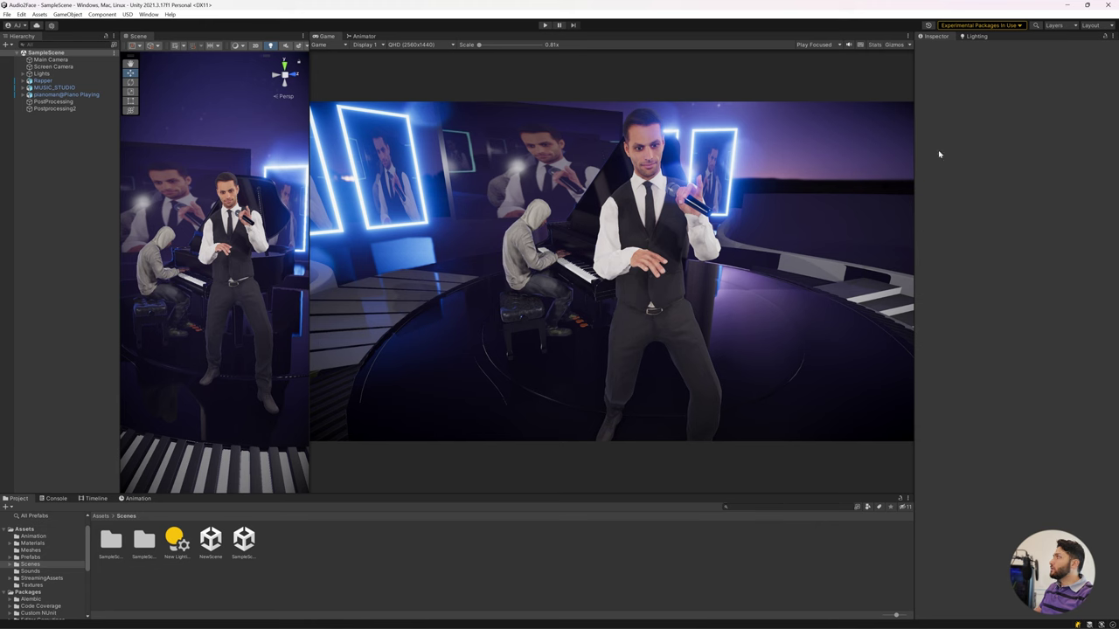
# Switch to 3ds Max and browse to the rp_eric_rigged FBX folder in Downloads for import.
pyautogui.click(1067, 6)
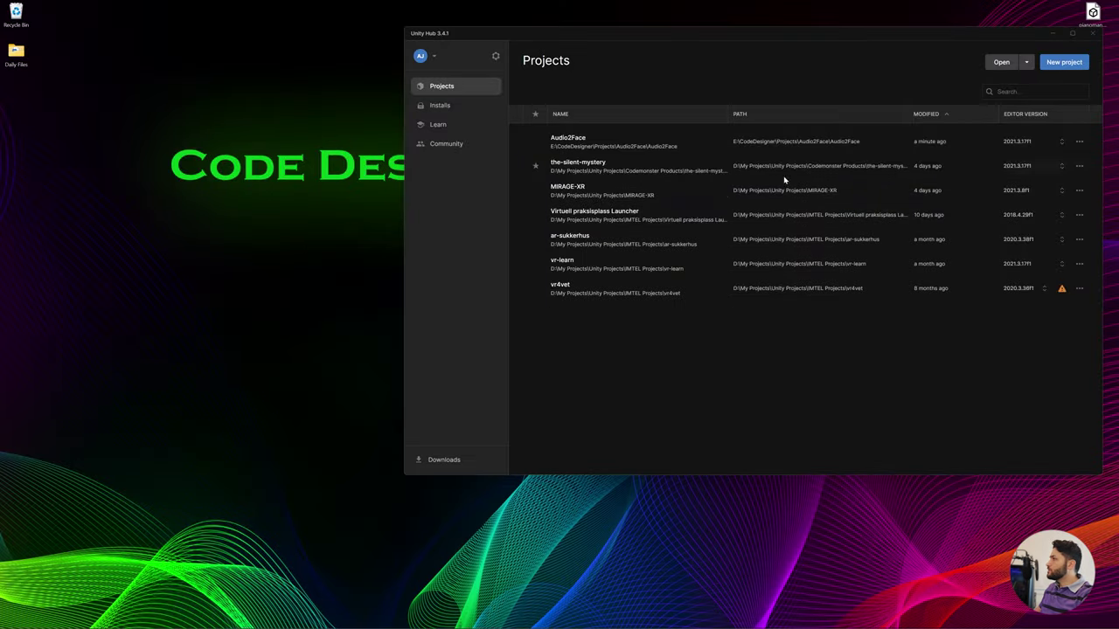
pyautogui.click(617, 620)
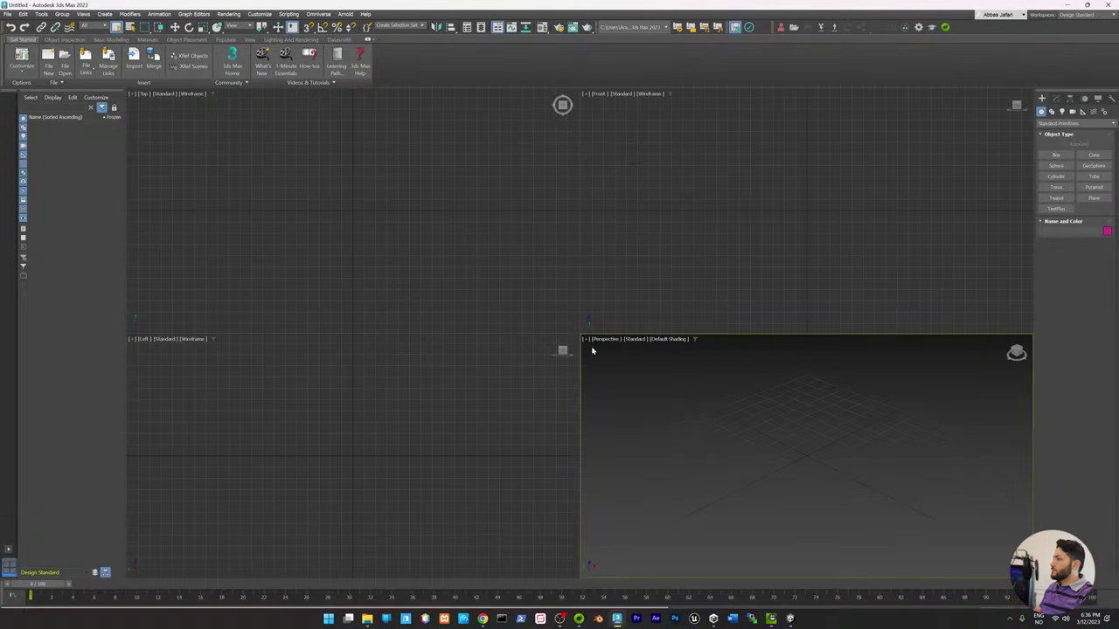
pyautogui.click(7, 16)
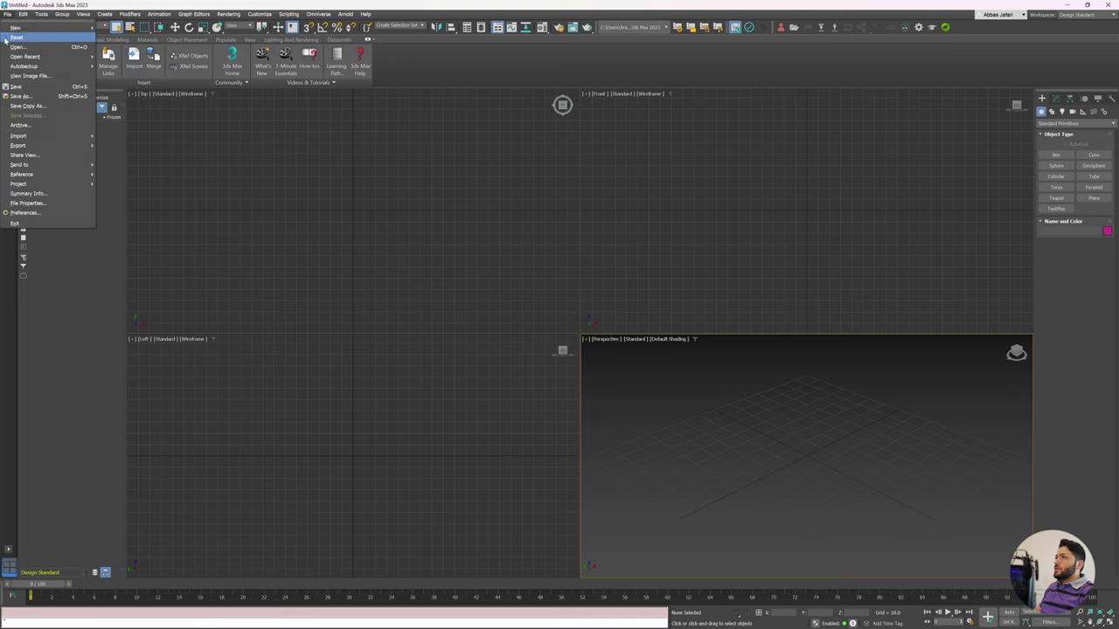
pyautogui.moveTo(57, 138)
pyautogui.click(116, 136)
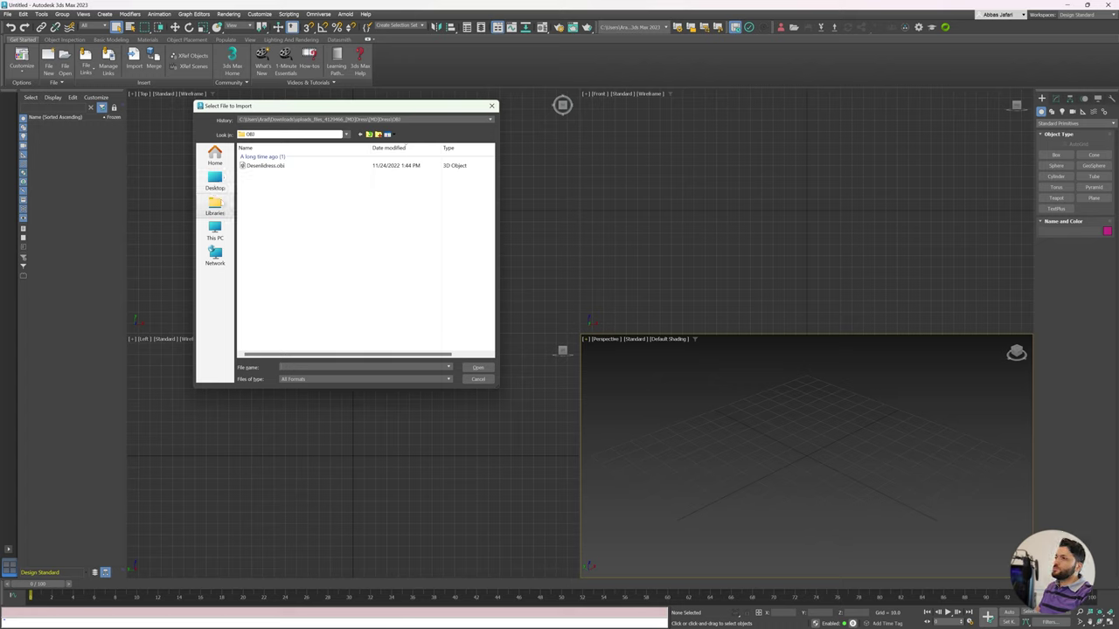
pyautogui.click(214, 180)
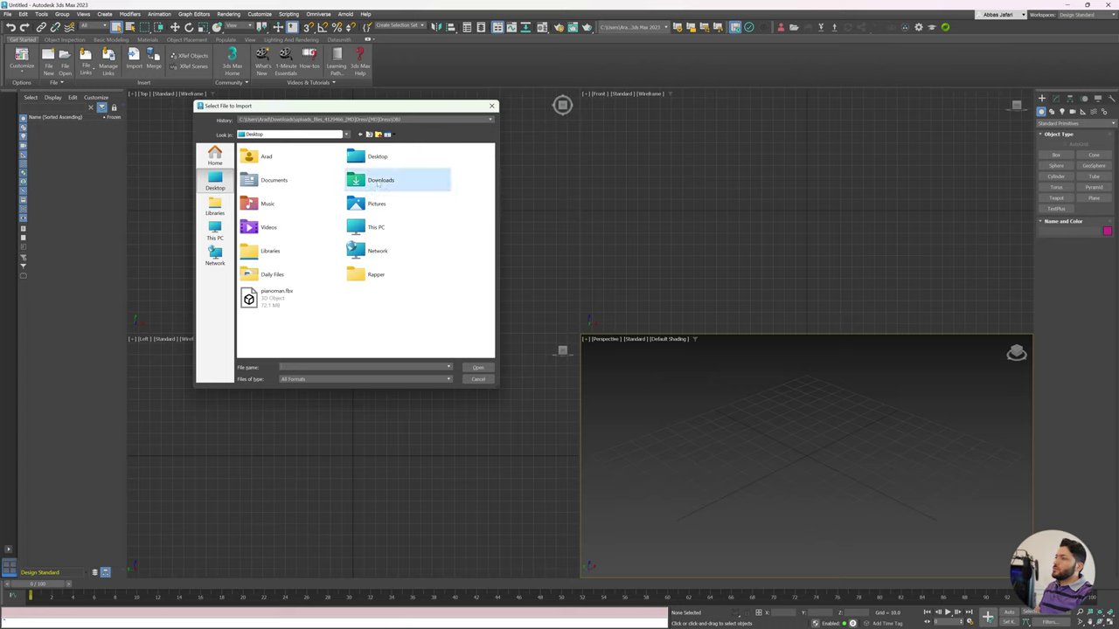
pyautogui.doubleClick(398, 180)
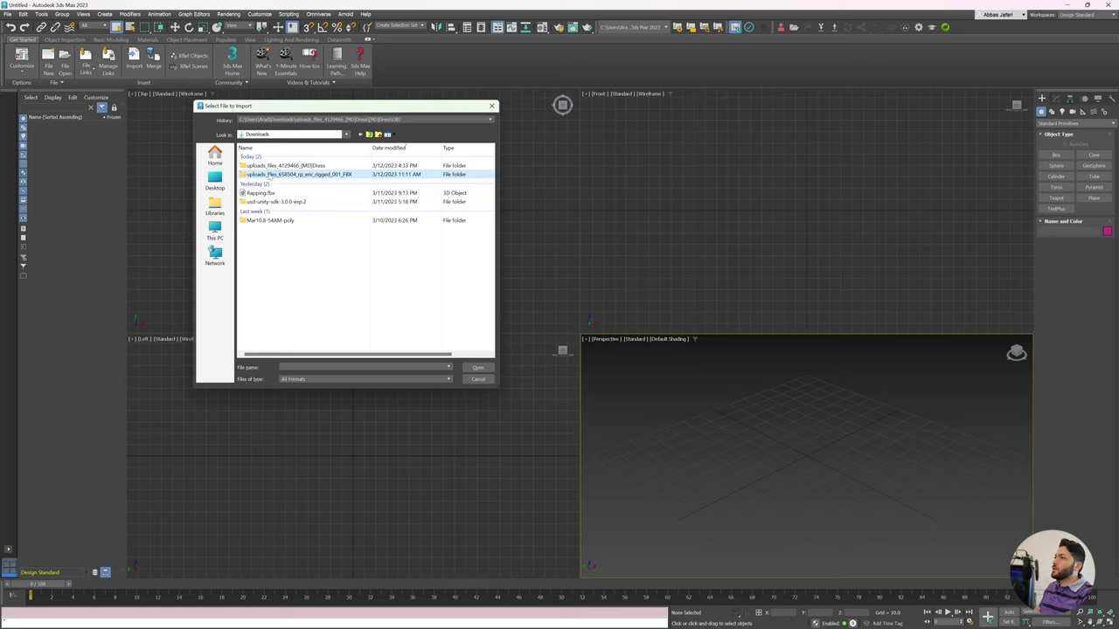
pyautogui.doubleClick(280, 174)
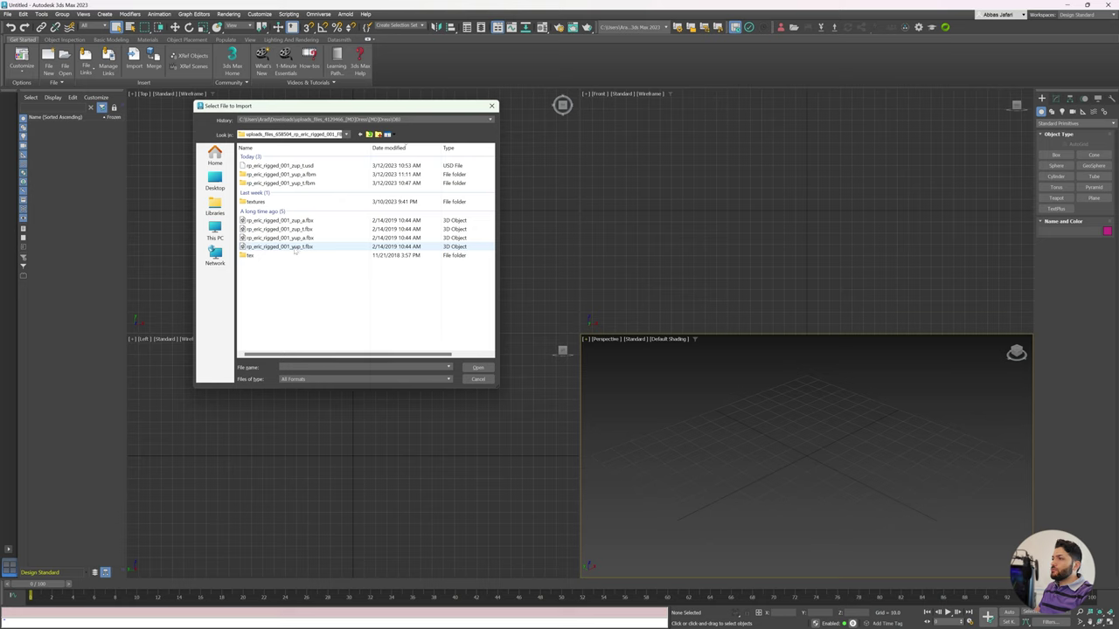
# Import rp_eric_rigged_001_yup_t.fbx, accepting the FBX Import options.
pyautogui.doubleClick(297, 248)
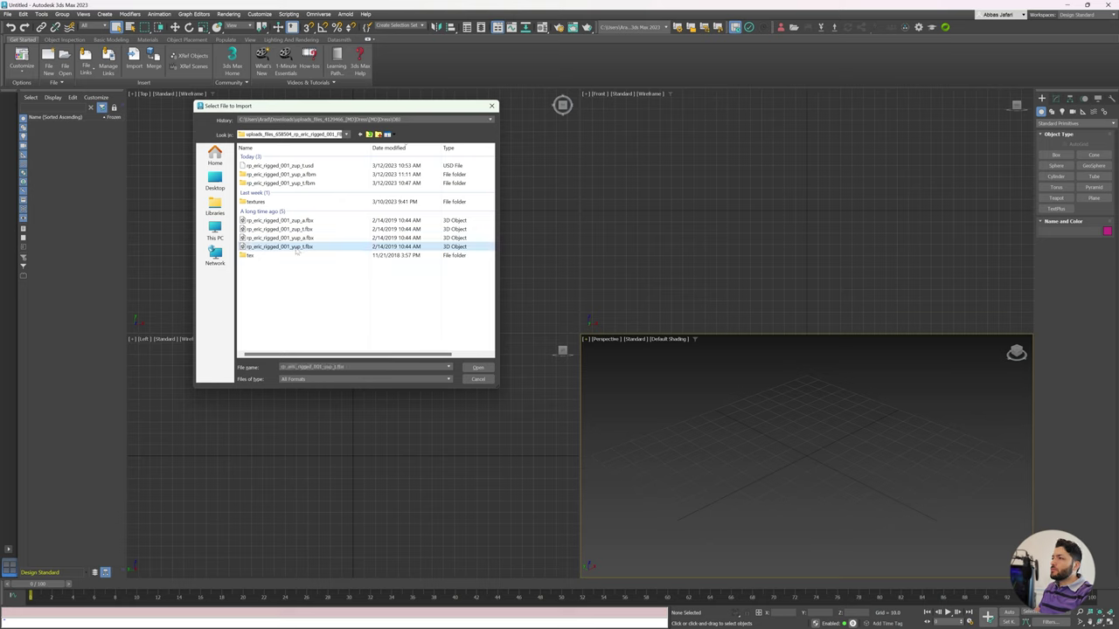
pyautogui.scroll(-2, 632, 347)
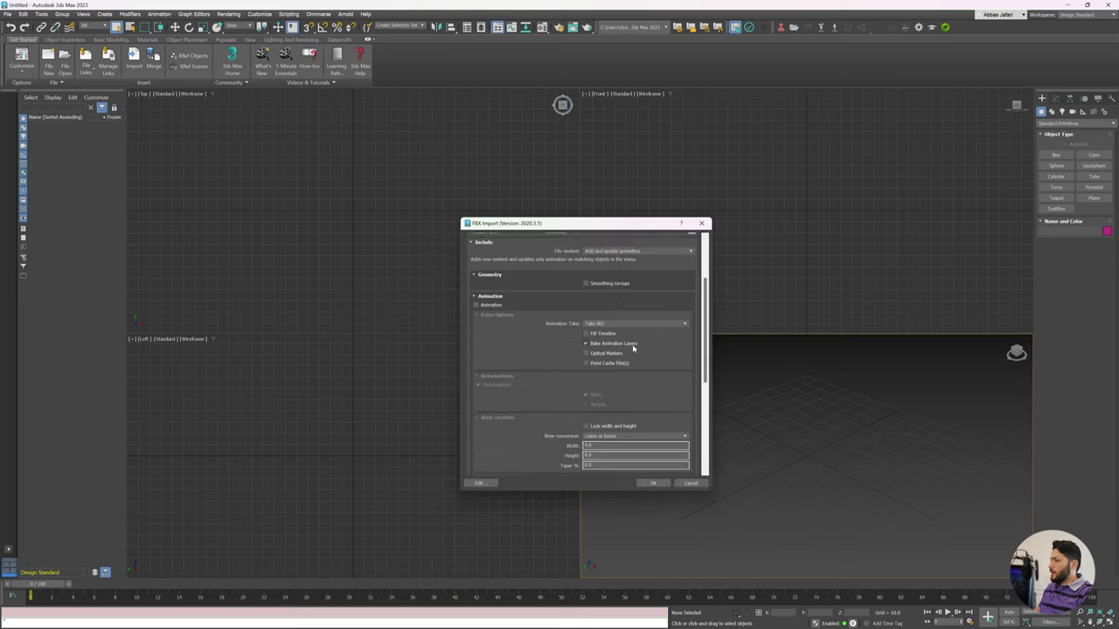
pyautogui.scroll(-3, 638, 340)
pyautogui.scroll(-1, 609, 357)
pyautogui.scroll(3, 608, 355)
pyautogui.scroll(3, 608, 357)
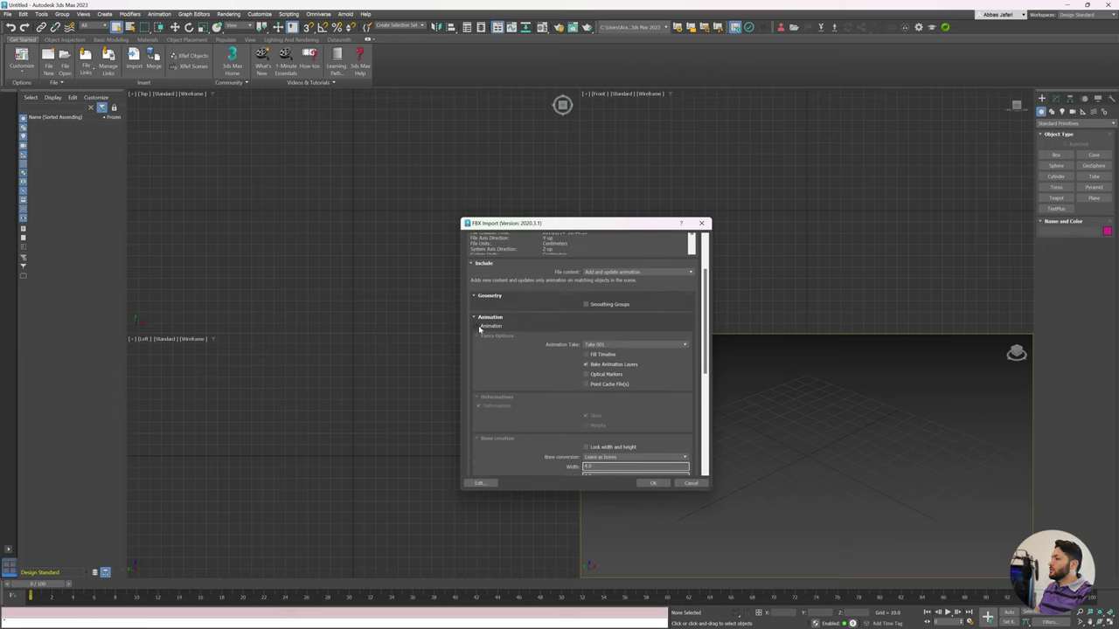
pyautogui.scroll(-3, 680, 459)
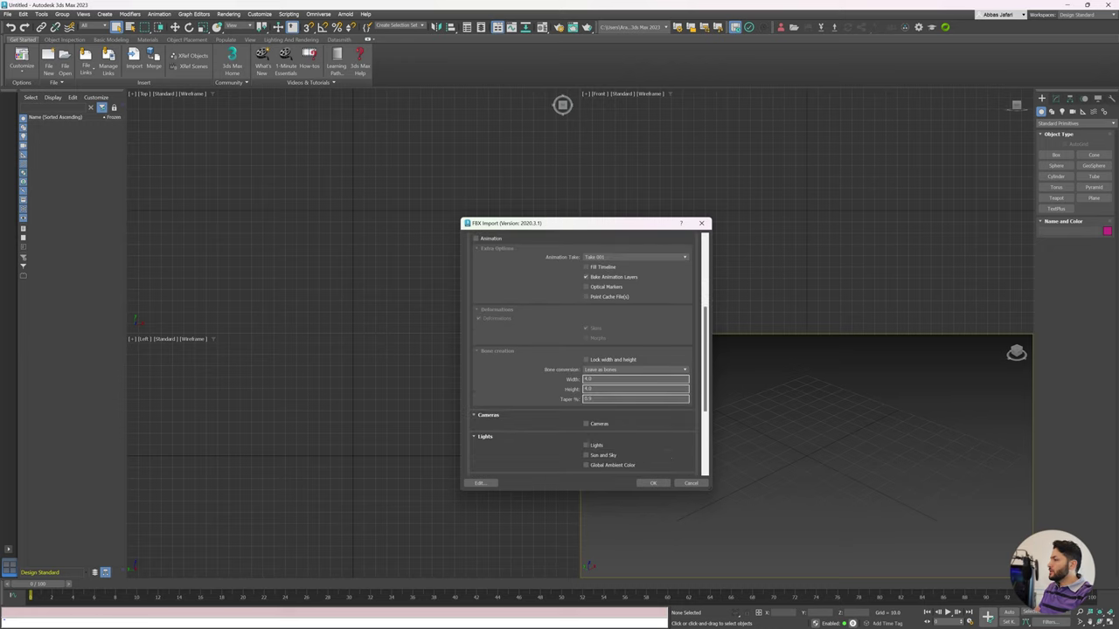
pyautogui.click(657, 486)
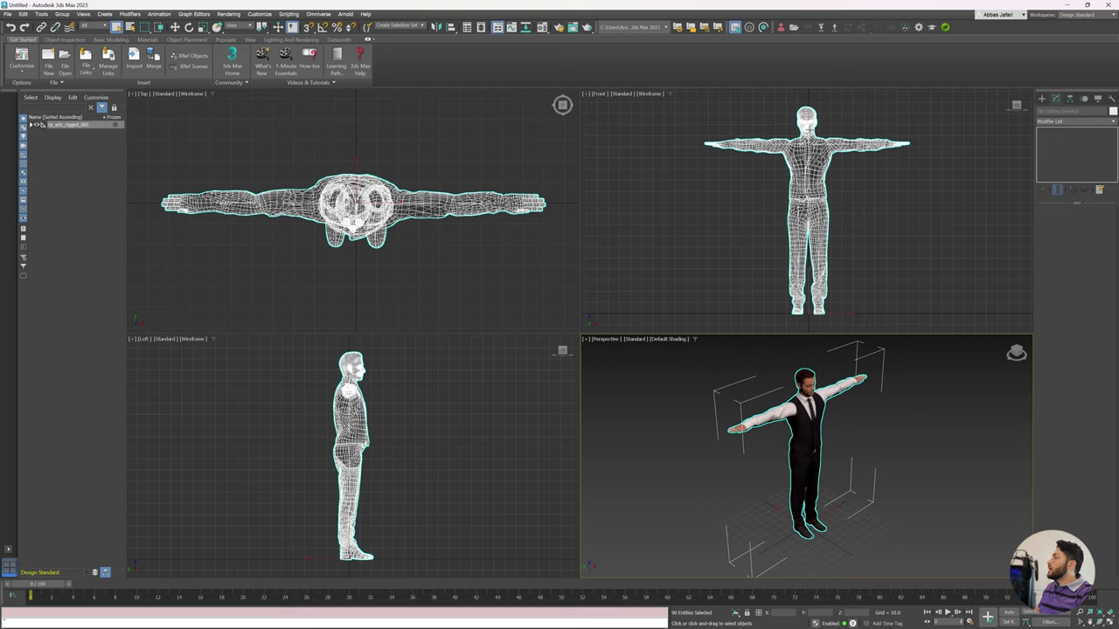
# Select the rp_eric_rigged_001_geo mesh and delete its Skin modifier.
pyautogui.scroll(5, 808, 105)
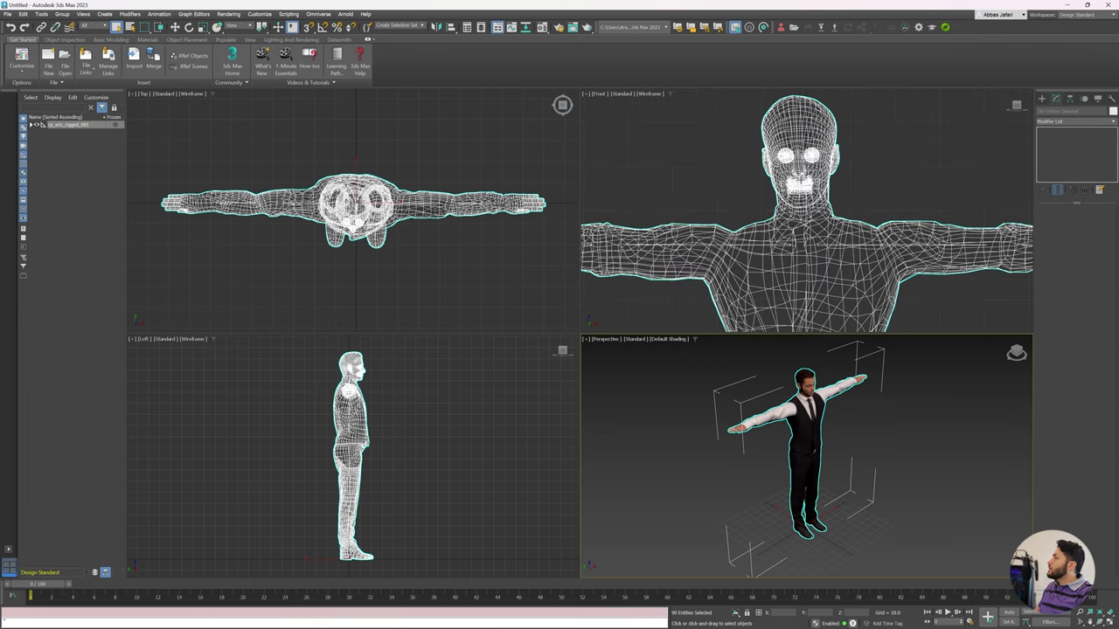
pyautogui.click(800, 201)
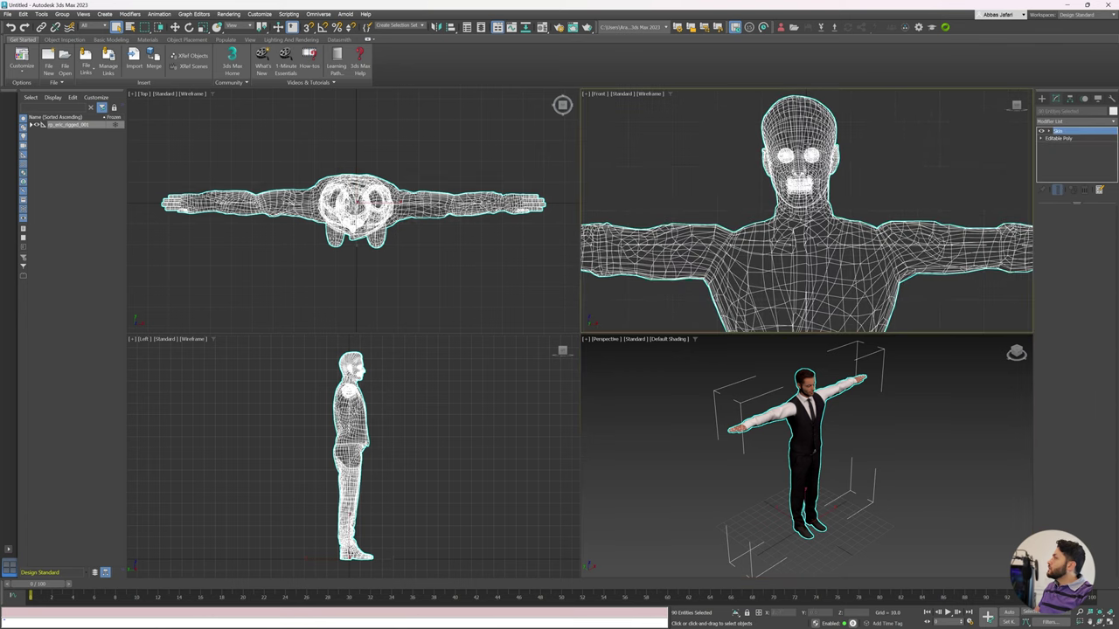
pyautogui.click(1082, 190)
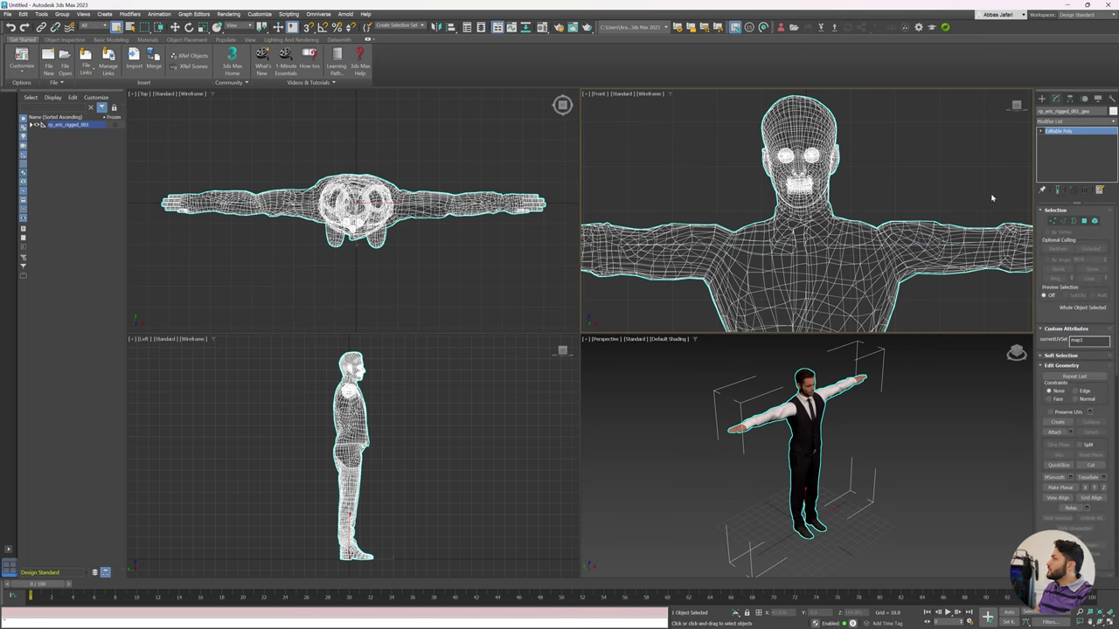
# Detach both eye elements as separate lEye and rEye objects.
pyautogui.click(1091, 222)
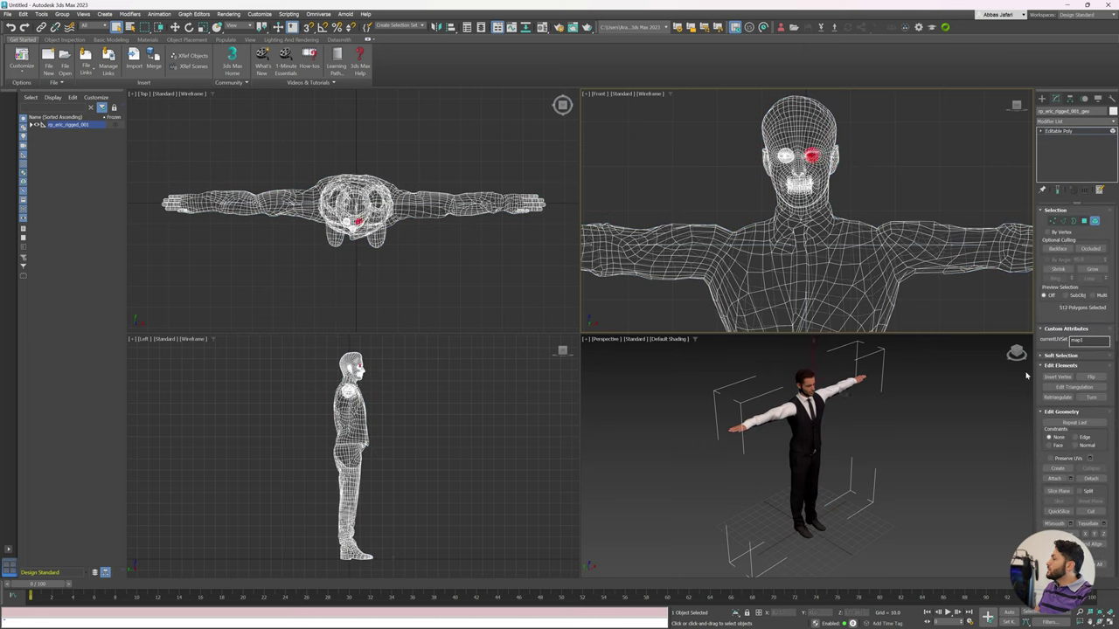
pyautogui.click(1089, 397)
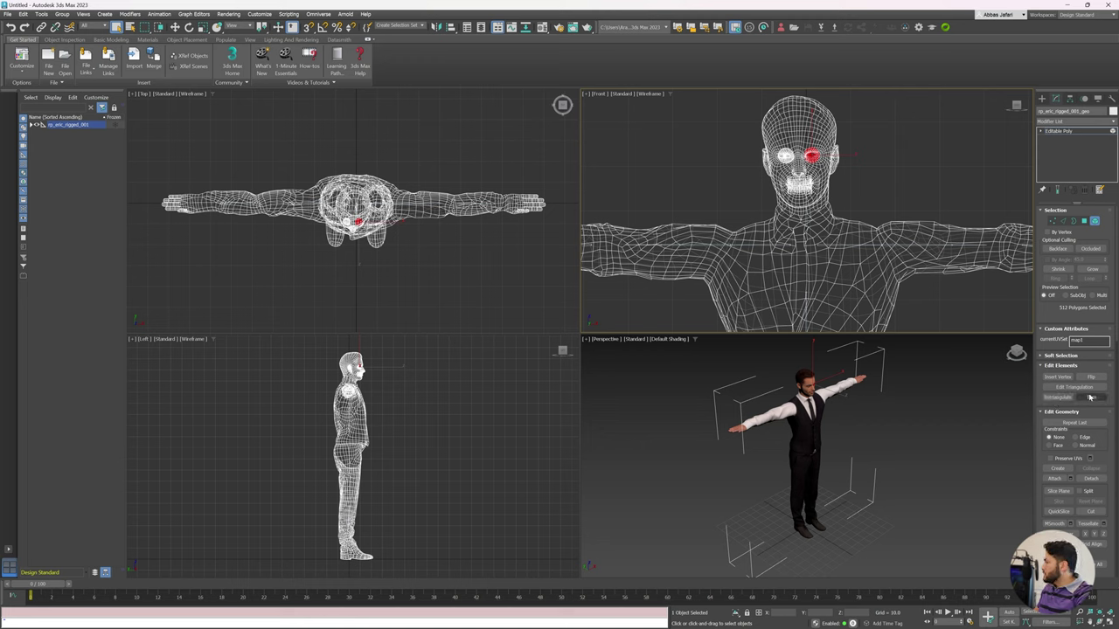
pyautogui.scroll(-1, 1082, 405)
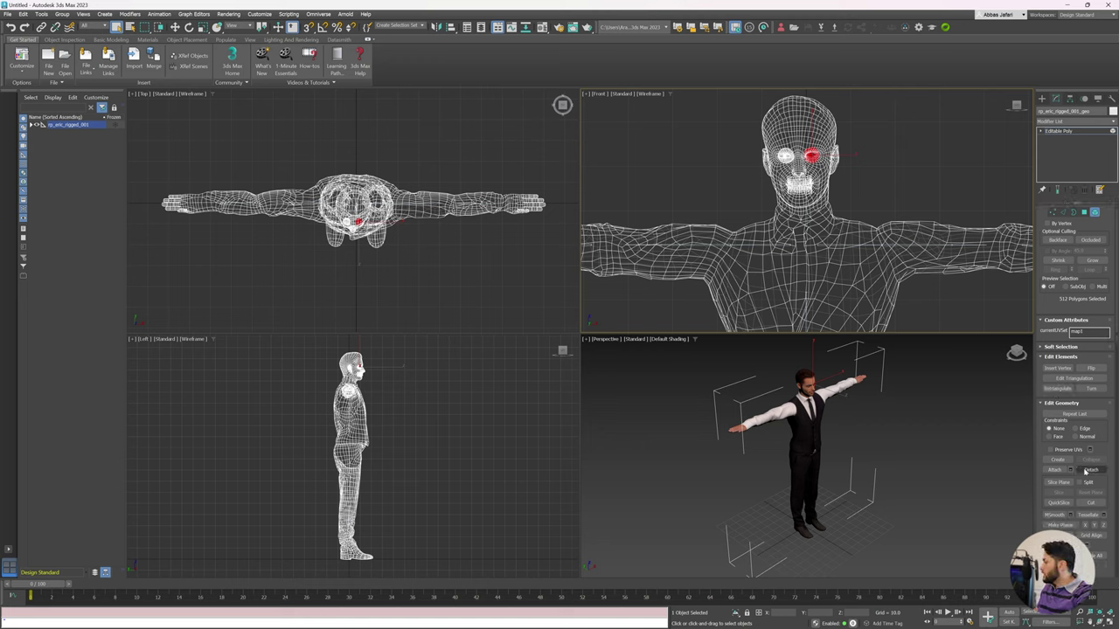
pyautogui.click(1090, 470)
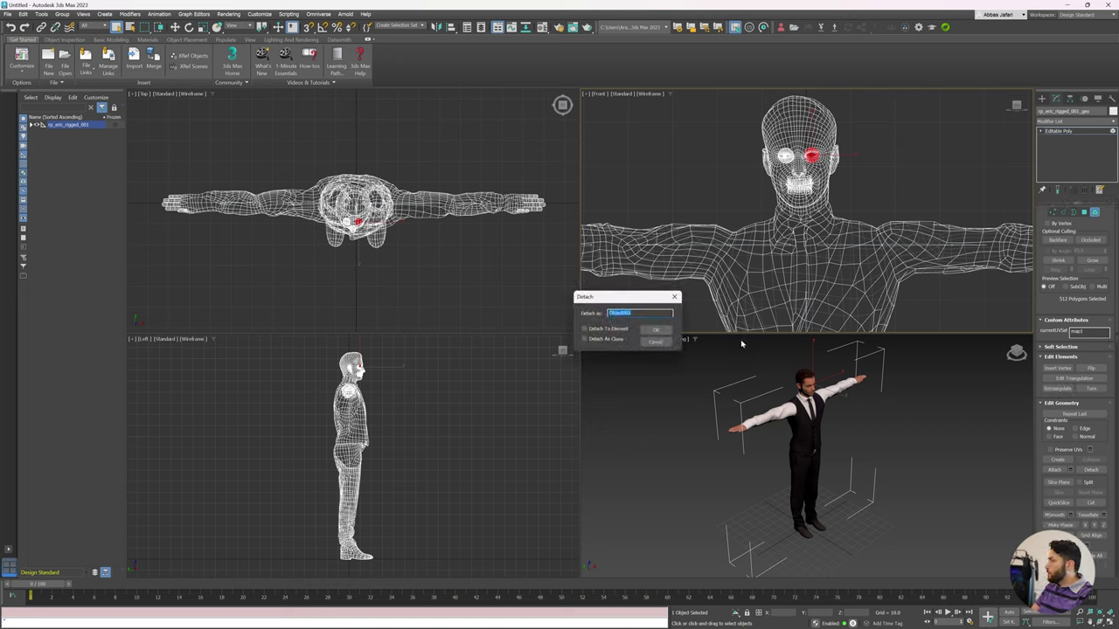
pyautogui.press('BackSpace')
pyautogui.write('Ey')
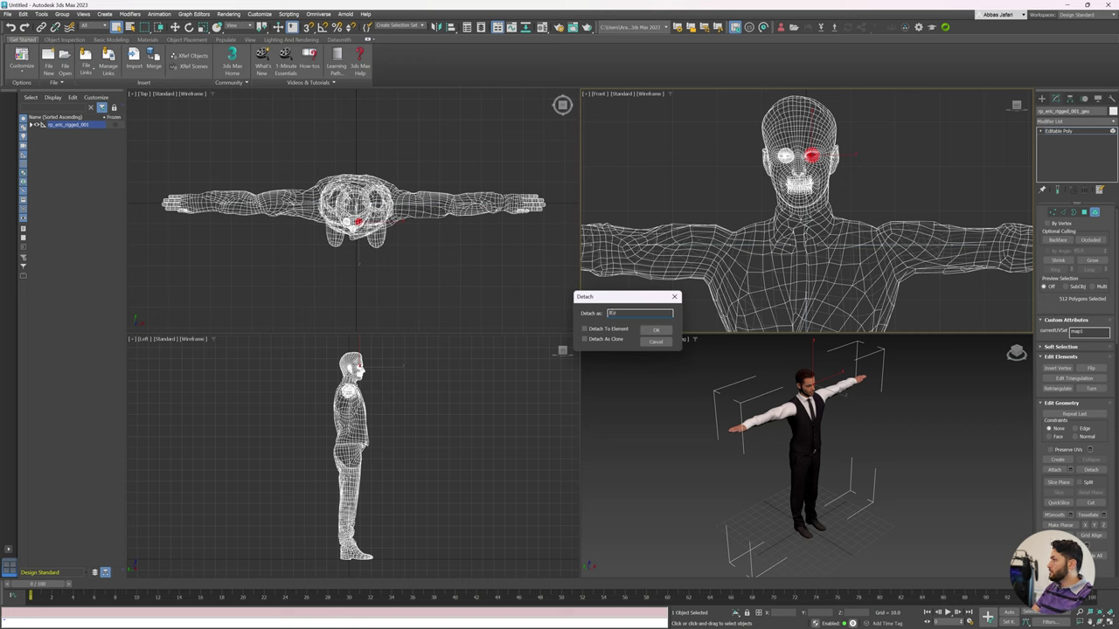
pyautogui.press('Return')
pyautogui.hotkey('ctrl', 'a')
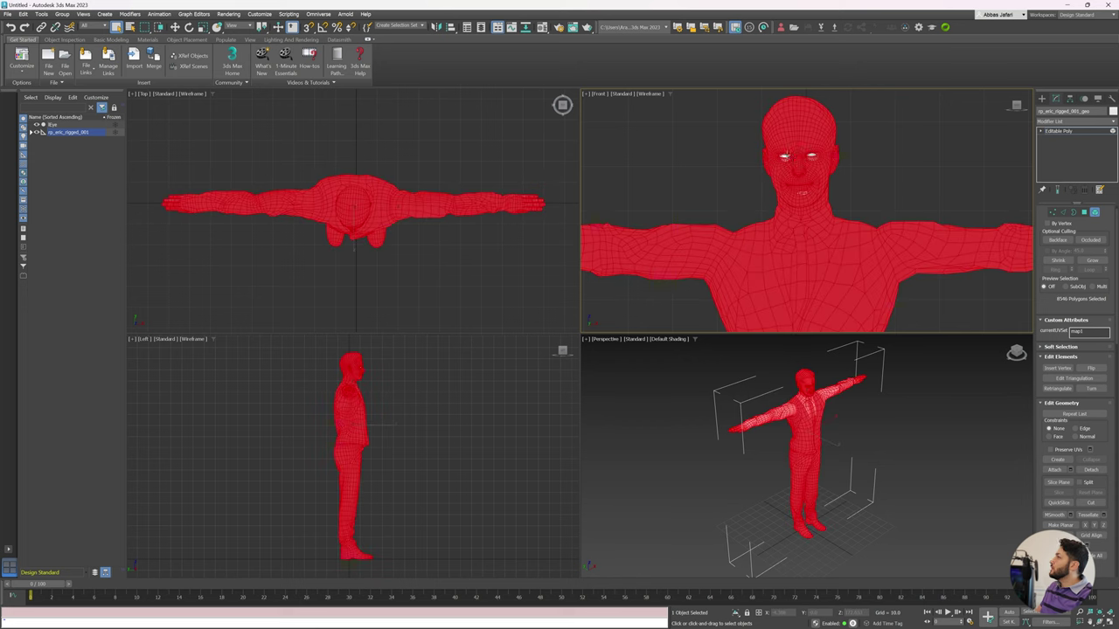
pyautogui.click(784, 157)
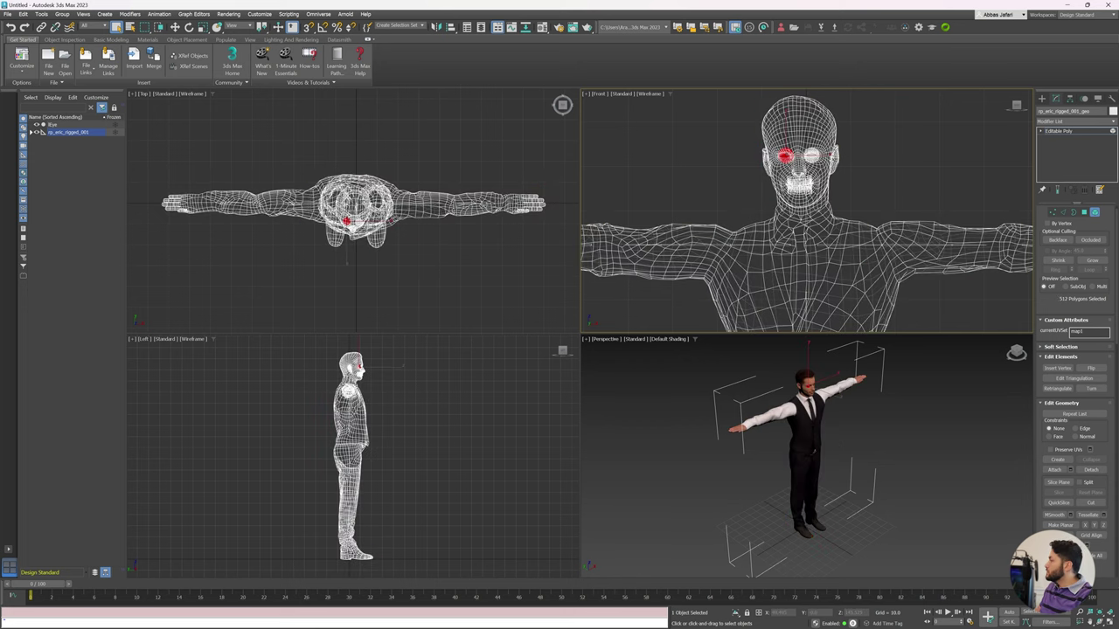
pyautogui.click(1091, 470)
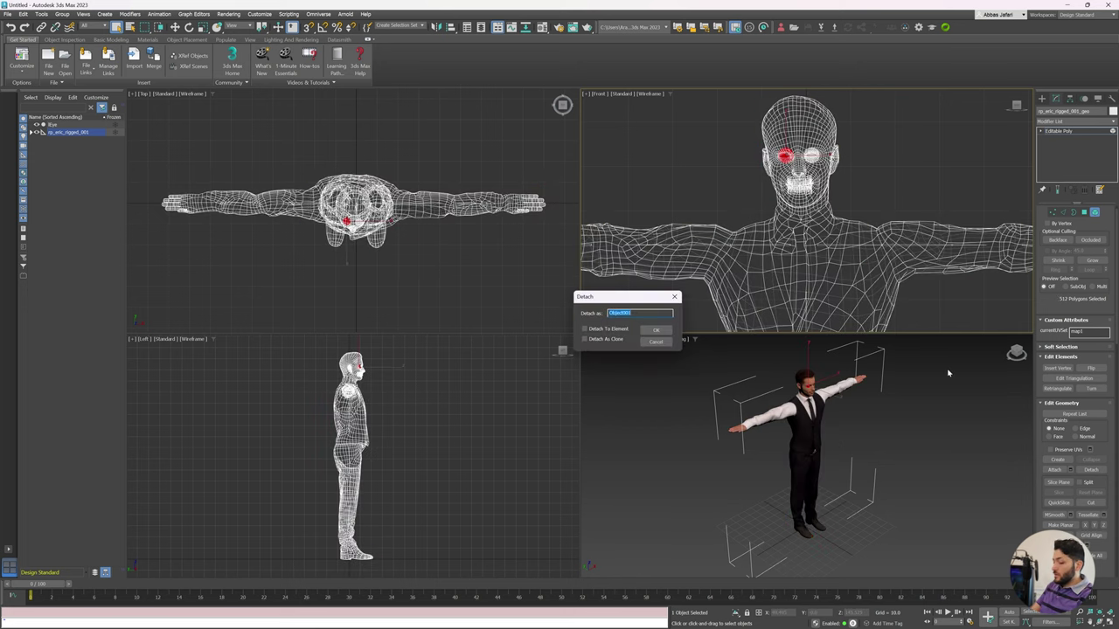
pyautogui.press('BackSpace')
pyautogui.write('Eye')
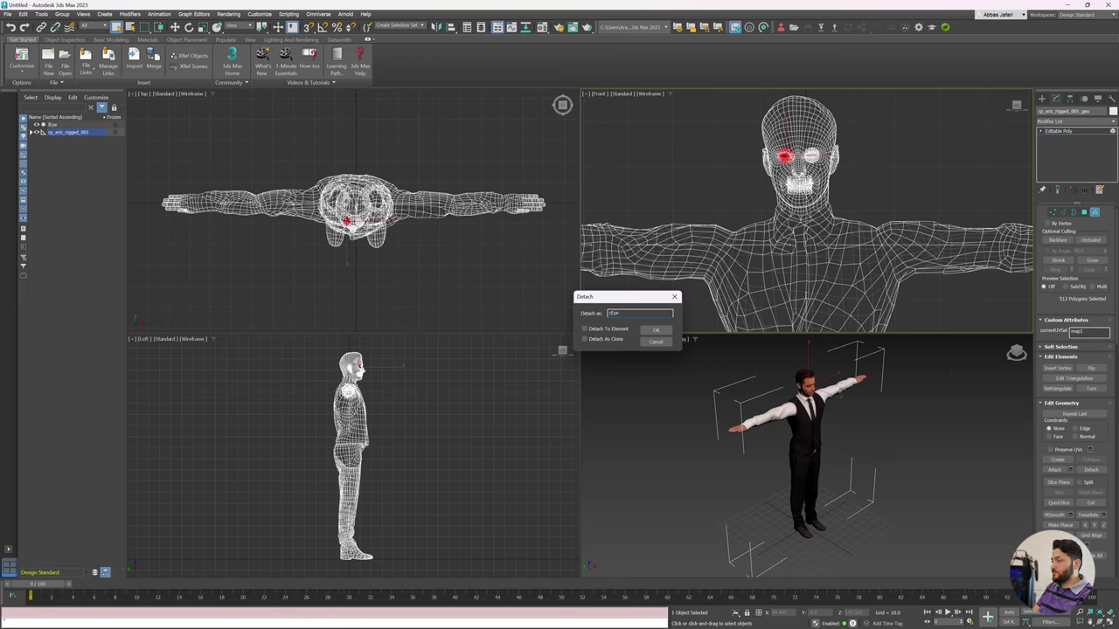
pyautogui.press('Return')
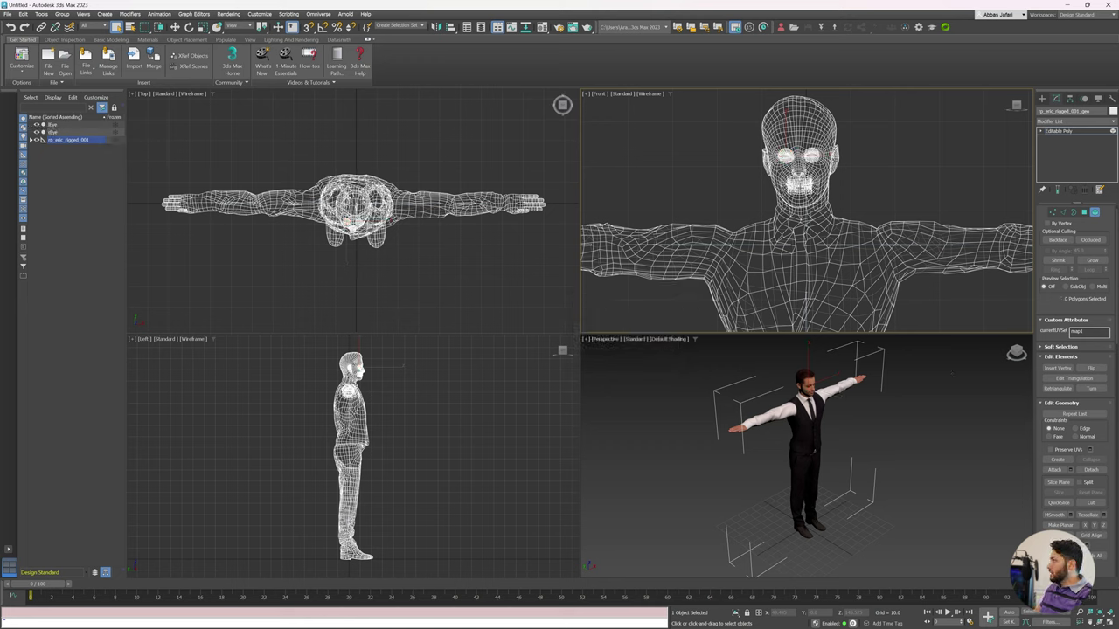
# Detach the lower and upper jaw polygons as bottomJaw and topJaw objects.
pyautogui.click(799, 185)
pyautogui.click(799, 187)
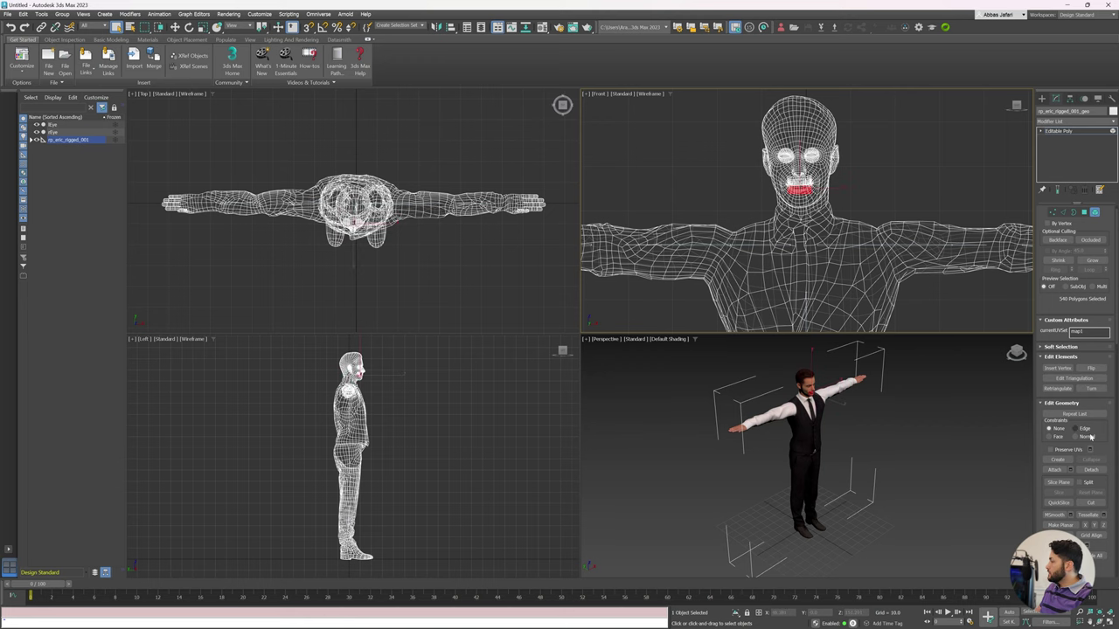
pyautogui.click(1091, 469)
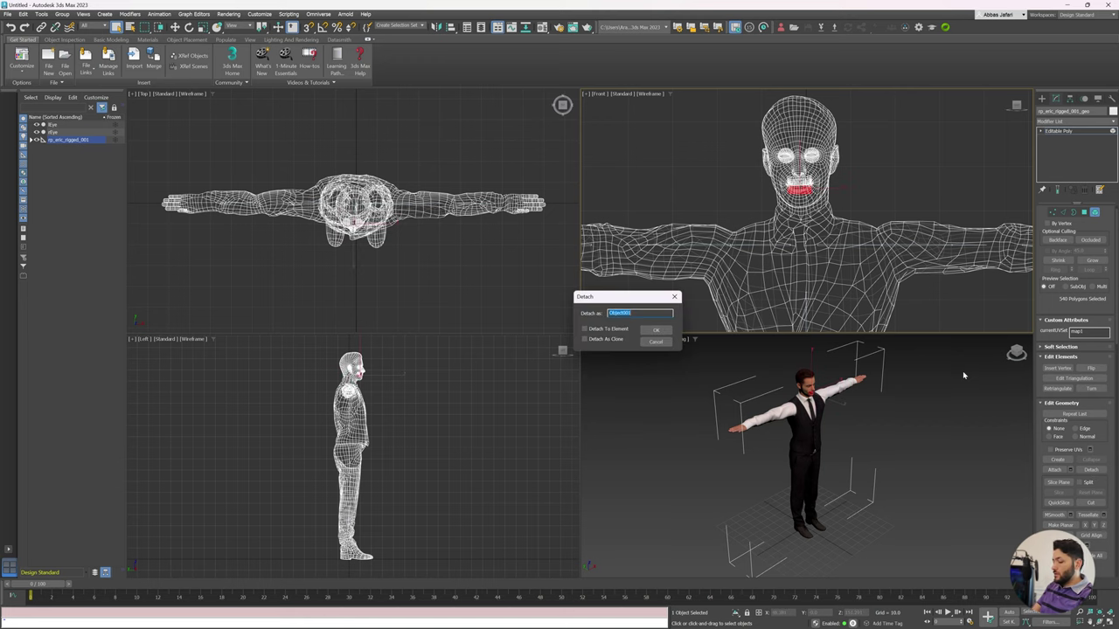
pyautogui.write('teeth')
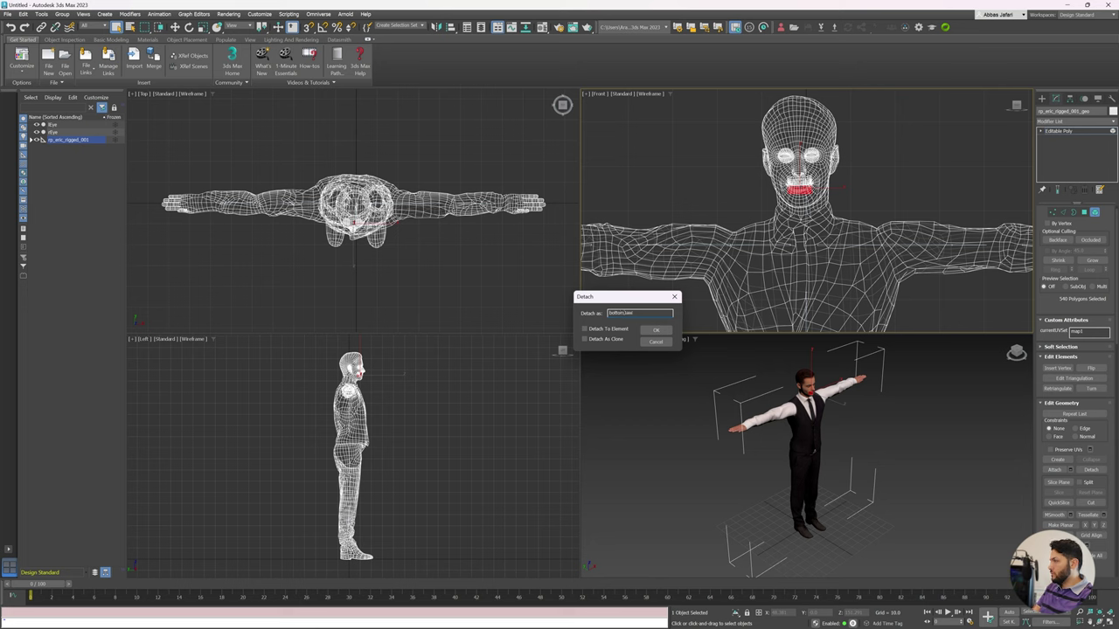
pyautogui.press('Return')
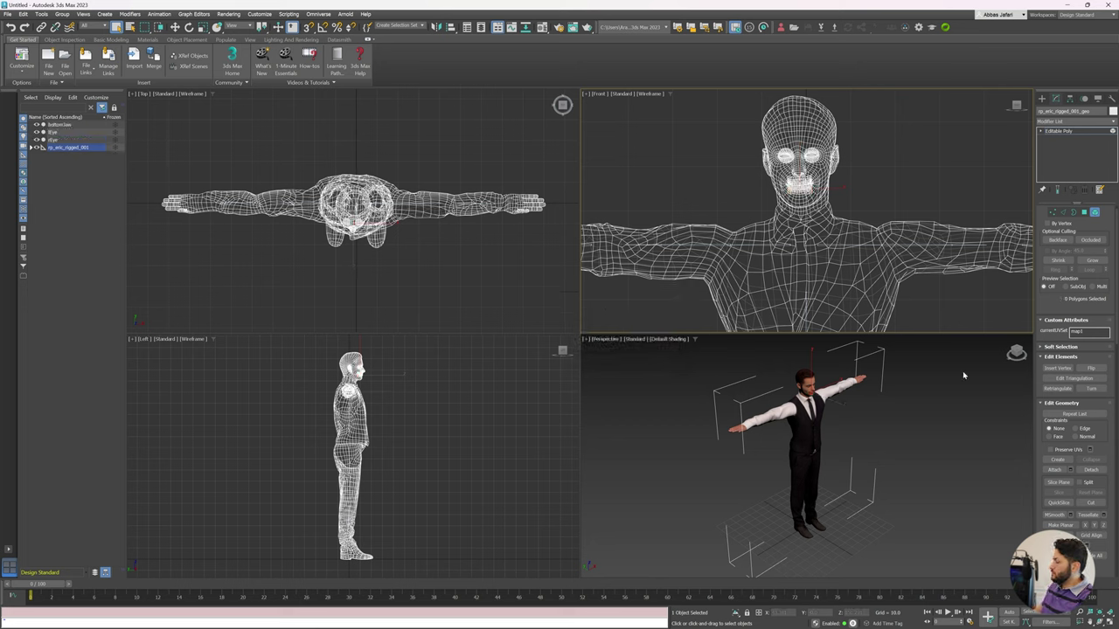
pyautogui.click(798, 180)
pyautogui.click(798, 180)
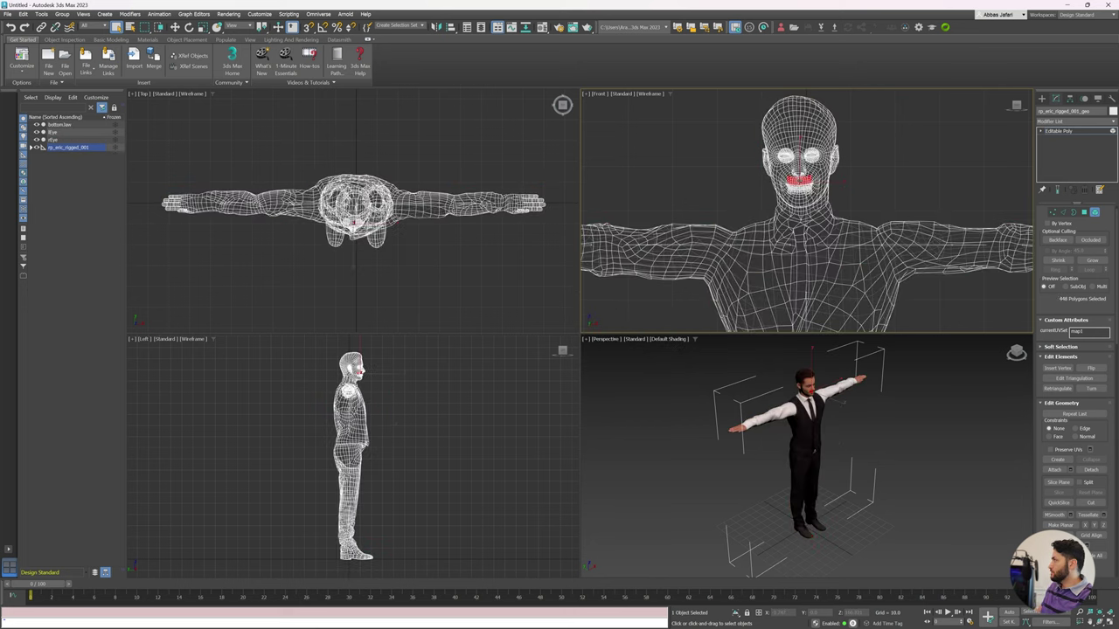
pyautogui.click(1091, 469)
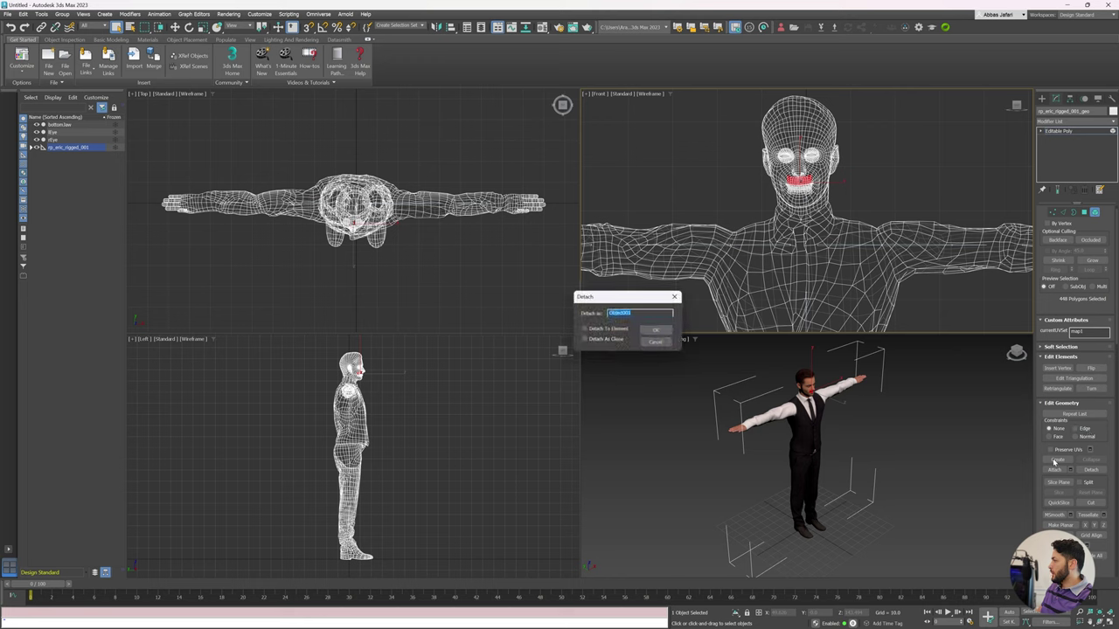
pyautogui.write('te')
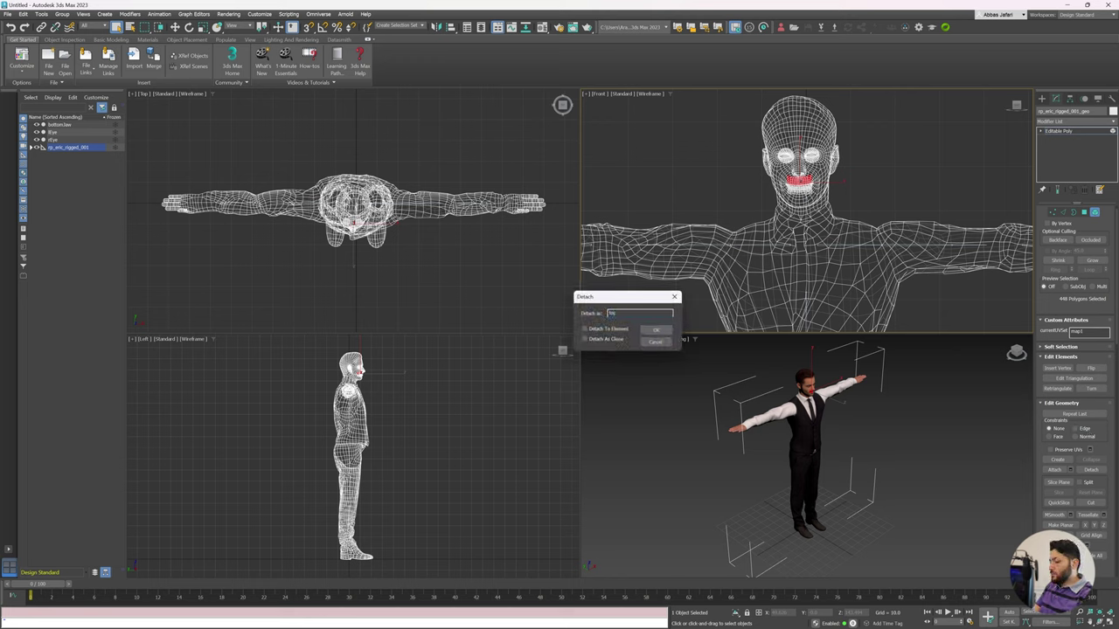
pyautogui.press('Return')
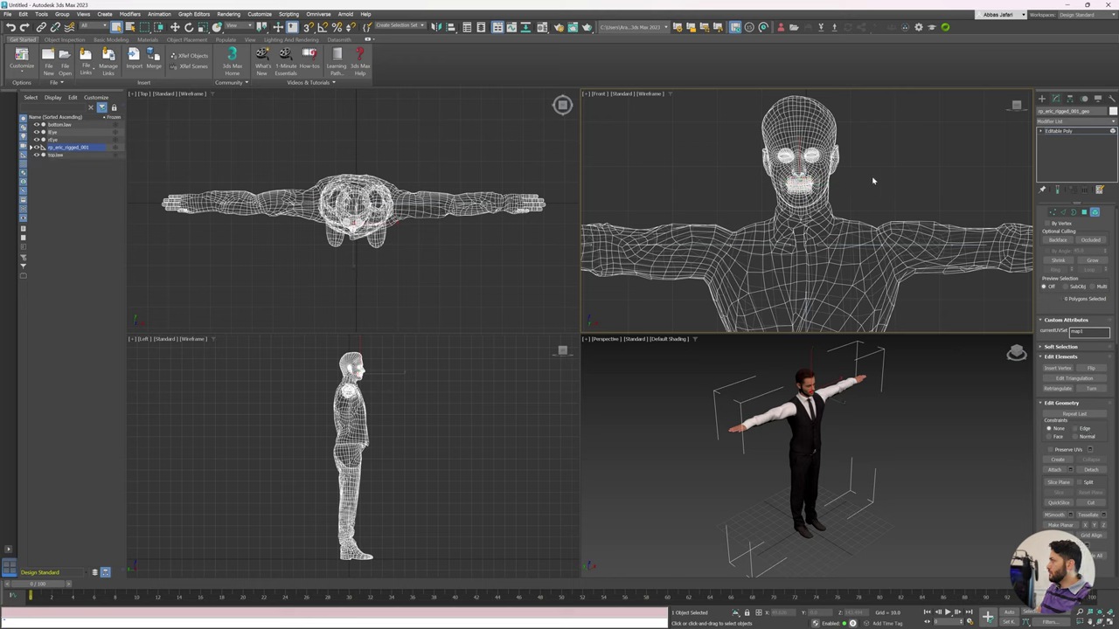
# Detach the remaining polygons as body and exit polygon editing.
pyautogui.click(772, 152)
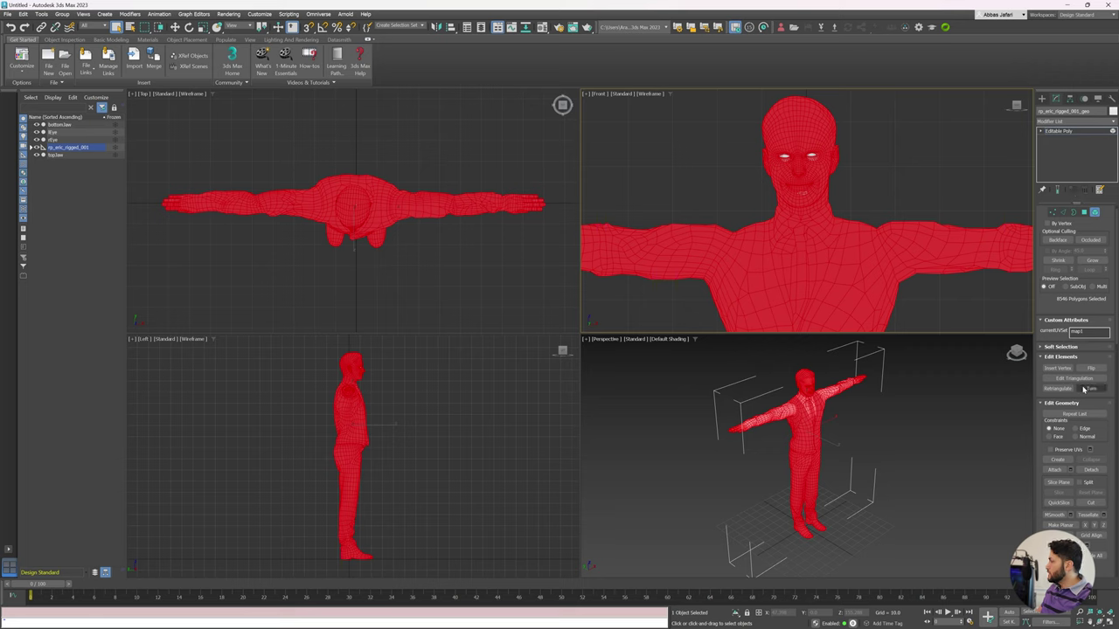
pyautogui.click(1091, 471)
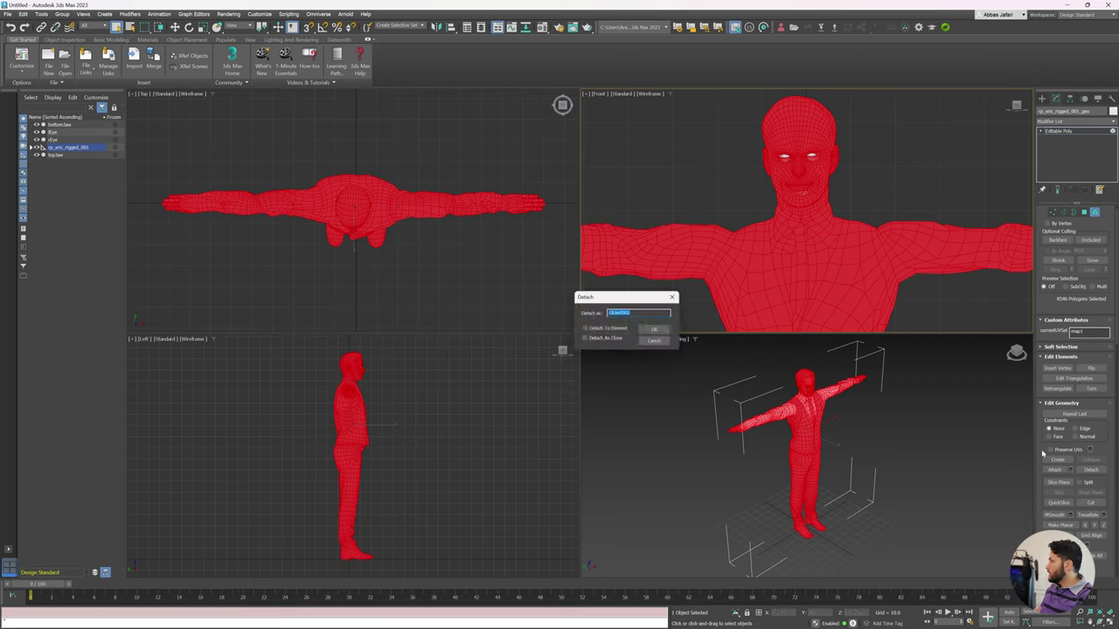
pyautogui.write('Body')
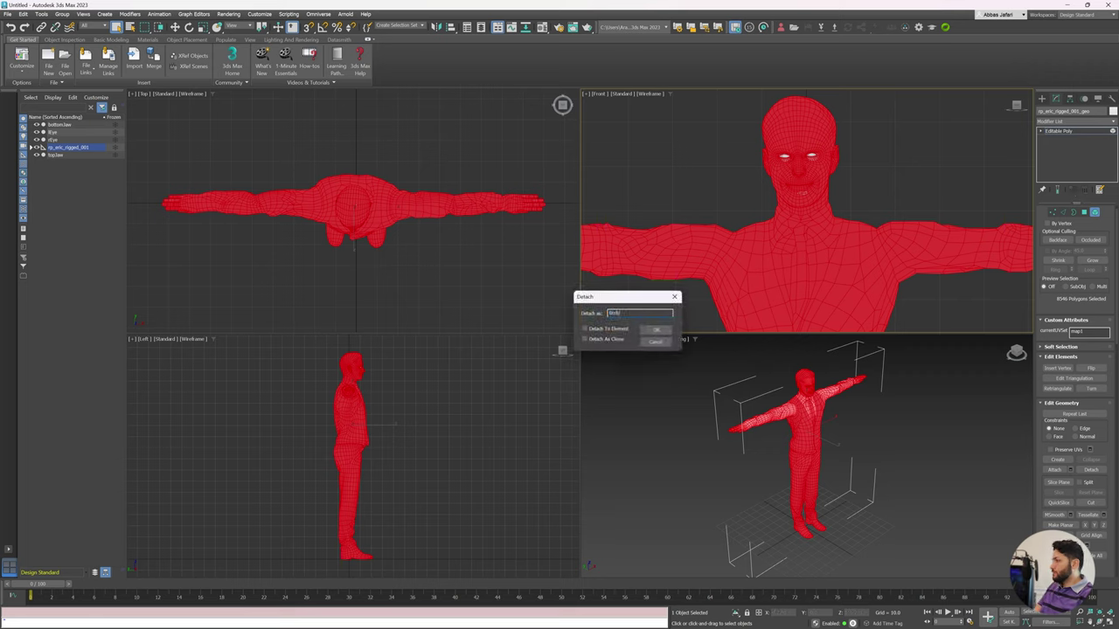
pyautogui.press('Return')
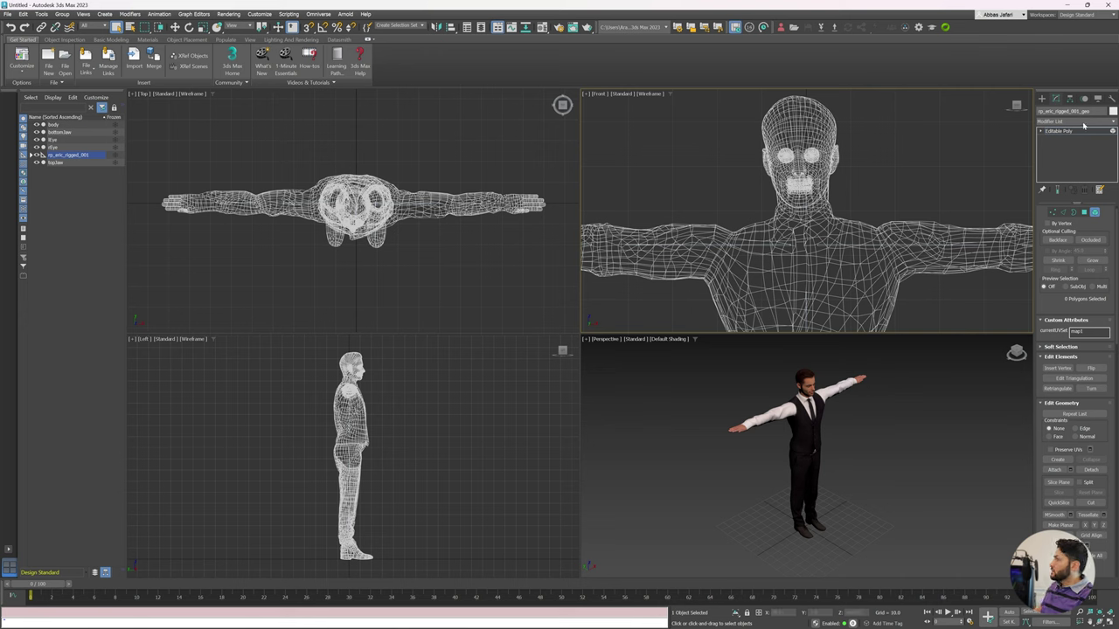
pyautogui.click(1063, 132)
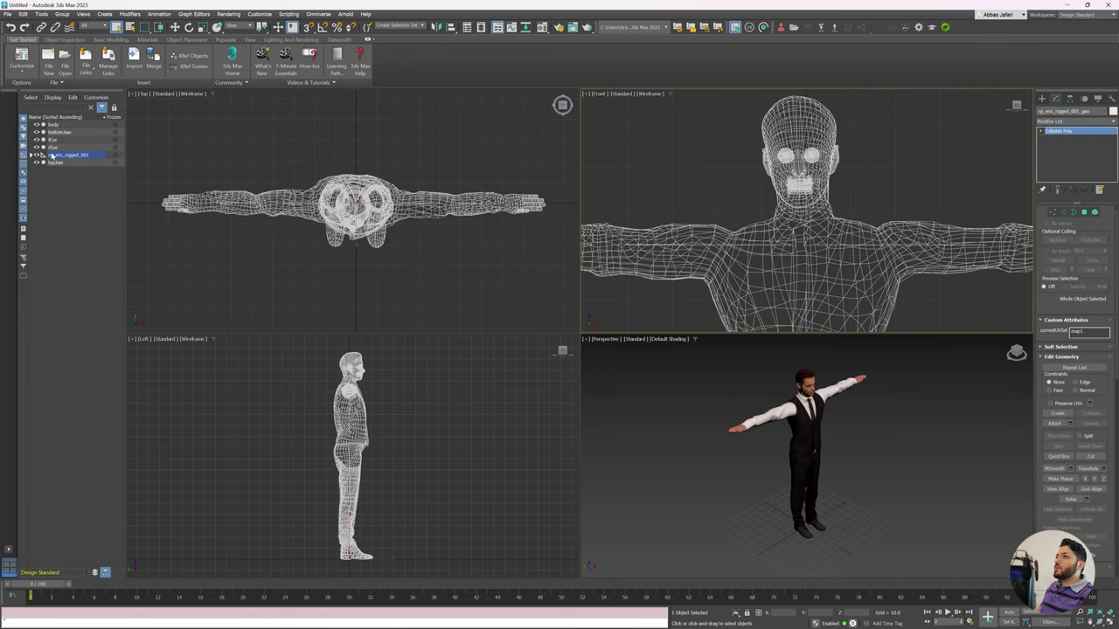
# Move the emptied geo object out of the rig hierarchy in the Scene Explorer.
pyautogui.click(31, 155)
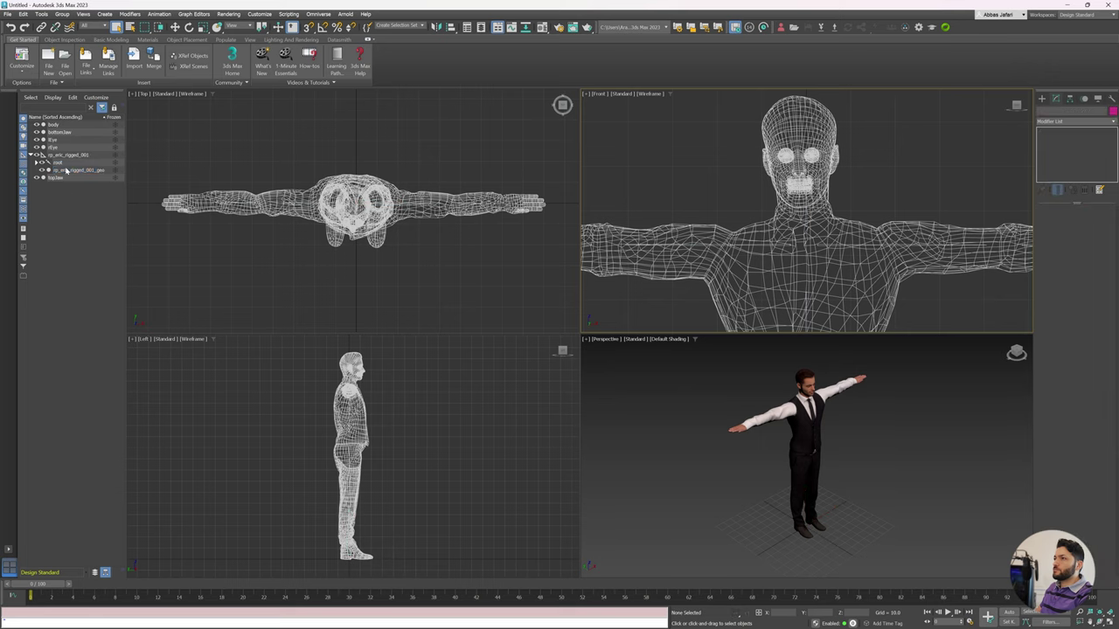
pyautogui.moveTo(63, 174); pyautogui.dragTo(42, 165)
pyautogui.click(32, 155)
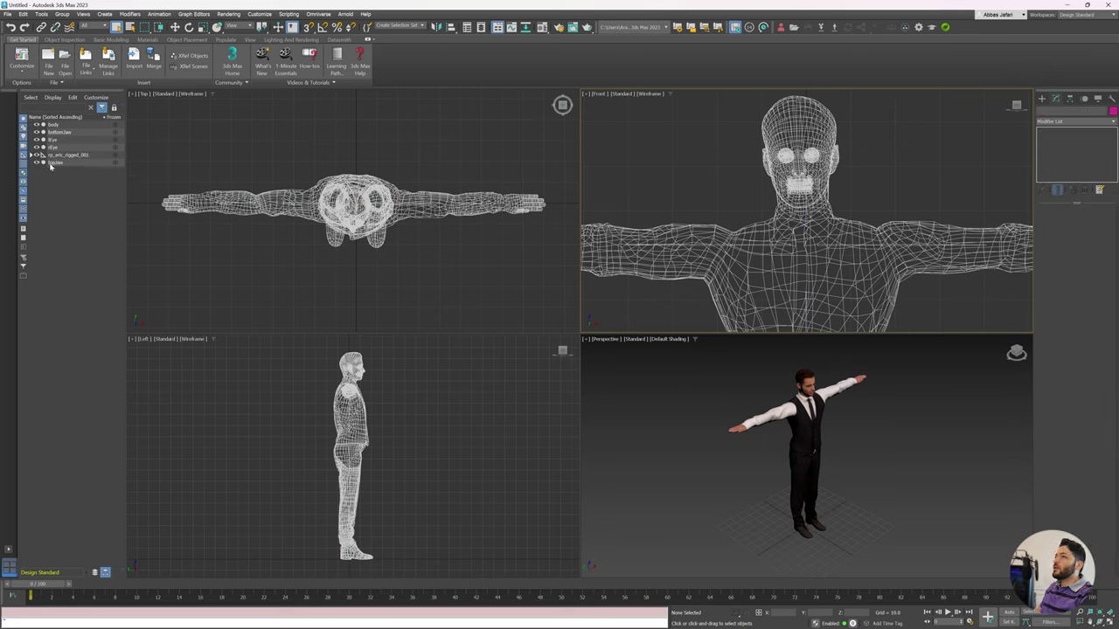
pyautogui.click(31, 154)
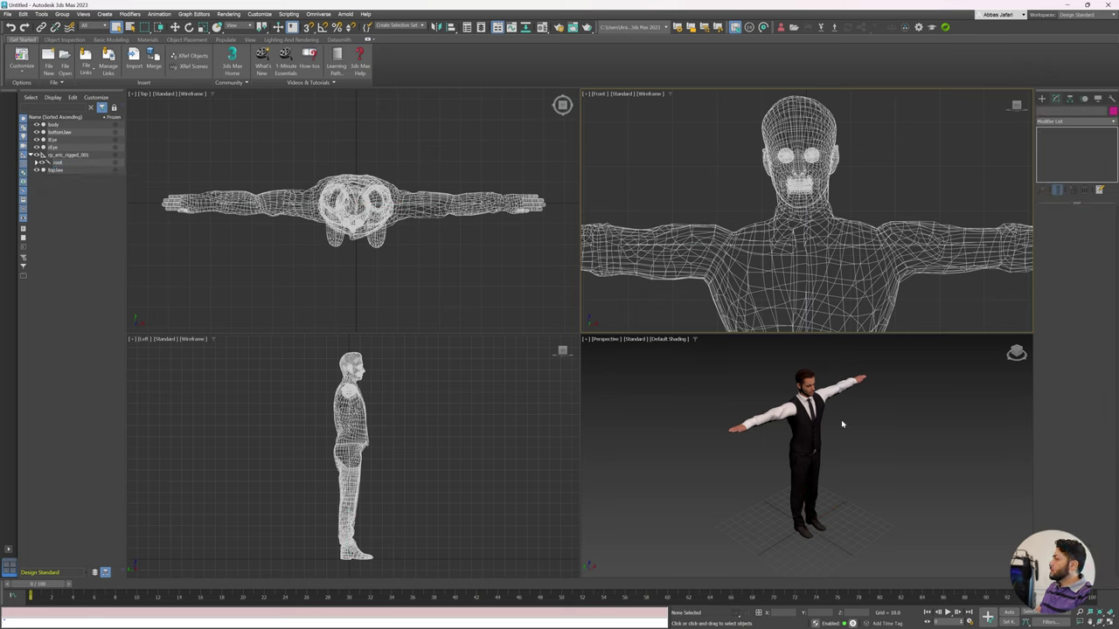
# Select the bottomJaw object in the Scene Explorer.
pyautogui.click(811, 159)
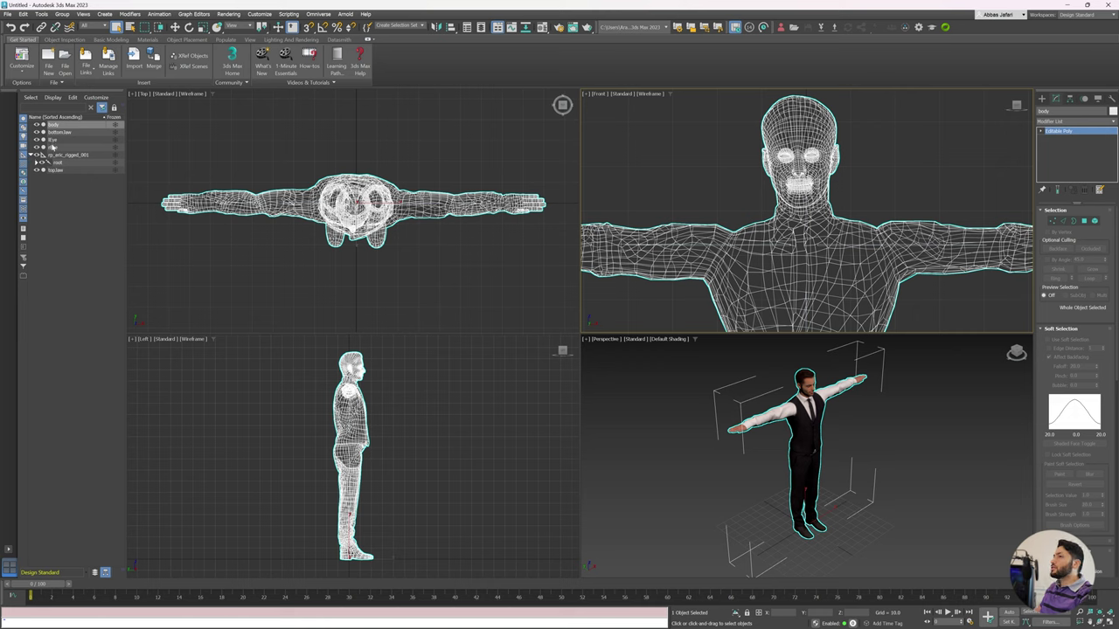
pyautogui.click(52, 125)
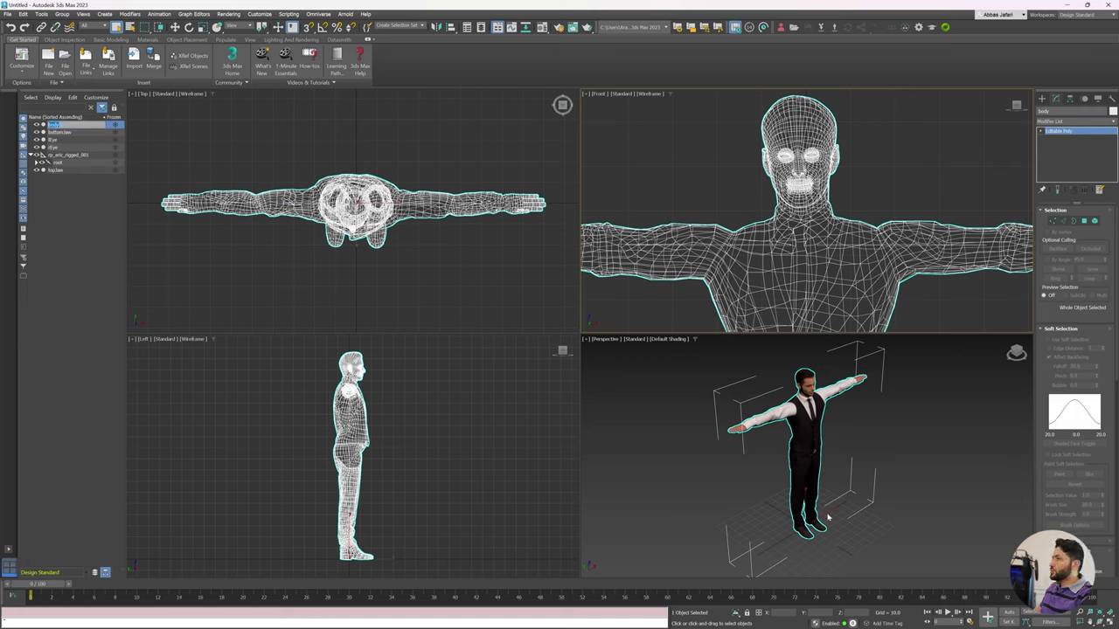
pyautogui.click(58, 132)
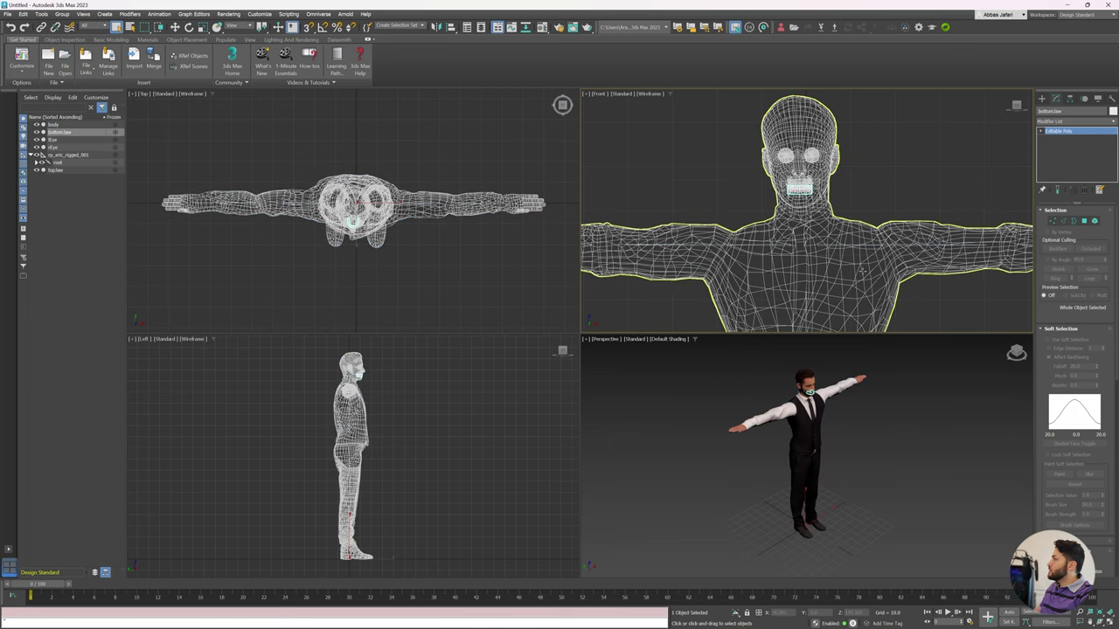
# Zoom the Left viewport in on the head for a close side view of the teeth.
pyautogui.moveTo(804, 262); pyautogui.dragTo(795, 175, button='middle')
pyautogui.scroll(-5, 874, 180)
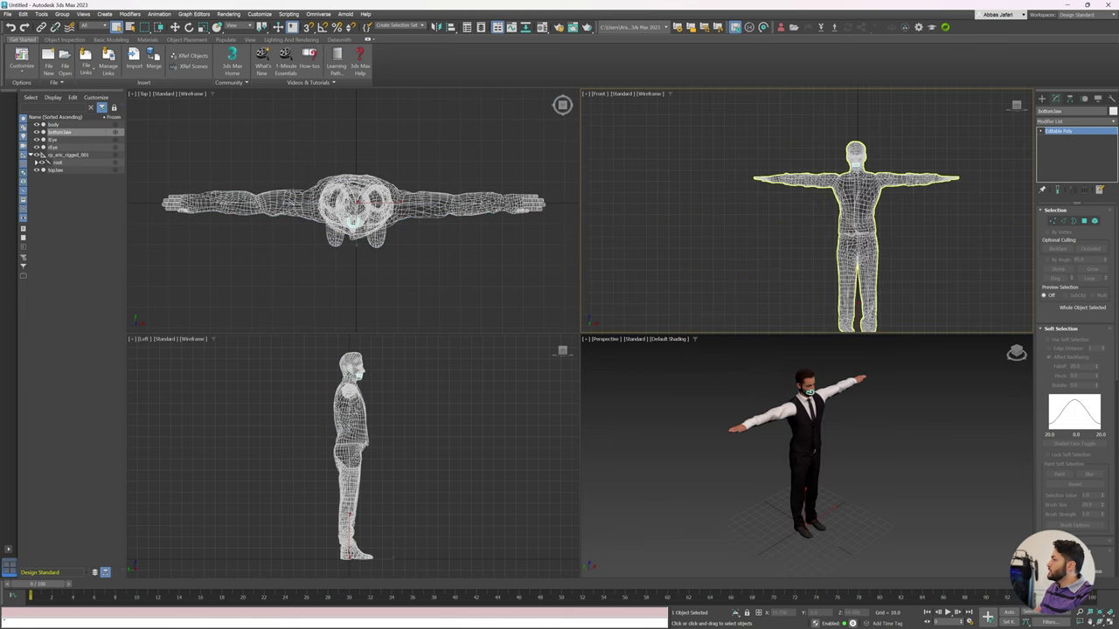
pyautogui.click(1108, 622)
pyautogui.moveTo(789, 370); pyautogui.dragTo(727, 252, button='middle')
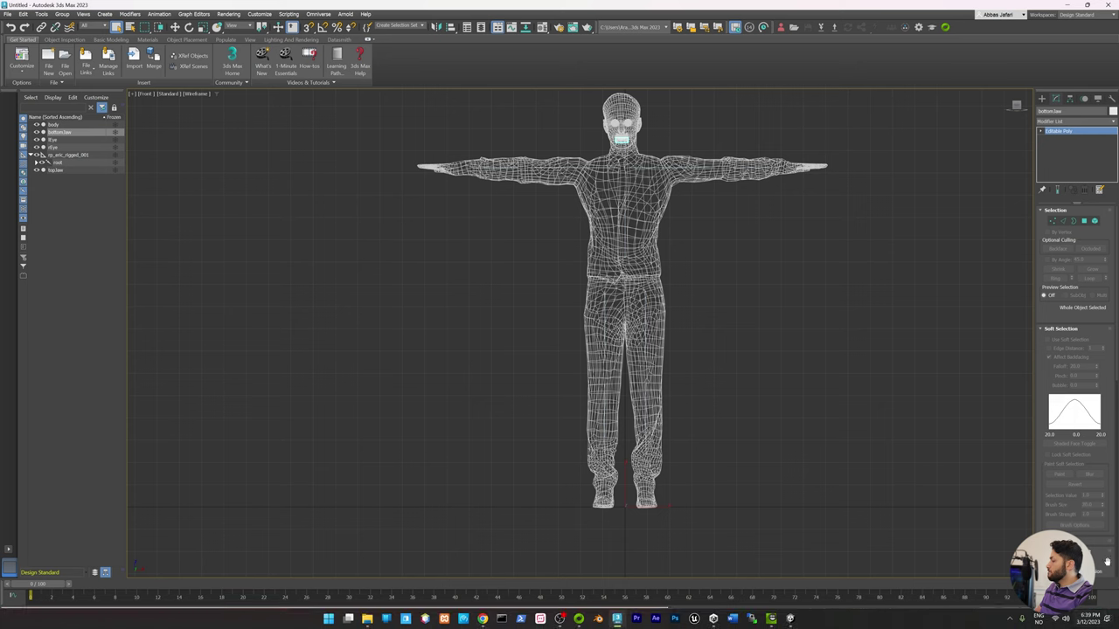
pyautogui.click(1108, 618)
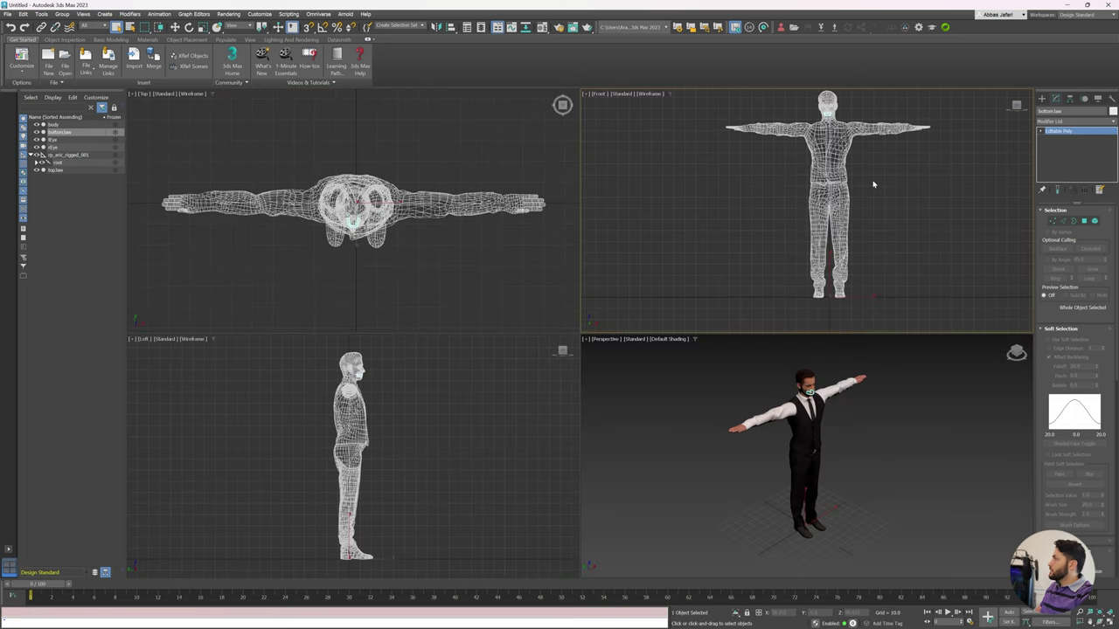
pyautogui.moveTo(871, 183); pyautogui.dragTo(860, 197, button='middle')
pyautogui.scroll(4, 371, 387)
pyautogui.scroll(3, 376, 390)
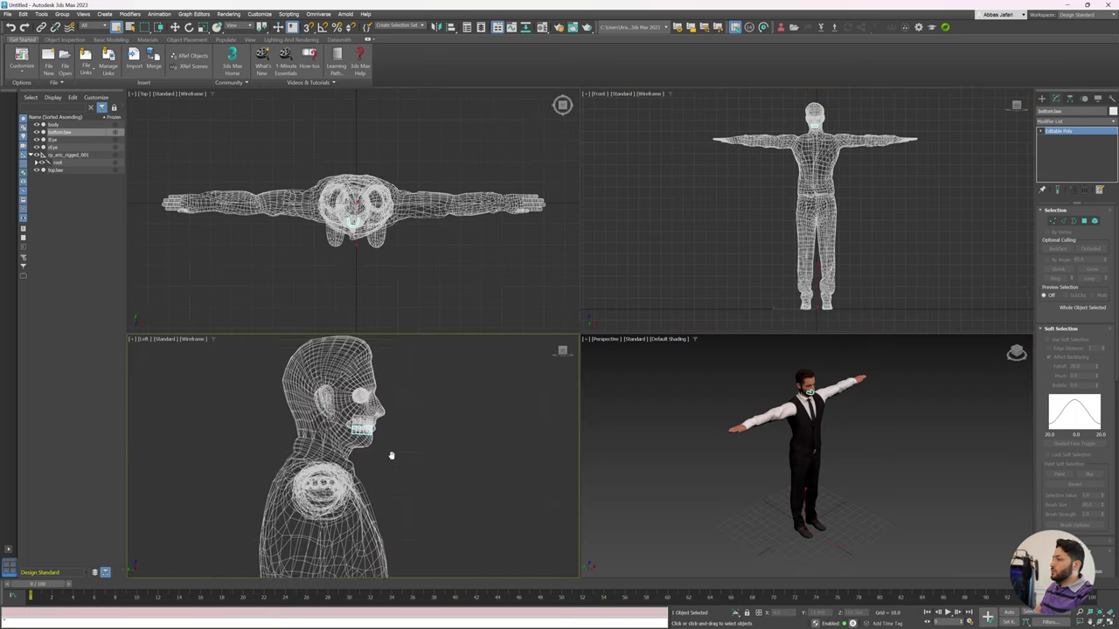
pyautogui.scroll(2, 393, 445)
pyautogui.moveTo(382, 427); pyautogui.dragTo(385, 446, button='middle')
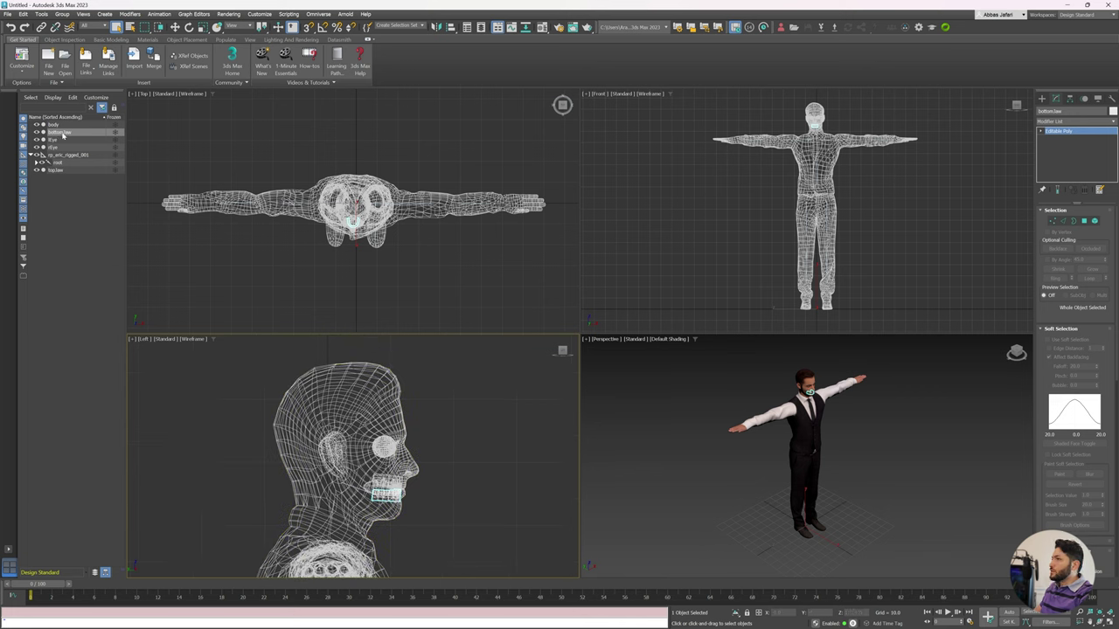
# With Affect Pivot Only, centre bottomJaw's pivot on the lower teeth.
pyautogui.click(1070, 99)
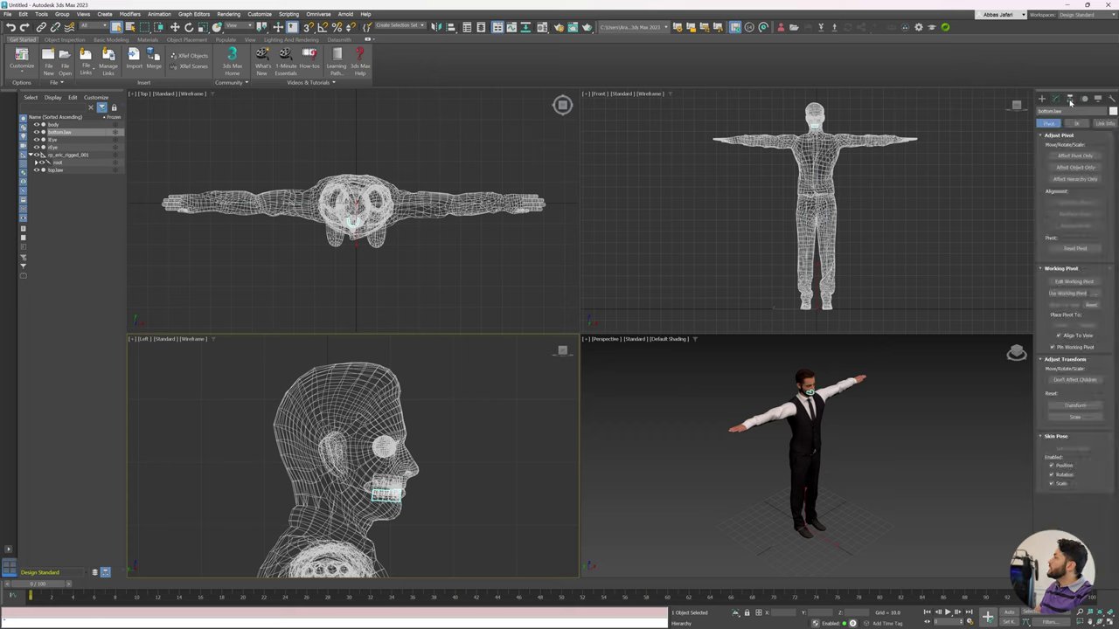
pyautogui.click(1063, 157)
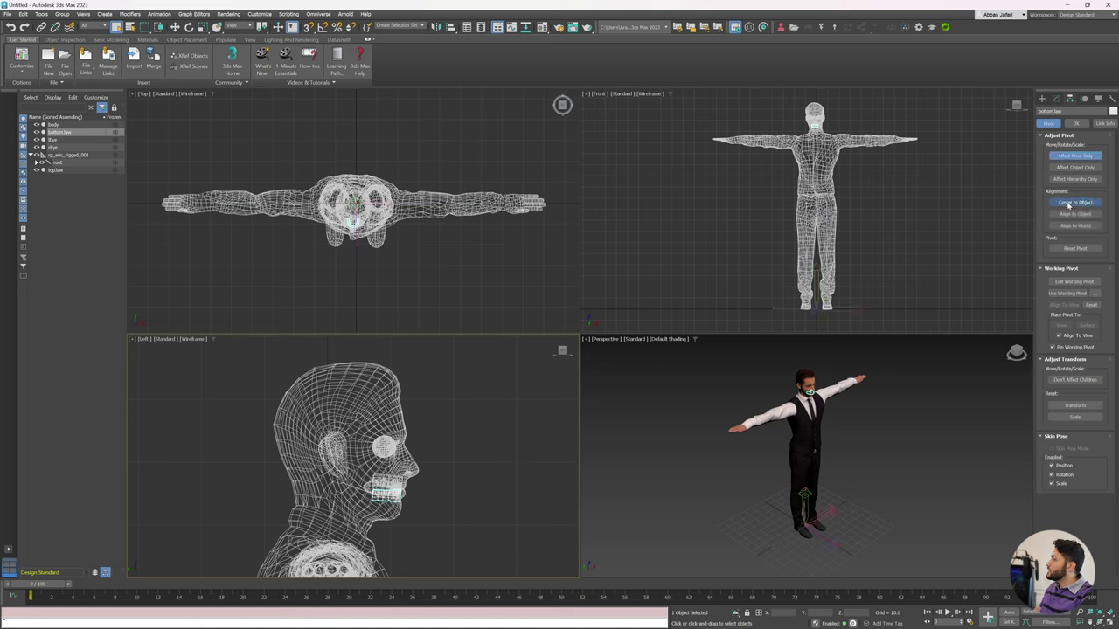
pyautogui.click(1067, 203)
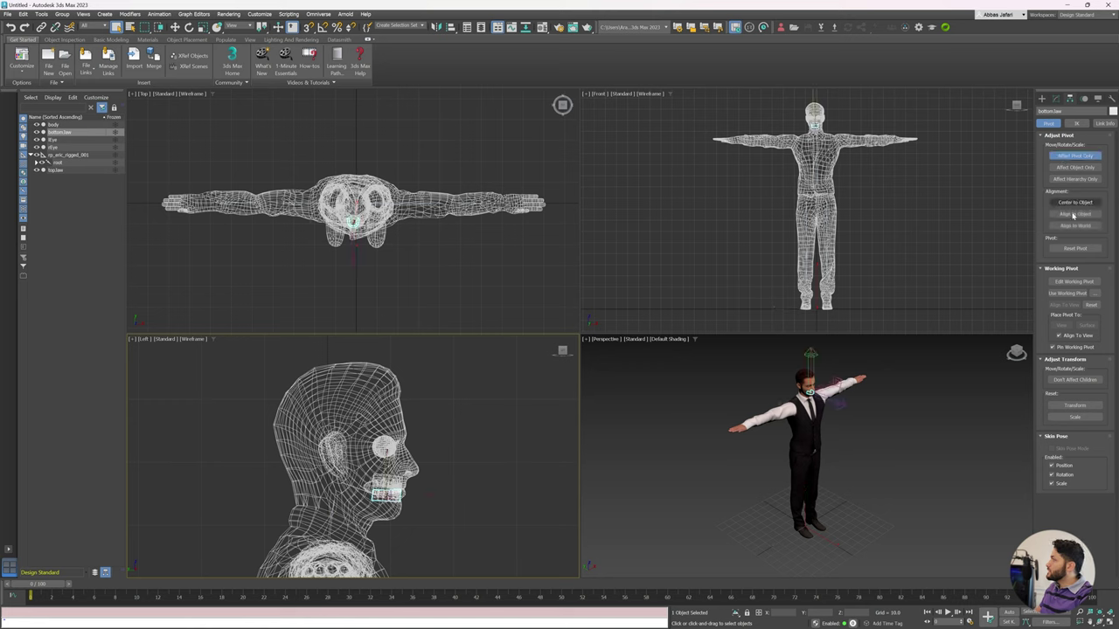
pyautogui.scroll(2, 385, 479)
pyautogui.scroll(2, 394, 507)
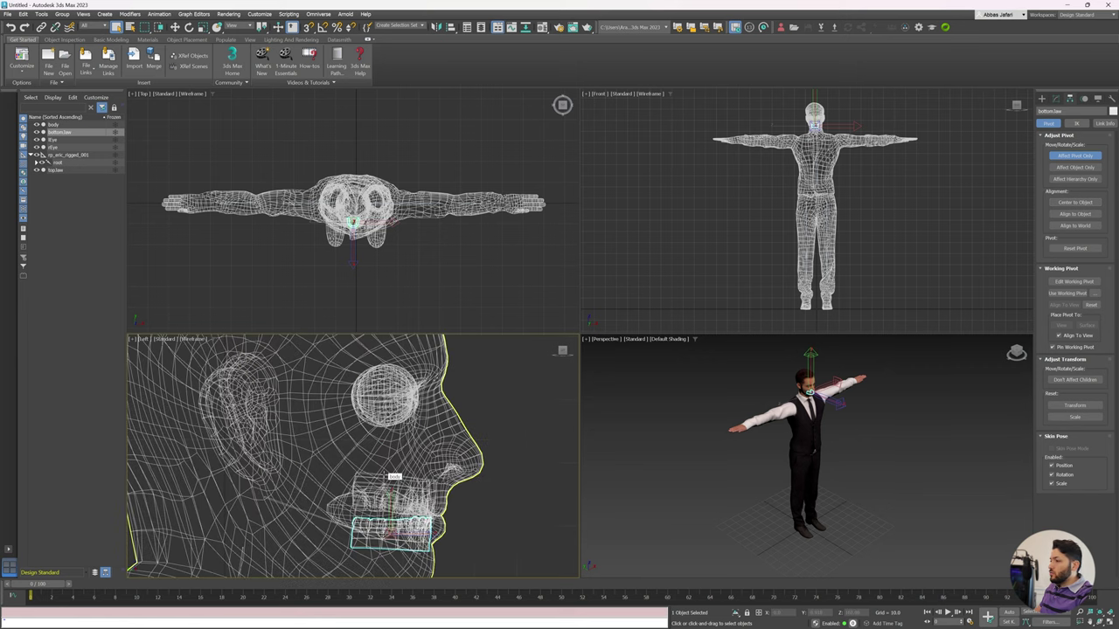
pyautogui.scroll(1, 393, 499)
pyautogui.scroll(1, 389, 481)
pyautogui.scroll(1, 381, 376)
# Slide the jaw pivot back toward the jaw hinge and turn off Affect Pivot Only.
pyautogui.rightClick(413, 442)
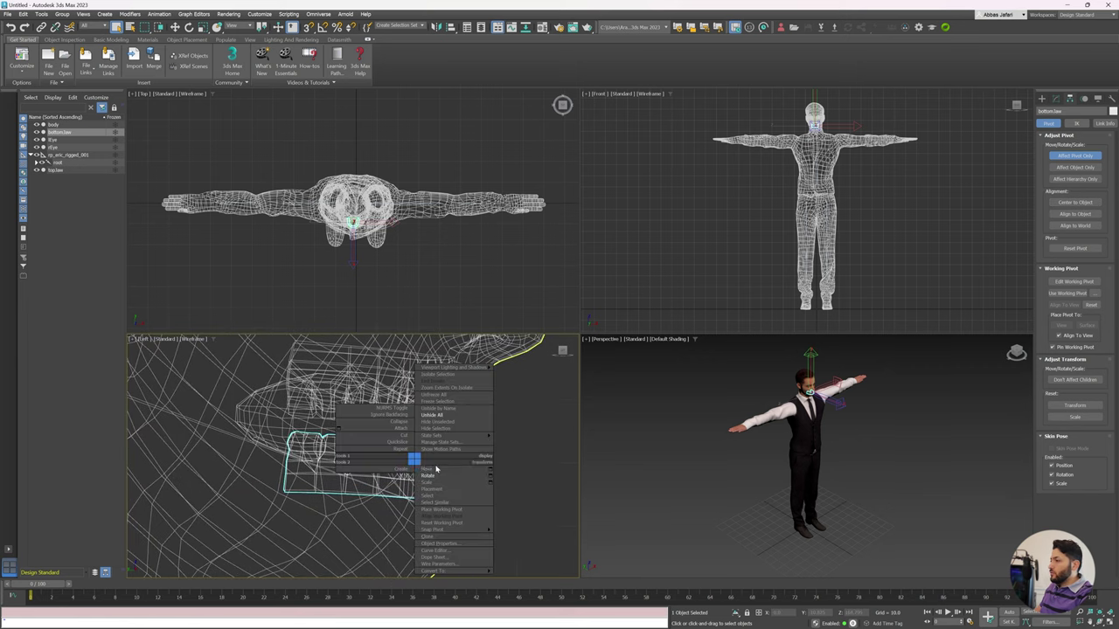
pyautogui.click(437, 472)
pyautogui.rightClick(410, 444)
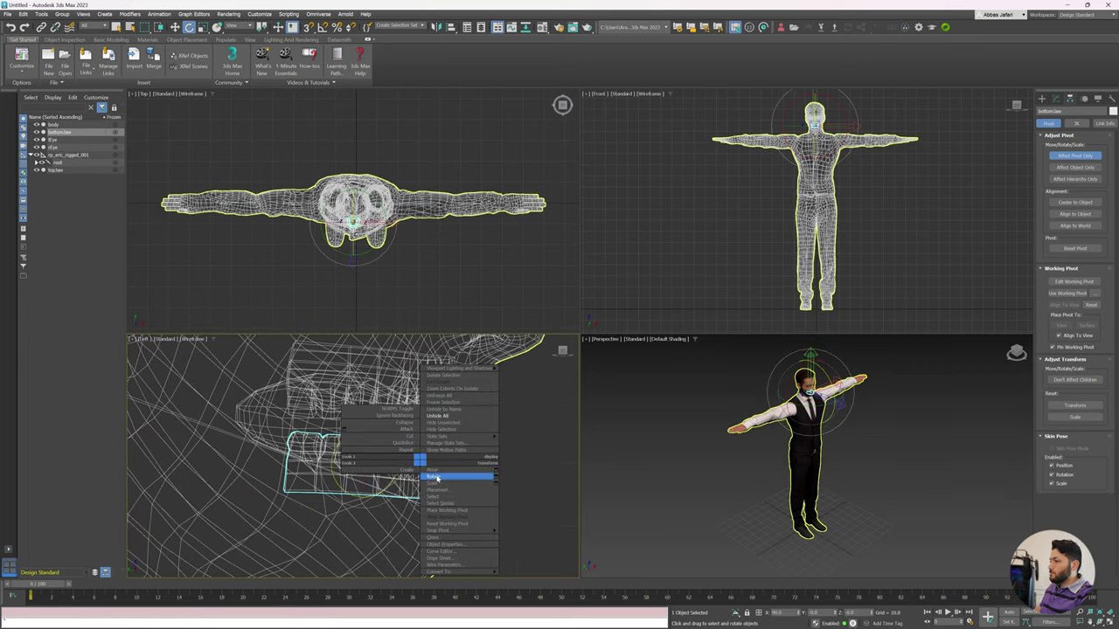
pyautogui.click(437, 458)
pyautogui.moveTo(354, 464); pyautogui.dragTo(292, 462)
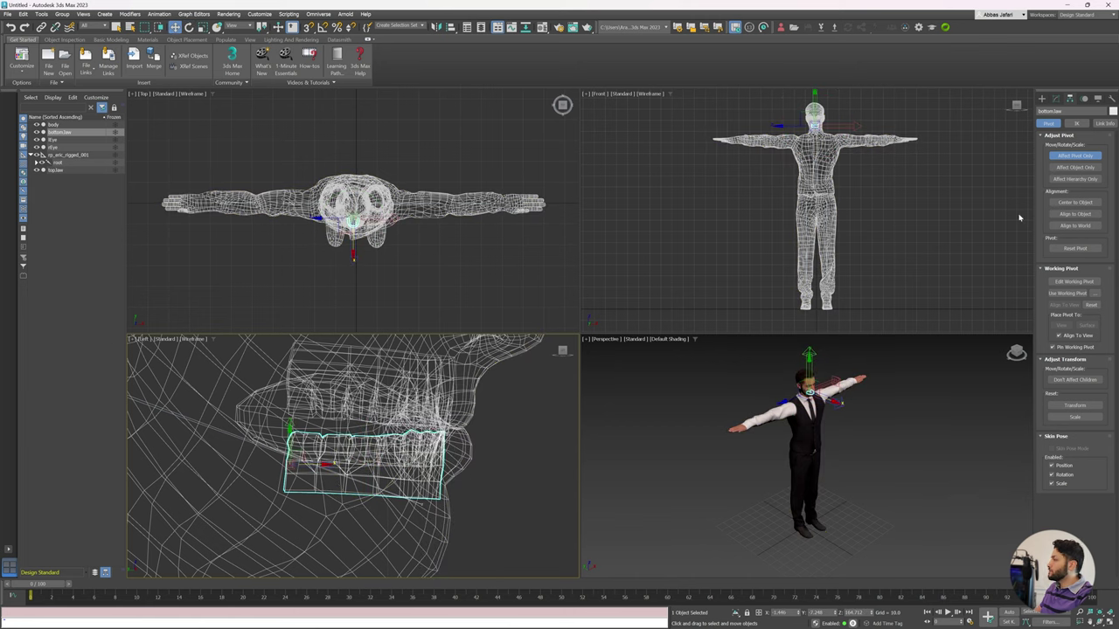
pyautogui.click(1076, 156)
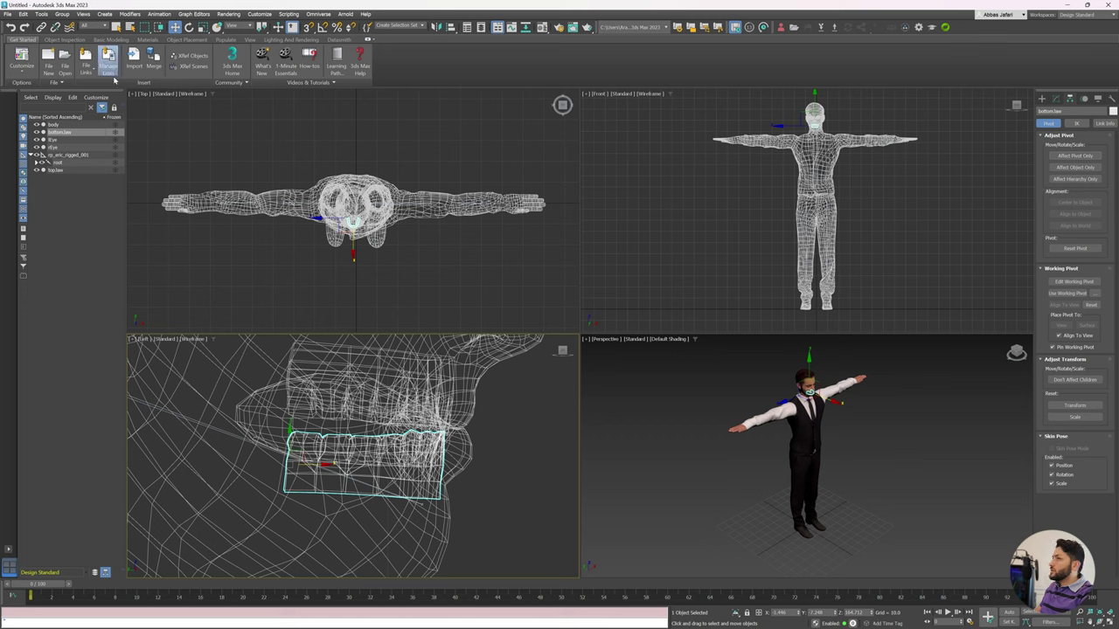
pyautogui.click(58, 141)
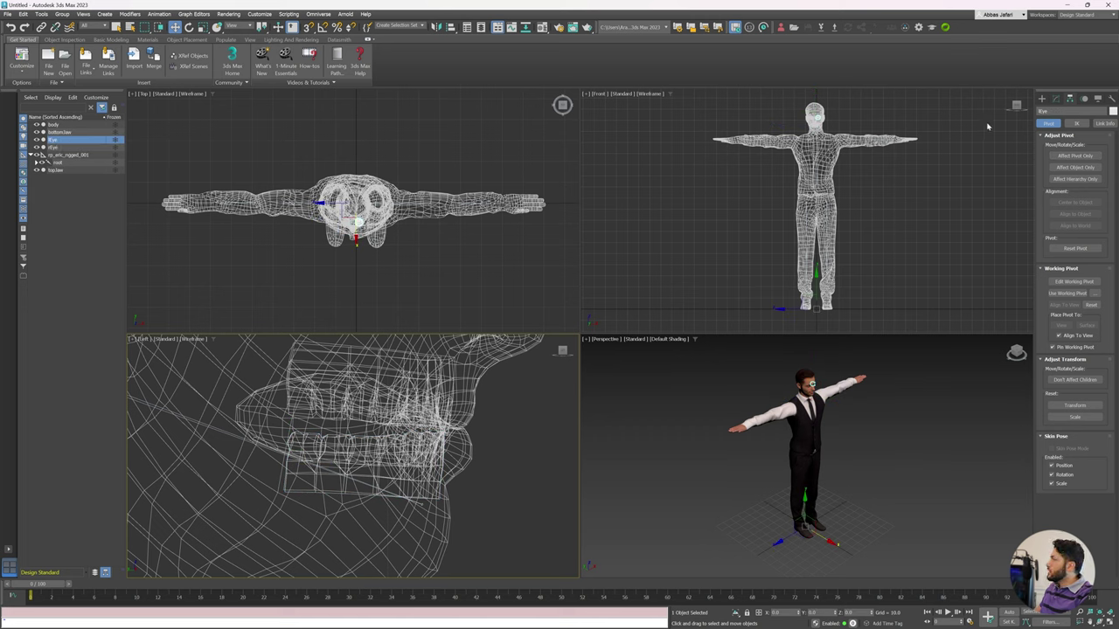
# Centre the pivots of lEye and rEye on their meshes.
pyautogui.click(1075, 156)
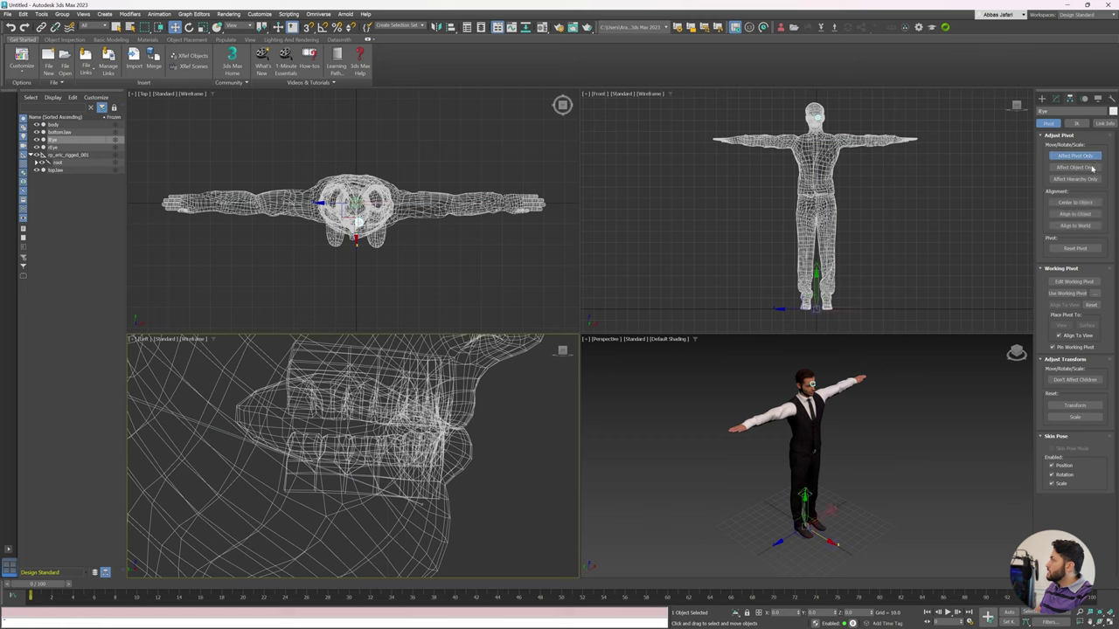
pyautogui.click(1074, 203)
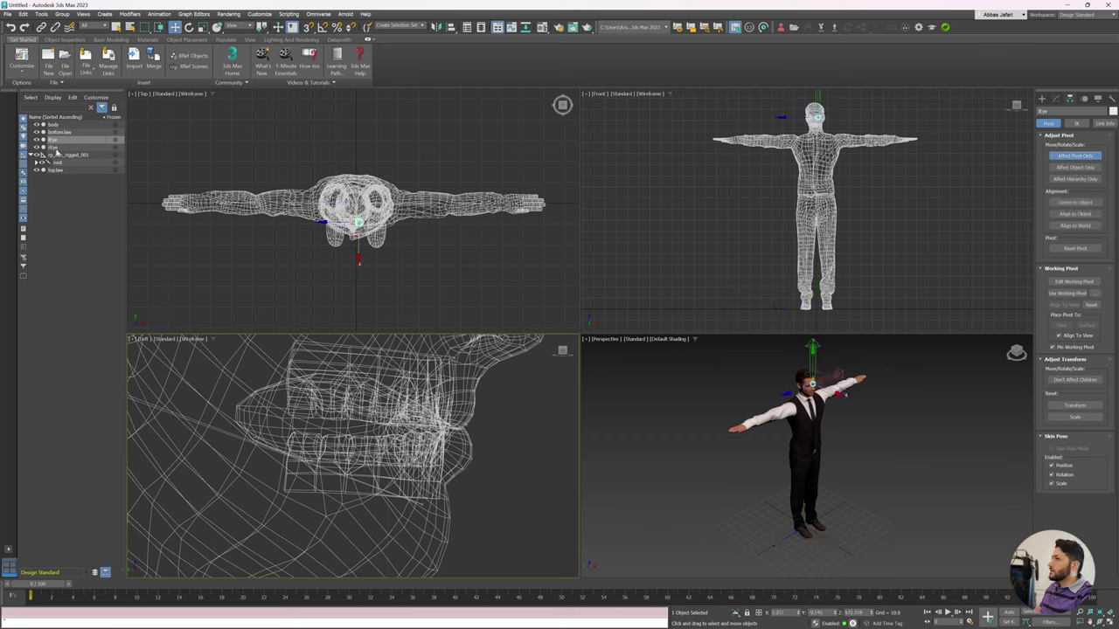
pyautogui.click(56, 148)
pyautogui.click(1076, 156)
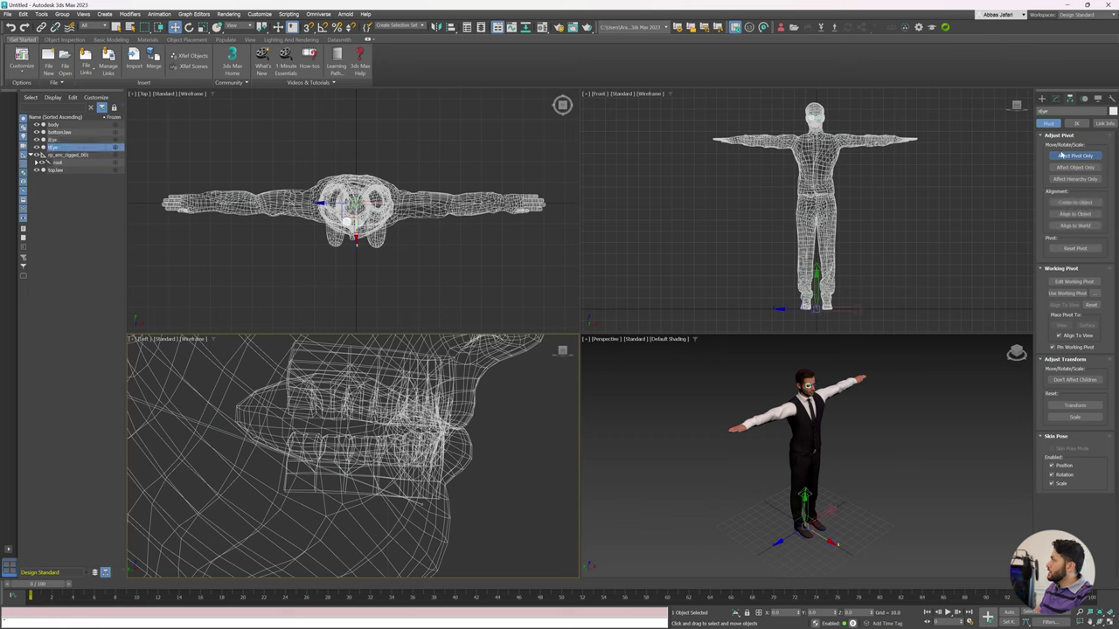
pyautogui.click(1075, 156)
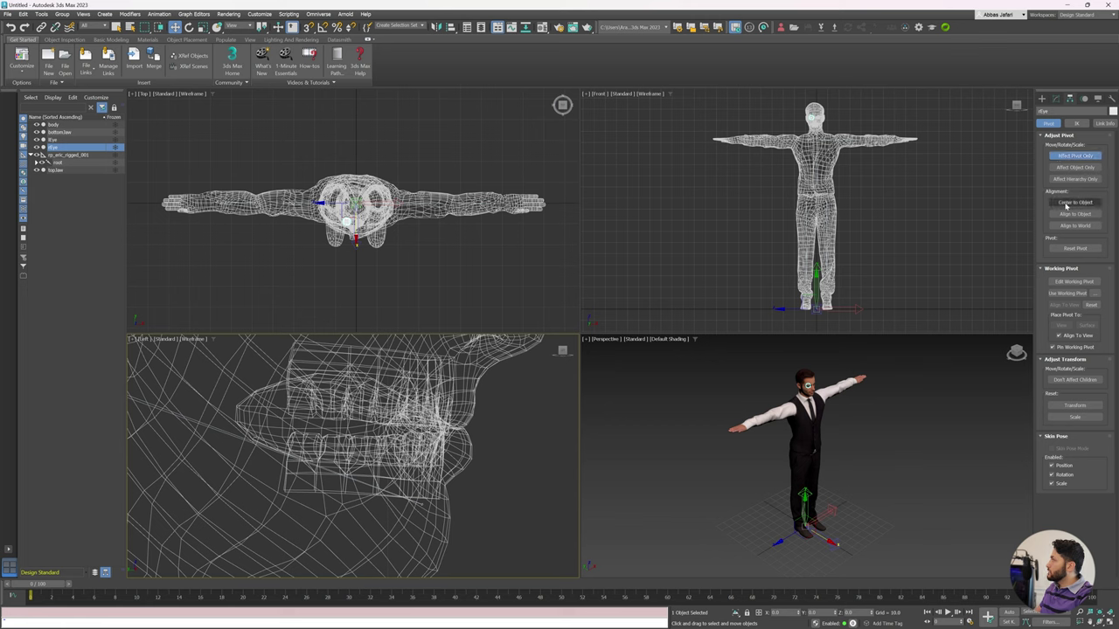
pyautogui.click(1071, 203)
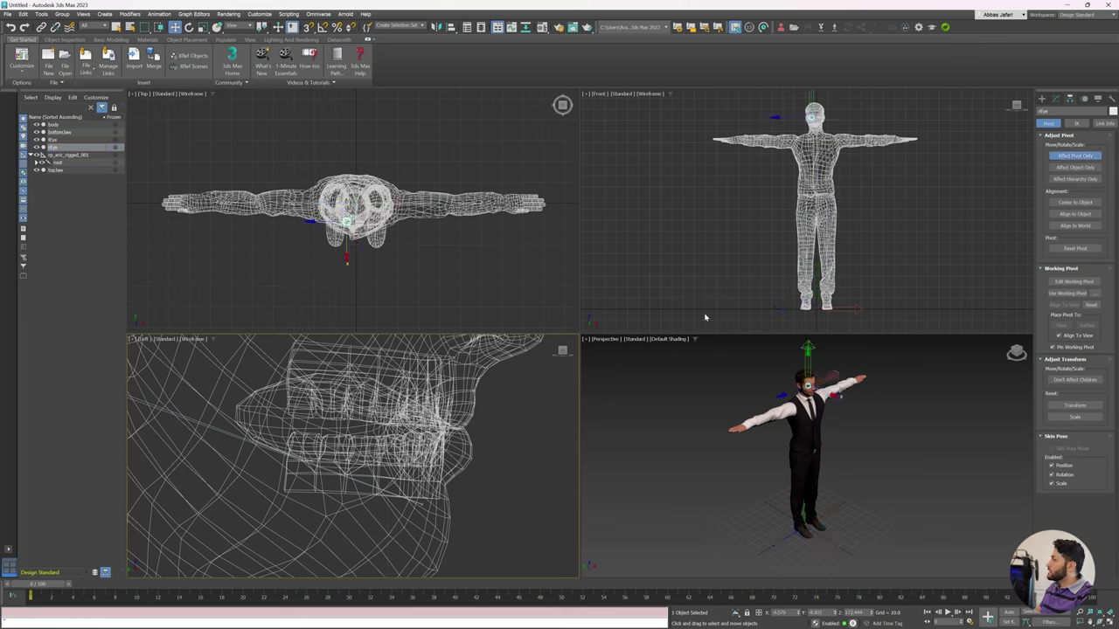
# Centre topJaw's pivot, move it to the upper teeth's rear, then deselect everything.
pyautogui.click(59, 171)
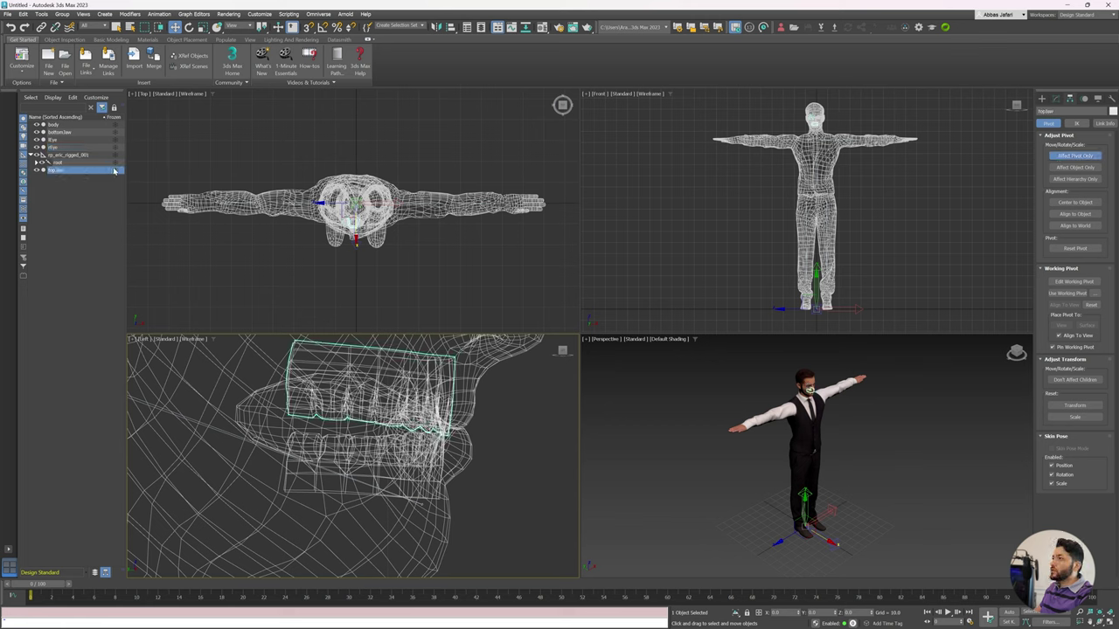
pyautogui.click(1075, 202)
pyautogui.scroll(2, 396, 388)
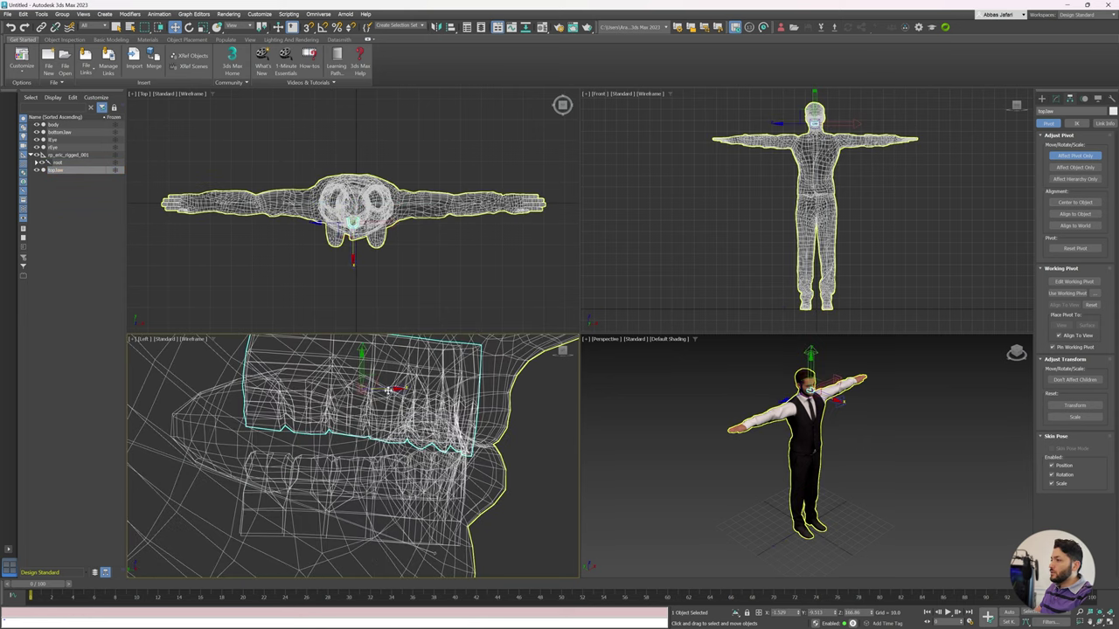
pyautogui.click(365, 400)
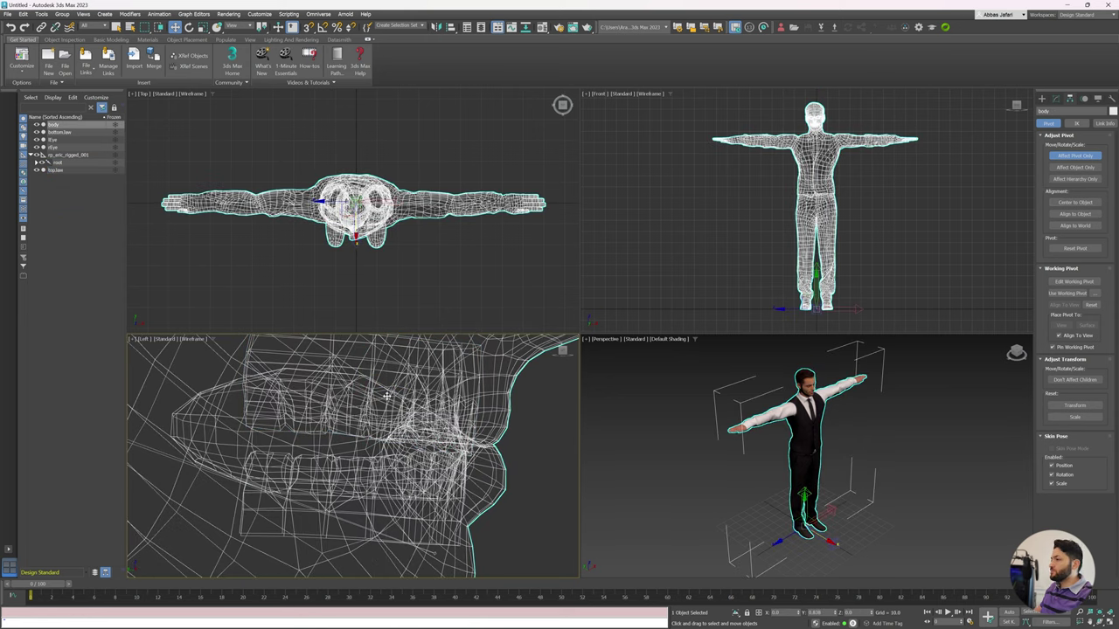
pyautogui.click(54, 170)
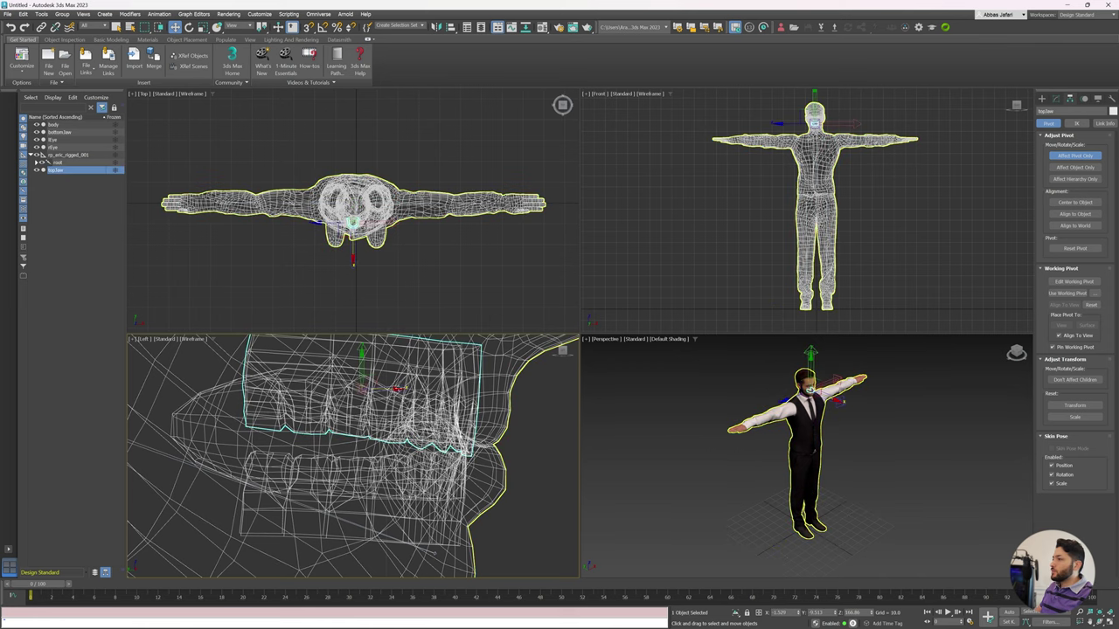
pyautogui.moveTo(398, 389); pyautogui.dragTo(282, 385)
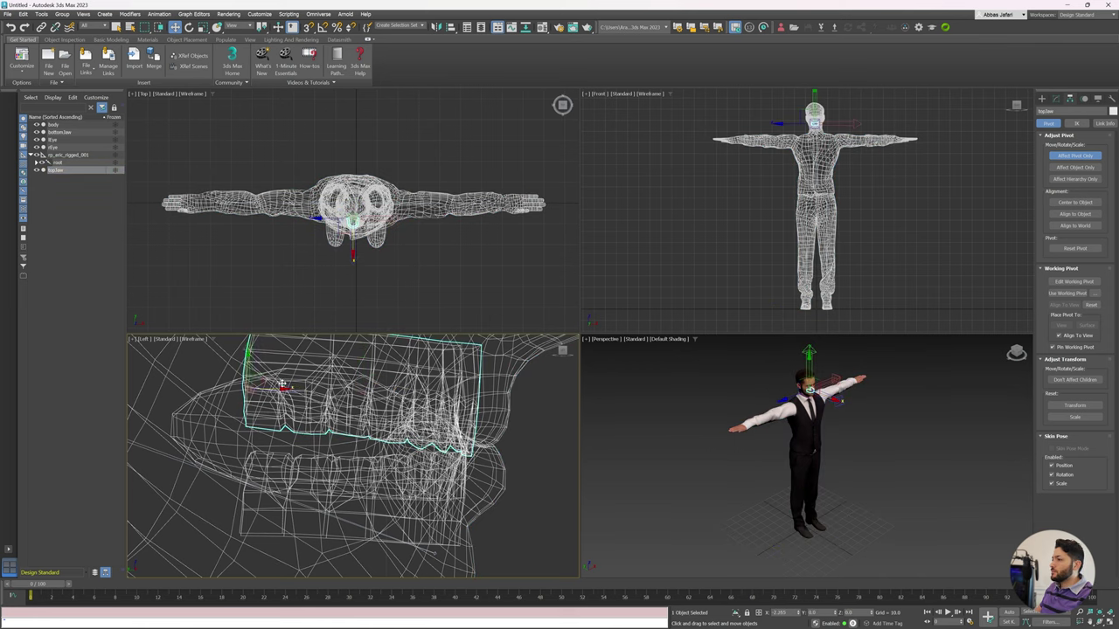
pyautogui.moveTo(282, 386); pyautogui.dragTo(287, 402, button='middle')
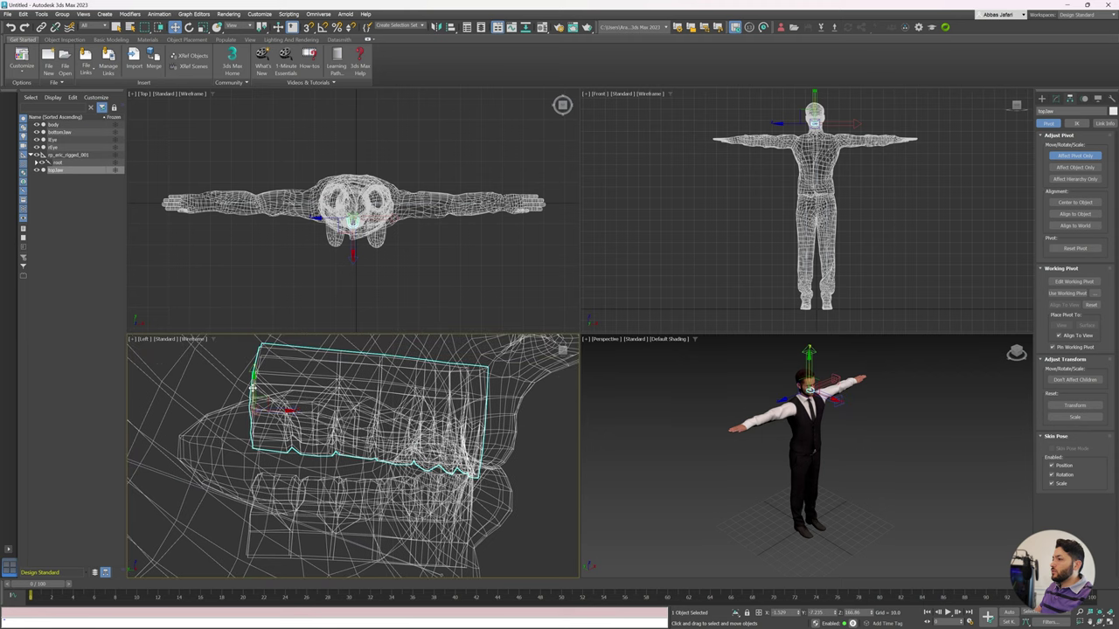
pyautogui.rightClick(275, 401)
pyautogui.click(278, 409)
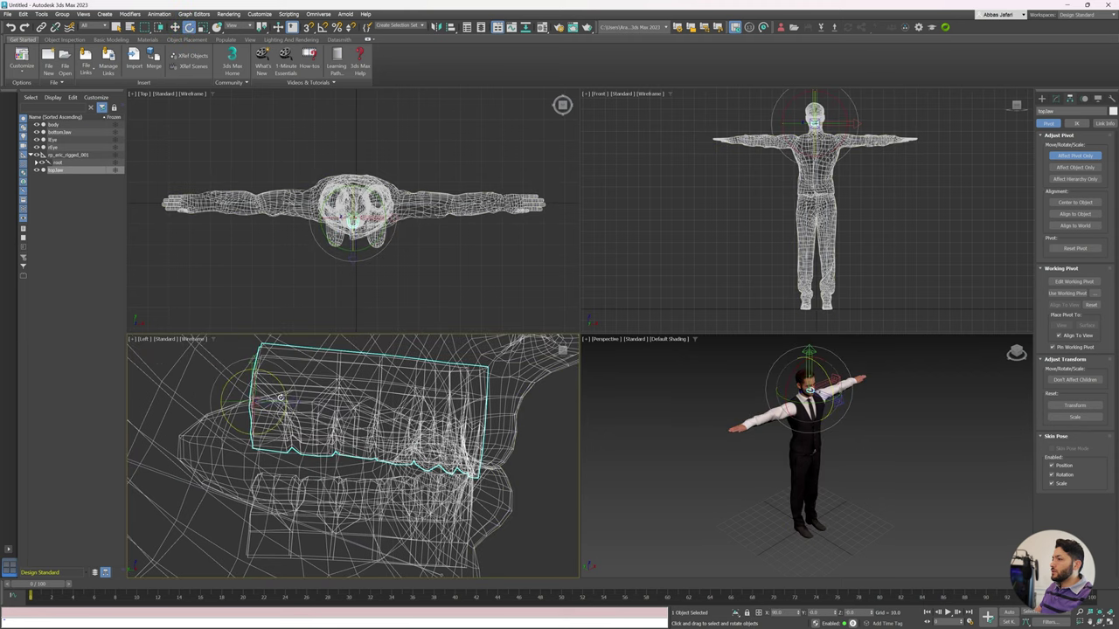
pyautogui.click(1074, 156)
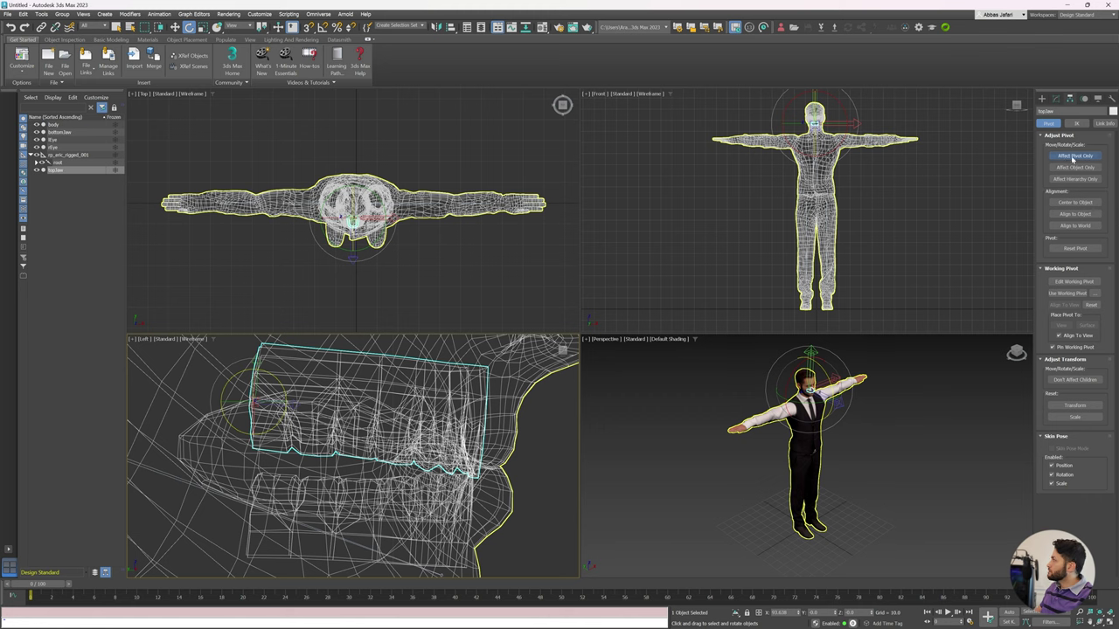
pyautogui.click(944, 373)
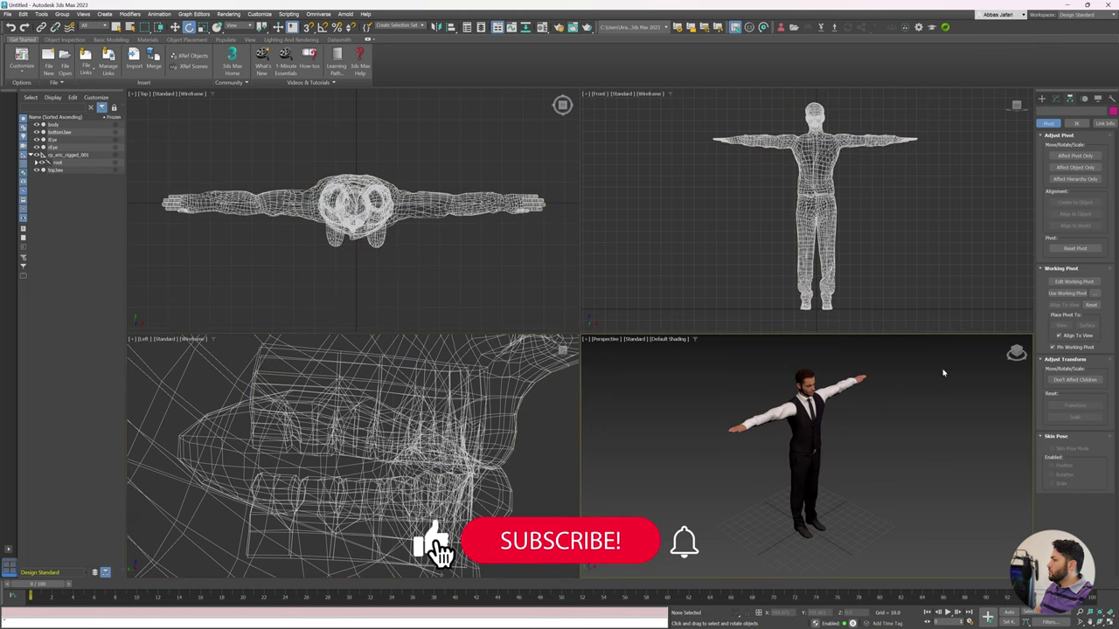
# Start an FBX export and browse to the Rapper folder on the Desktop.
pyautogui.keyDown('alt'); pyautogui.moveTo(943, 374); pyautogui.dragTo(901, 403, button='middle'); pyautogui.keyUp('alt')
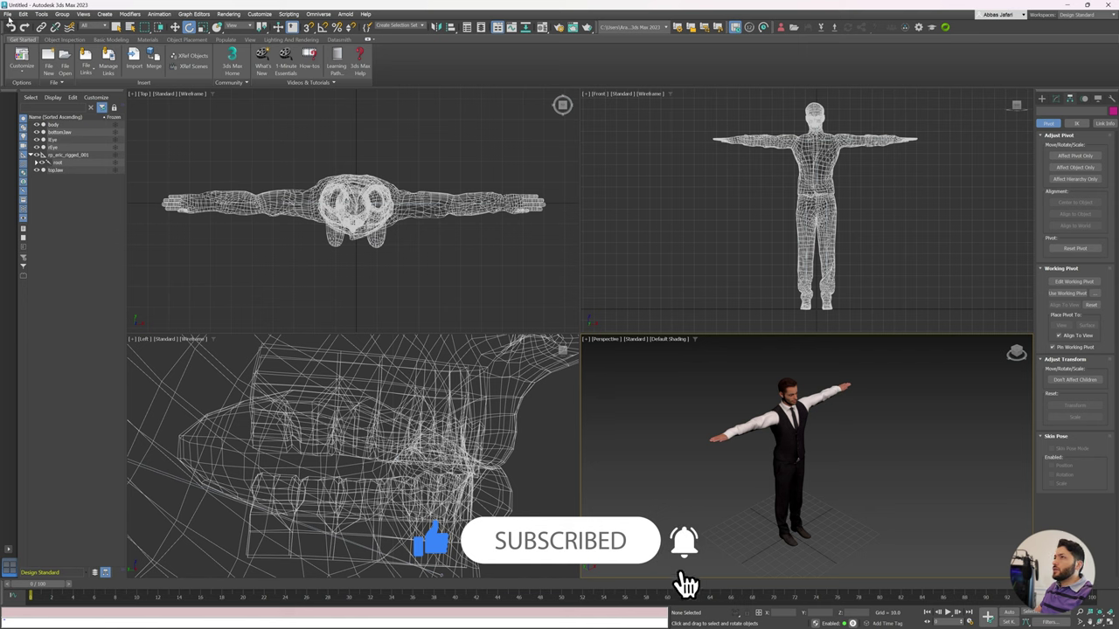
pyautogui.click(9, 16)
pyautogui.moveTo(38, 146)
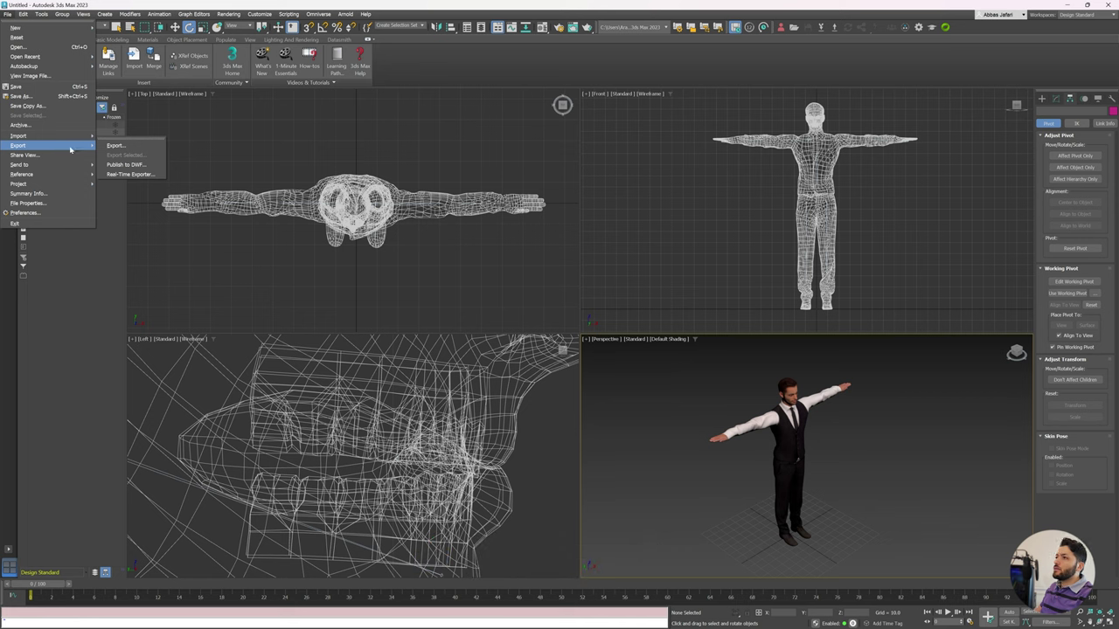
pyautogui.click(115, 145)
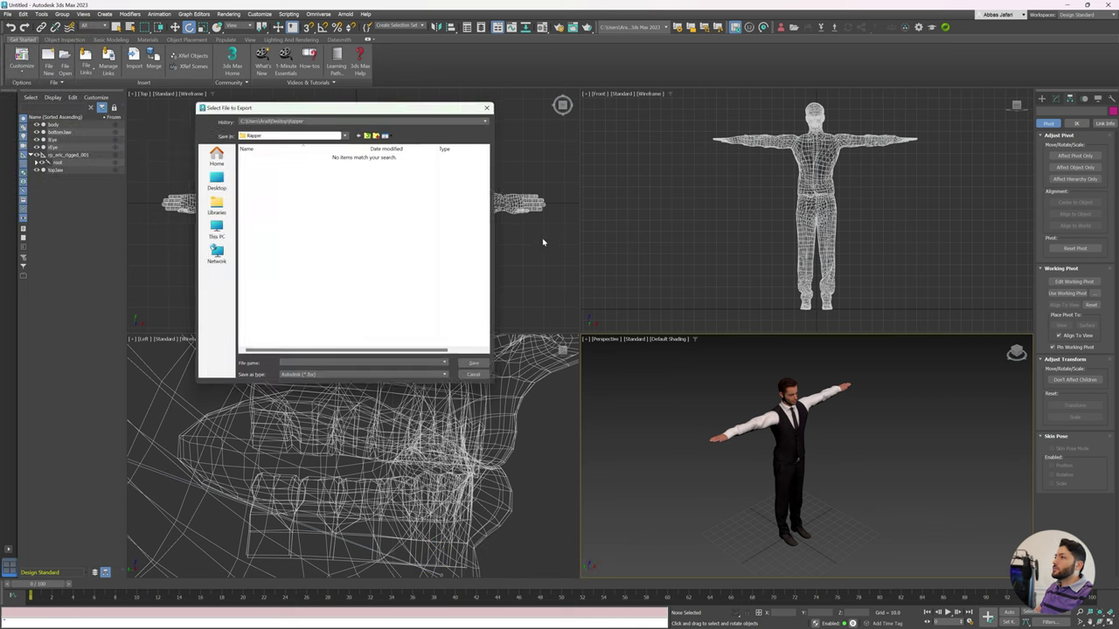
pyautogui.click(215, 181)
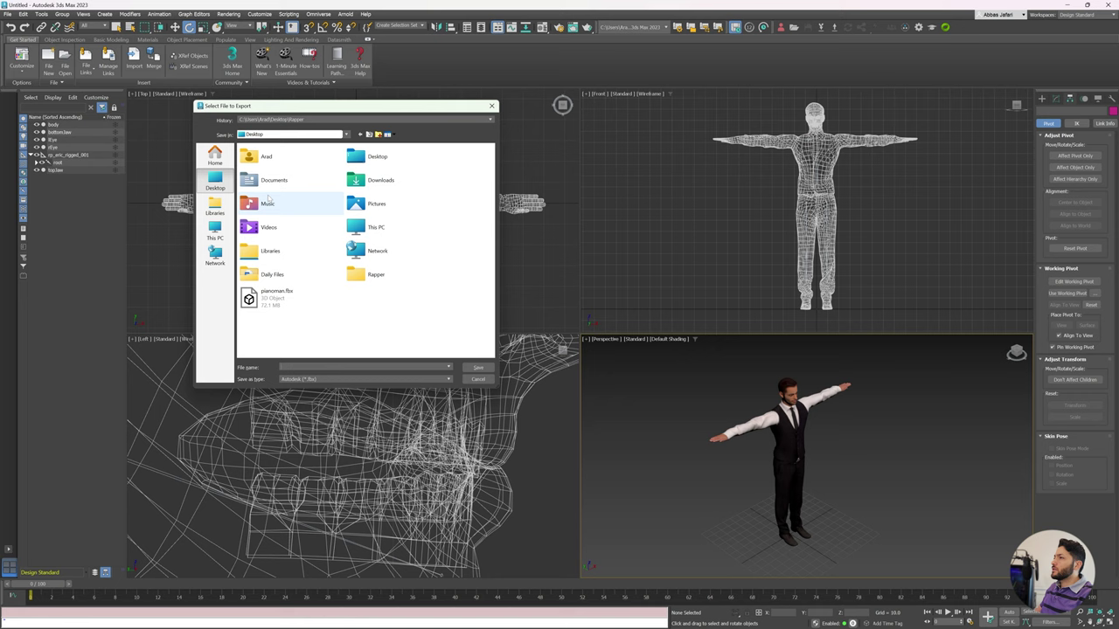
pyautogui.doubleClick(376, 274)
pyautogui.write('FromMax')
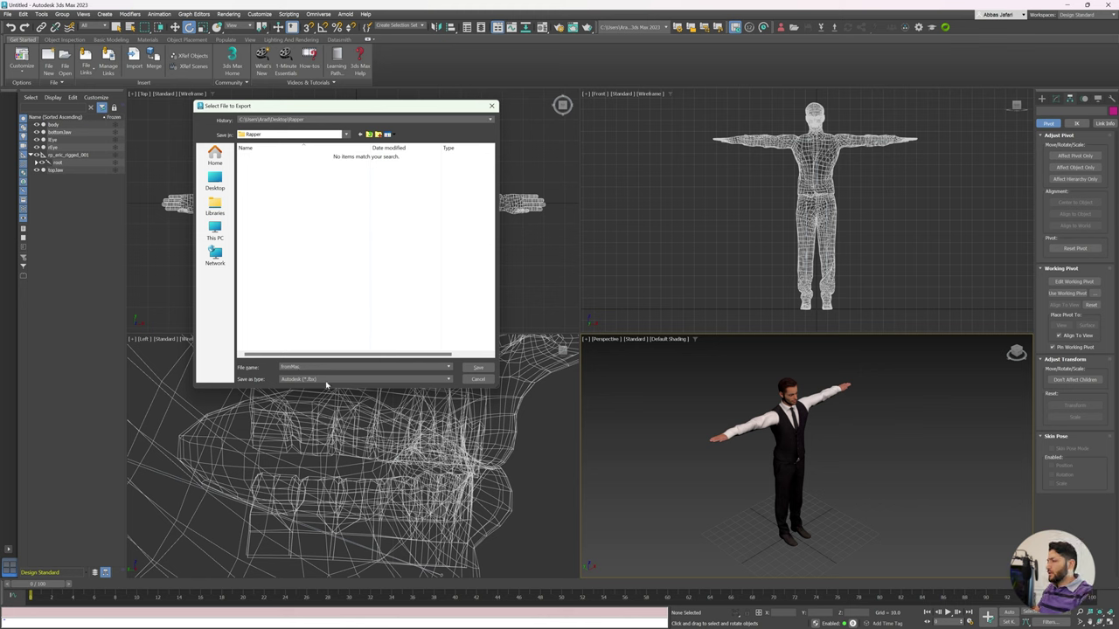
# Save the export in Desktop\Rapper and accept the FBX Export options.
pyautogui.click(478, 367)
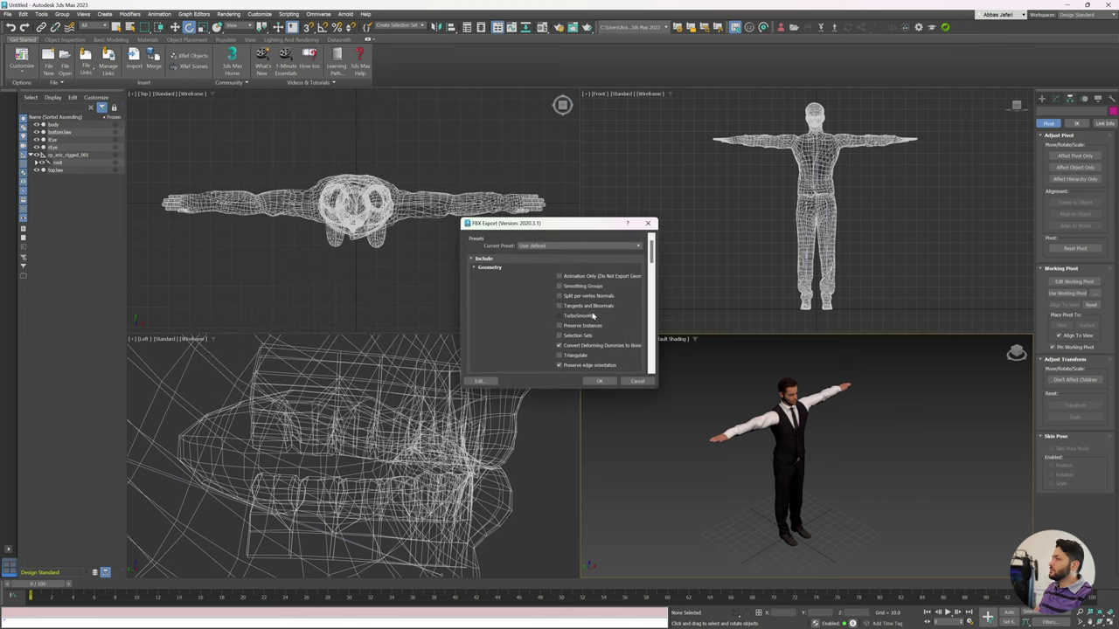
pyautogui.scroll(-5, 595, 307)
pyautogui.moveTo(651, 273); pyautogui.dragTo(660, 346)
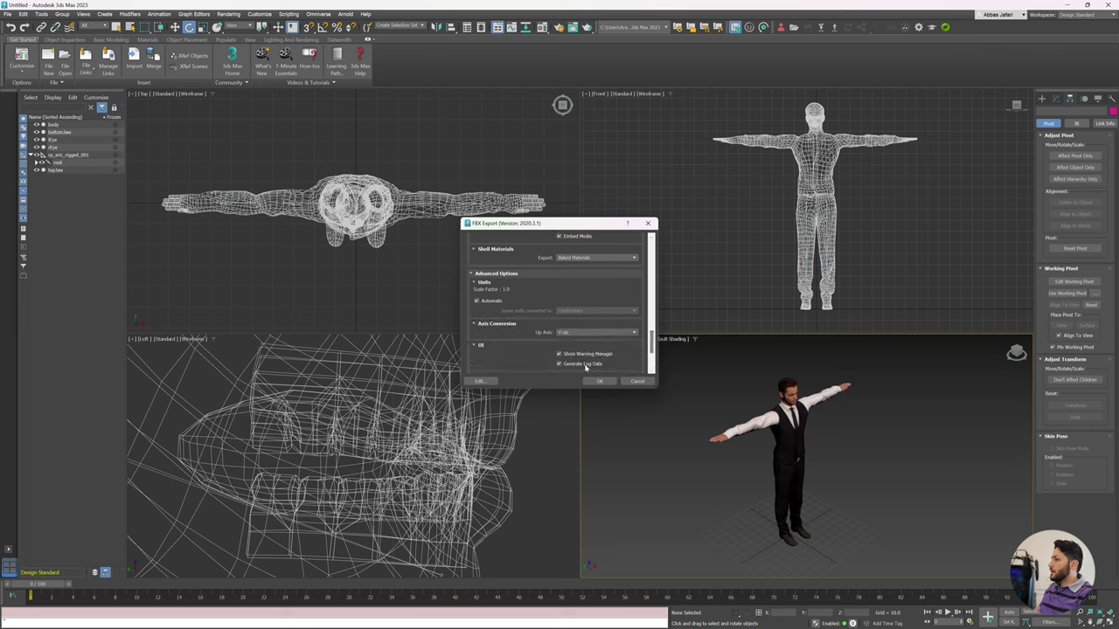
pyautogui.scroll(3, 556, 324)
pyautogui.scroll(2, 556, 324)
pyautogui.scroll(2, 542, 315)
pyautogui.scroll(2, 516, 299)
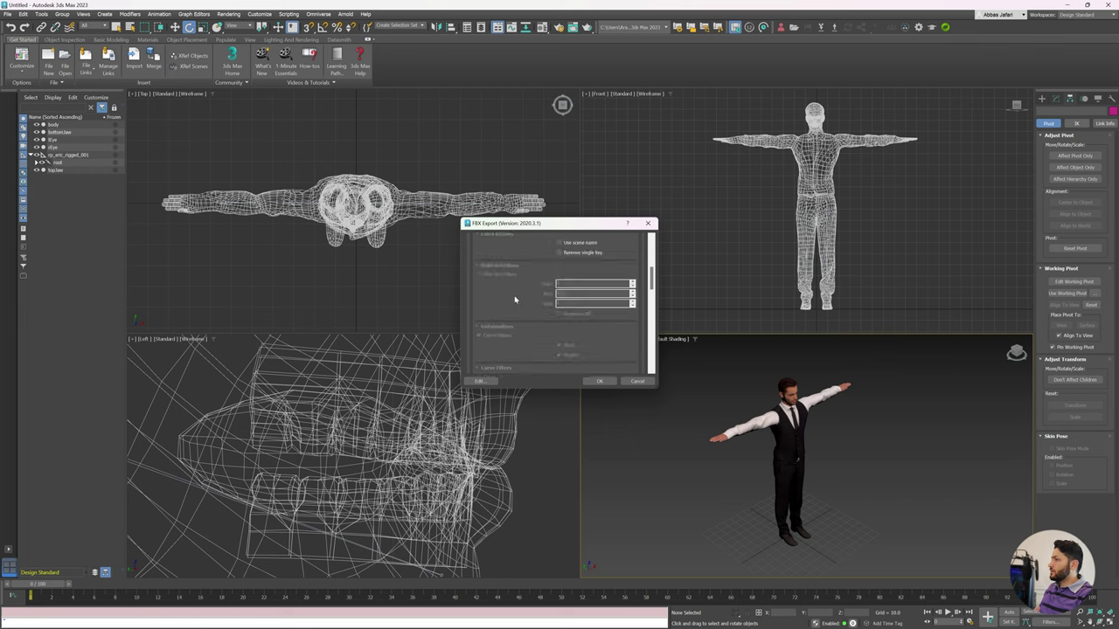
pyautogui.scroll(2, 479, 300)
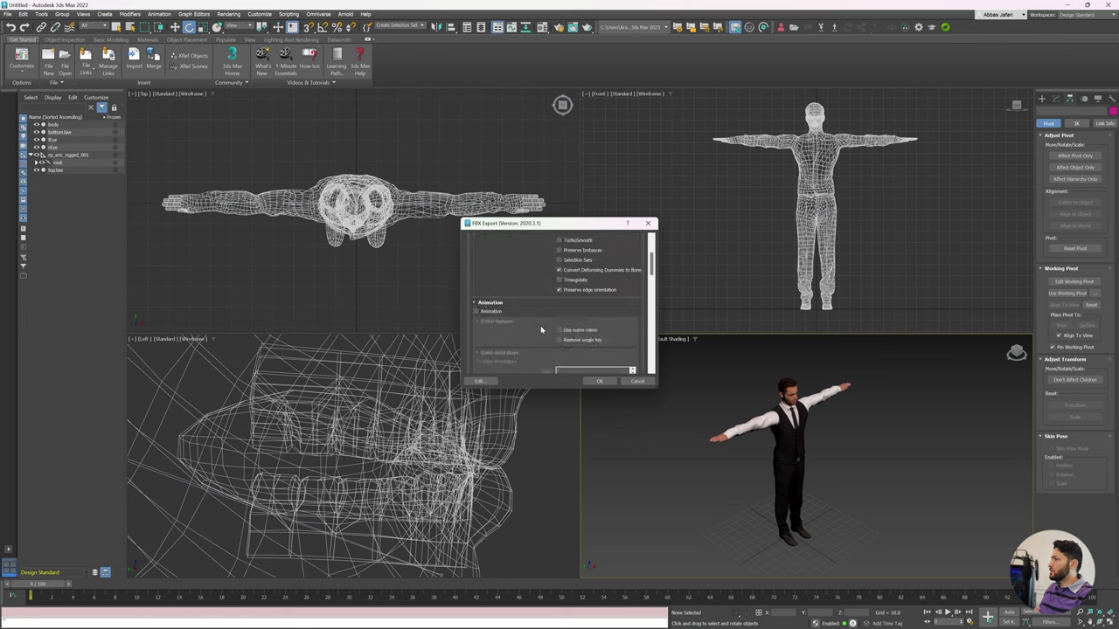
pyautogui.scroll(-2, 542, 329)
pyautogui.click(599, 381)
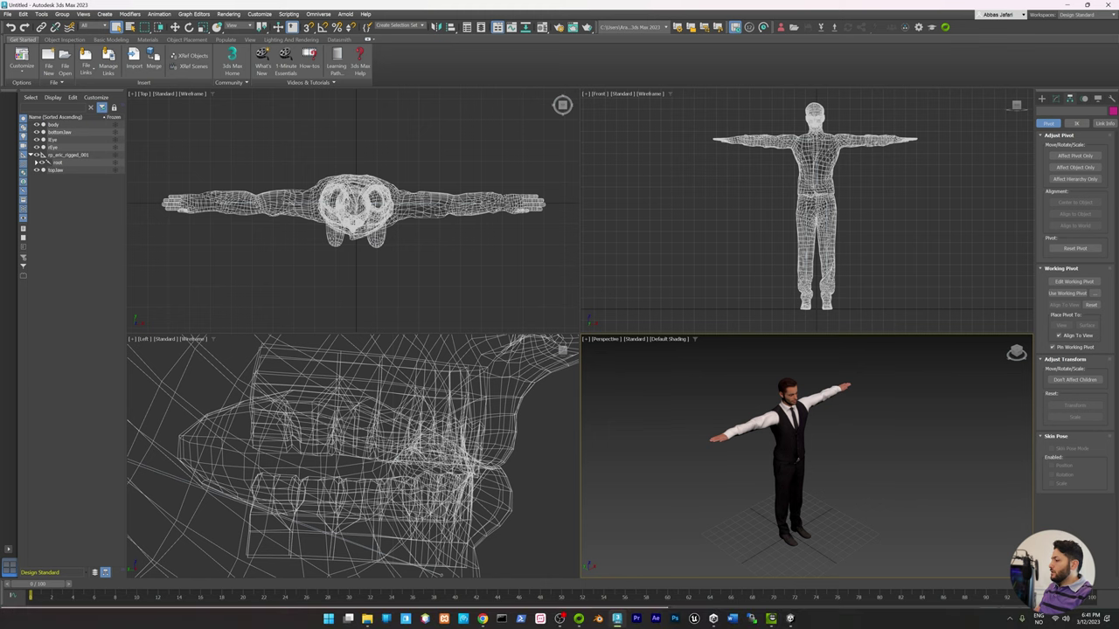
# Search the Omniverse Exchange for 'audio', then launch Audio2Face 2022.2.0 from the Library.
pyautogui.click(588, 619)
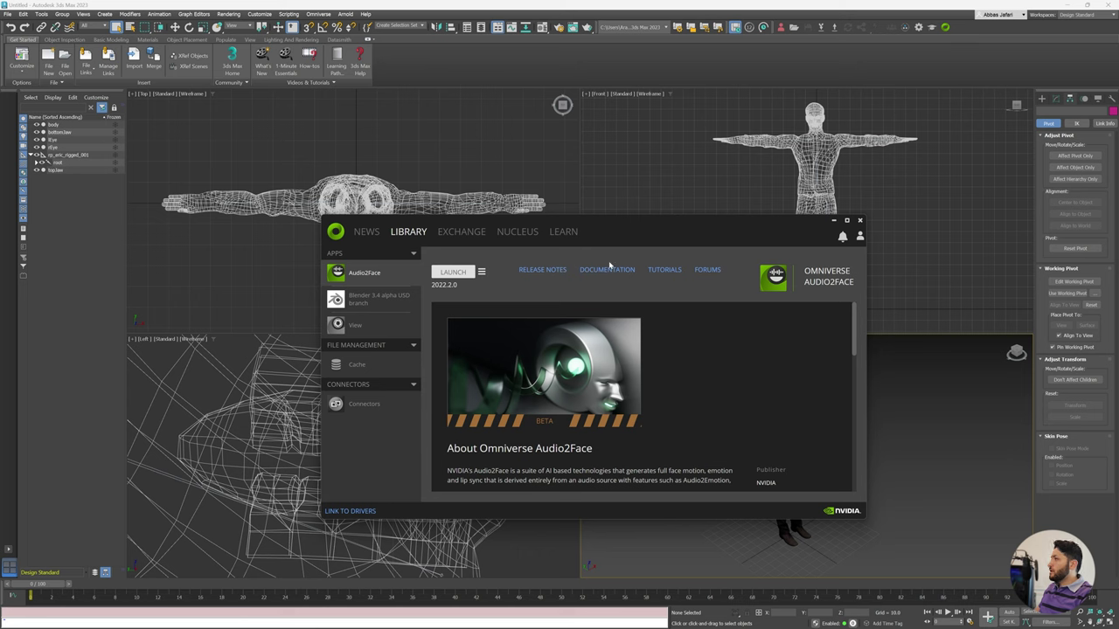
pyautogui.click(457, 234)
pyautogui.click(481, 266)
pyautogui.write('a')
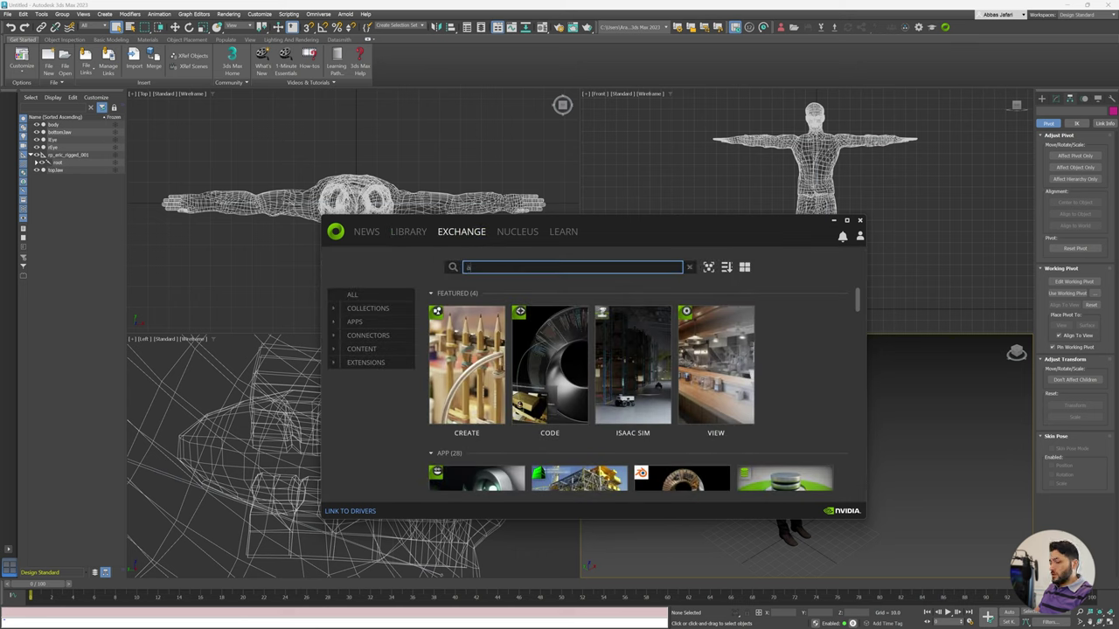
pyautogui.write('udio')
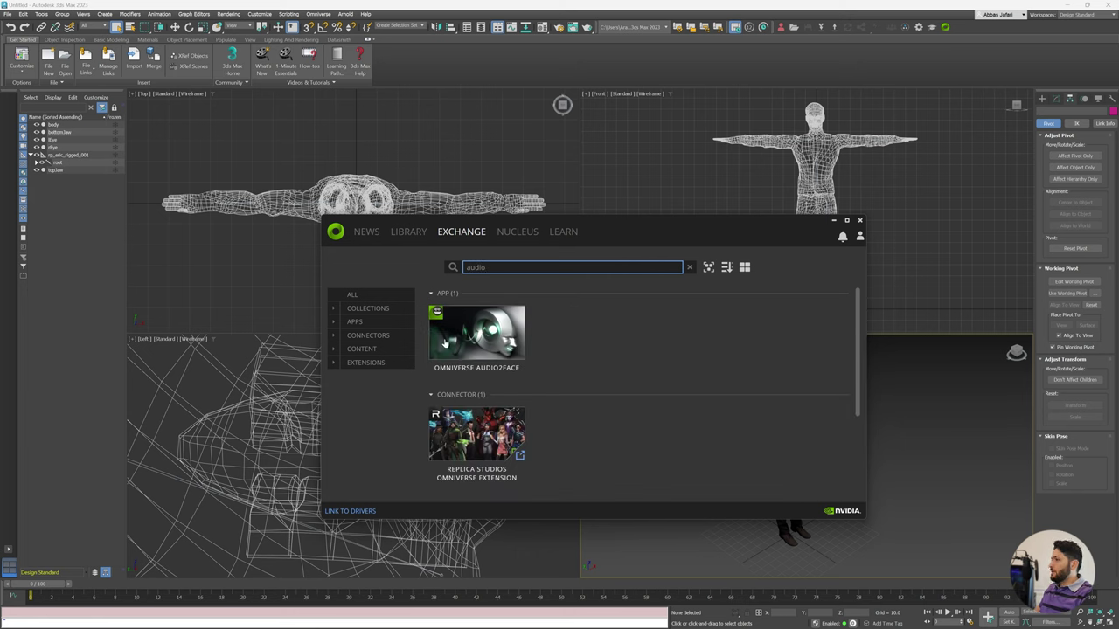
pyautogui.click(410, 233)
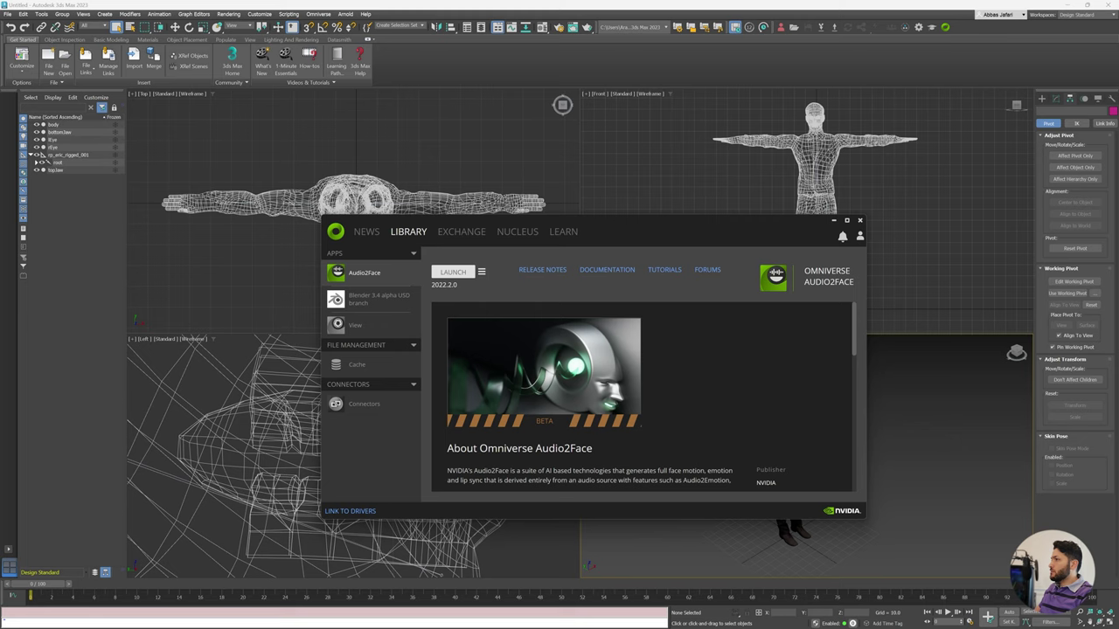
pyautogui.click(453, 272)
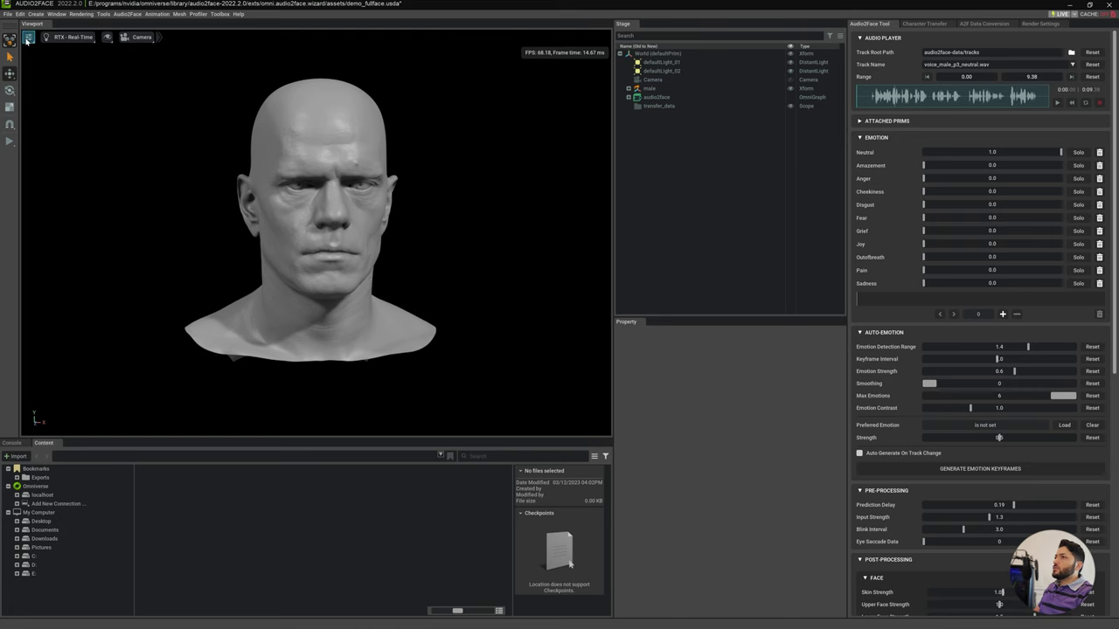
# Create a new empty stage, discarding the demo head without saving.
pyautogui.click(8, 14)
pyautogui.click(19, 30)
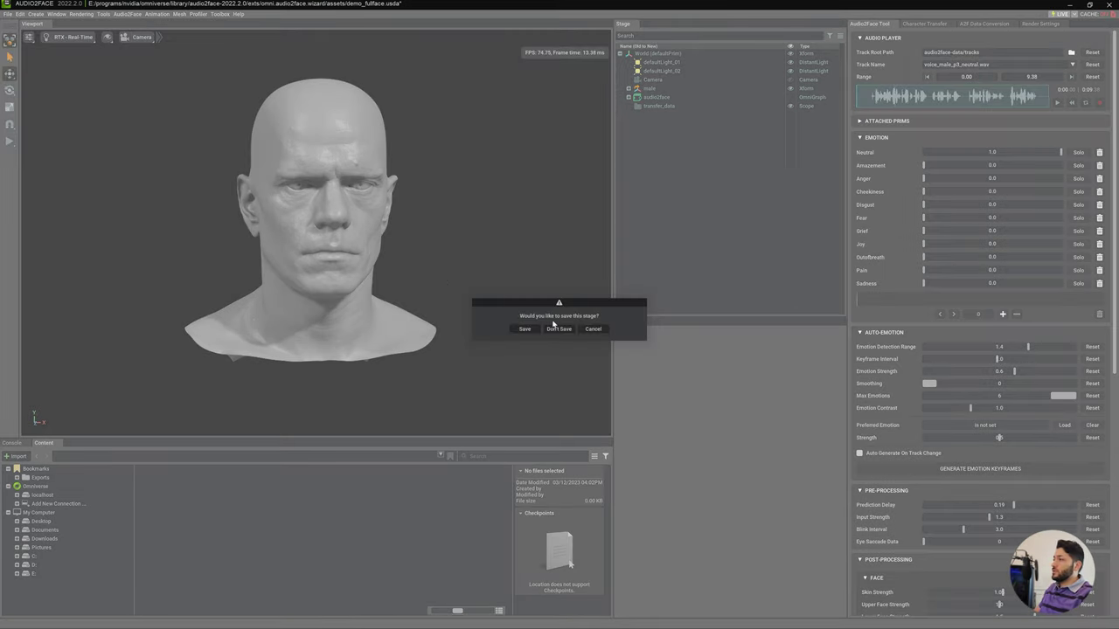
pyautogui.click(558, 329)
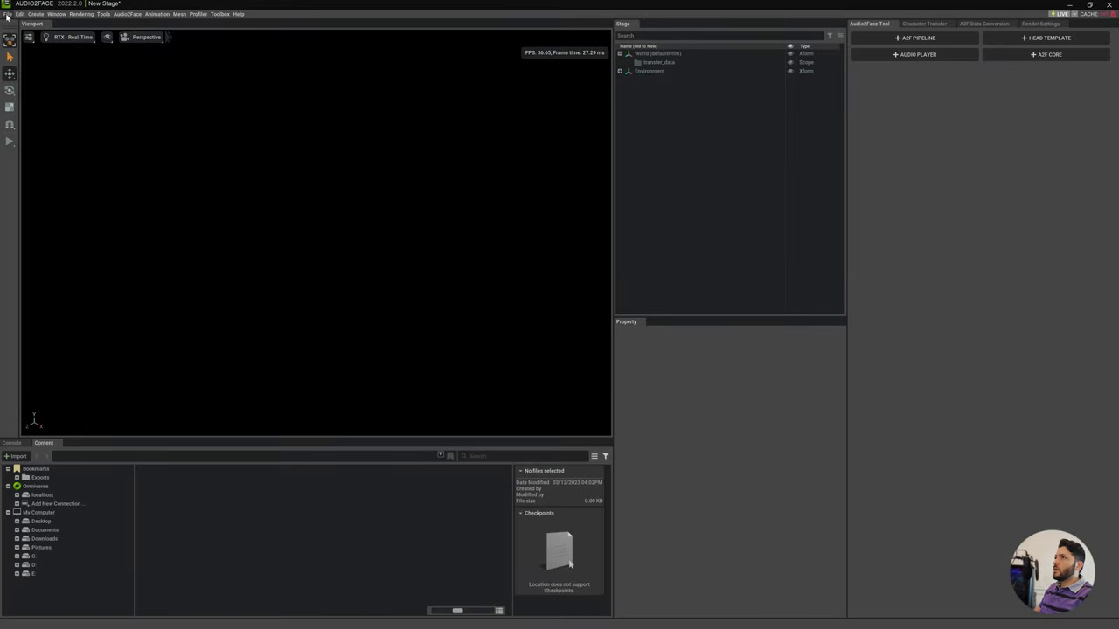
# Import fromMax.fbx from the Desktop Rapper folder.
pyautogui.click(8, 14)
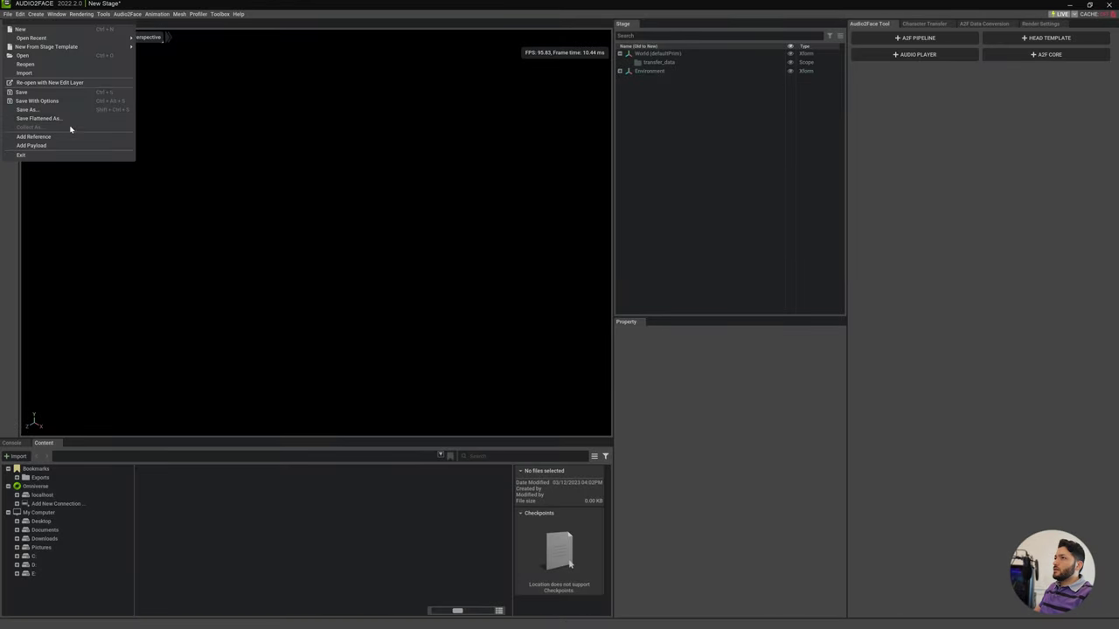
pyautogui.click(32, 73)
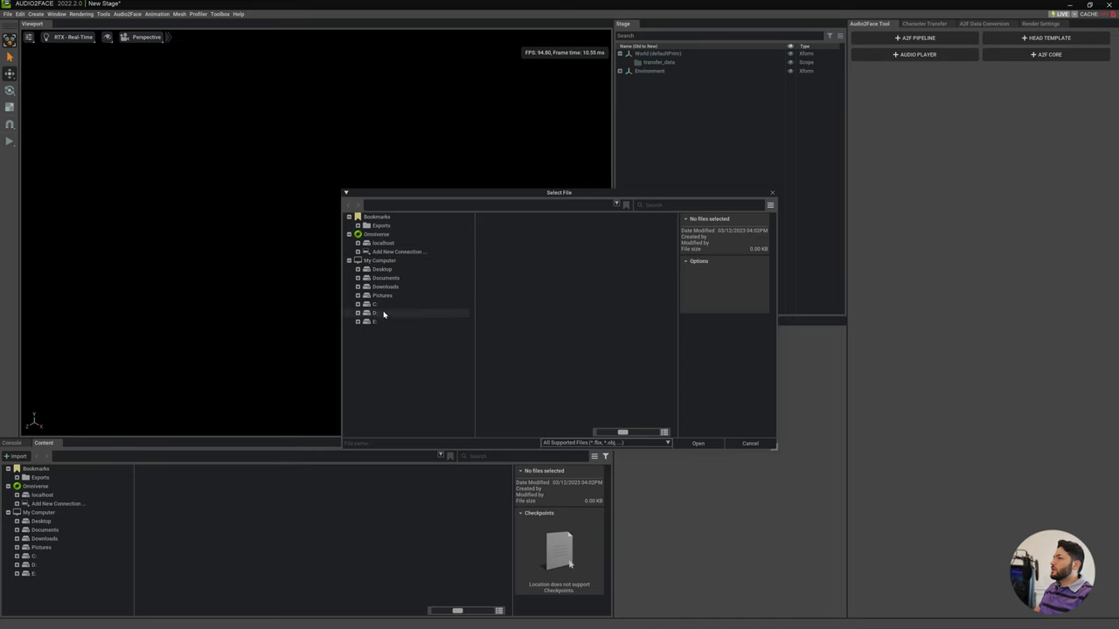
pyautogui.click(382, 269)
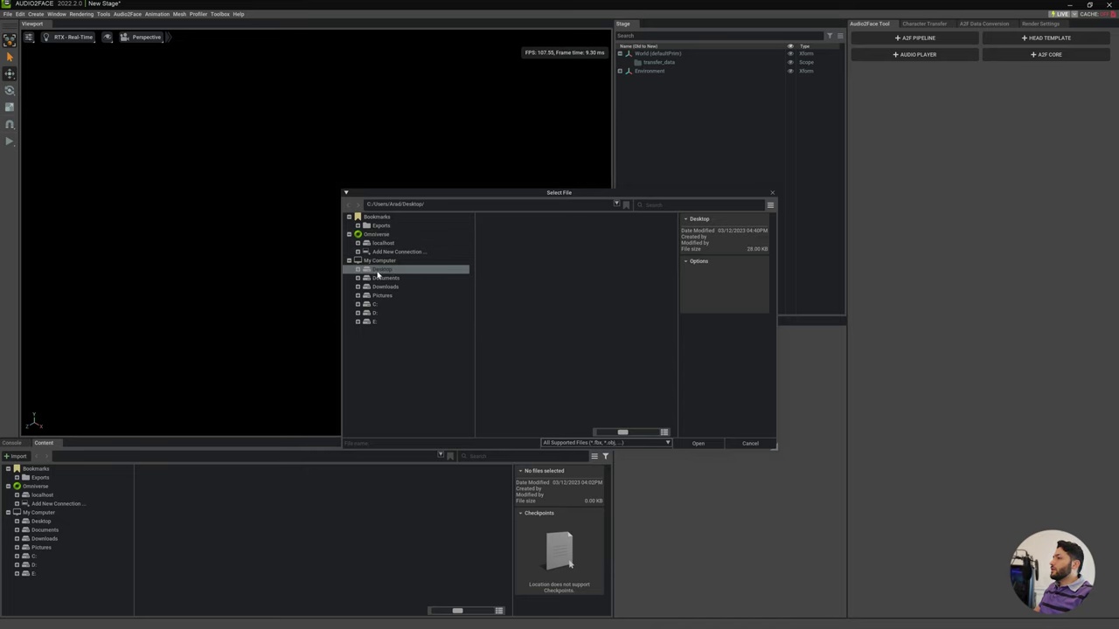
pyautogui.doubleClick(539, 234)
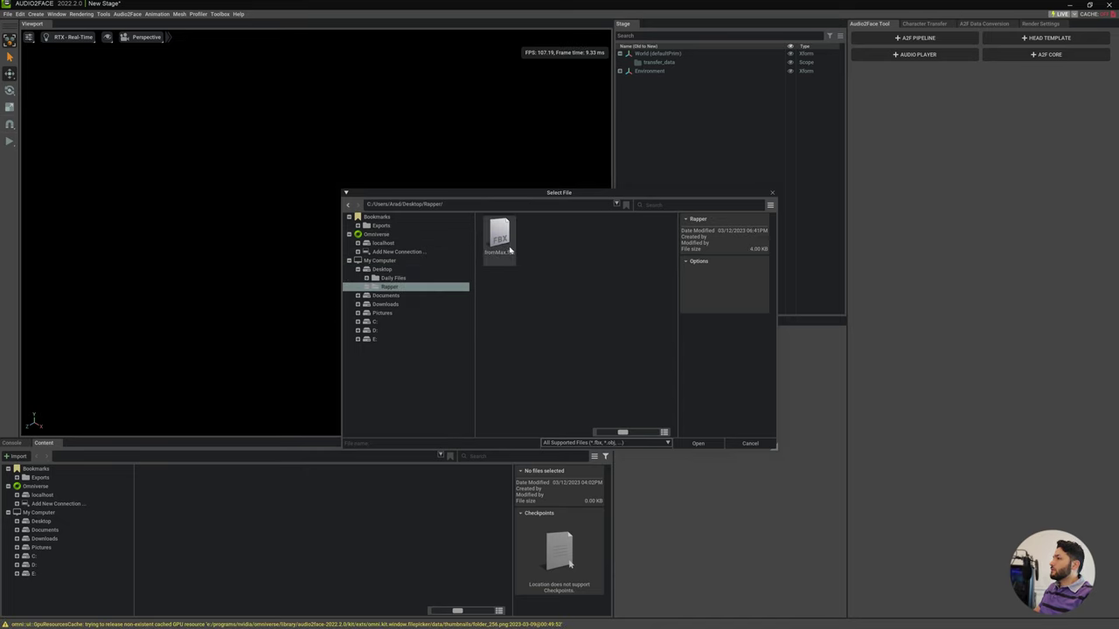
pyautogui.doubleClick(503, 237)
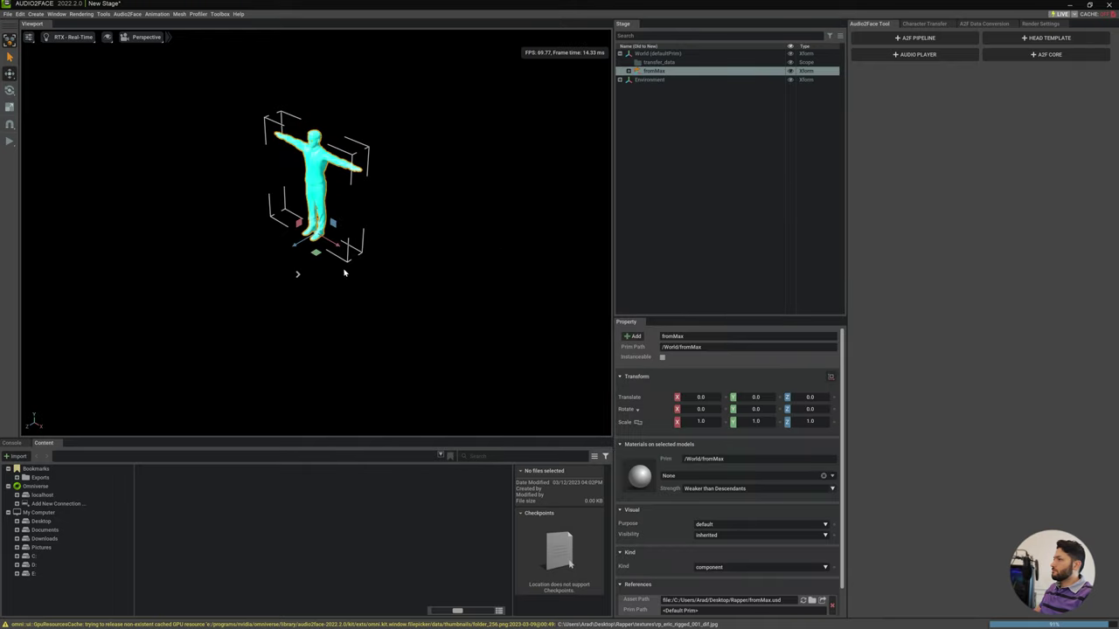
# Frame the textured fromMax character front-on and zoom so it fills the viewport.
pyautogui.press('f')
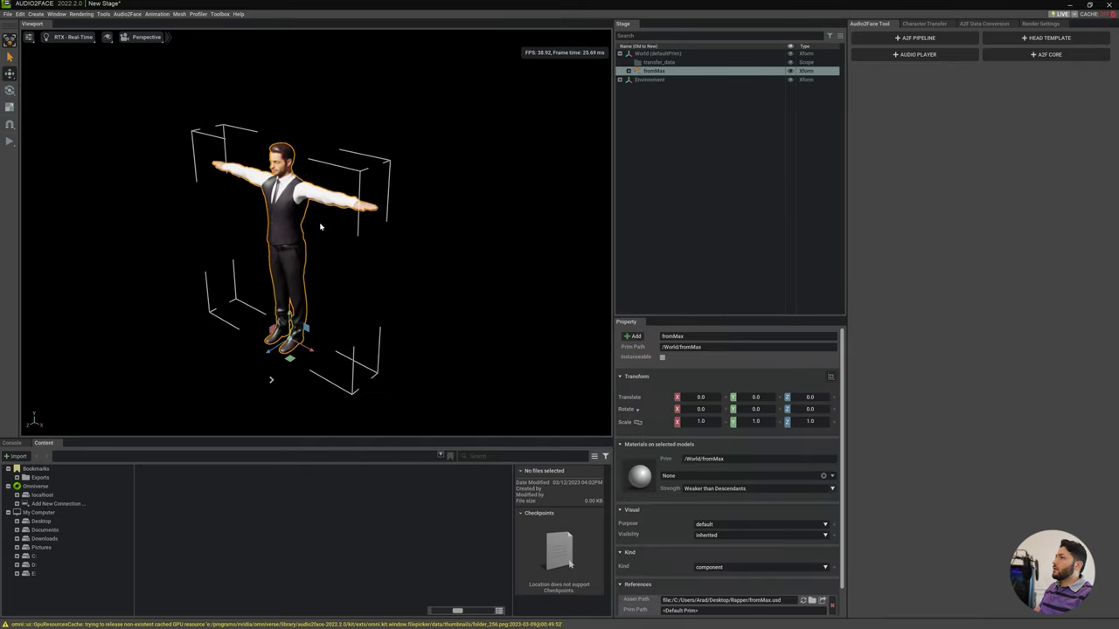
pyautogui.keyDown('alt'); pyautogui.moveTo(304, 232); pyautogui.dragTo(372, 201); pyautogui.keyUp('alt')
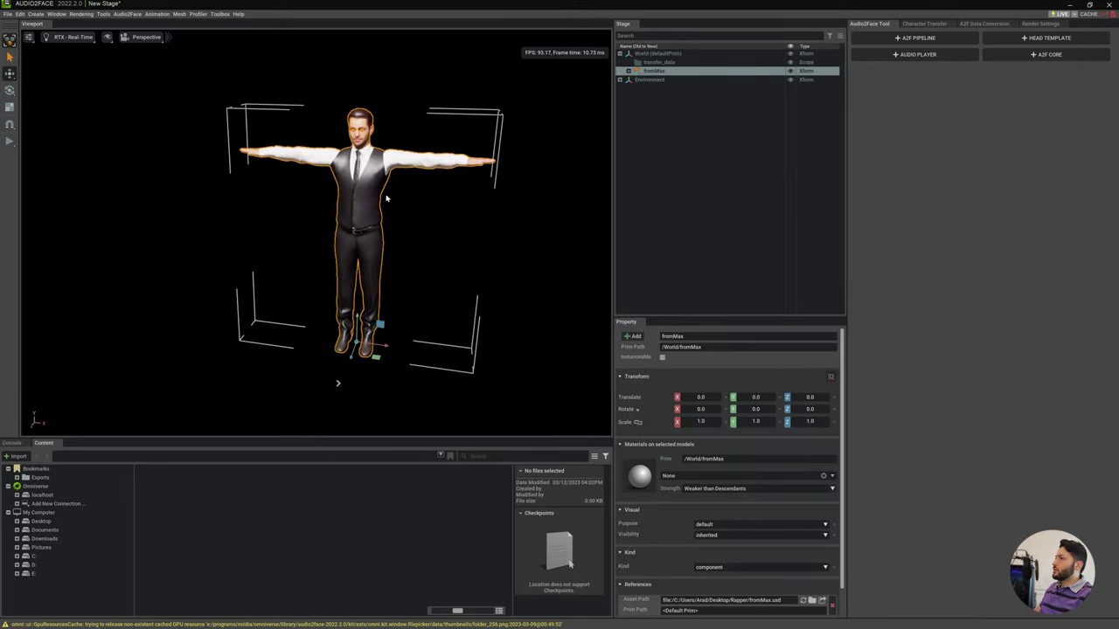
pyautogui.scroll(5, 371, 201)
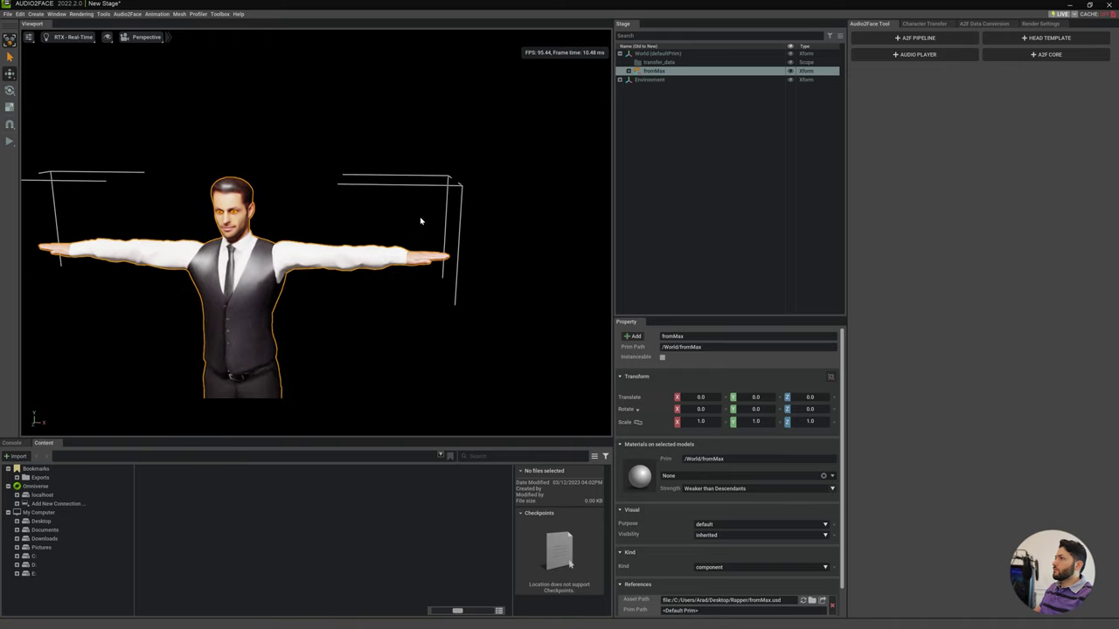
pyautogui.moveTo(449, 245); pyautogui.dragTo(402, 230, button='middle')
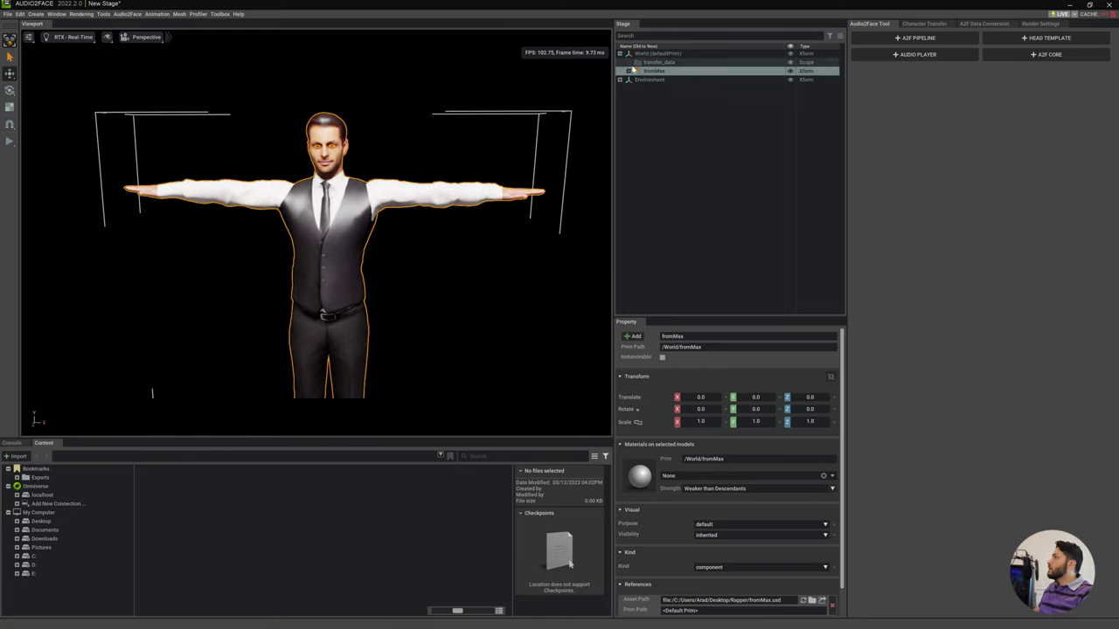
# In Character Transfer, pick /World/fromMax/body/body as the skin mesh.
pyautogui.click(938, 24)
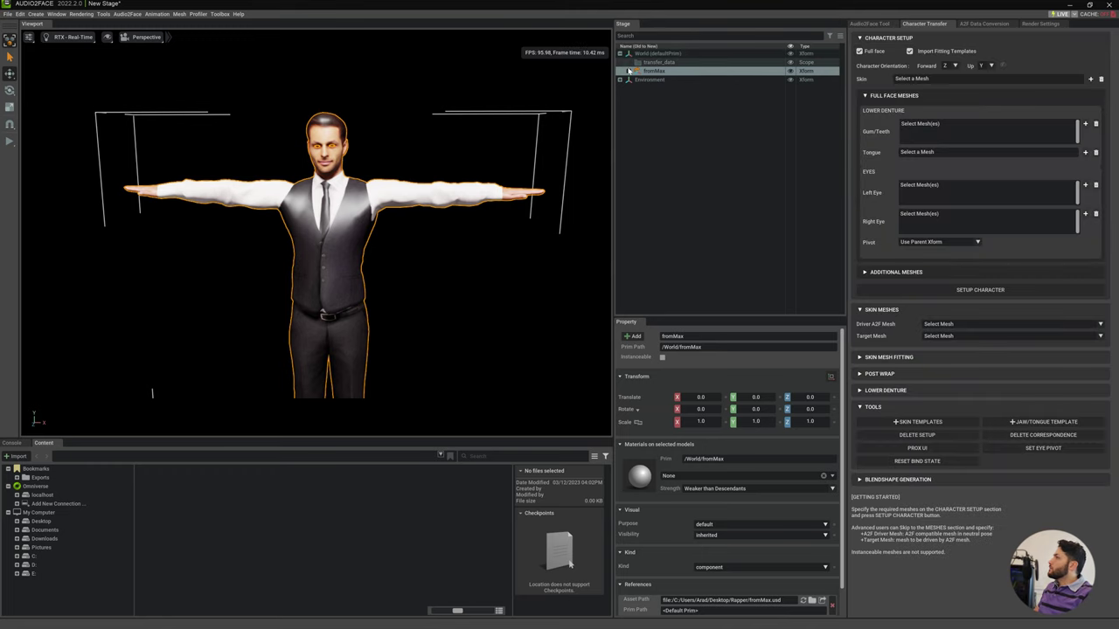
pyautogui.click(629, 70)
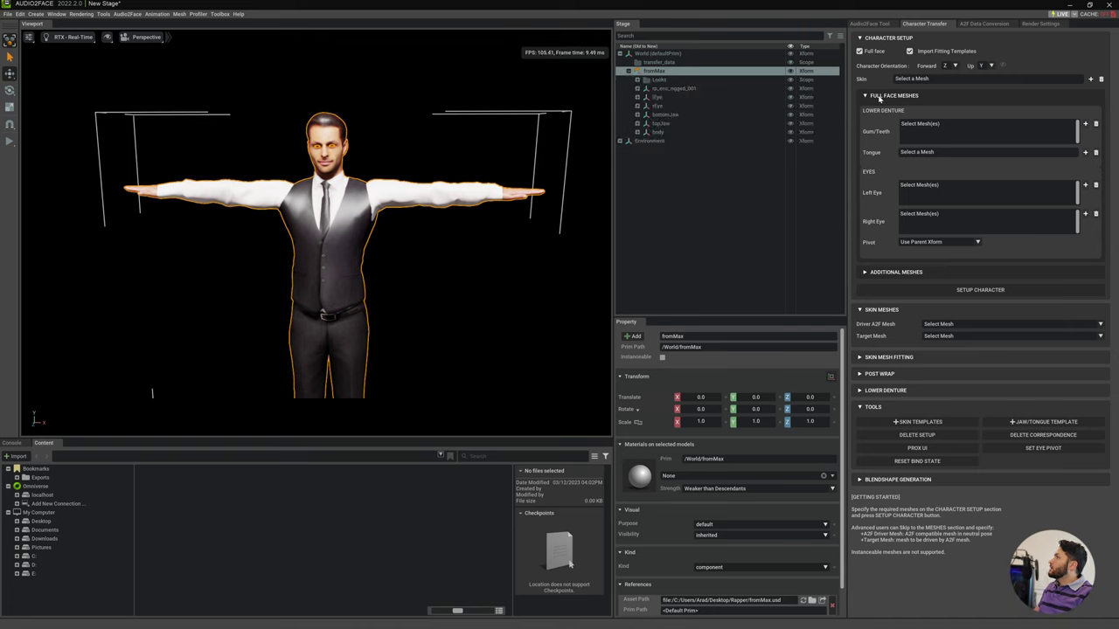
pyautogui.click(639, 132)
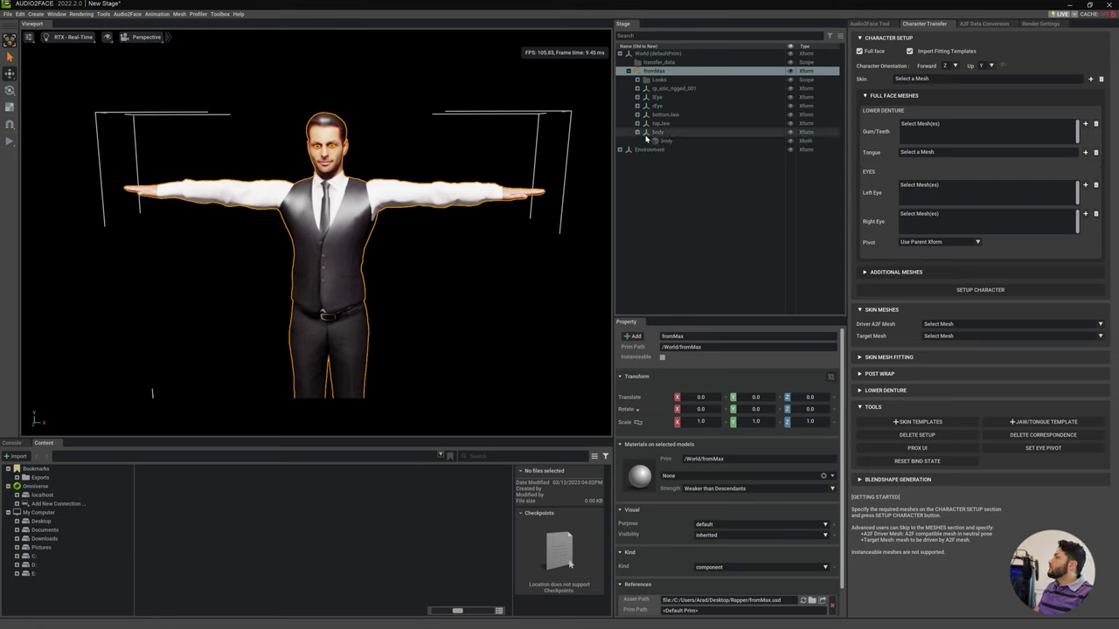
pyautogui.click(665, 141)
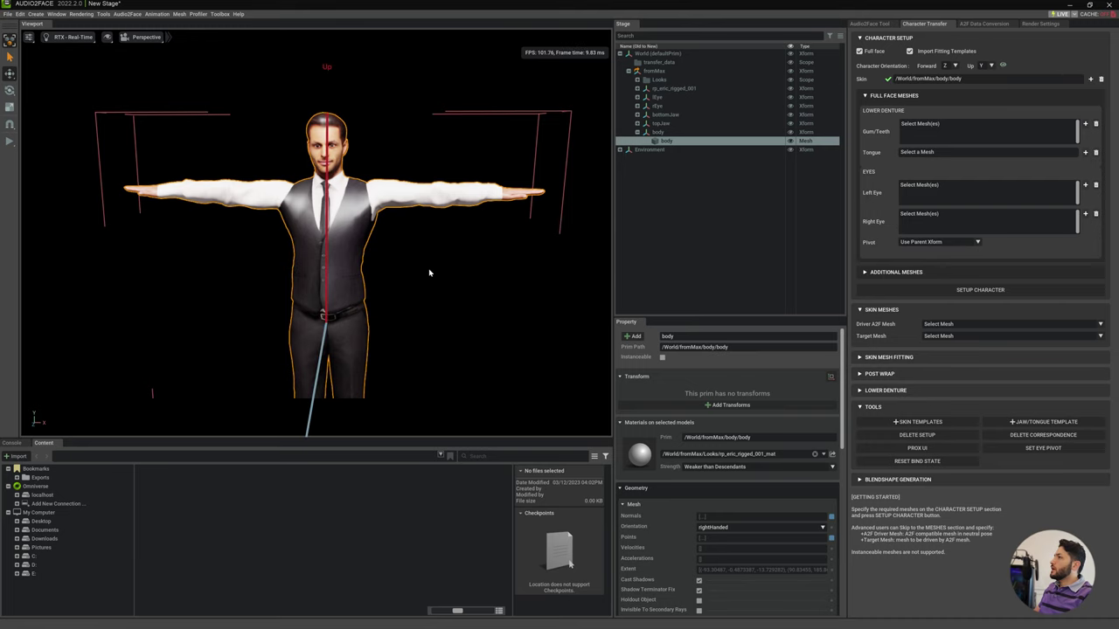
pyautogui.scroll(-5, 426, 244)
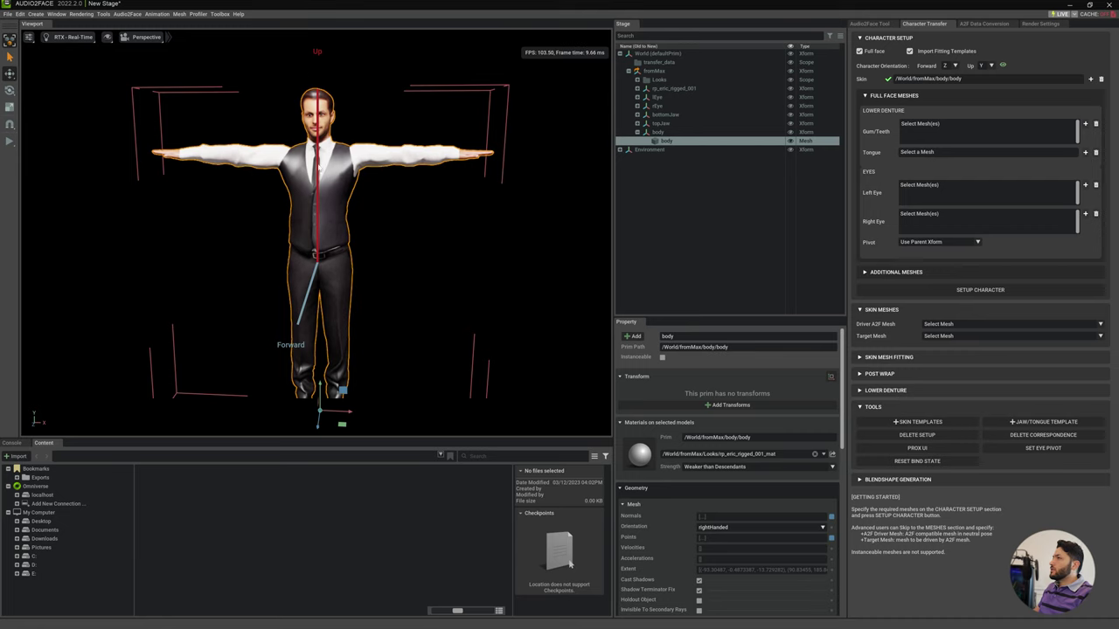
pyautogui.keyDown('alt'); pyautogui.moveTo(370, 341); pyautogui.dragTo(266, 325); pyautogui.keyUp('alt')
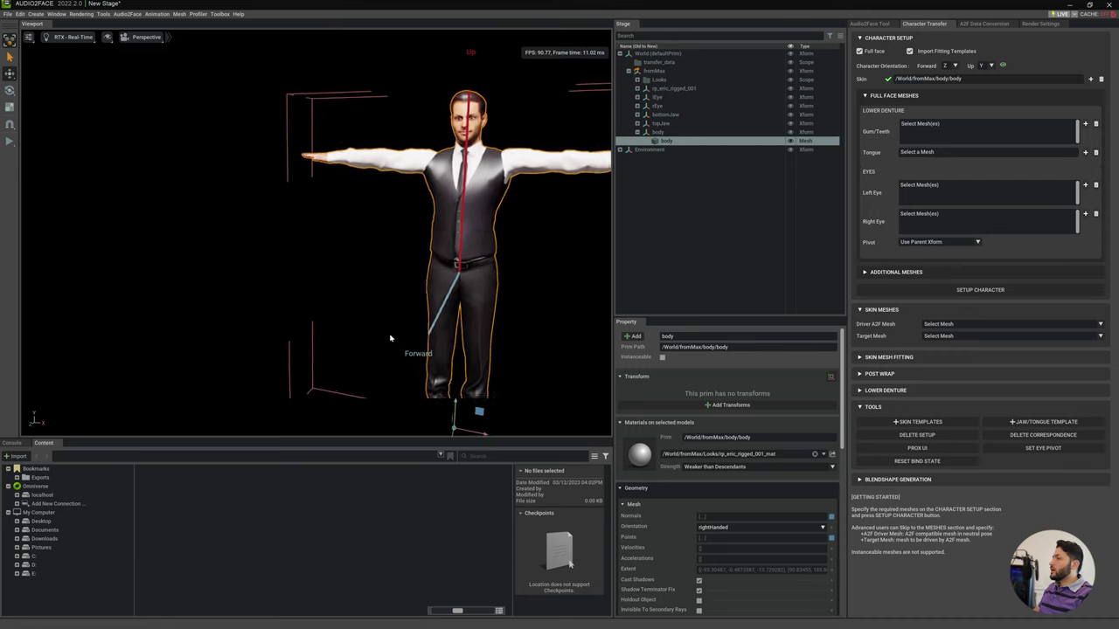
pyautogui.keyDown('alt'); pyautogui.moveTo(252, 75); pyautogui.dragTo(373, 244); pyautogui.keyUp('alt')
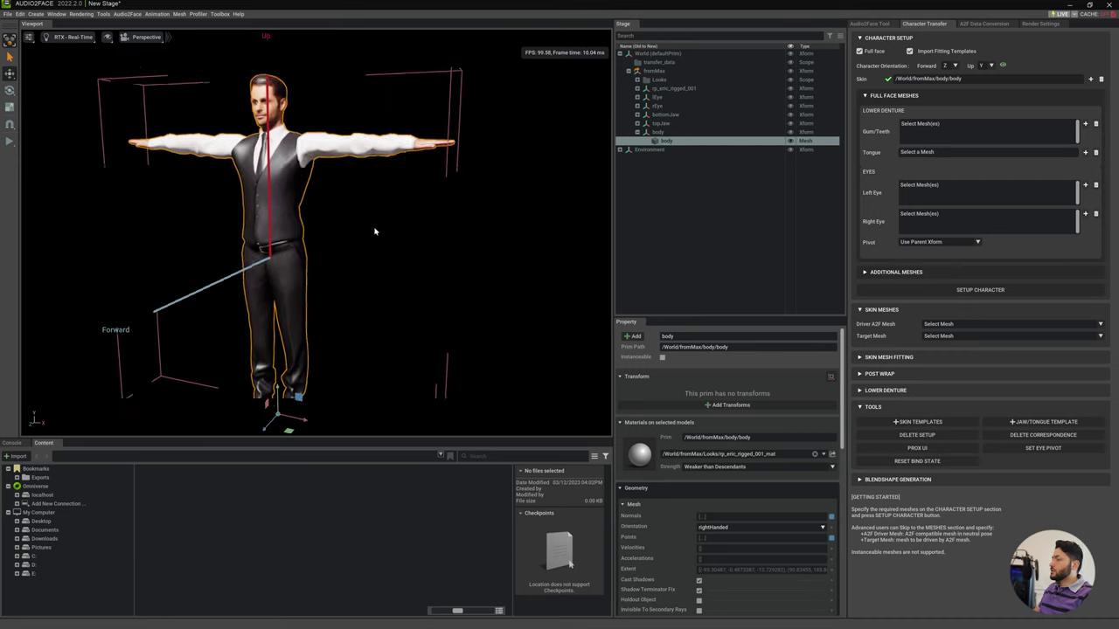
pyautogui.scroll(2, 221, 360)
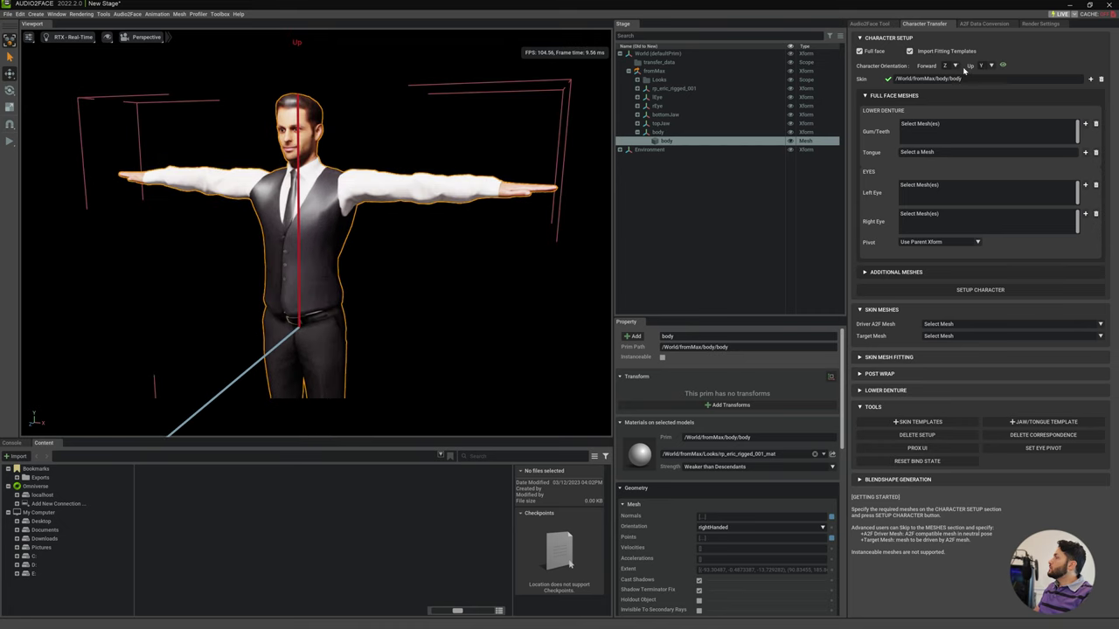
pyautogui.scroll(-4, 477, 254)
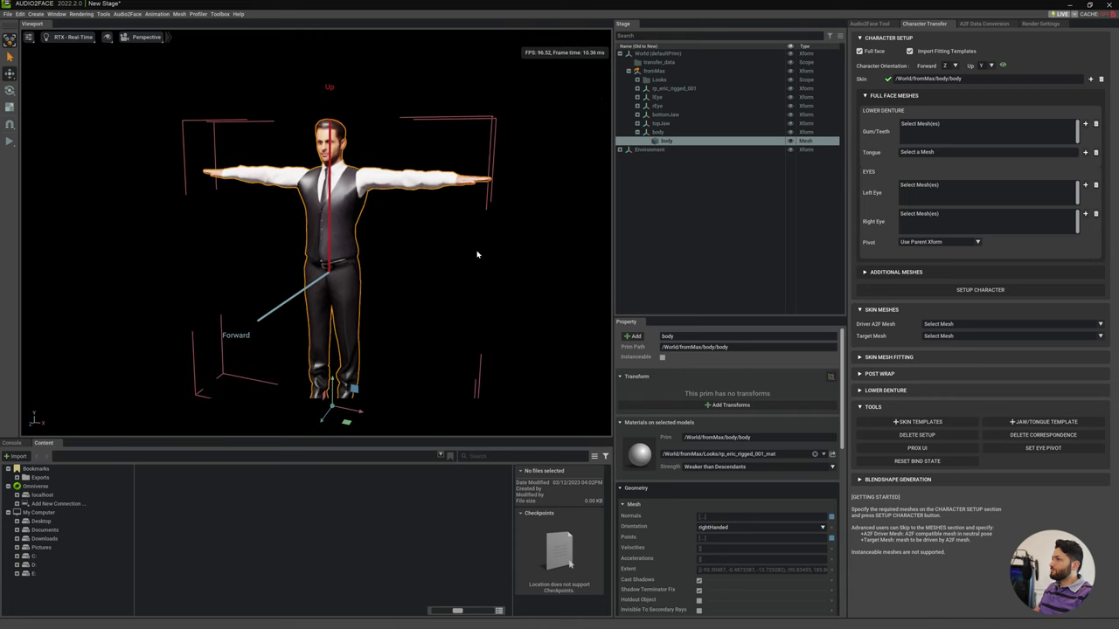
pyautogui.scroll(3, 372, 252)
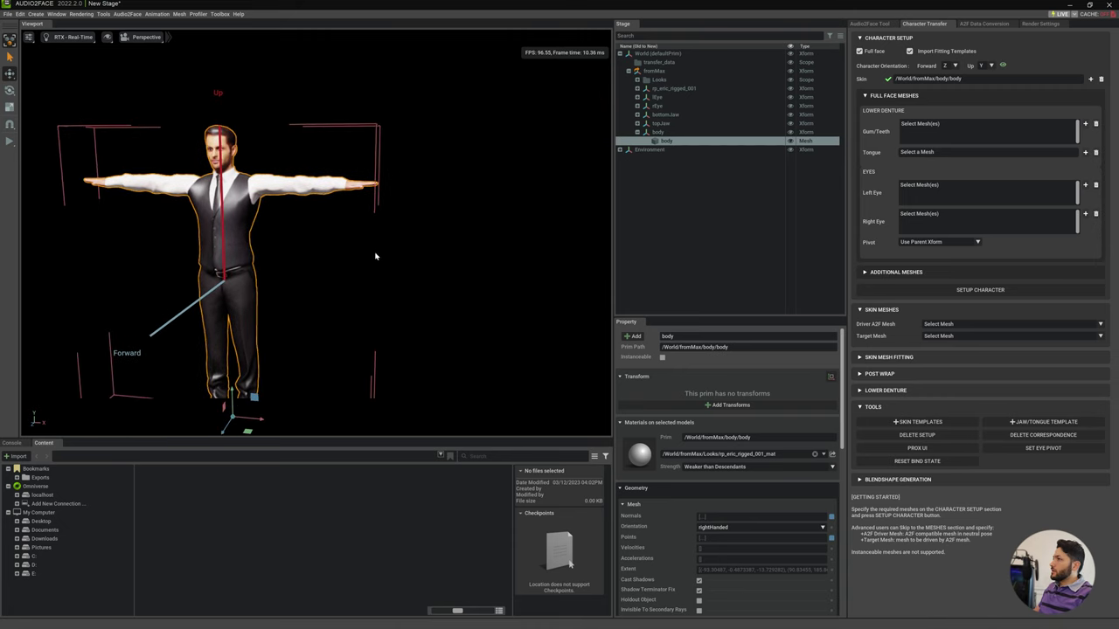
pyautogui.moveTo(438, 257); pyautogui.dragTo(408, 243, button='middle')
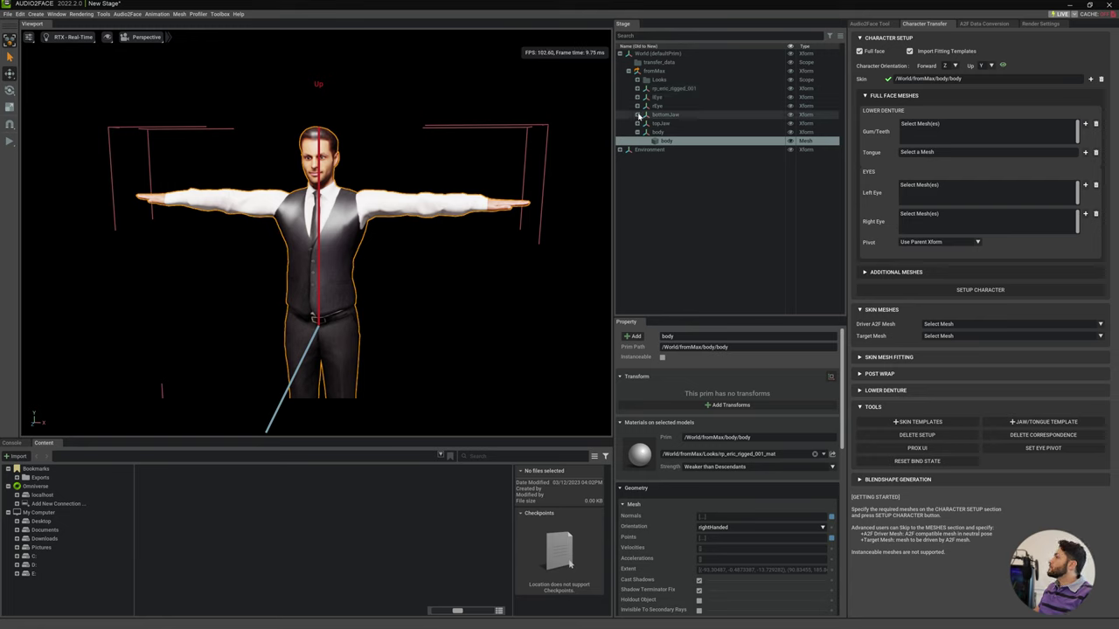
# Assign the bottomJaw mesh as the Gum/Teeth mesh.
pyautogui.click(637, 114)
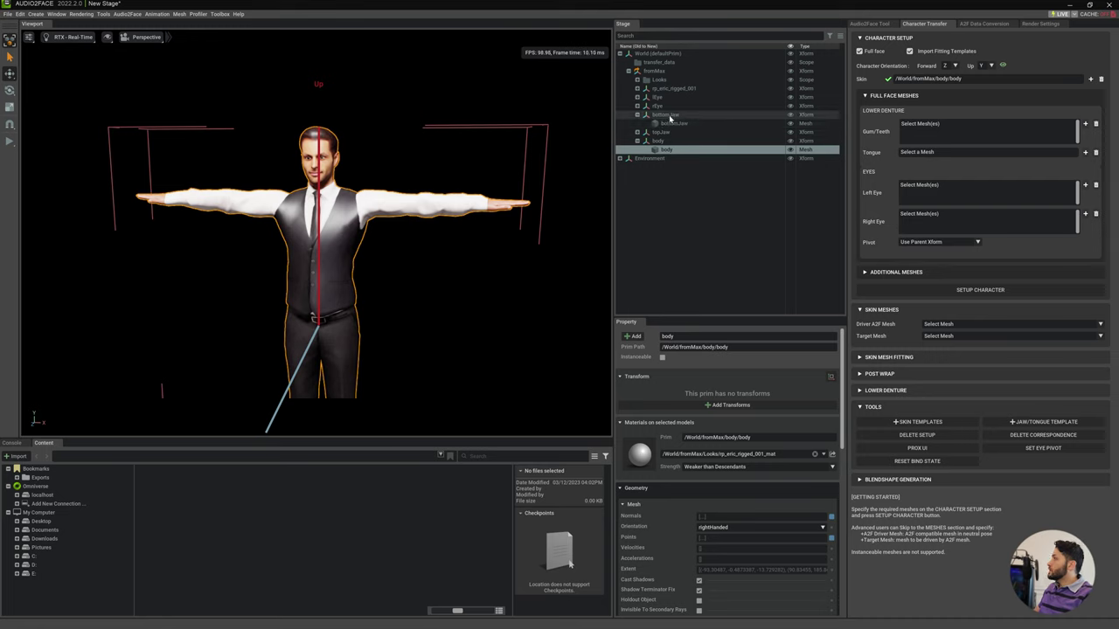
pyautogui.click(662, 124)
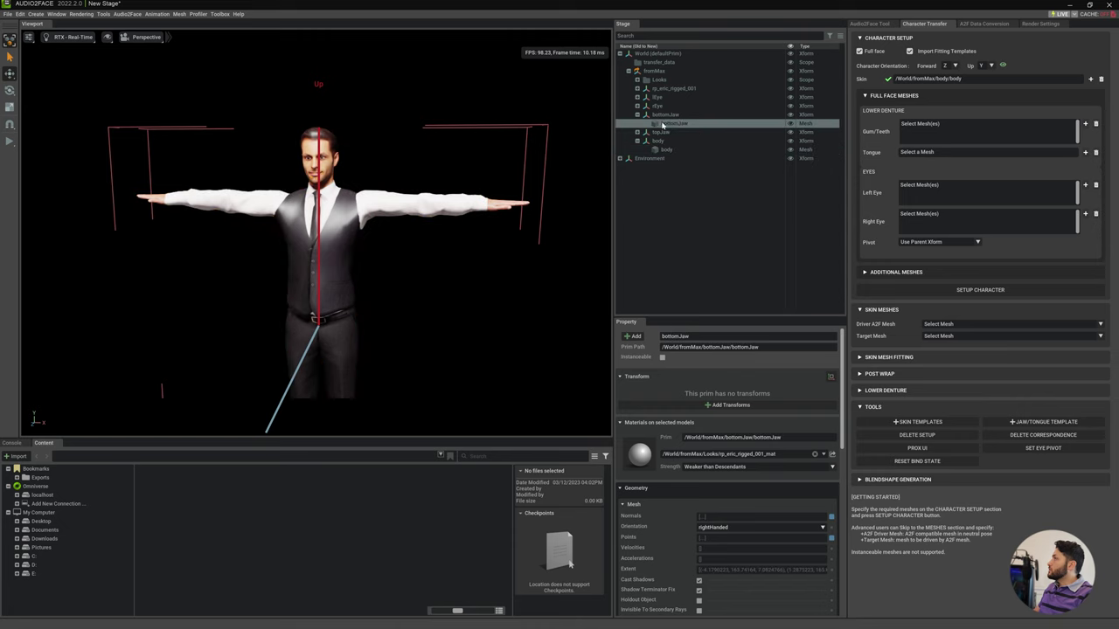
pyautogui.click(1084, 124)
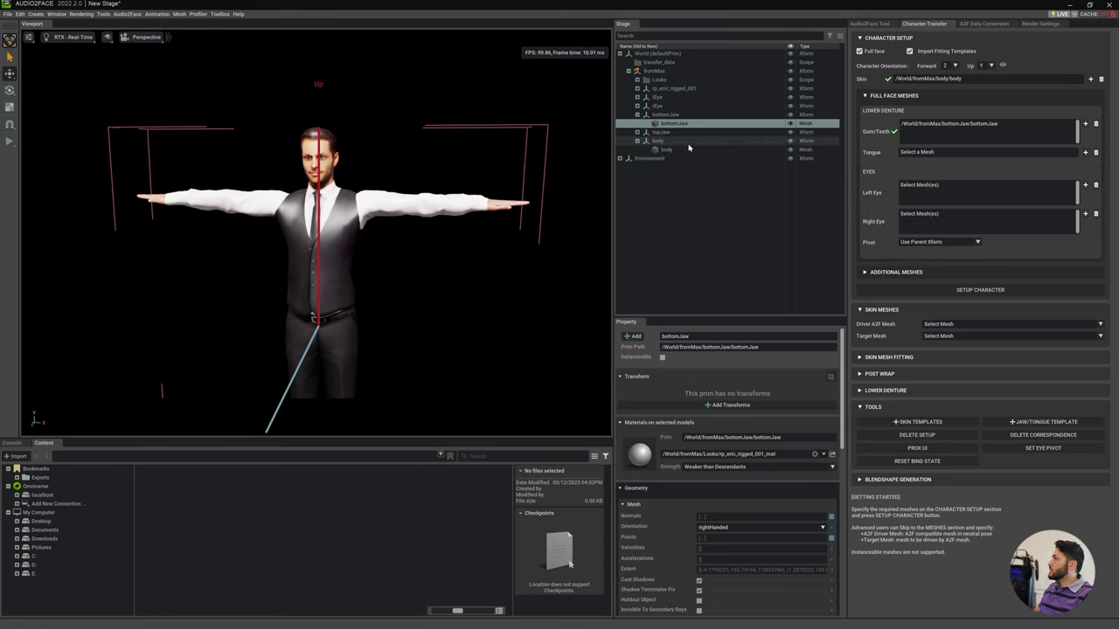
# Assign the lEye and rEye meshes as the left and right eyes.
pyautogui.click(637, 98)
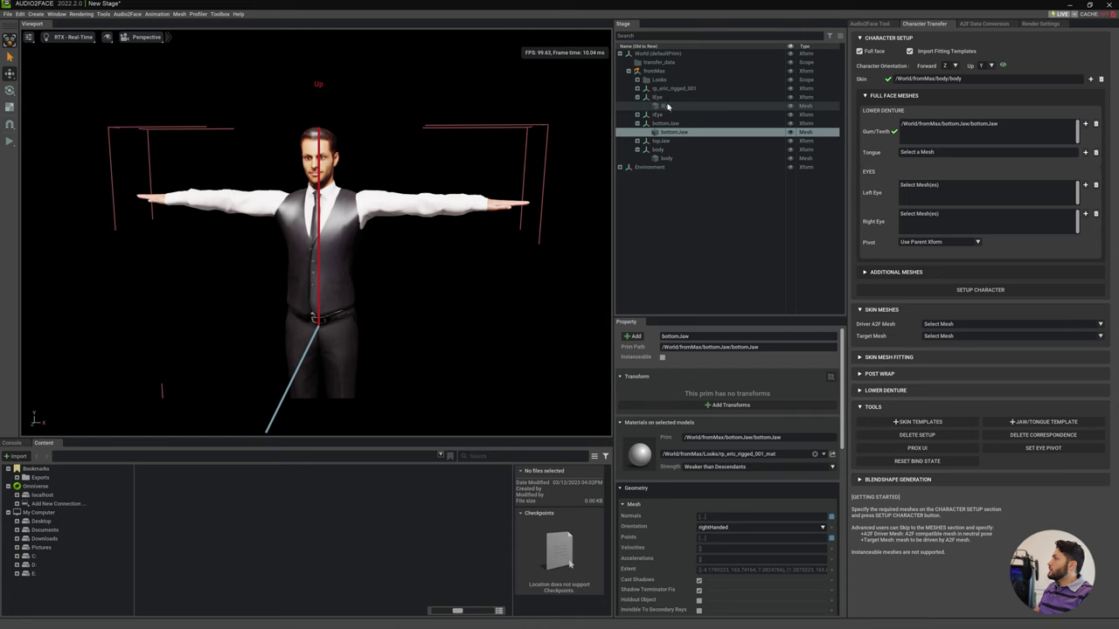
pyautogui.click(668, 106)
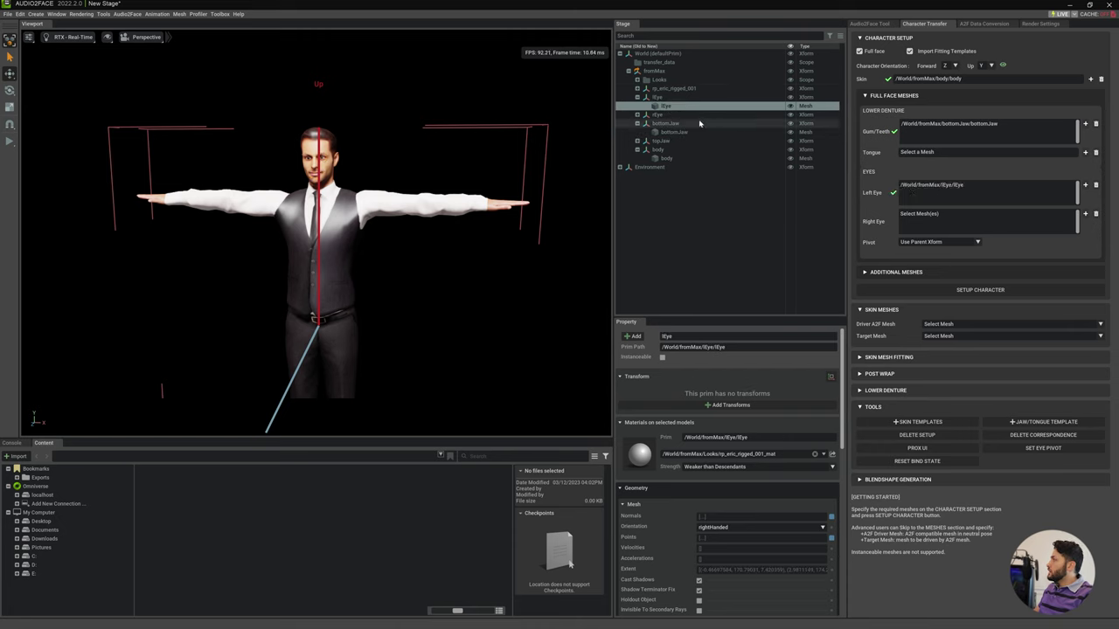
pyautogui.click(638, 124)
pyautogui.click(666, 123)
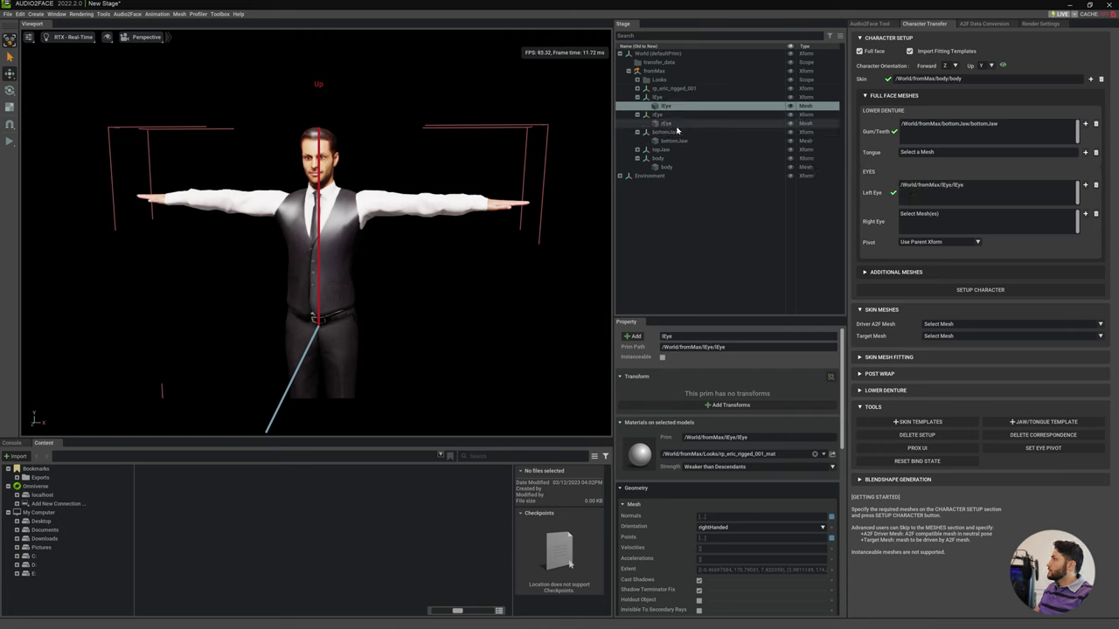
pyautogui.click(1085, 215)
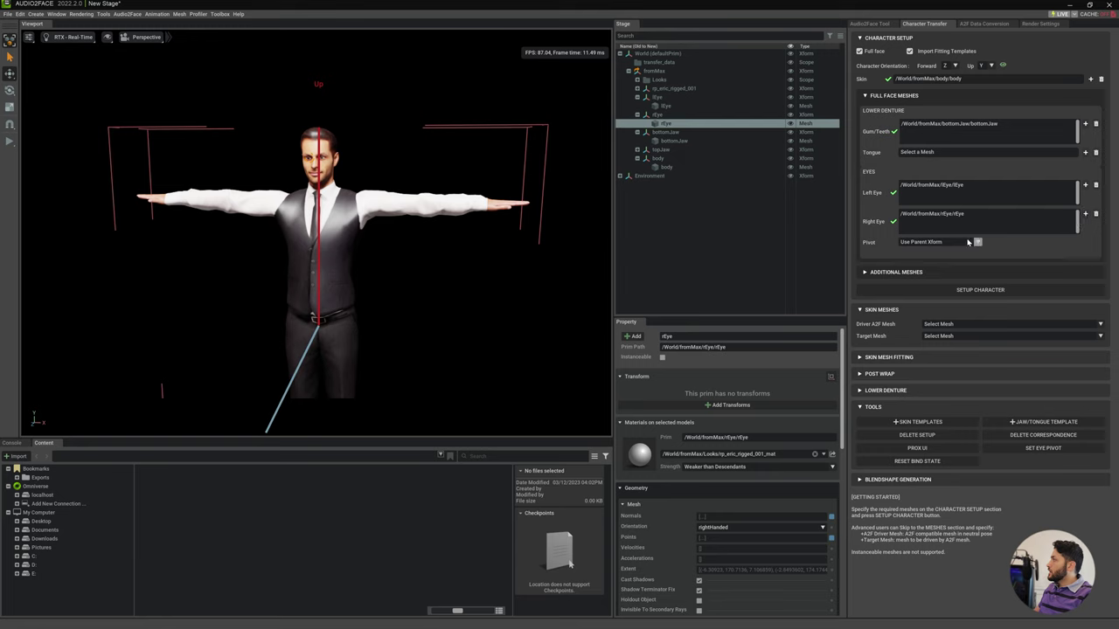
# Set the eye Pivot to Compute from Selected Mesh and expand Additional Meshes.
pyautogui.click(905, 245)
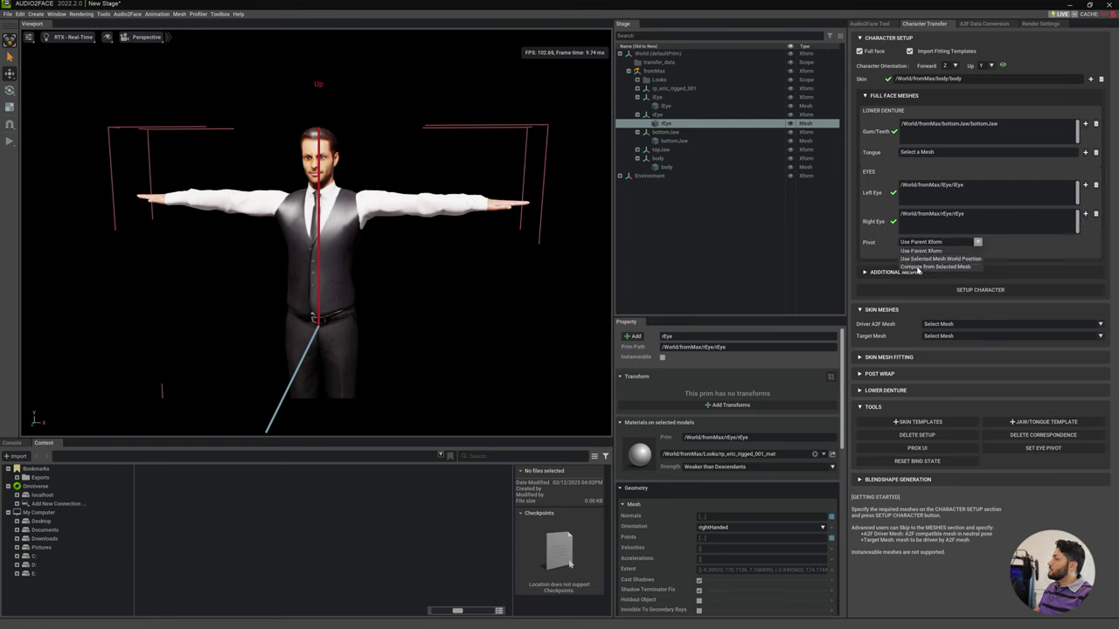
pyautogui.click(918, 266)
pyautogui.click(891, 273)
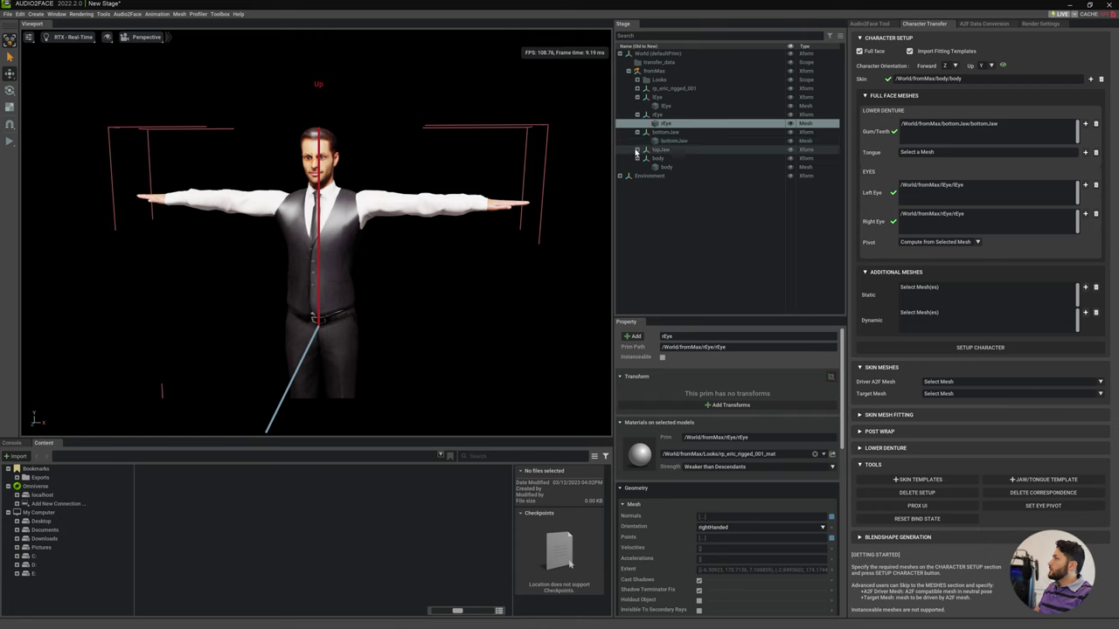
# Add the topJaw mesh as a Static additional mesh.
pyautogui.click(637, 149)
pyautogui.click(669, 158)
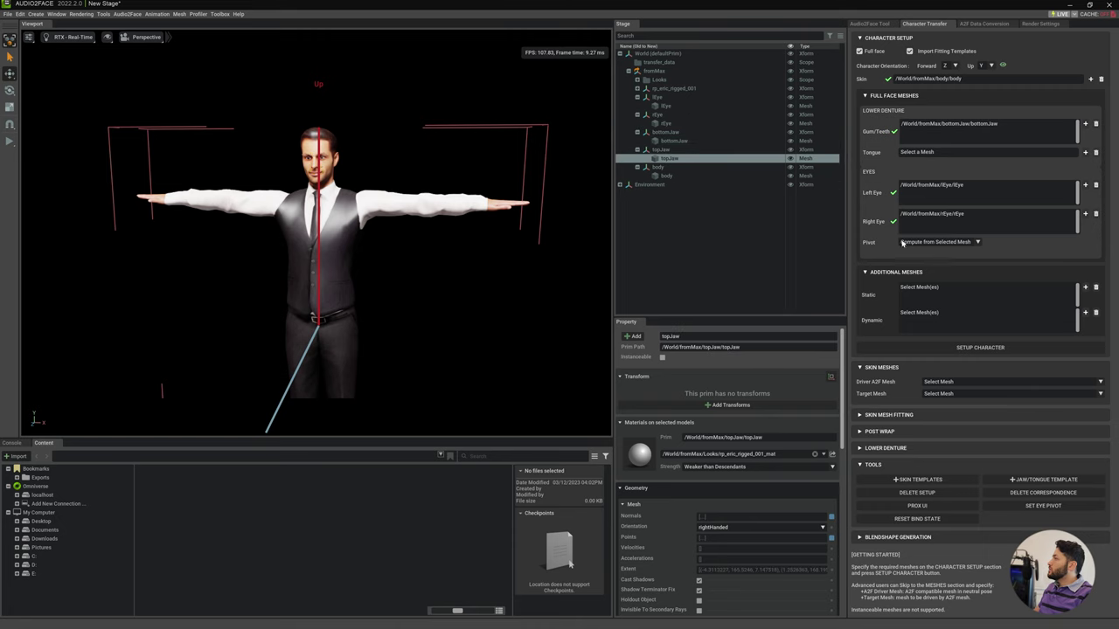
pyautogui.click(1086, 288)
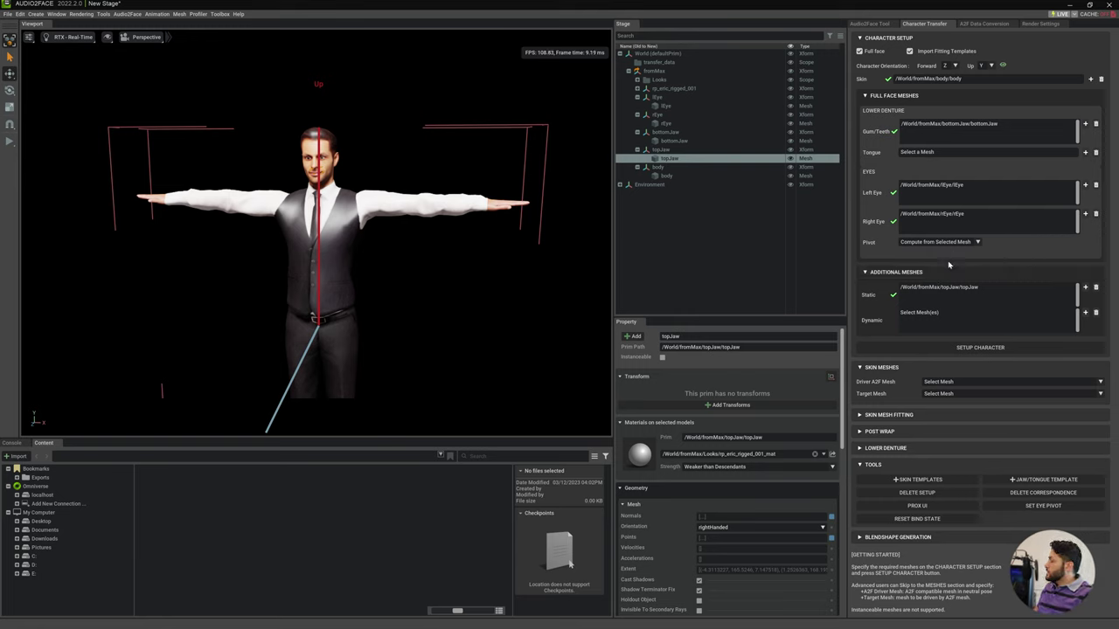
# Run Setup Character, dismiss the reference eye warning, and choose lEye as the eye reference.
pyautogui.click(975, 349)
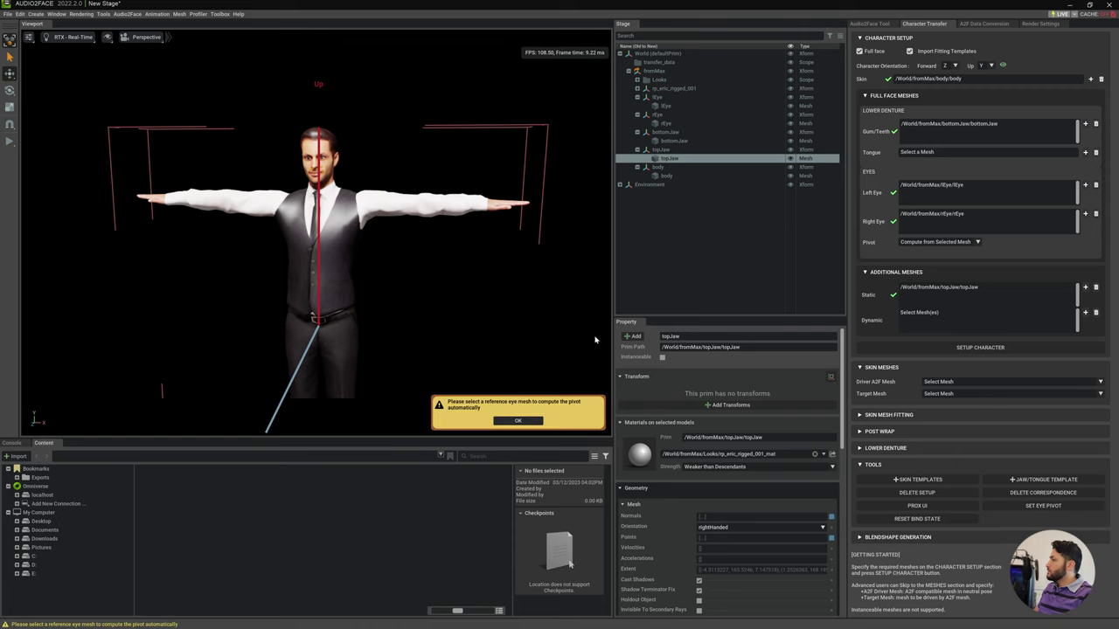
pyautogui.click(517, 421)
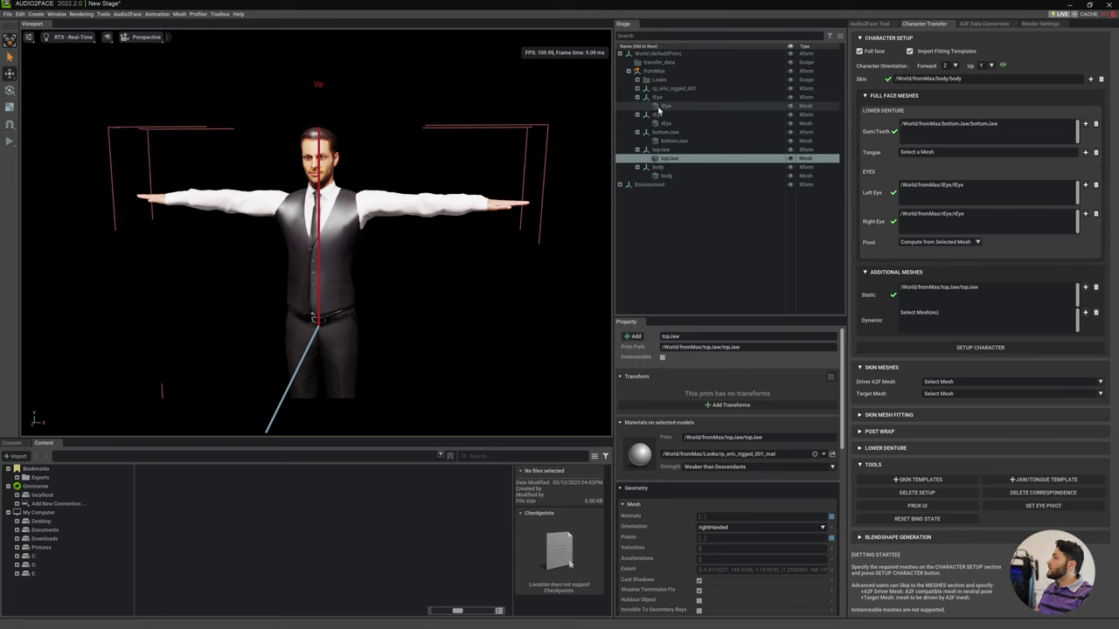
pyautogui.click(662, 105)
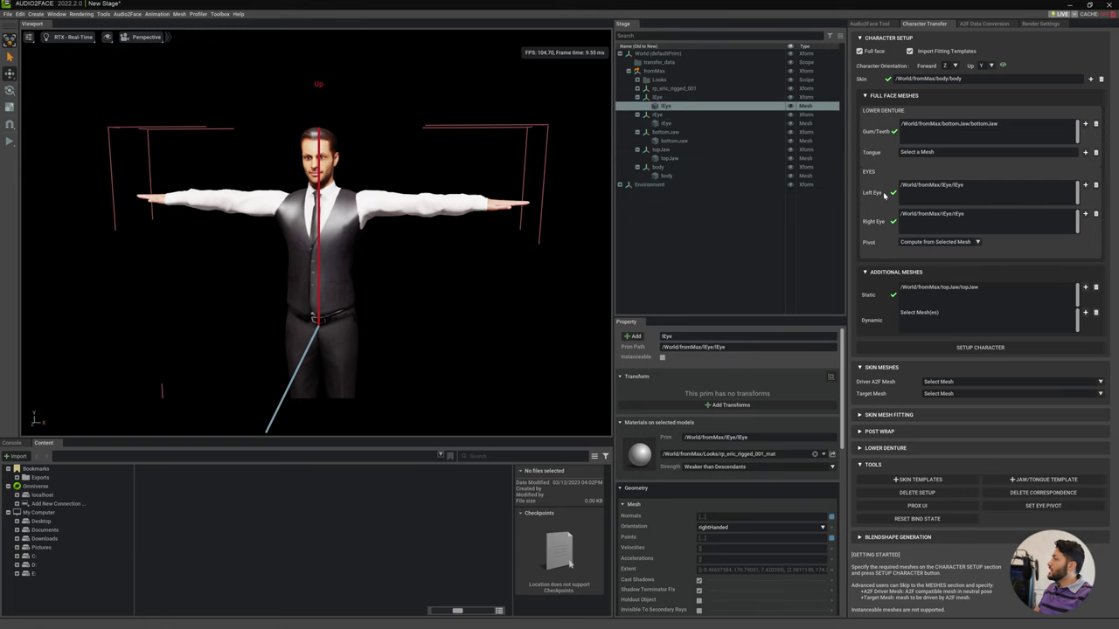
pyautogui.click(932, 186)
pyautogui.click(935, 215)
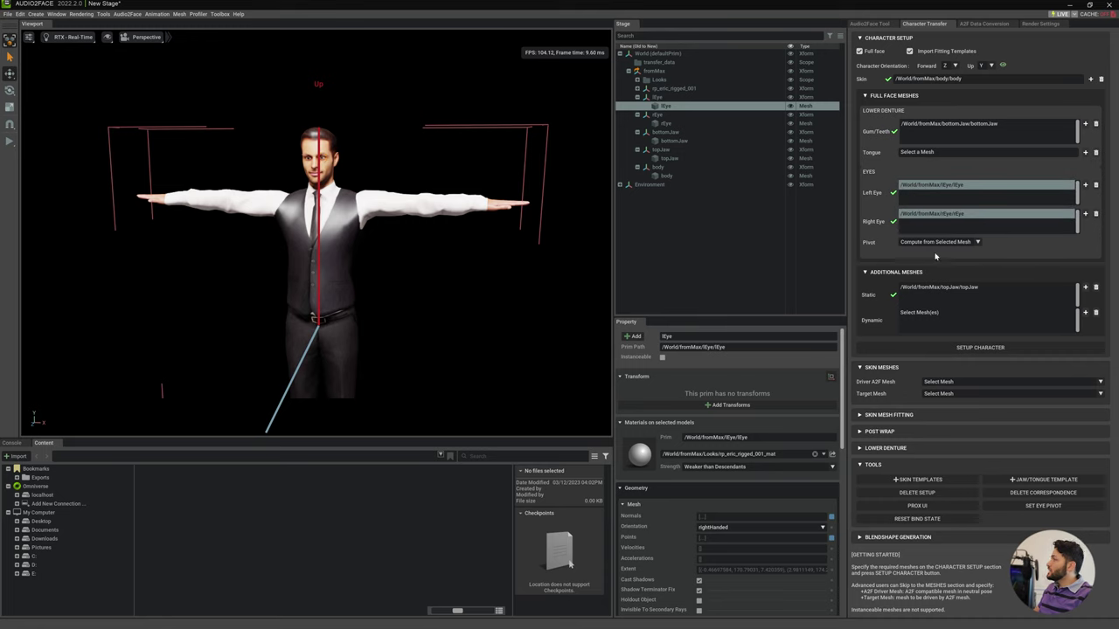
# Run Setup Character without a tongue mesh, zoom out and select the green template head.
pyautogui.click(965, 347)
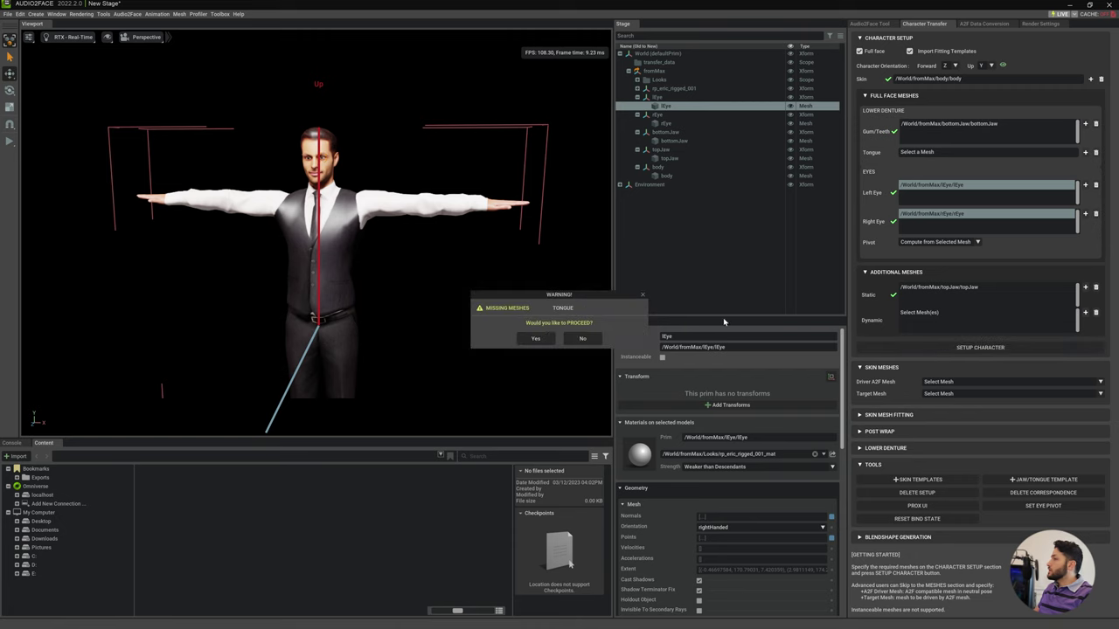
pyautogui.click(534, 338)
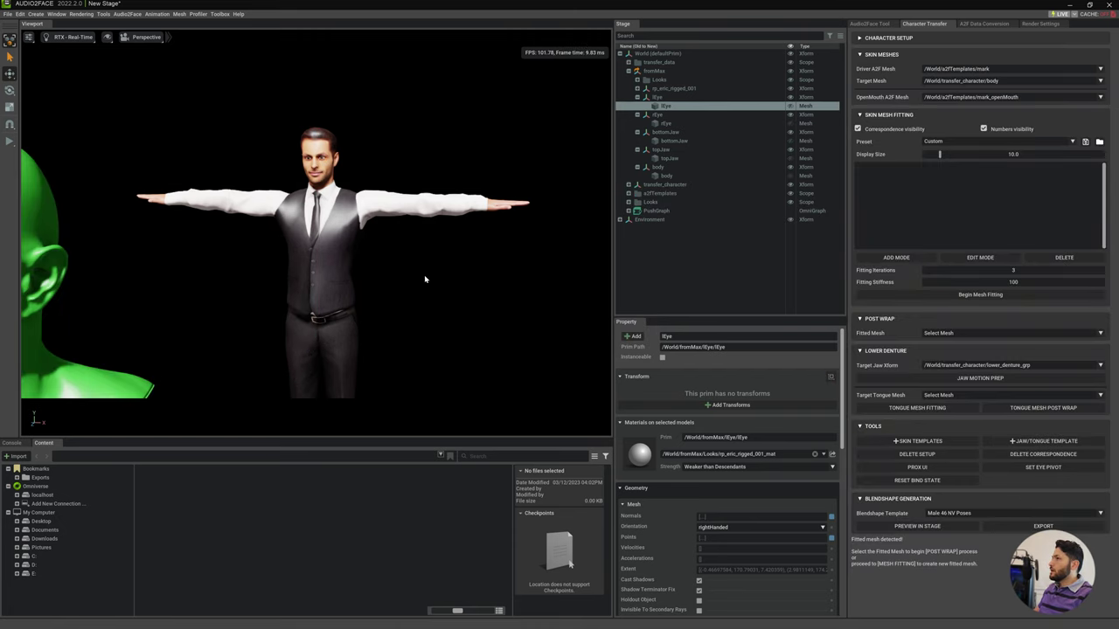
pyautogui.scroll(-5, 474, 269)
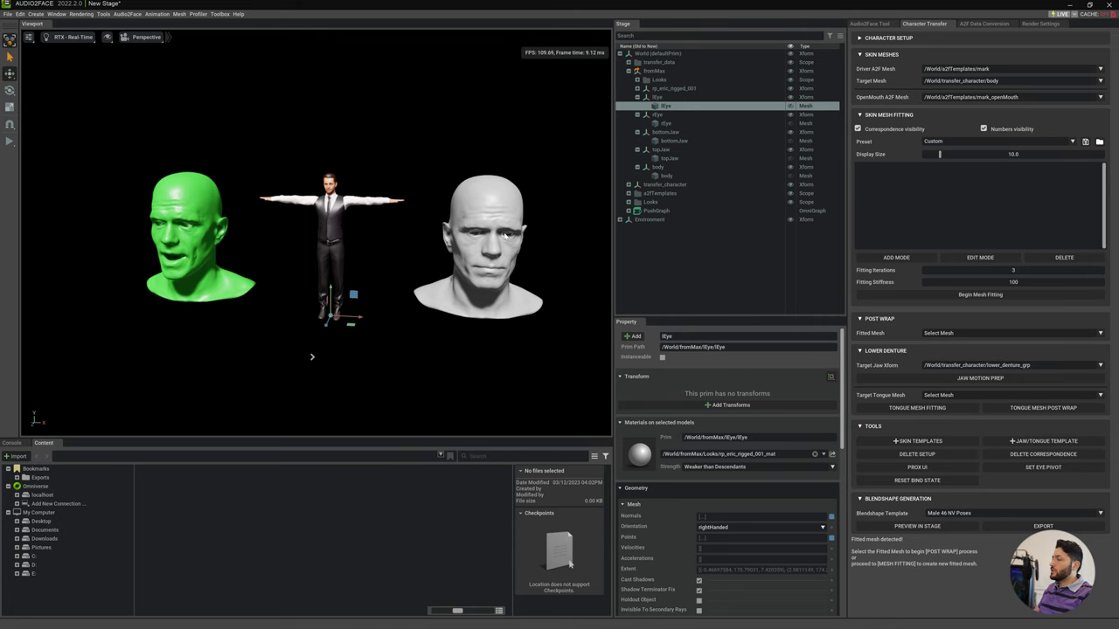
pyautogui.moveTo(505, 236)
pyautogui.keyDown('alt'); pyautogui.mouseDown()
pyautogui.moveTo(421, 277)
pyautogui.moveTo(444, 258)
pyautogui.moveTo(601, 242)
pyautogui.mouseUp(); pyautogui.keyUp('alt')
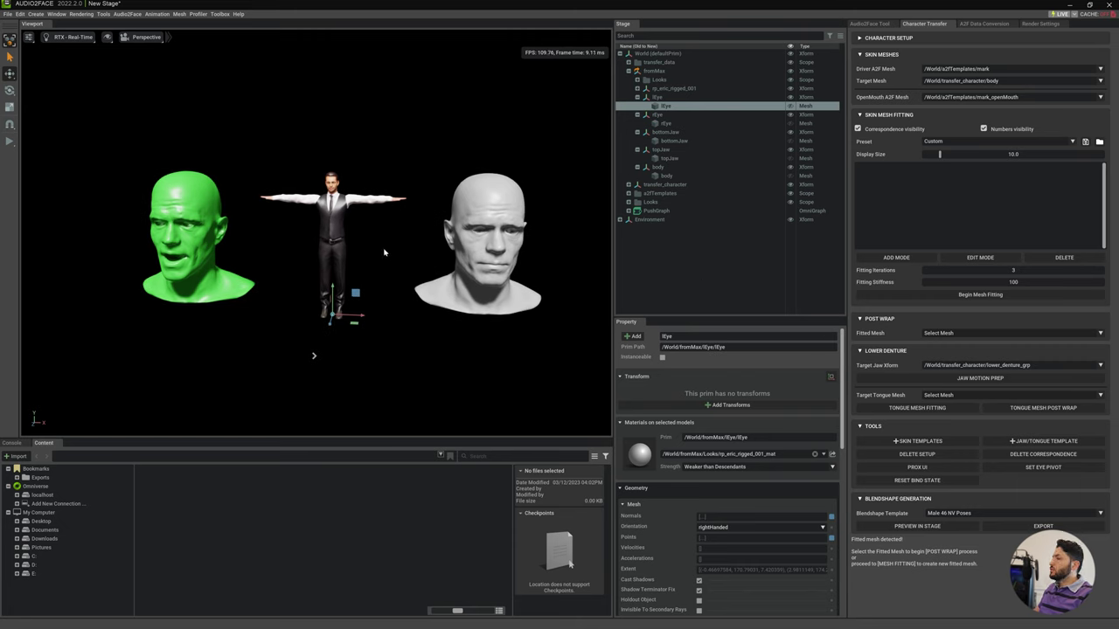
pyautogui.click(174, 248)
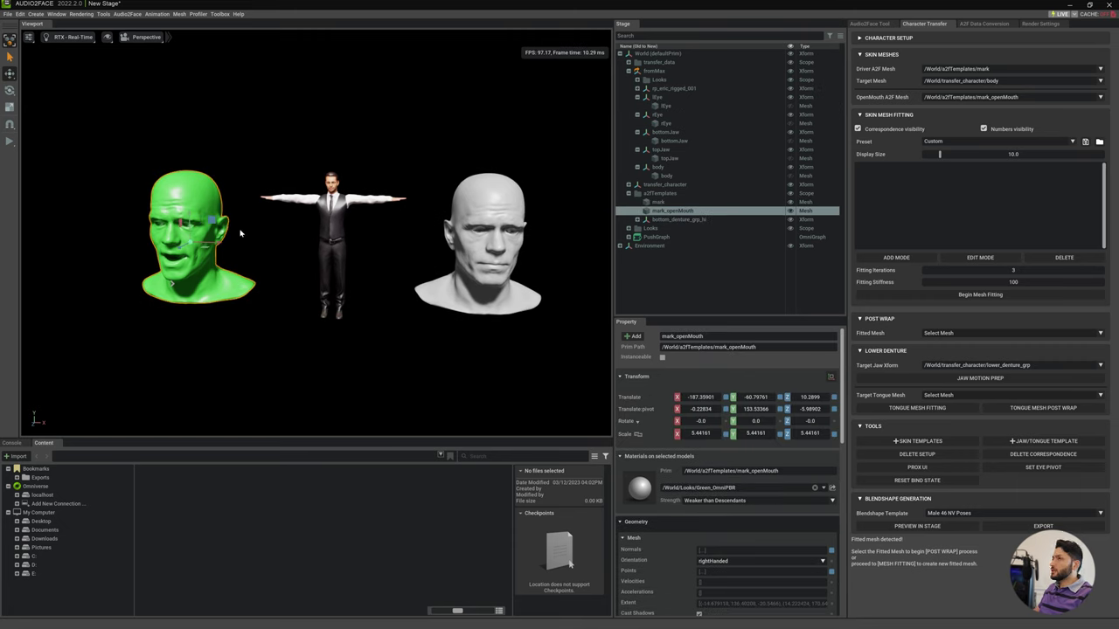
# Select mark, mark_openMouth and bottom_denture_grp_hi, then shrink and move them toward the character.
pyautogui.click(662, 219)
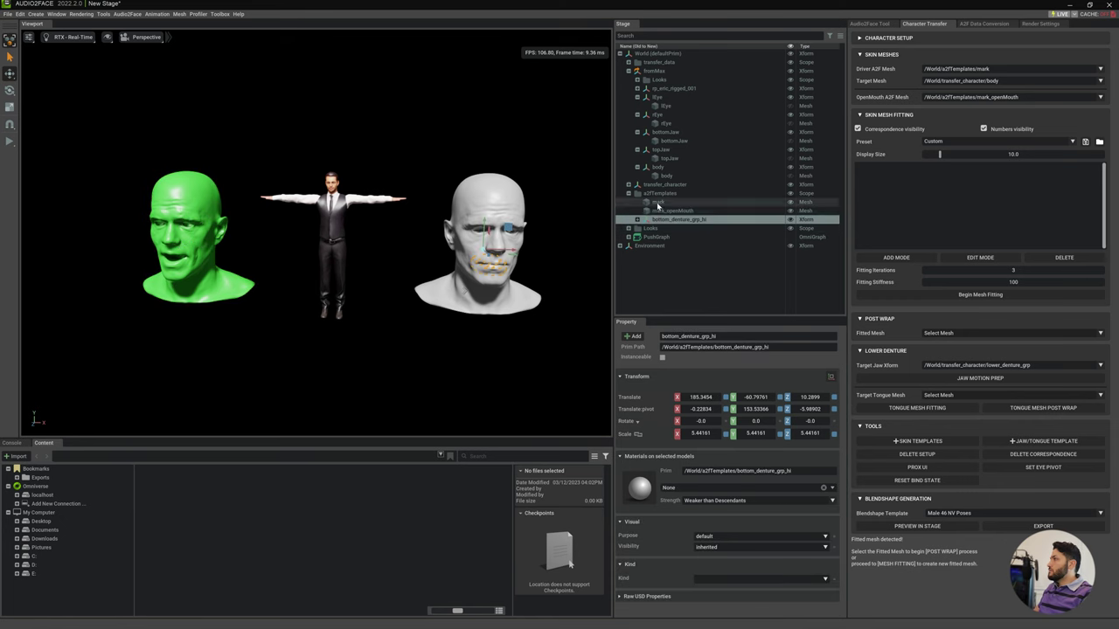
pyautogui.keyDown('shift'); pyautogui.click(658, 203); pyautogui.keyUp('shift')
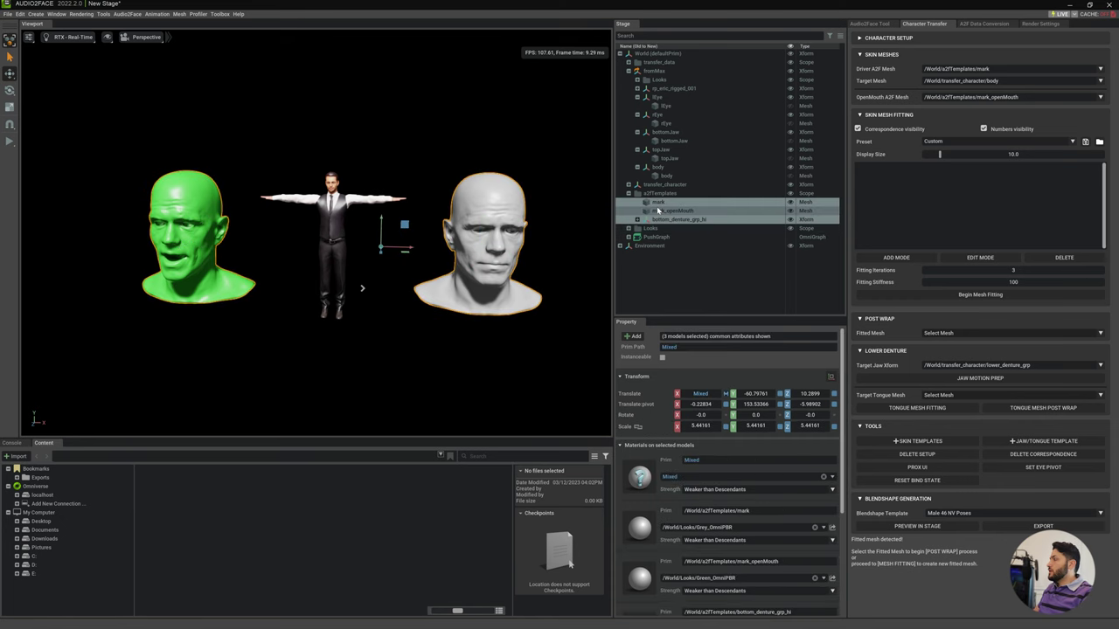
pyautogui.click(9, 107)
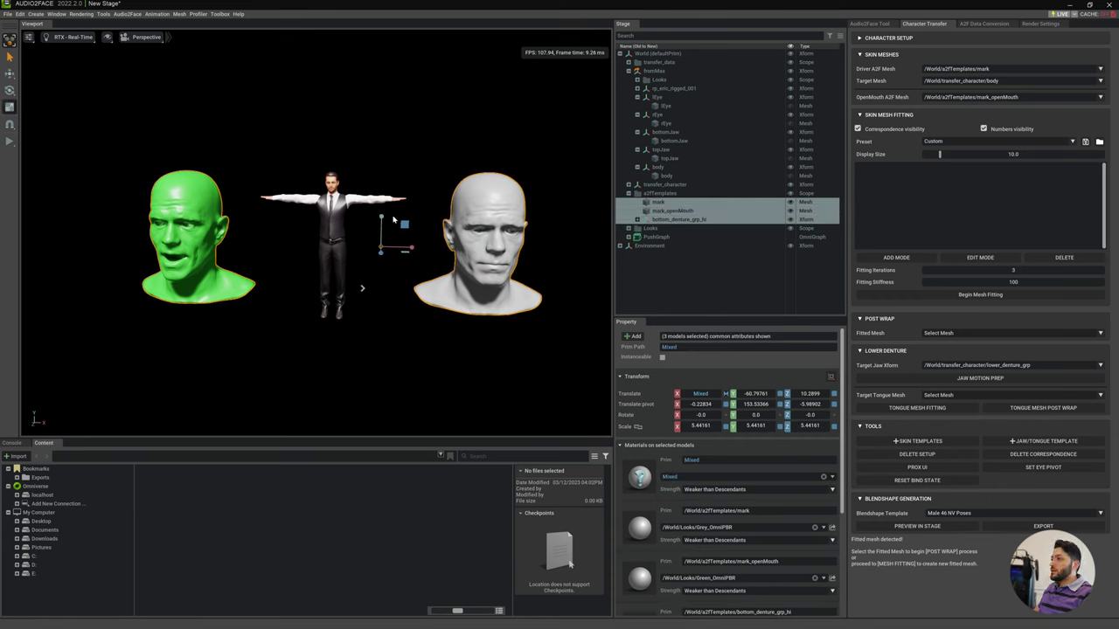
pyautogui.moveTo(381, 250); pyautogui.dragTo(367, 234)
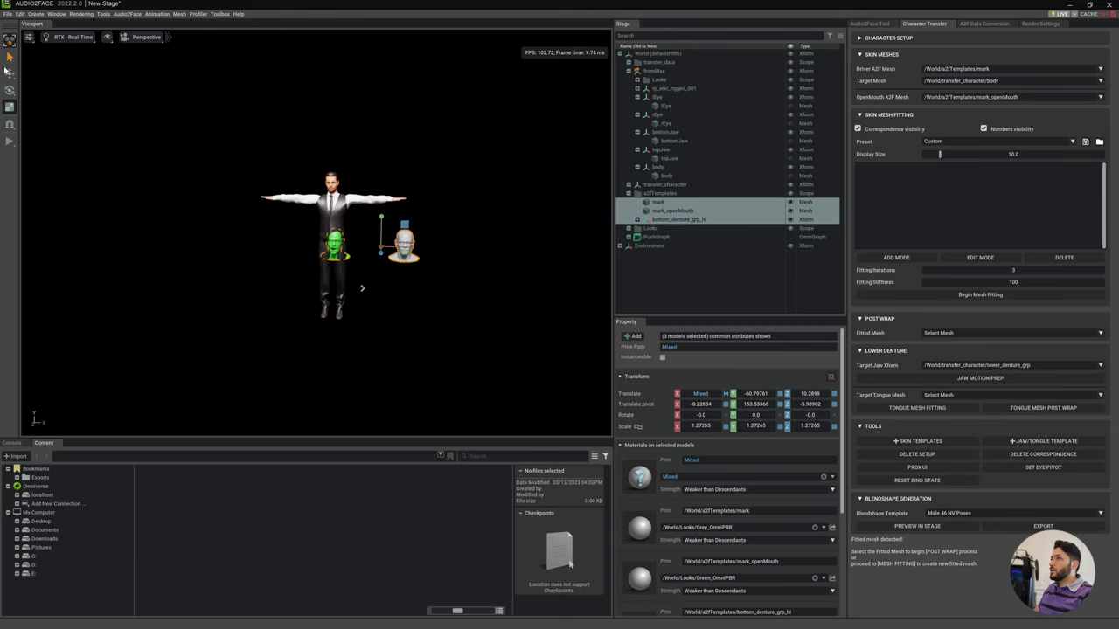
pyautogui.click(9, 74)
pyautogui.moveTo(404, 249)
pyautogui.mouseDown()
pyautogui.moveTo(364, 247)
pyautogui.moveTo(342, 168)
pyautogui.mouseUp()
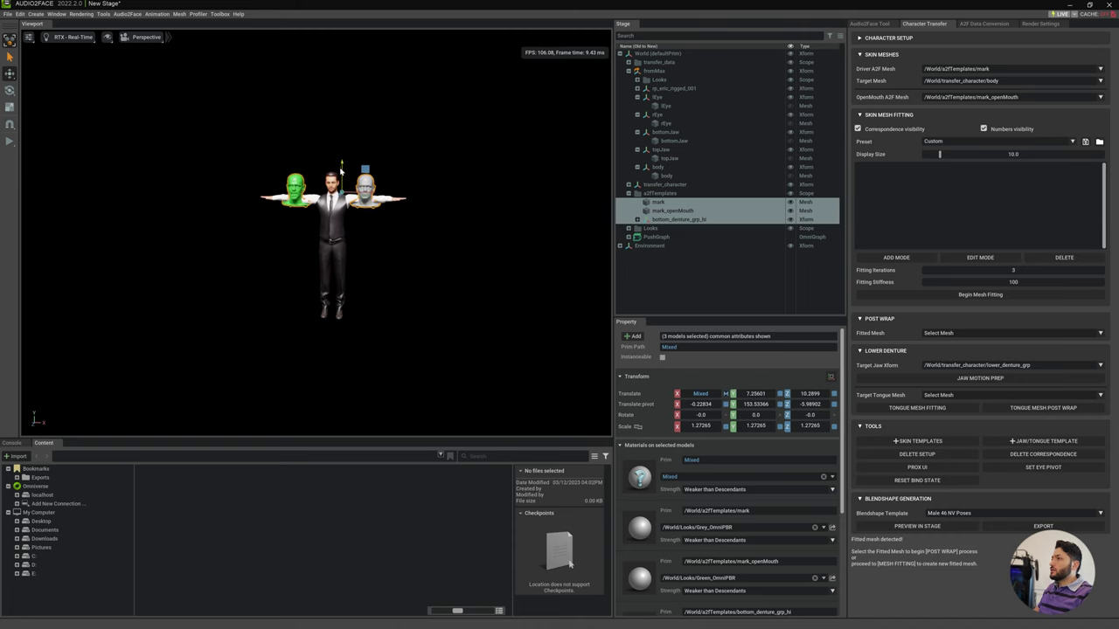
pyautogui.scroll(3, 345, 234)
pyautogui.scroll(2, 346, 234)
pyautogui.scroll(1, 349, 253)
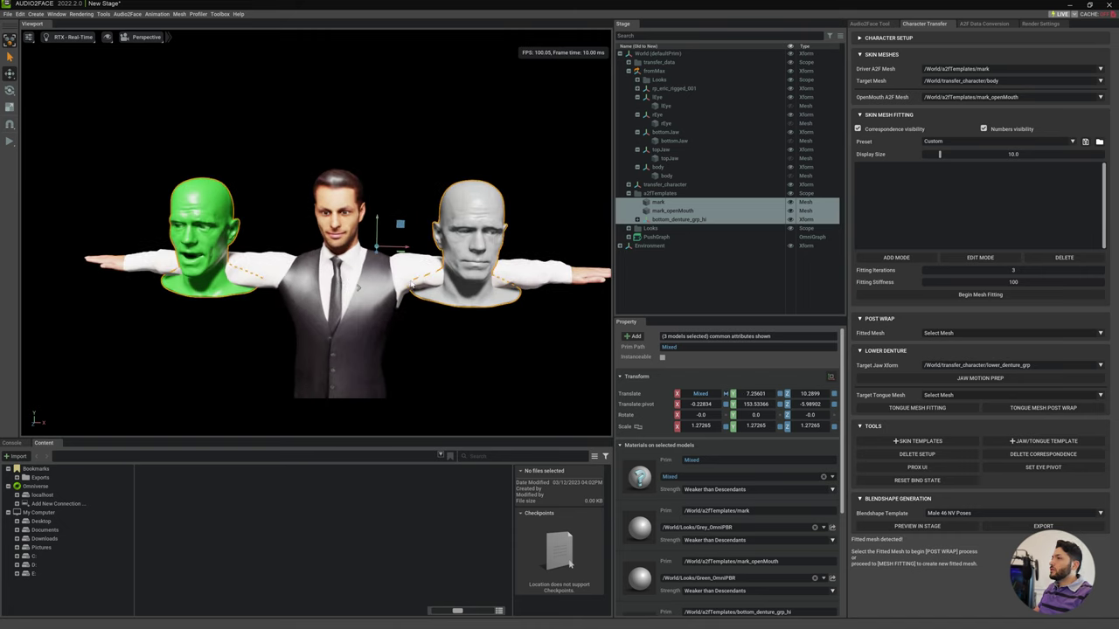
pyautogui.scroll(1, 352, 280)
pyautogui.scroll(1, 356, 308)
# Fine-tune the template heads to scale 0.97479 and raise them level with the character's head.
pyautogui.click(11, 108)
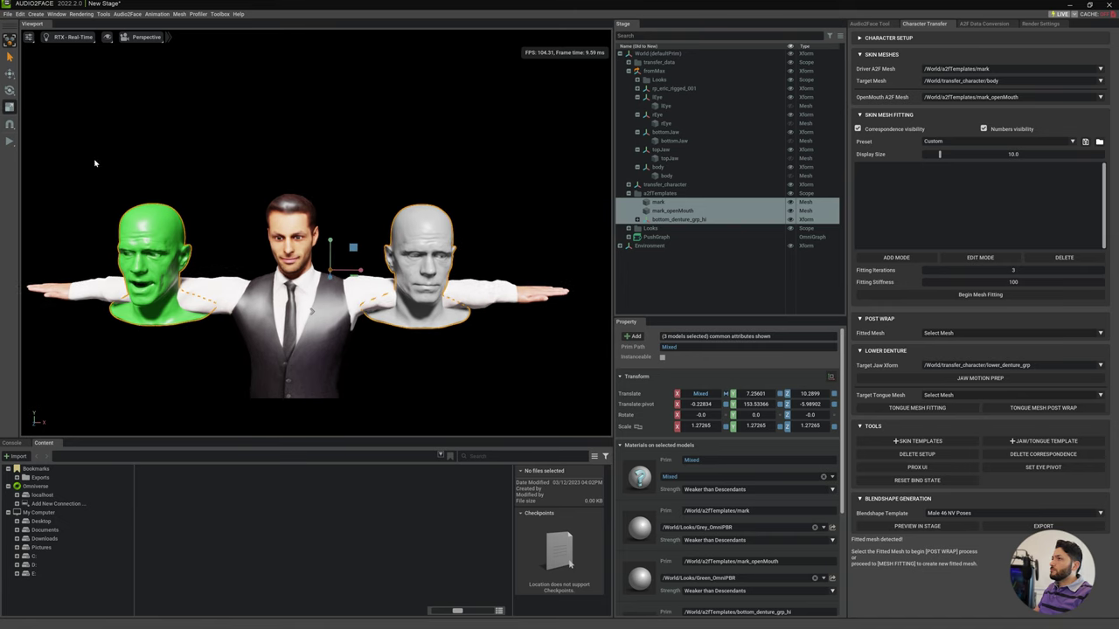
pyautogui.moveTo(329, 276); pyautogui.dragTo(330, 278)
pyautogui.moveTo(331, 273)
pyautogui.mouseDown()
pyautogui.moveTo(350, 259)
pyautogui.moveTo(334, 229)
pyautogui.mouseUp()
pyautogui.click(10, 74)
pyautogui.scroll(2, 345, 279)
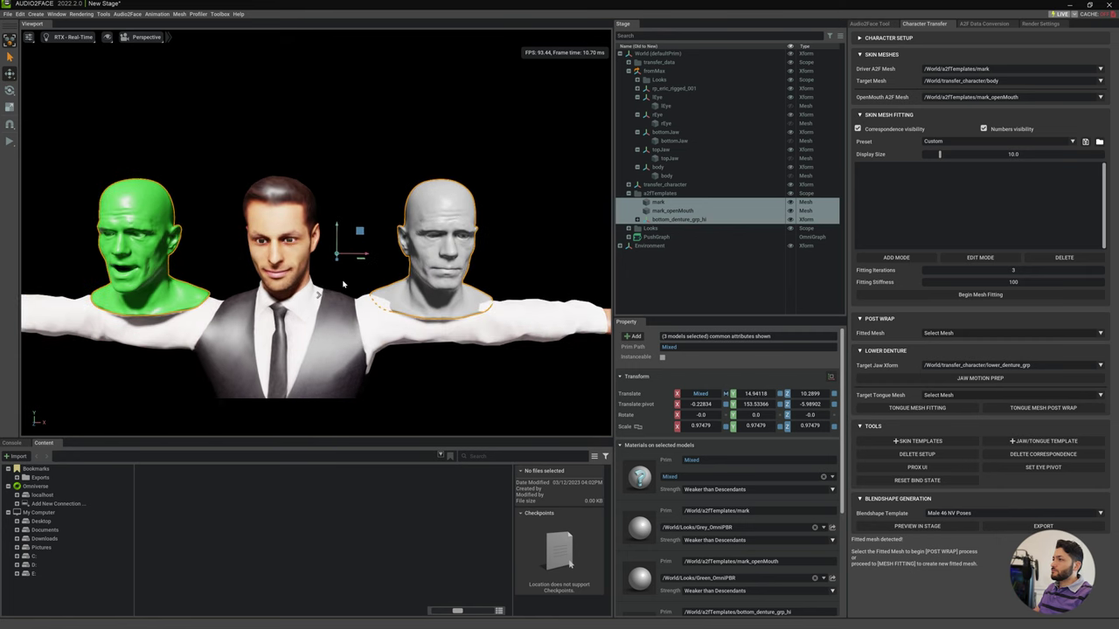
pyautogui.scroll(2, 350, 278)
pyautogui.scroll(1, 368, 280)
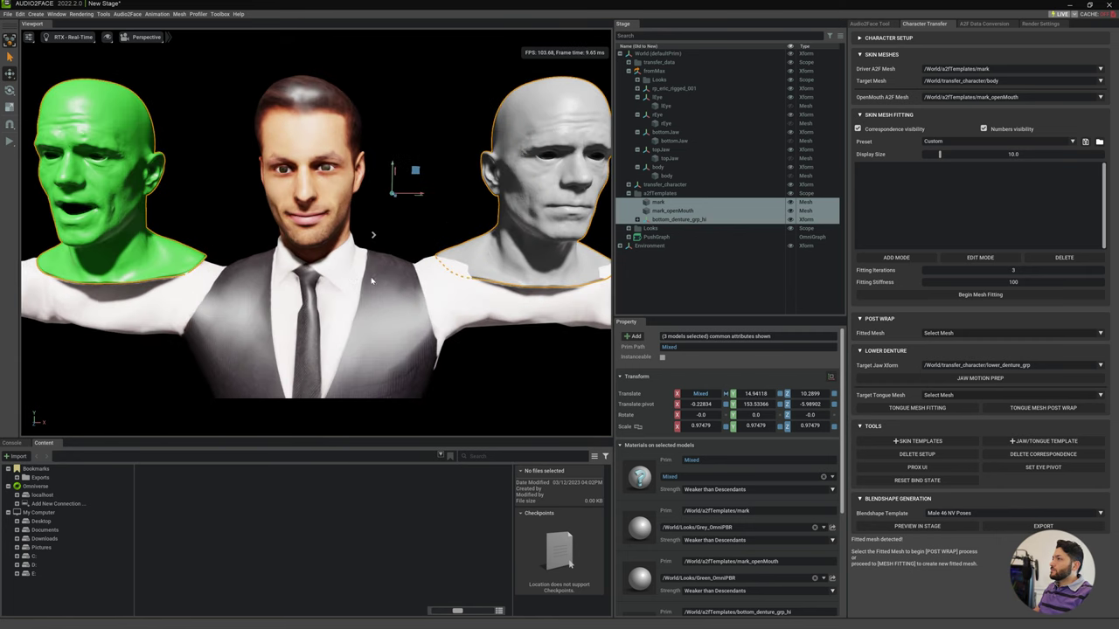
pyautogui.scroll(-2, 373, 281)
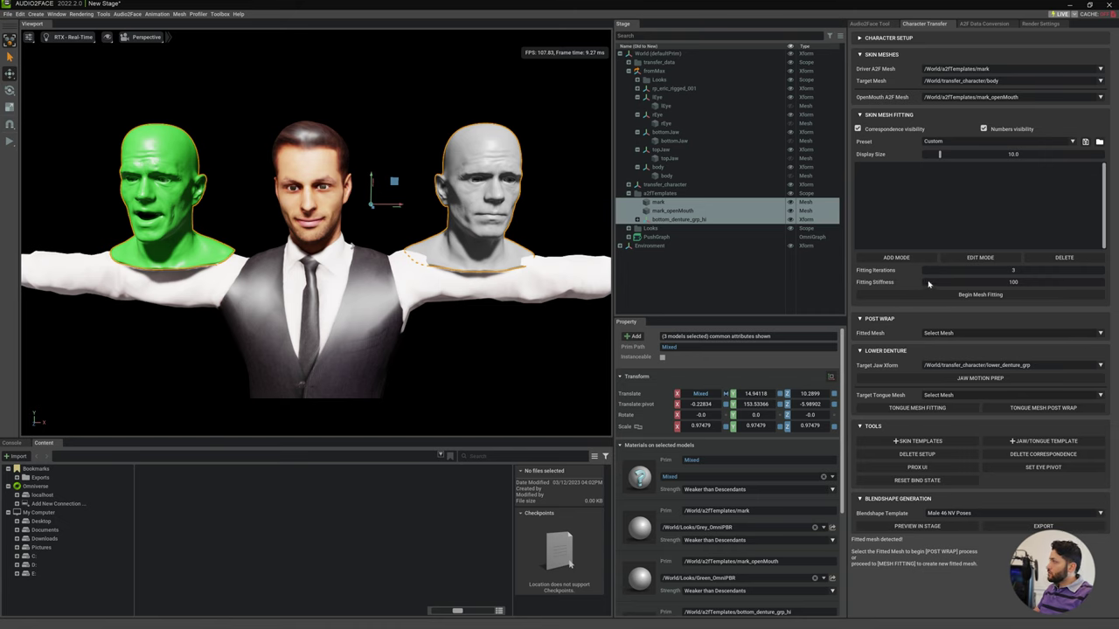
# Place two nose correspondence pairs between the character and the green head.
pyautogui.click(896, 257)
pyautogui.scroll(5, 409, 243)
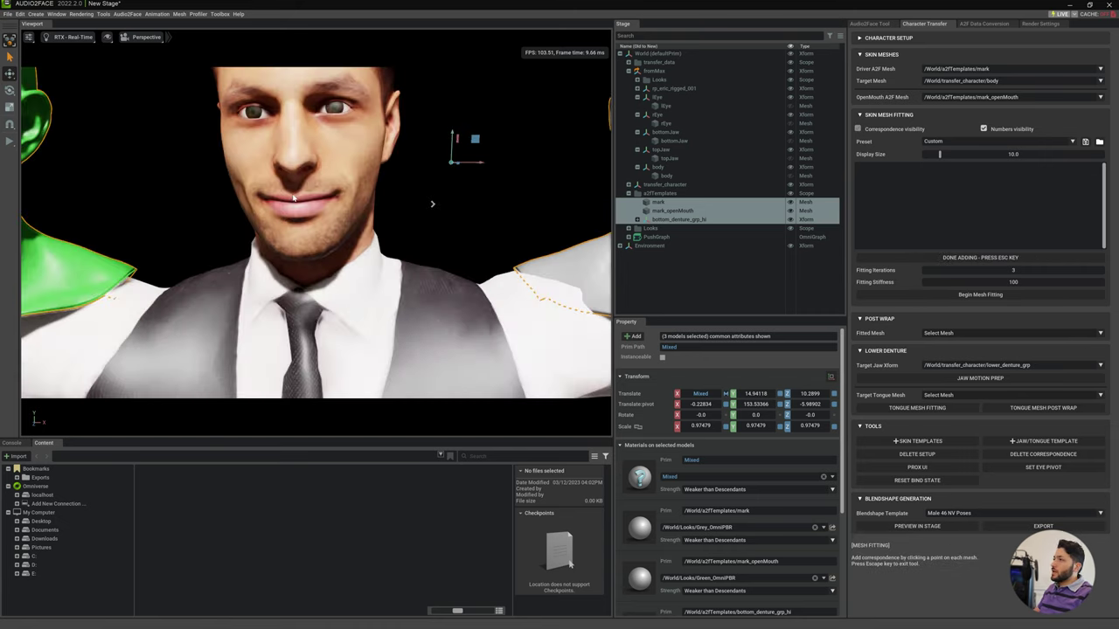
pyautogui.scroll(-3, 409, 242)
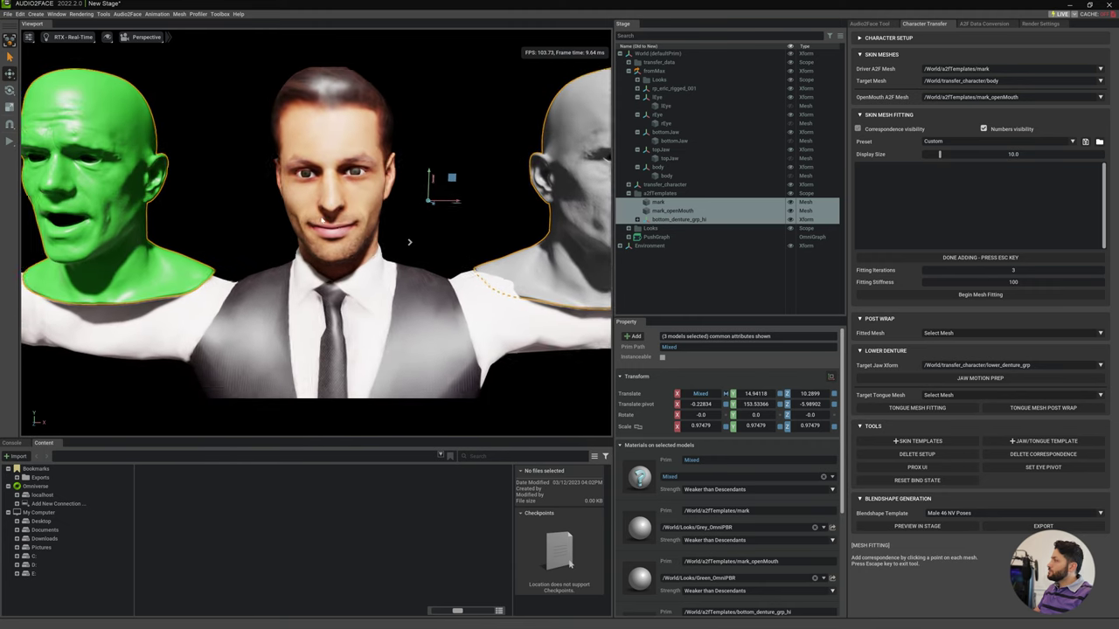
pyautogui.scroll(2, 380, 219)
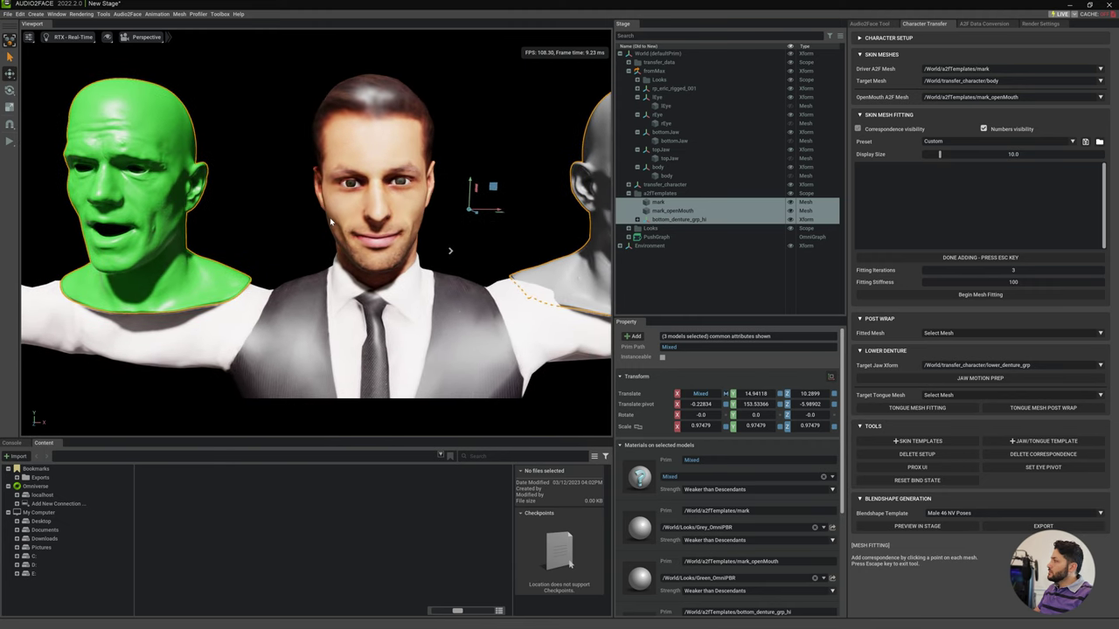
pyautogui.click(378, 218)
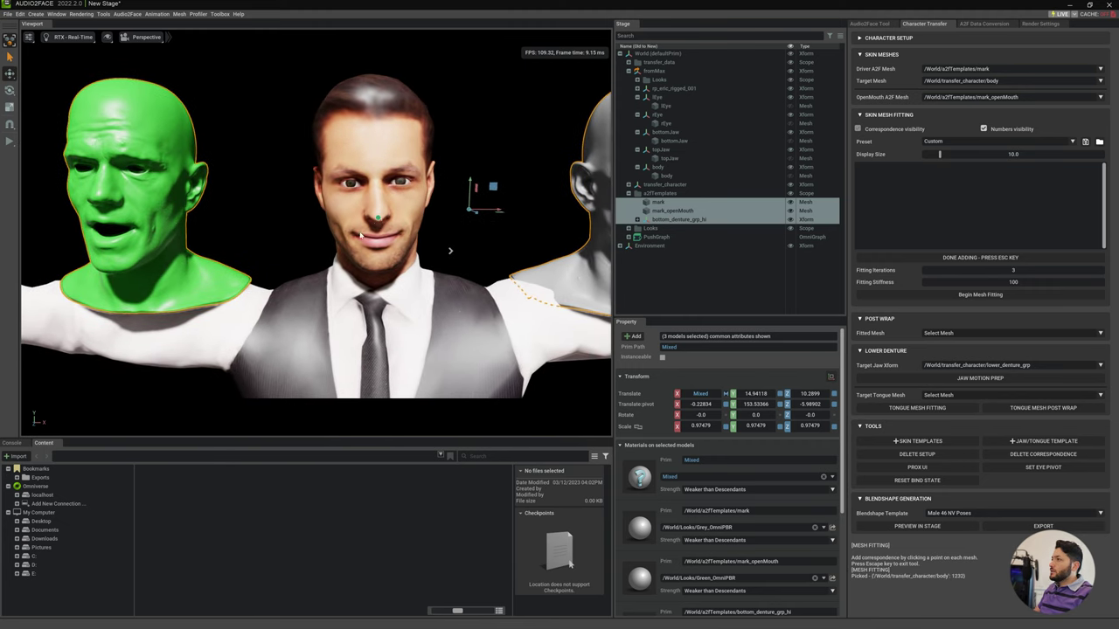
pyautogui.click(99, 199)
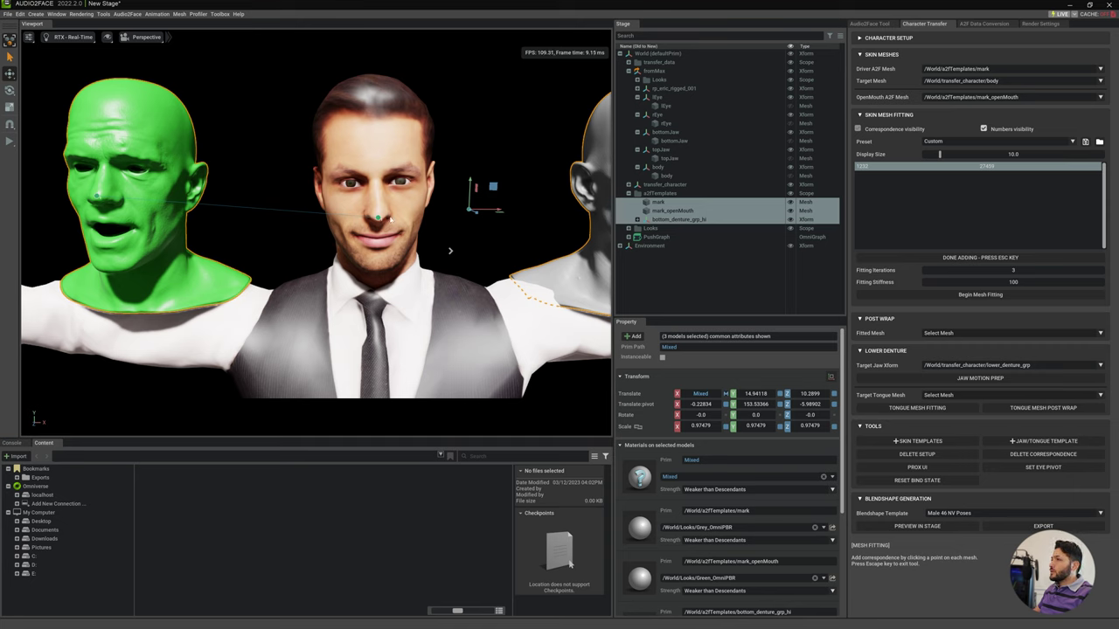
pyautogui.click(390, 217)
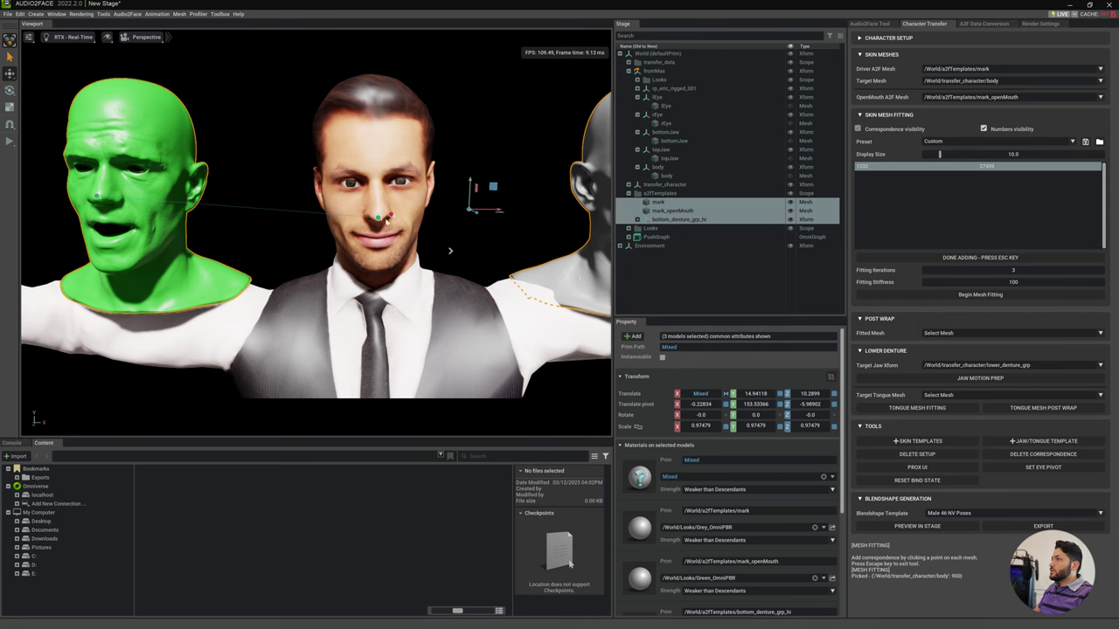
pyautogui.click(123, 202)
# Add lip and chin correspondence pairs between the green head and the character's face.
pyautogui.moveTo(272, 267)
pyautogui.mouseDown(button='right')
pyautogui.moveTo(341, 272)
pyautogui.moveTo(507, 238)
pyautogui.mouseUp(button='right')
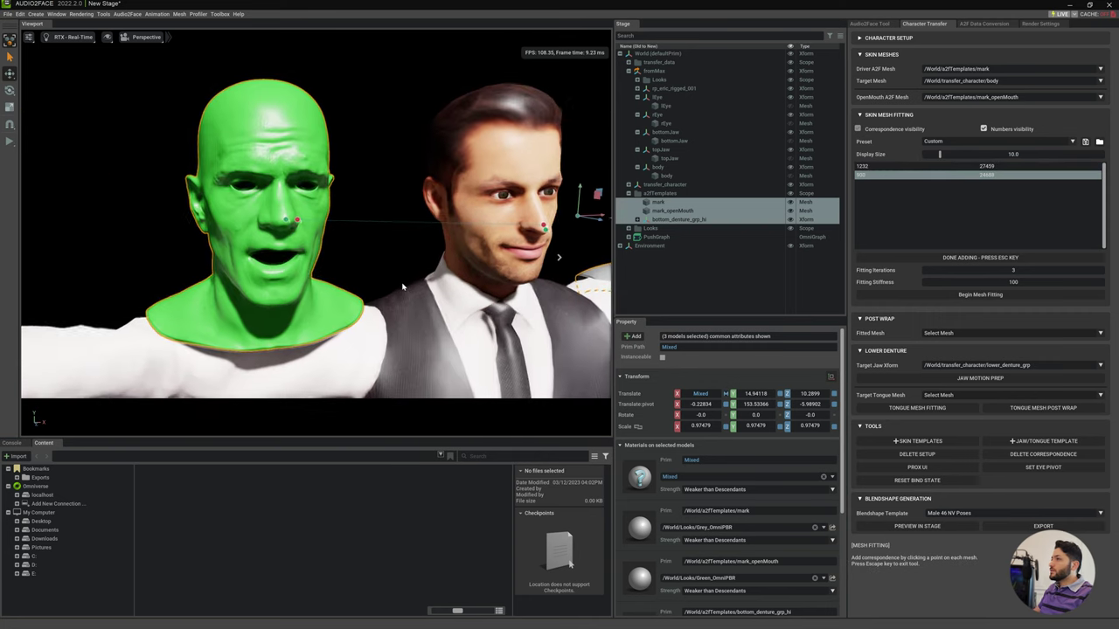
pyautogui.click(516, 231)
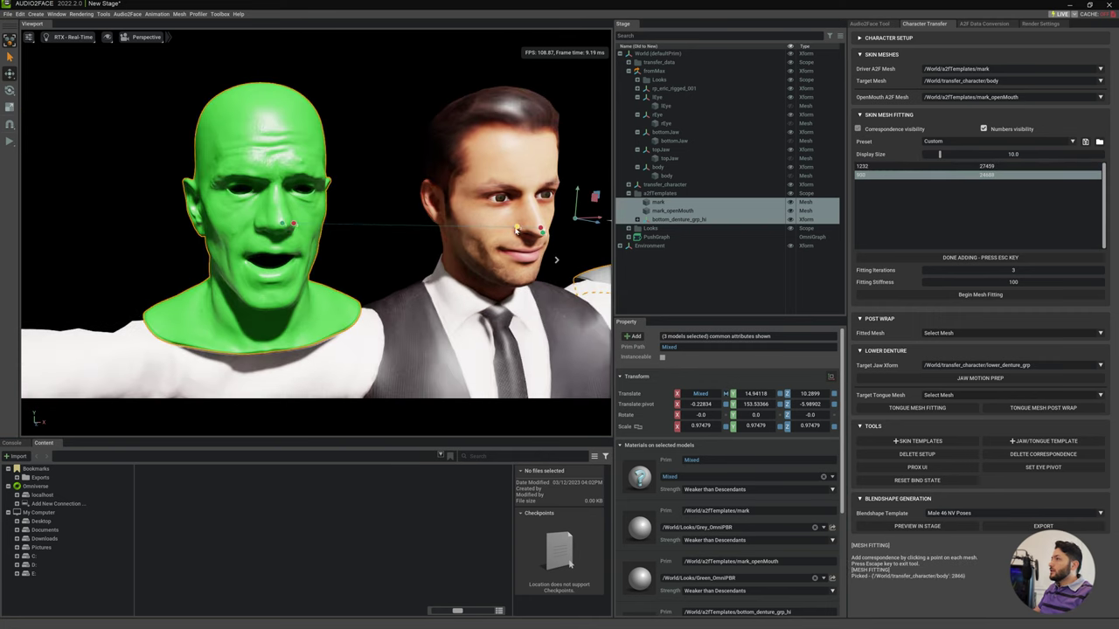
pyautogui.click(256, 228)
pyautogui.moveTo(461, 266); pyautogui.dragTo(455, 271, button='right')
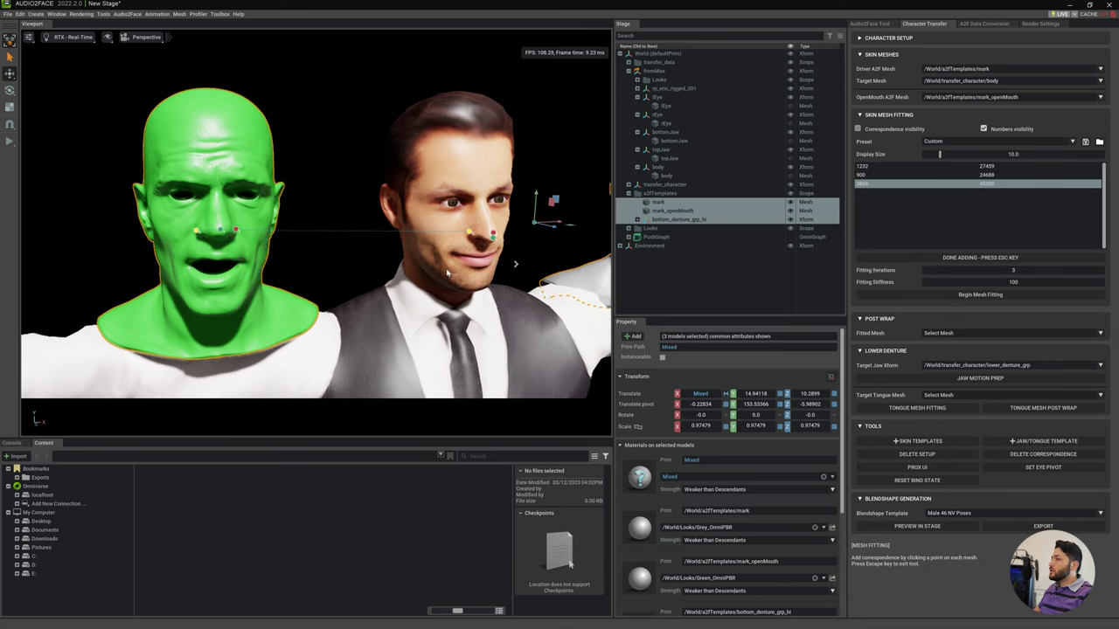
pyautogui.click(400, 273)
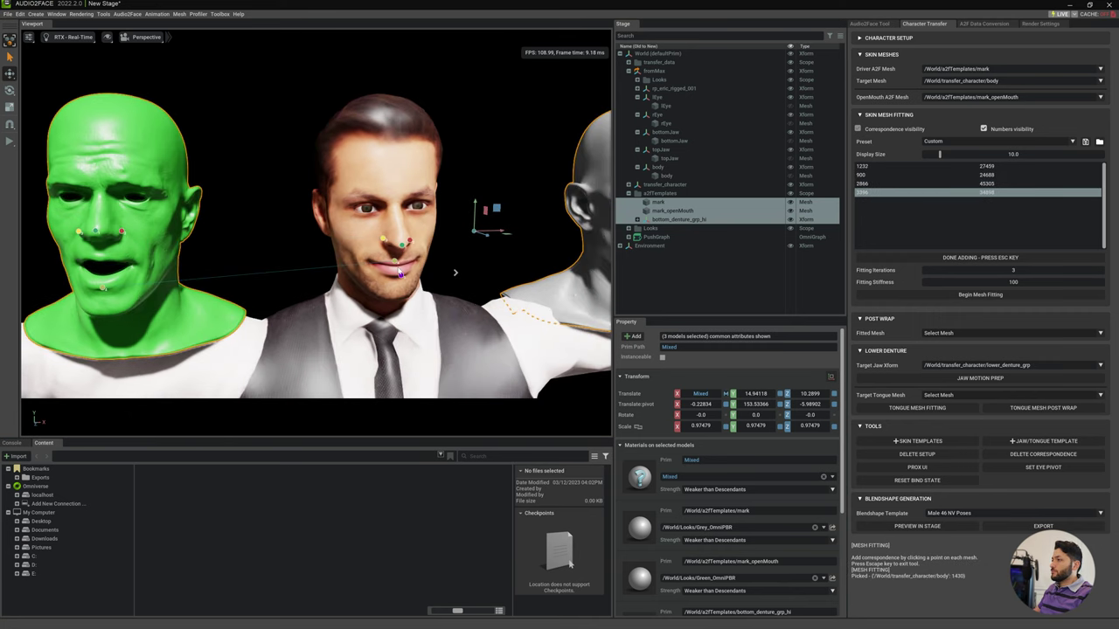
pyautogui.click(398, 267)
pyautogui.click(101, 282)
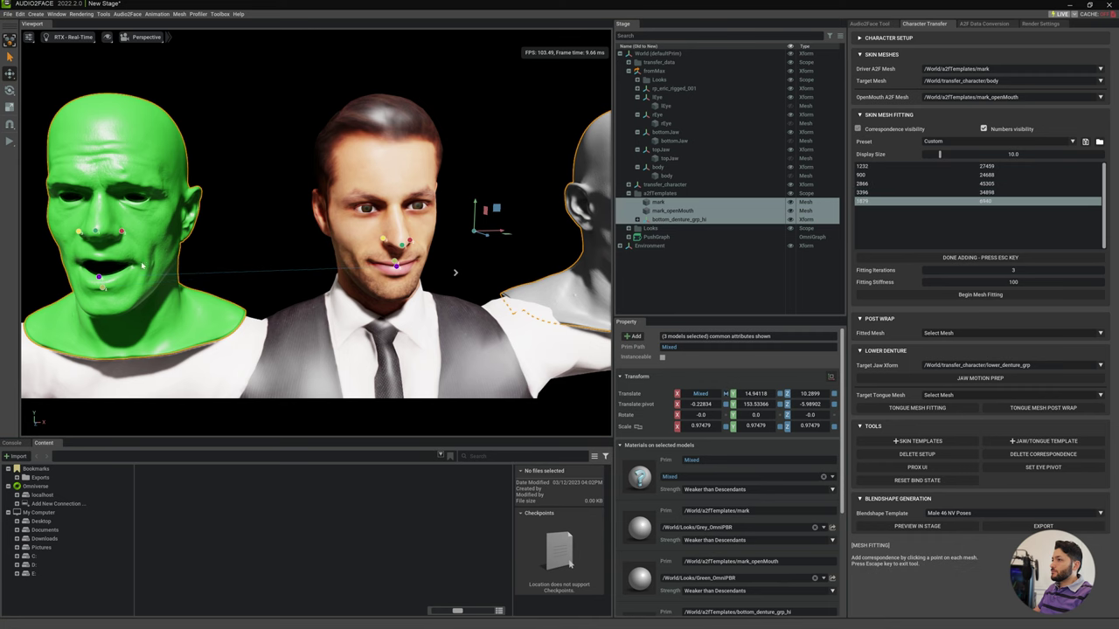
pyautogui.moveTo(463, 319)
pyautogui.mouseDown(button='right')
pyautogui.moveTo(486, 324)
pyautogui.moveTo(484, 296)
pyautogui.moveTo(455, 356)
pyautogui.moveTo(379, 325)
pyautogui.mouseUp(button='right')
pyautogui.click(482, 294)
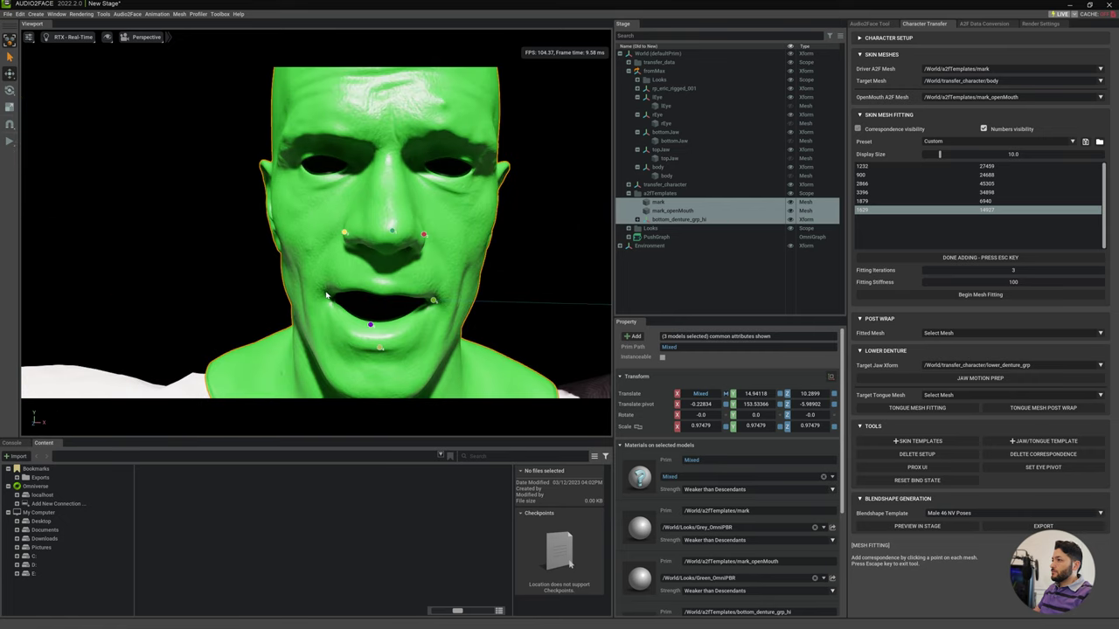
# Add a lip-corner correspondence pair on the green head and the character's face.
pyautogui.click(324, 292)
pyautogui.moveTo(362, 318); pyautogui.dragTo(370, 299, button='right')
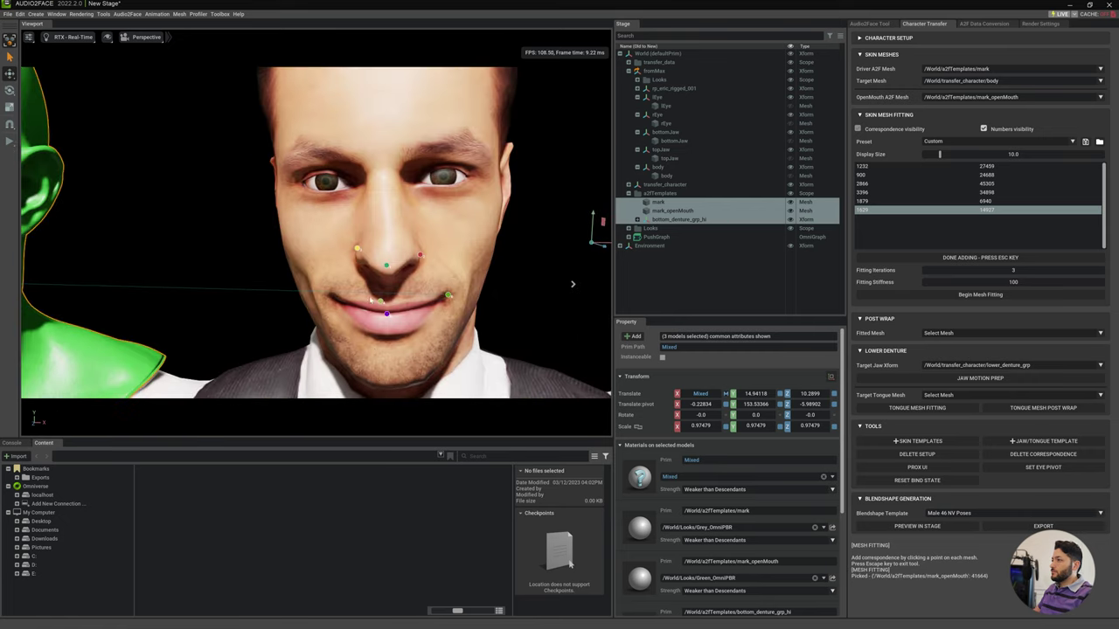
pyautogui.click(331, 298)
pyautogui.scroll(-3, 408, 341)
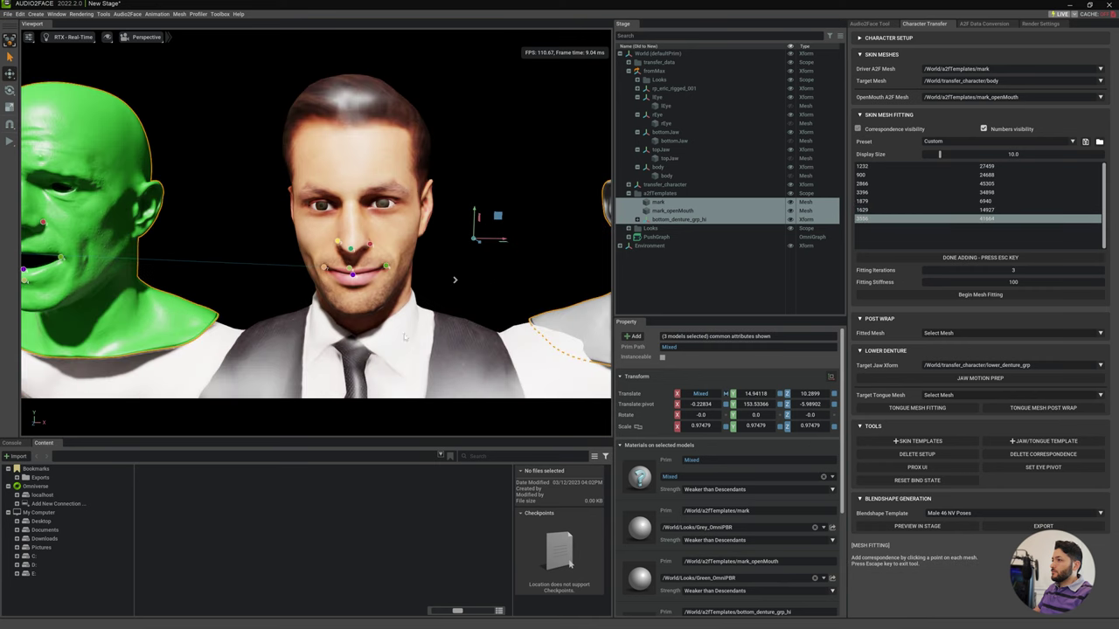
pyautogui.moveTo(354, 292); pyautogui.dragTo(374, 313, button='middle')
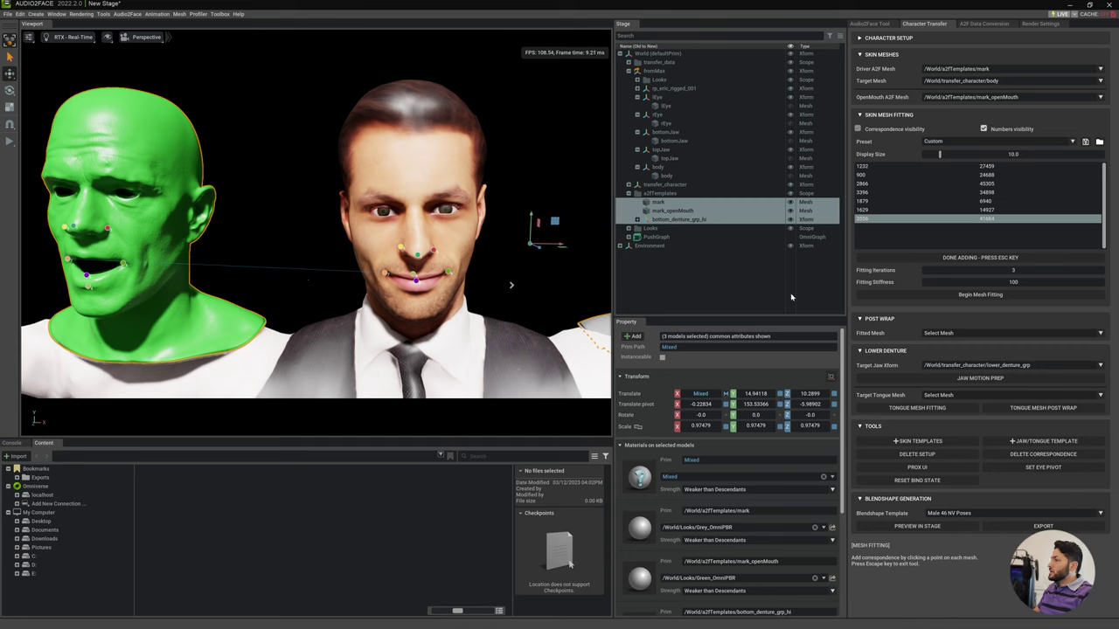
# In Edit mode, drag the lip-corner point lower on the green head, then return to Add mode.
pyautogui.click(980, 257)
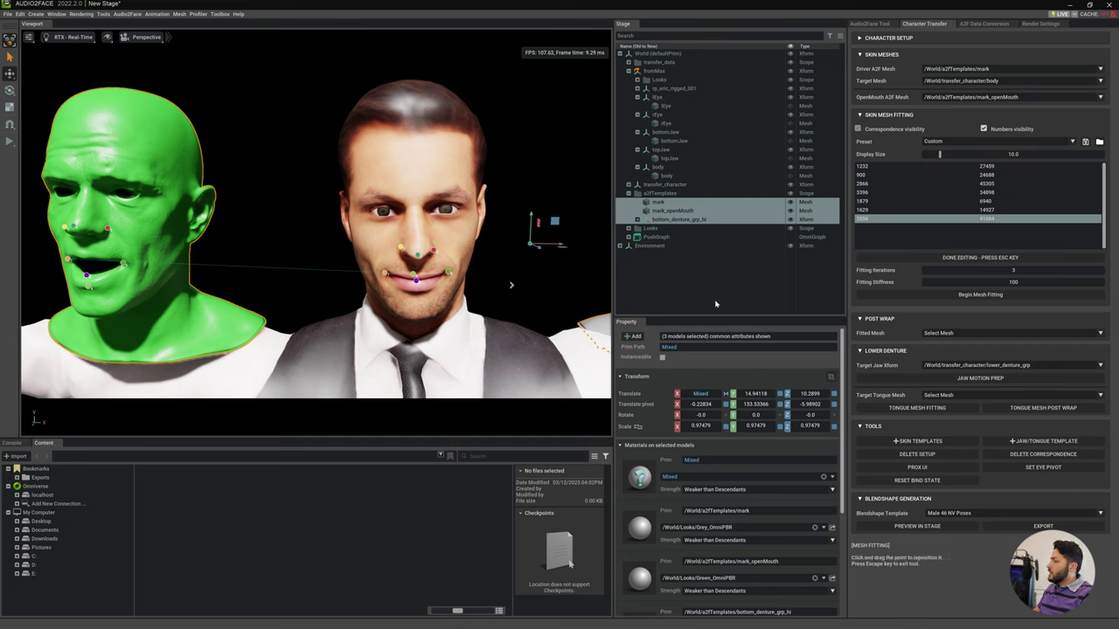
pyautogui.click(123, 264)
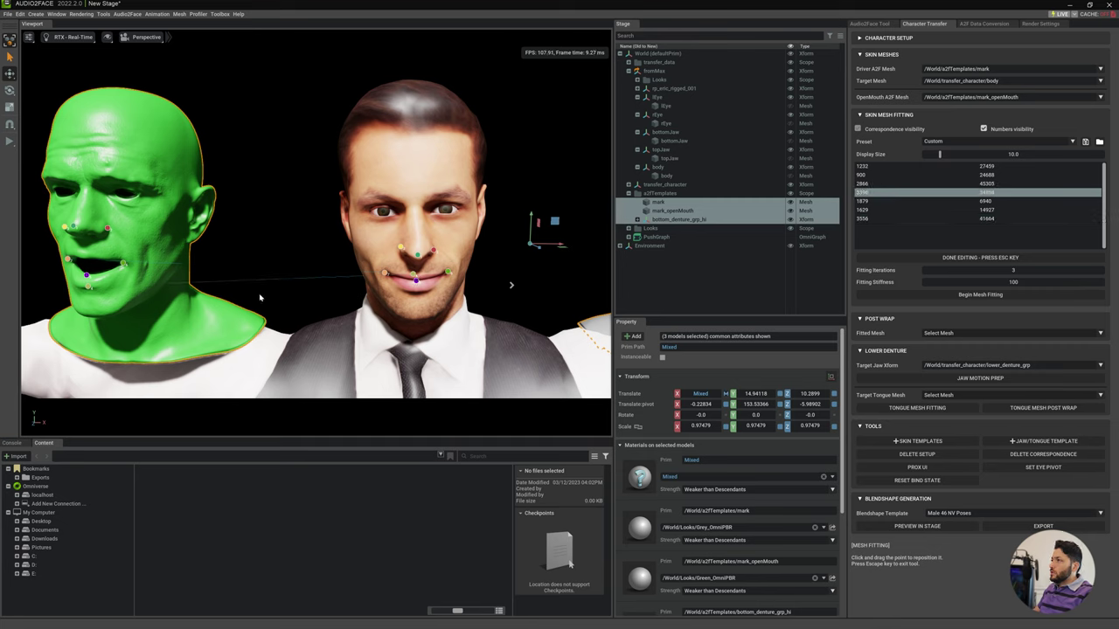
pyautogui.moveTo(408, 275); pyautogui.dragTo(417, 292)
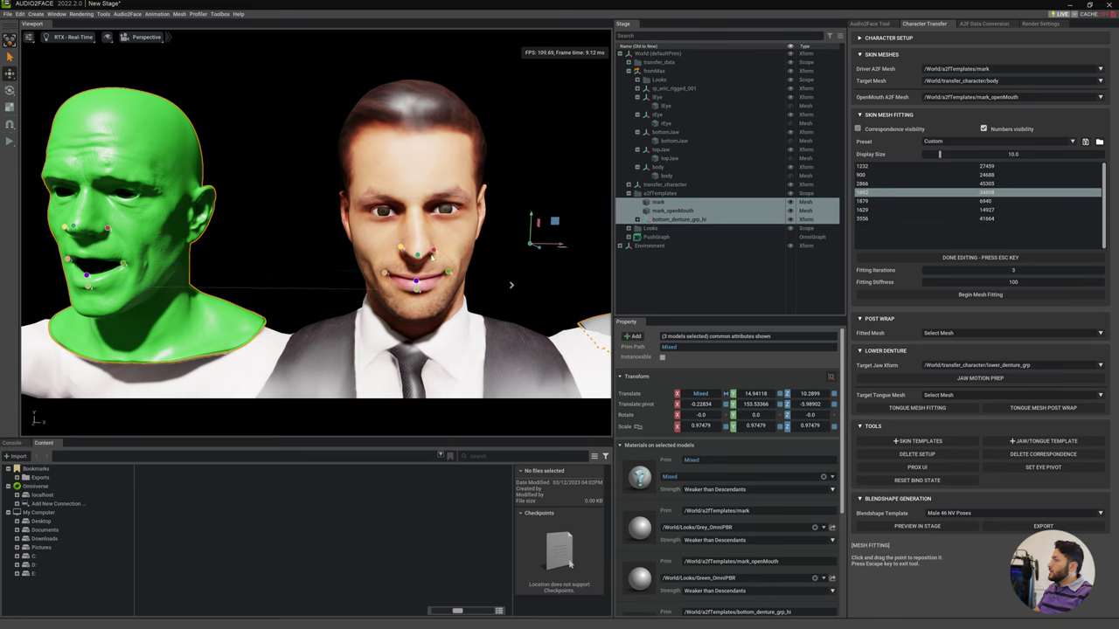
pyautogui.click(948, 255)
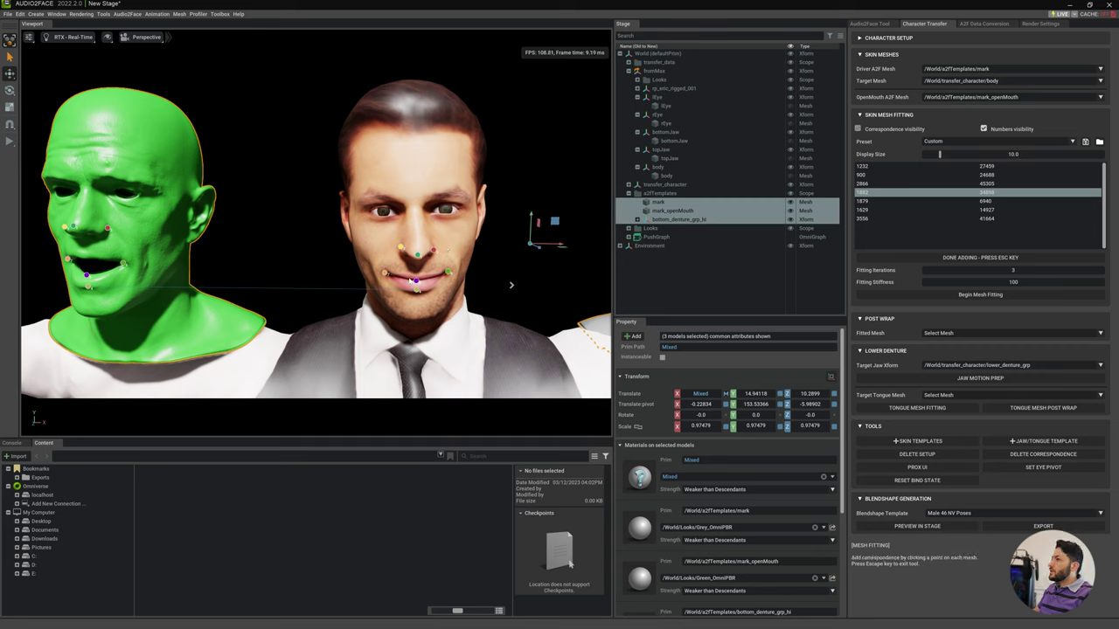
# Add lip and eye correspondence pairs between the character and the green head.
pyautogui.click(417, 280)
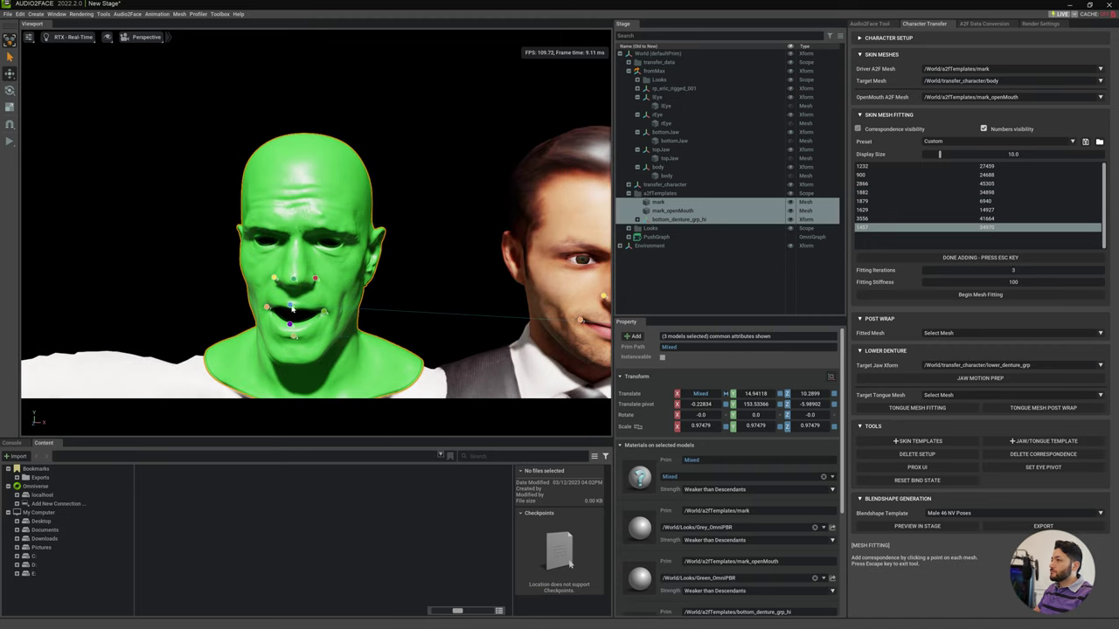
pyautogui.click(318, 243)
pyautogui.click(542, 263)
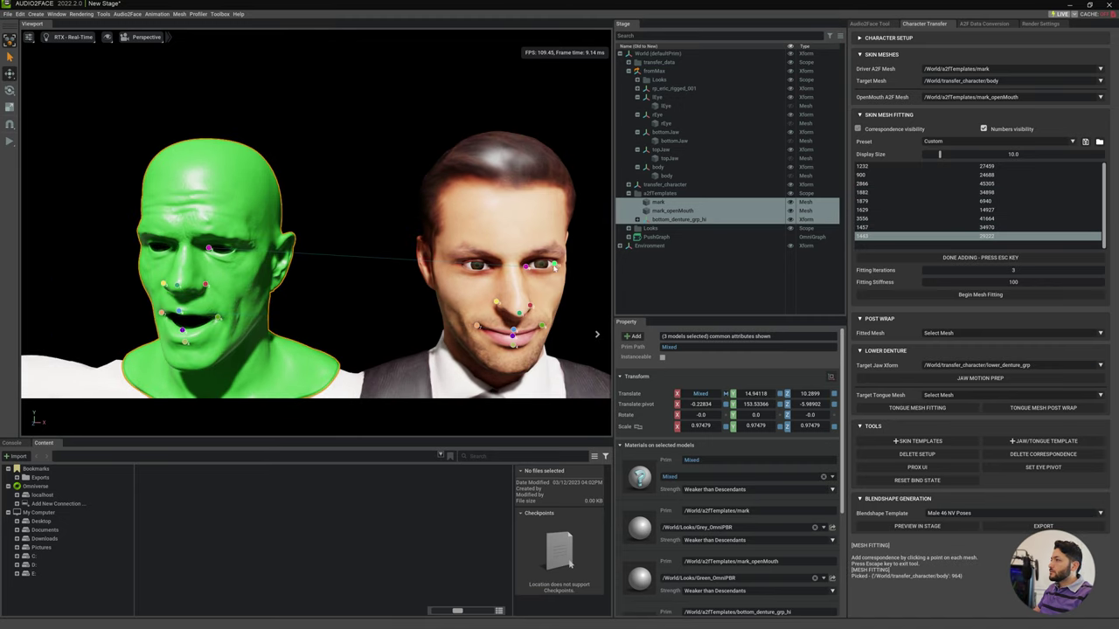
pyautogui.click(542, 262)
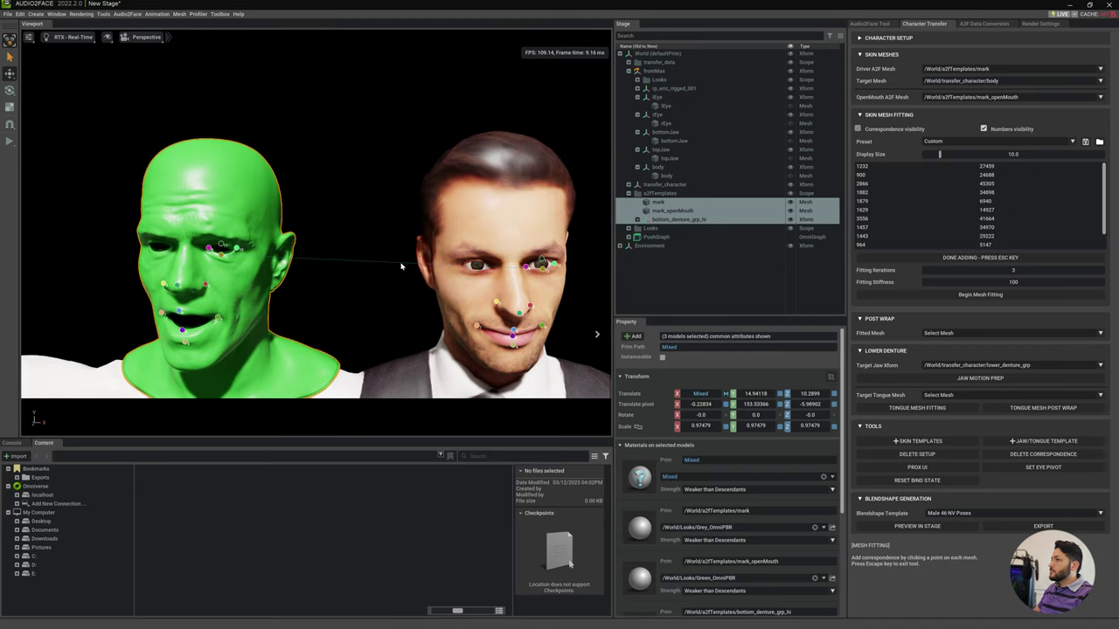
pyautogui.click(476, 263)
pyautogui.click(157, 241)
pyautogui.click(495, 267)
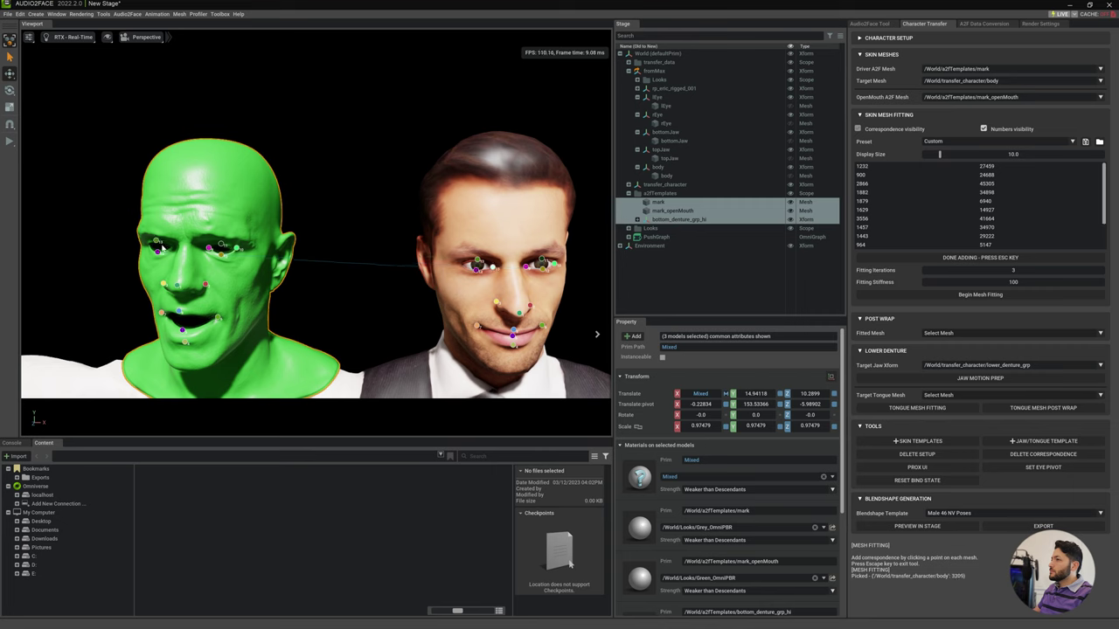
pyautogui.click(172, 247)
pyautogui.click(463, 266)
# Add more correspondence pairs across the cheeks and face on both heads.
pyautogui.click(150, 248)
pyautogui.click(515, 280)
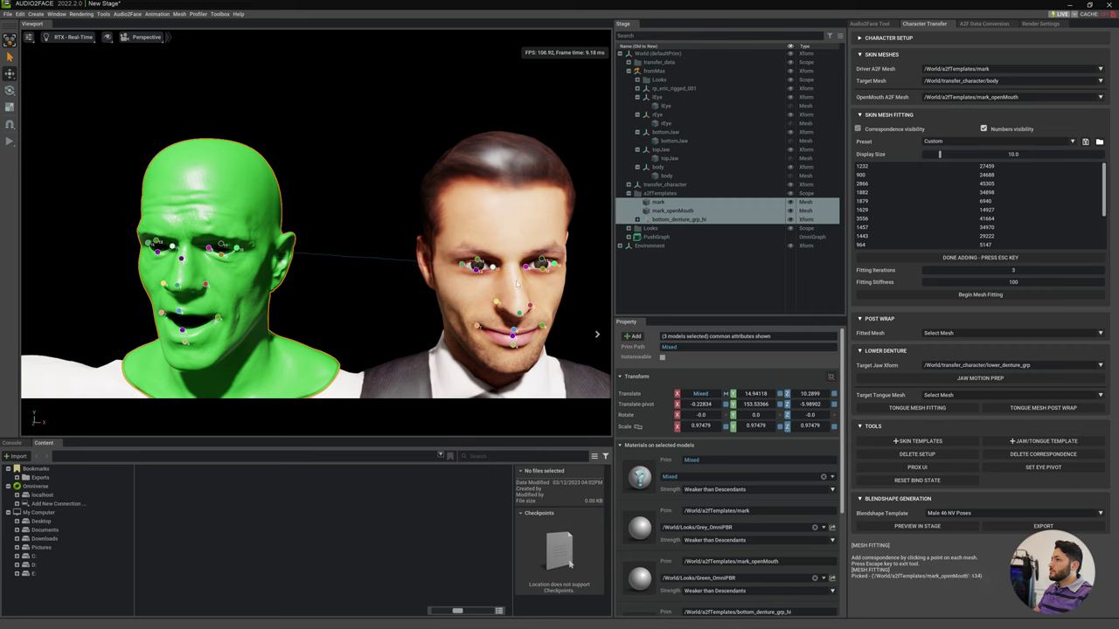
pyautogui.click(184, 261)
pyautogui.click(553, 240)
pyautogui.click(246, 228)
pyautogui.click(185, 234)
# Orbit around the heads to pair an ear point, then frame all three heads.
pyautogui.moveTo(514, 254)
pyautogui.keyDown('alt'); pyautogui.mouseDown()
pyautogui.moveTo(541, 312)
pyautogui.moveTo(525, 317)
pyautogui.mouseUp(); pyautogui.keyUp('alt')
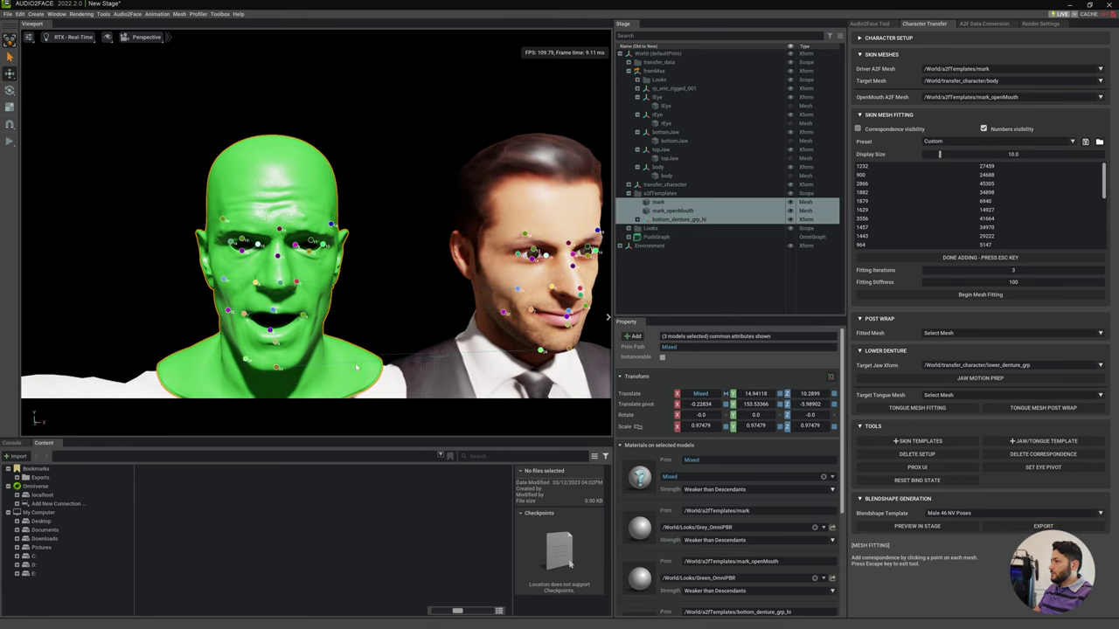
pyautogui.keyDown('alt'); pyautogui.moveTo(357, 367); pyautogui.dragTo(395, 199); pyautogui.keyUp('alt')
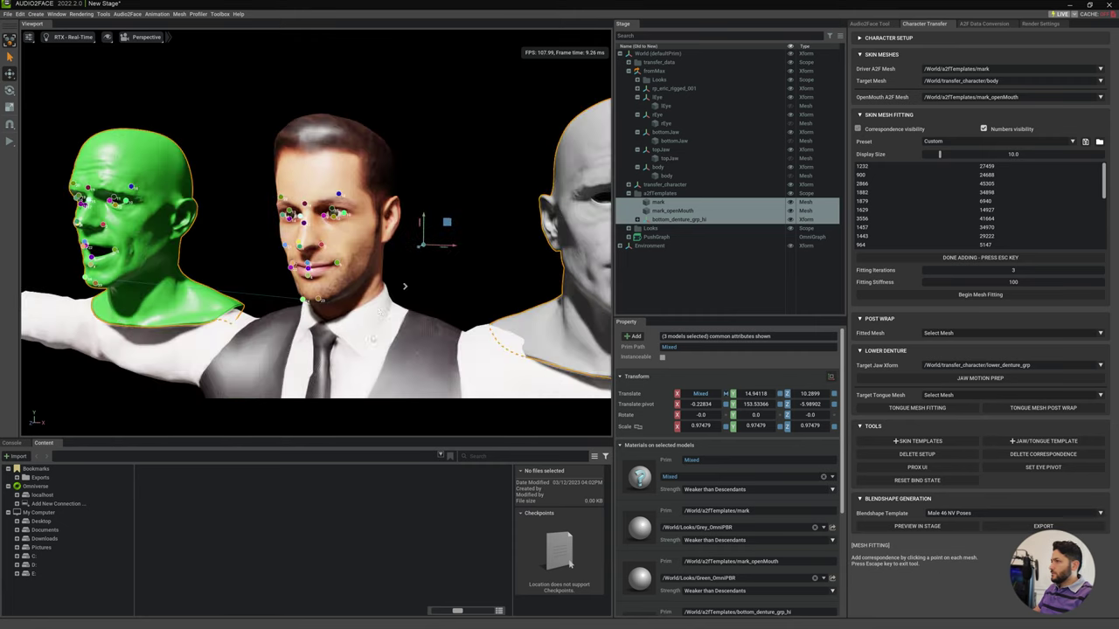
pyautogui.click(395, 199)
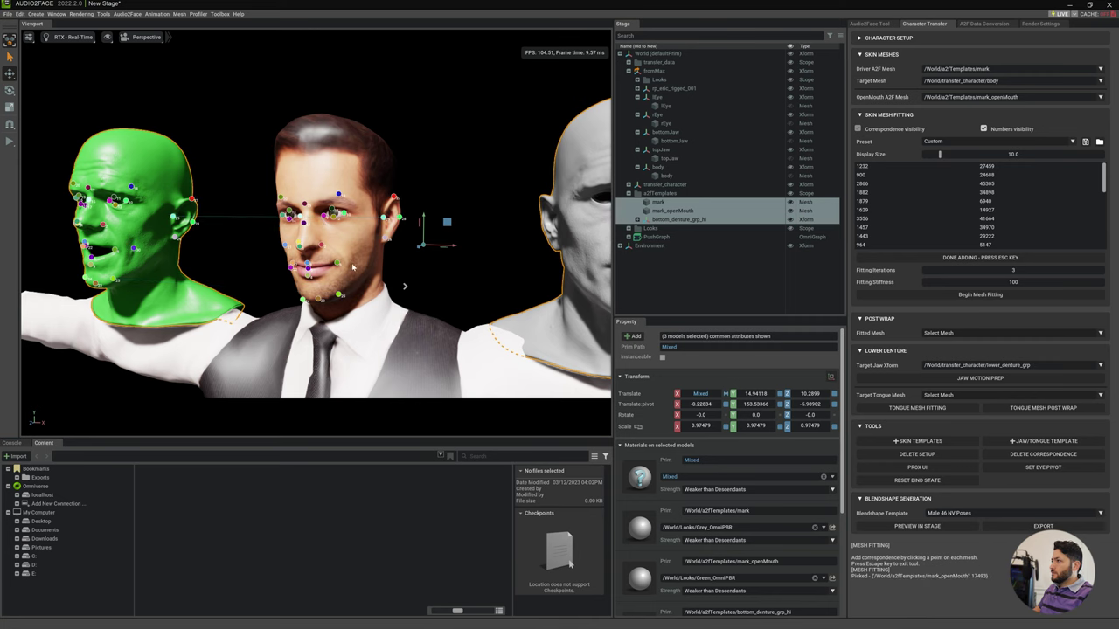
pyautogui.moveTo(352, 267)
pyautogui.keyDown('alt'); pyautogui.mouseDown()
pyautogui.moveTo(423, 304)
pyautogui.moveTo(401, 314)
pyautogui.mouseUp(); pyautogui.keyUp('alt')
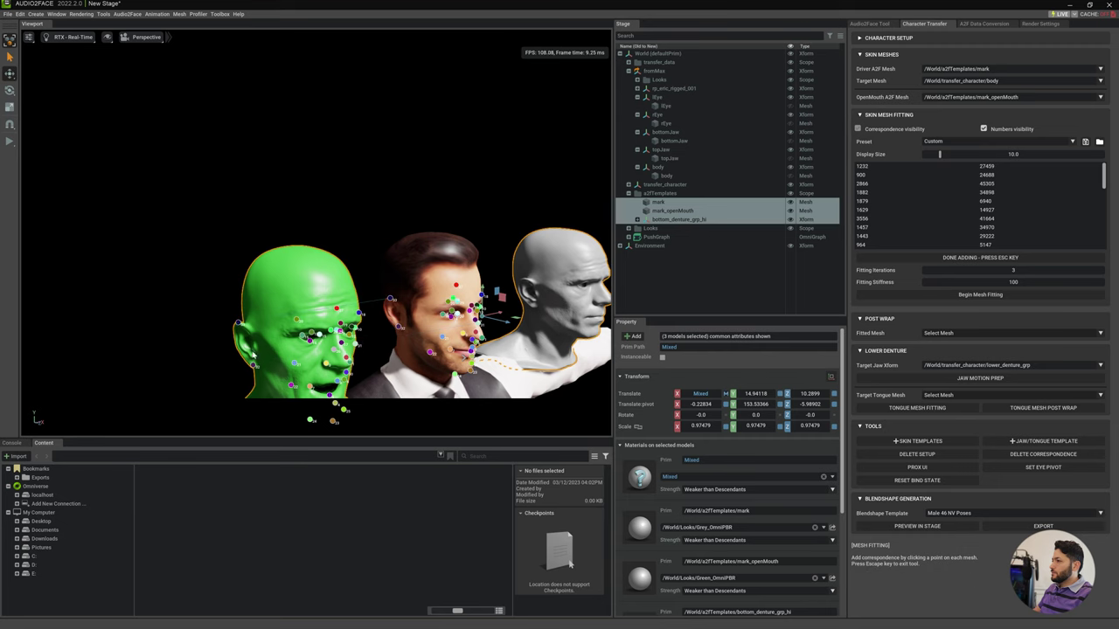
pyautogui.keyDown('alt'); pyautogui.moveTo(403, 318); pyautogui.dragTo(410, 307); pyautogui.keyUp('alt')
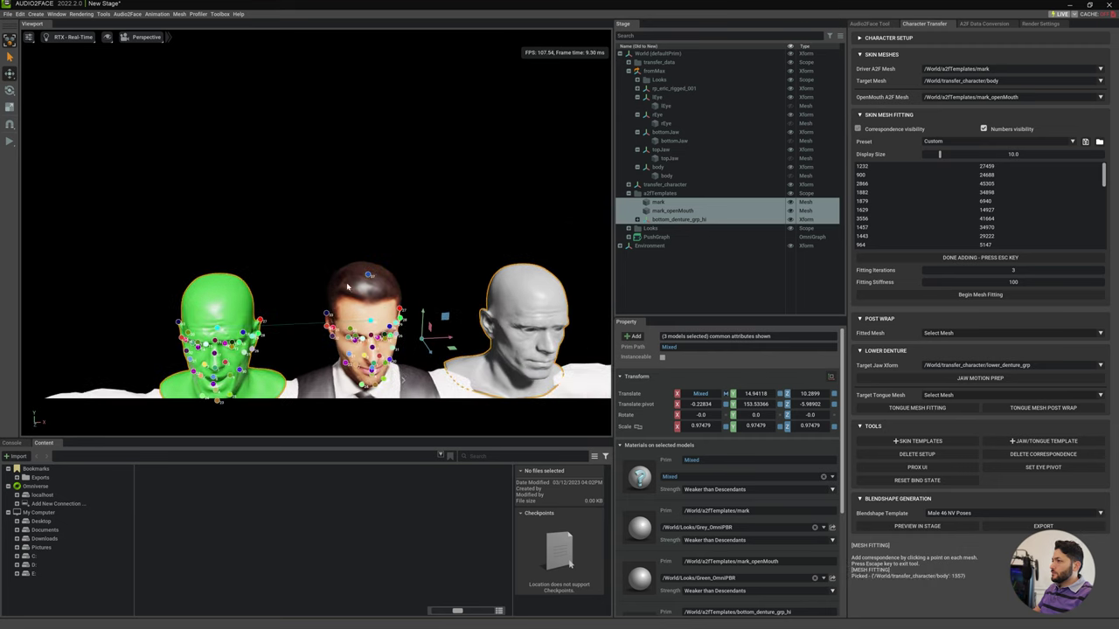
pyautogui.moveTo(426, 335); pyautogui.dragTo(456, 299, button='middle')
pyautogui.scroll(3, 456, 299)
pyautogui.scroll(-3, 456, 299)
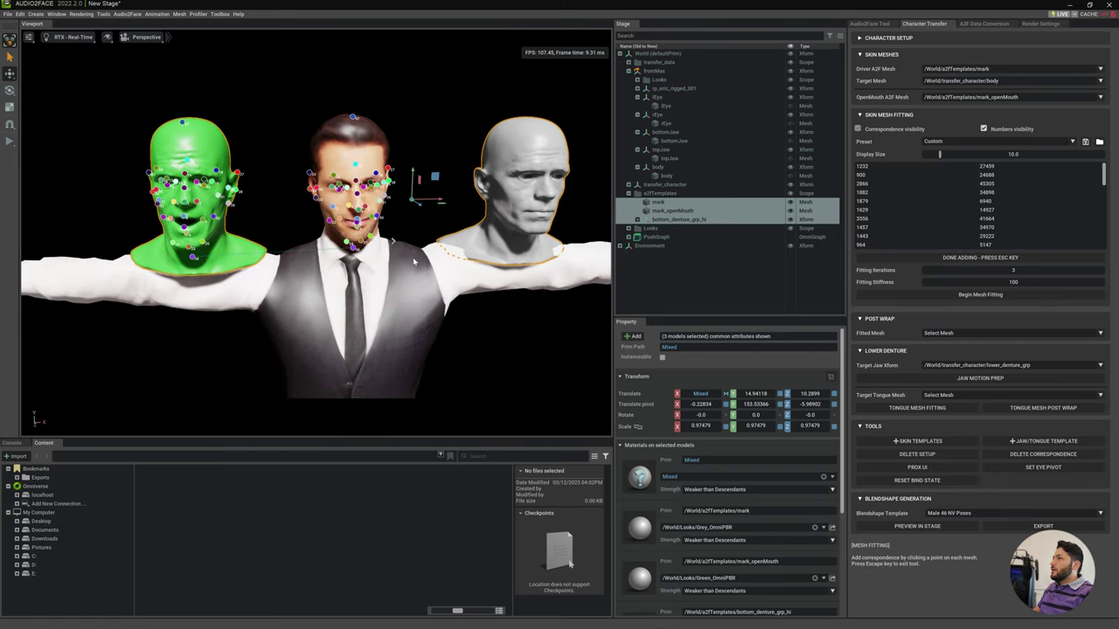
pyautogui.scroll(1, 482, 267)
pyautogui.scroll(-2, 482, 266)
pyautogui.moveTo(482, 266); pyautogui.dragTo(524, 267, button='middle')
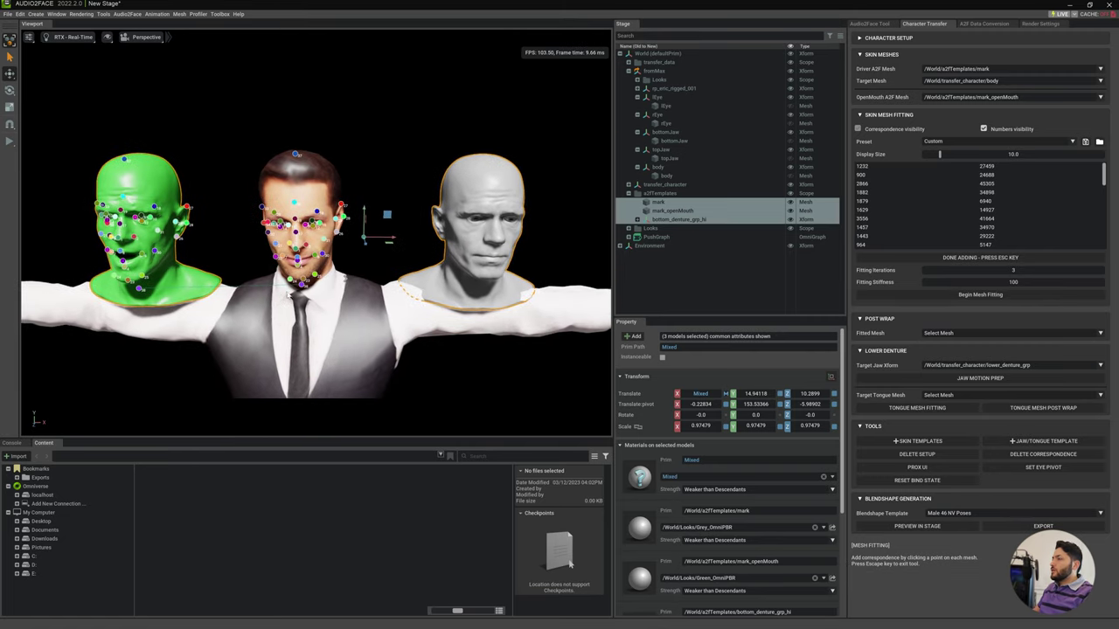
pyautogui.scroll(-1, 525, 266)
pyautogui.scroll(3, 325, 322)
pyautogui.scroll(-3, 326, 322)
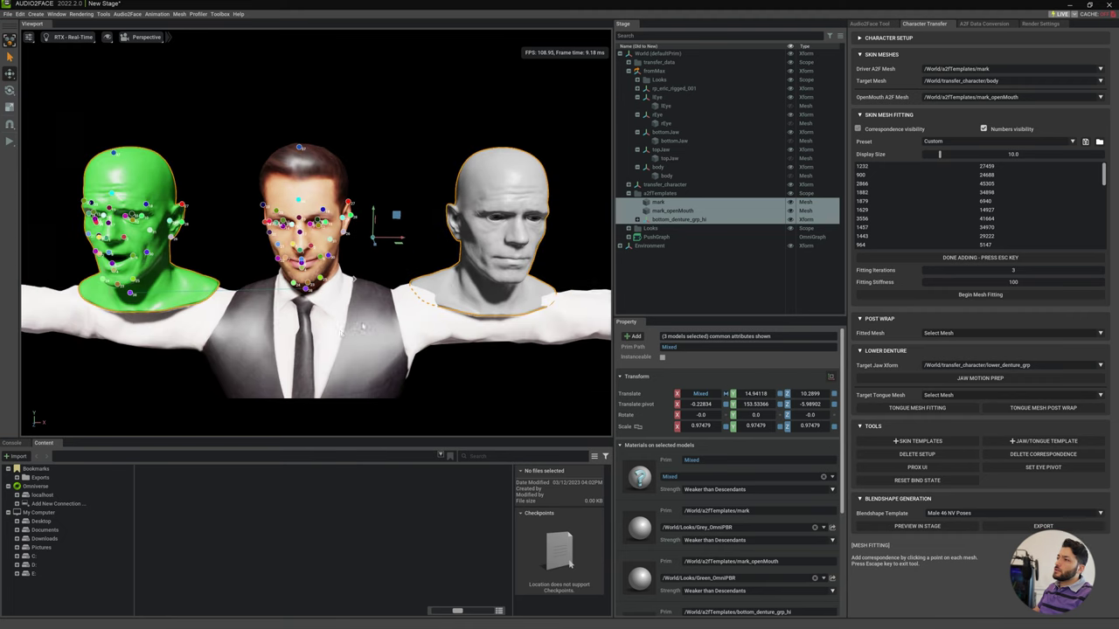
pyautogui.scroll(1, 311, 290)
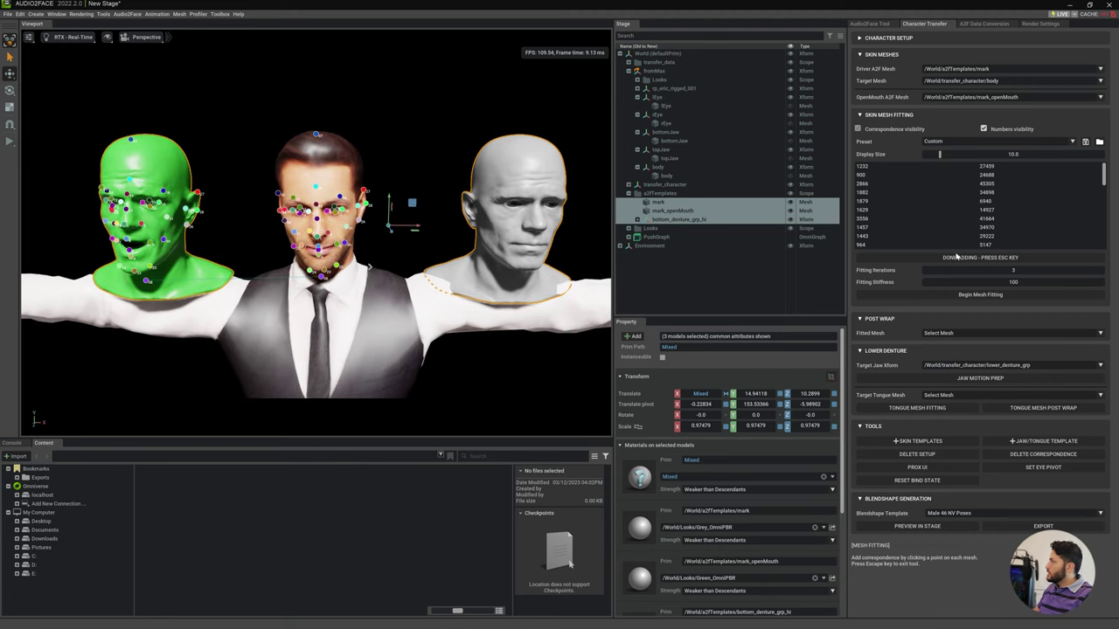
# Finish adding points and run mesh fitting to create the body_fitted mesh.
pyautogui.press('Escape')
pyautogui.click(979, 295)
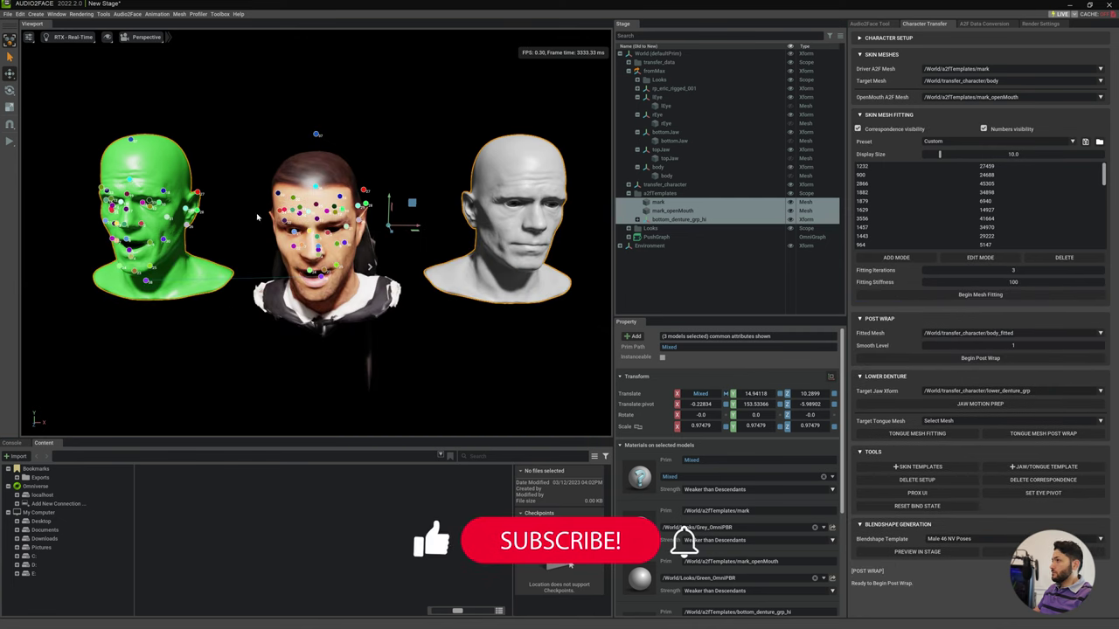
pyautogui.scroll(5, 389, 297)
pyautogui.moveTo(389, 297)
pyautogui.keyDown('alt'); pyautogui.mouseDown()
pyautogui.moveTo(385, 274)
pyautogui.moveTo(329, 251)
pyautogui.moveTo(298, 267)
pyautogui.moveTo(315, 263)
pyautogui.mouseUp(); pyautogui.keyUp('alt')
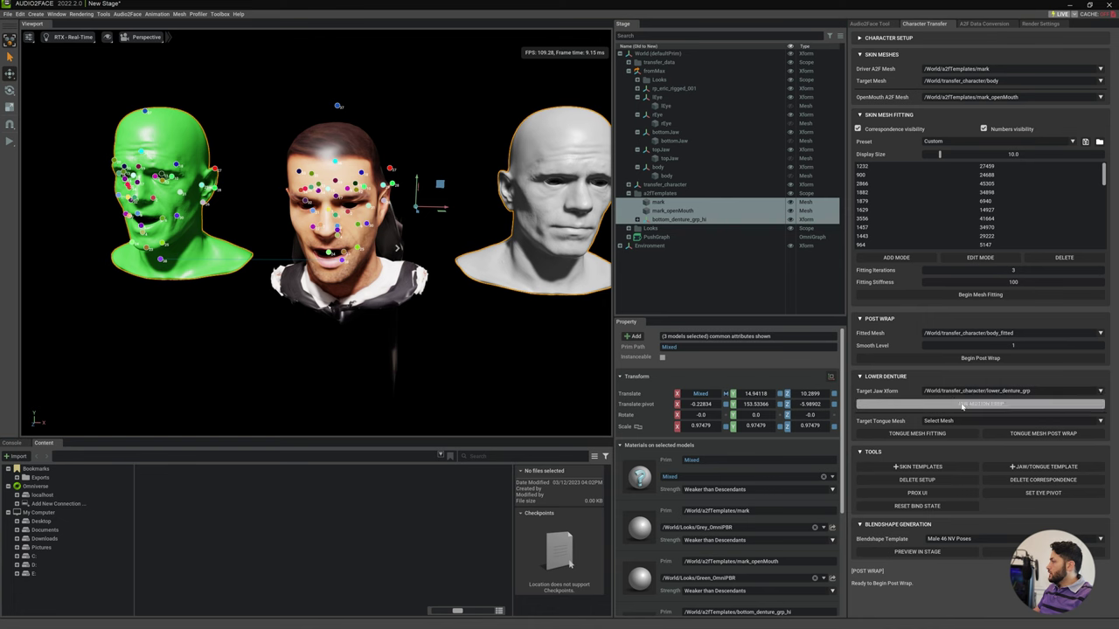
# Run Begin Post Wrap on body_fitted and check the restored full character.
pyautogui.click(976, 360)
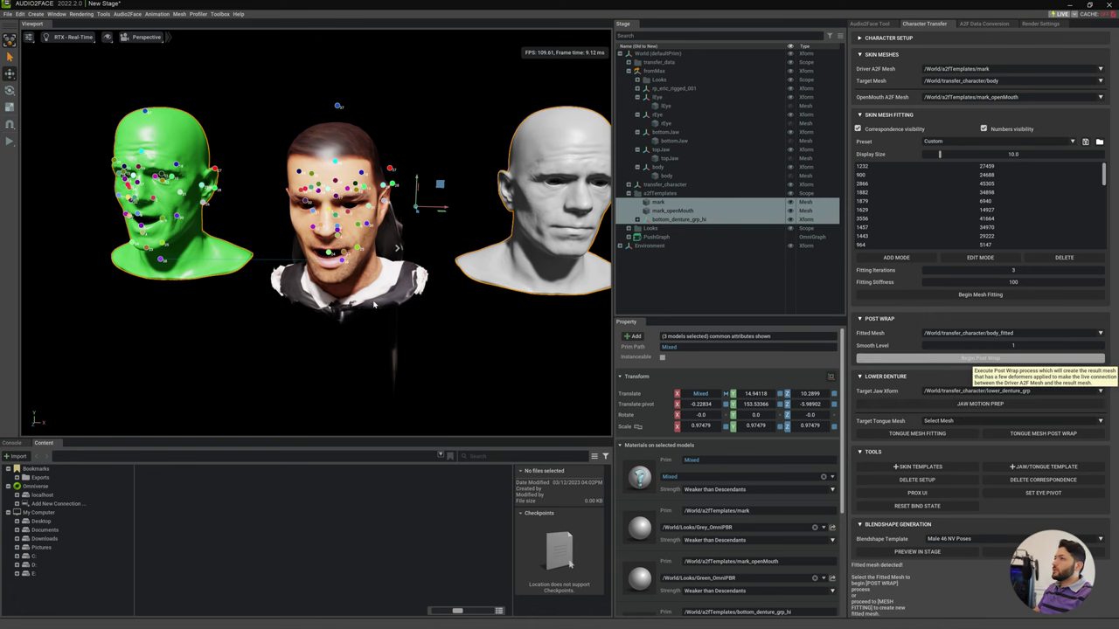
pyautogui.keyDown('alt'); pyautogui.moveTo(377, 289); pyautogui.dragTo(355, 287); pyautogui.keyUp('alt')
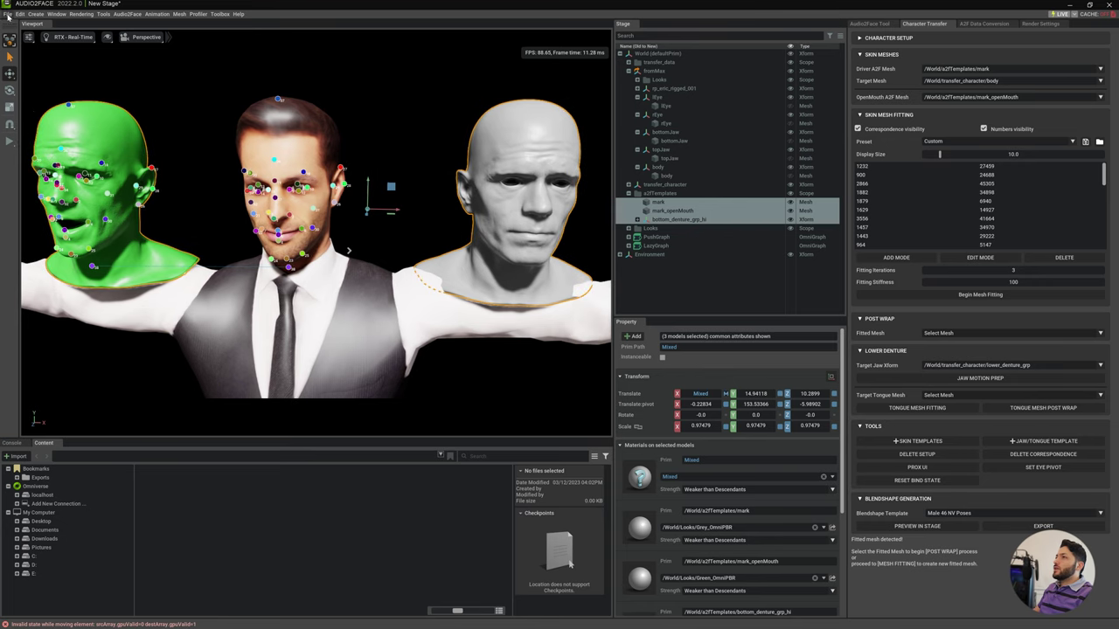
pyautogui.click(7, 14)
# Save the Audio2Face project as A2FProject.usd in the Desktop Rapper folder.
pyautogui.click(22, 110)
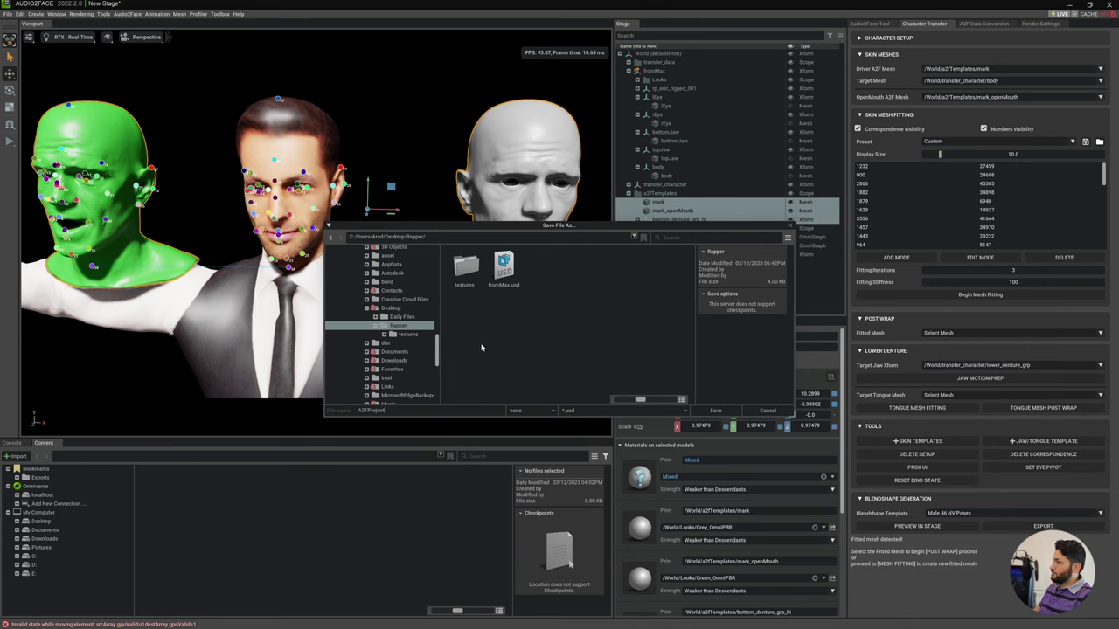
pyautogui.click(715, 410)
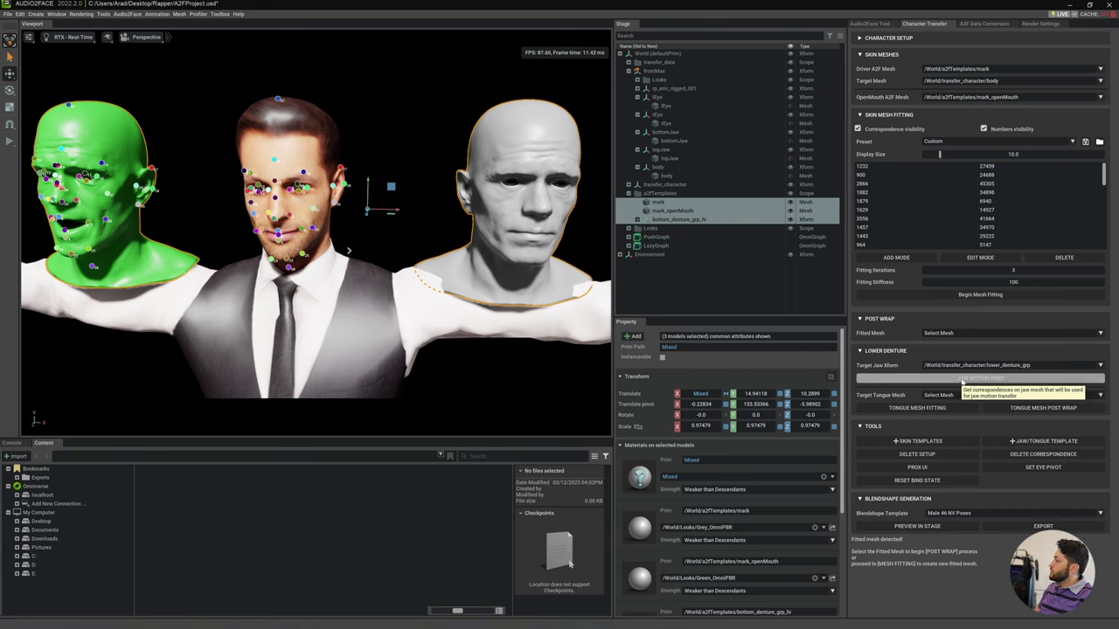
# Run Jaw Motion Prep, then attach a Full-Face Core A2F pipeline to the grey mark head.
pyautogui.click(962, 379)
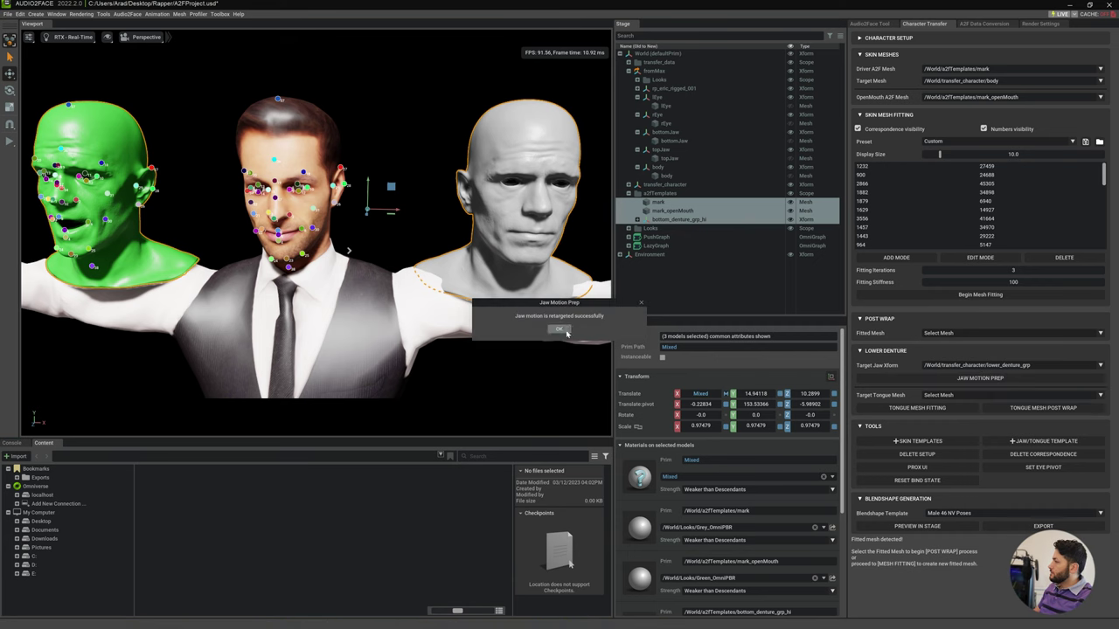
pyautogui.click(560, 331)
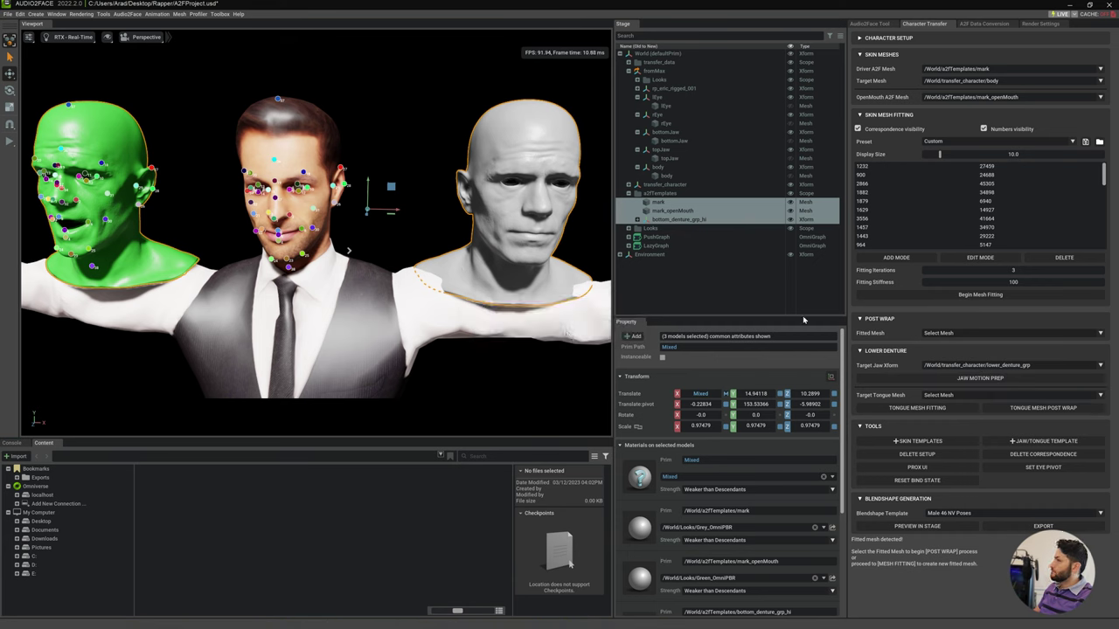
pyautogui.click(568, 150)
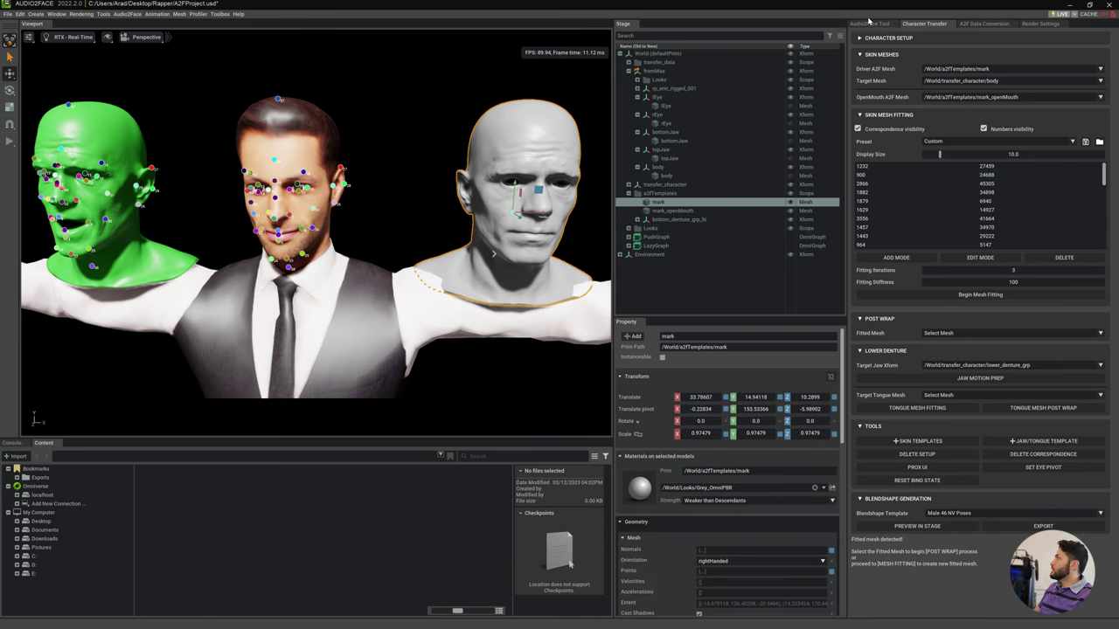
pyautogui.click(869, 22)
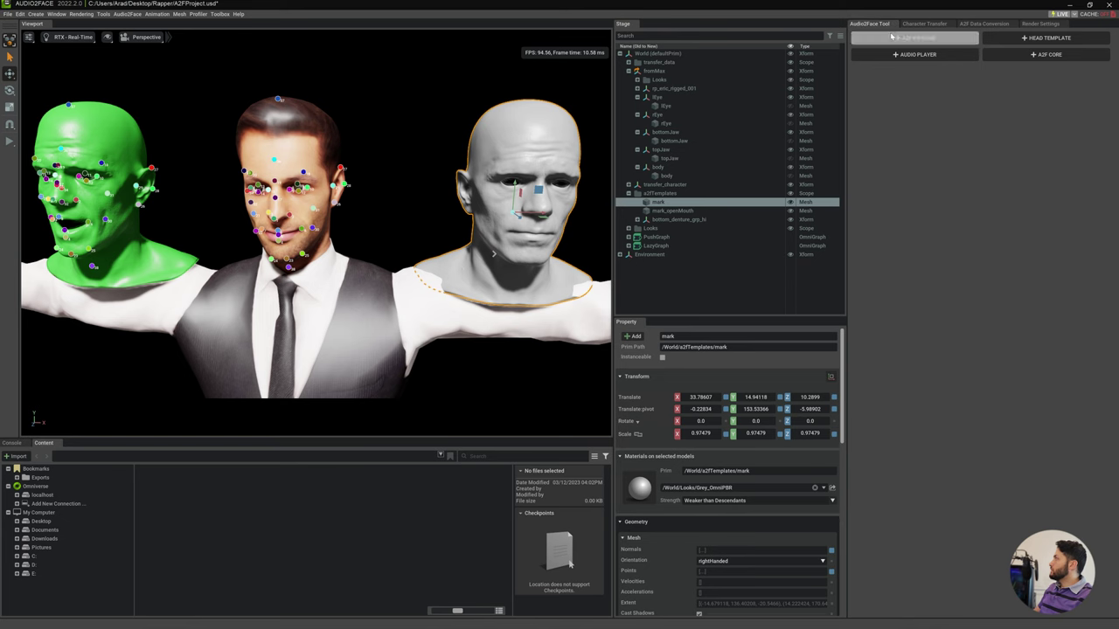
pyautogui.click(918, 39)
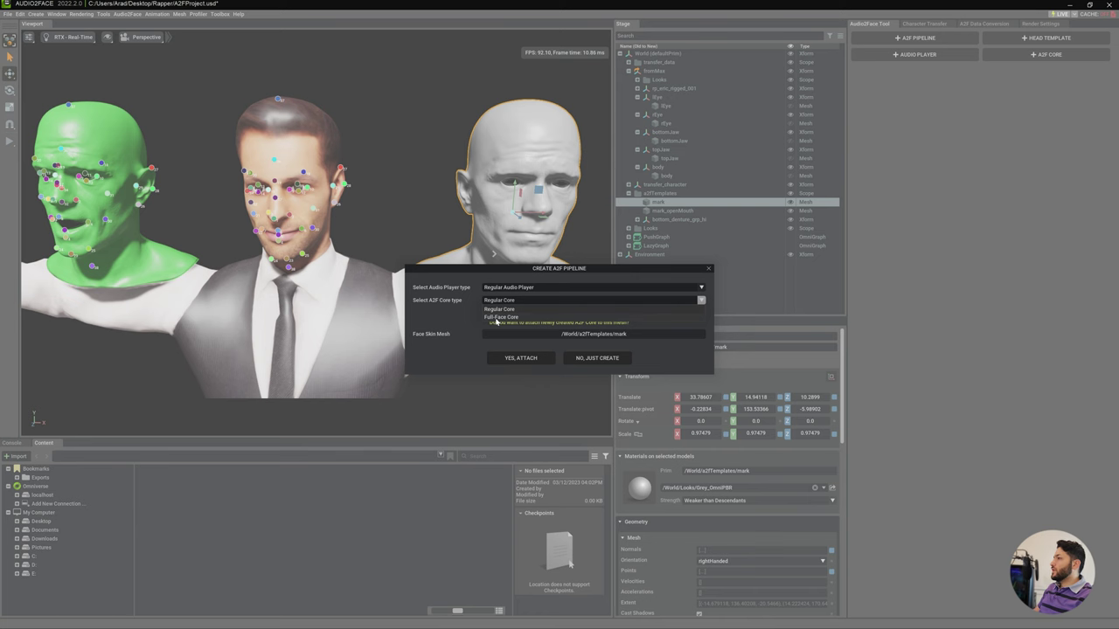
pyautogui.click(496, 317)
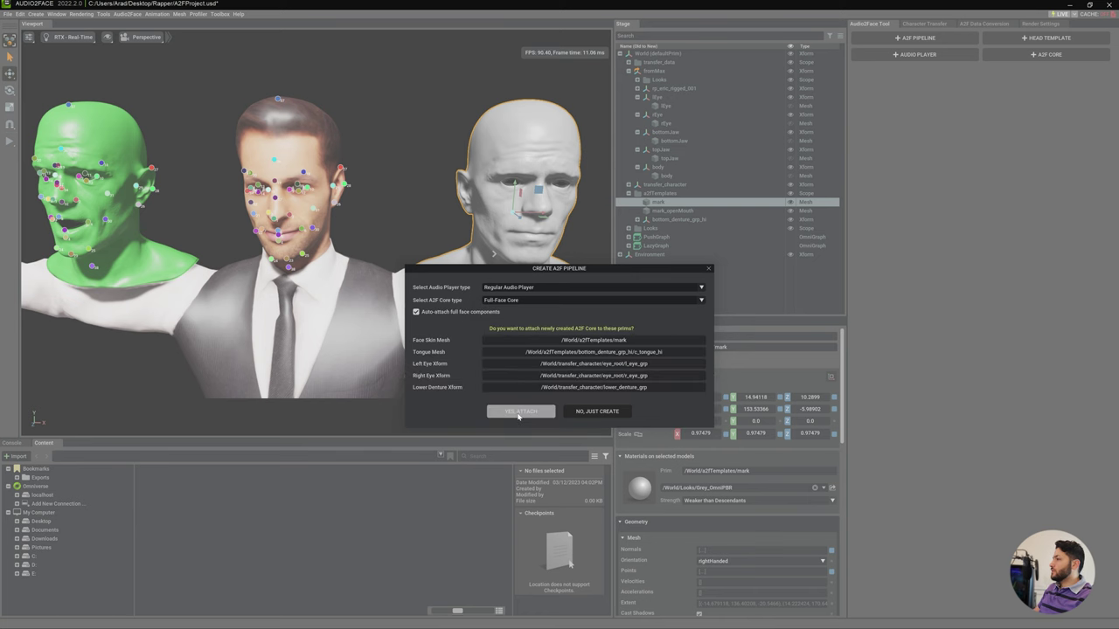
pyautogui.click(518, 413)
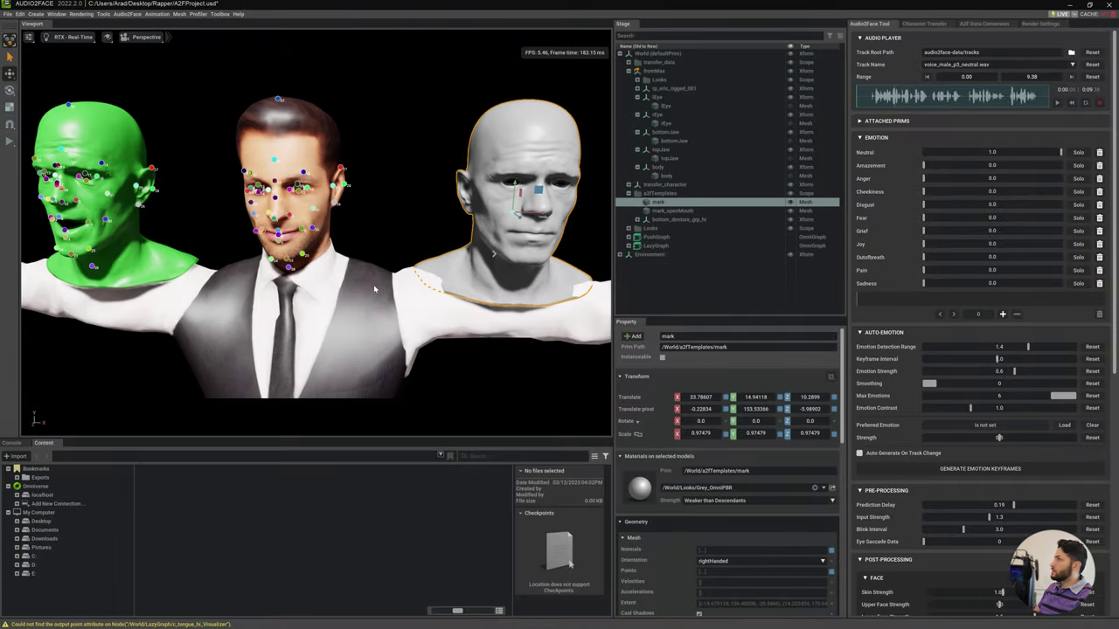
# Frame, zoom and orbit to watch the marked face lip-sync at a three-quarter angle.
pyautogui.scroll(3, 371, 287)
pyautogui.scroll(2, 372, 287)
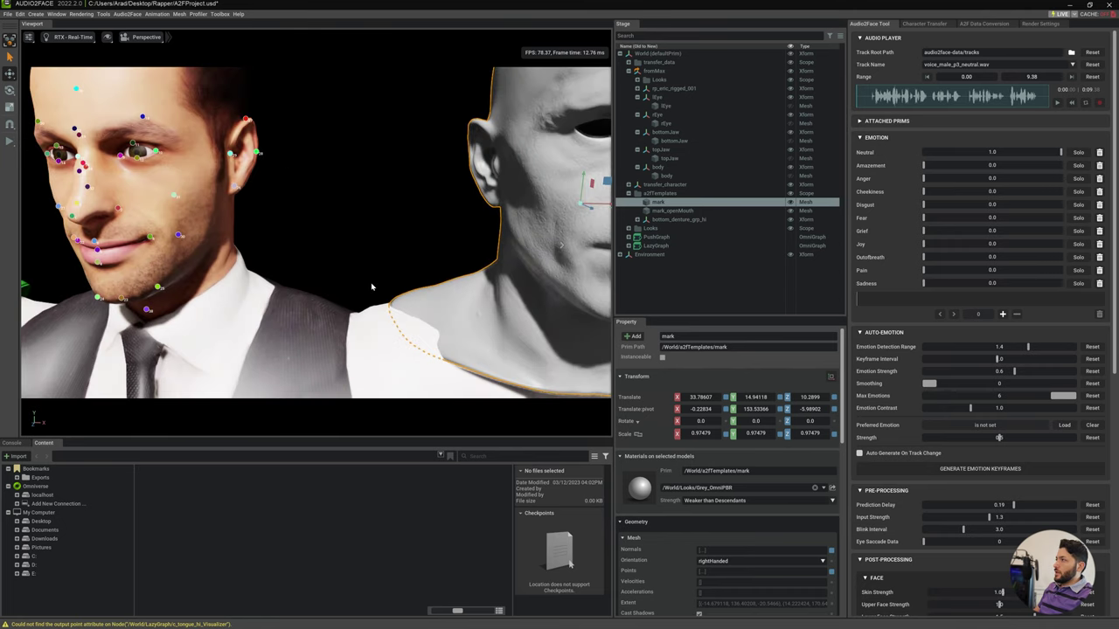
pyautogui.scroll(-5, 372, 287)
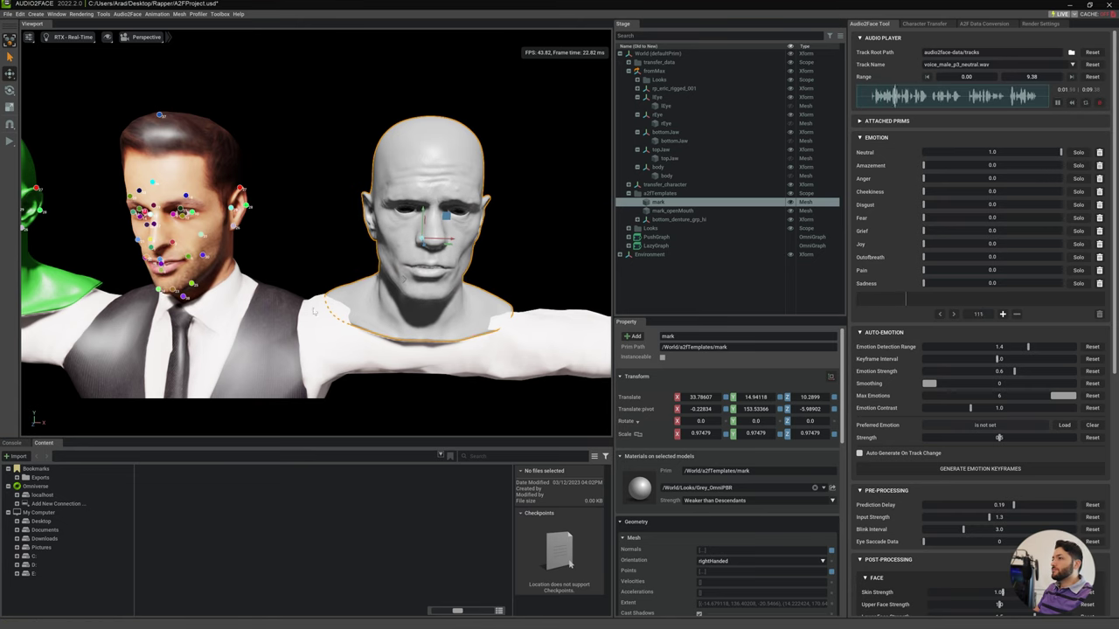
pyautogui.scroll(5, 246, 304)
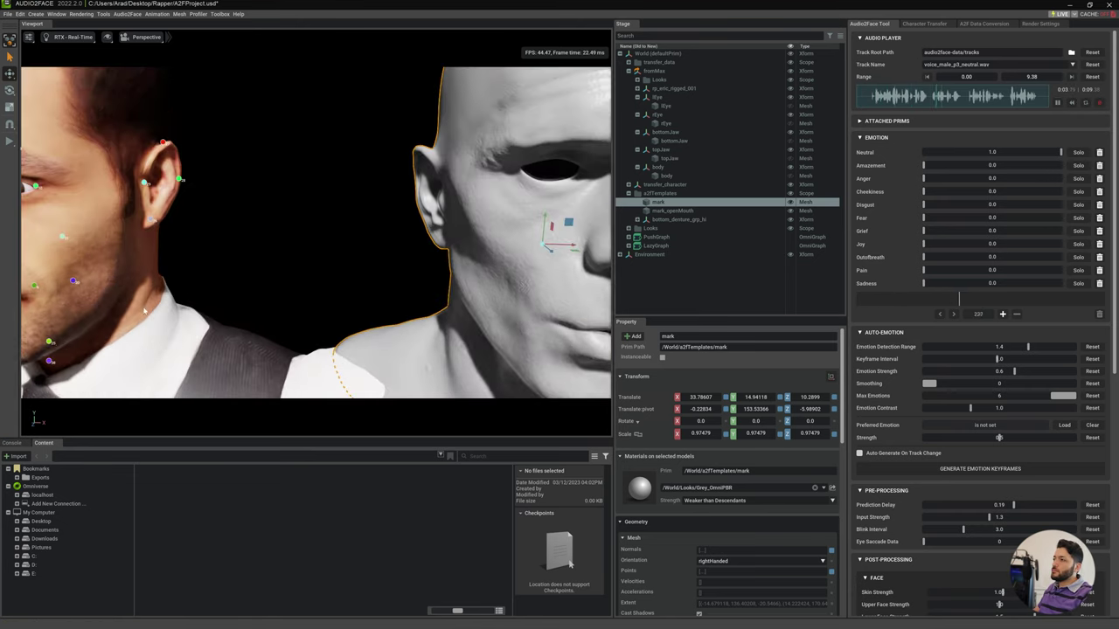
pyautogui.press('f')
pyautogui.scroll(3, 434, 318)
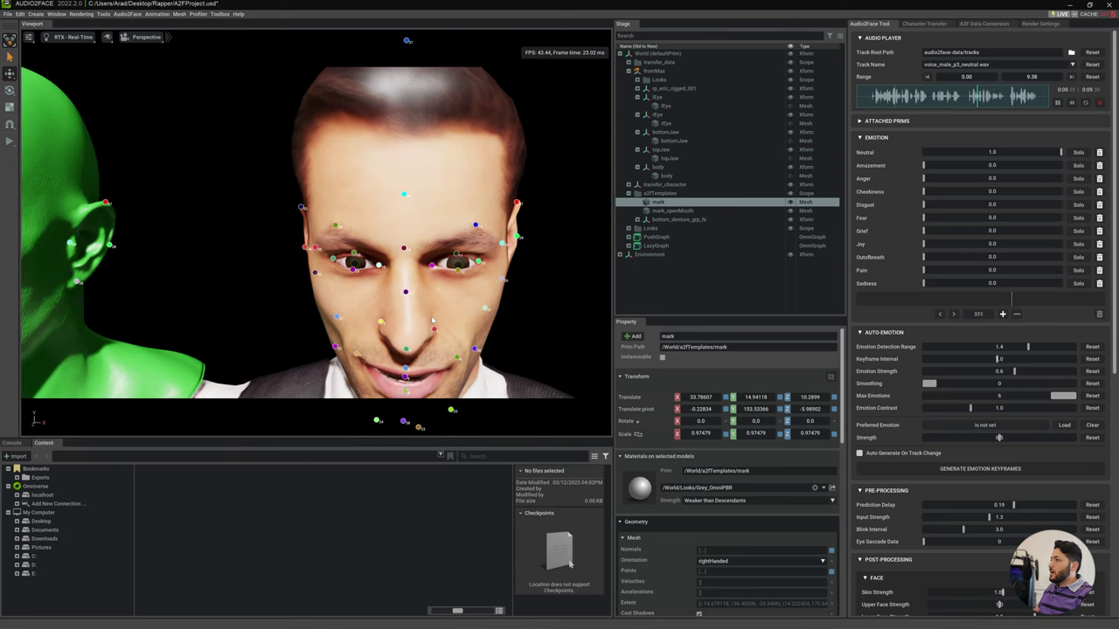
pyautogui.scroll(5, 434, 318)
pyautogui.scroll(-5, 434, 319)
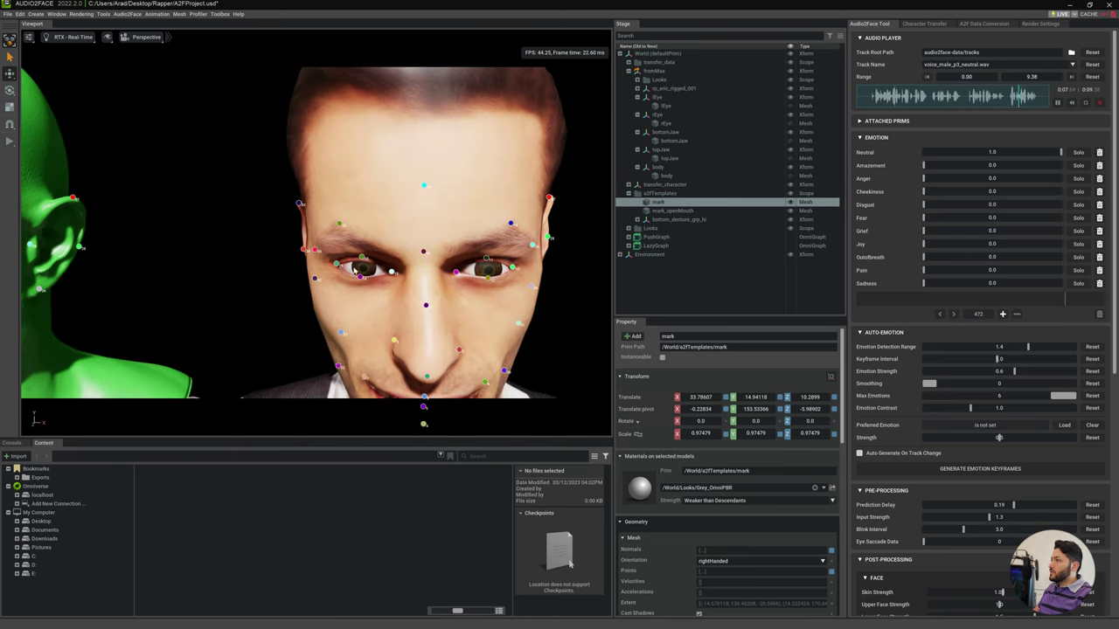
pyautogui.keyDown('alt'); pyautogui.moveTo(513, 338); pyautogui.dragTo(651, 198); pyautogui.keyUp('alt')
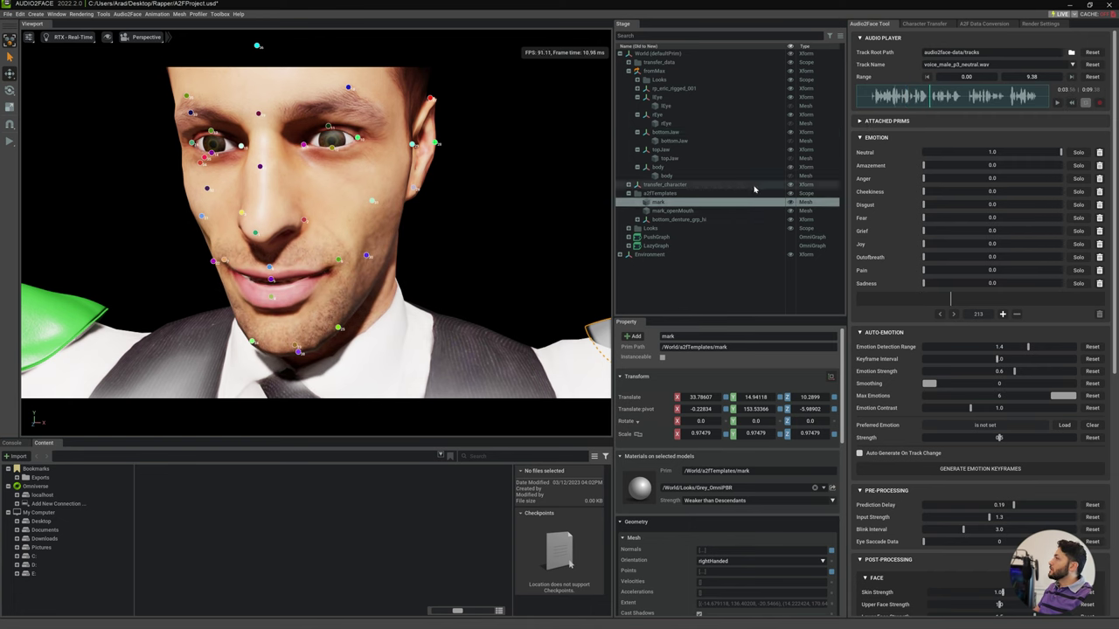
# Hide body_result under transfer_character, stop the audio, then make body_result visible again.
pyautogui.click(628, 185)
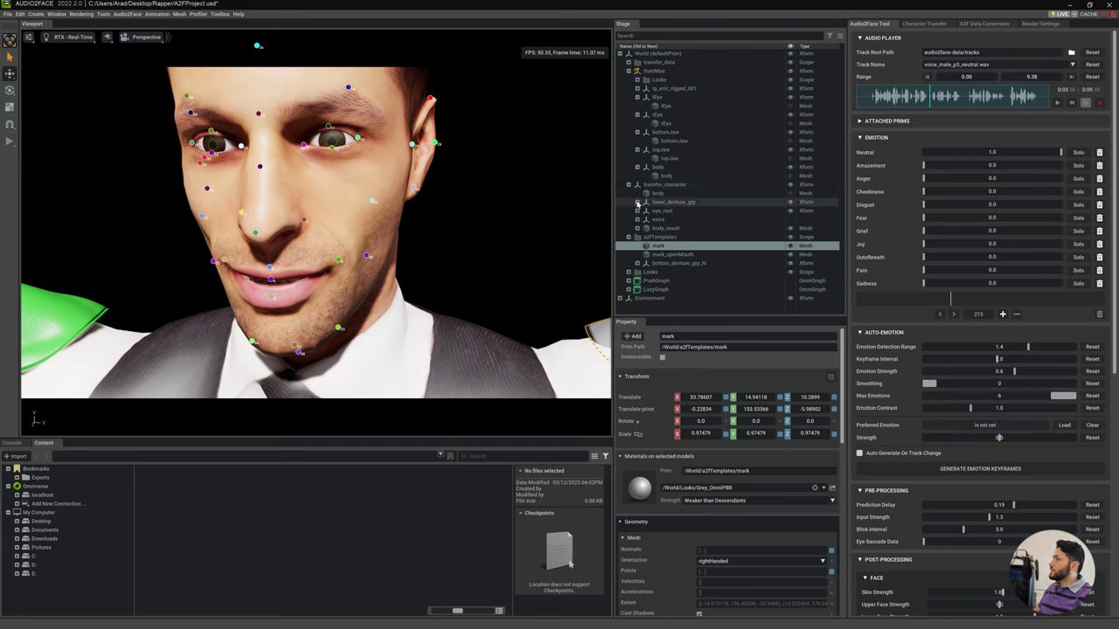
pyautogui.click(637, 202)
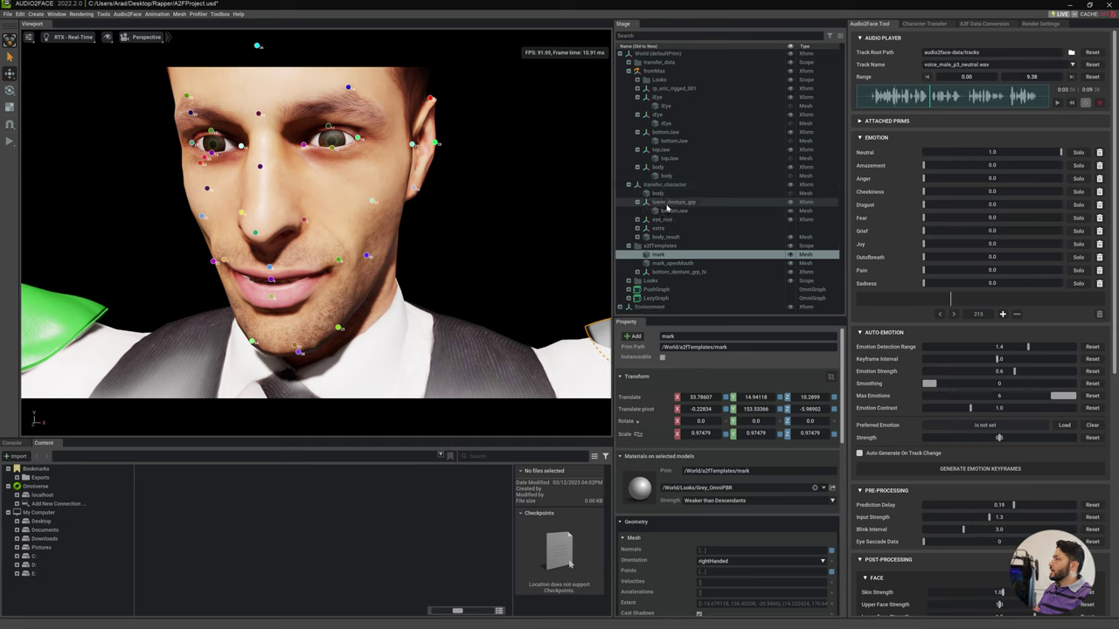
pyautogui.click(637, 202)
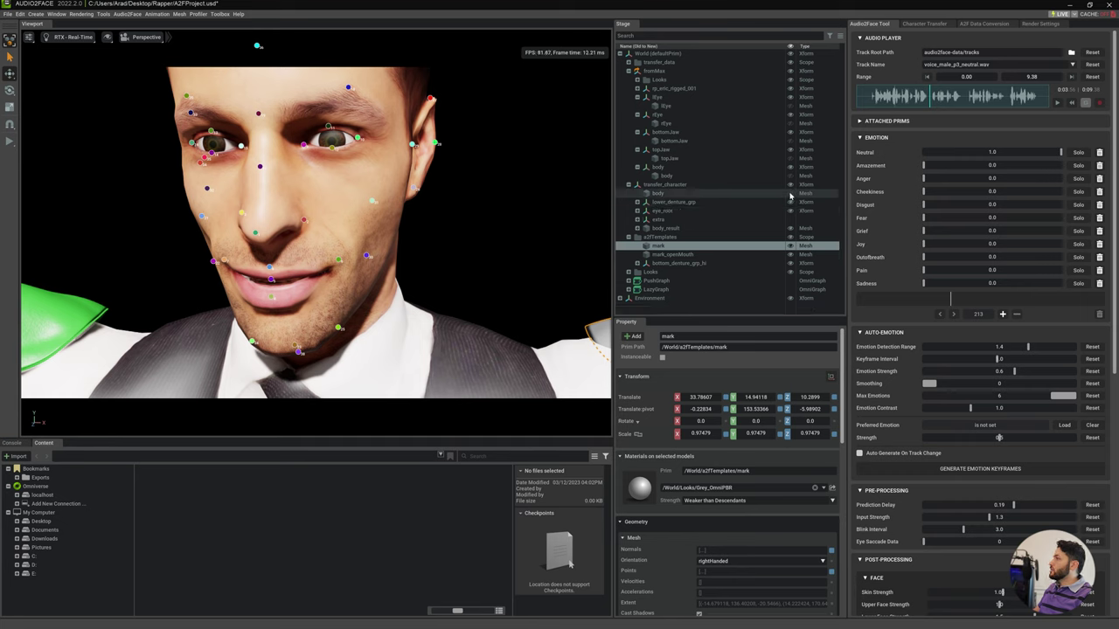
pyautogui.click(791, 229)
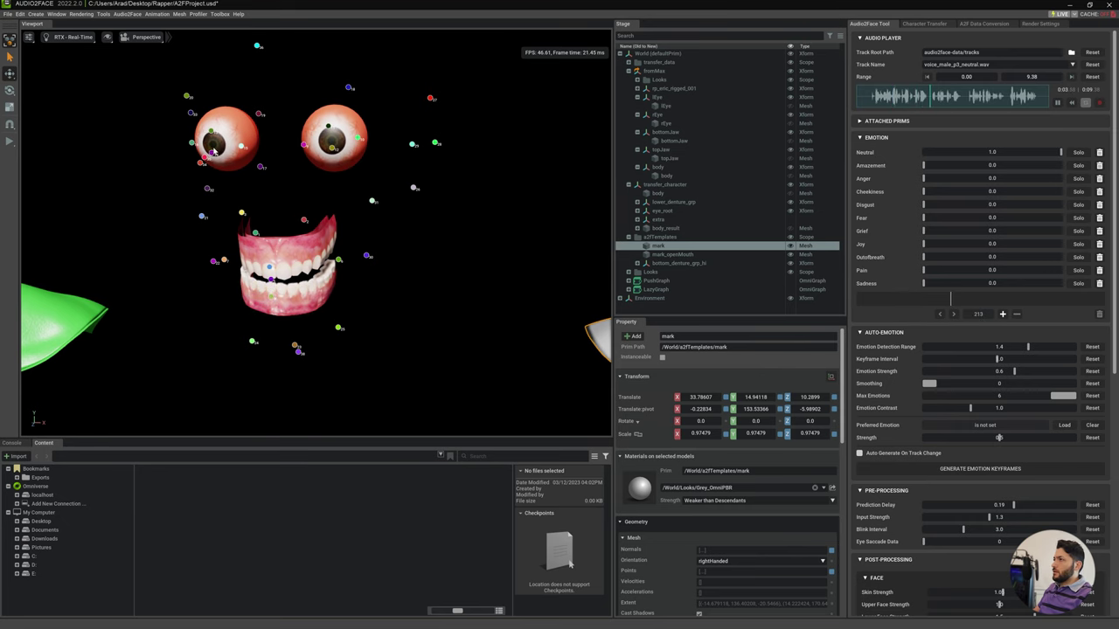
pyautogui.click(1058, 103)
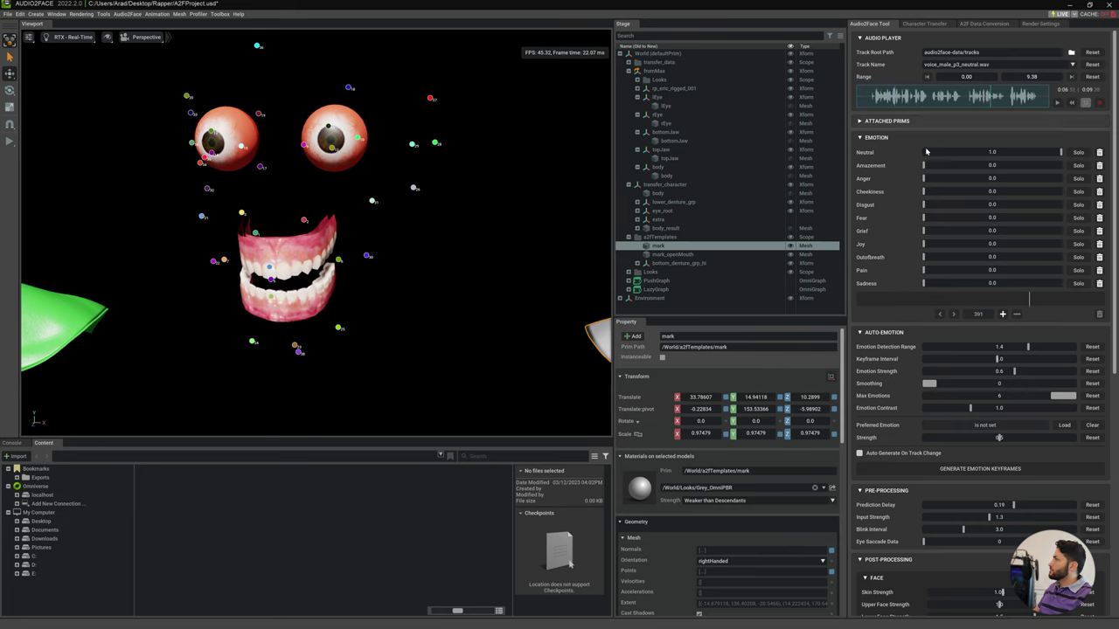
pyautogui.click(792, 237)
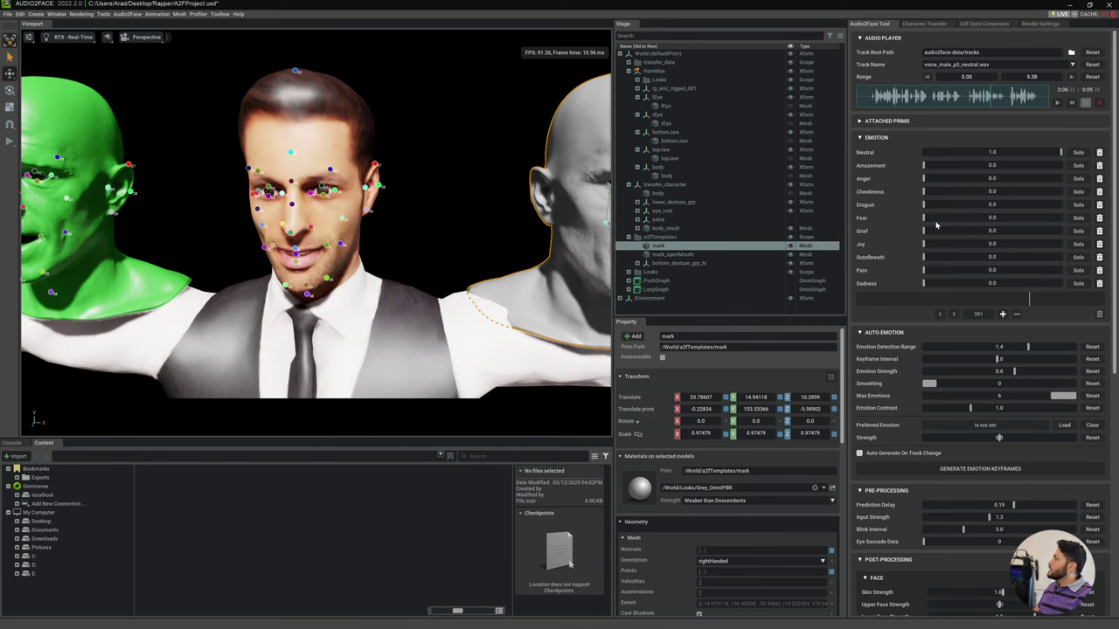
# Push Fear to full strength, then reset Fear and Pain to 0.
pyautogui.moveTo(927, 222); pyautogui.dragTo(1111, 230)
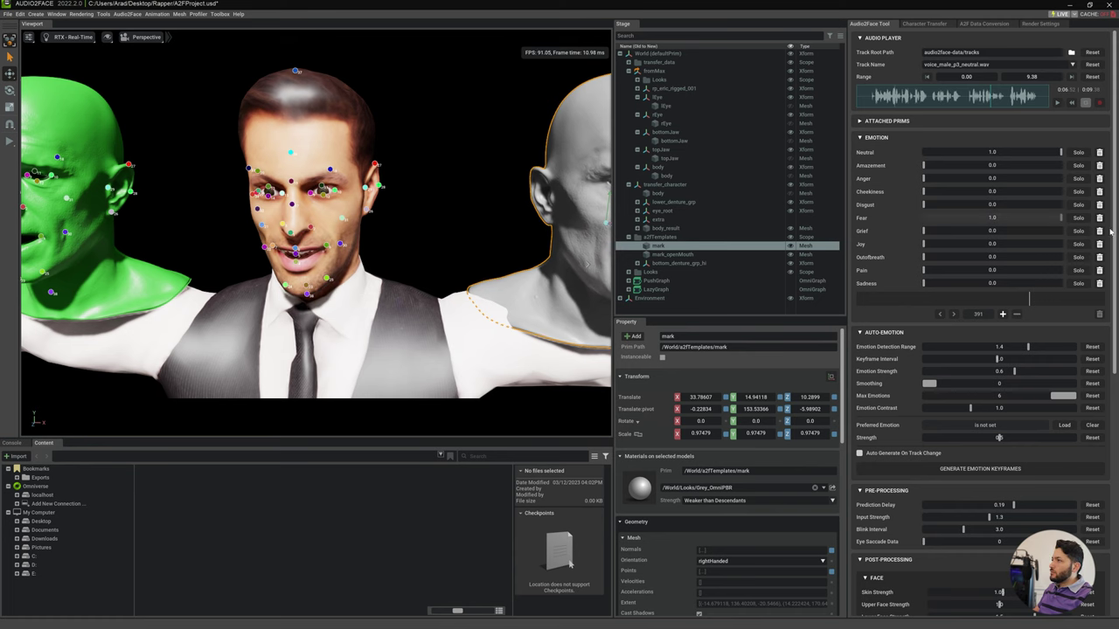
pyautogui.moveTo(951, 231)
pyautogui.mouseDown()
pyautogui.moveTo(931, 272)
pyautogui.moveTo(1063, 272)
pyautogui.mouseUp()
pyautogui.moveTo(886, 265)
pyautogui.mouseDown()
pyautogui.moveTo(952, 288)
pyautogui.moveTo(720, 284)
pyautogui.mouseUp()
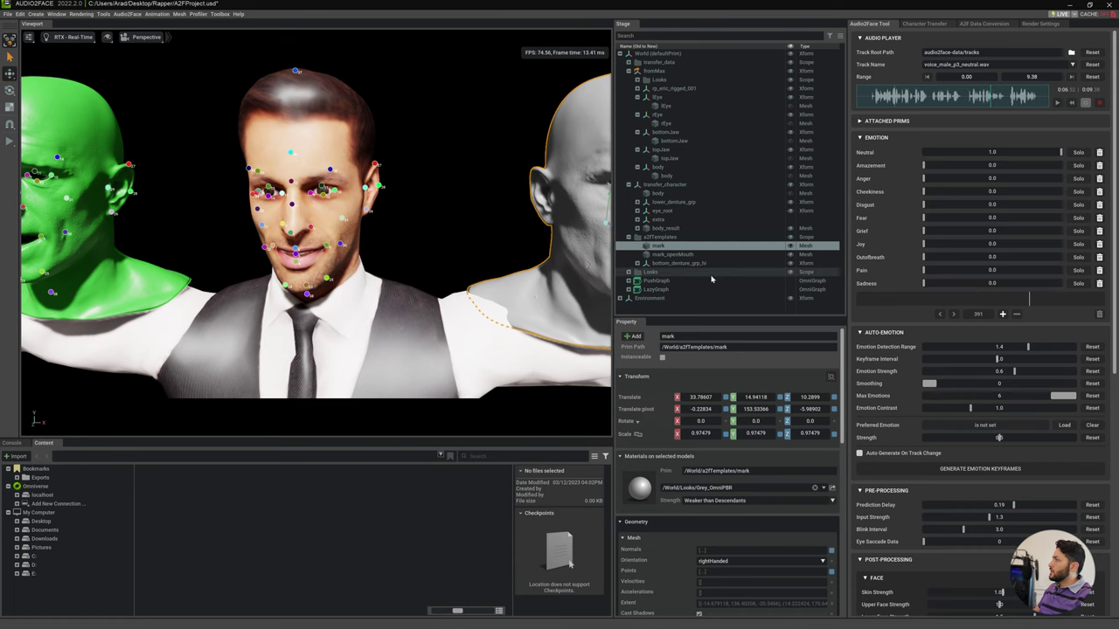
# Frame the grey mark head and generate emotion keyframes from the voice track.
pyautogui.press('f')
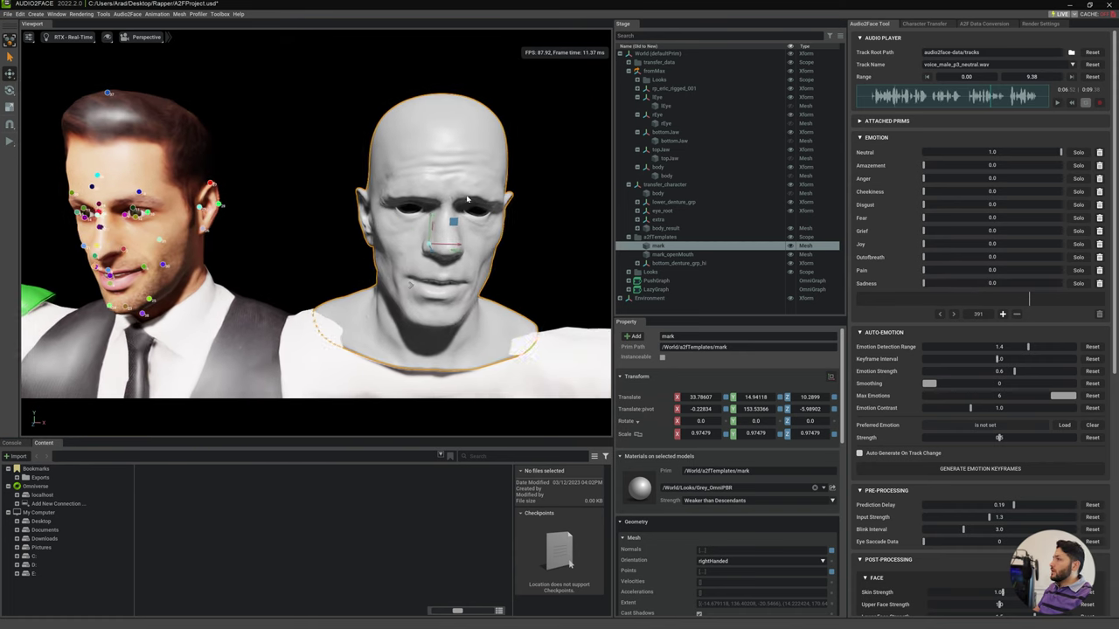
pyautogui.scroll(-1, 930, 278)
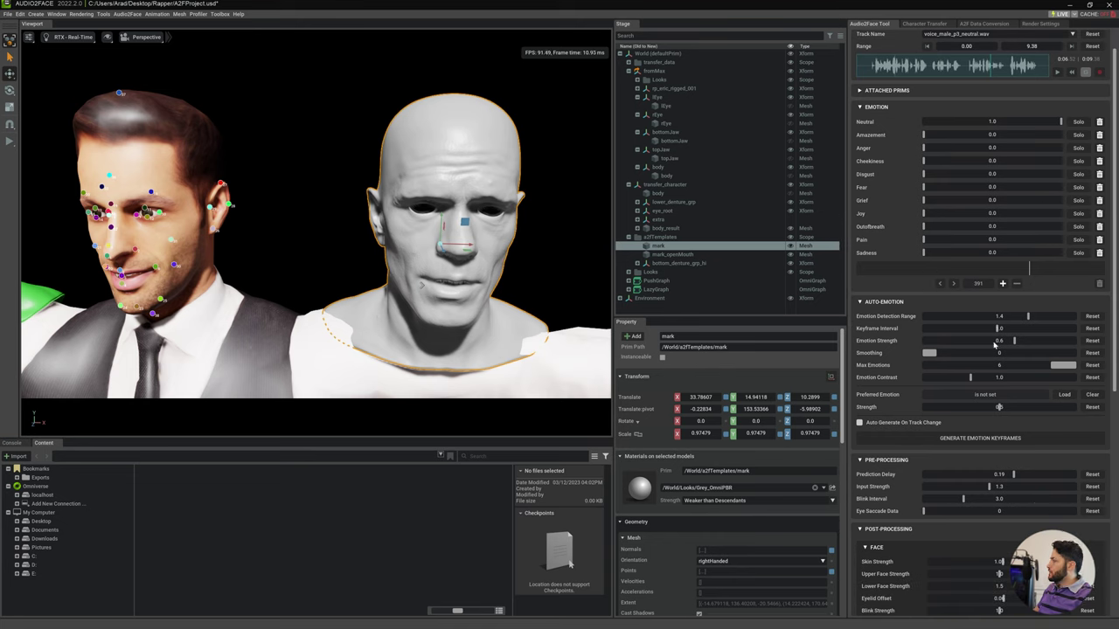
pyautogui.click(953, 439)
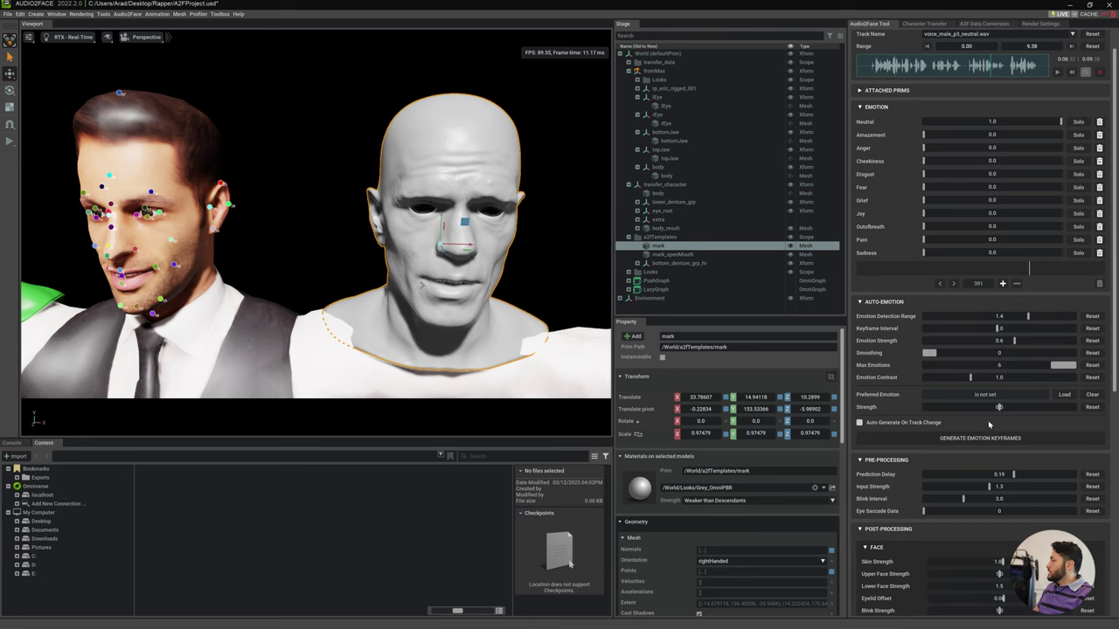
pyautogui.click(969, 441)
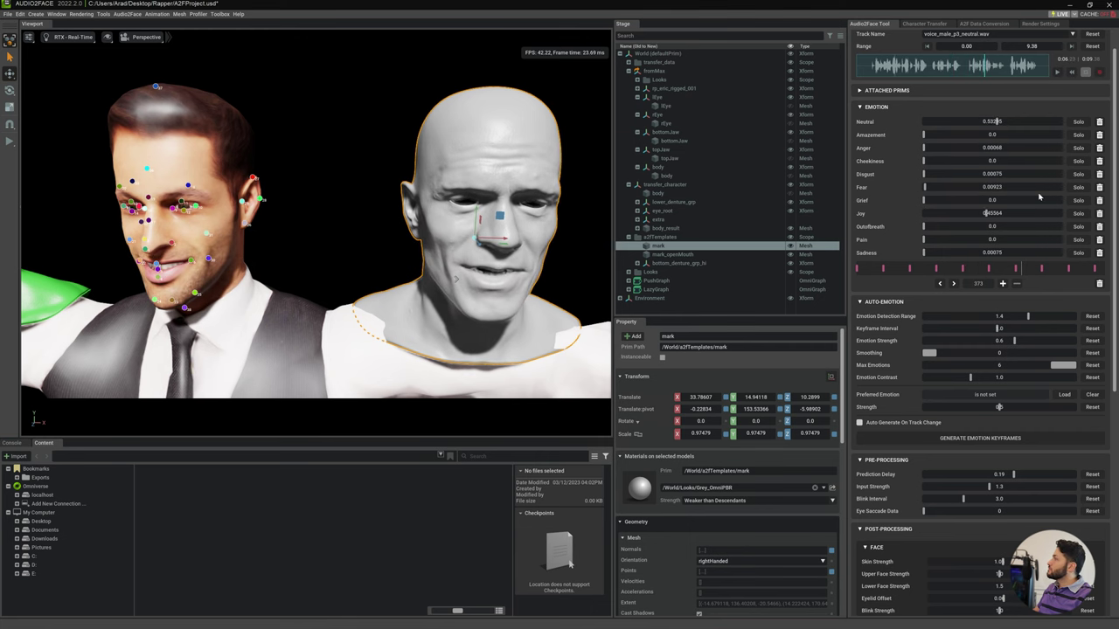
# Set Eye Saccade Data to 317 and Blink Interval to about 1.98.
pyautogui.scroll(2, 1041, 192)
pyautogui.scroll(-3, 1006, 314)
pyautogui.scroll(-4, 962, 447)
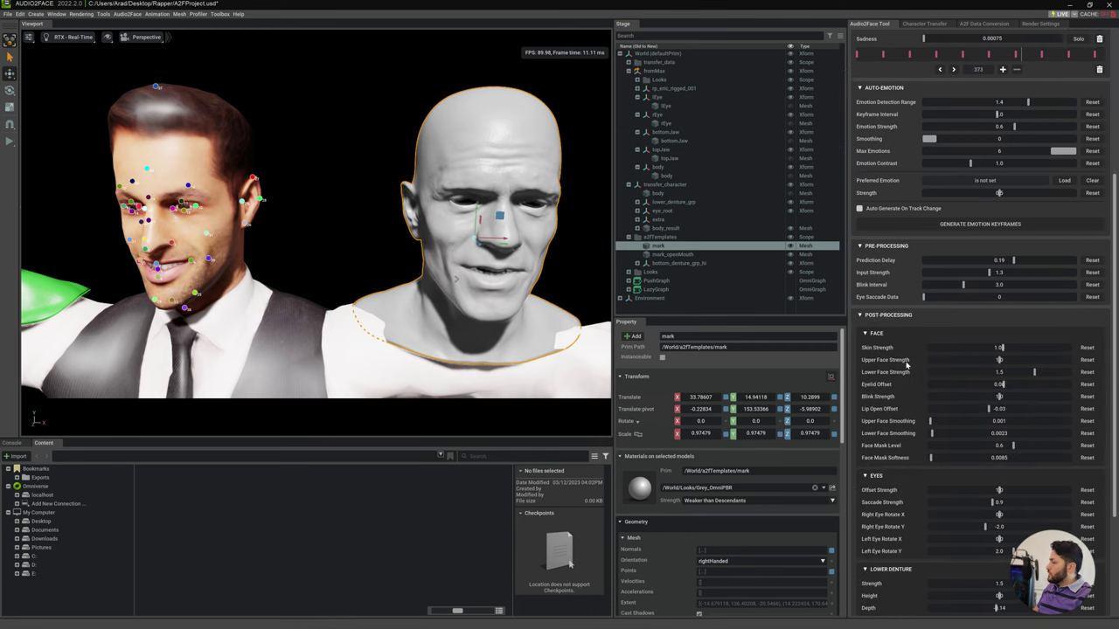
pyautogui.scroll(-2, 912, 449)
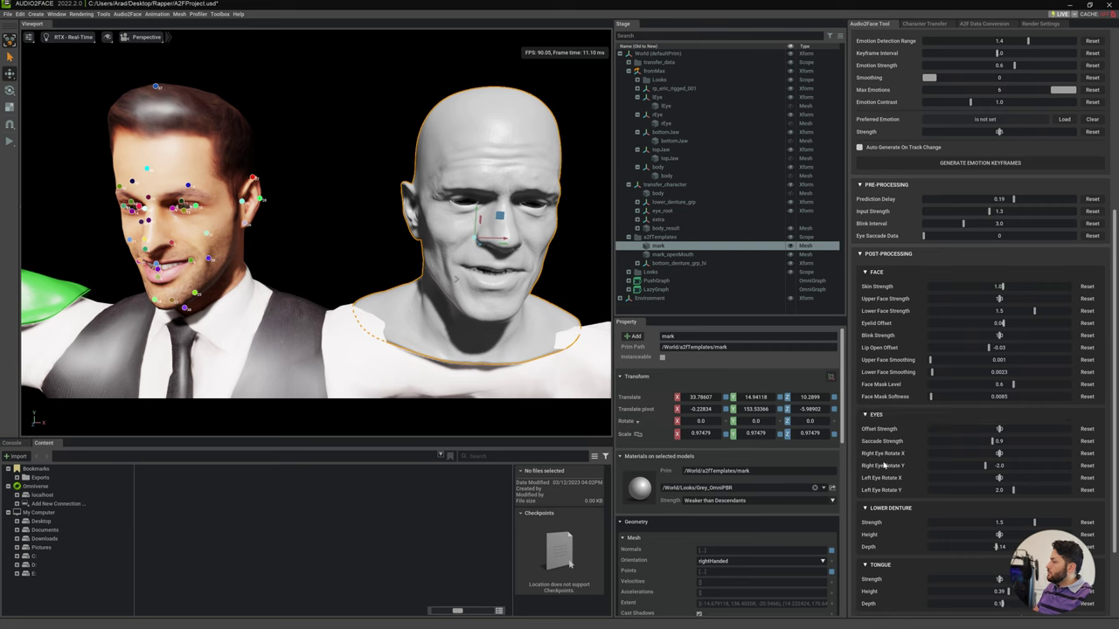
pyautogui.scroll(-1, 910, 454)
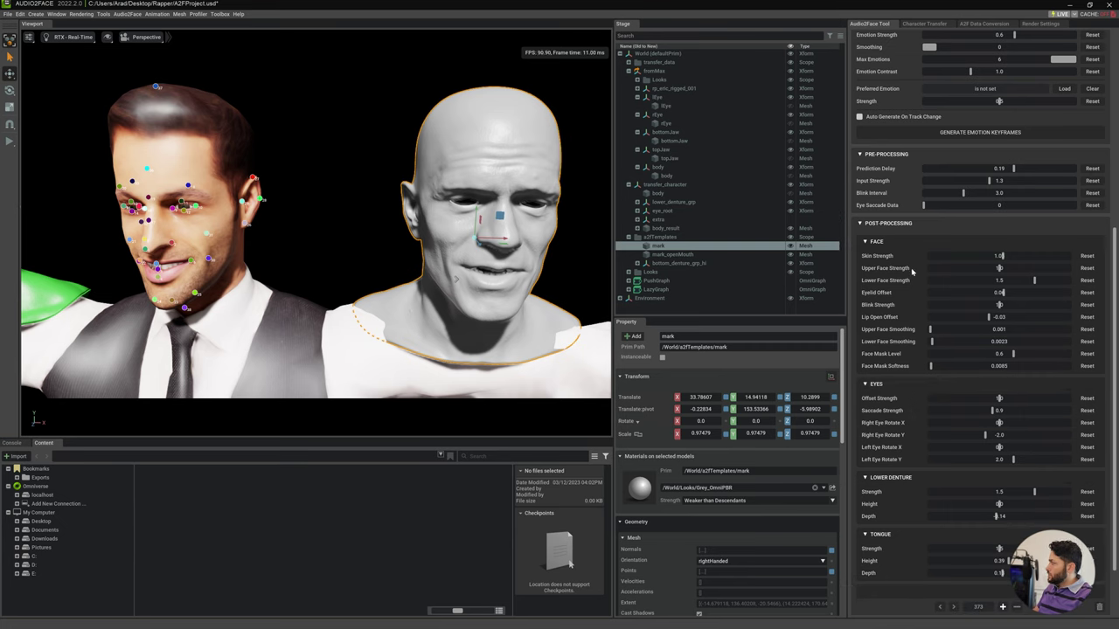
pyautogui.scroll(1, 917, 244)
pyautogui.moveTo(923, 237); pyautogui.dragTo(932, 238)
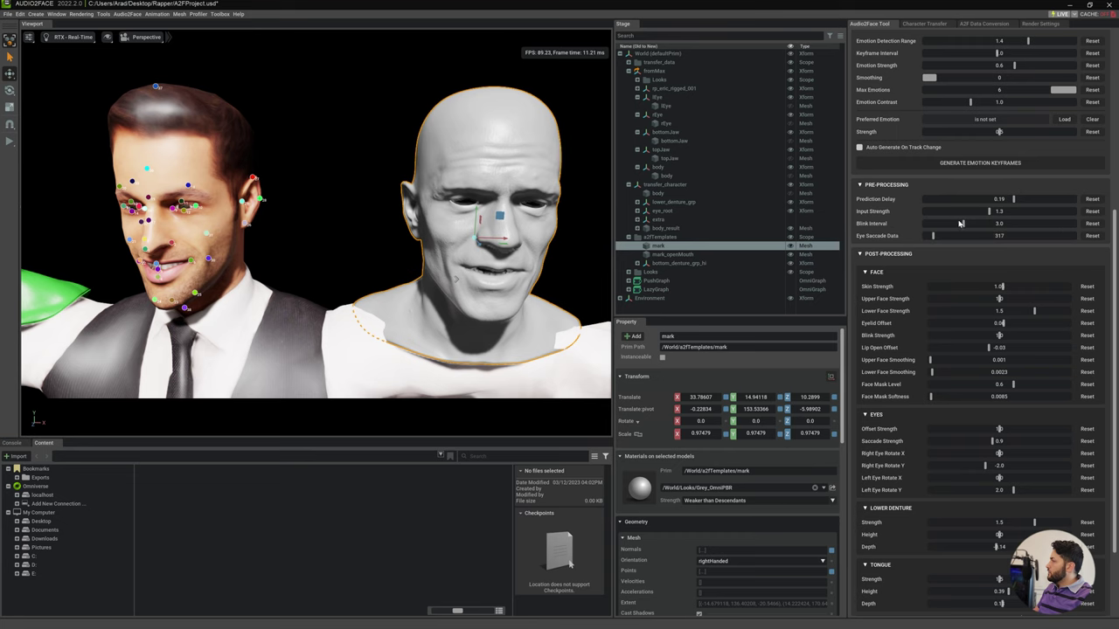
pyautogui.moveTo(963, 226); pyautogui.dragTo(952, 226)
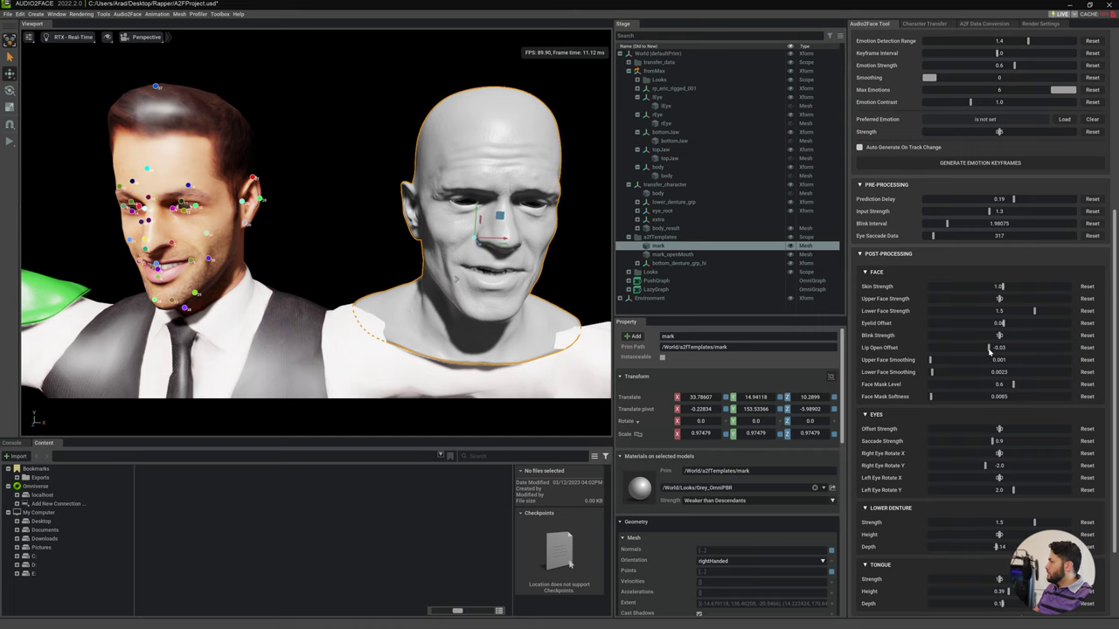
# Raise Lip Open Offset from -0.03 to about 0.019.
pyautogui.moveTo(990, 350); pyautogui.dragTo(993, 351)
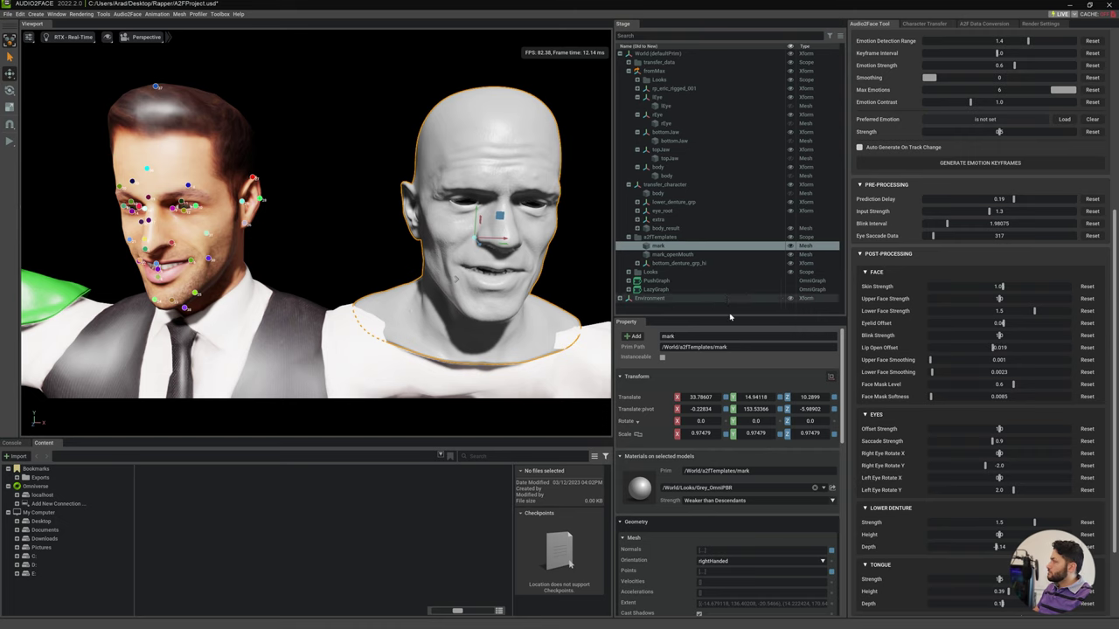
pyautogui.scroll(2, 1076, 107)
pyautogui.scroll(3, 1075, 107)
pyautogui.scroll(2, 1054, 131)
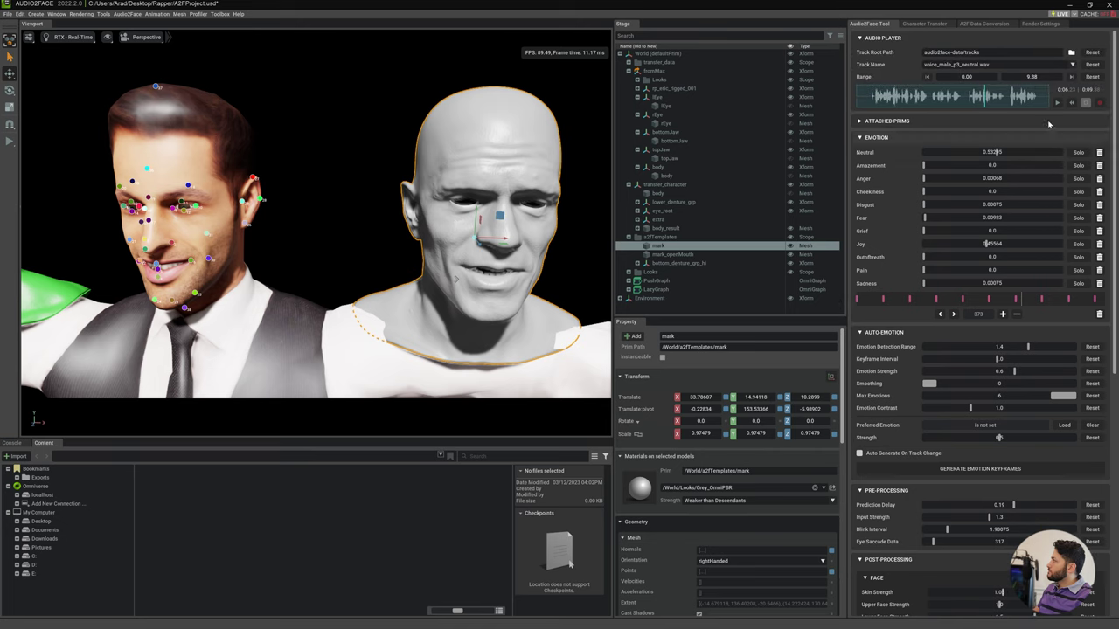
# Preview playback, then load rap_NV_Vox1_JDB.wav as the voice track.
pyautogui.click(1057, 104)
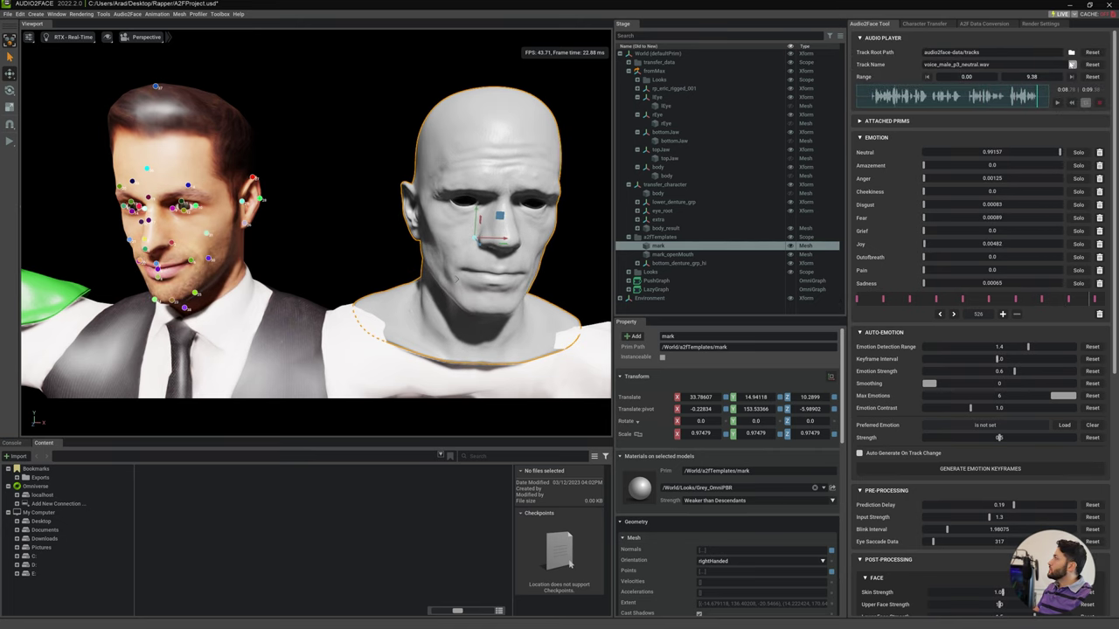
pyautogui.click(1072, 65)
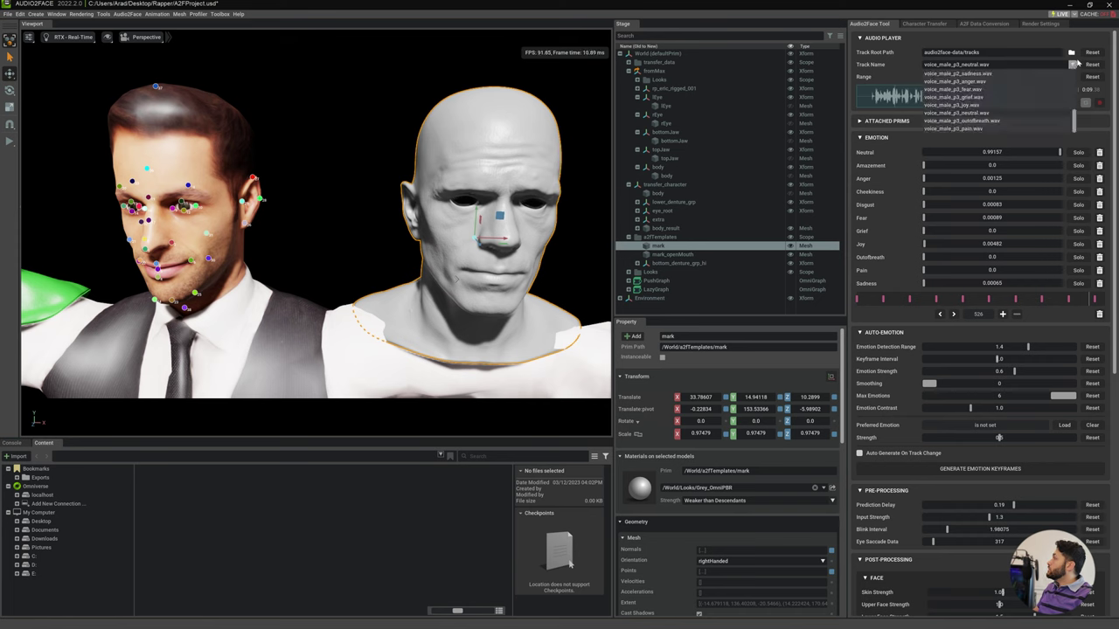
pyautogui.scroll(5, 1053, 98)
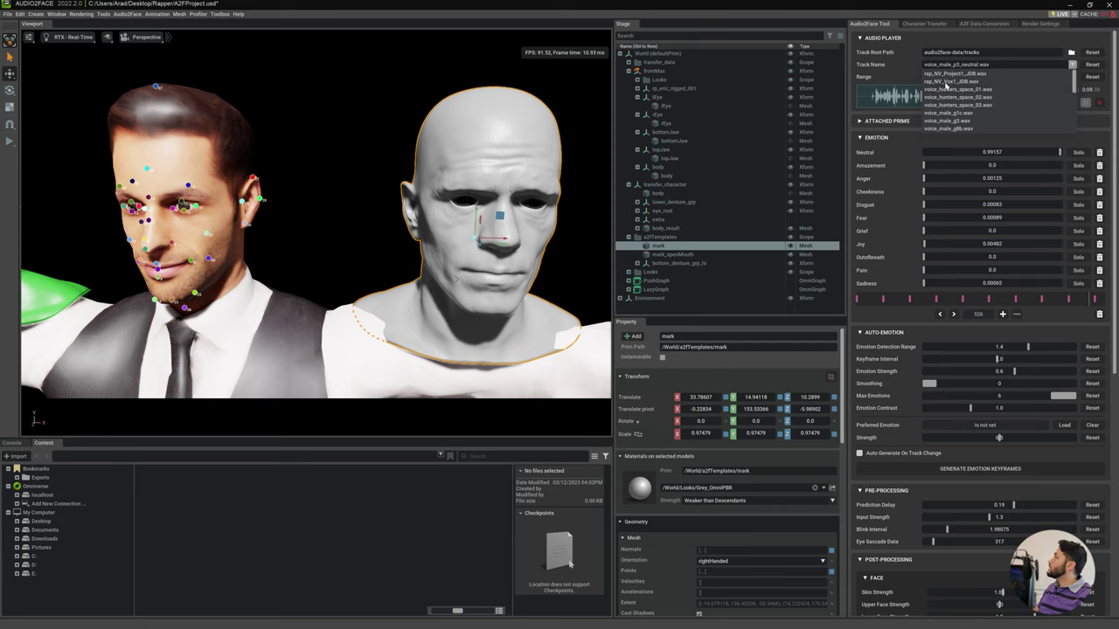
pyautogui.click(955, 82)
# Generate emotion keyframes across the rap track and play it back.
pyautogui.scroll(-3, 962, 350)
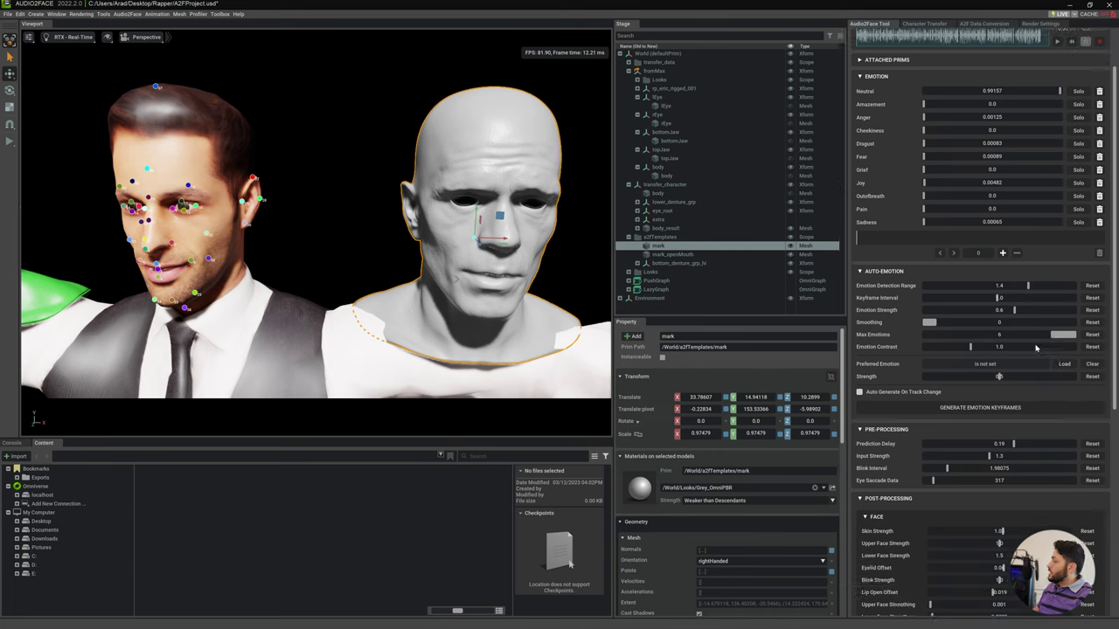
pyautogui.click(904, 349)
pyautogui.click(913, 349)
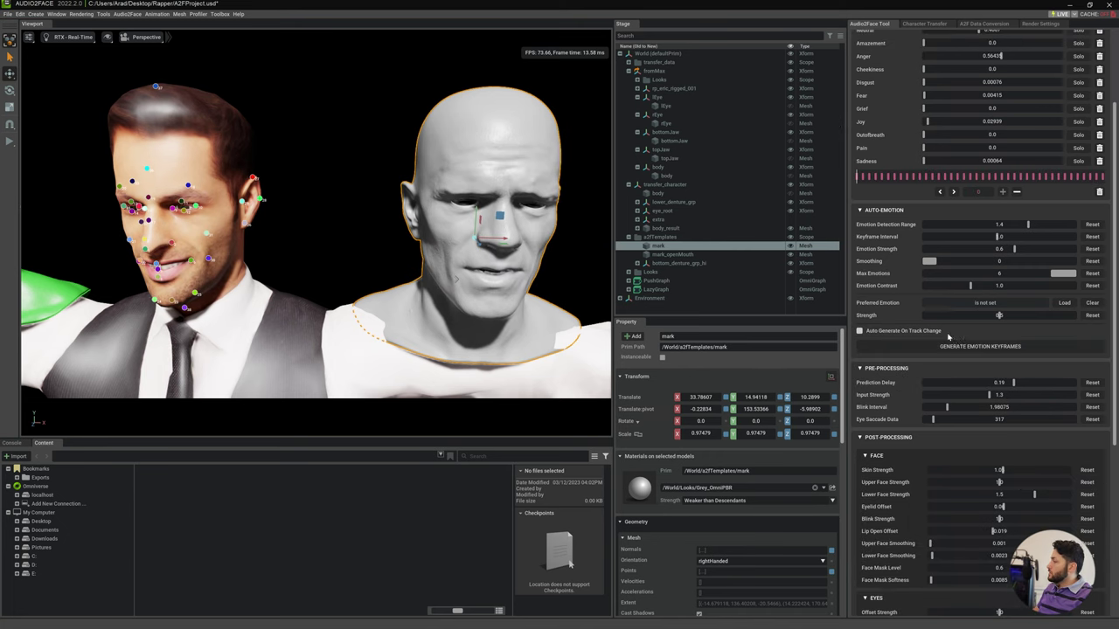
pyautogui.scroll(3, 931, 354)
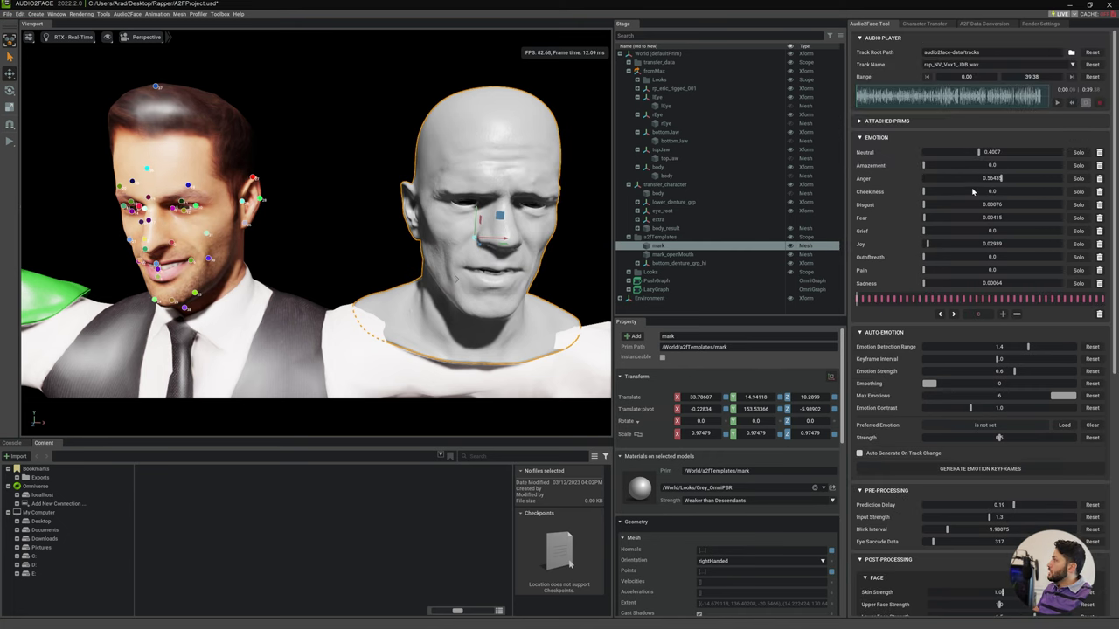
pyautogui.press('space')
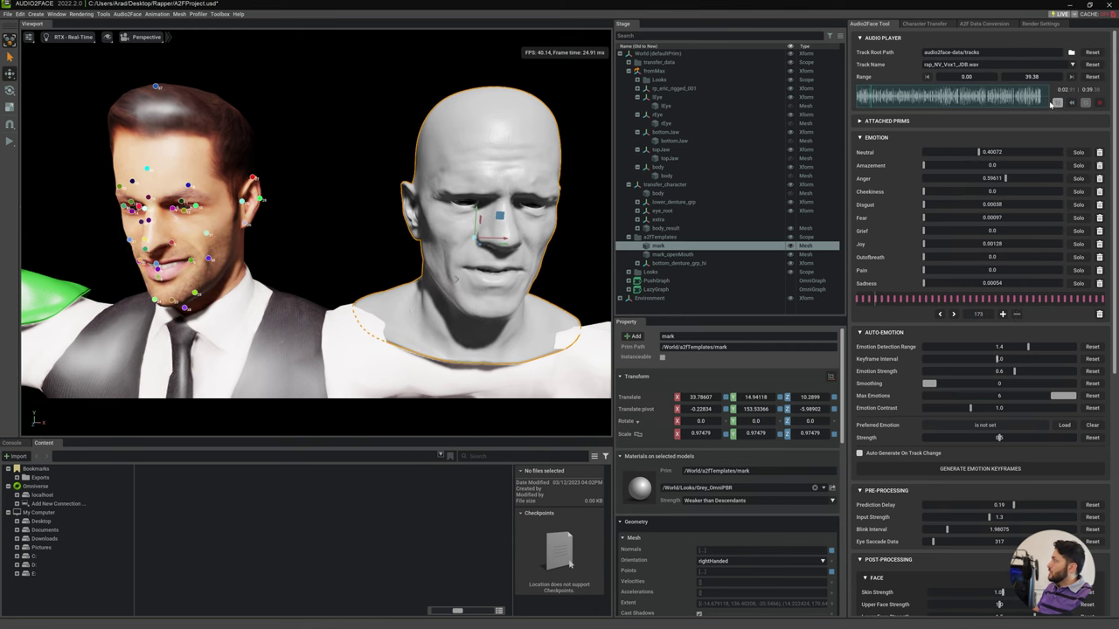
pyautogui.click(924, 23)
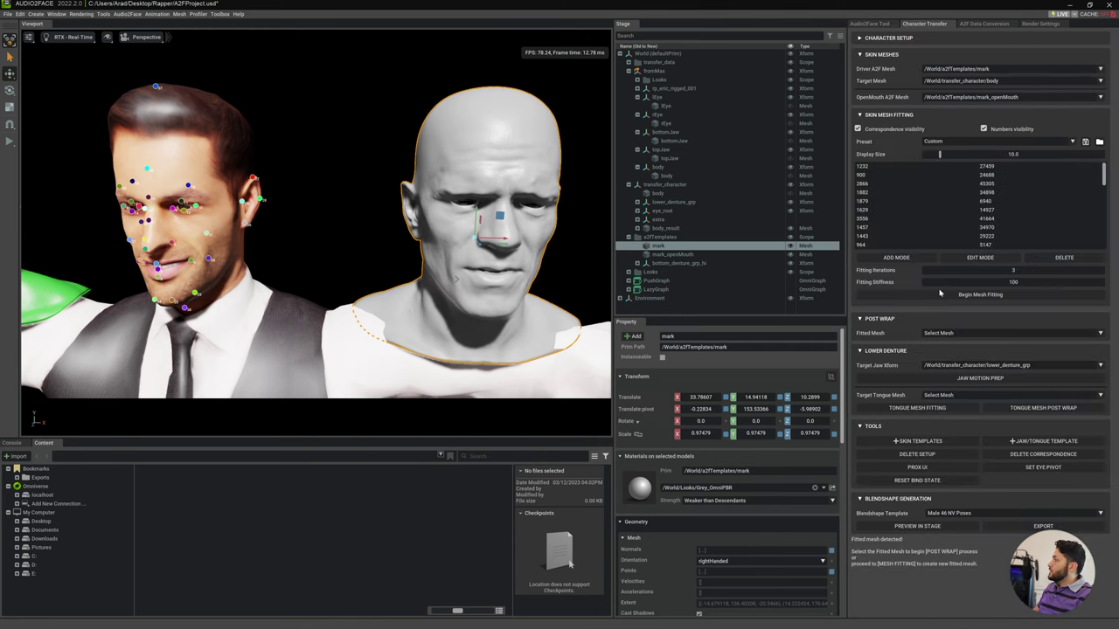
# Hide the correspondence dots and start playing the rap track.
pyautogui.click(859, 129)
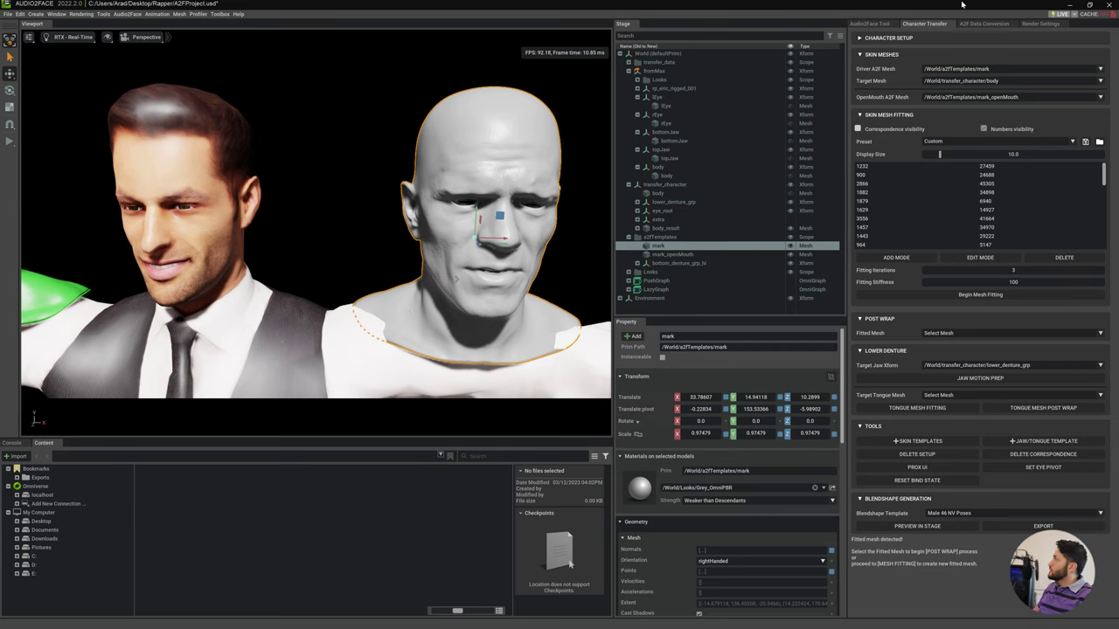
pyautogui.click(870, 25)
pyautogui.click(1057, 103)
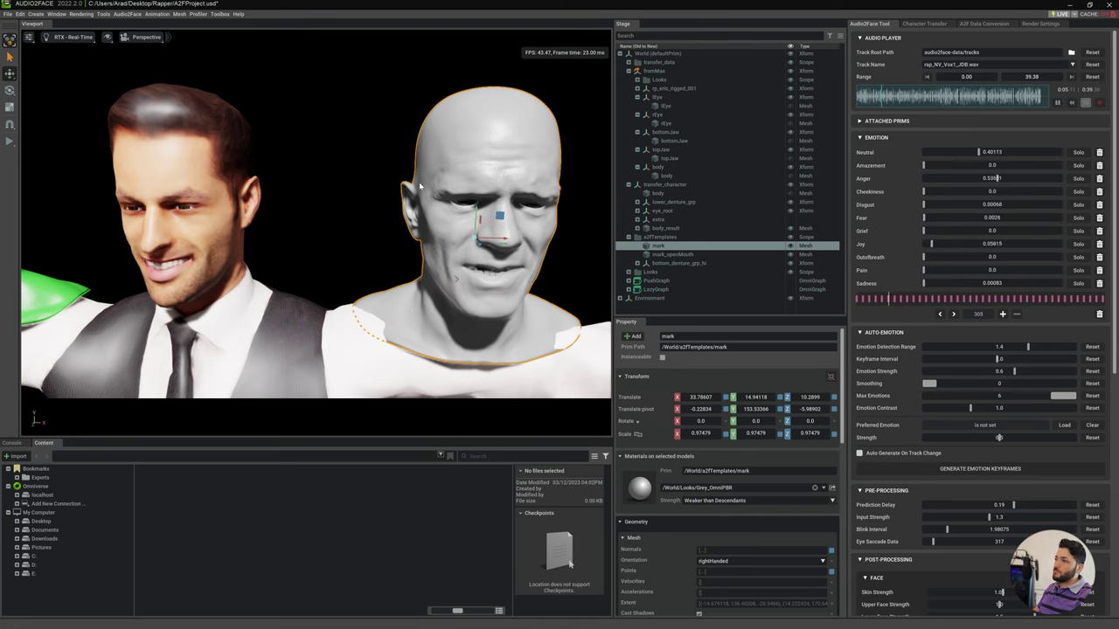
# Pan and zoom the viewport onto the textured face to review the lip-sync.
pyautogui.moveTo(324, 200)
pyautogui.mouseDown(button='middle')
pyautogui.moveTo(245, 235)
pyautogui.moveTo(336, 294)
pyautogui.mouseUp(button='middle')
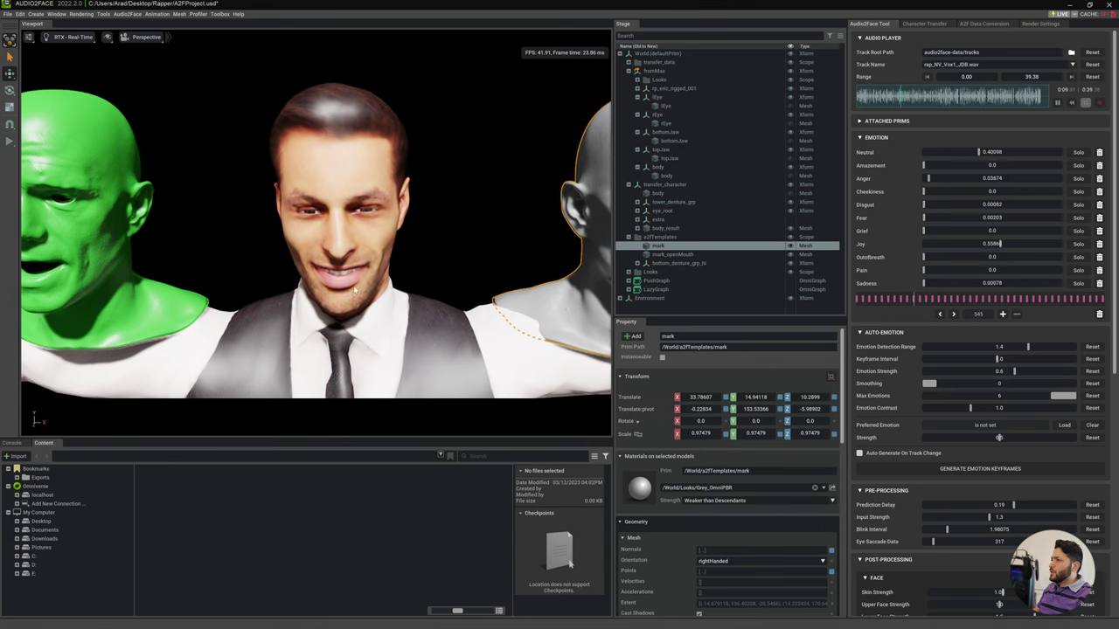
pyautogui.scroll(5, 368, 287)
pyautogui.scroll(-4, 387, 282)
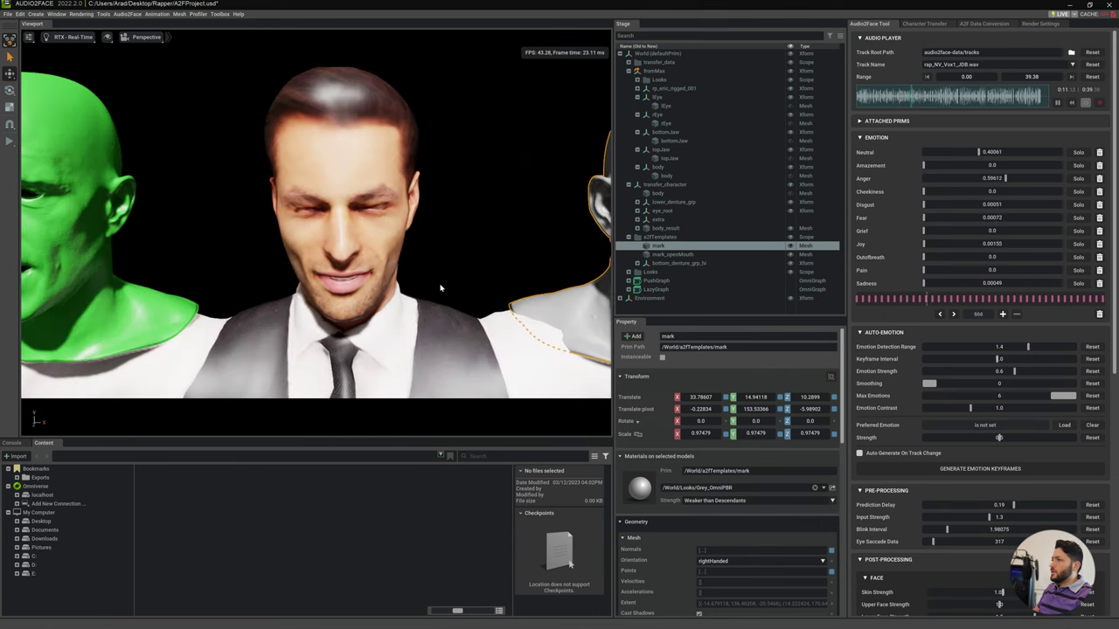
pyautogui.scroll(2, 387, 282)
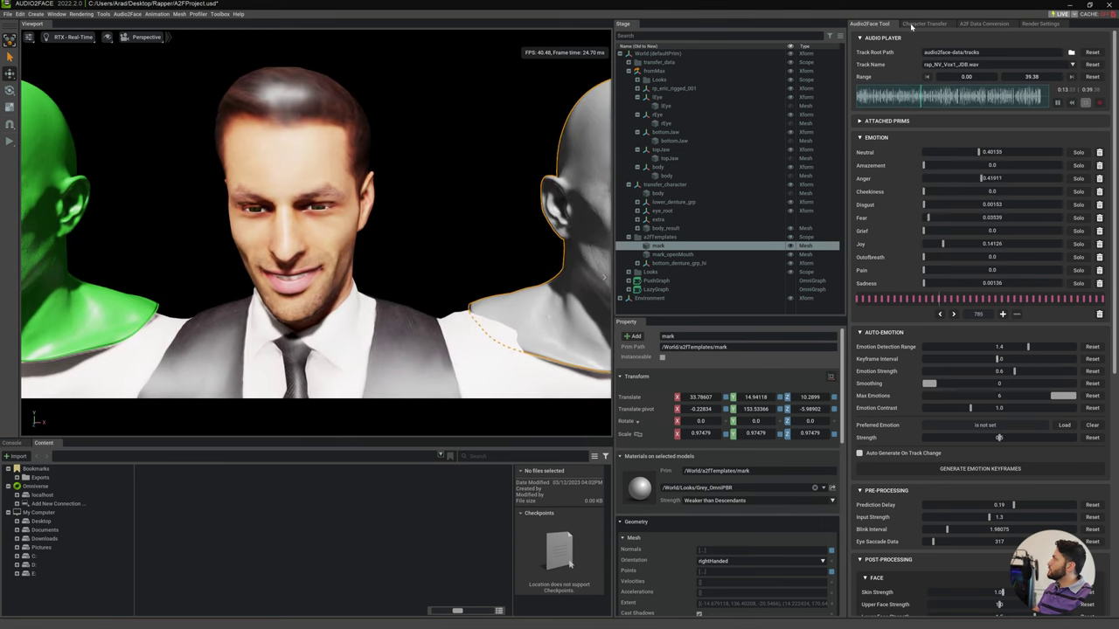
pyautogui.scroll(-3, 976, 458)
pyautogui.scroll(-2, 976, 458)
pyautogui.scroll(-1, 970, 460)
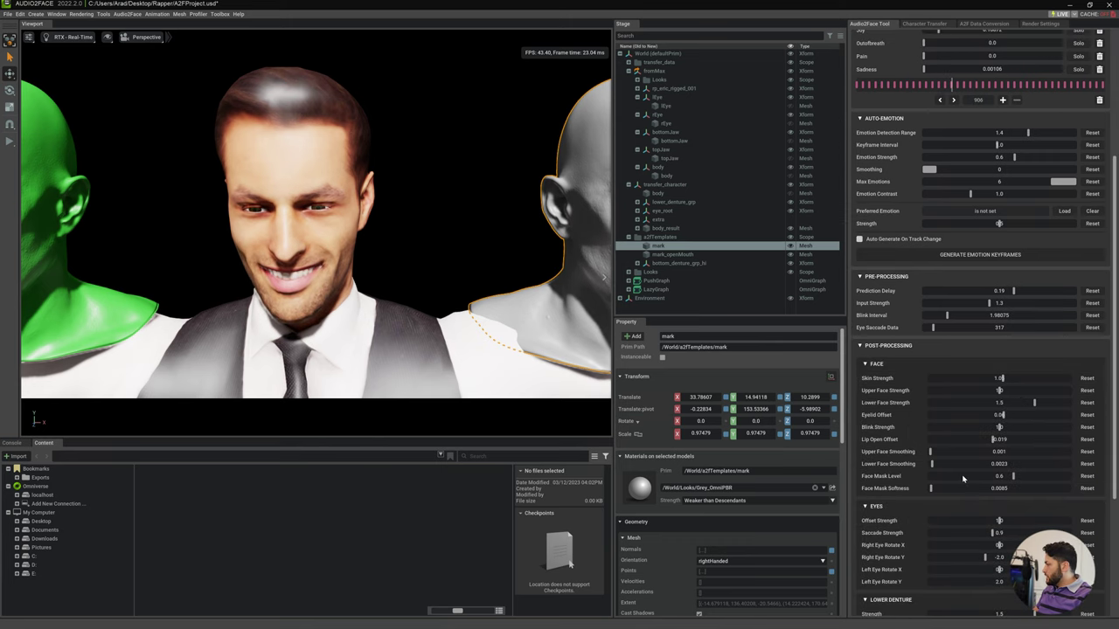
pyautogui.scroll(-1, 957, 468)
pyautogui.scroll(-2, 944, 481)
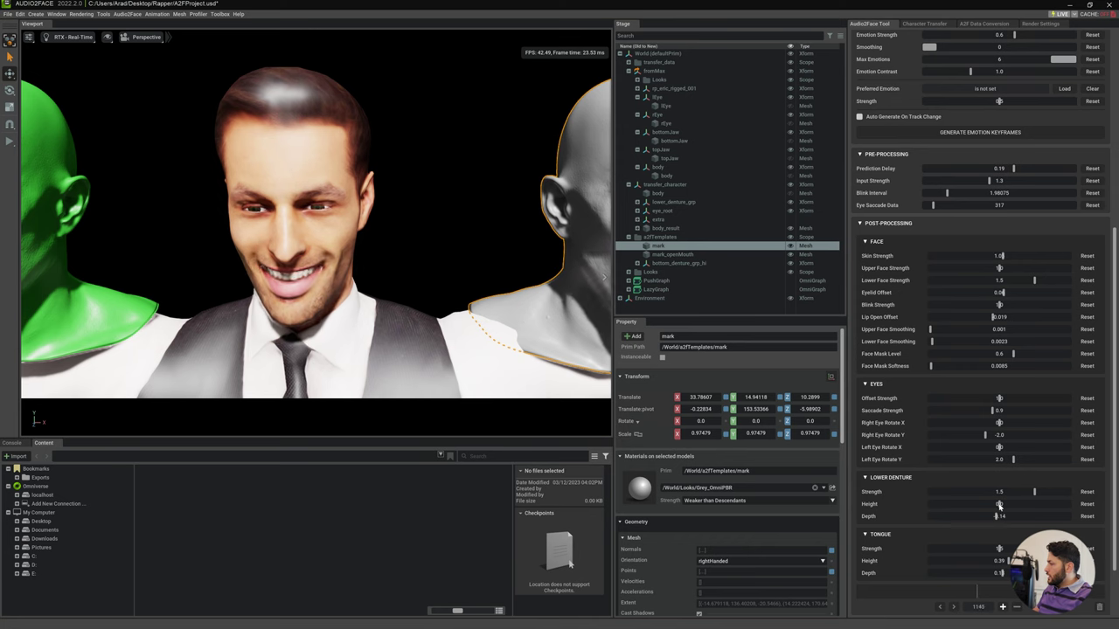
# Raise Lower Denture Height slightly above 0.
pyautogui.moveTo(1007, 505)
pyautogui.mouseDown()
pyautogui.moveTo(1017, 506)
pyautogui.moveTo(1001, 509)
pyautogui.moveTo(1009, 514)
pyautogui.mouseUp()
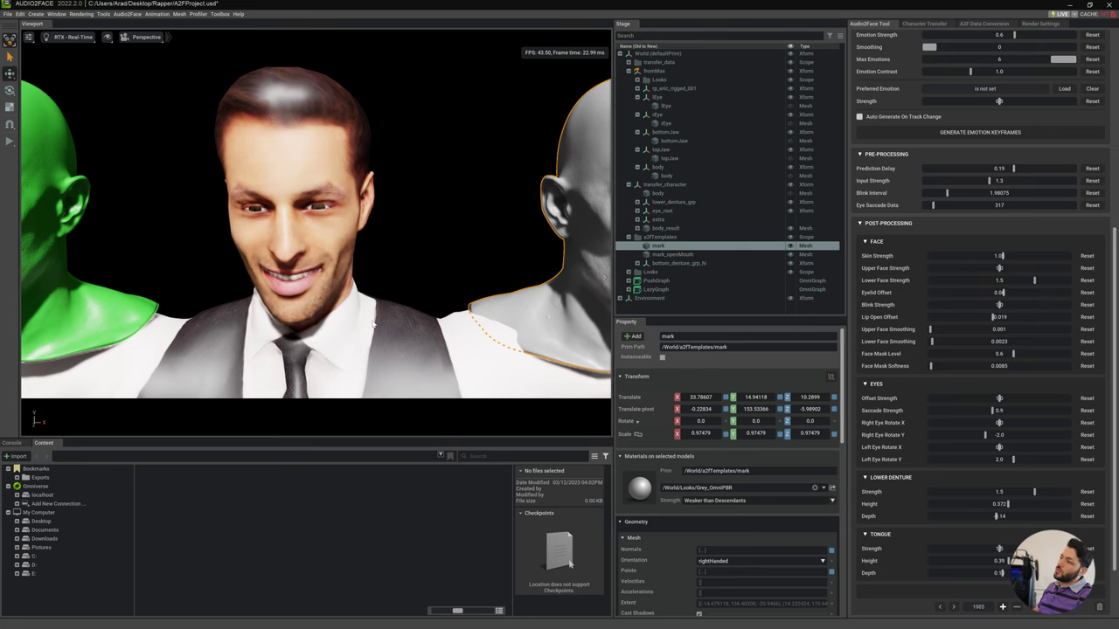
pyautogui.scroll(-5, 406, 326)
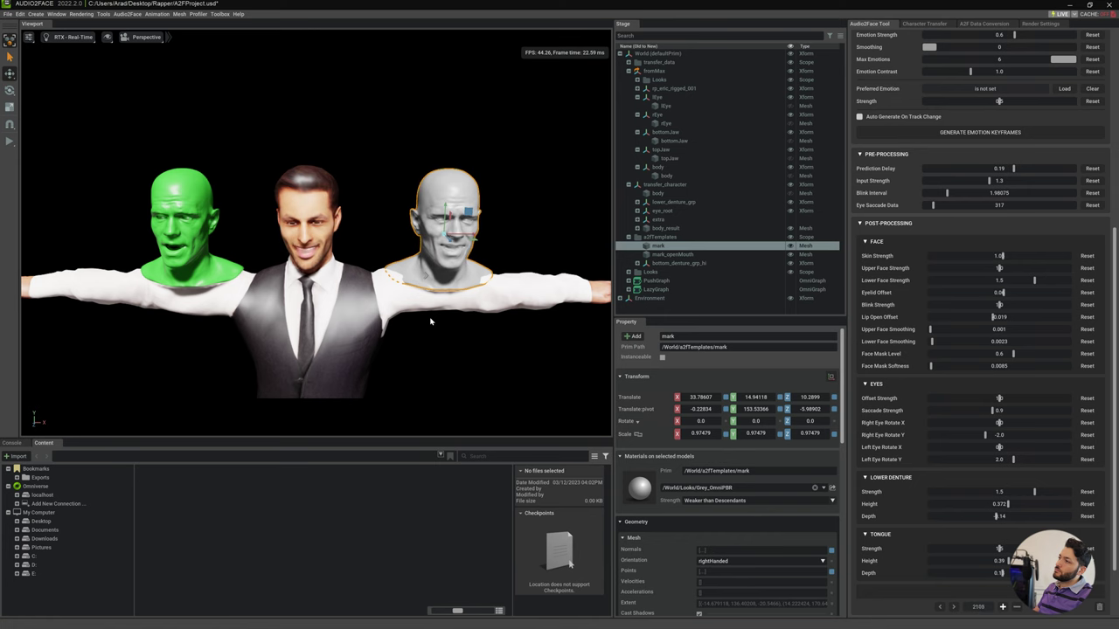
pyautogui.scroll(3, 385, 309)
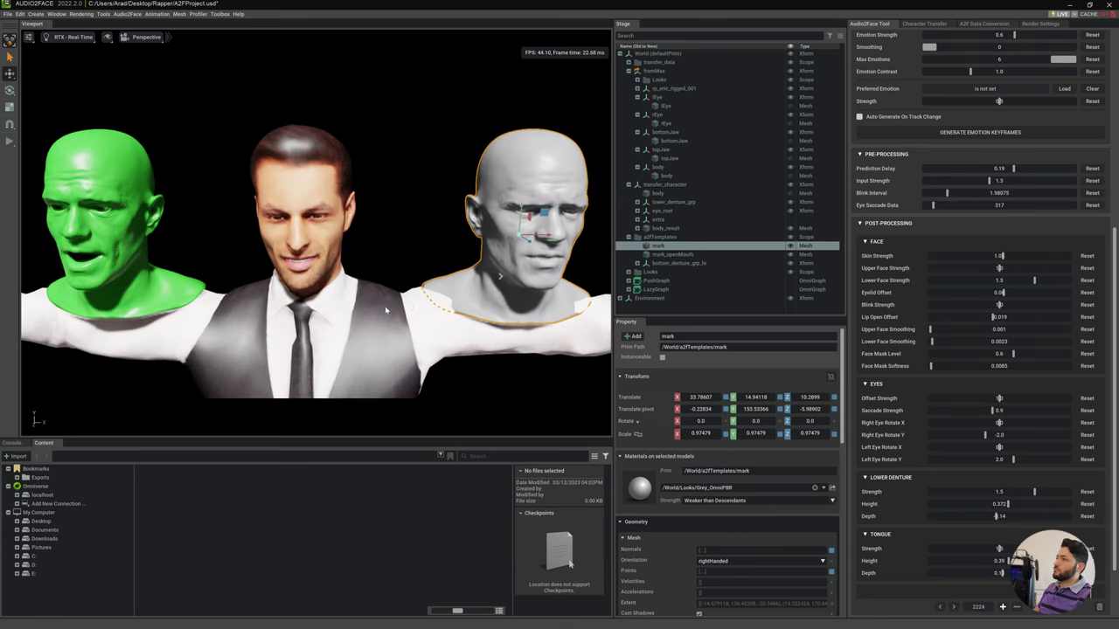
pyautogui.scroll(1, 406, 307)
pyautogui.scroll(3, 437, 305)
pyautogui.scroll(2, 473, 301)
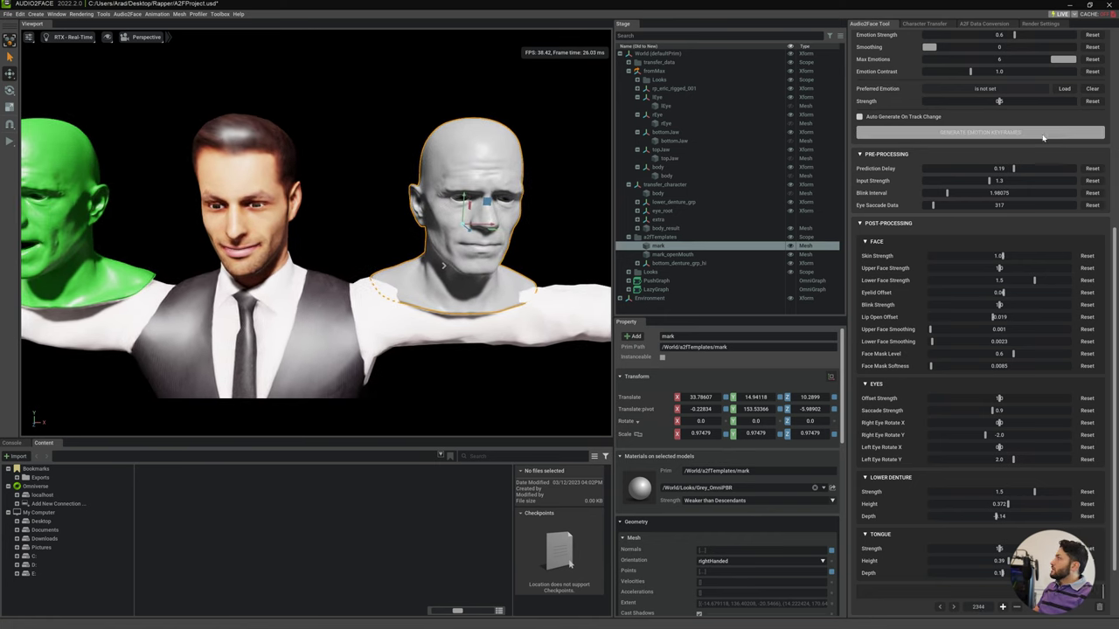
# Save the project and bring up the A2F Data Conversion panel.
pyautogui.click(8, 14)
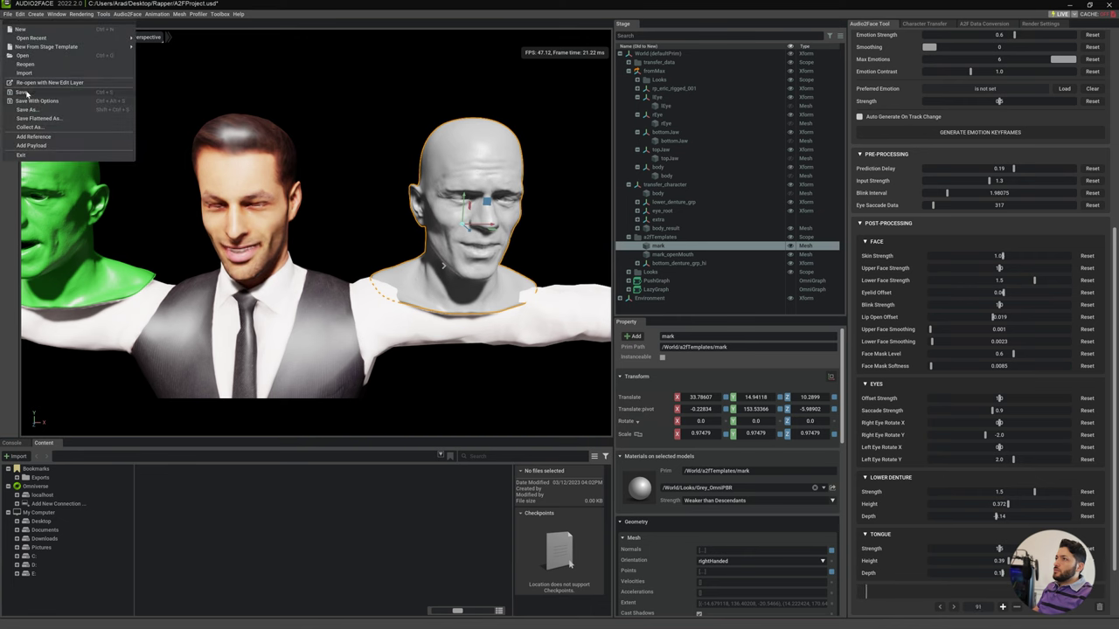
pyautogui.click(23, 93)
pyautogui.click(549, 383)
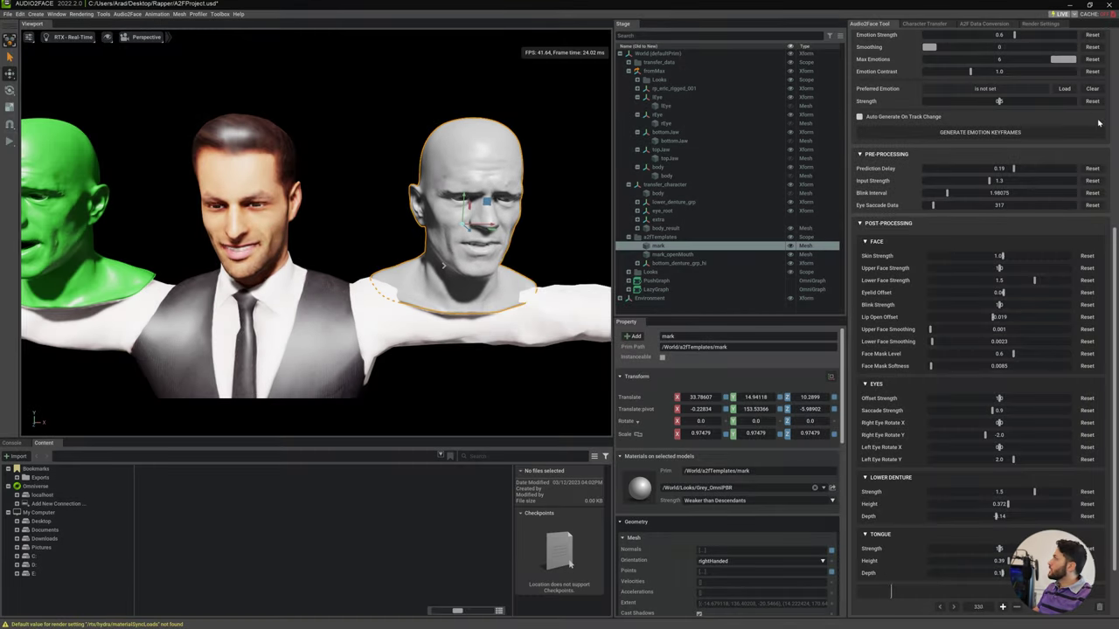
pyautogui.scroll(5, 863, 70)
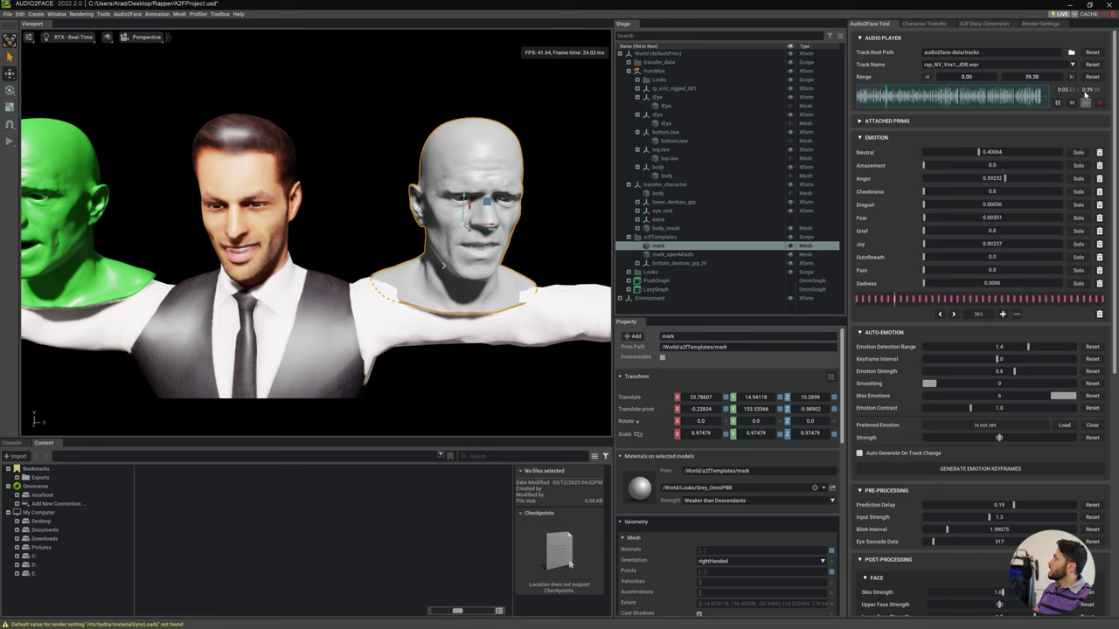
pyautogui.click(970, 24)
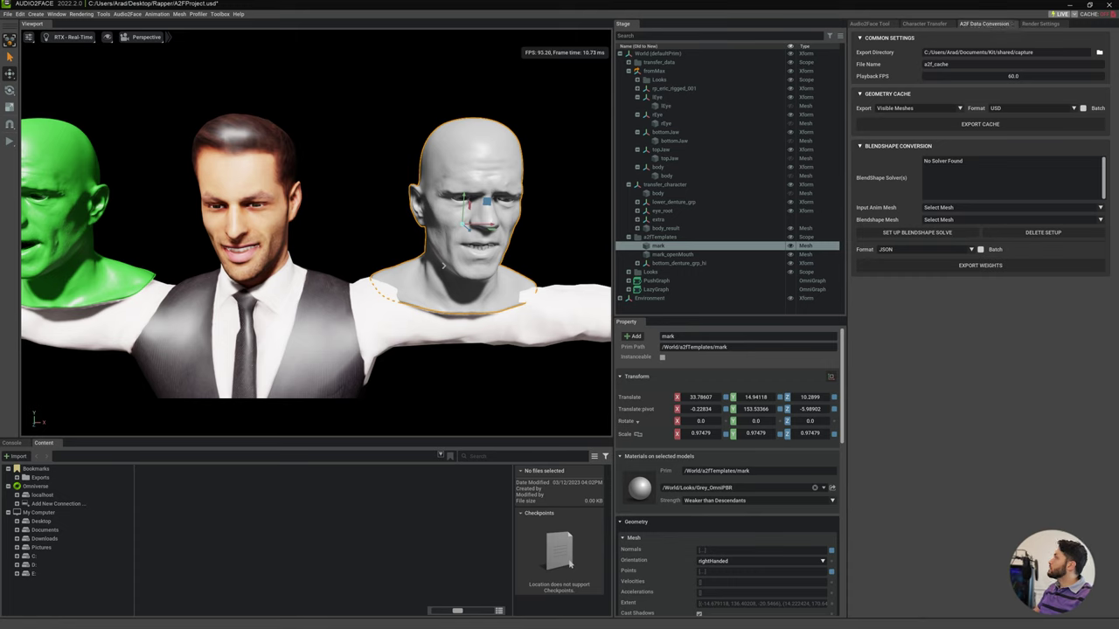
# Set the export directory to the Desktop Rapper folder and change Playback FPS from 60 to 30.
pyautogui.click(1100, 54)
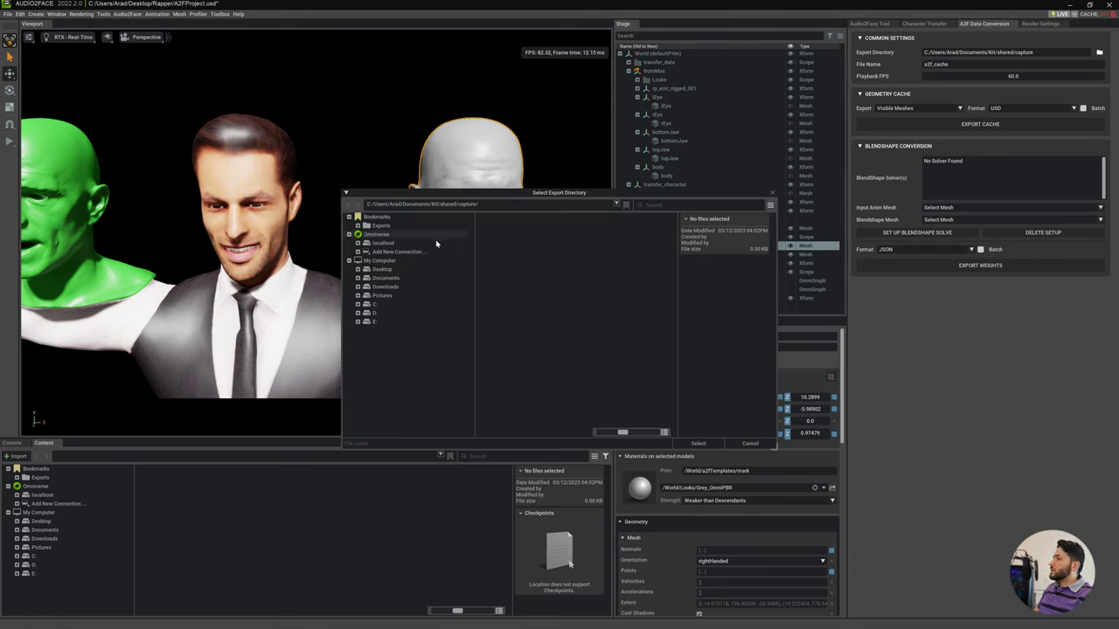
pyautogui.click(382, 269)
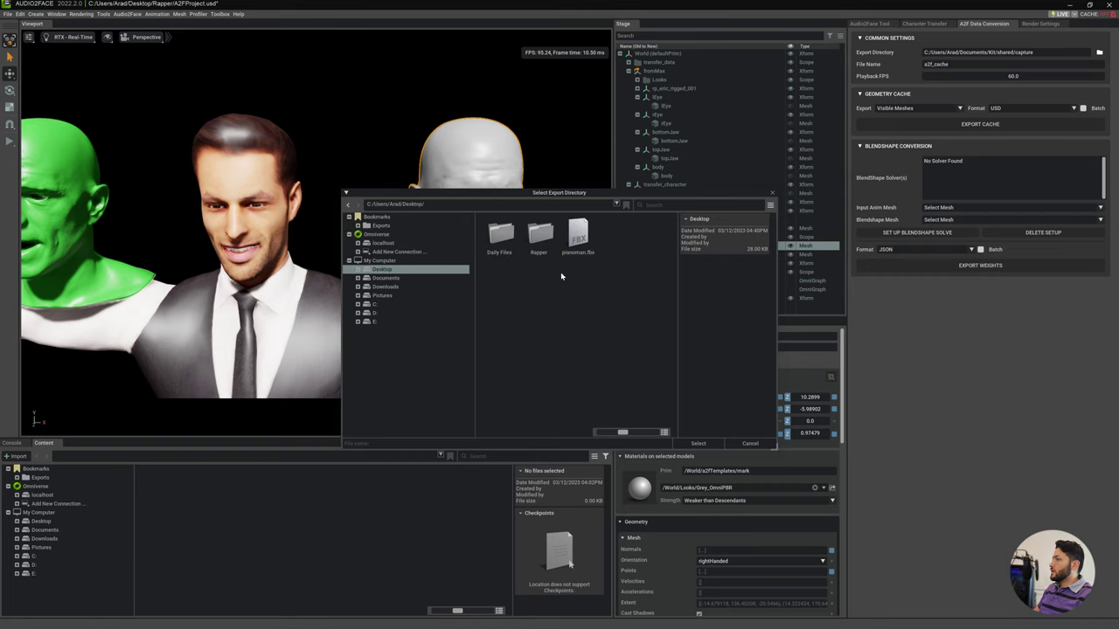
pyautogui.click(546, 251)
pyautogui.doubleClick(546, 251)
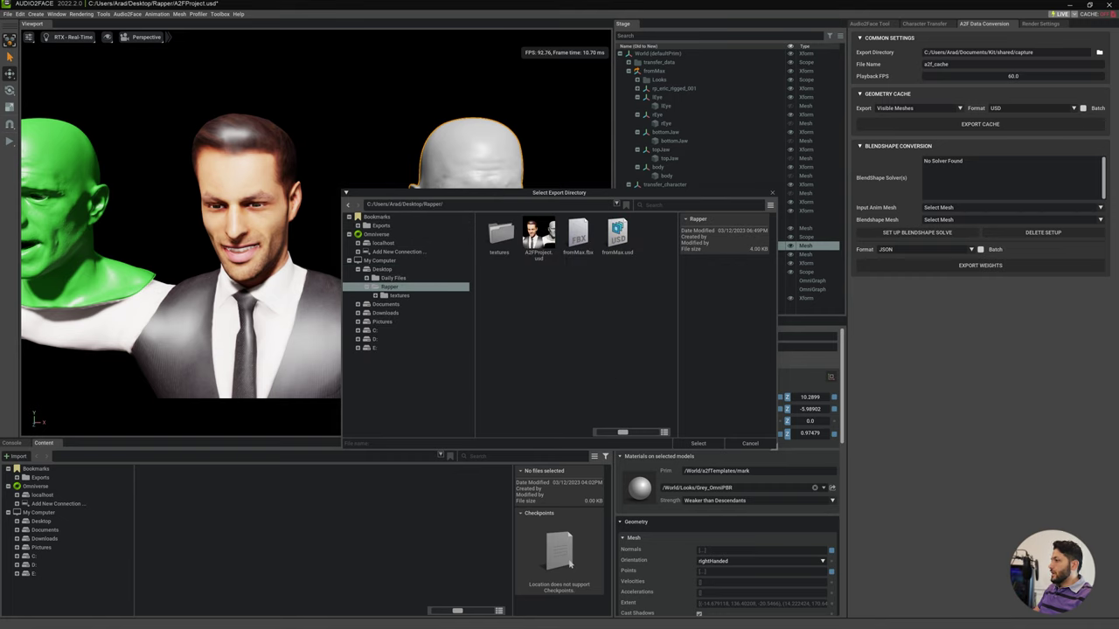
pyautogui.click(697, 445)
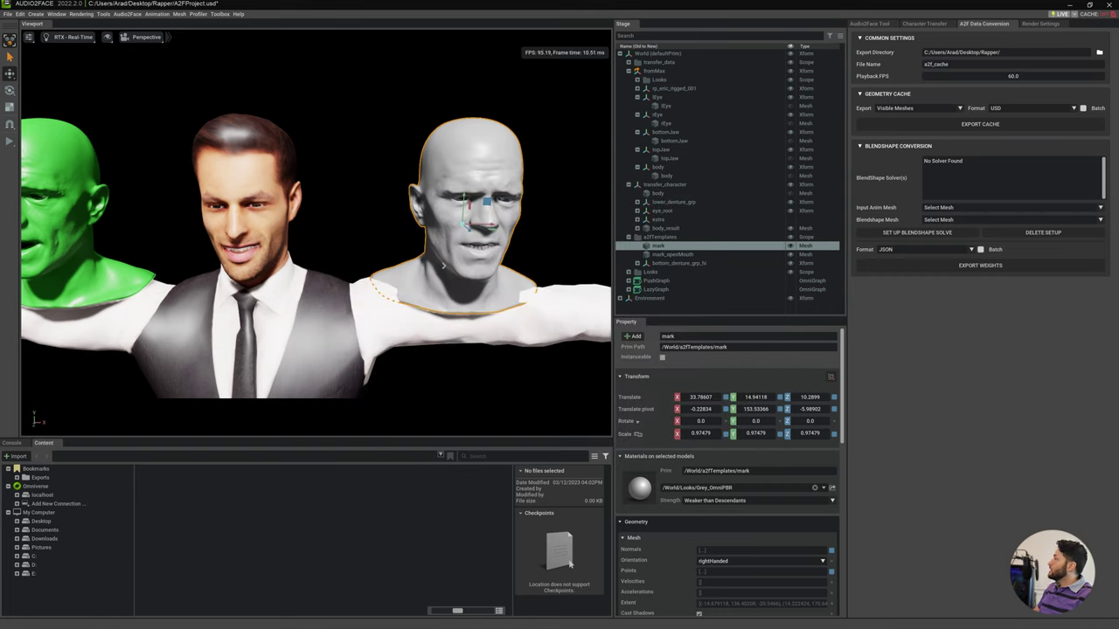
pyautogui.click(932, 124)
pyautogui.write('_rapper')
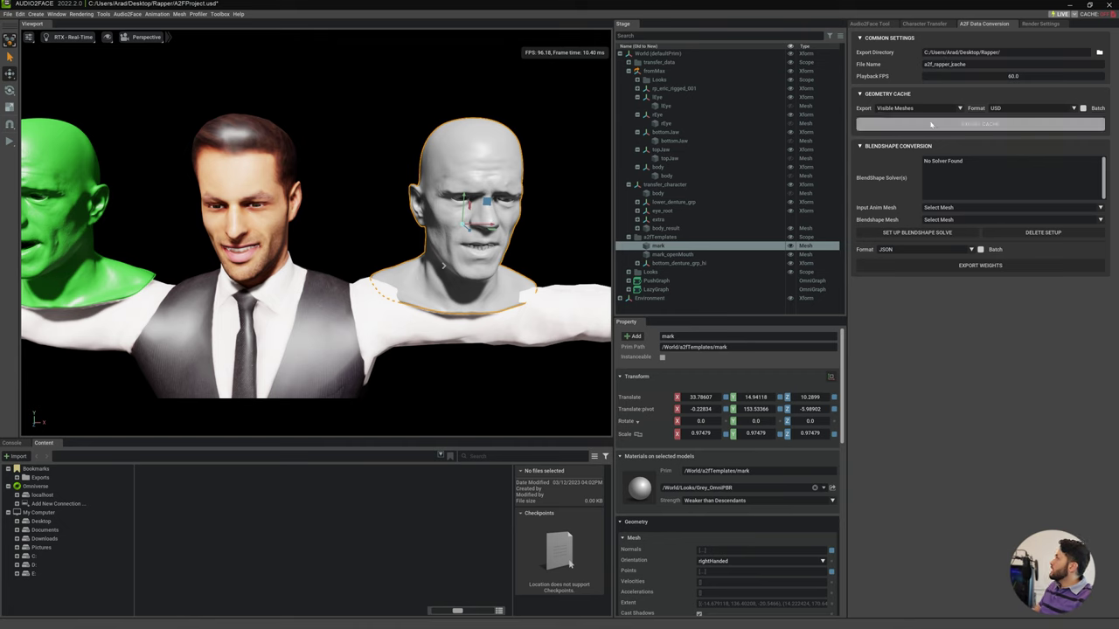
pyautogui.doubleClick(1006, 77)
pyautogui.write('30')
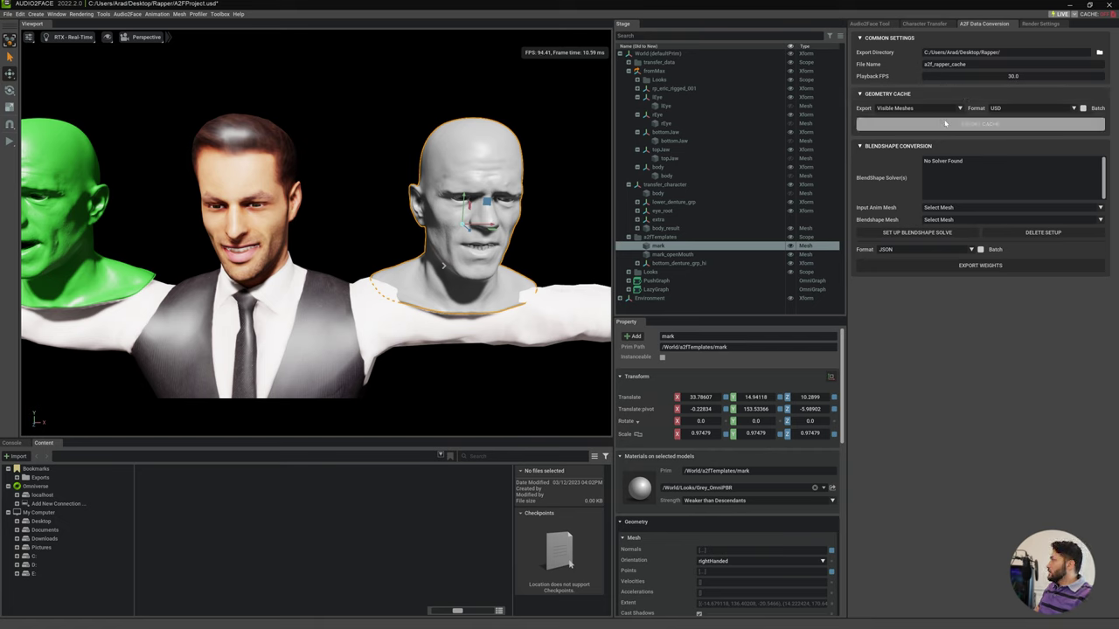
# Set the geometry cache format to MAYA and select the body_result mesh.
pyautogui.click(1019, 108)
pyautogui.click(1008, 127)
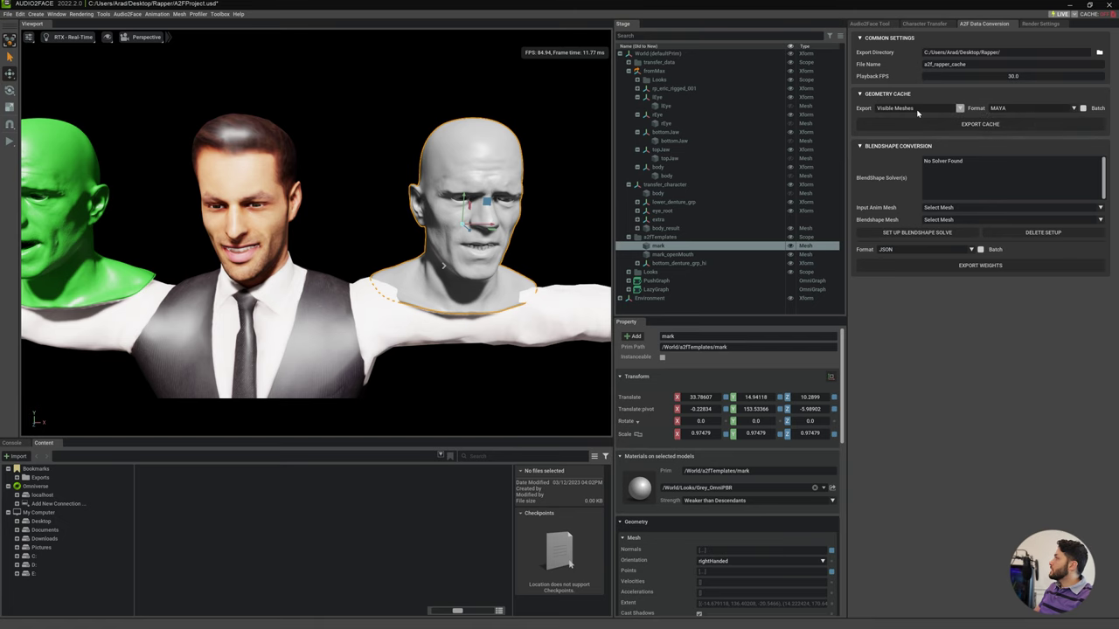
pyautogui.click(271, 226)
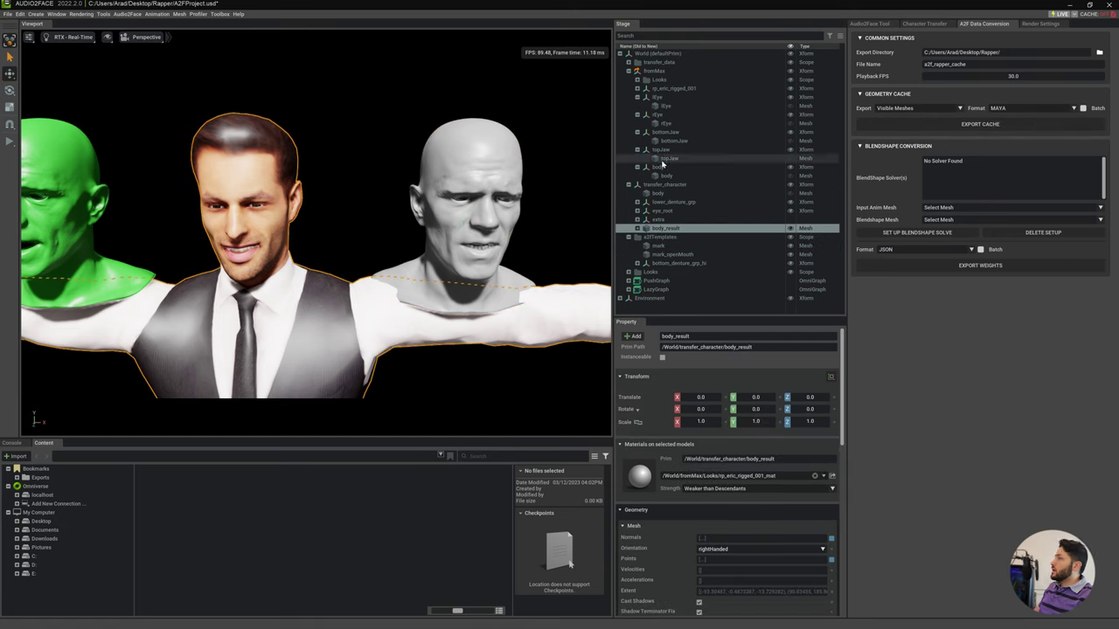
# Expand l_eye_grp and r_eye_grp in the Stage and select the rEye and lEye meshes.
pyautogui.click(647, 219)
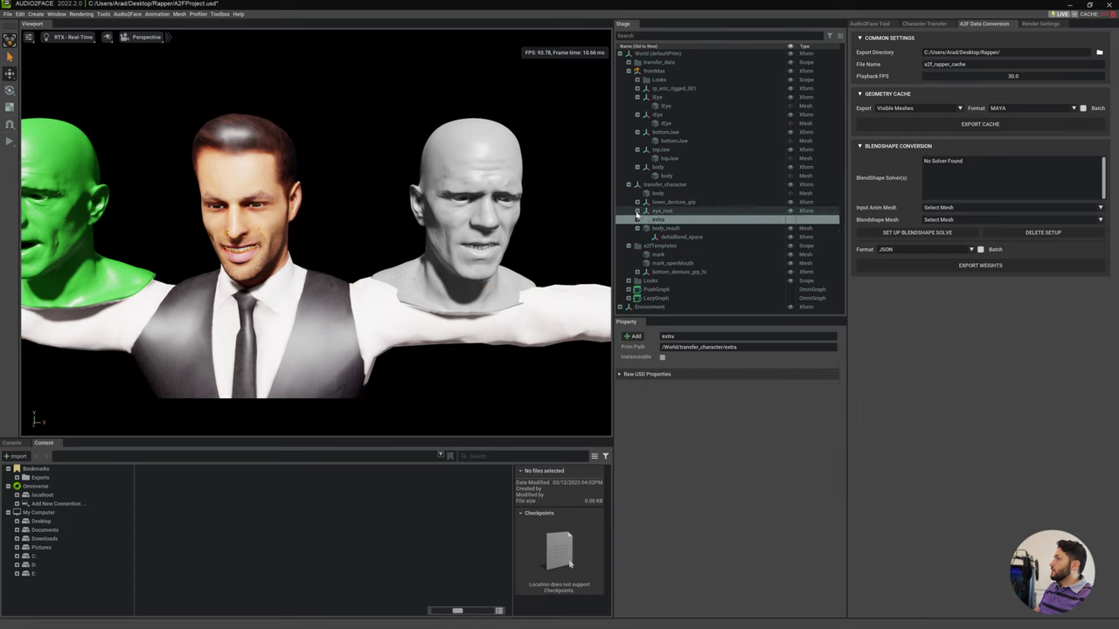
pyautogui.click(636, 246)
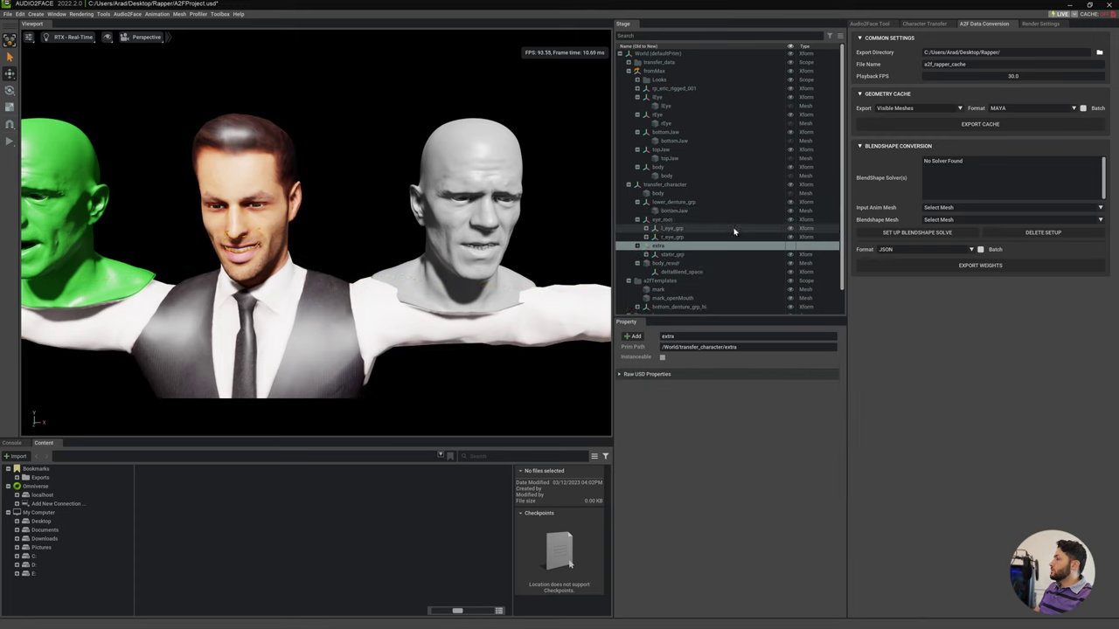
pyautogui.scroll(-1, 669, 250)
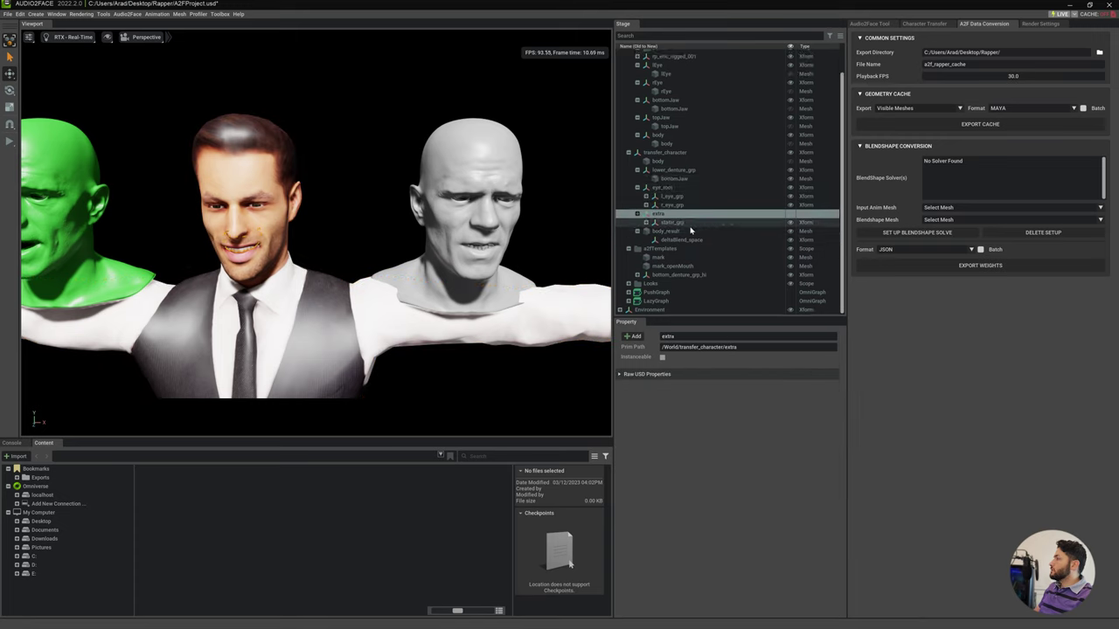
pyautogui.click(638, 233)
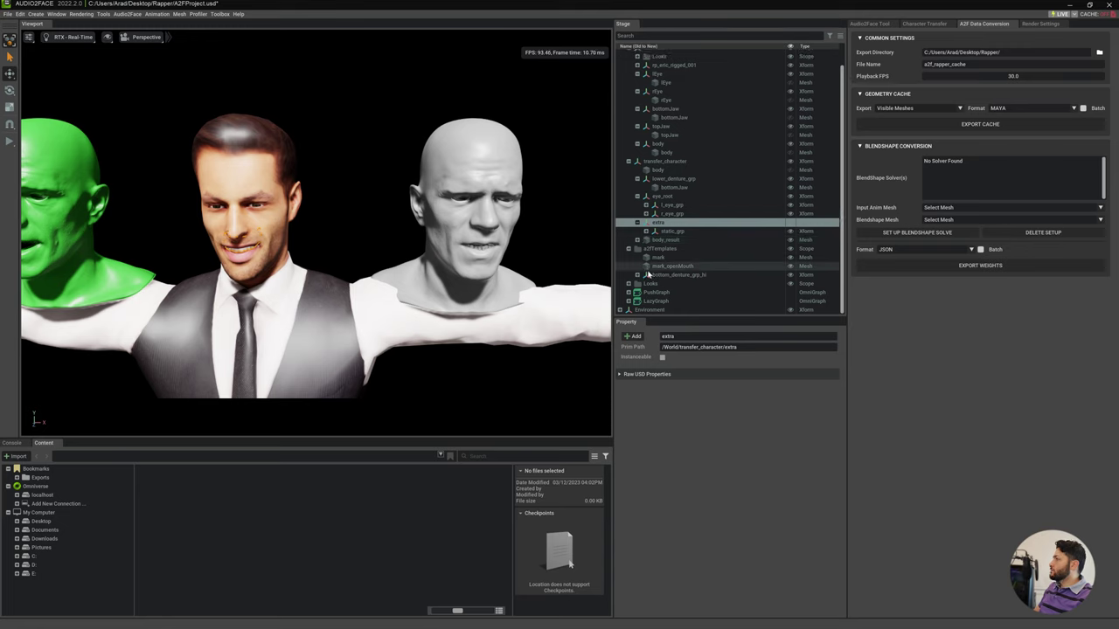
pyautogui.click(646, 205)
pyautogui.click(647, 224)
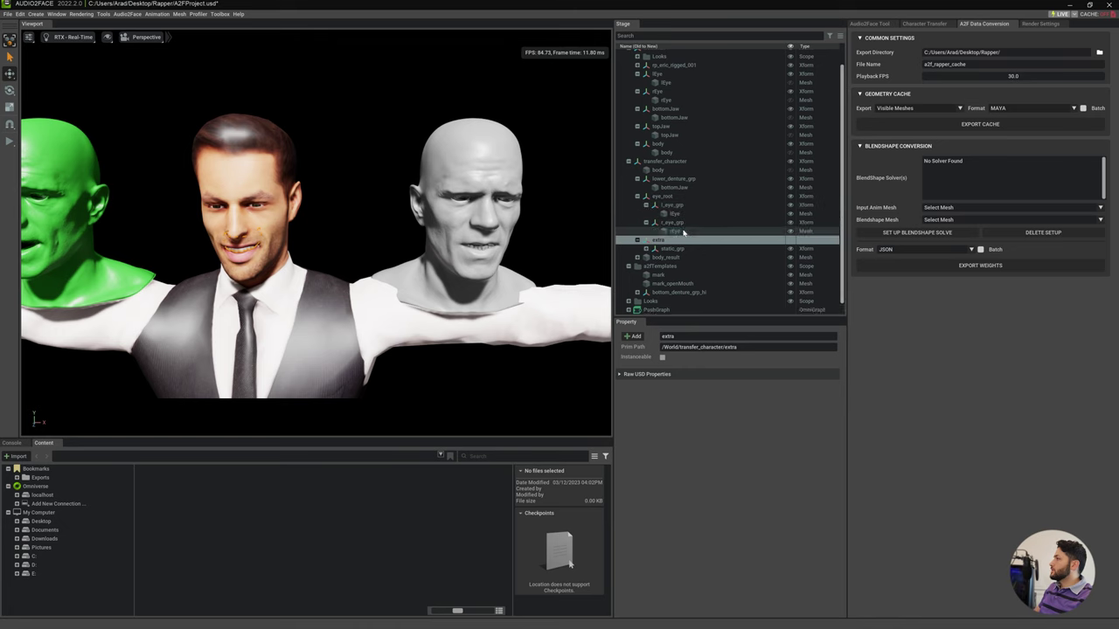
pyautogui.click(673, 230)
pyautogui.keyDown('ctrl'); pyautogui.click(679, 214); pyautogui.keyUp('ctrl')
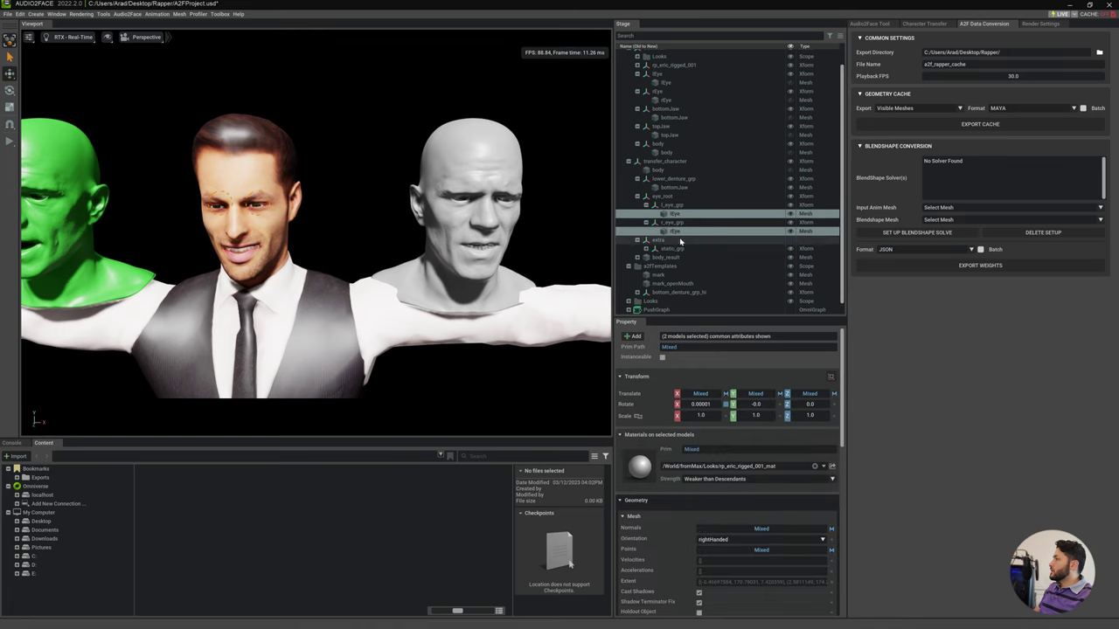
# Add bottomJaw, body_result and static_grp's topJaw to the eye selection, making five meshes.
pyautogui.keyDown('ctrl'); pyautogui.click(674, 188); pyautogui.keyUp('ctrl')
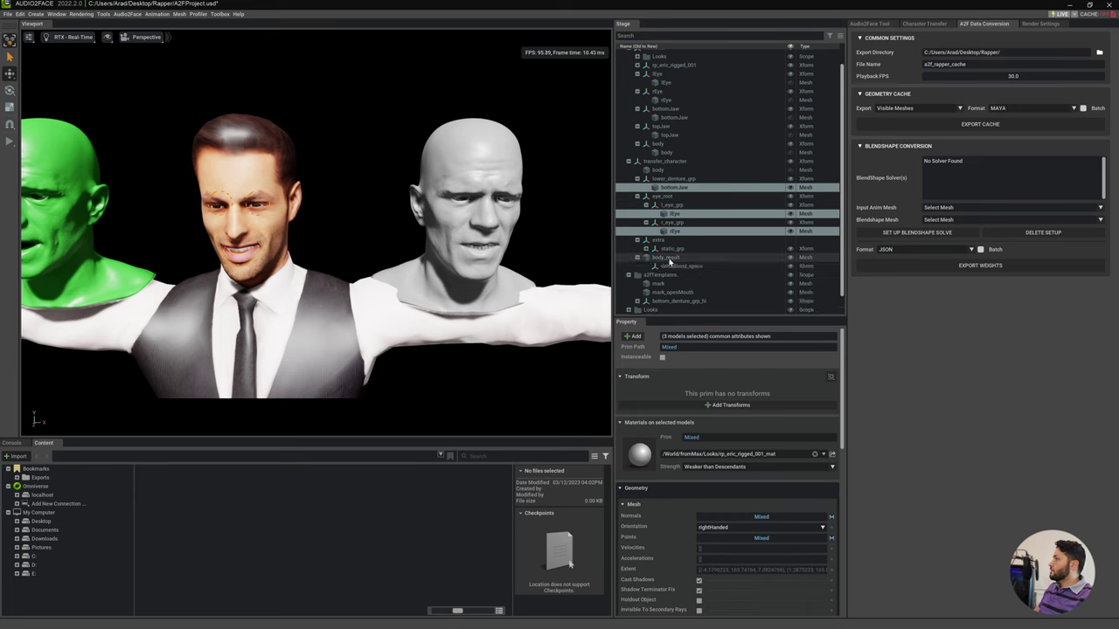
pyautogui.keyDown('ctrl'); pyautogui.click(677, 259); pyautogui.keyUp('ctrl')
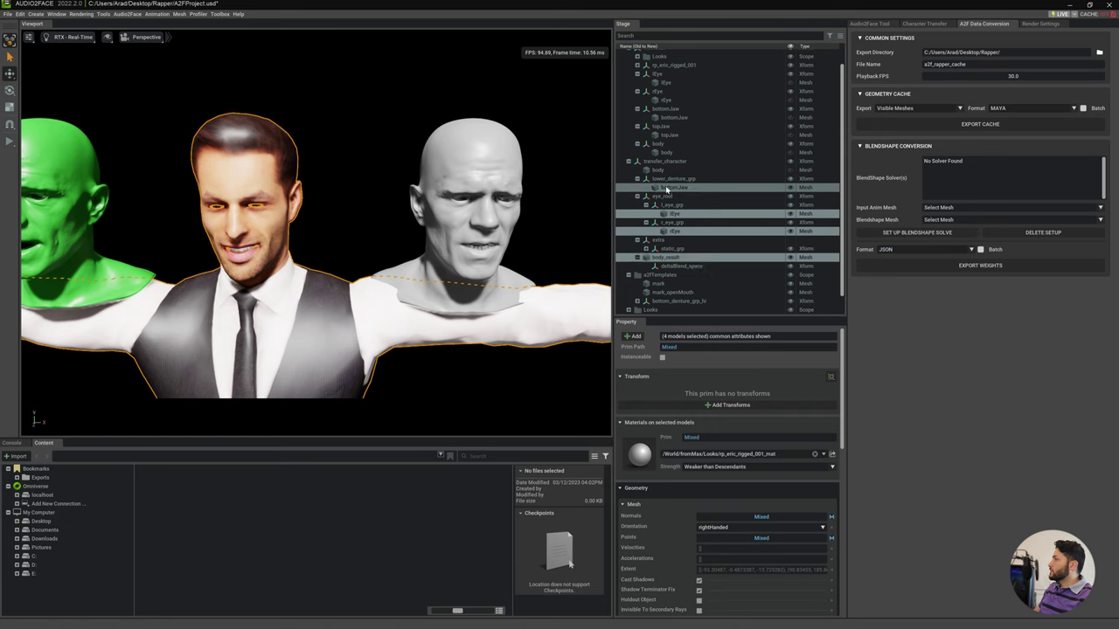
pyautogui.scroll(-1, 668, 188)
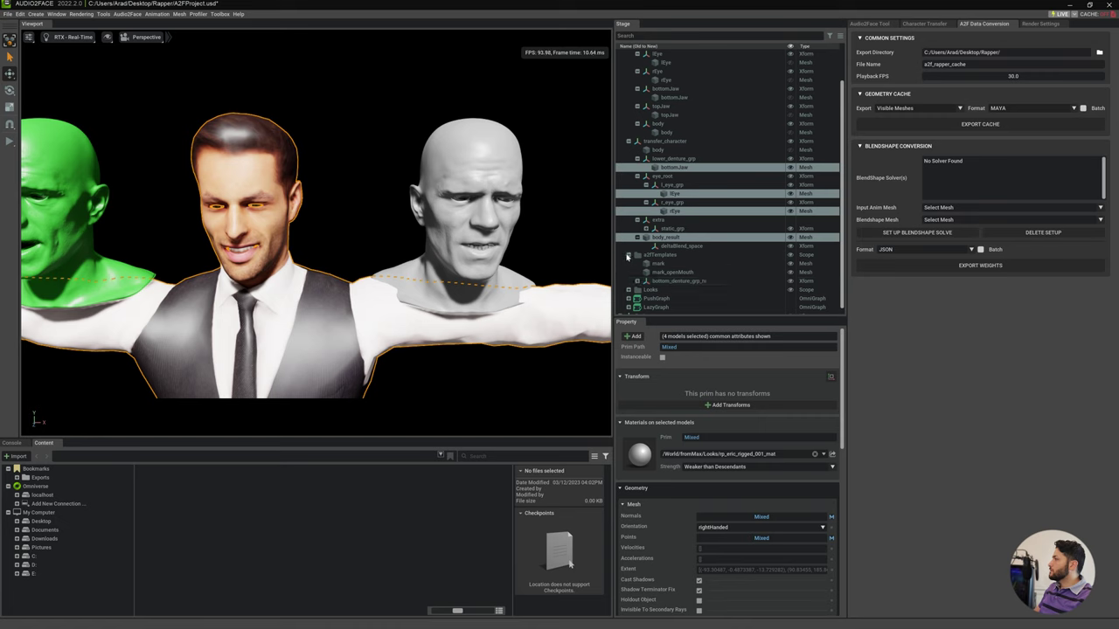
pyautogui.click(628, 254)
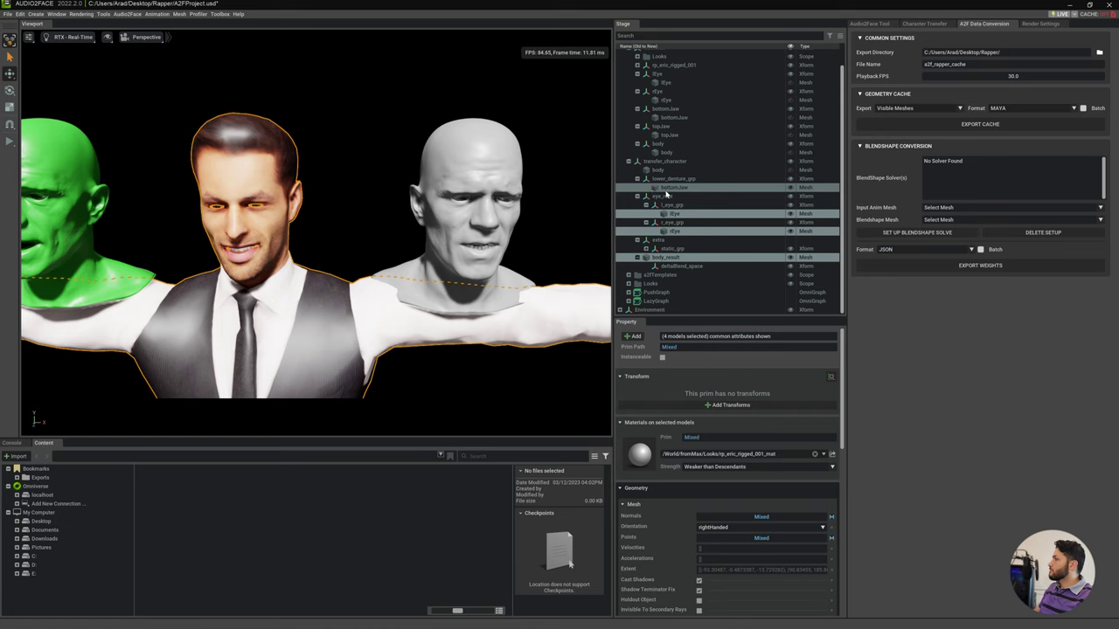
pyautogui.moveTo(730, 275); pyautogui.dragTo(672, 259)
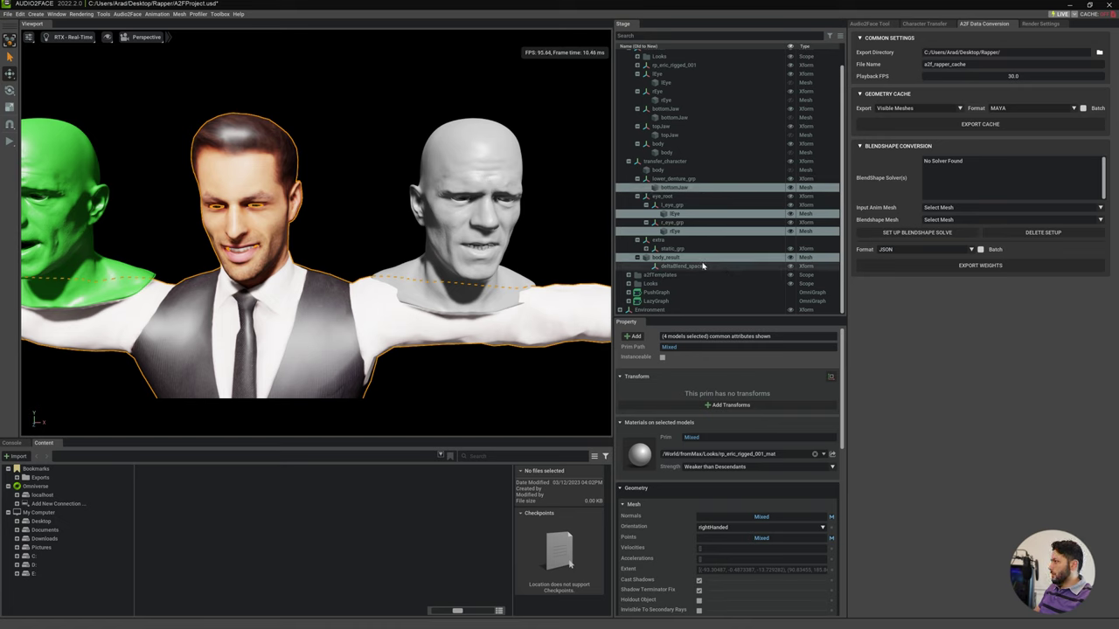
pyautogui.keyDown('ctrl'); pyautogui.click(677, 258); pyautogui.keyUp('ctrl')
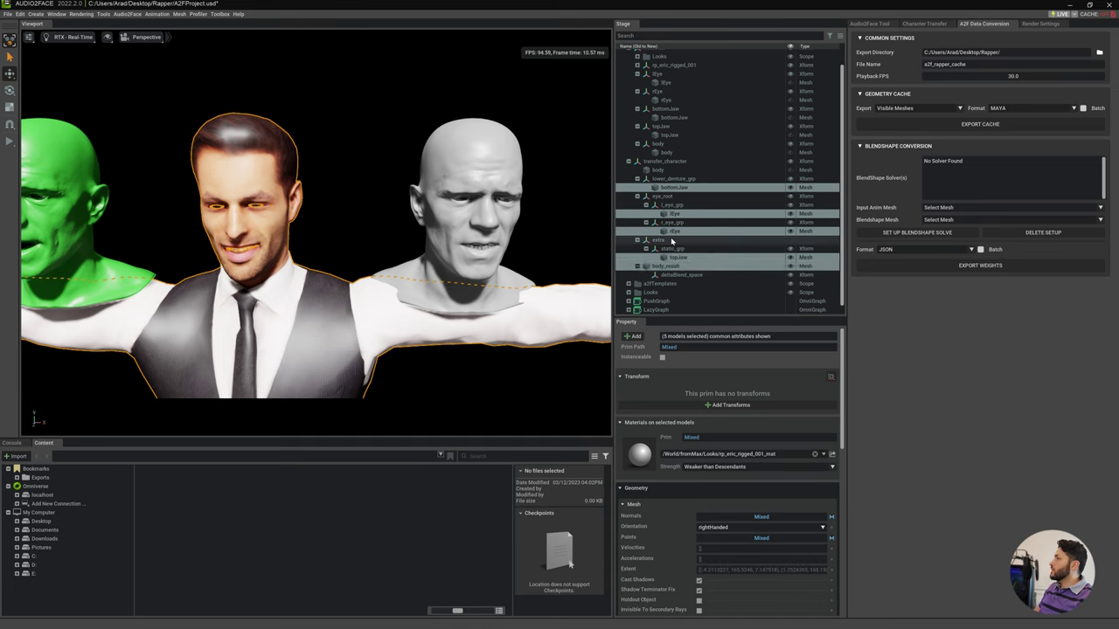
# Set the geometry cache export to Selected Meshes only.
pyautogui.click(933, 108)
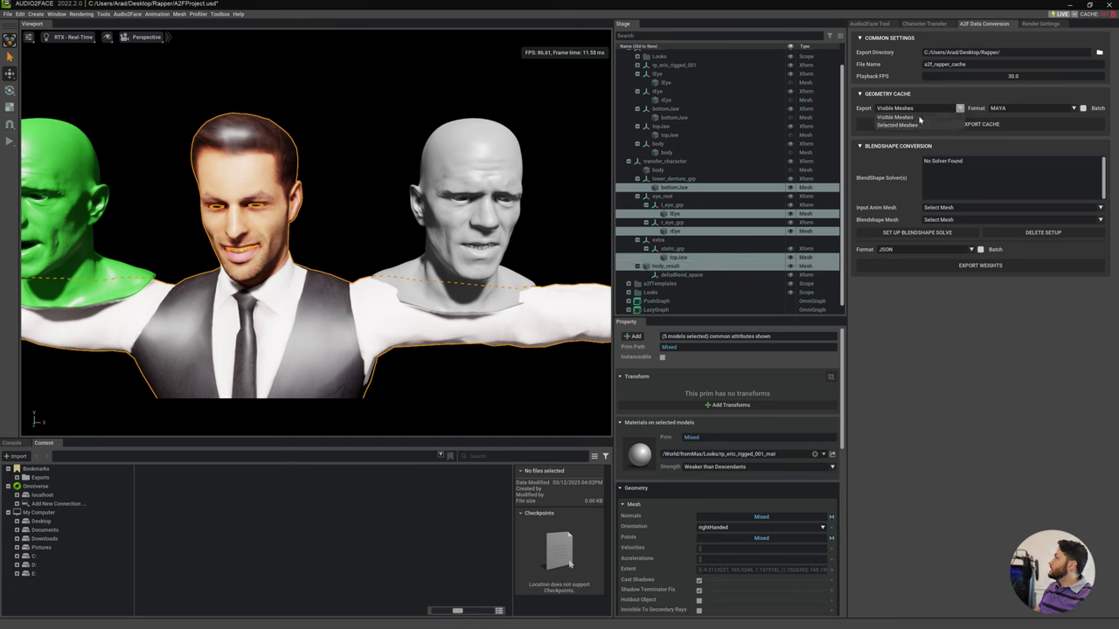
pyautogui.click(892, 126)
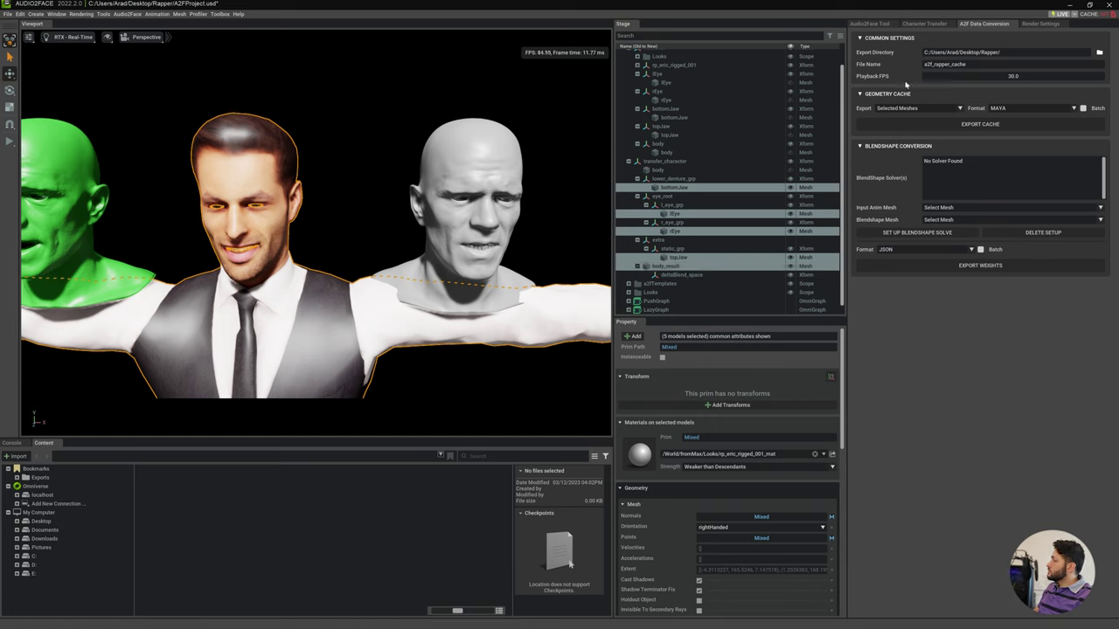
pyautogui.click(913, 109)
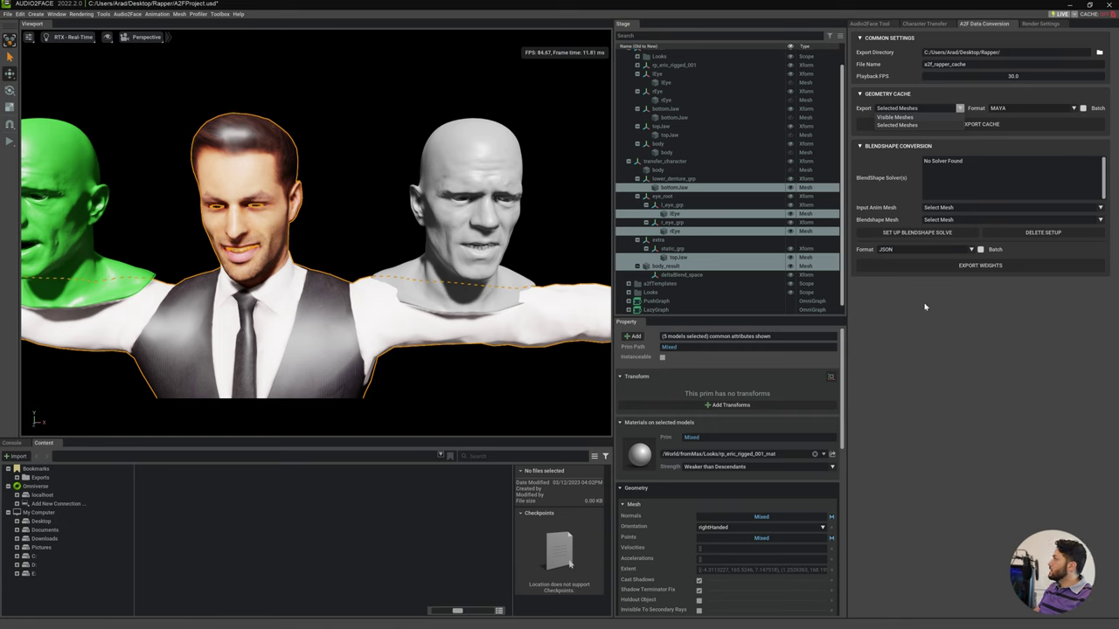
pyautogui.click(901, 125)
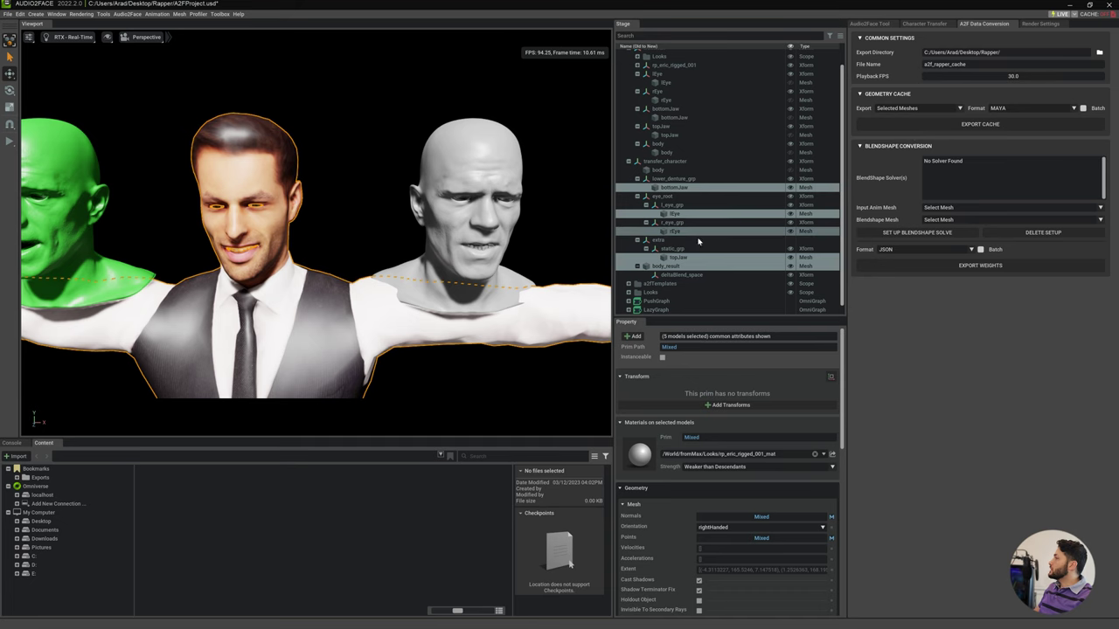
# Export the a2f_rapper_cache Maya geometry cache of the five meshes to the Rapper folder.
pyautogui.click(971, 124)
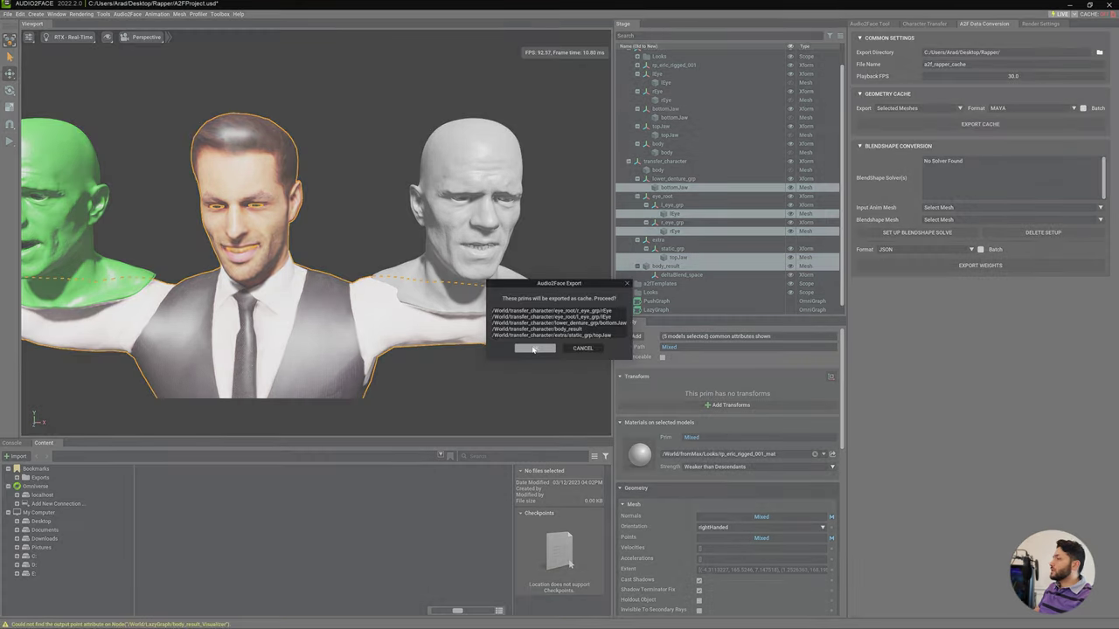
pyautogui.click(533, 349)
pyautogui.click(114, 97)
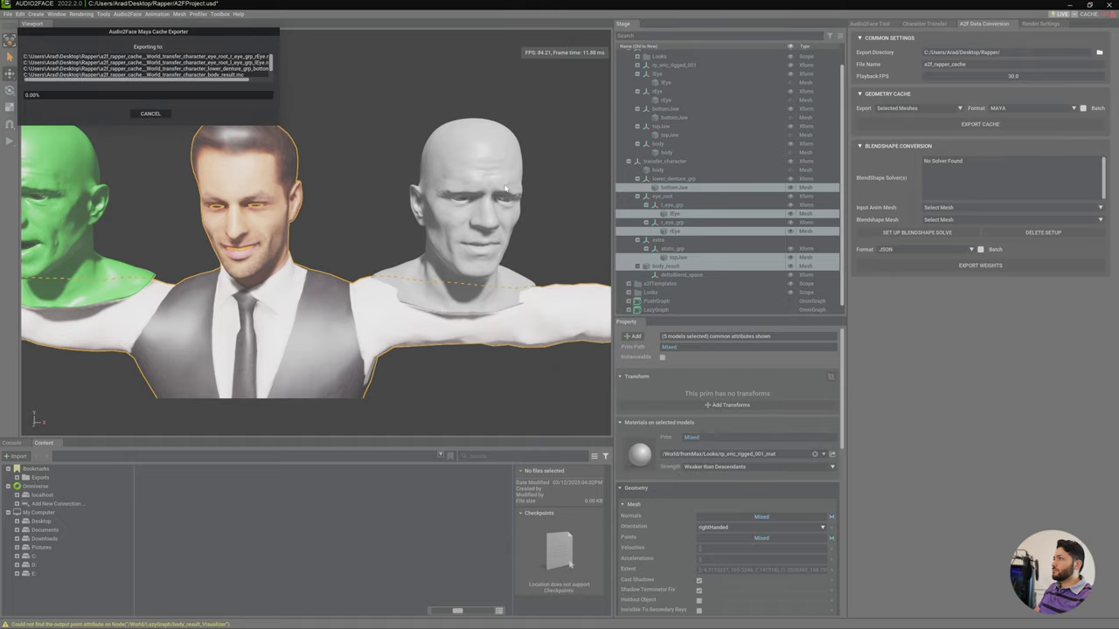
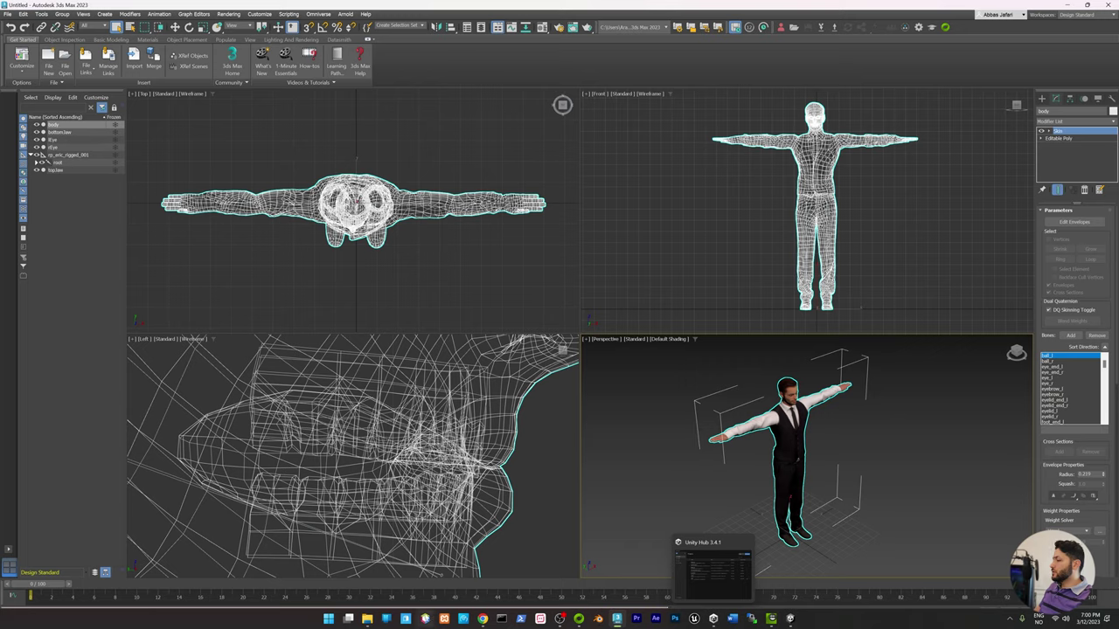
# Upload the T-pose rp_eric_rigged_001_yup_t FBX from Downloads as Mixamo's active character.
pyautogui.click(482, 619)
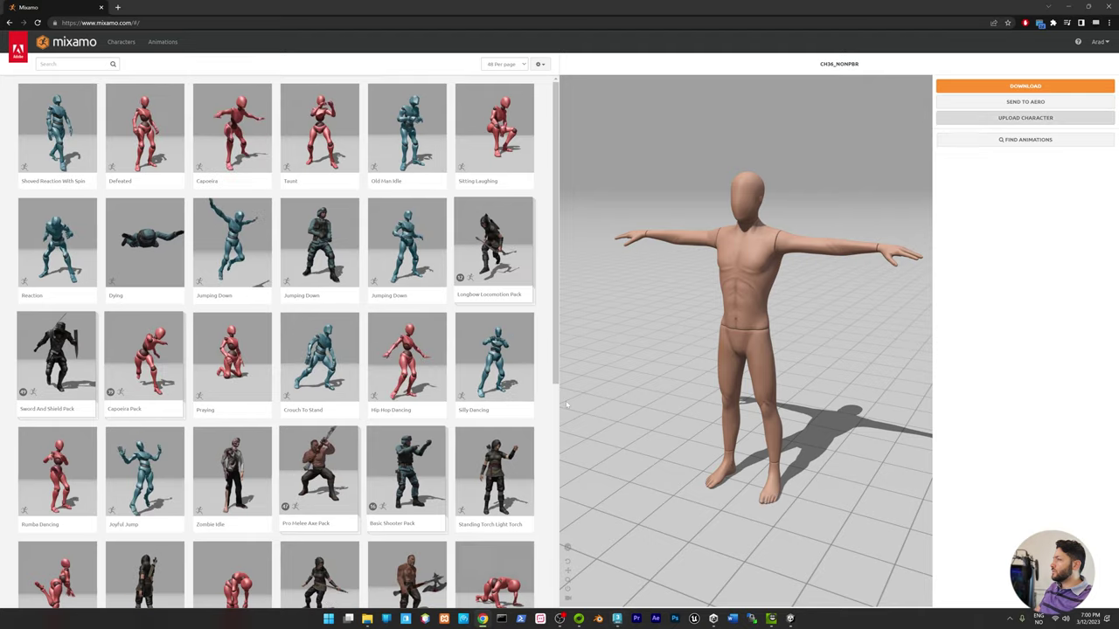
pyautogui.click(1021, 120)
pyautogui.click(498, 244)
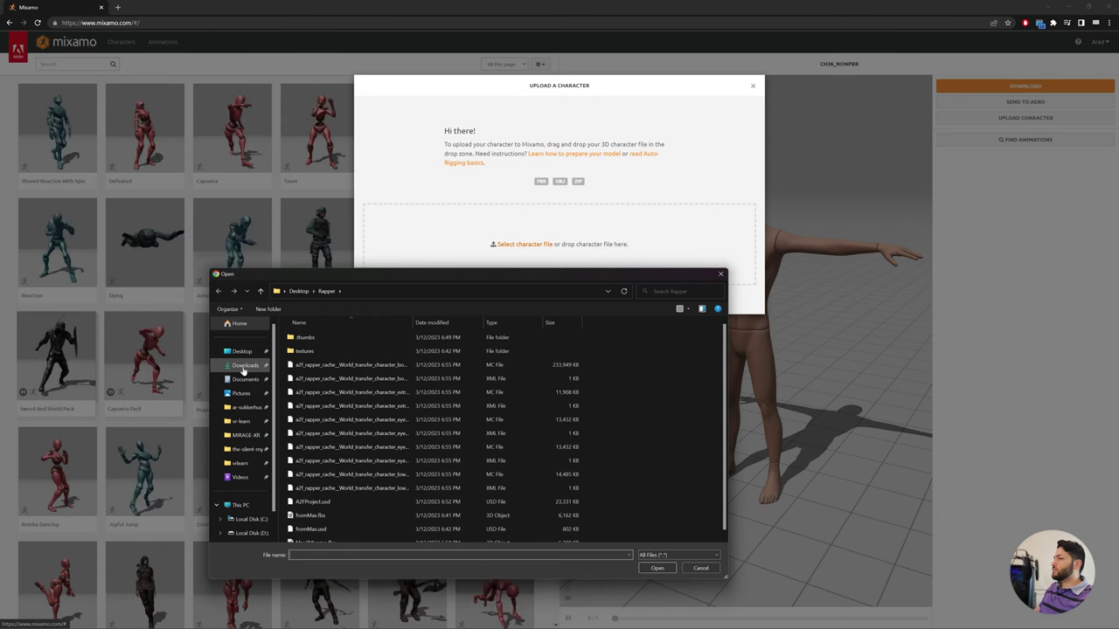
pyautogui.click(244, 367)
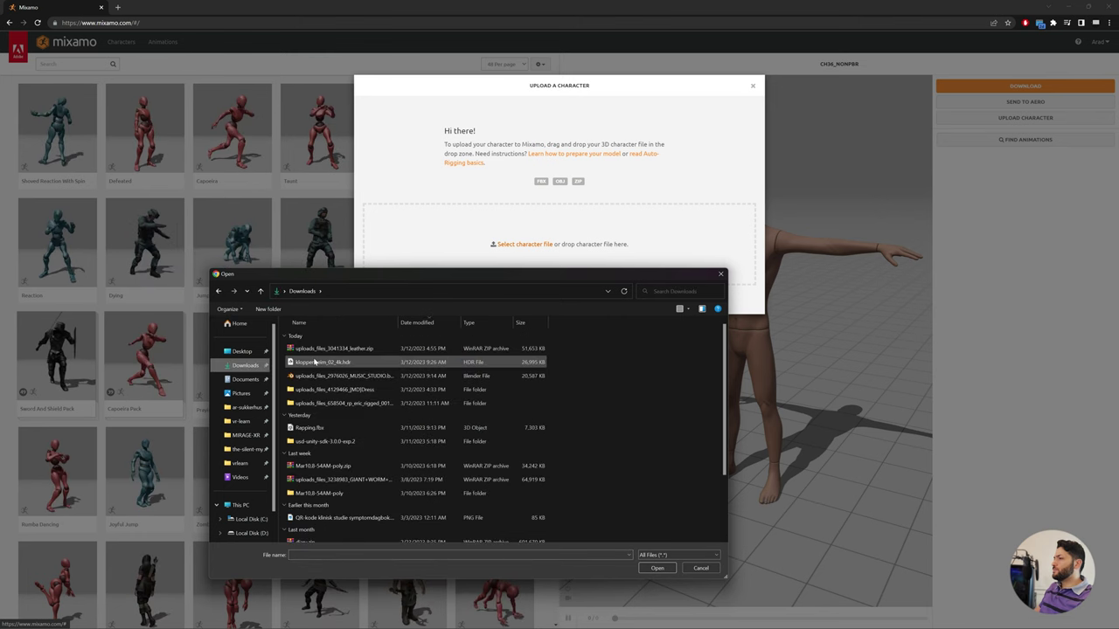
pyautogui.doubleClick(345, 403)
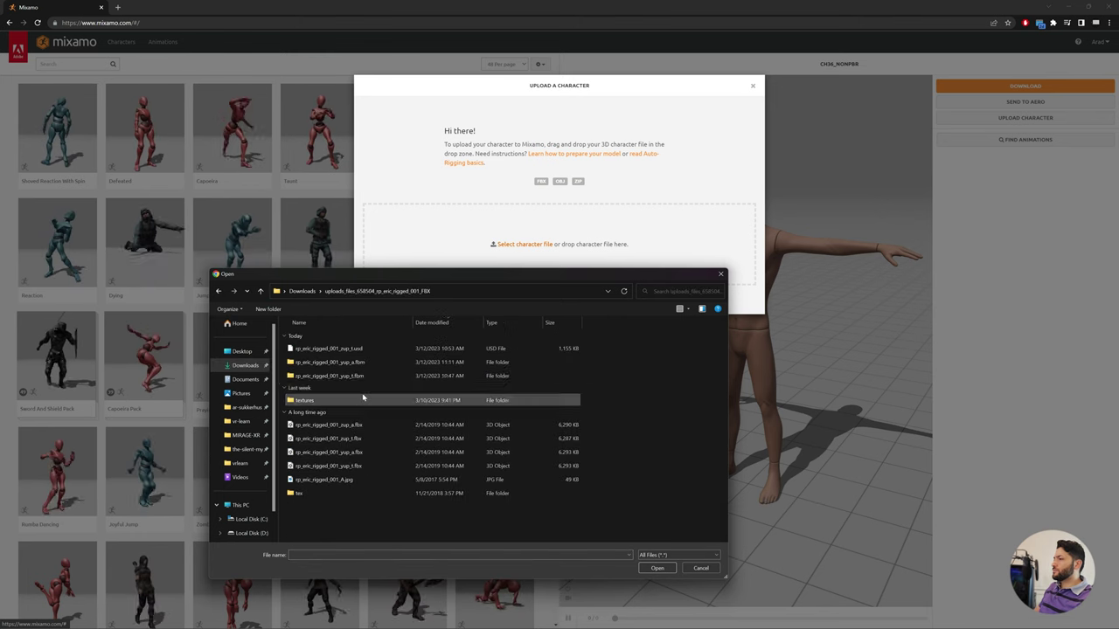
pyautogui.doubleClick(342, 466)
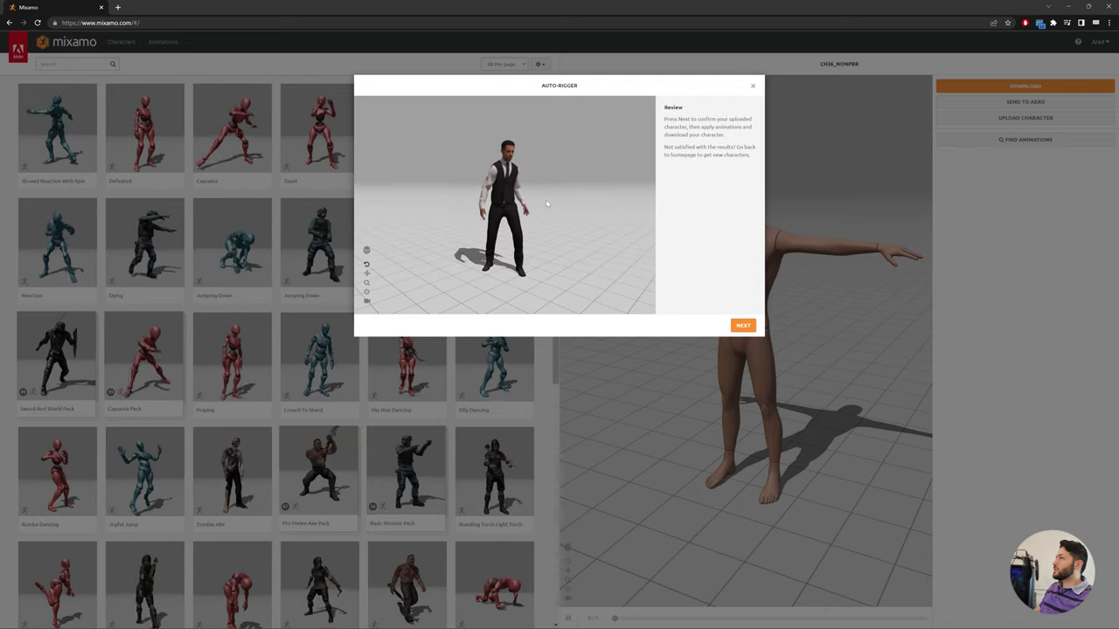
pyautogui.click(742, 326)
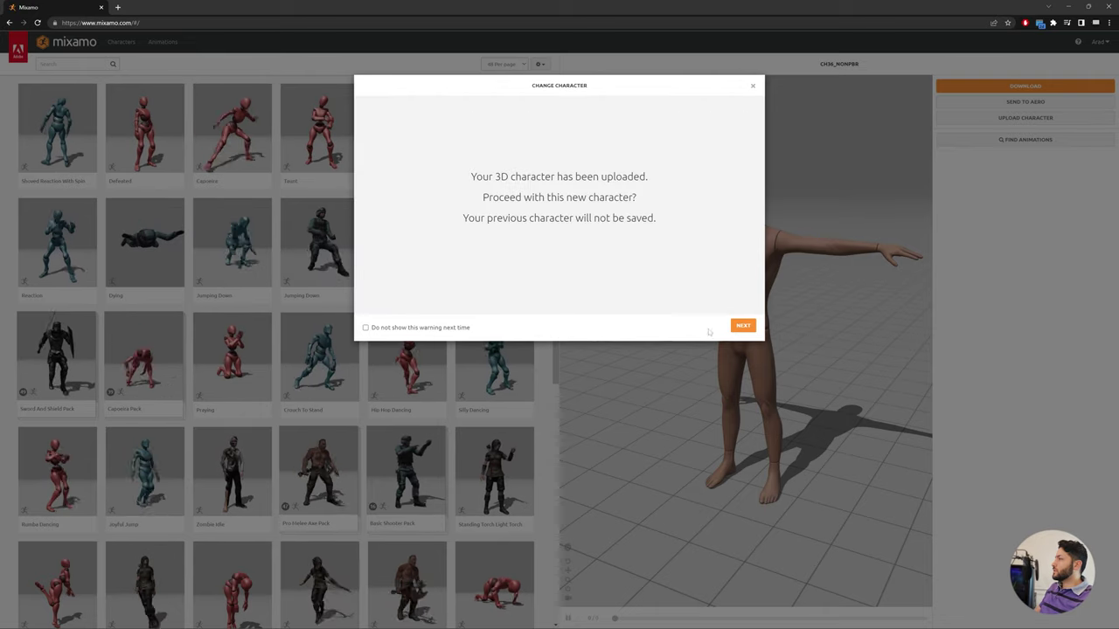
pyautogui.click(742, 325)
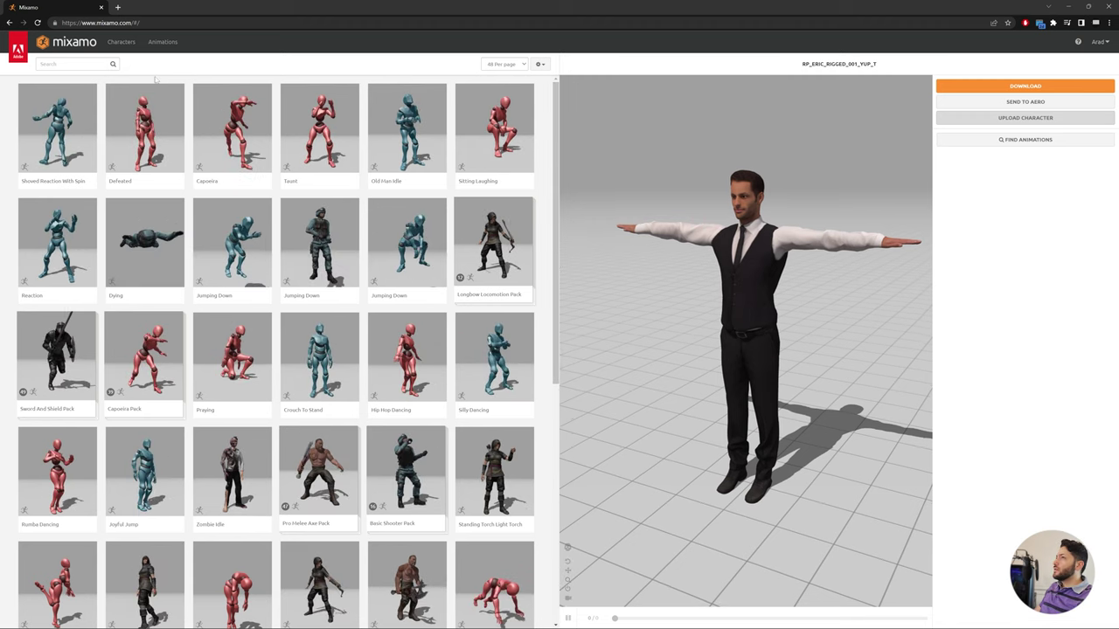
# Search the animation library for 'rapping' and apply the Rapping animation.
pyautogui.click(164, 43)
pyautogui.click(87, 64)
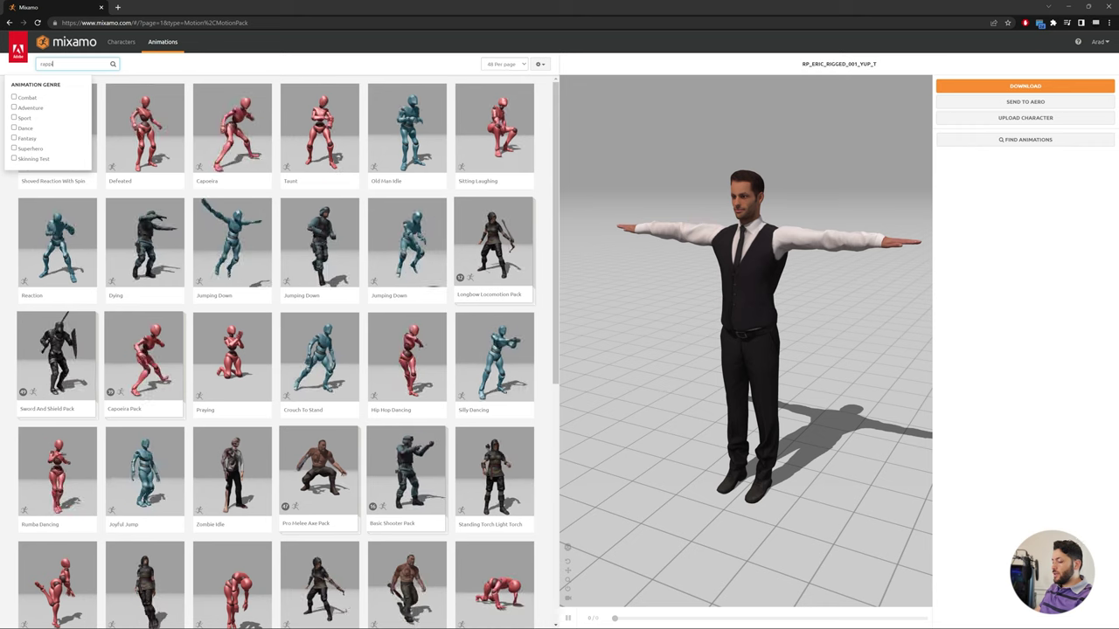
pyautogui.write('rapping')
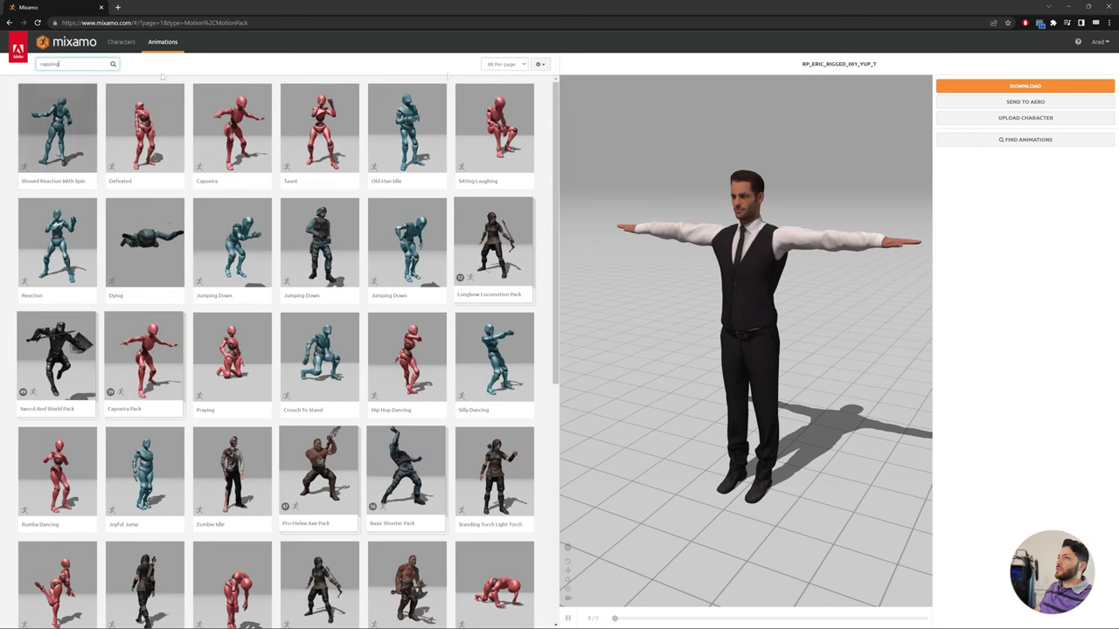
pyautogui.press('Return')
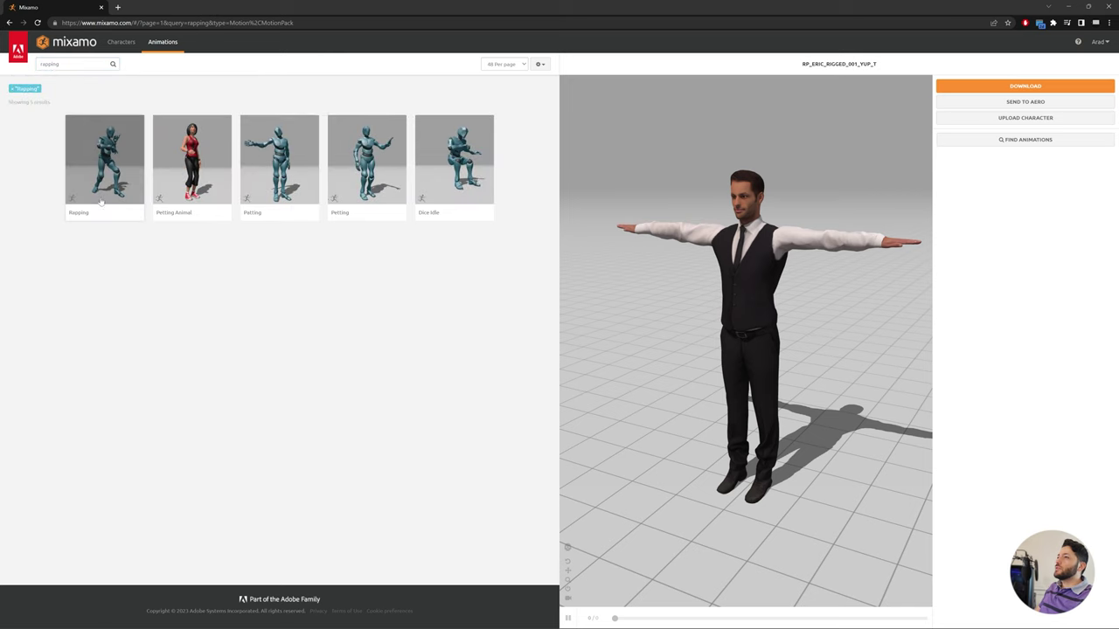
pyautogui.click(100, 180)
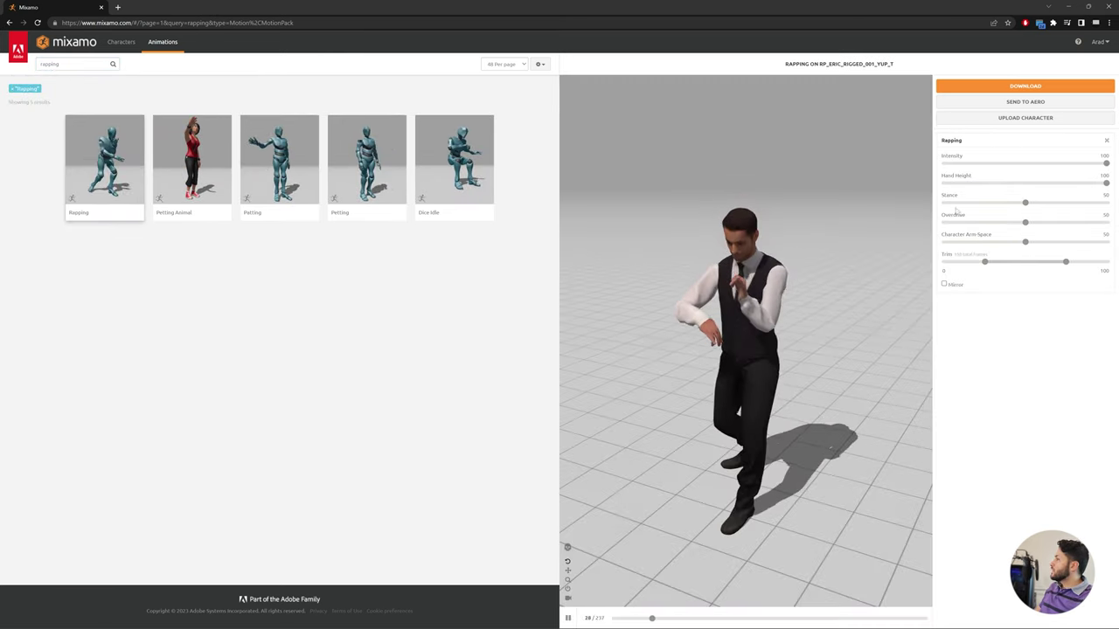
# Set the Rapping Intensity to 68 and Overdrive to 65.
pyautogui.moveTo(1106, 163); pyautogui.dragTo(1065, 164)
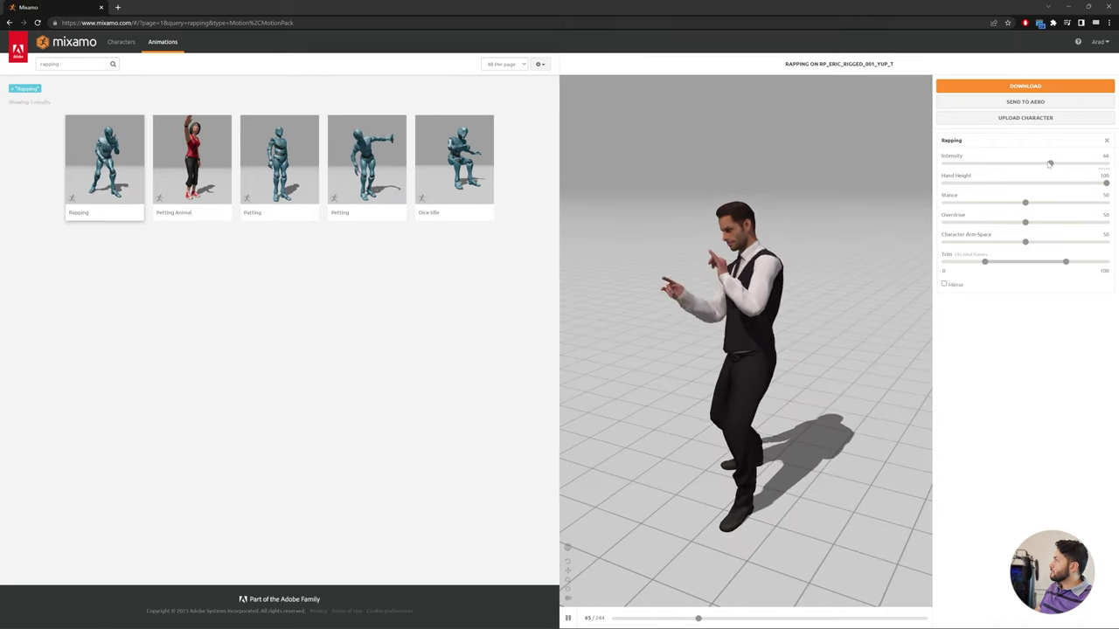
pyautogui.moveTo(1050, 162); pyautogui.dragTo(1054, 163)
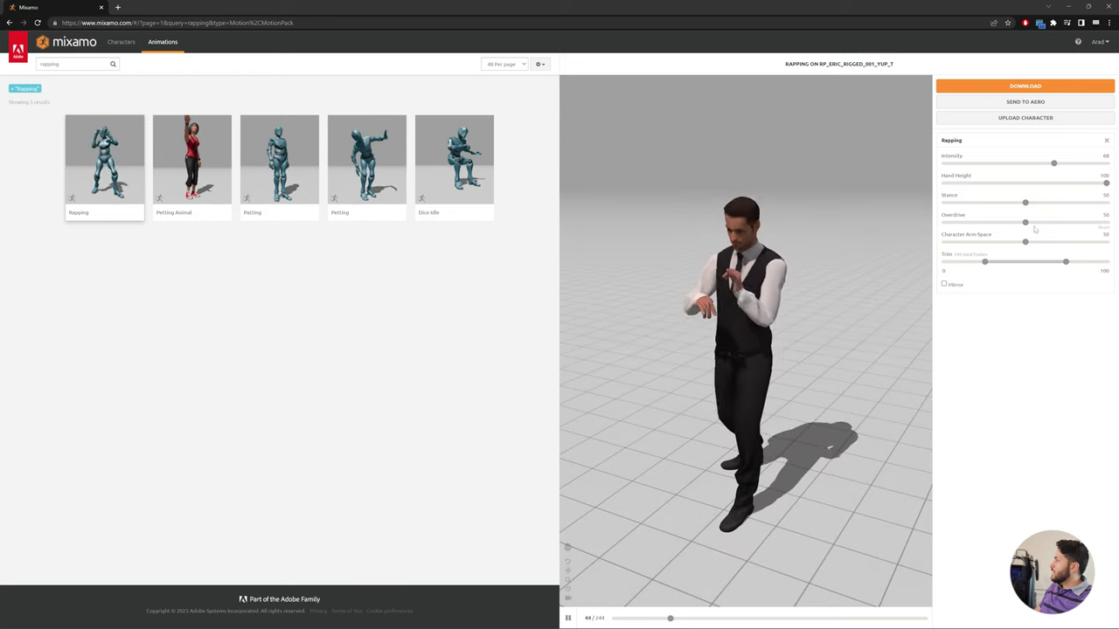
pyautogui.moveTo(1026, 223); pyautogui.dragTo(1050, 223)
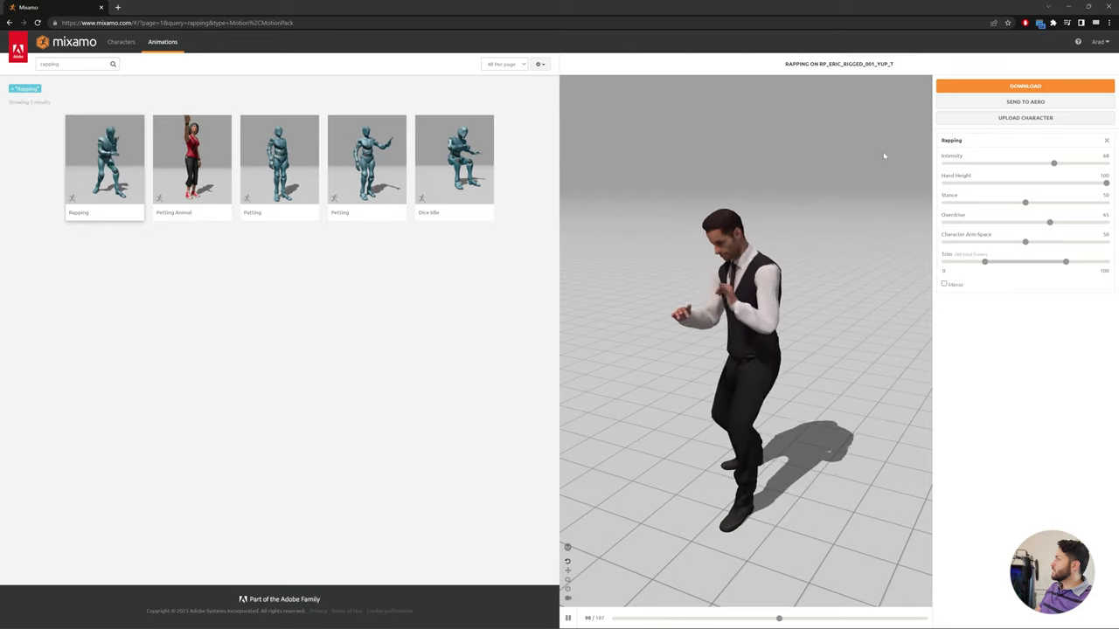
# Download the animation as FBX Binary, with skin, at 30 fps and no keyframe reduction.
pyautogui.click(1012, 88)
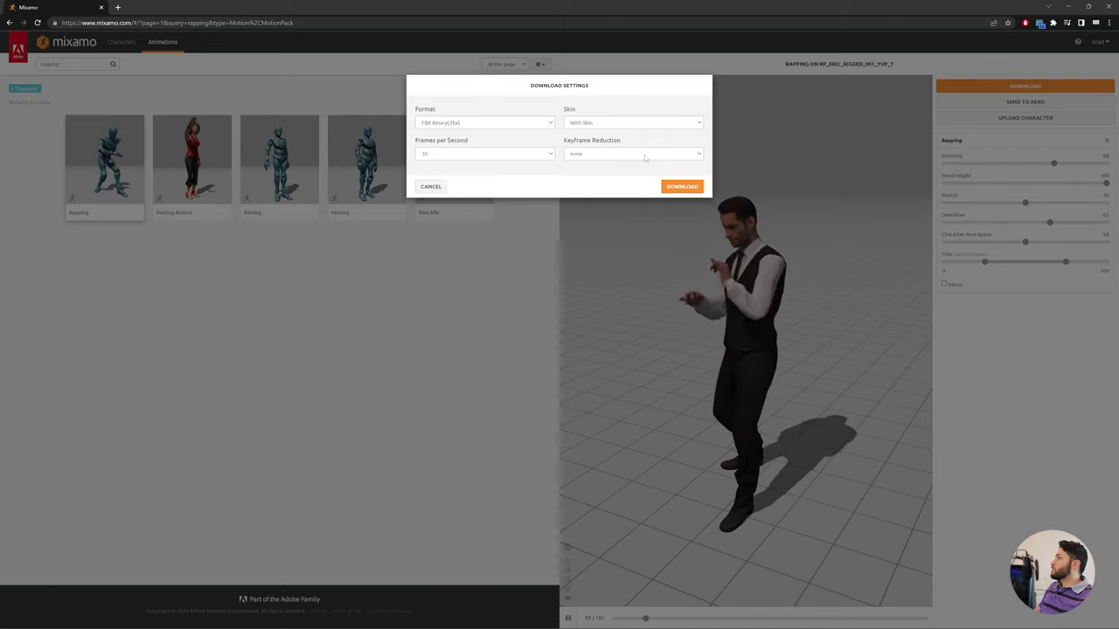
pyautogui.click(582, 123)
pyautogui.click(603, 132)
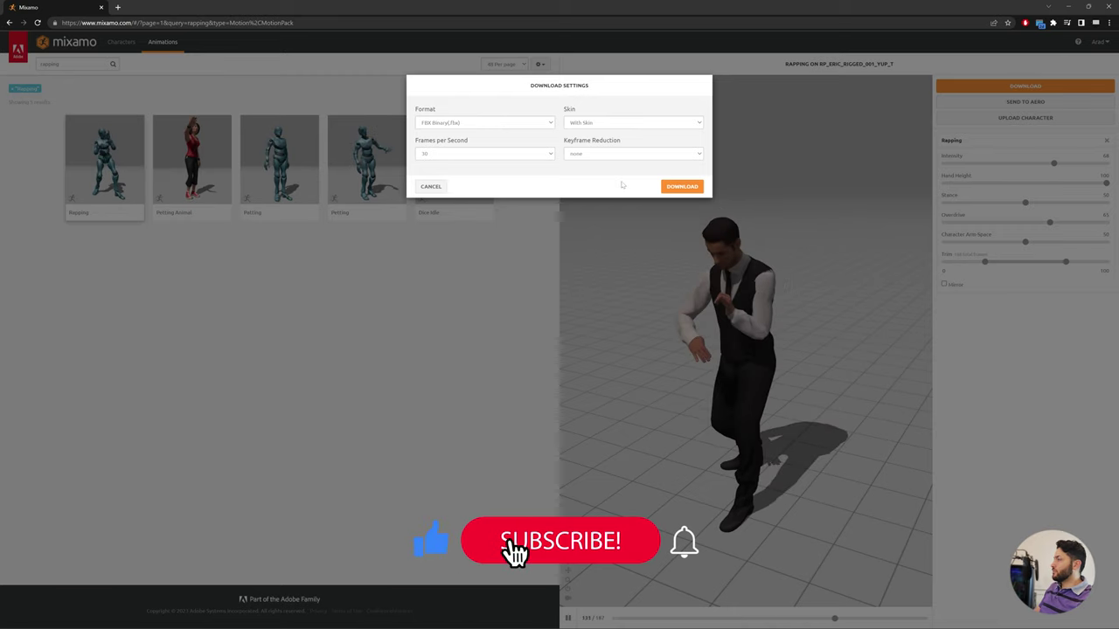
pyautogui.click(680, 187)
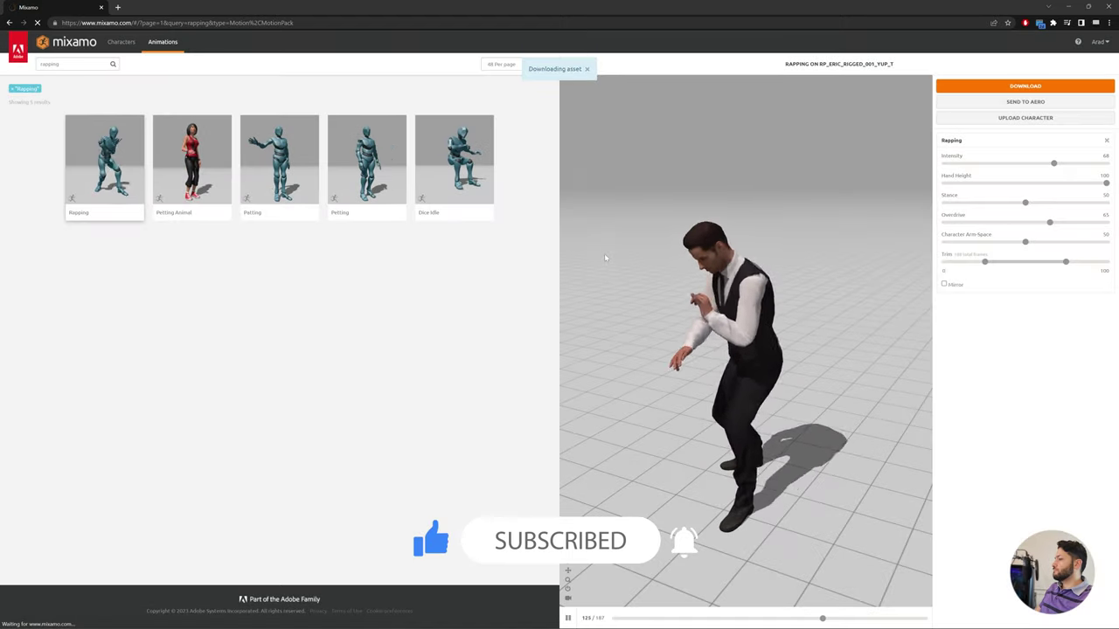
pyautogui.moveTo(368, 622)
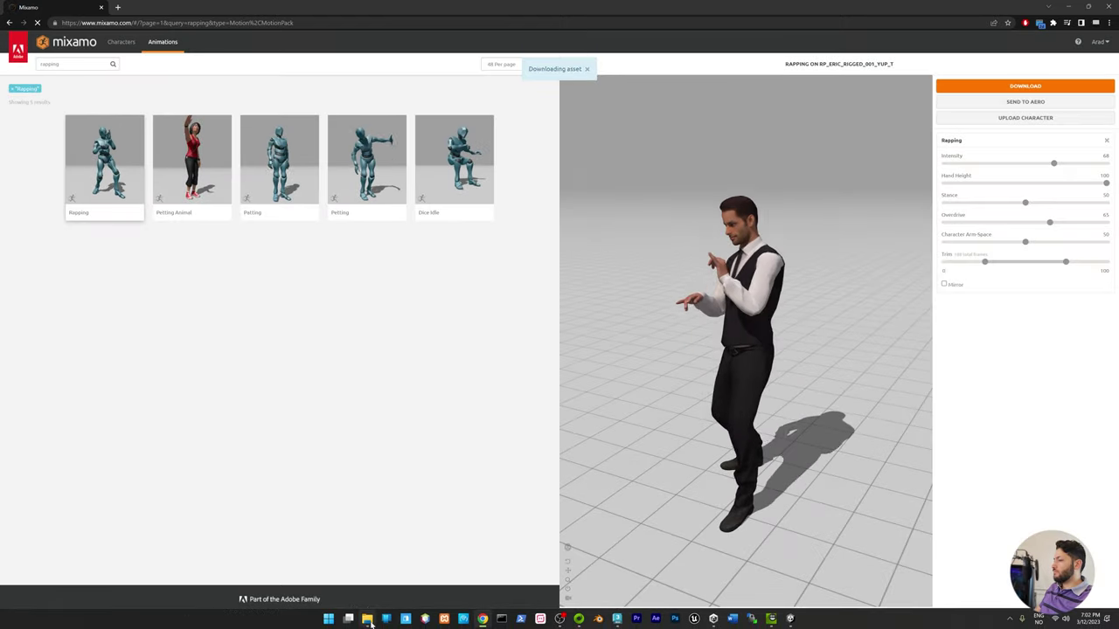
# Reset 3ds Max to an empty scene, discarding the current one.
pyautogui.click(617, 620)
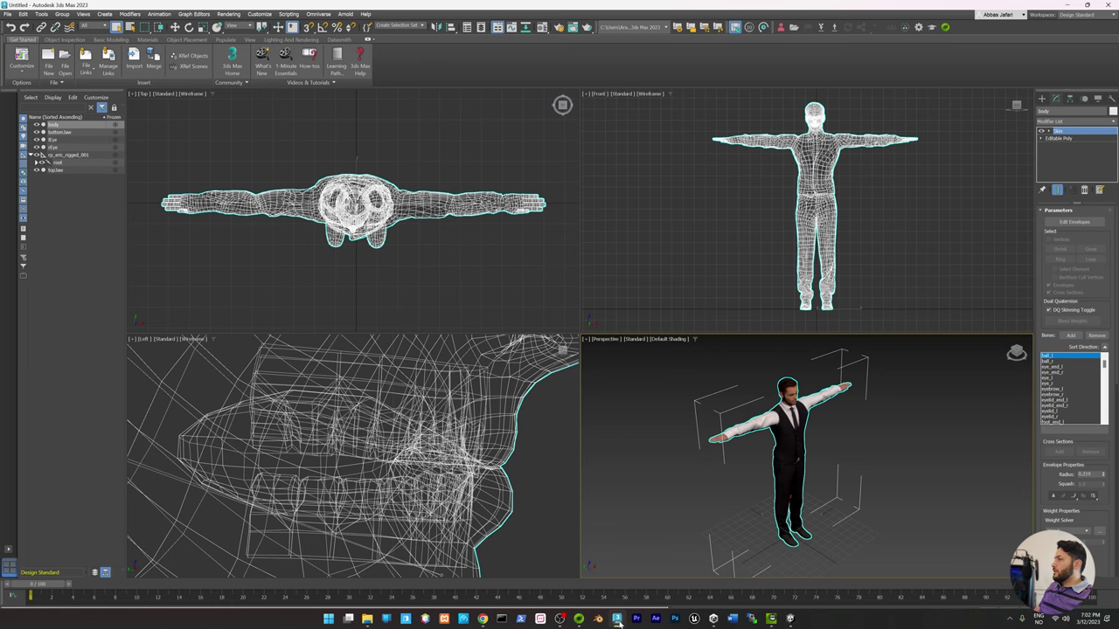
pyautogui.click(8, 15)
pyautogui.click(8, 15)
pyautogui.click(7, 15)
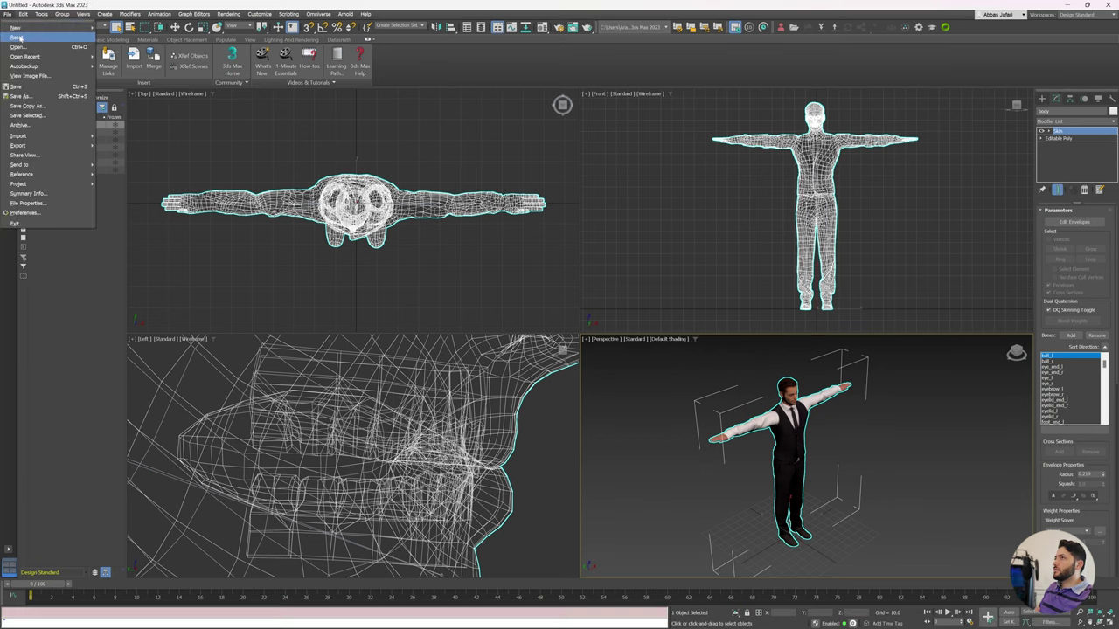
pyautogui.click(17, 38)
pyautogui.click(564, 331)
pyautogui.click(540, 335)
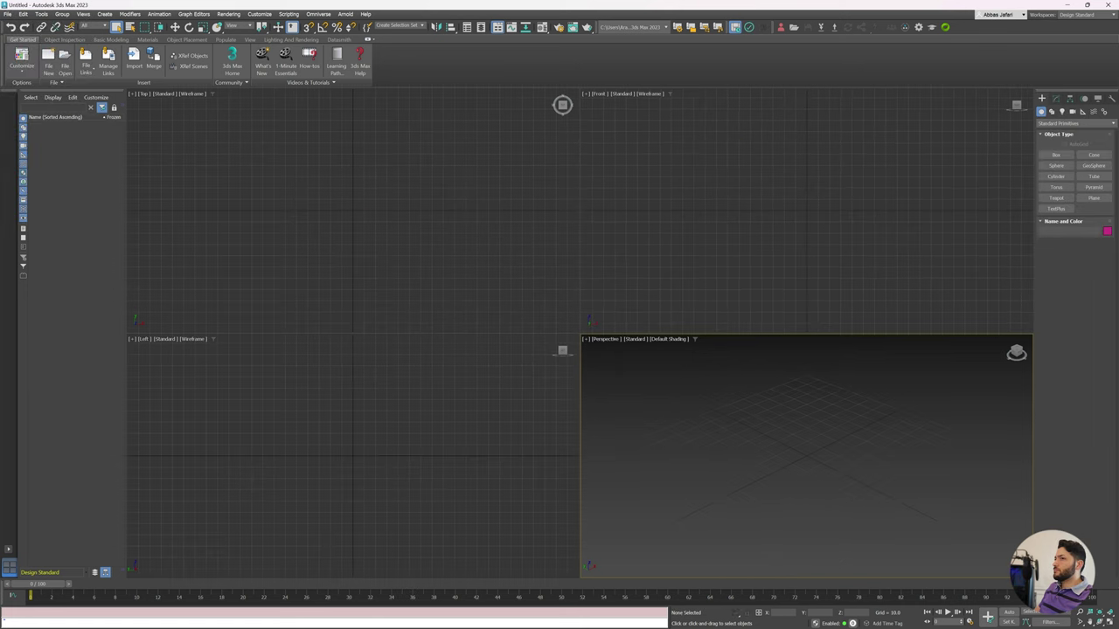
# Import Rapping (1).fbx from Downloads with animation included in the FBX options.
pyautogui.click(8, 15)
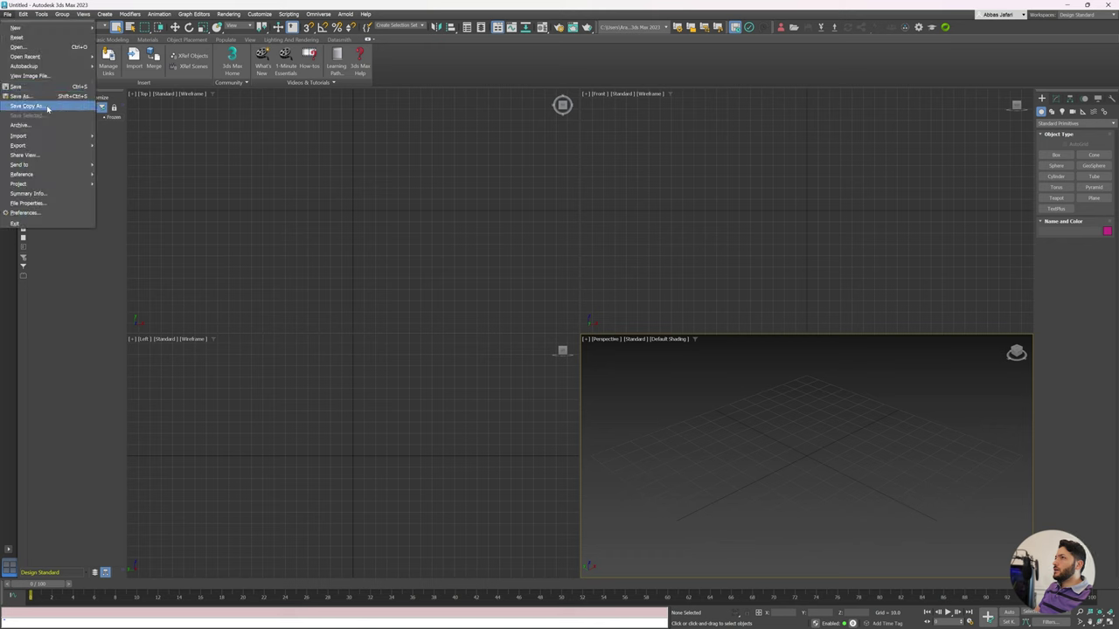
pyautogui.moveTo(54, 139)
pyautogui.click(117, 136)
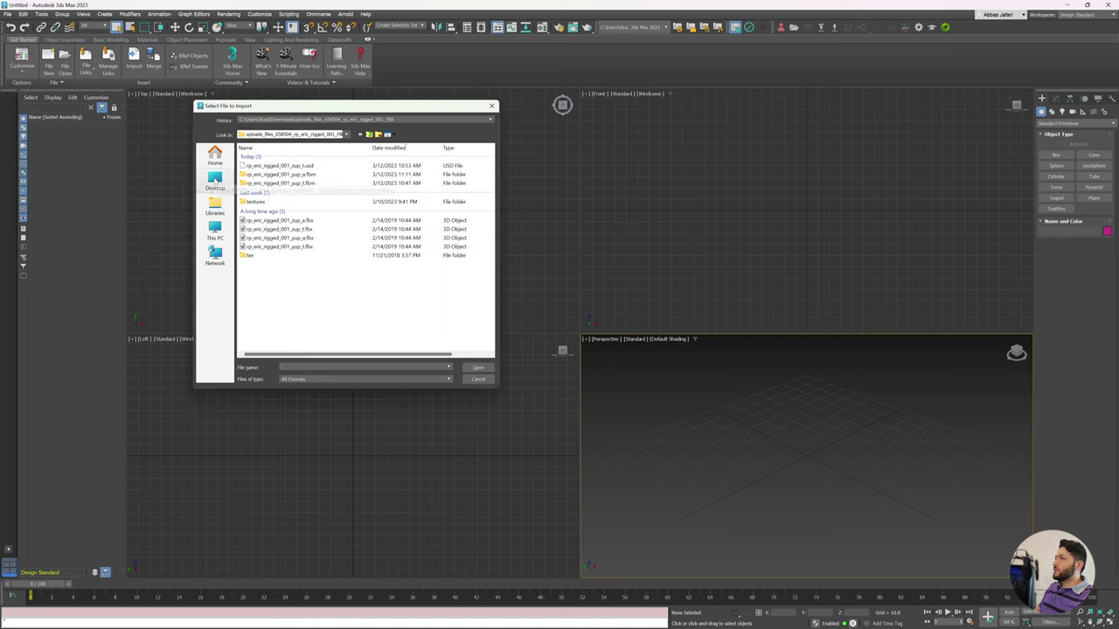
pyautogui.click(215, 181)
pyautogui.doubleClick(380, 180)
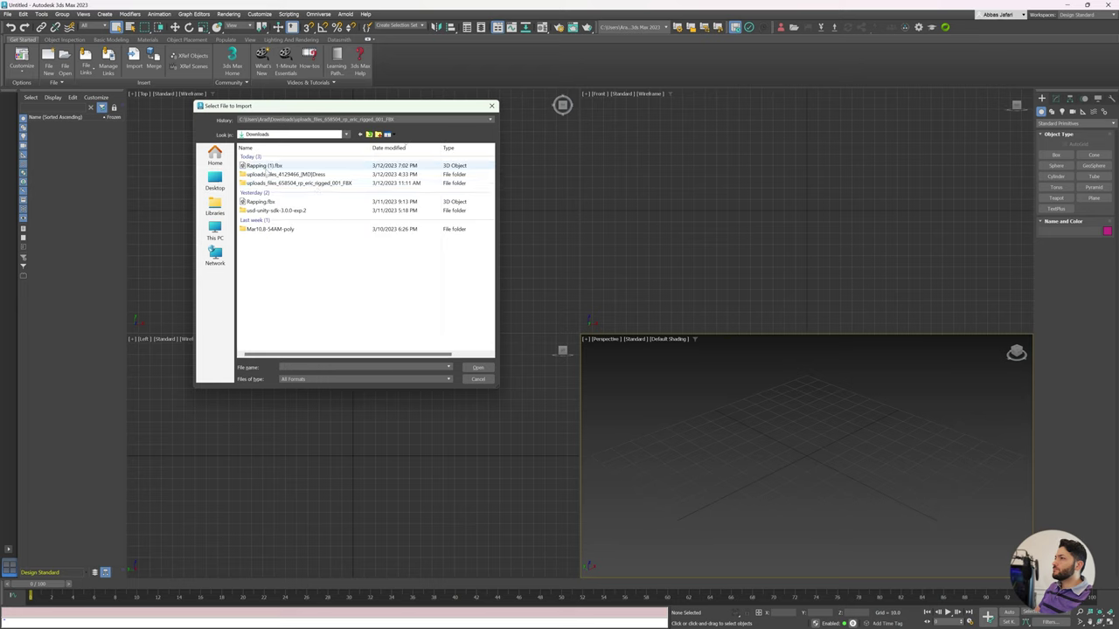
pyautogui.click(259, 166)
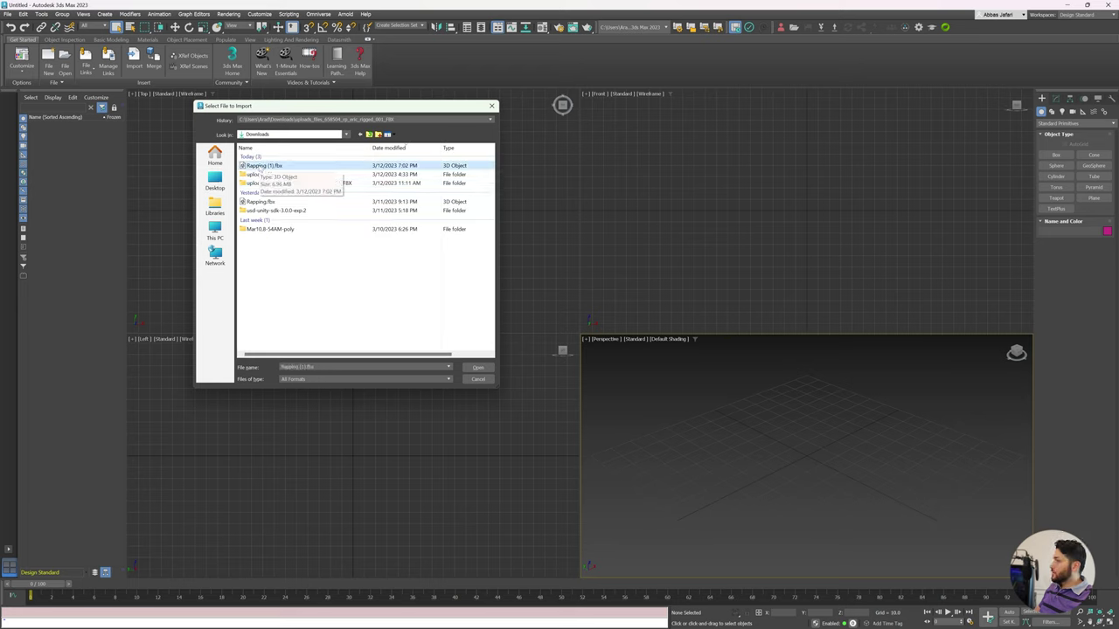
pyautogui.doubleClick(252, 166)
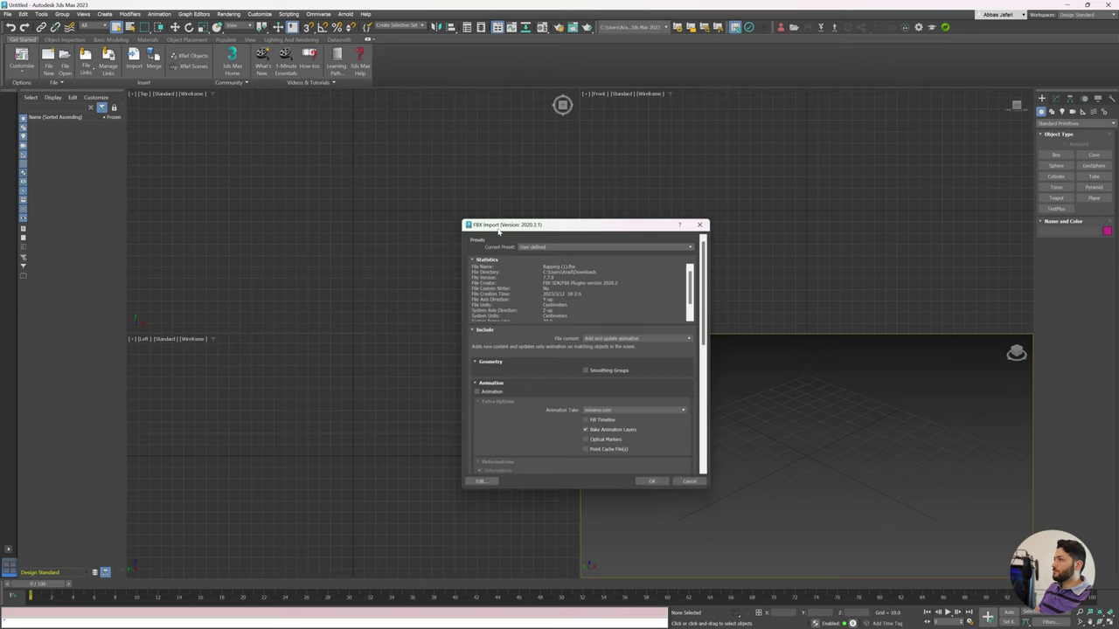
pyautogui.scroll(-2, 639, 399)
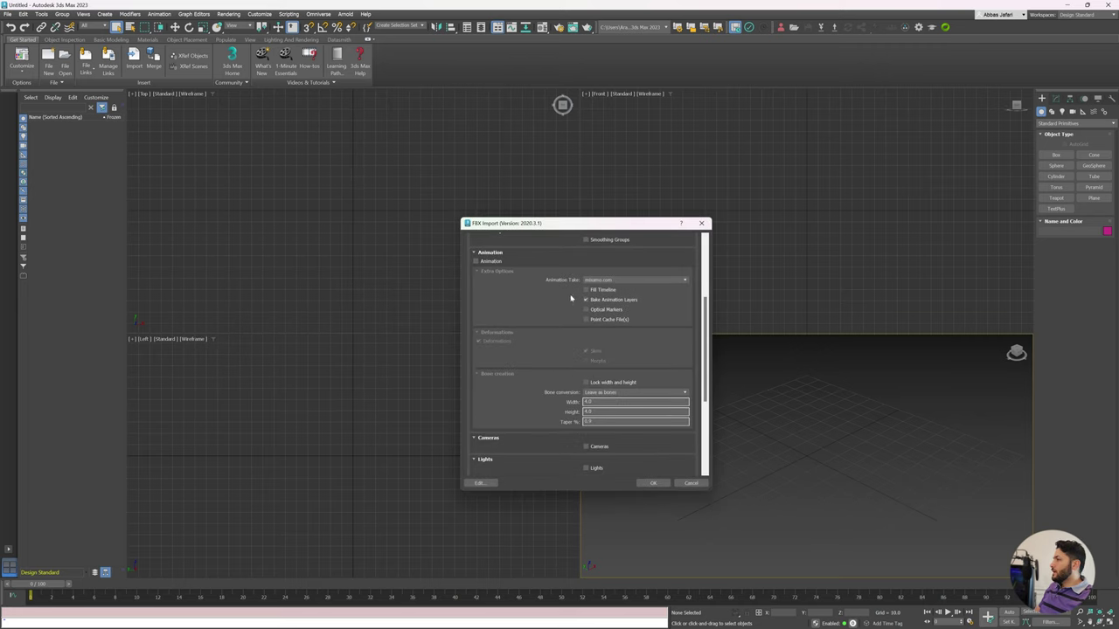
pyautogui.scroll(1, 507, 300)
pyautogui.click(476, 306)
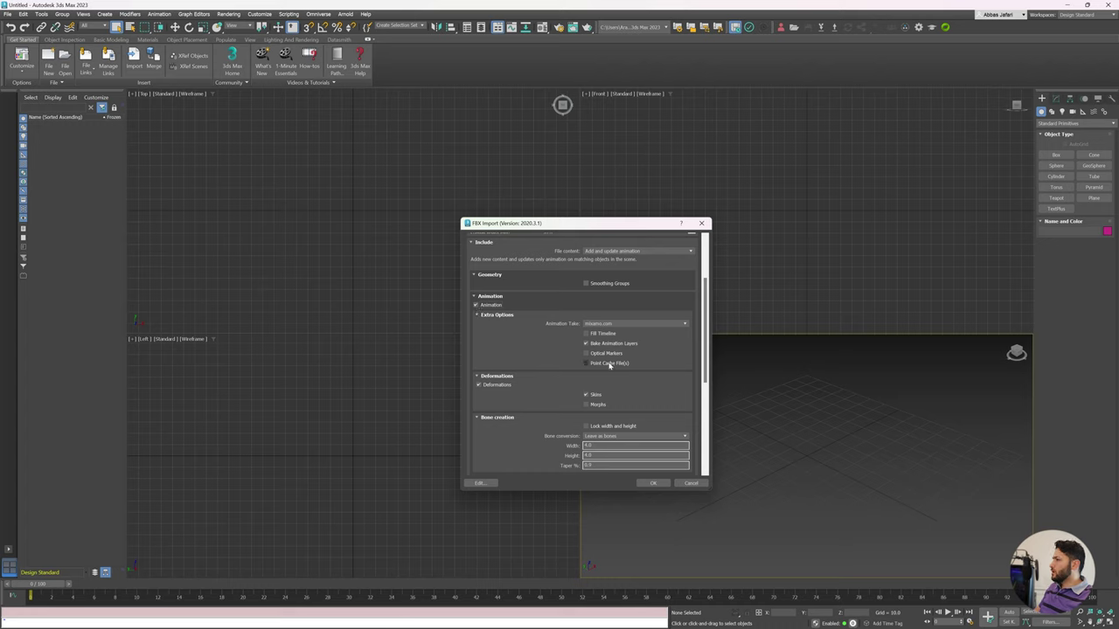
pyautogui.moveTo(706, 362); pyautogui.dragTo(709, 436)
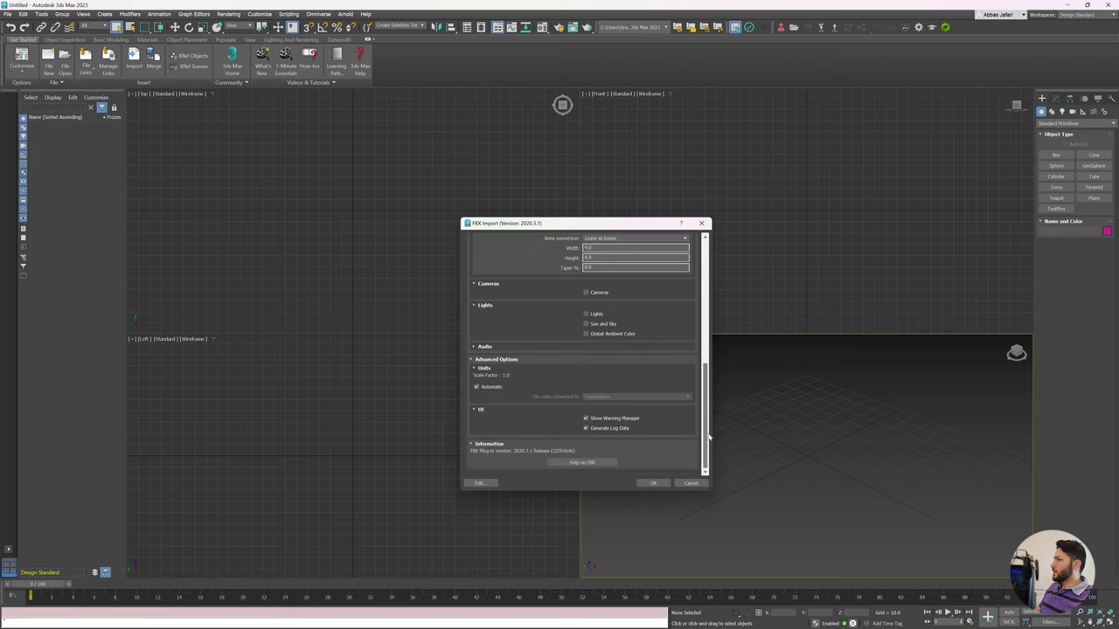
pyautogui.click(653, 484)
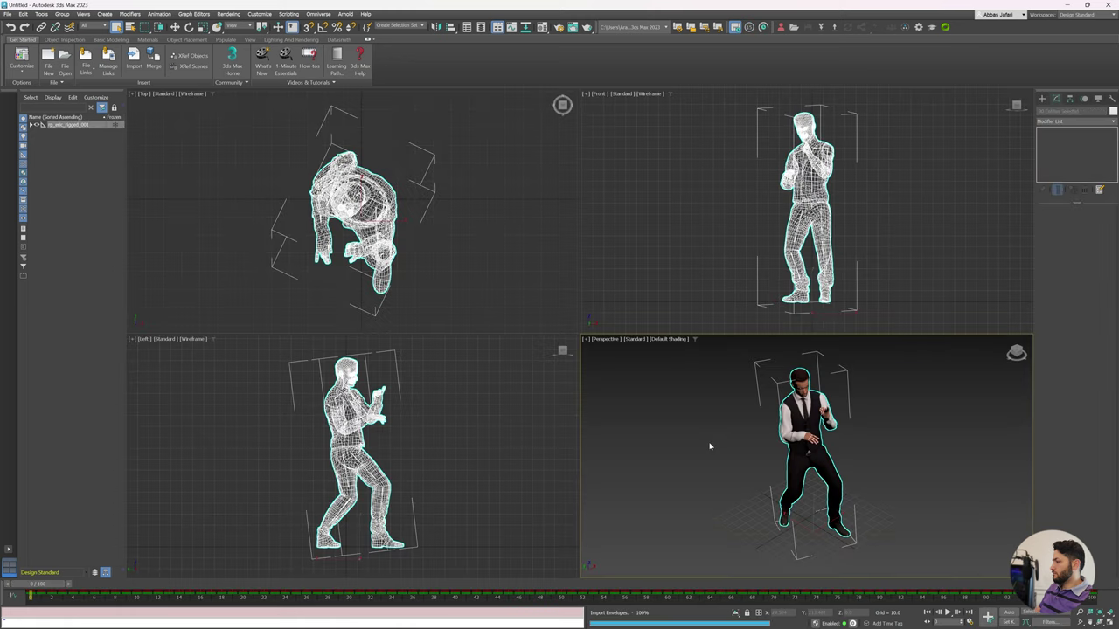
# Set the Time Configuration end time to 1180 frames.
pyautogui.moveTo(1054, 619)
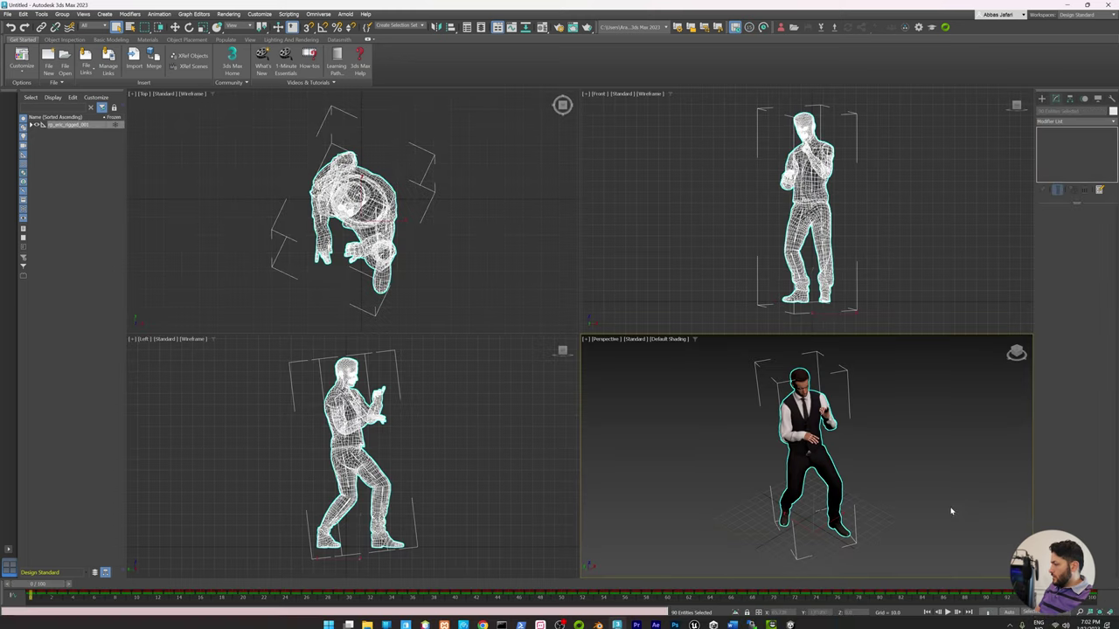
pyautogui.rightClick(949, 615)
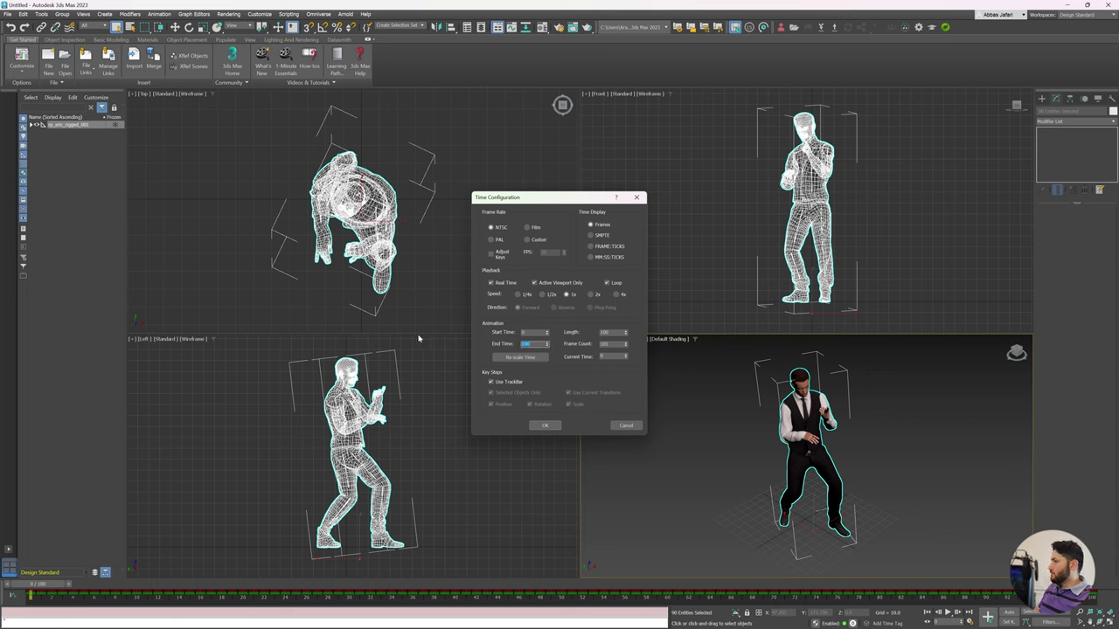
pyautogui.click(507, 358)
pyautogui.write('1180')
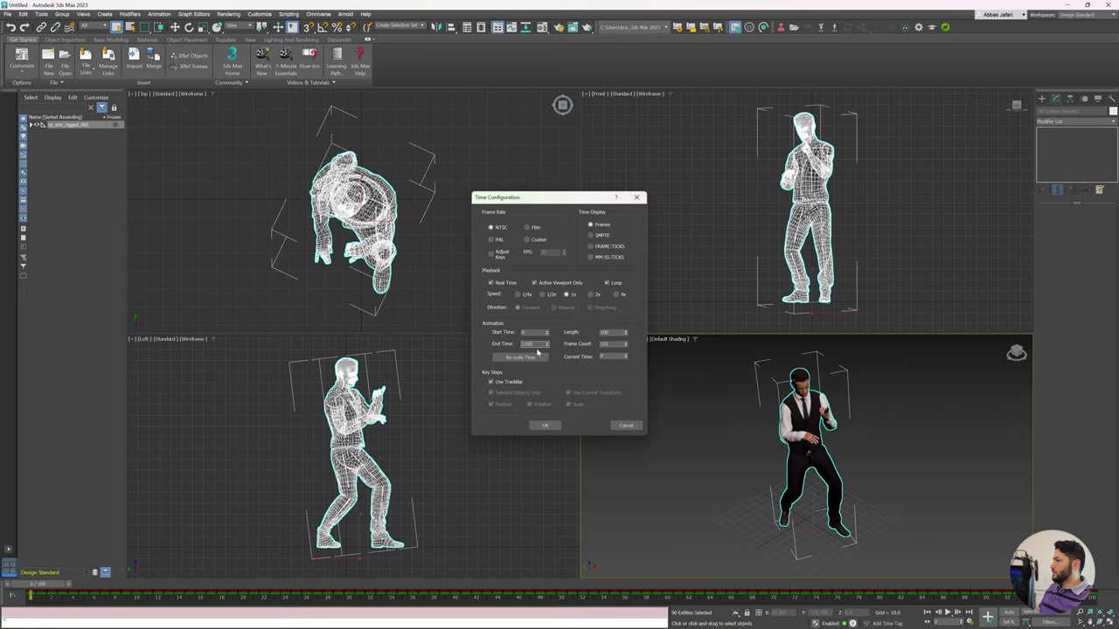
pyautogui.click(545, 427)
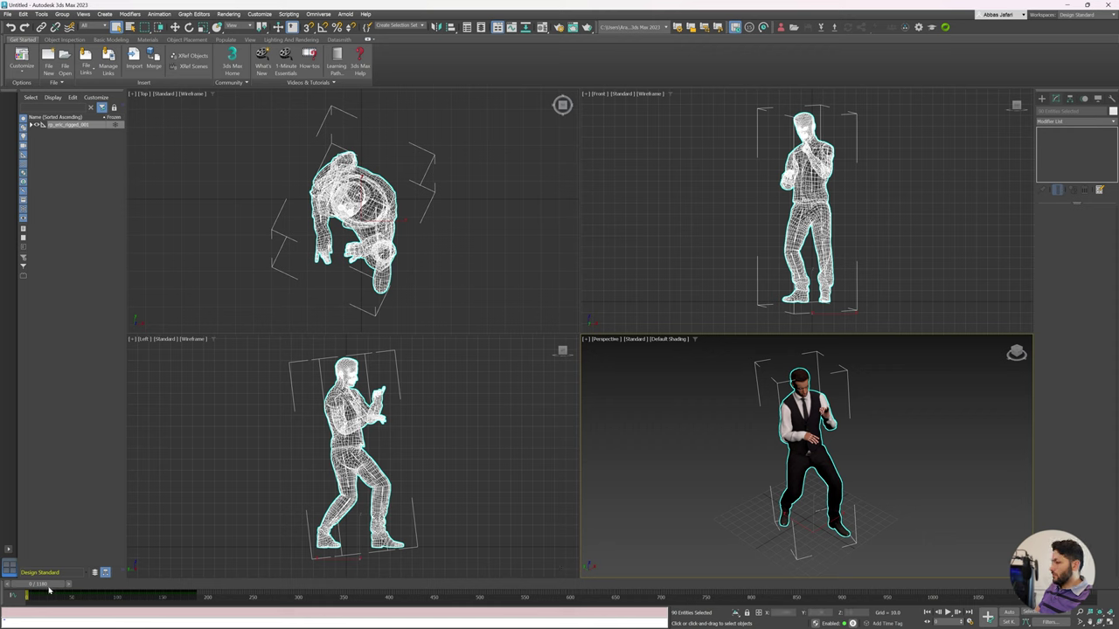
# Scrub and play the timeline to preview the imported rapping motion.
pyautogui.moveTo(50, 591)
pyautogui.mouseDown()
pyautogui.moveTo(113, 593)
pyautogui.moveTo(89, 593)
pyautogui.mouseUp()
pyautogui.keyDown('alt'); pyautogui.moveTo(830, 489); pyautogui.dragTo(977, 573, button='middle'); pyautogui.keyUp('alt')
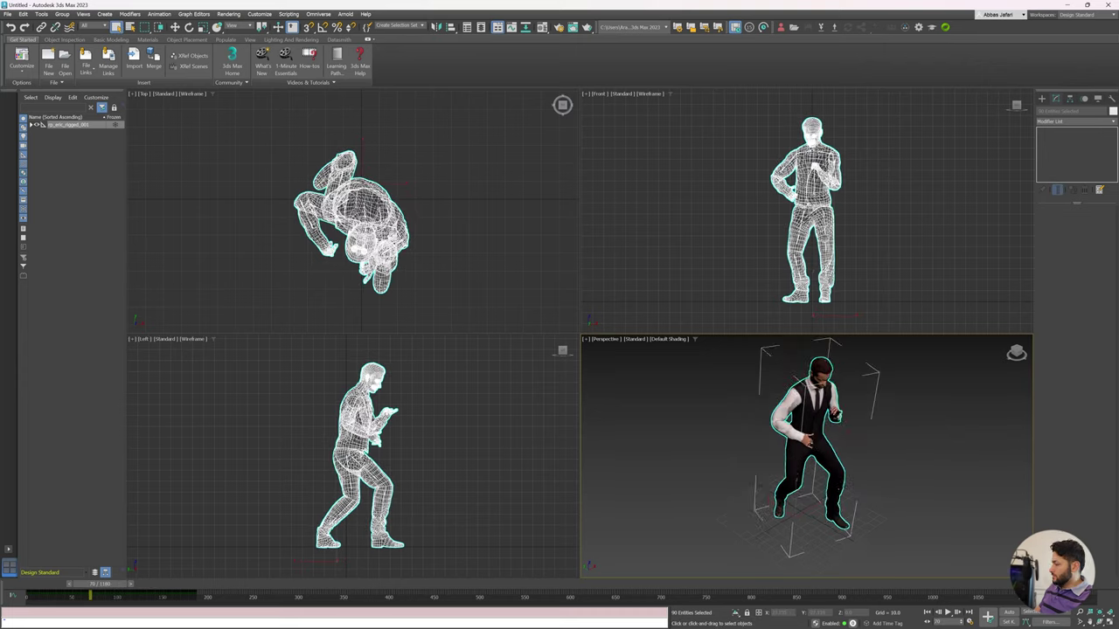
pyautogui.click(947, 613)
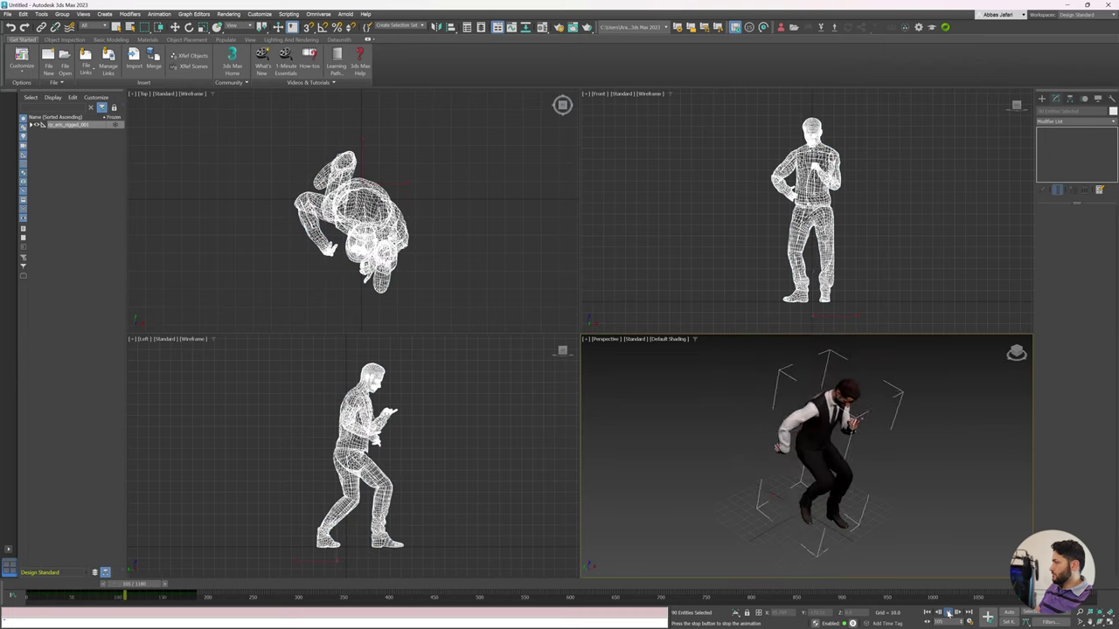
pyautogui.click(947, 613)
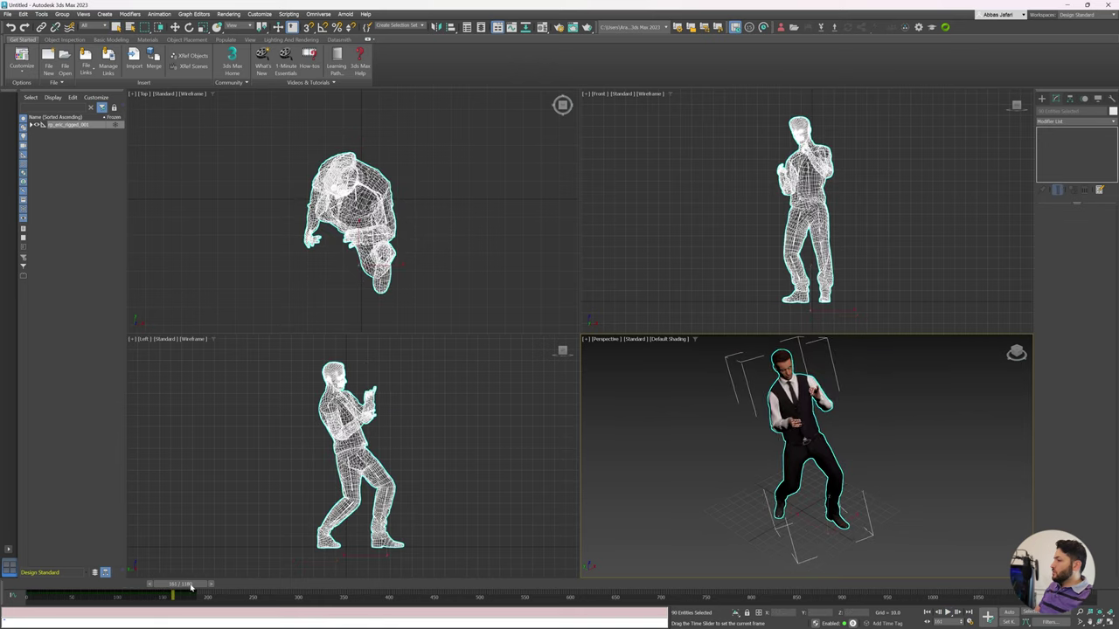
pyautogui.moveTo(193, 583)
pyautogui.mouseDown()
pyautogui.moveTo(217, 586)
pyautogui.moveTo(119, 590)
pyautogui.mouseUp()
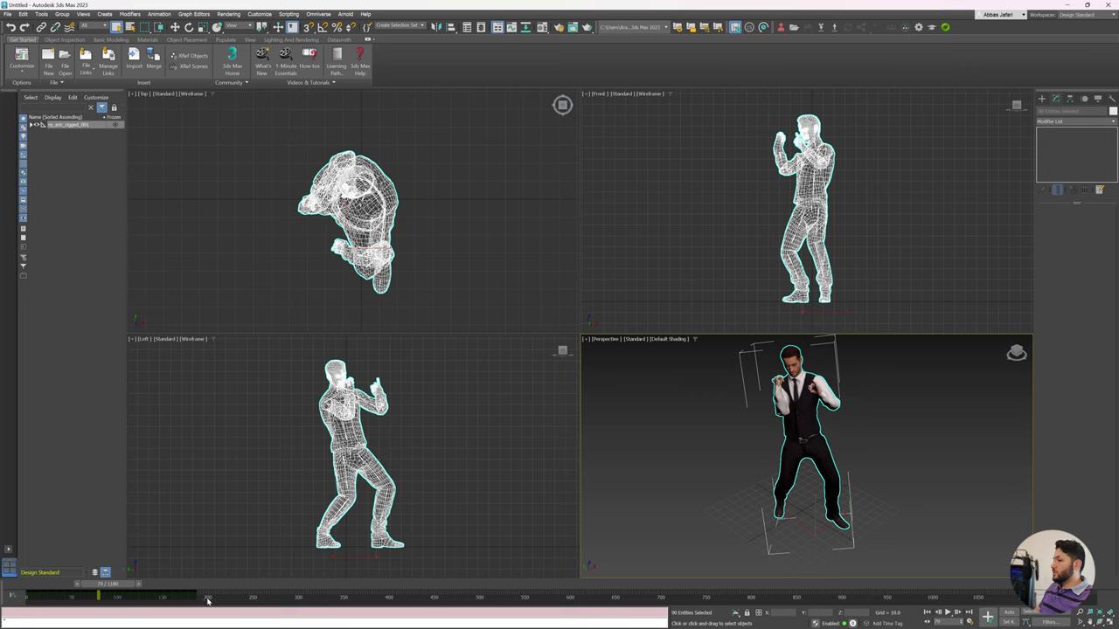
pyautogui.moveTo(35, 601); pyautogui.dragTo(22, 601)
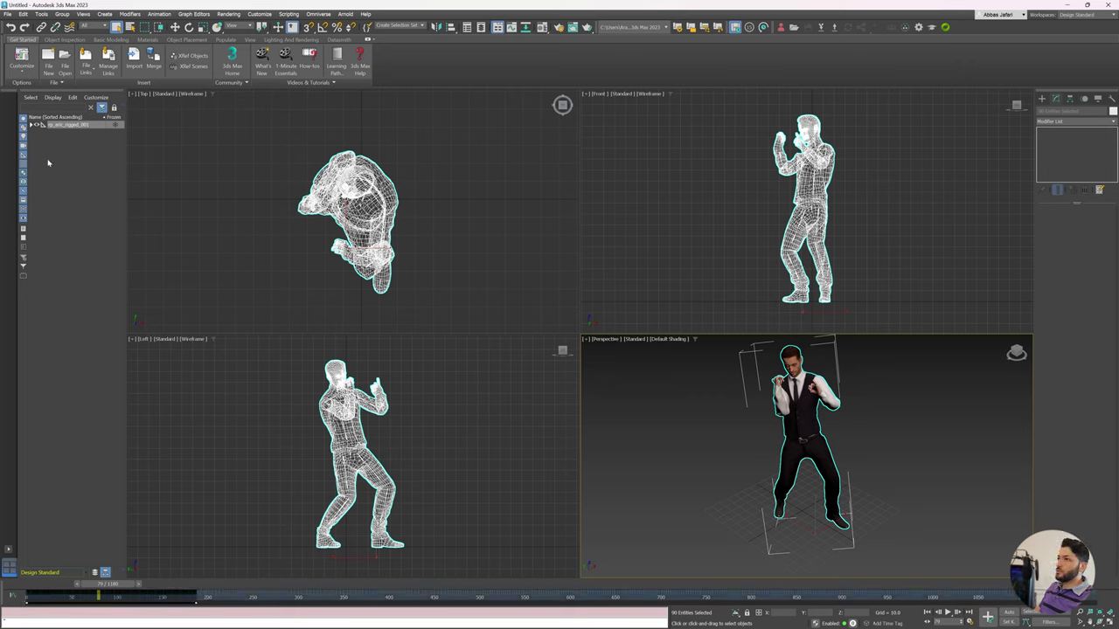
# Select the skeleton's root bone along with all 88 child bones.
pyautogui.click(31, 126)
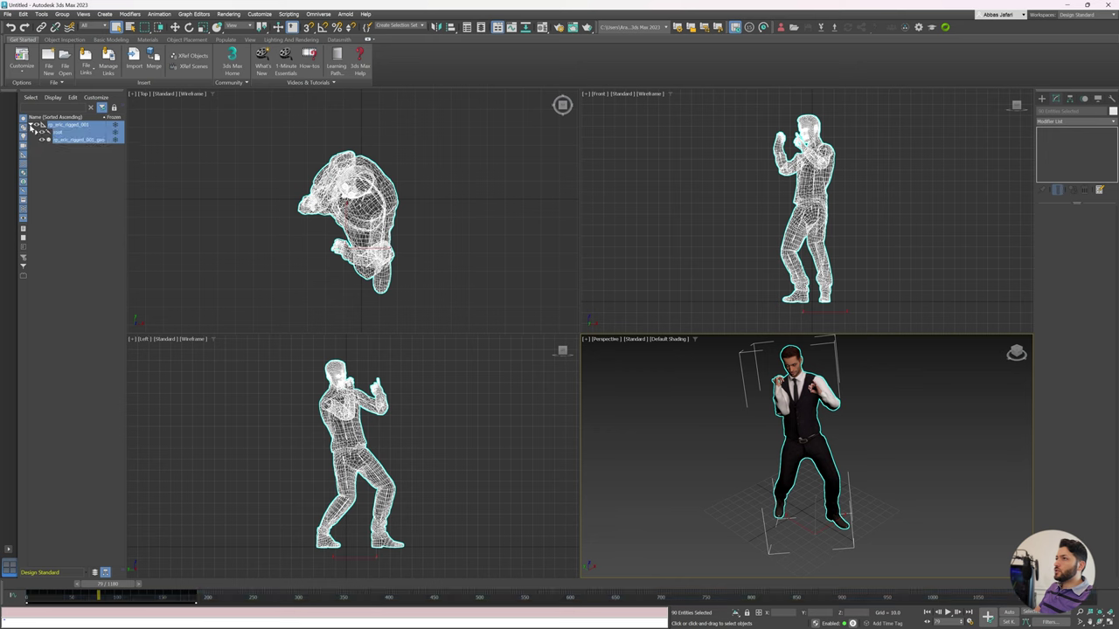
pyautogui.click(59, 132)
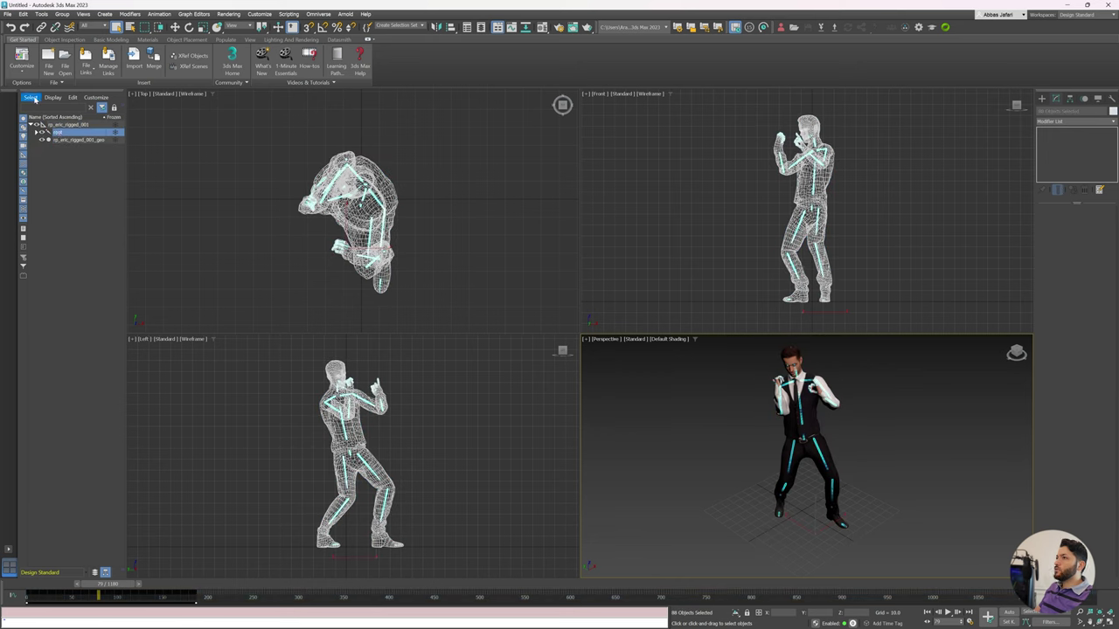
pyautogui.click(34, 99)
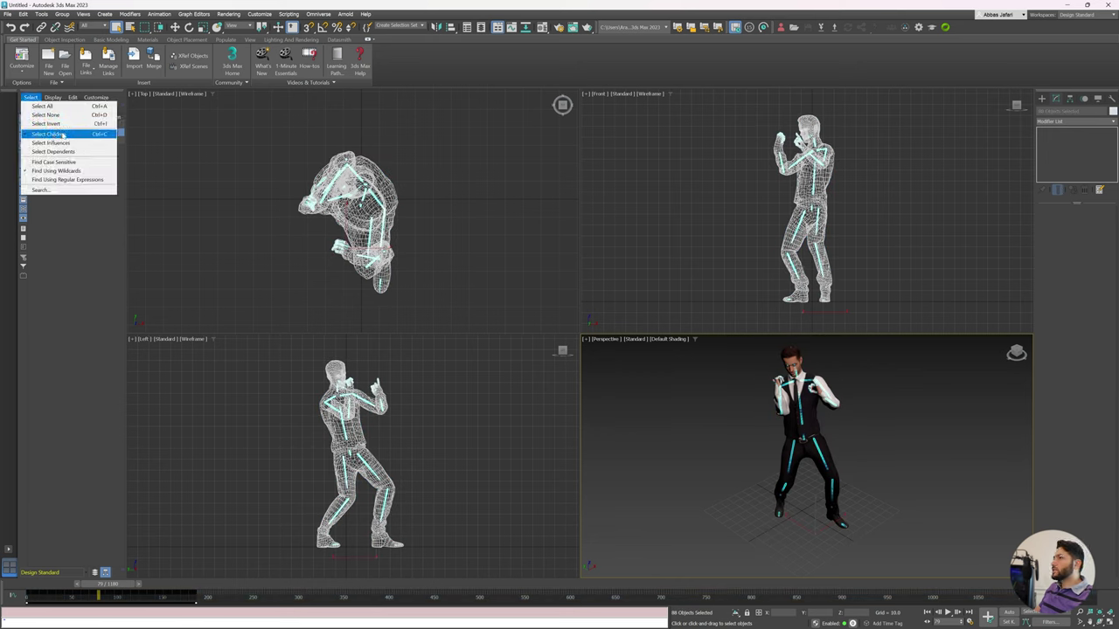
pyautogui.click(78, 252)
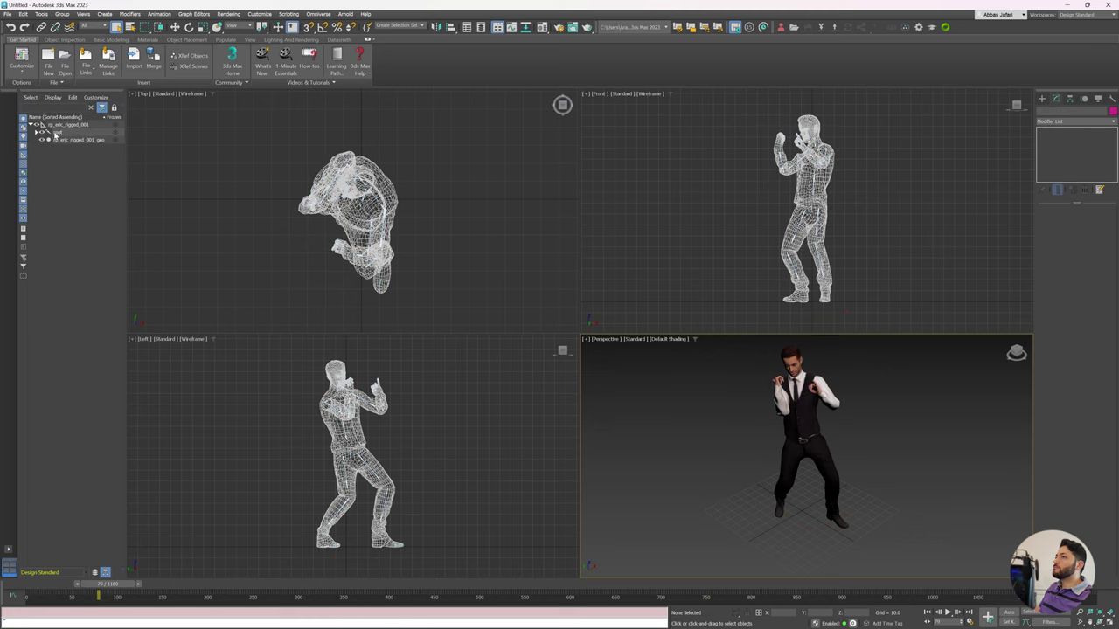
pyautogui.doubleClick(55, 133)
# Shift-copy the dance key blocks along the track bar so they reach about frame 820.
pyautogui.moveTo(236, 595)
pyautogui.mouseDown()
pyautogui.moveTo(61, 601)
pyautogui.moveTo(250, 596)
pyautogui.mouseUp()
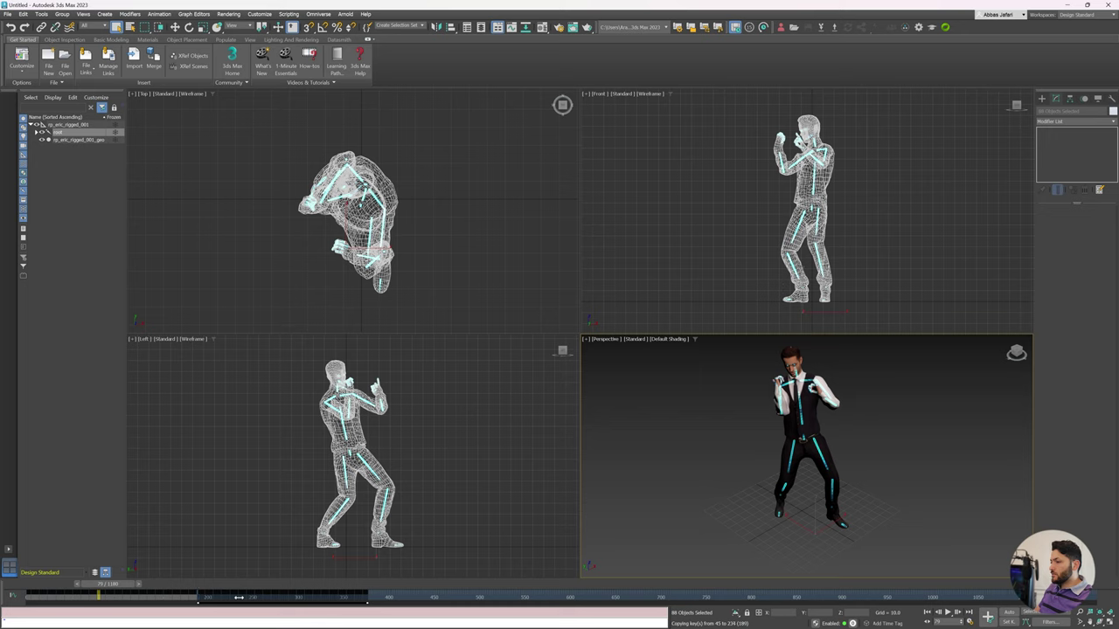
pyautogui.keyDown('shift'); pyautogui.moveTo(237, 597); pyautogui.dragTo(238, 598); pyautogui.keyUp('shift')
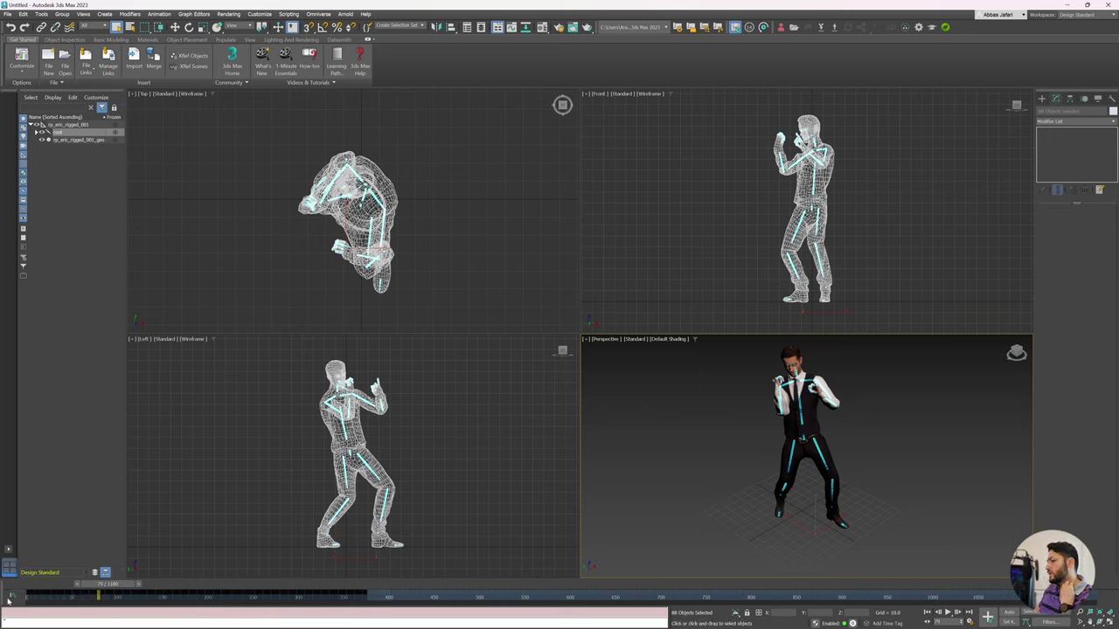
pyautogui.click(35, 598)
pyautogui.keyDown('shift'); pyautogui.moveTo(124, 594); pyautogui.dragTo(469, 599); pyautogui.keyUp('shift')
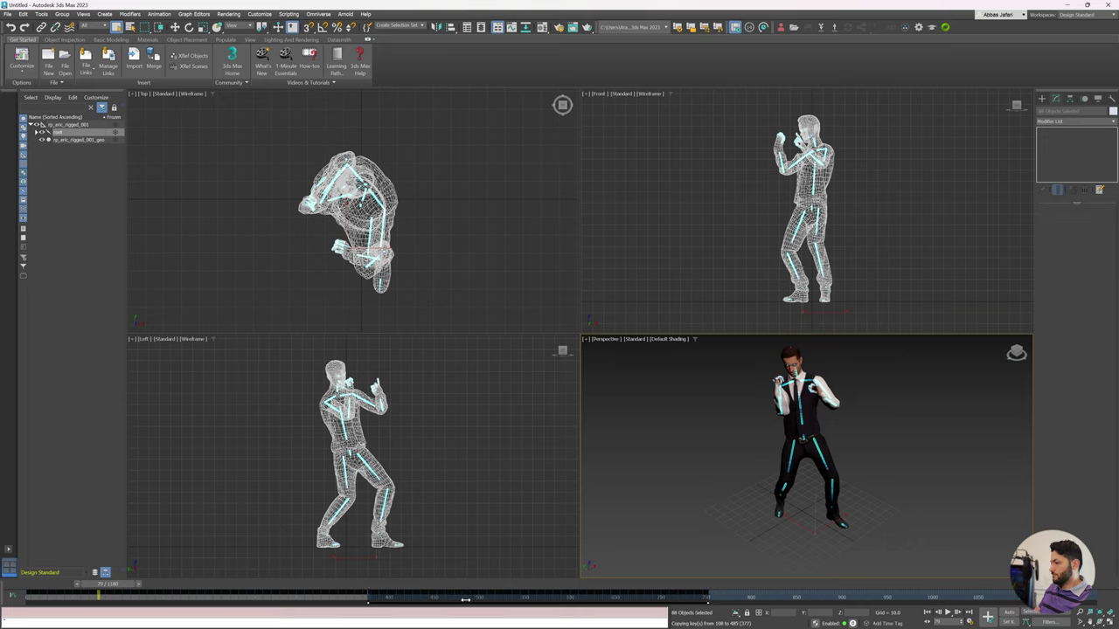
pyautogui.keyDown('shift'); pyautogui.moveTo(465, 599); pyautogui.dragTo(465, 600); pyautogui.keyUp('shift')
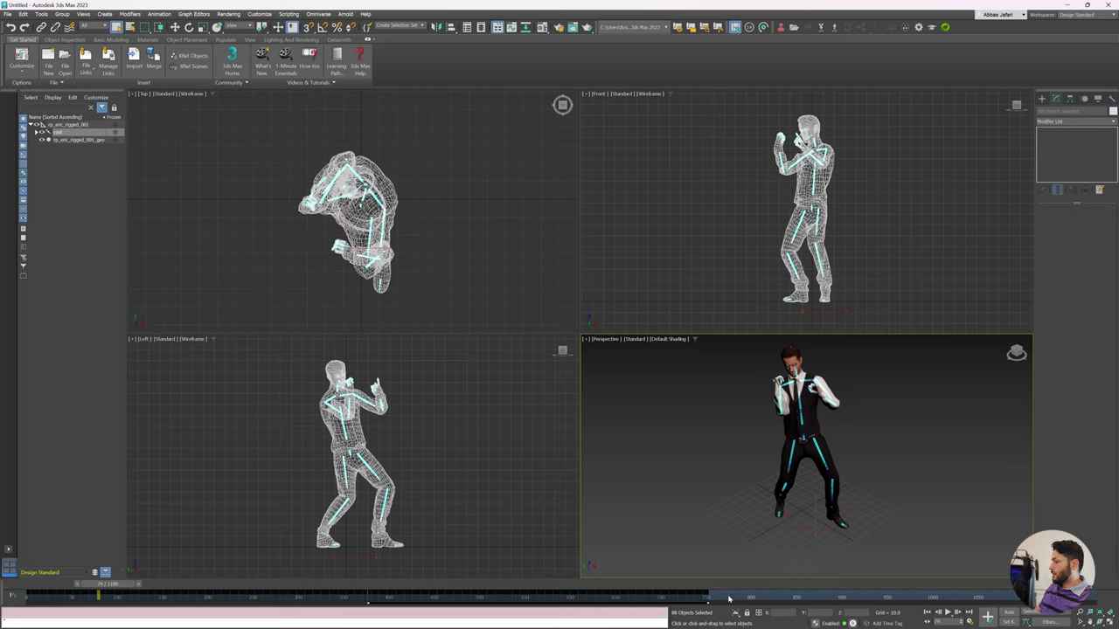
pyautogui.click(622, 598)
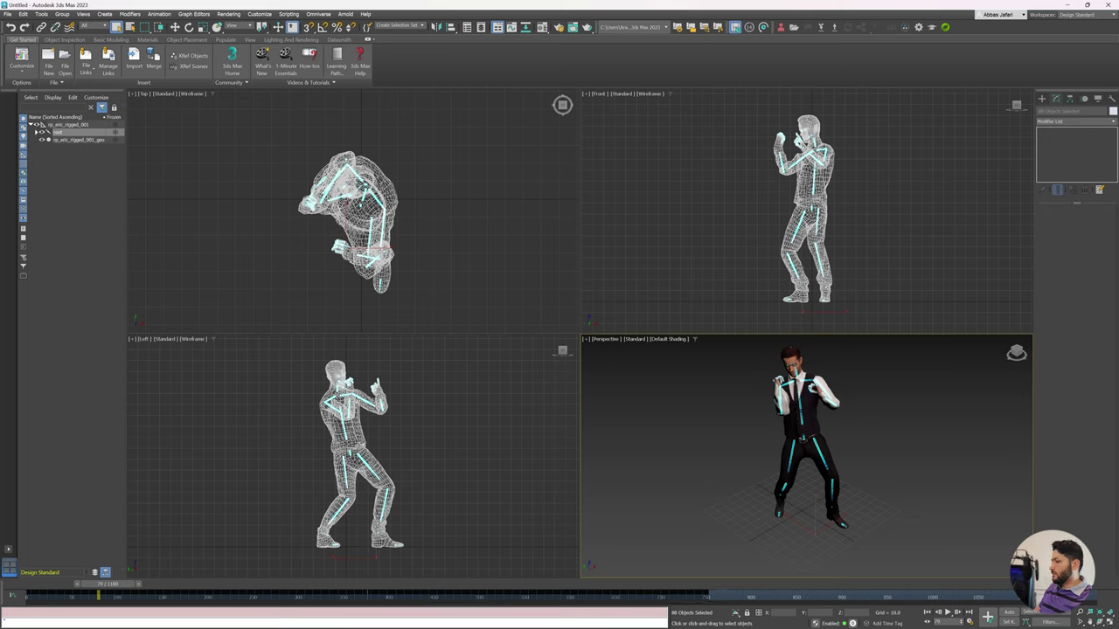
pyautogui.moveTo(26, 598)
pyautogui.mouseDown()
pyautogui.moveTo(978, 595)
pyautogui.moveTo(752, 595)
pyautogui.mouseUp()
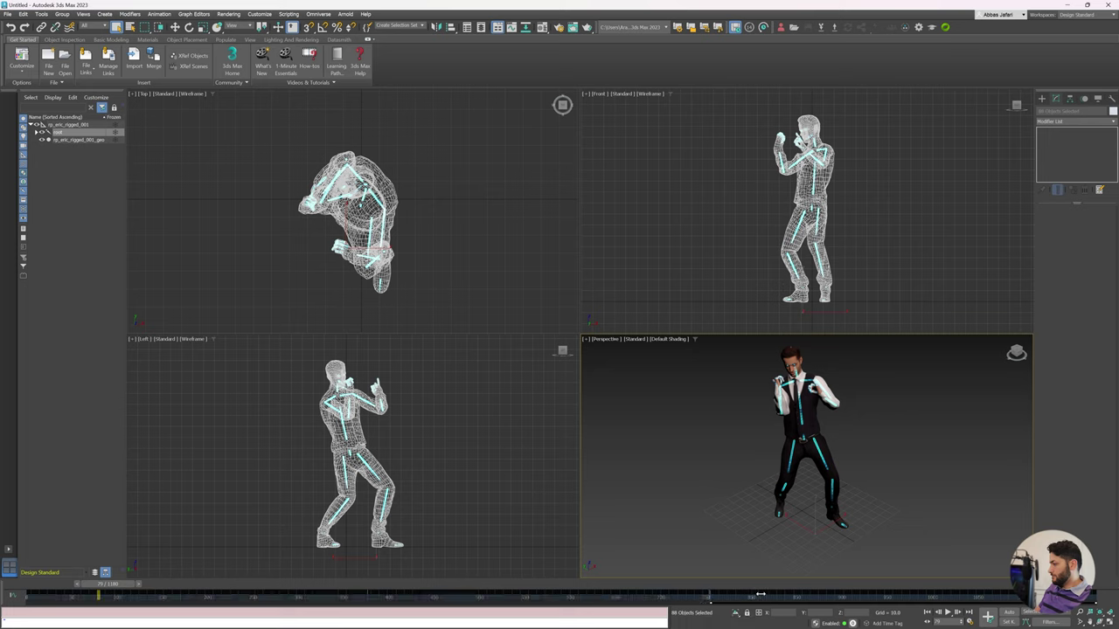
pyautogui.moveTo(760, 594); pyautogui.dragTo(758, 594)
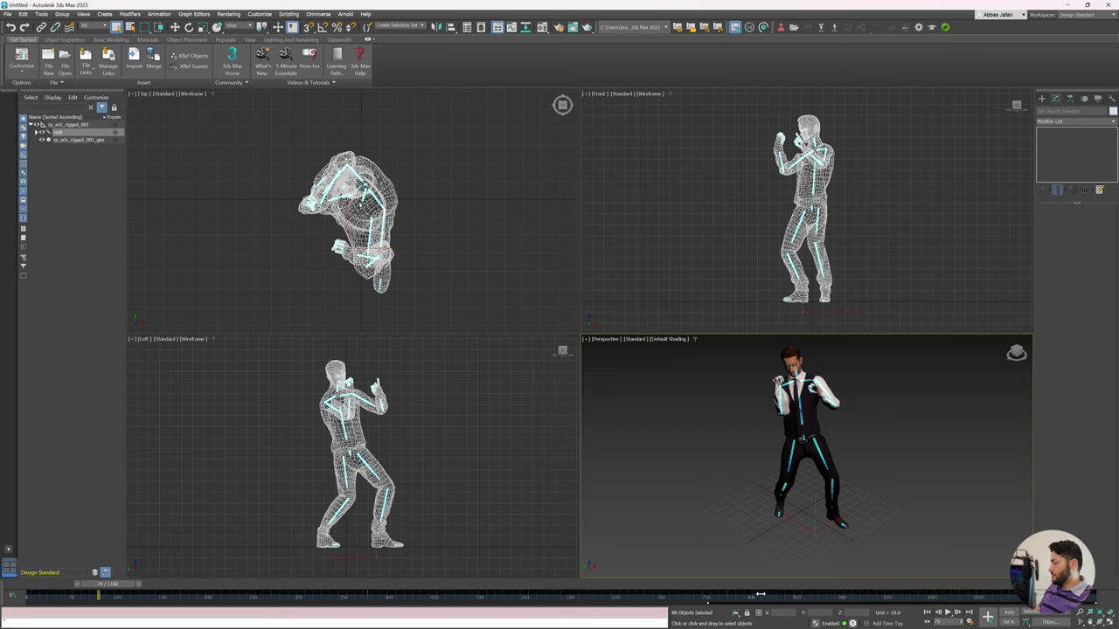
pyautogui.moveTo(687, 591); pyautogui.dragTo(709, 592)
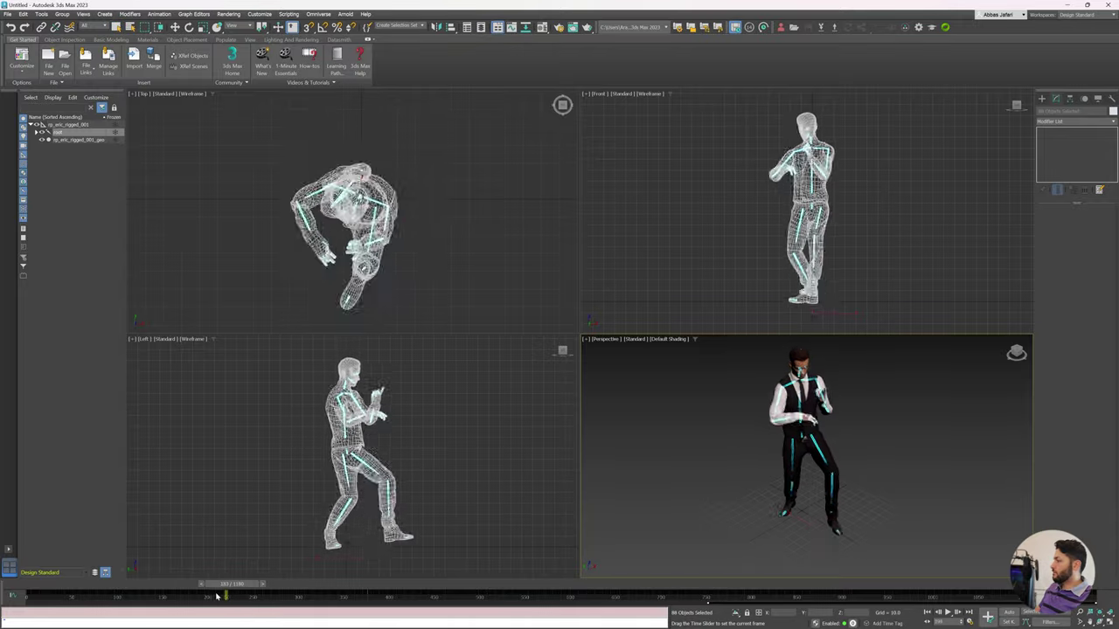
pyautogui.moveTo(709, 592); pyautogui.dragTo(26, 595)
pyautogui.click(947, 614)
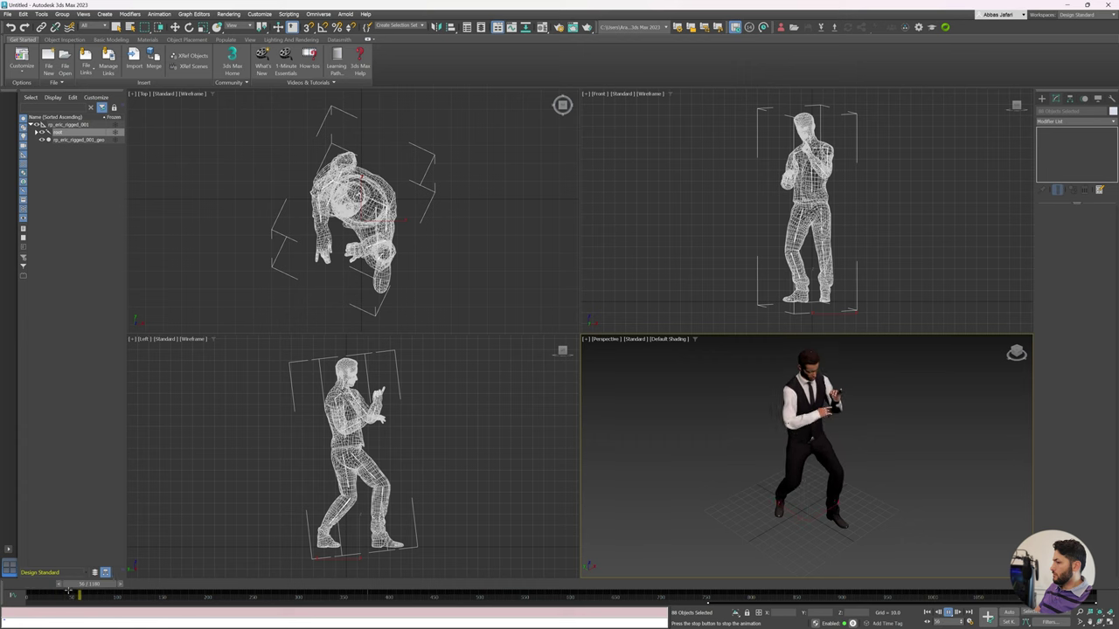
pyautogui.click(94, 592)
pyautogui.moveTo(94, 591); pyautogui.dragTo(248, 594)
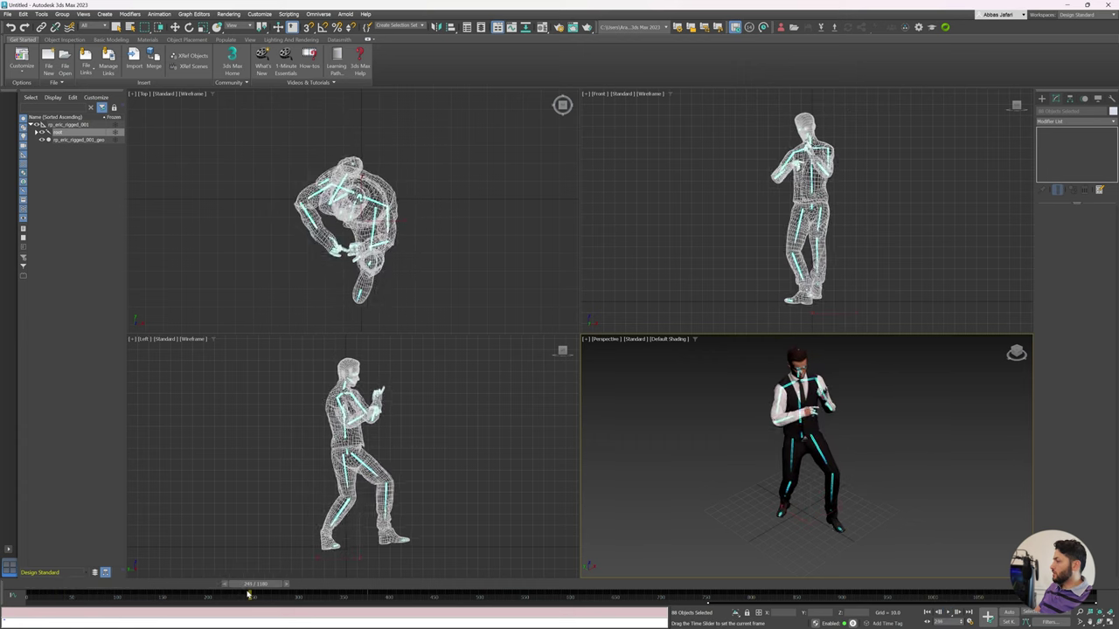
pyautogui.click(947, 614)
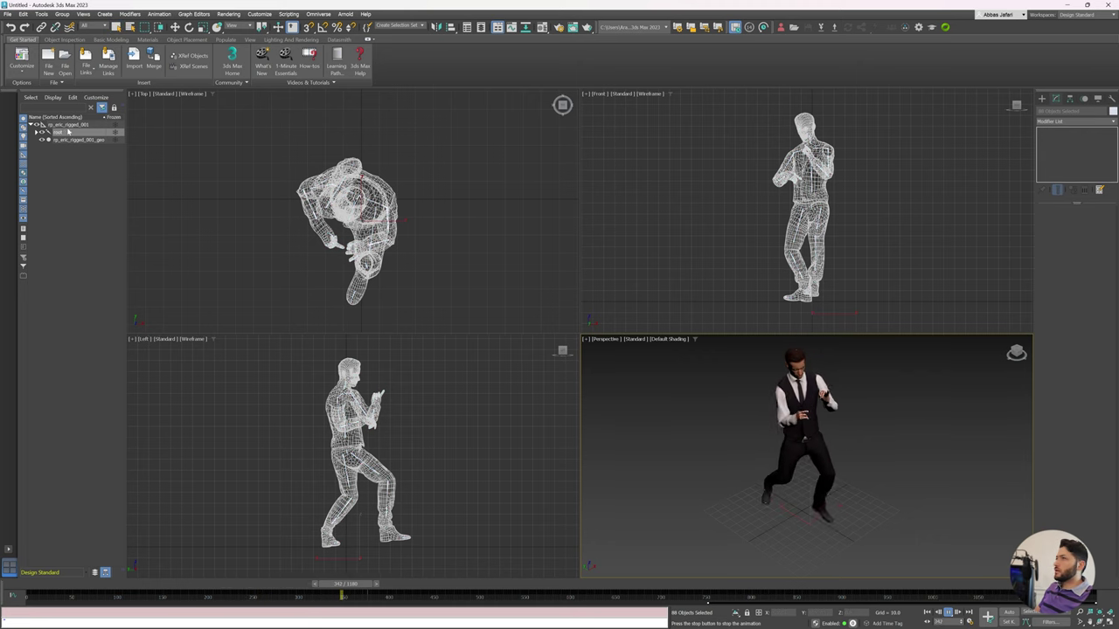
pyautogui.click(947, 613)
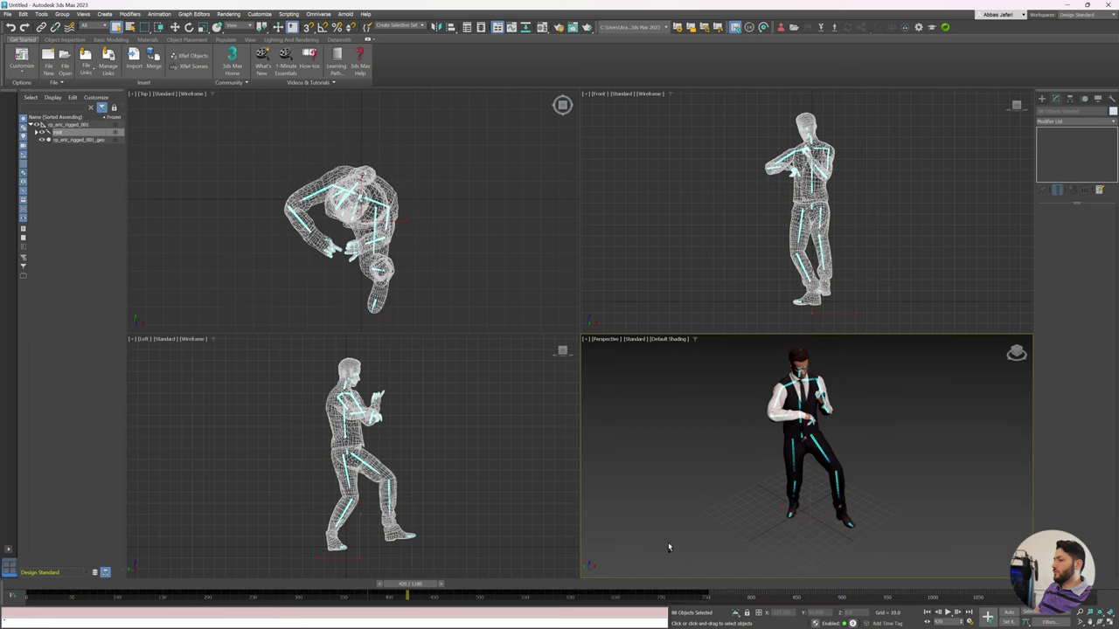
pyautogui.rightClick(236, 550)
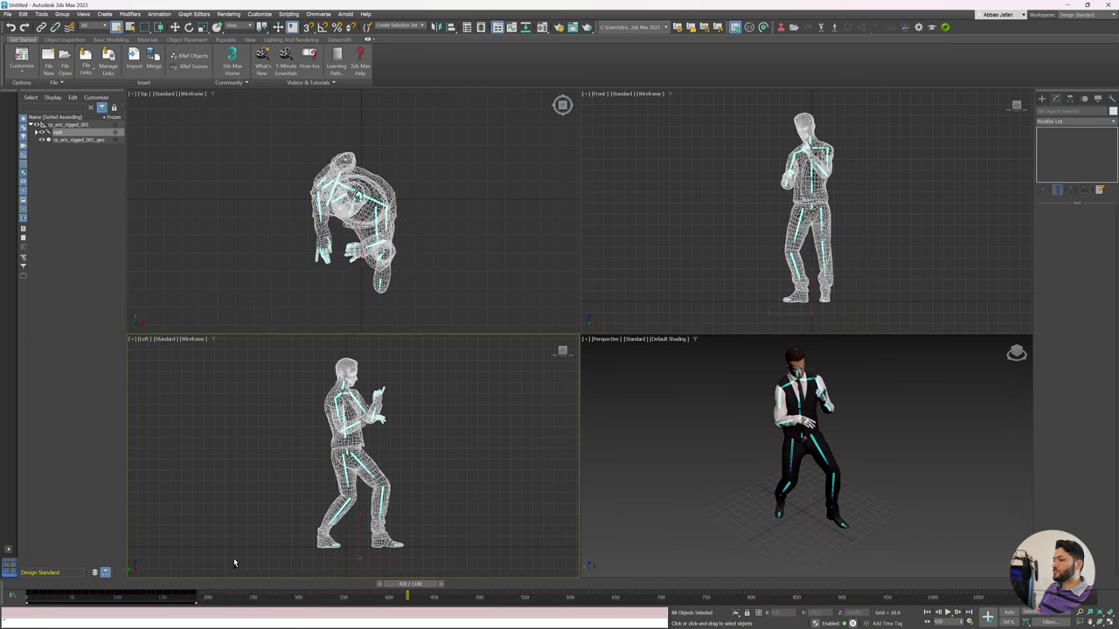
# Select the character hierarchy and copy its key range further along the timeline.
pyautogui.doubleClick(56, 127)
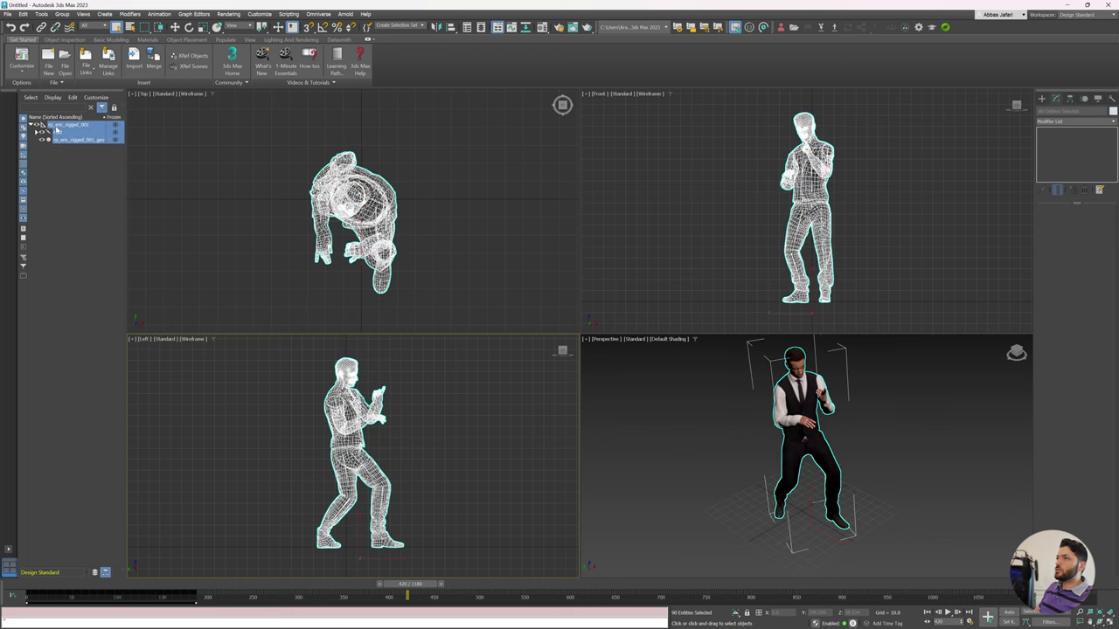
pyautogui.click(210, 599)
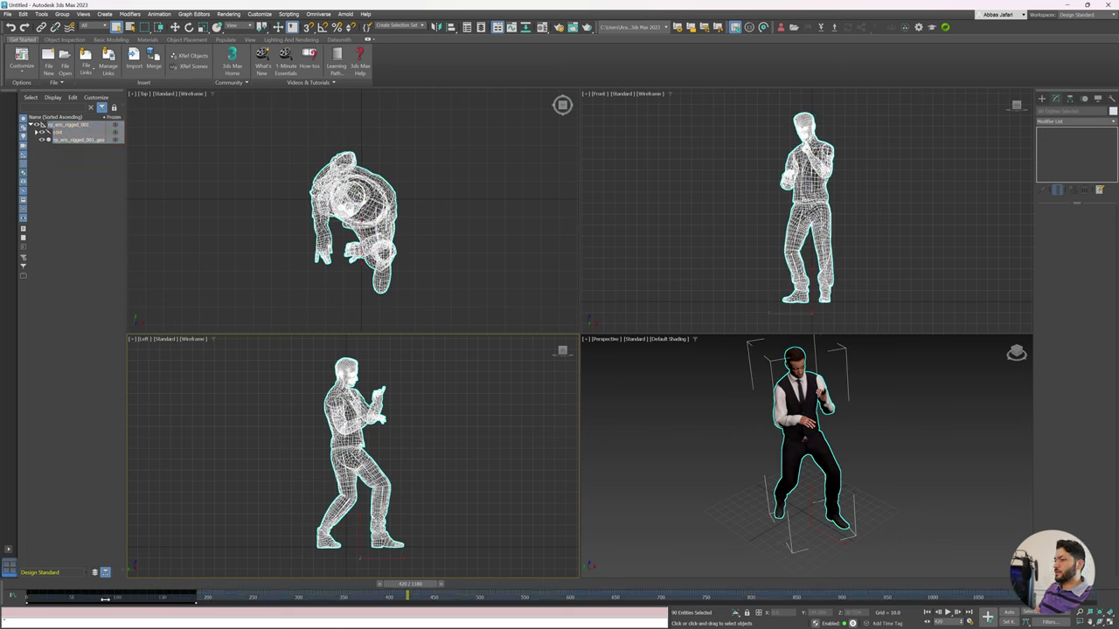
pyautogui.keyDown('shift'); pyautogui.moveTo(111, 597); pyautogui.dragTo(279, 595); pyautogui.keyUp('shift')
pyautogui.moveTo(54, 594)
pyautogui.keyDown('shift'); pyautogui.mouseDown()
pyautogui.moveTo(808, 592)
pyautogui.moveTo(276, 581)
pyautogui.moveTo(748, 603)
pyautogui.mouseUp(); pyautogui.keyUp('shift')
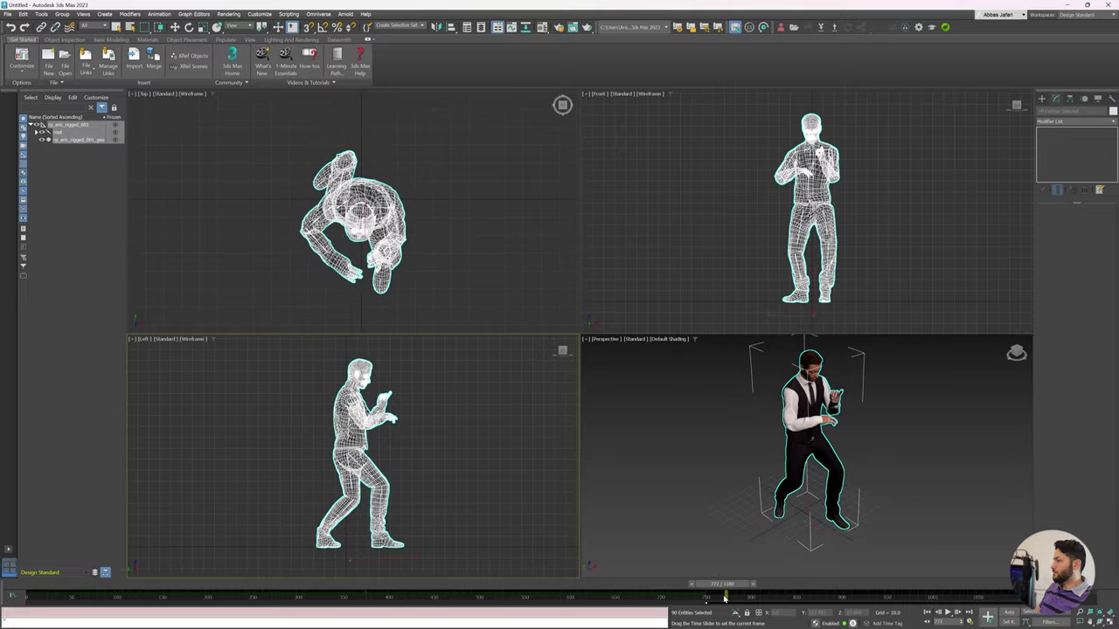
# Return to frame 0 and clear the character selection.
pyautogui.press('Home')
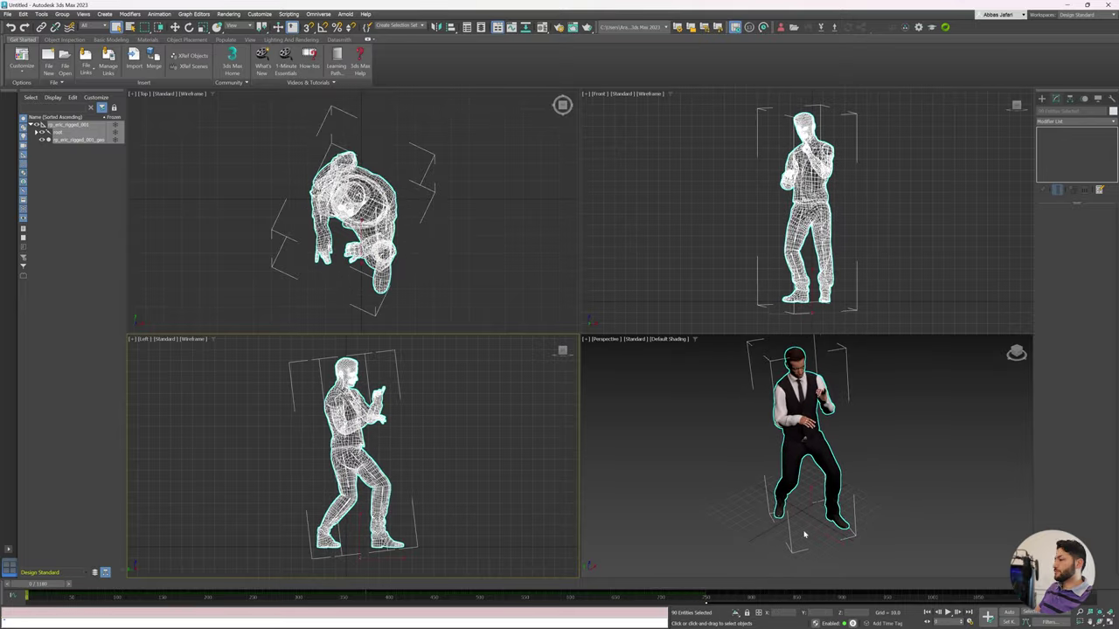
pyautogui.click(773, 494)
pyautogui.moveTo(745, 469); pyautogui.dragTo(732, 474, button='middle')
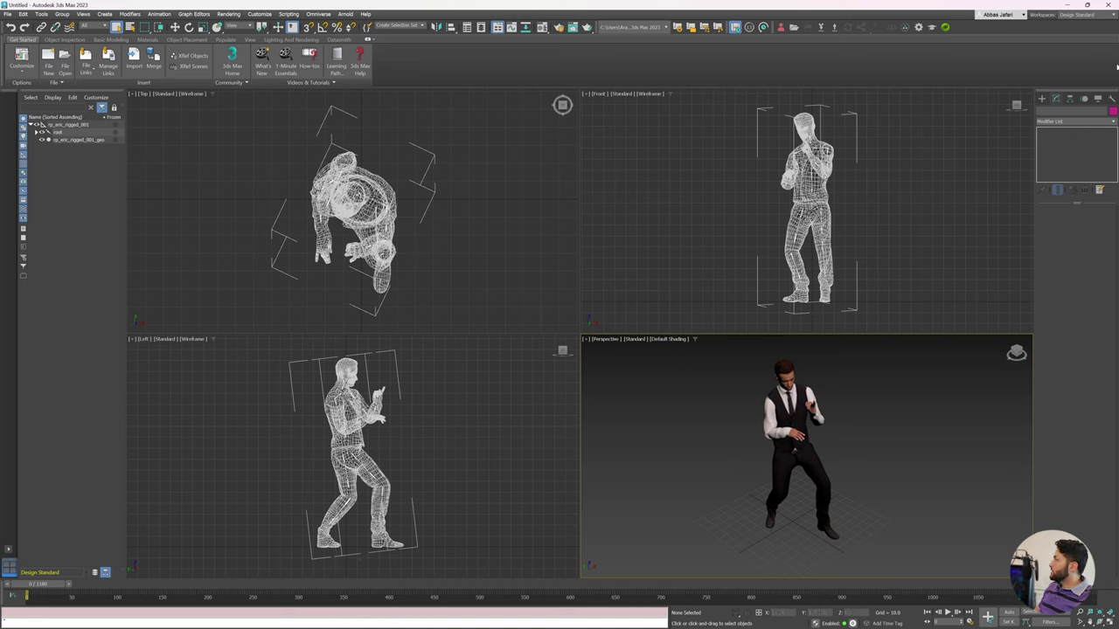
# Add an Edit Mesh modifier above Skin on rp_eric_rigged_001_geo and enter Polygon level.
pyautogui.click(771, 408)
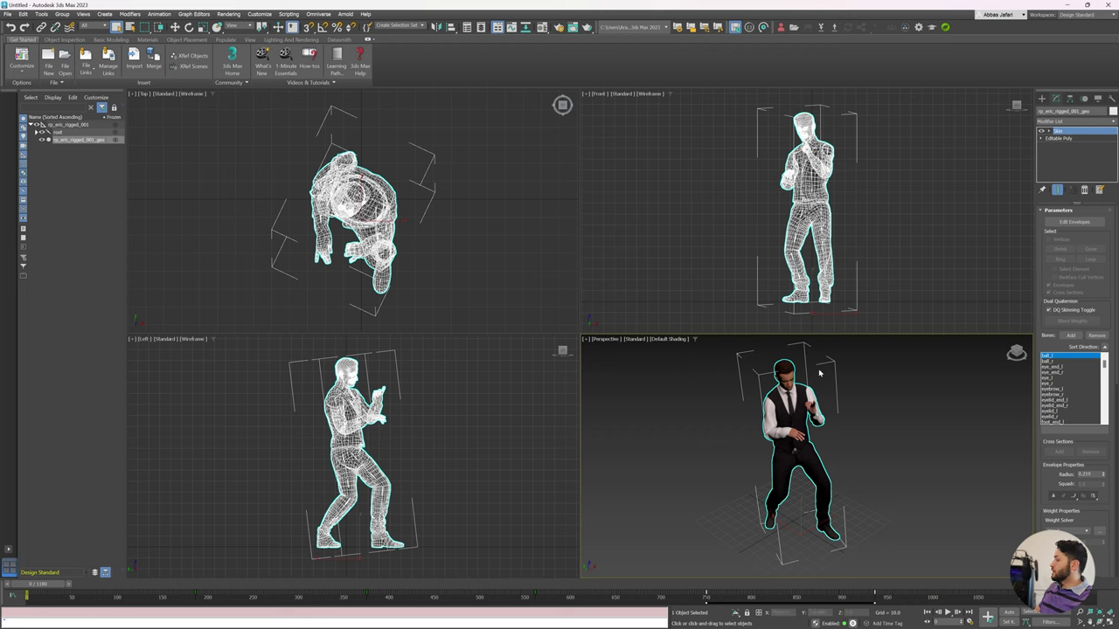
pyautogui.keyDown('alt'); pyautogui.moveTo(804, 455); pyautogui.dragTo(804, 442, button='middle'); pyautogui.keyUp('alt')
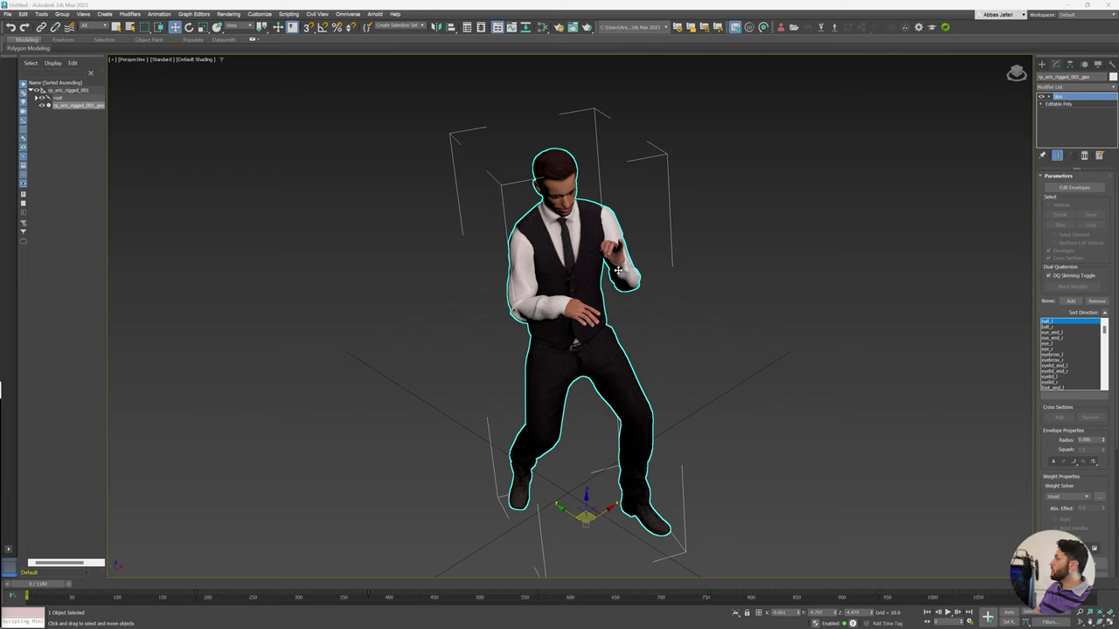
pyautogui.click(1062, 88)
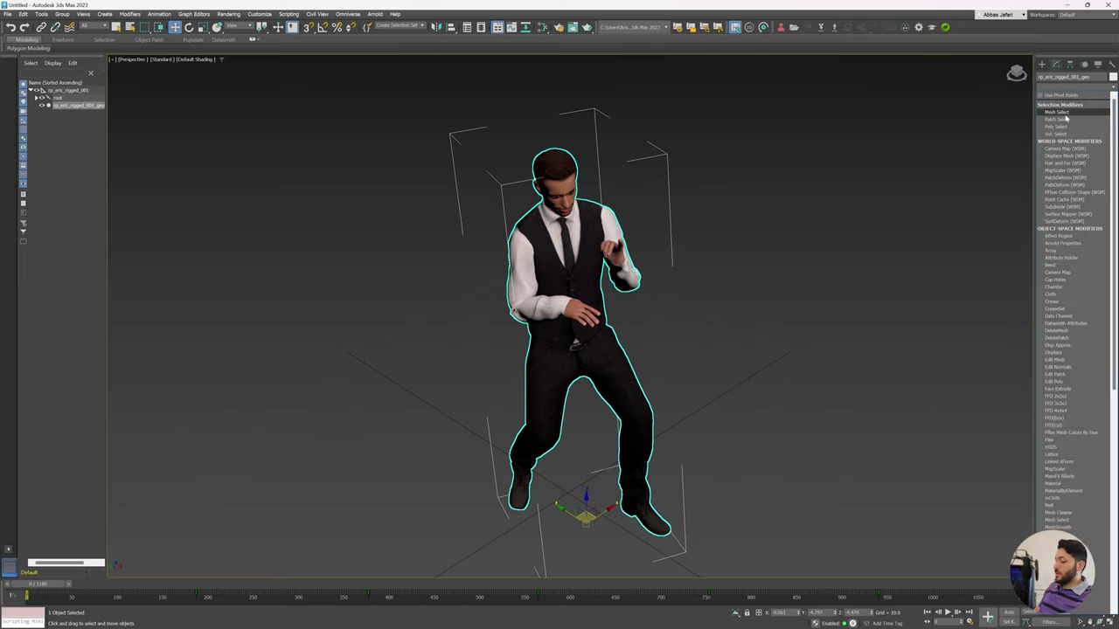
pyautogui.scroll(-3, 1066, 117)
pyautogui.scroll(-1, 1066, 117)
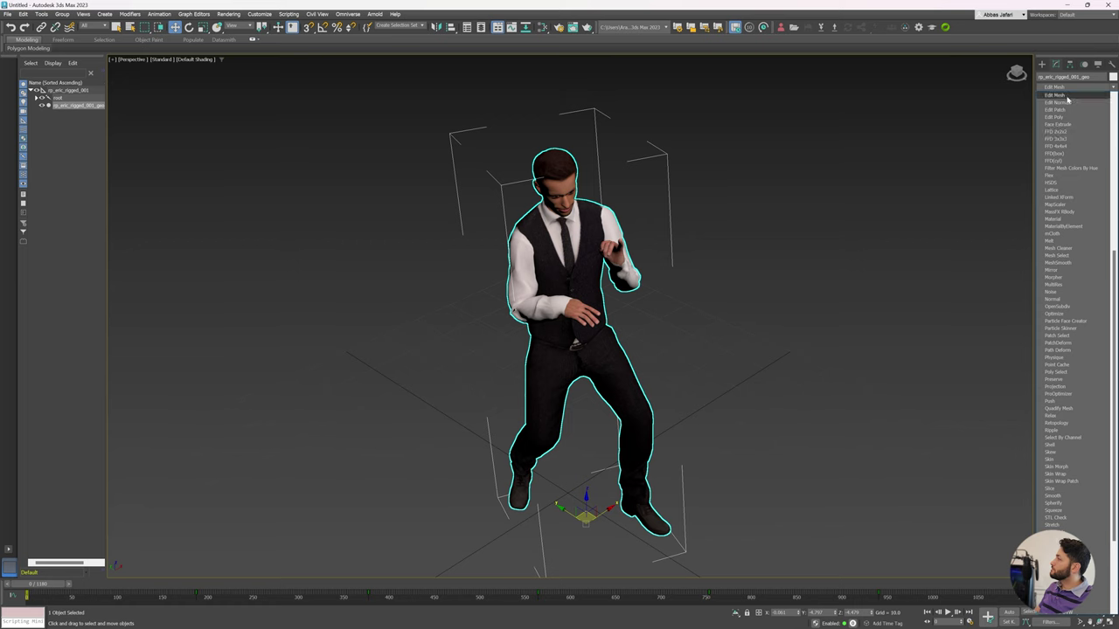
pyautogui.click(1058, 94)
pyautogui.click(1095, 185)
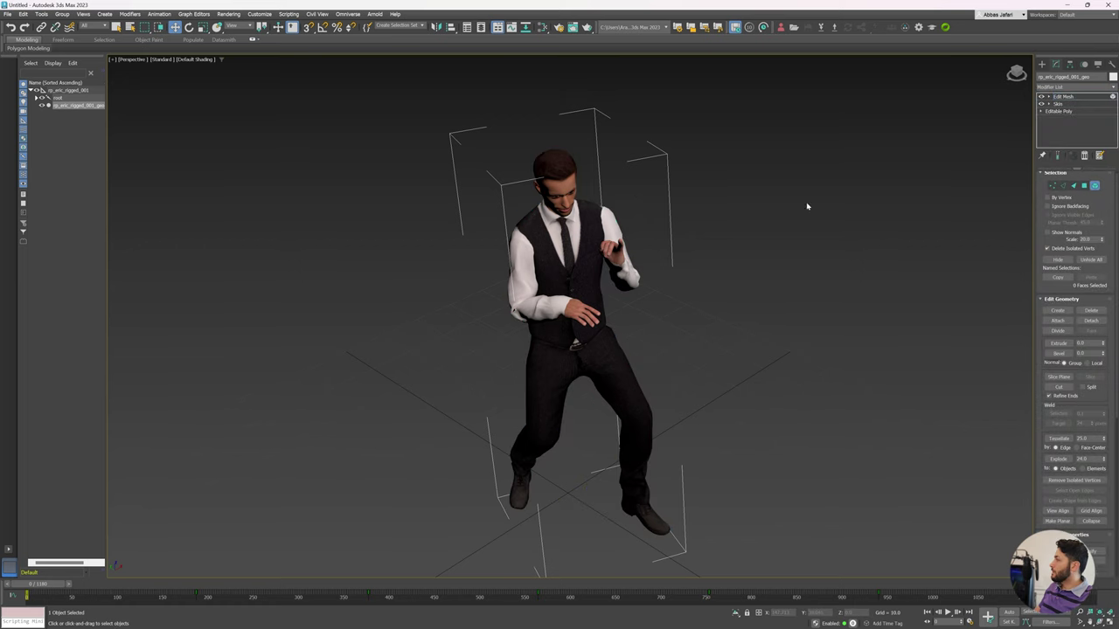
pyautogui.scroll(4, 607, 199)
# Detach the two eyes as separate objects lEye and rEye.
pyautogui.click(491, 186)
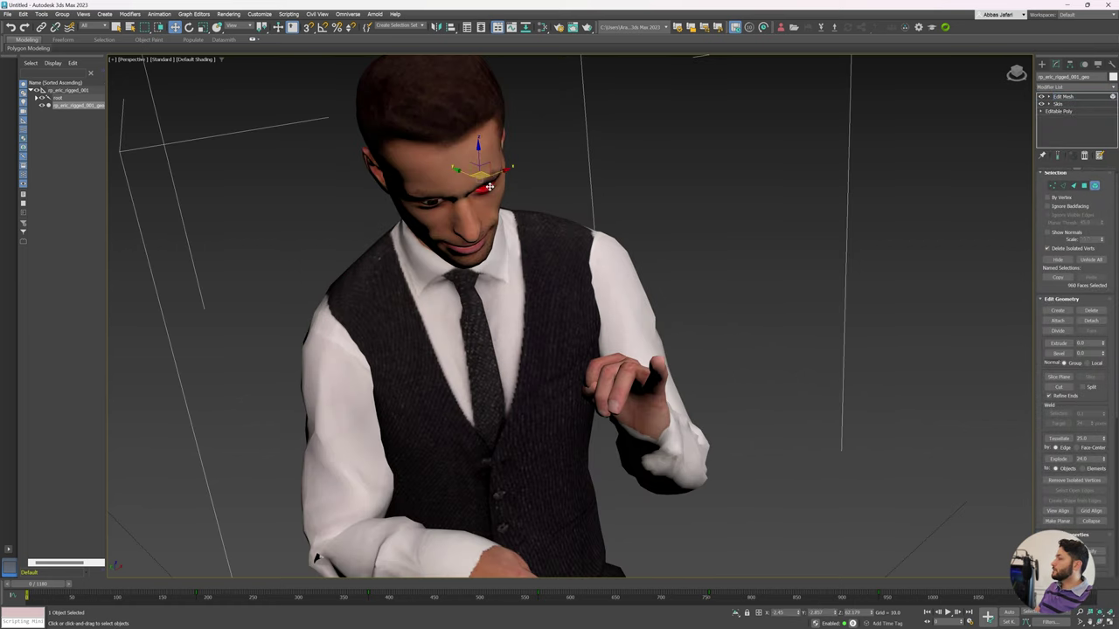
pyautogui.scroll(-2, 1100, 368)
pyautogui.scroll(-1, 1096, 369)
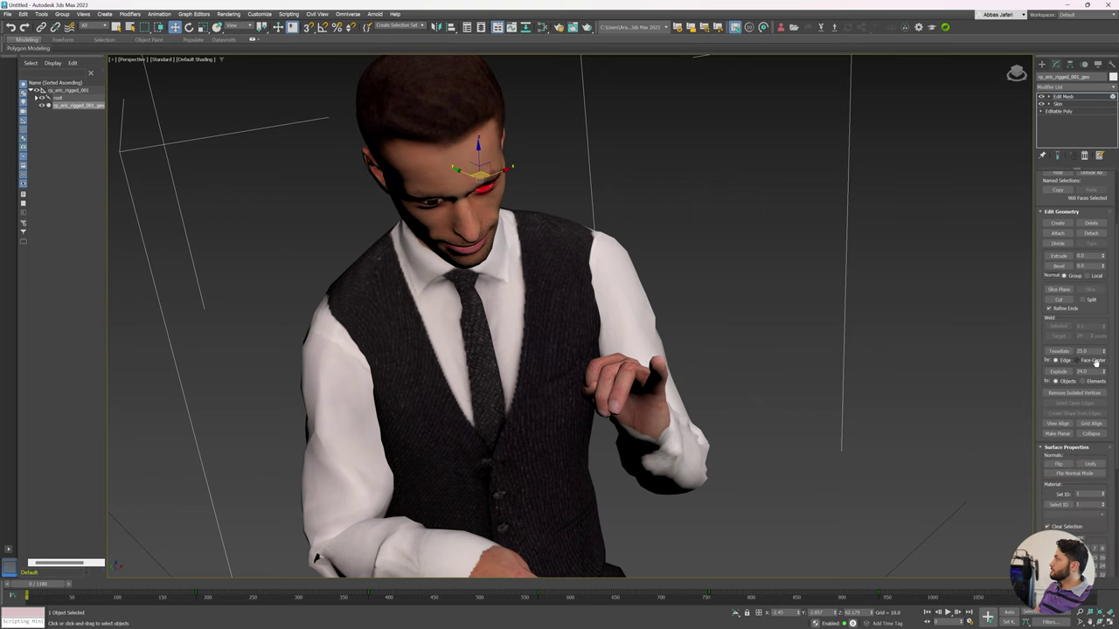
pyautogui.scroll(-2, 1091, 231)
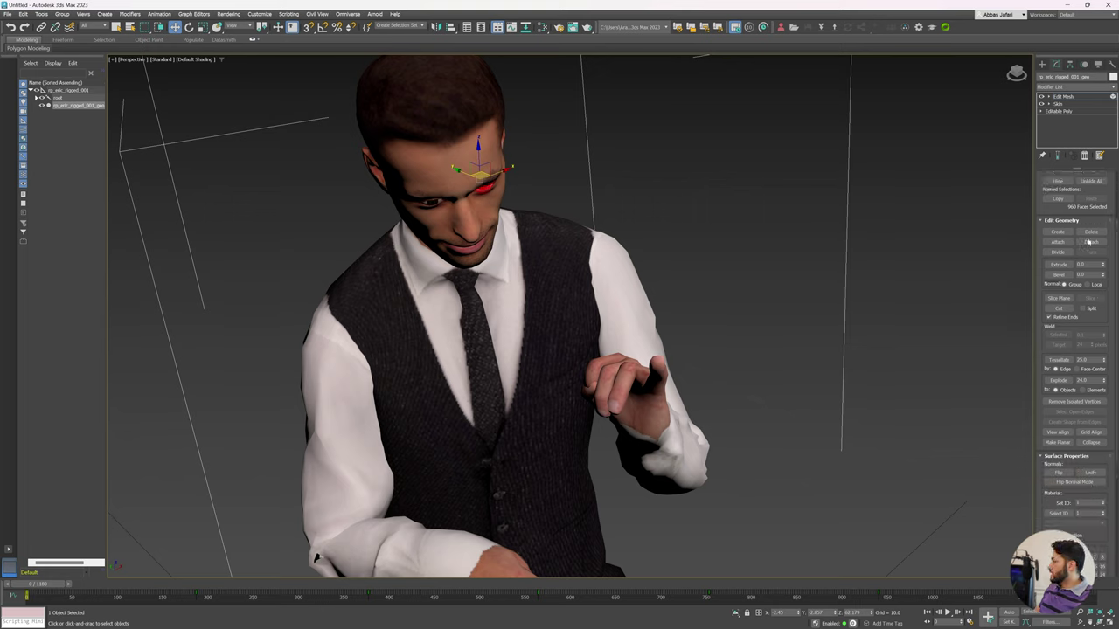
pyautogui.click(1091, 242)
pyautogui.write('Ey')
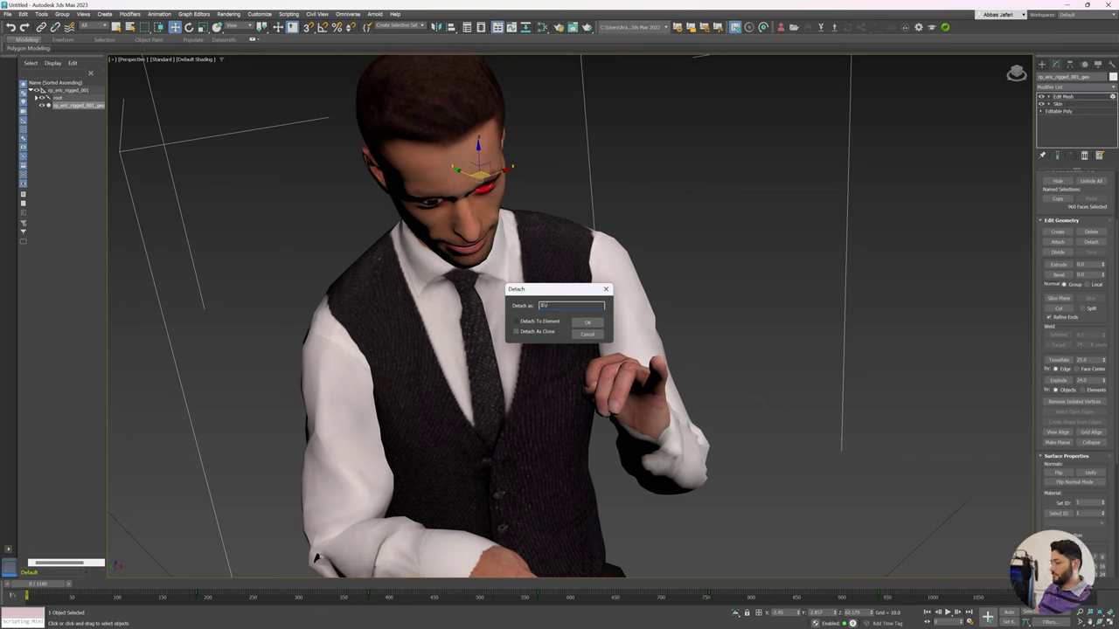
pyautogui.click(584, 322)
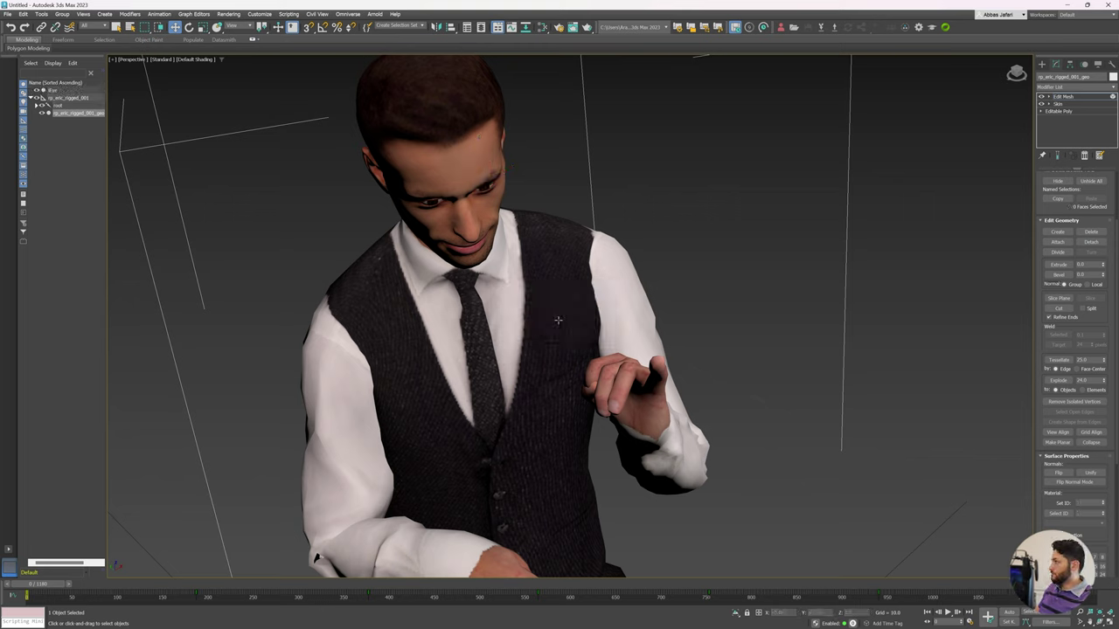
pyautogui.click(1091, 242)
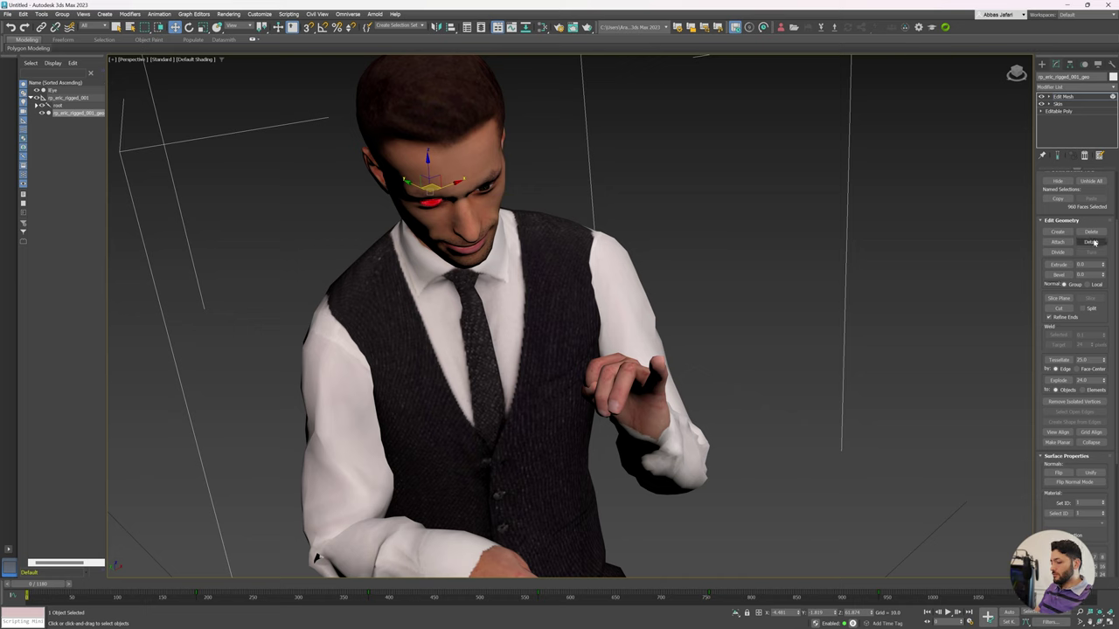
pyautogui.write('Eye')
pyautogui.press('Return')
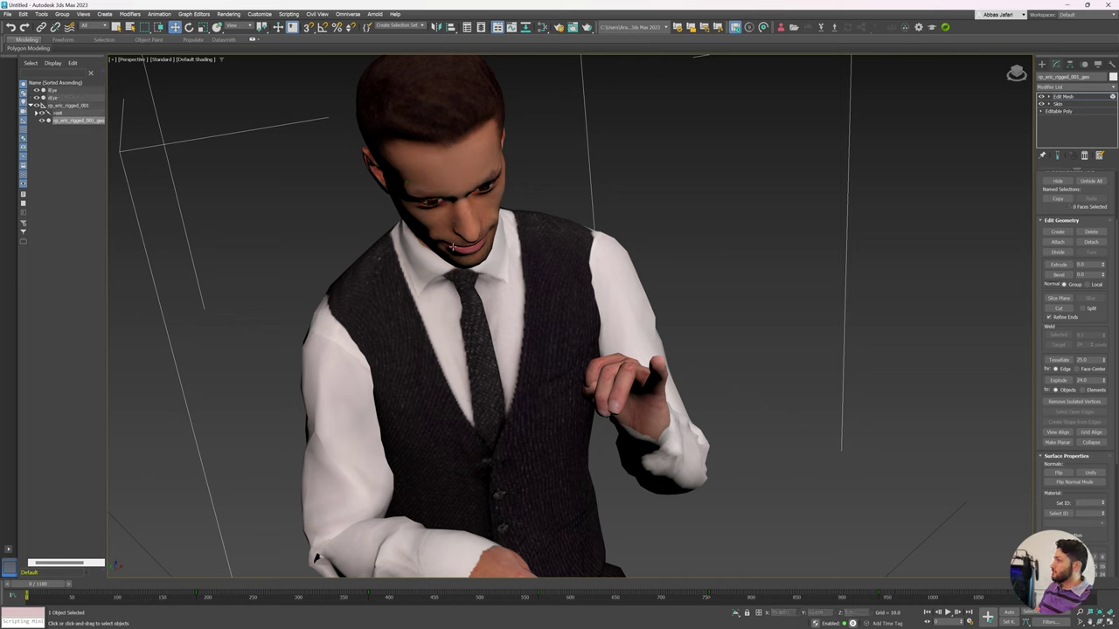
# Detach the lower and upper mouth faces as bottomJaw and topJaw.
pyautogui.click(453, 247)
pyautogui.click(1091, 242)
pyautogui.write('bottomJaw')
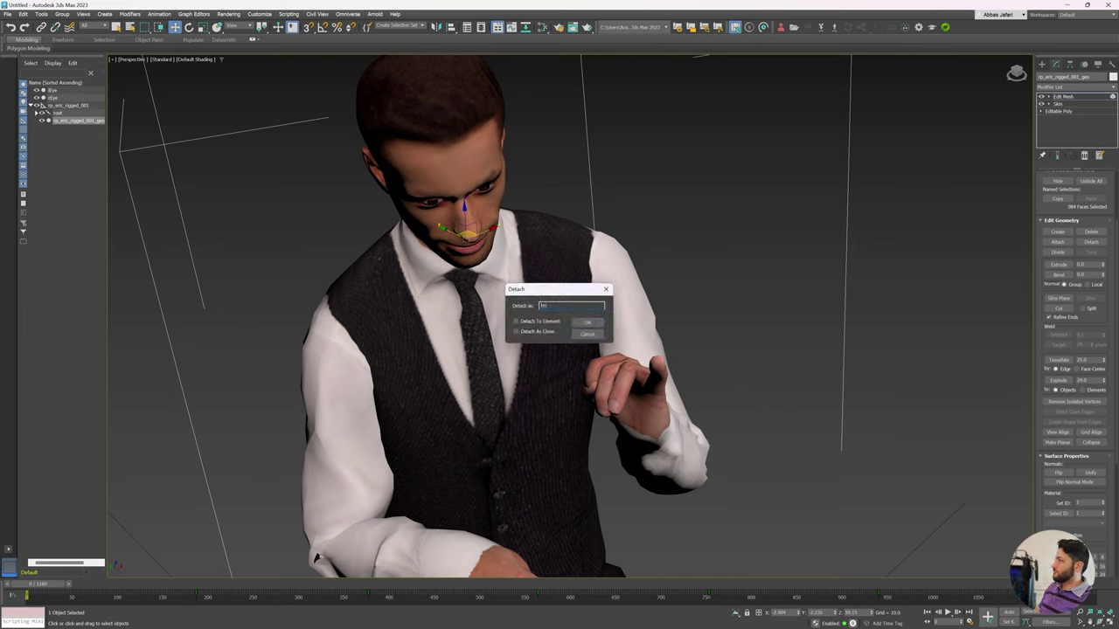
pyautogui.press('Return')
pyautogui.click(455, 238)
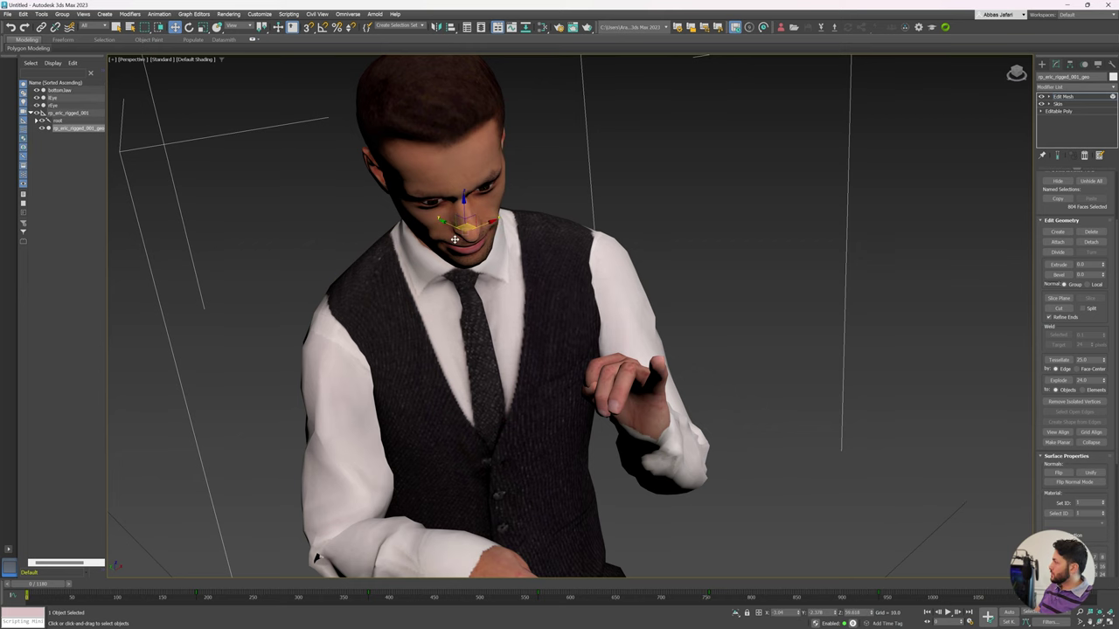
pyautogui.click(1091, 242)
pyautogui.write('topJaw')
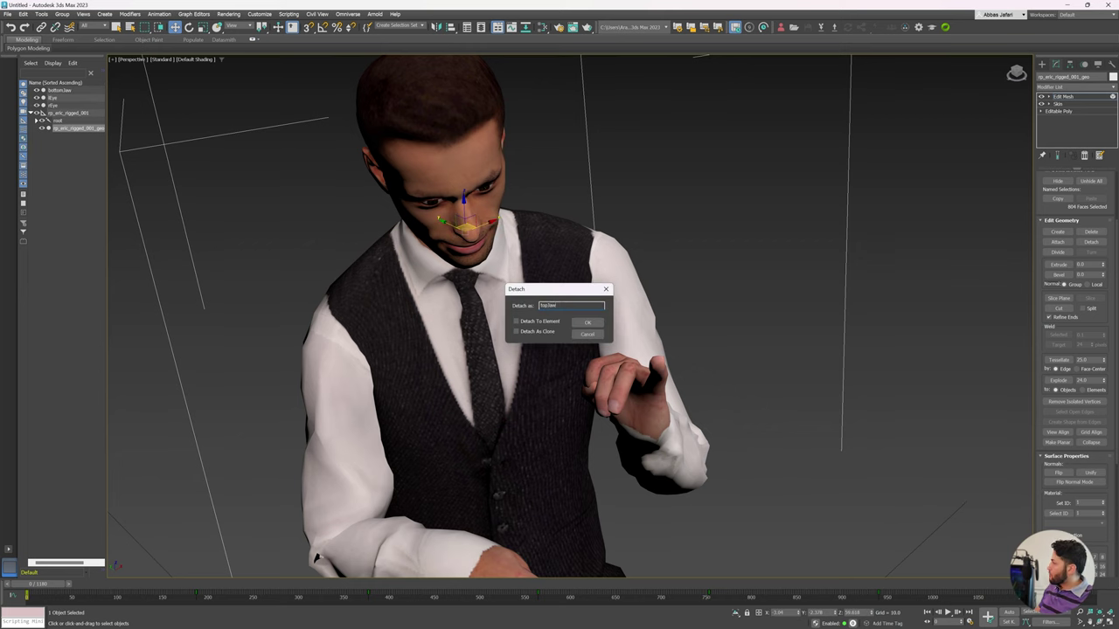
pyautogui.press('Return')
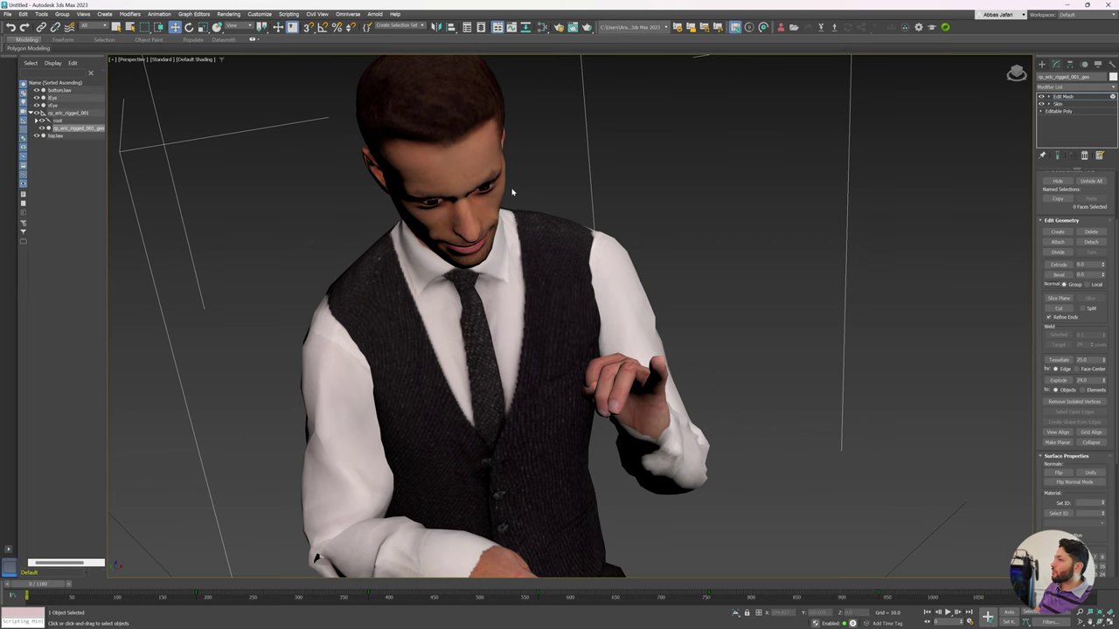
# Select all faces and return Edit Mesh to object level.
pyautogui.scroll(3, 524, 314)
pyautogui.scroll(3, 525, 315)
pyautogui.keyDown('alt'); pyautogui.moveTo(523, 344); pyautogui.dragTo(852, 320, button='middle'); pyautogui.keyUp('alt')
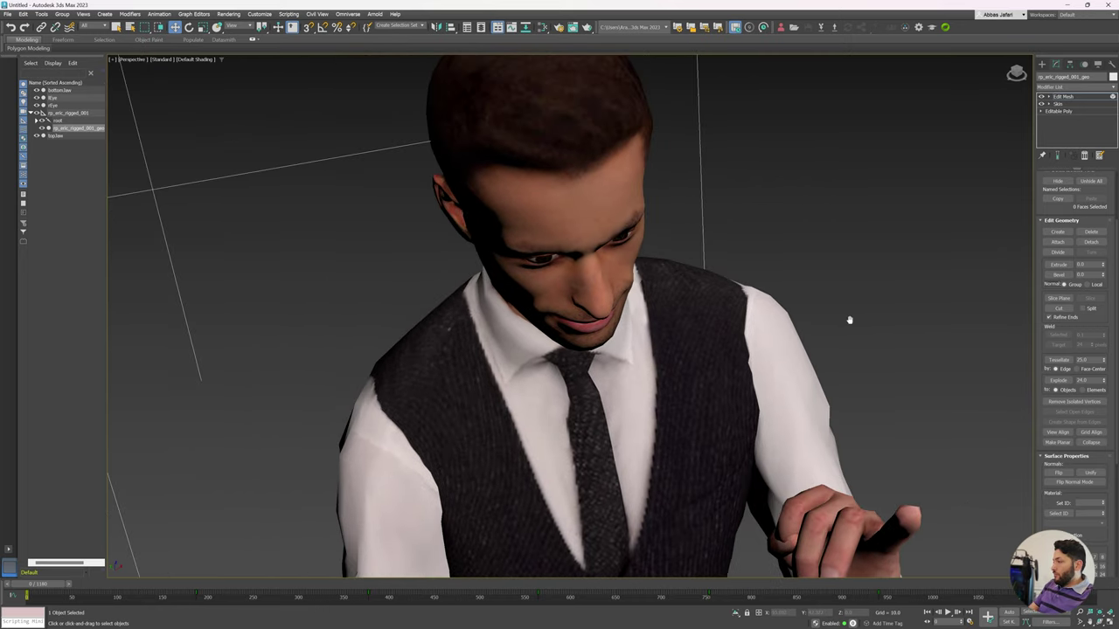
pyautogui.scroll(-3, 884, 417)
pyautogui.scroll(4, 884, 417)
pyautogui.click(1100, 622)
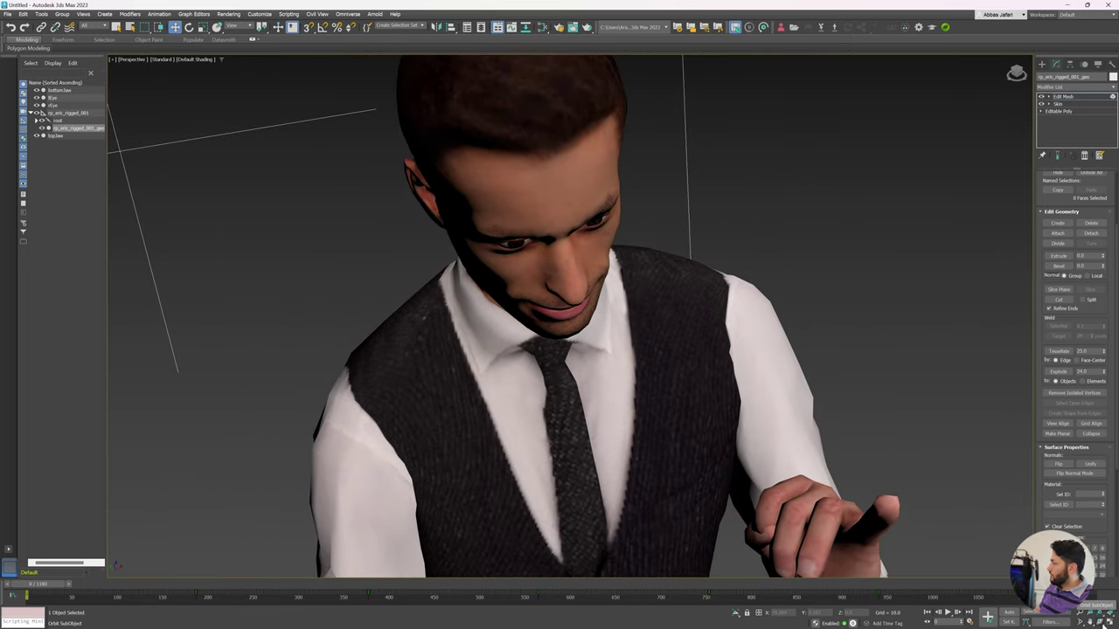
pyautogui.moveTo(577, 367)
pyautogui.mouseDown()
pyautogui.moveTo(597, 288)
pyautogui.moveTo(639, 264)
pyautogui.mouseUp()
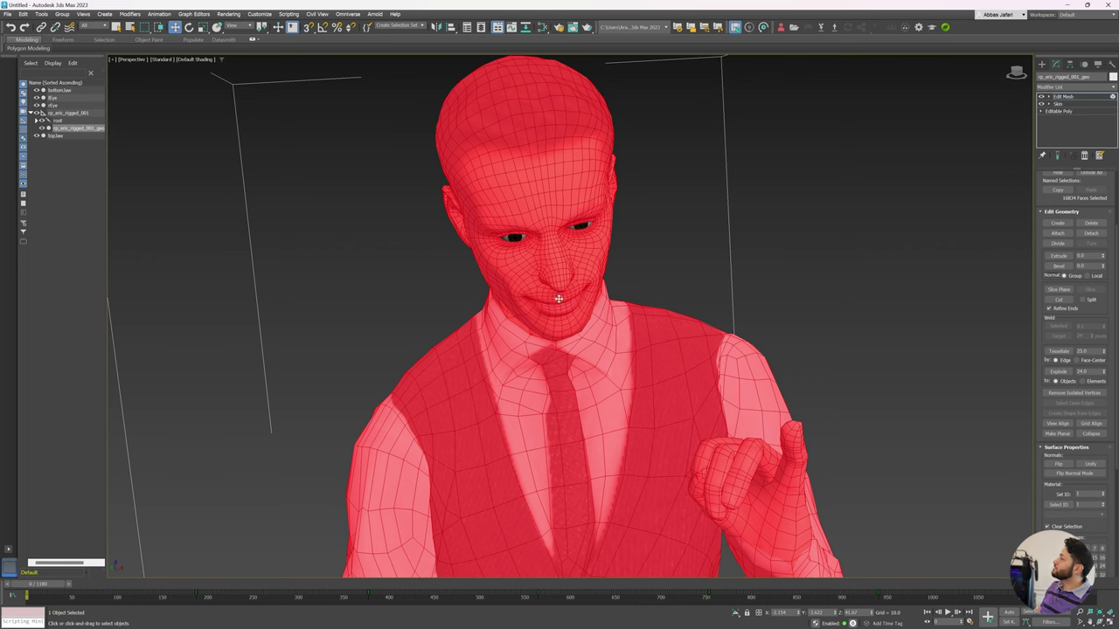
pyautogui.press('w')
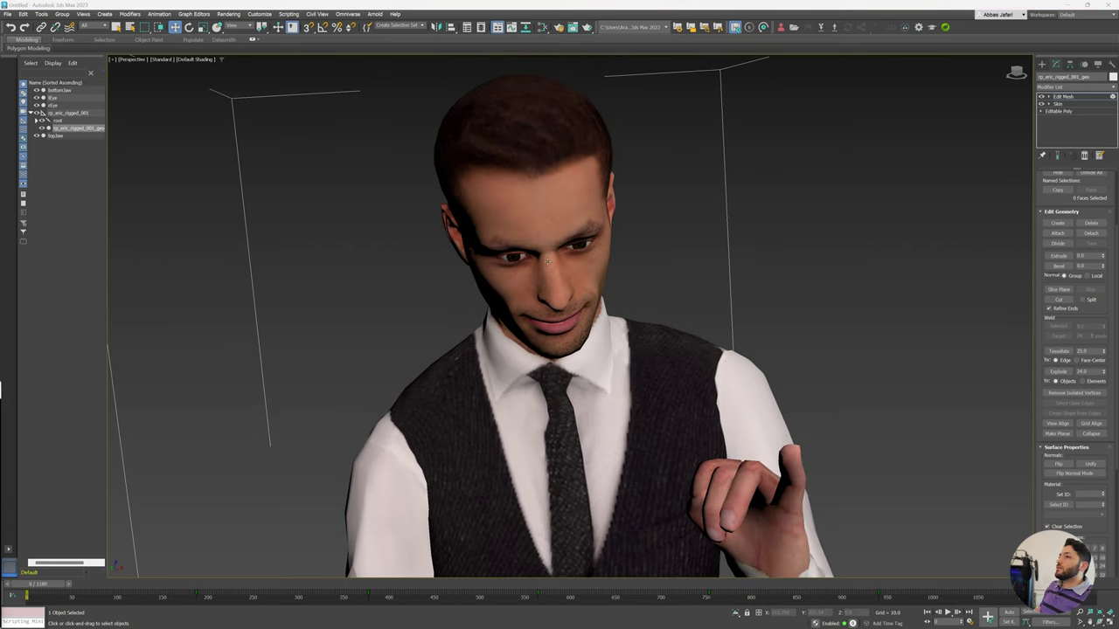
pyautogui.hotkey('ctrl', 'a')
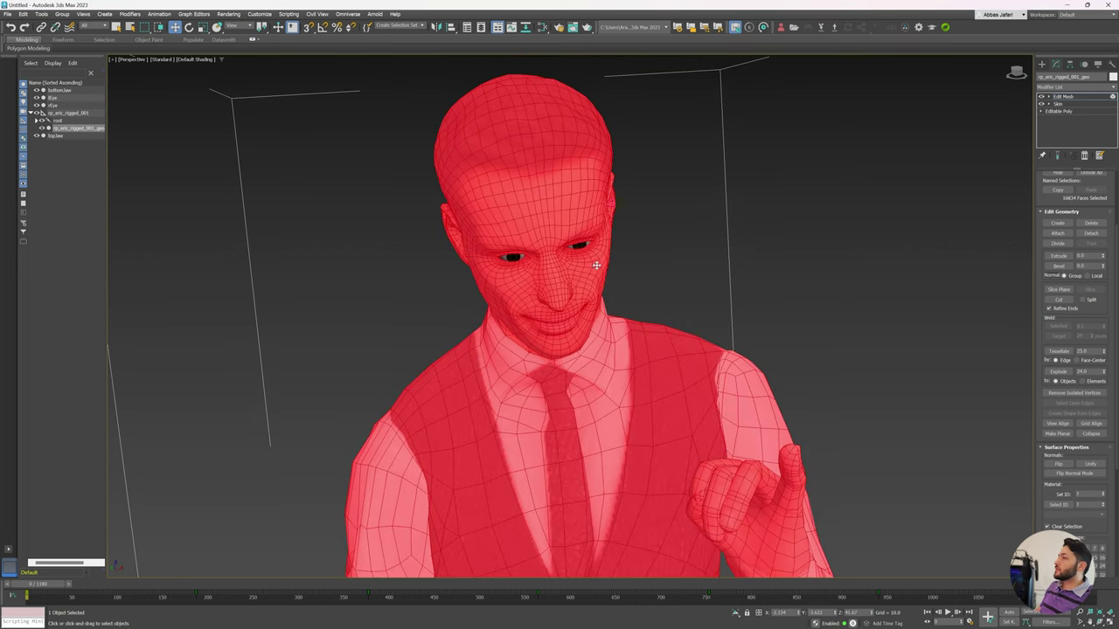
pyautogui.click(1078, 97)
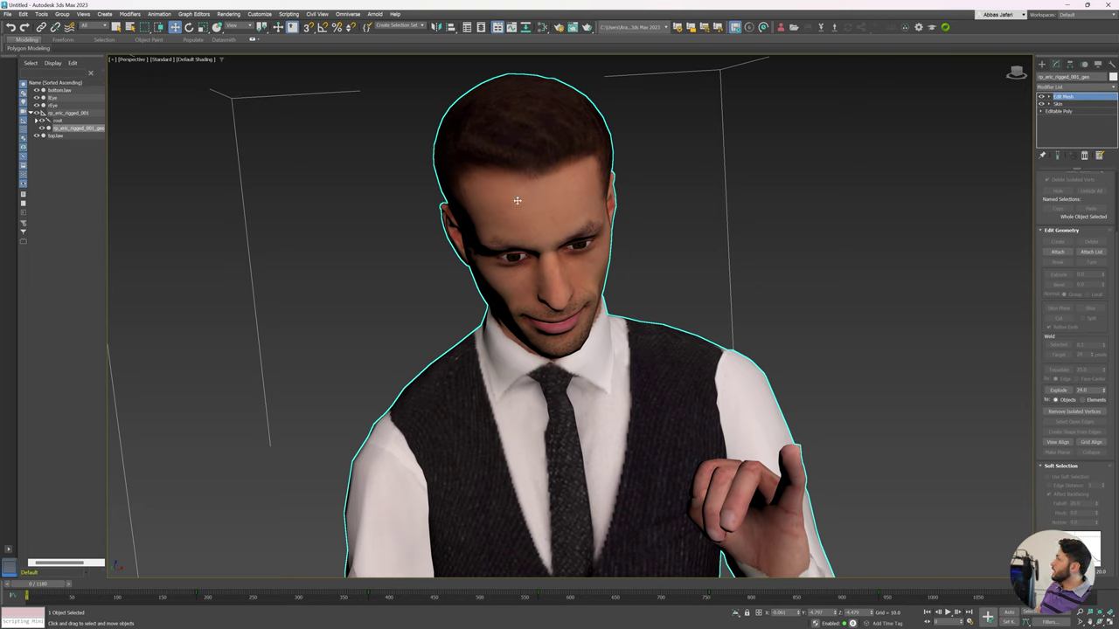
# Add a Point Cache modifier and load the body_result cache file.
pyautogui.click(1076, 87)
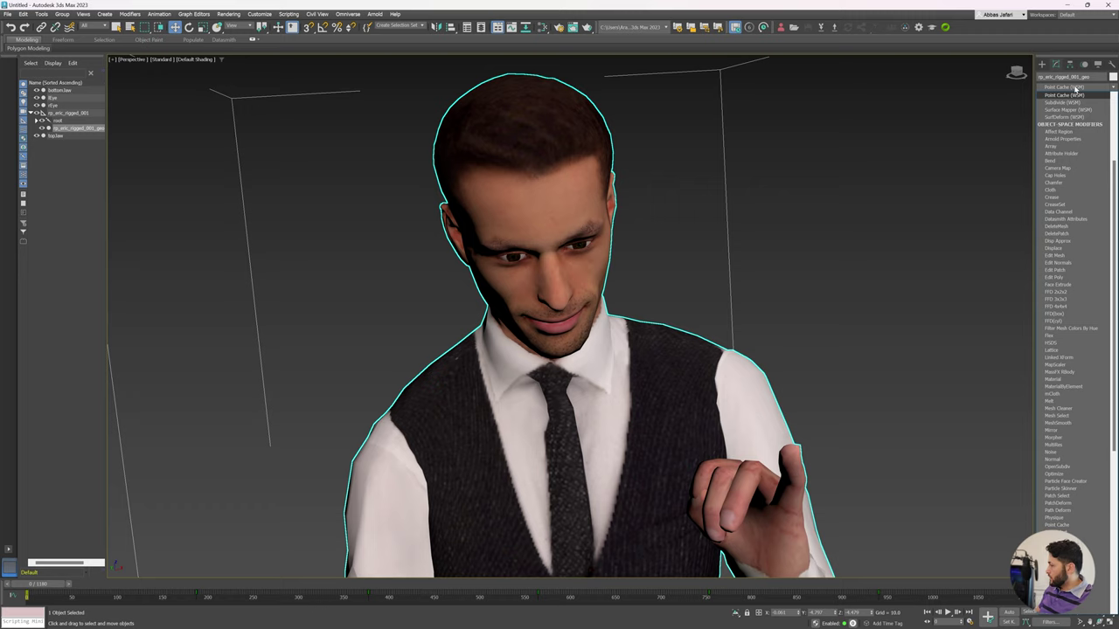
pyautogui.click(1062, 525)
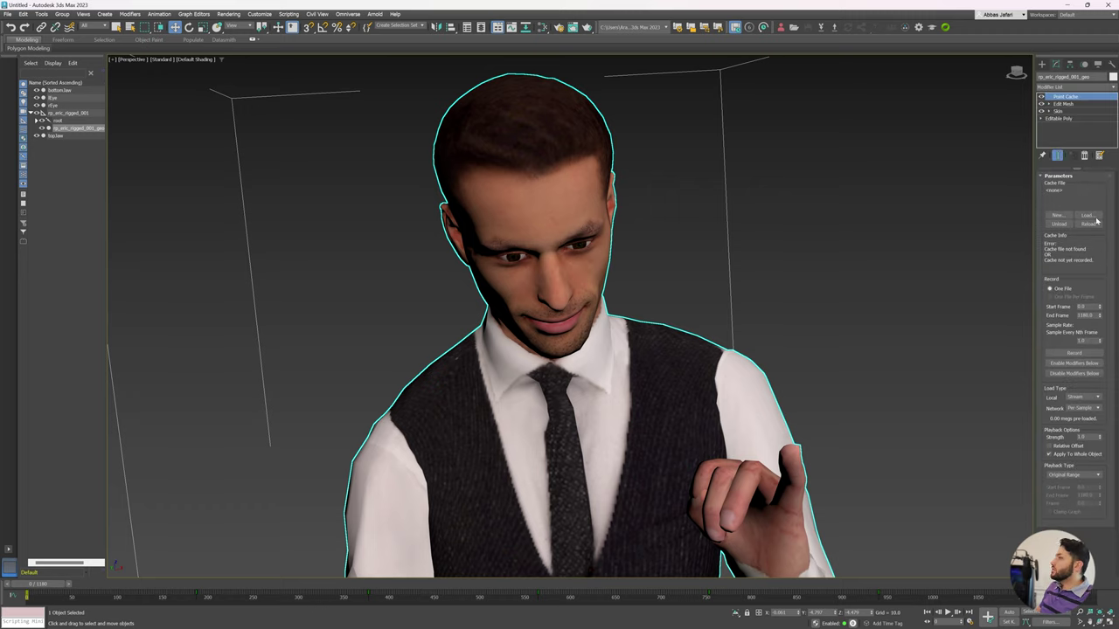
pyautogui.click(1087, 215)
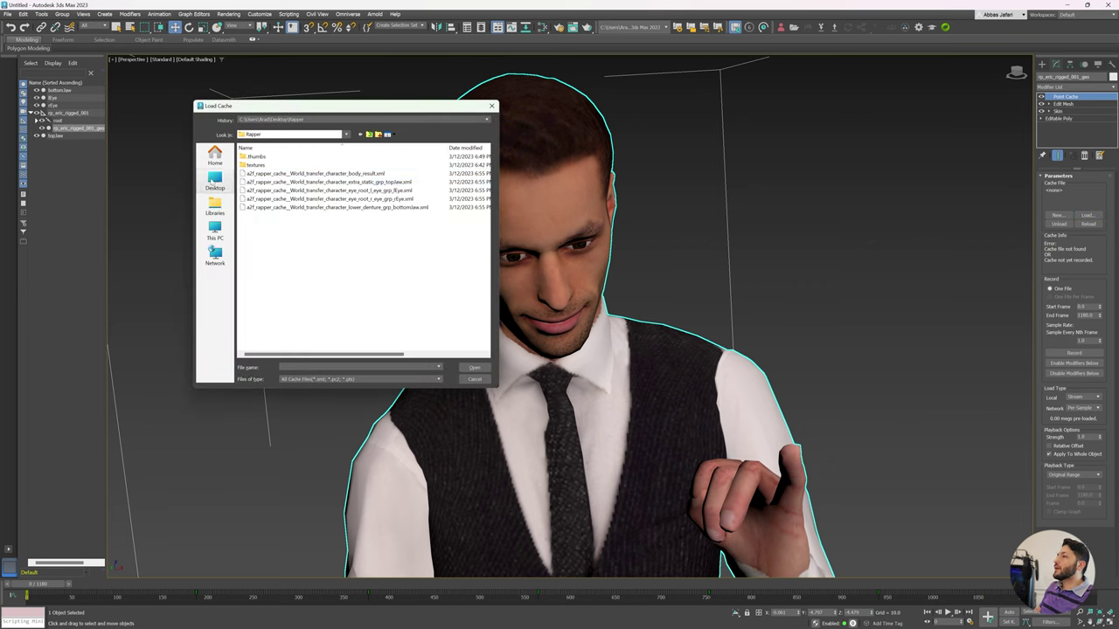
pyautogui.moveTo(337, 110); pyautogui.dragTo(380, 150)
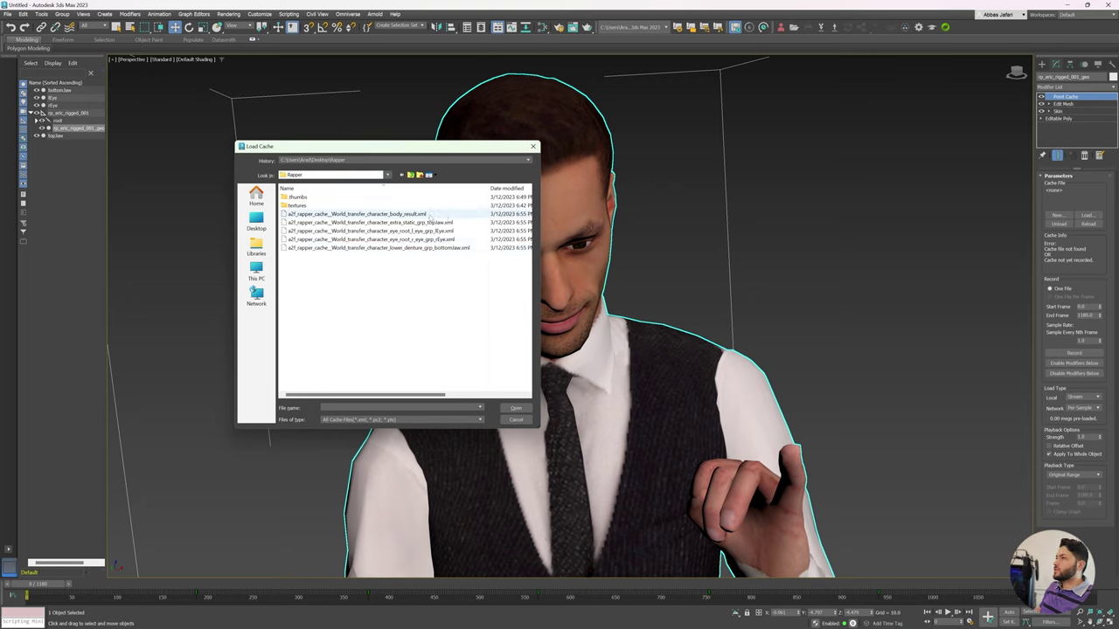
pyautogui.click(429, 218)
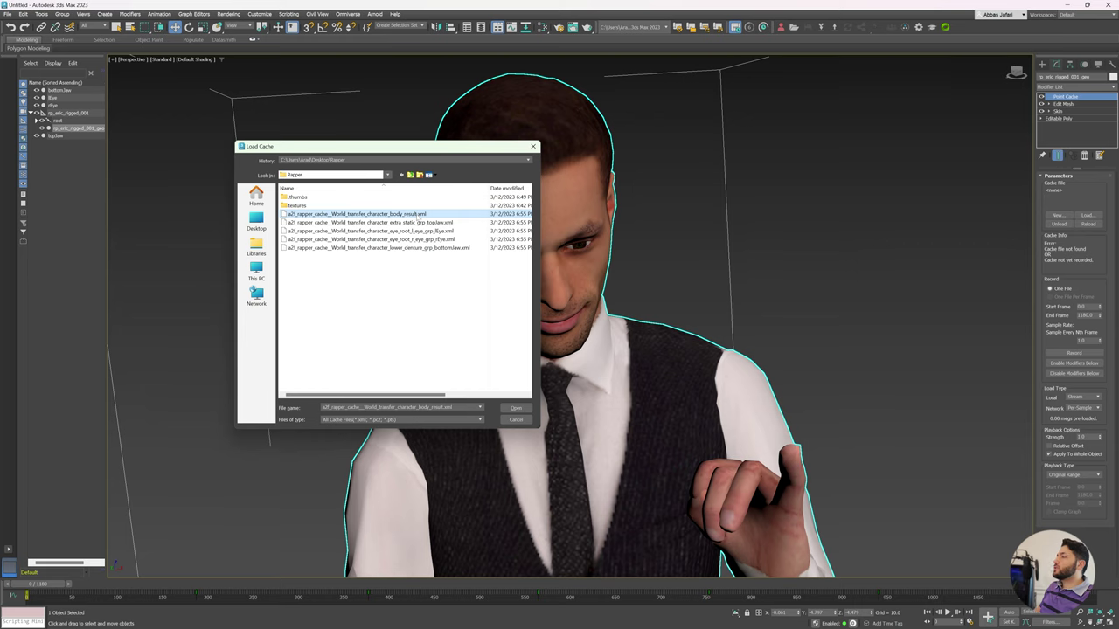
pyautogui.click(517, 409)
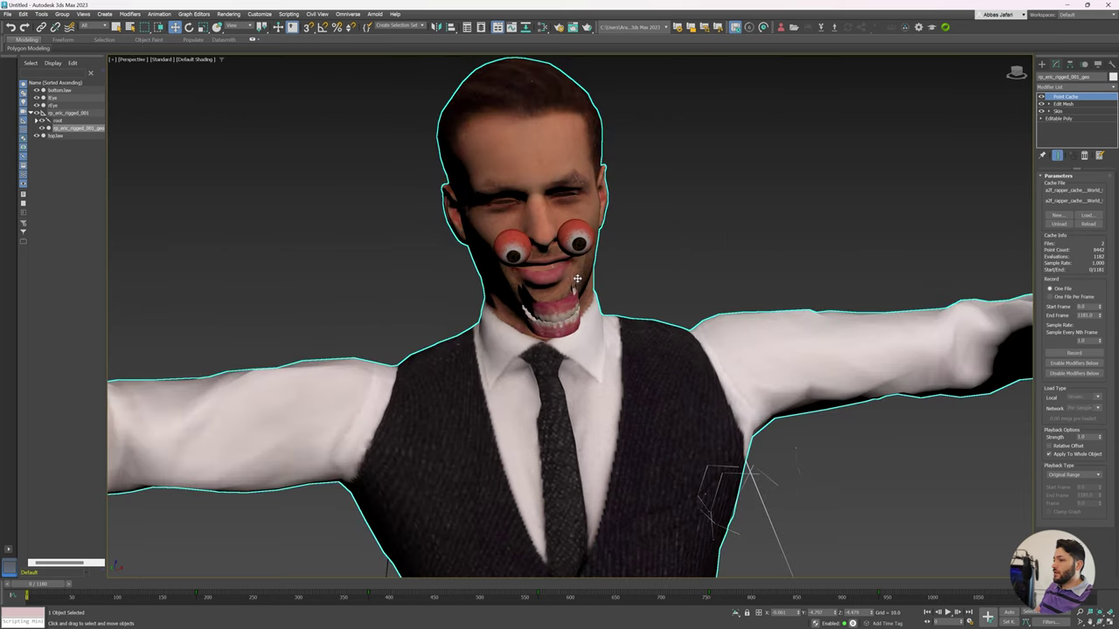
# Play the cached animation, enable Relative Offset, and replay it to check.
pyautogui.scroll(-5, 577, 278)
pyautogui.click(946, 612)
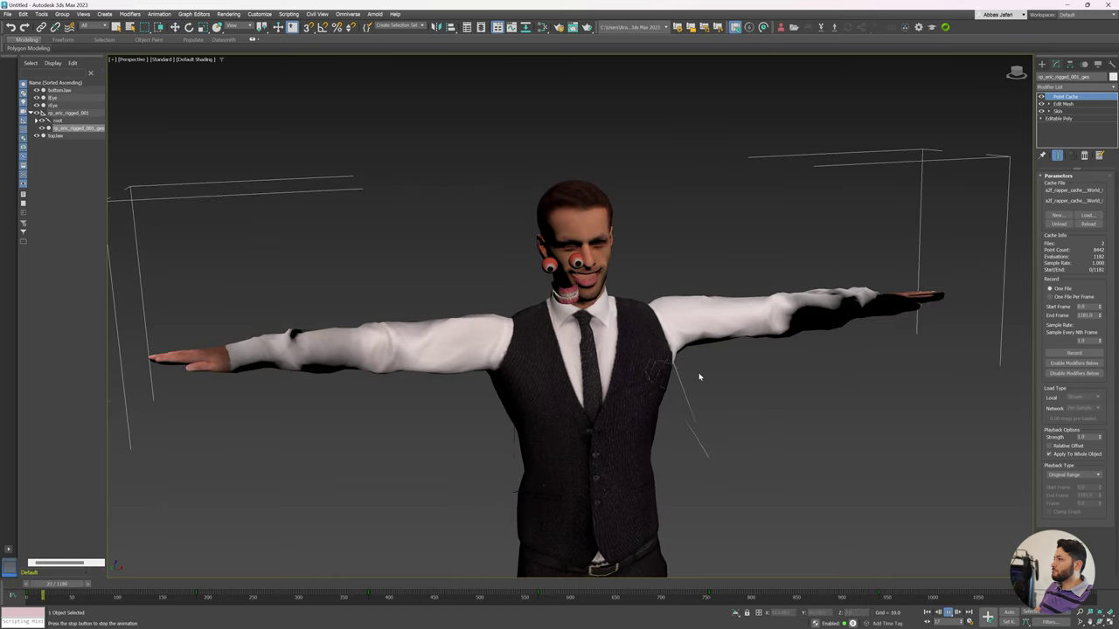
pyautogui.scroll(6, 639, 326)
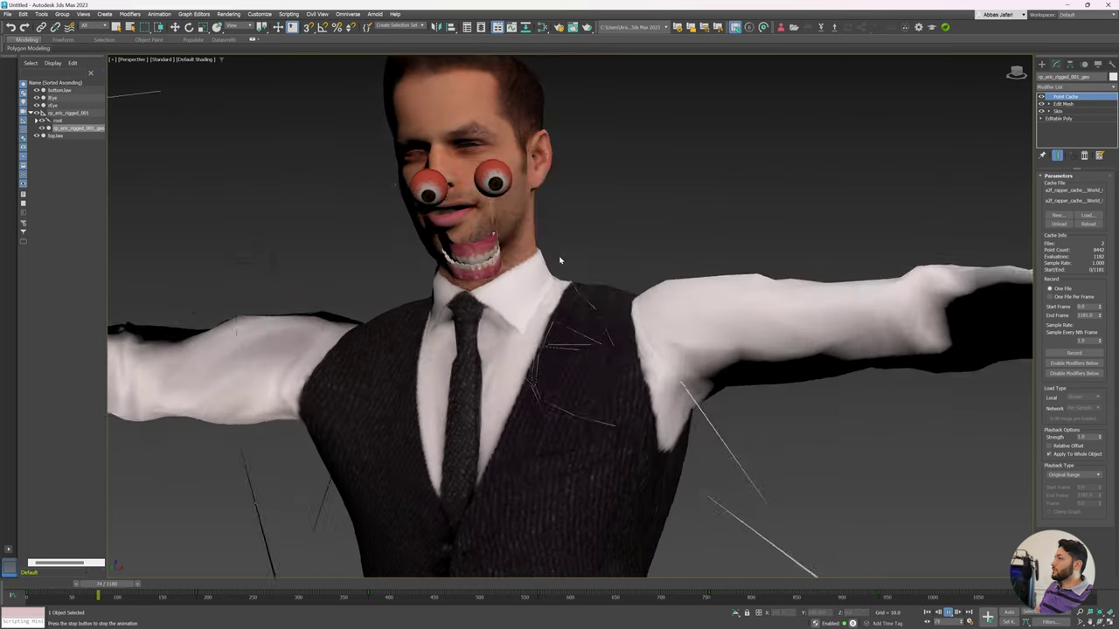
pyautogui.press('/')
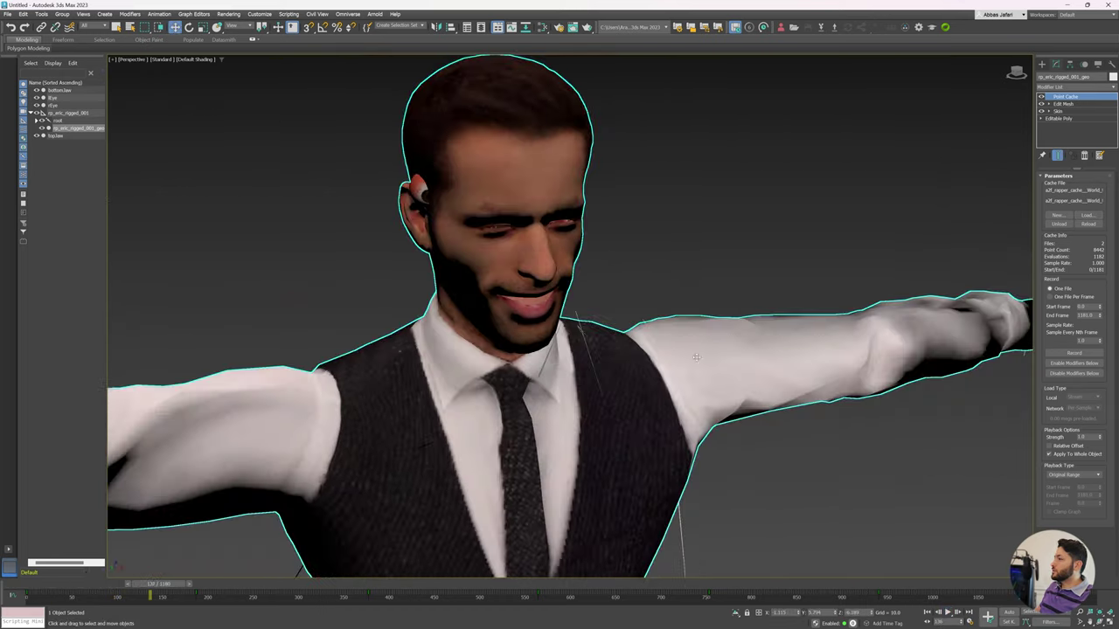
pyautogui.scroll(-5, 657, 306)
pyautogui.scroll(4, 657, 306)
pyautogui.scroll(3, 658, 306)
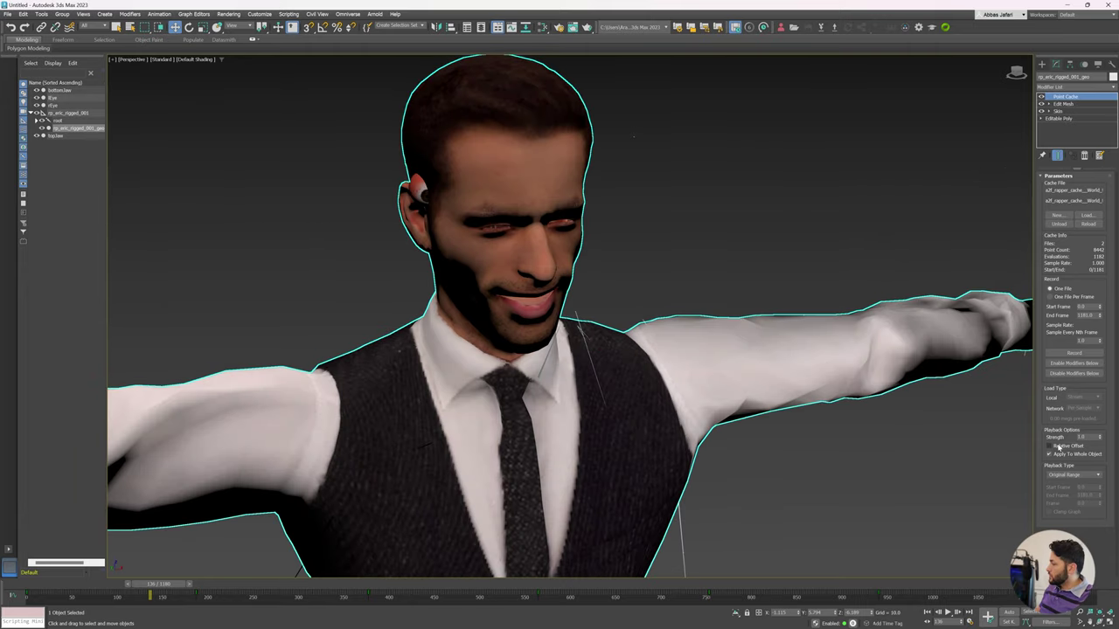
pyautogui.click(1050, 446)
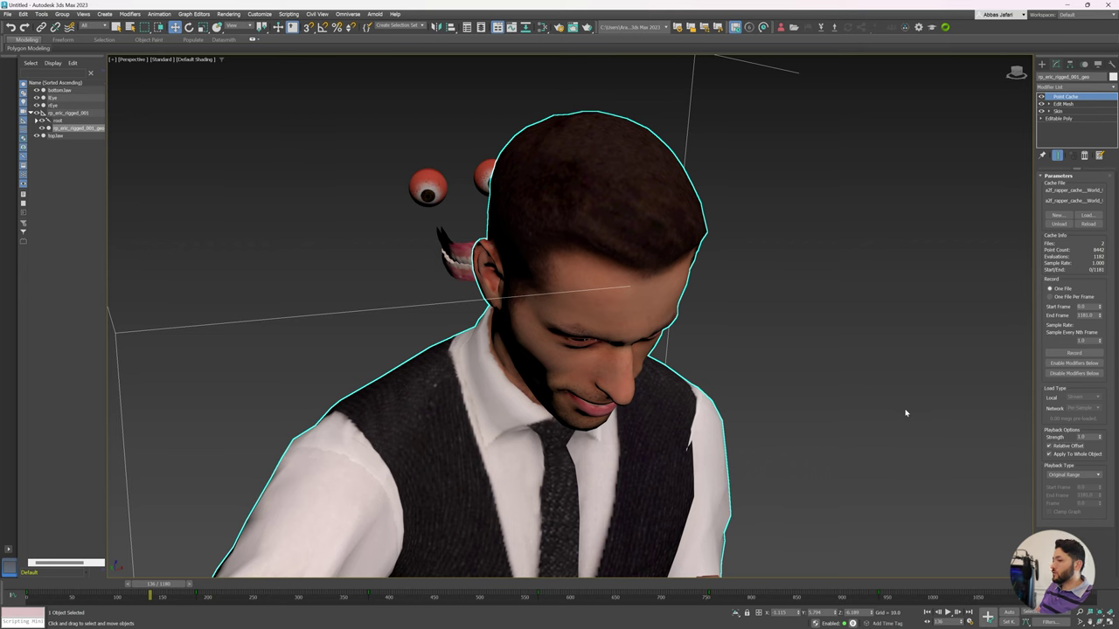
pyautogui.scroll(-3, 581, 282)
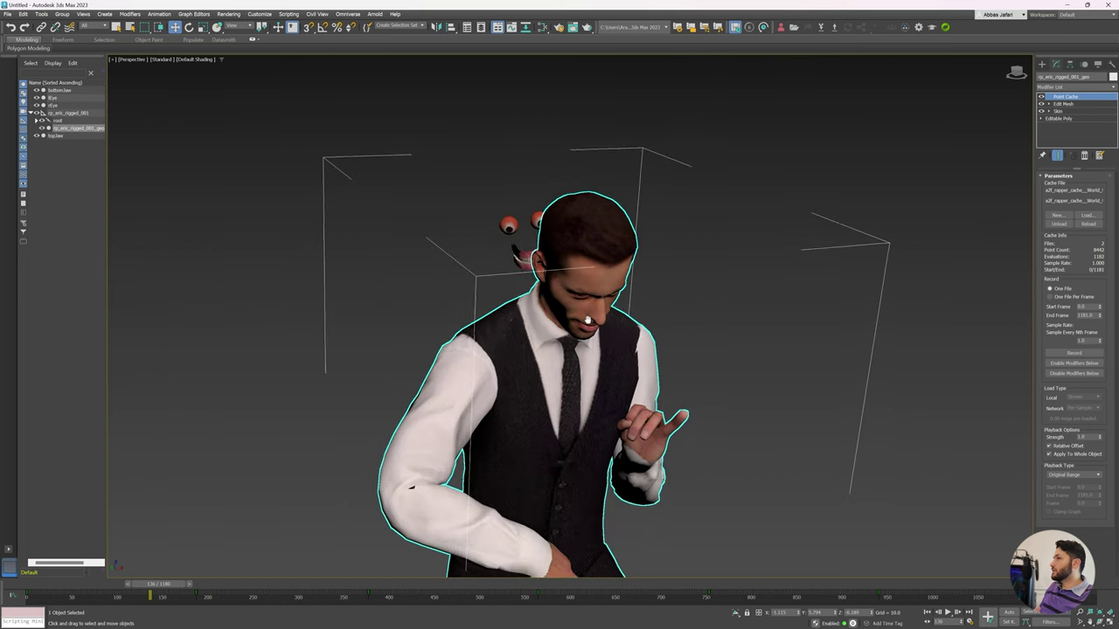
pyautogui.scroll(3, 582, 282)
pyautogui.scroll(-3, 581, 282)
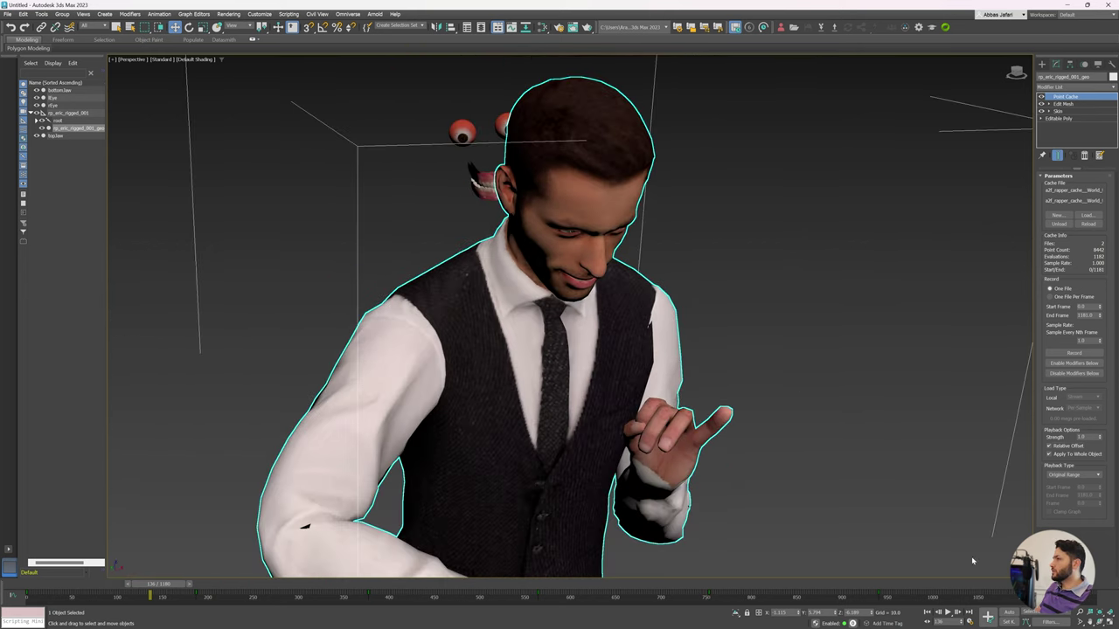
pyautogui.click(946, 612)
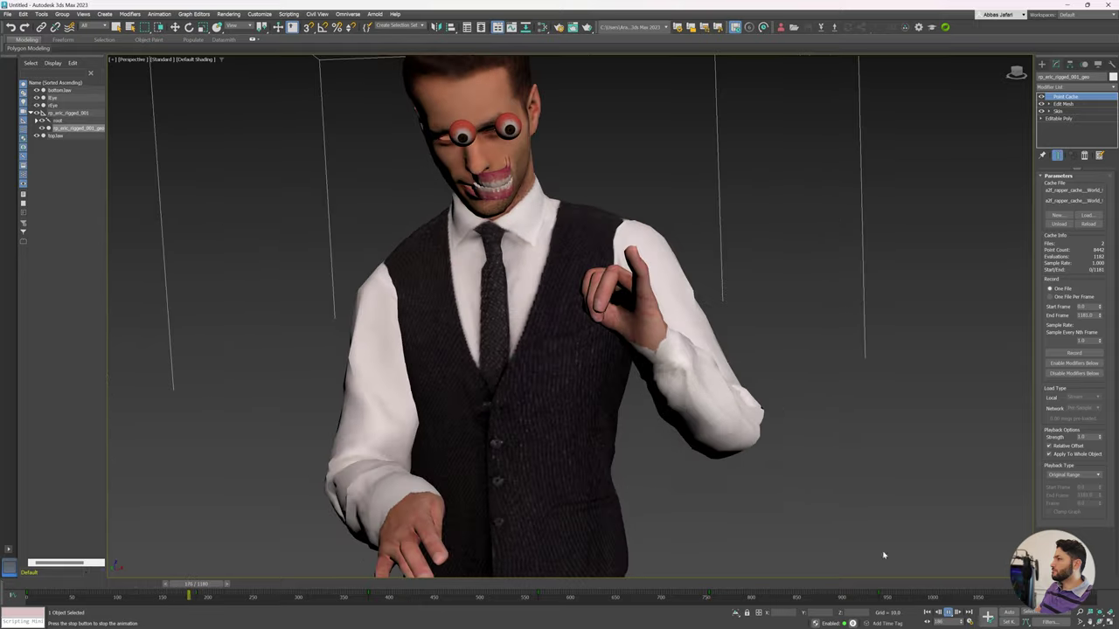
pyautogui.scroll(-5, 695, 336)
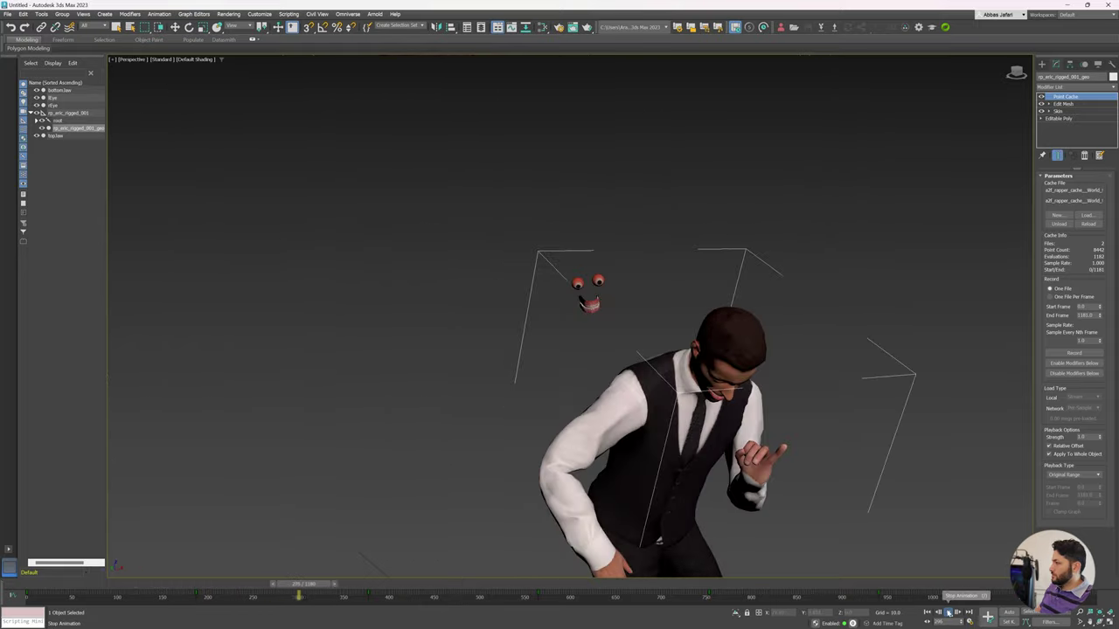
pyautogui.click(948, 613)
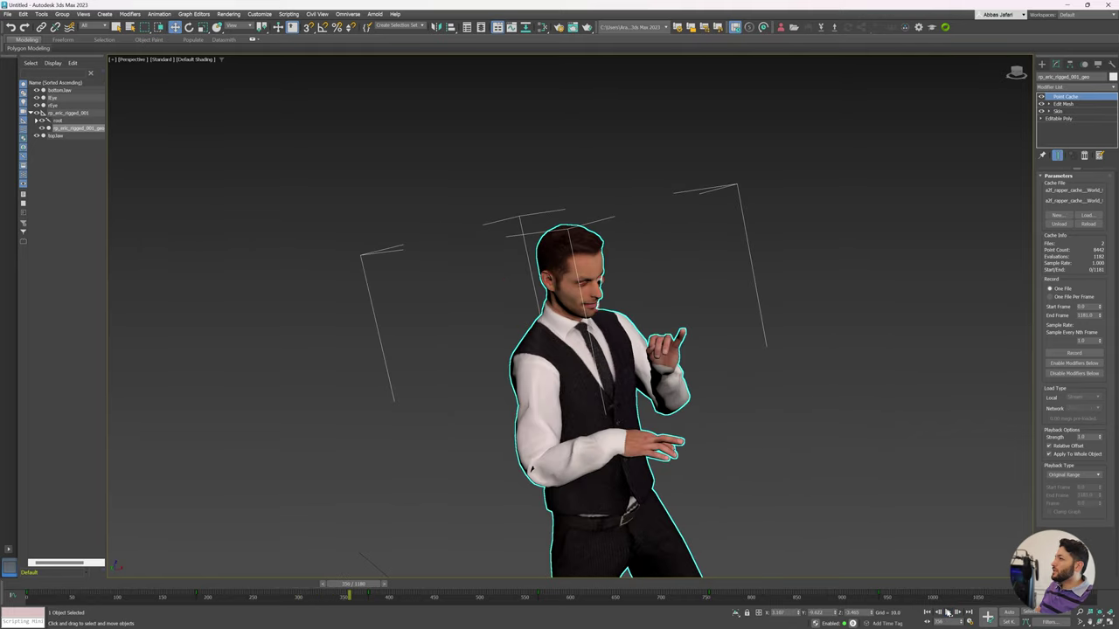
pyautogui.scroll(2, 607, 304)
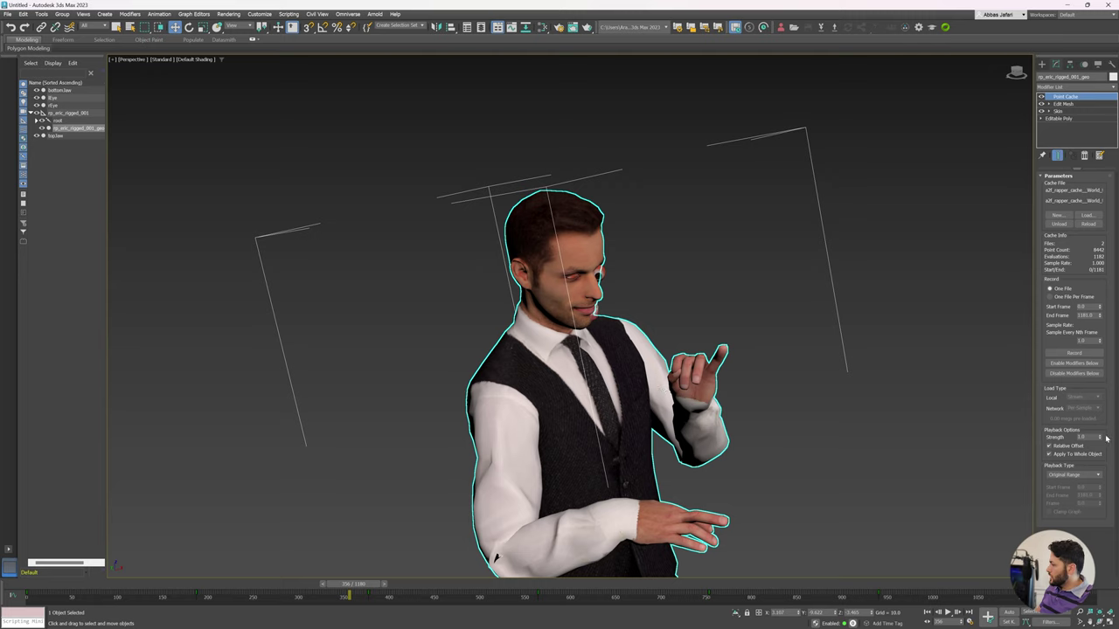
# Raise the cache Strength to 3, preview it, and scrub back to about frame 335.
pyautogui.moveTo(1086, 437); pyautogui.dragTo(1000, 435)
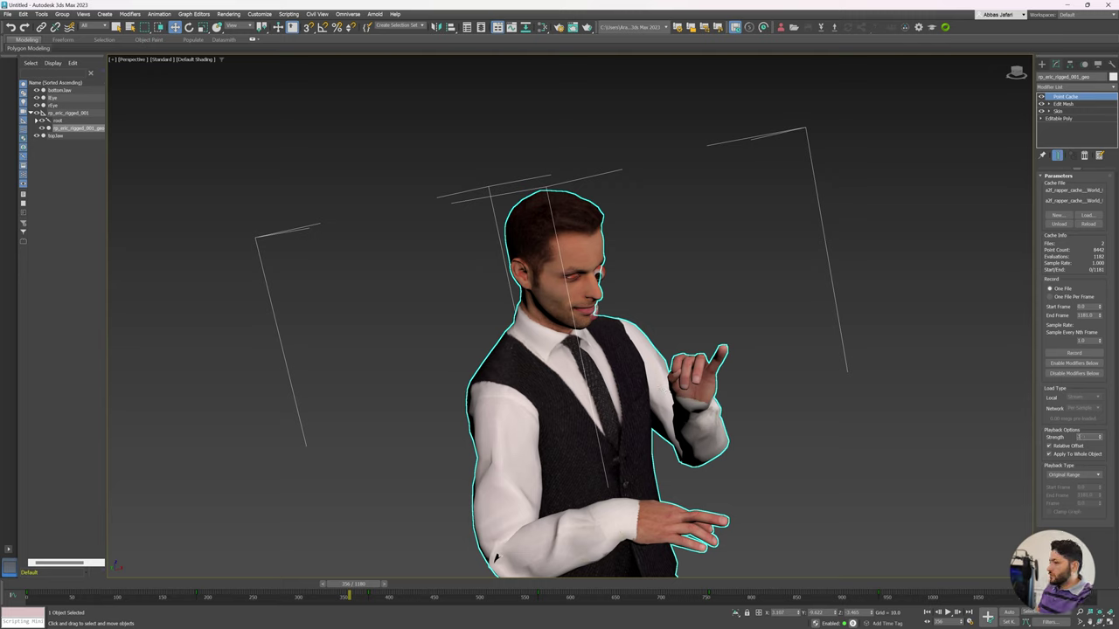
pyautogui.write('3')
pyautogui.click(947, 612)
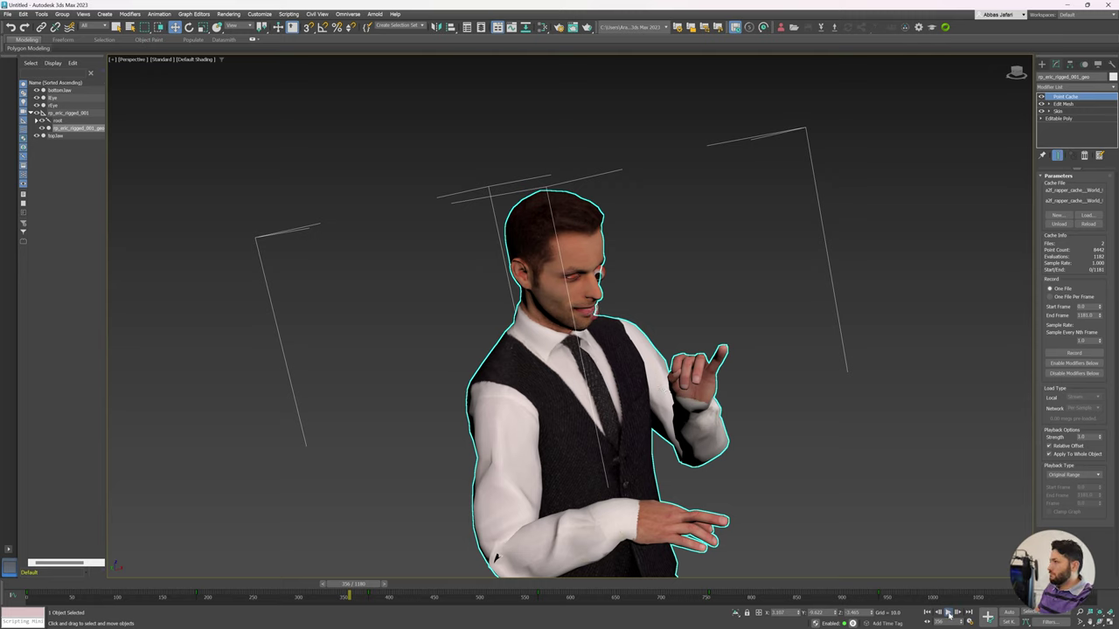
pyautogui.click(948, 613)
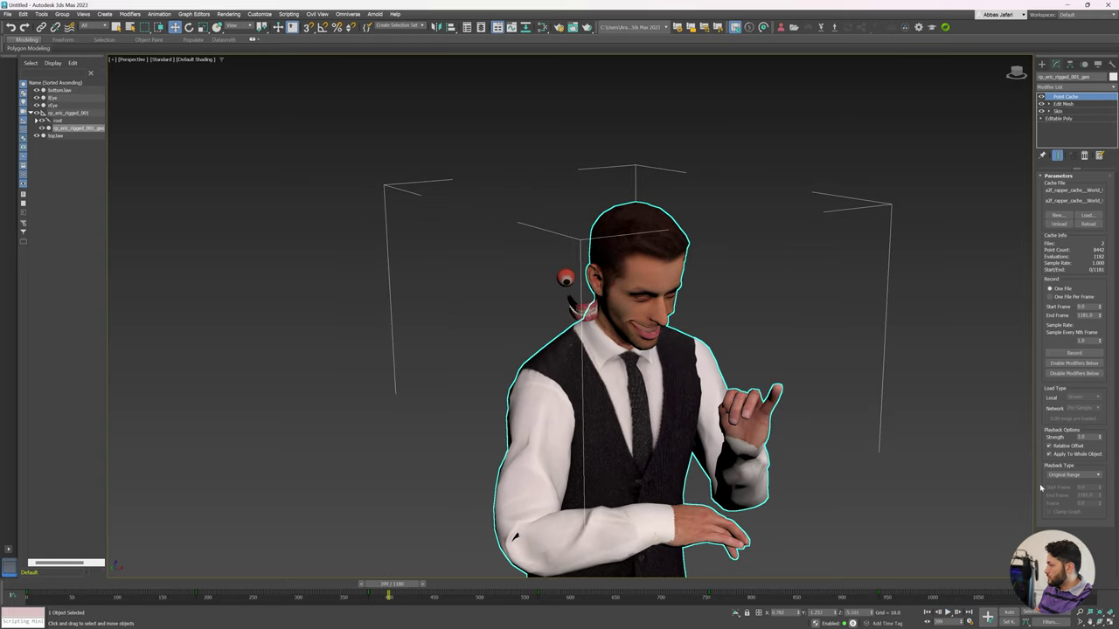
pyautogui.click(1084, 437)
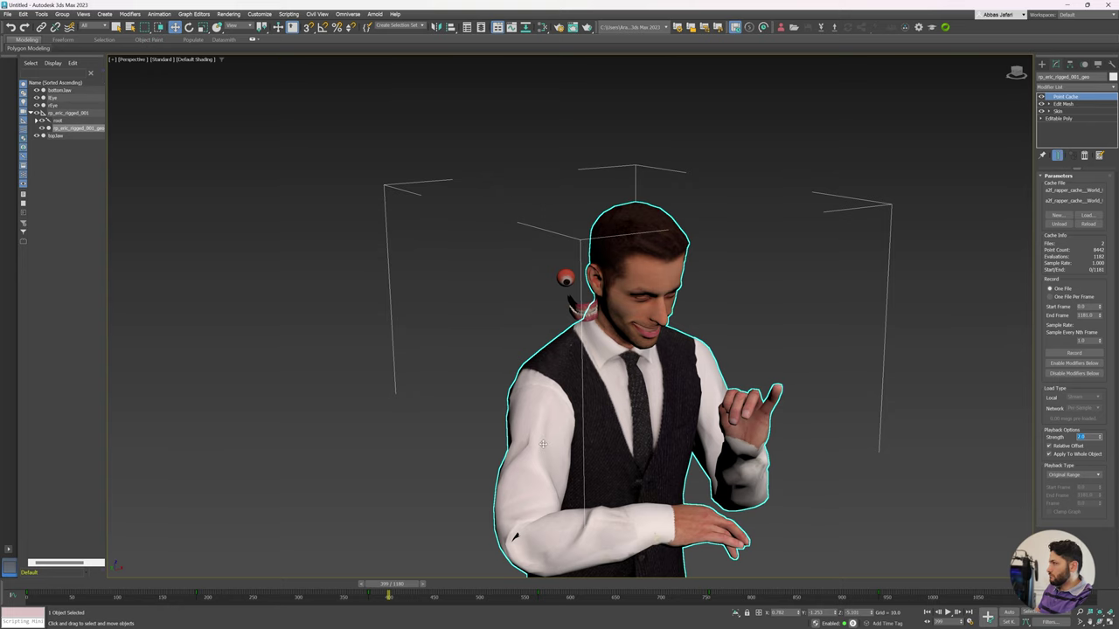
pyautogui.moveTo(395, 588)
pyautogui.mouseDown()
pyautogui.moveTo(28, 584)
pyautogui.moveTo(61, 595)
pyautogui.mouseUp()
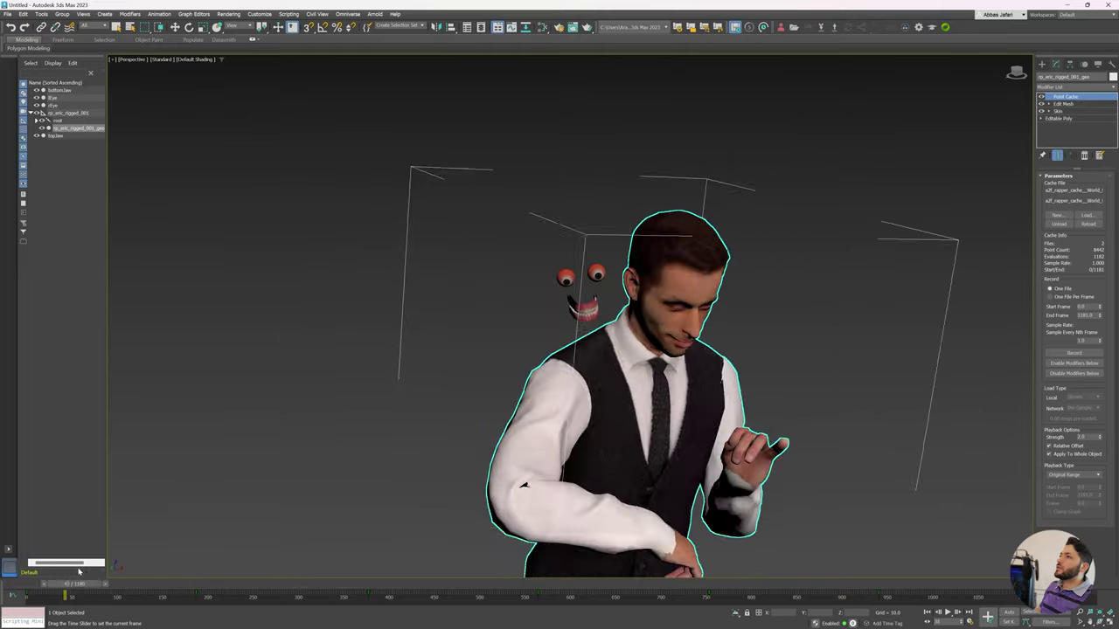
# Select the bottomJaw mesh and return the animation to the first frame.
pyautogui.press('w')
pyautogui.click(595, 275)
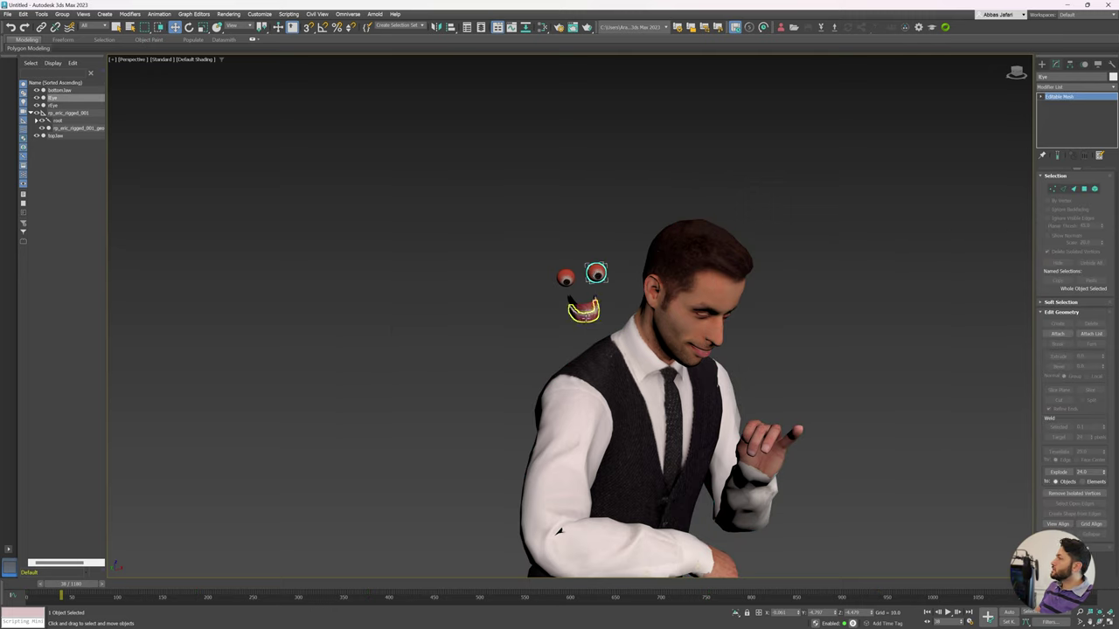
pyautogui.click(584, 313)
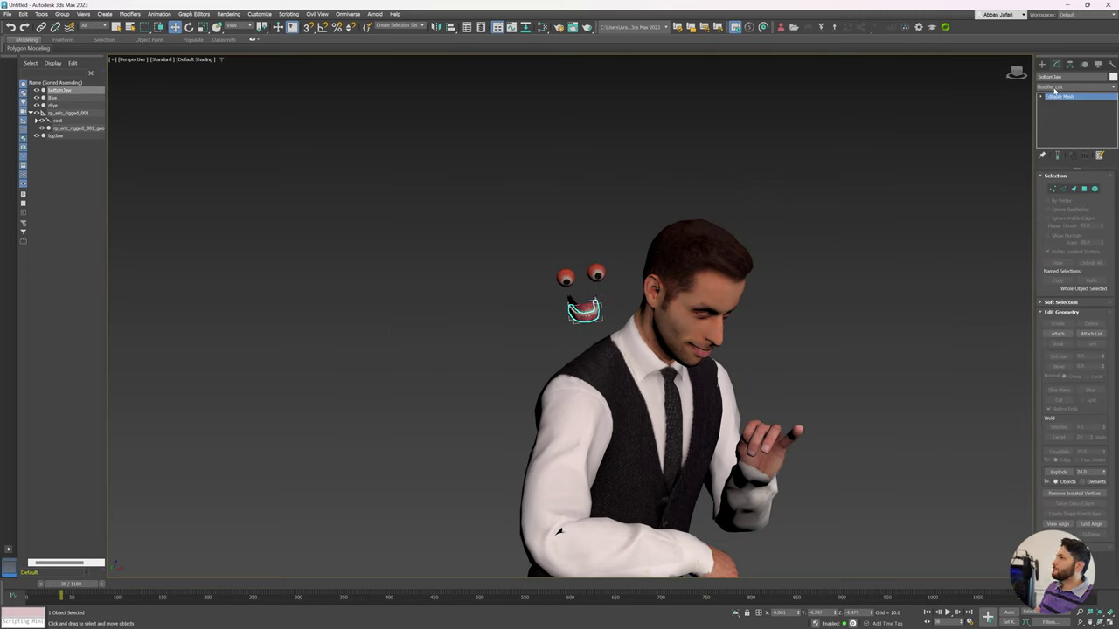
pyautogui.click(1055, 88)
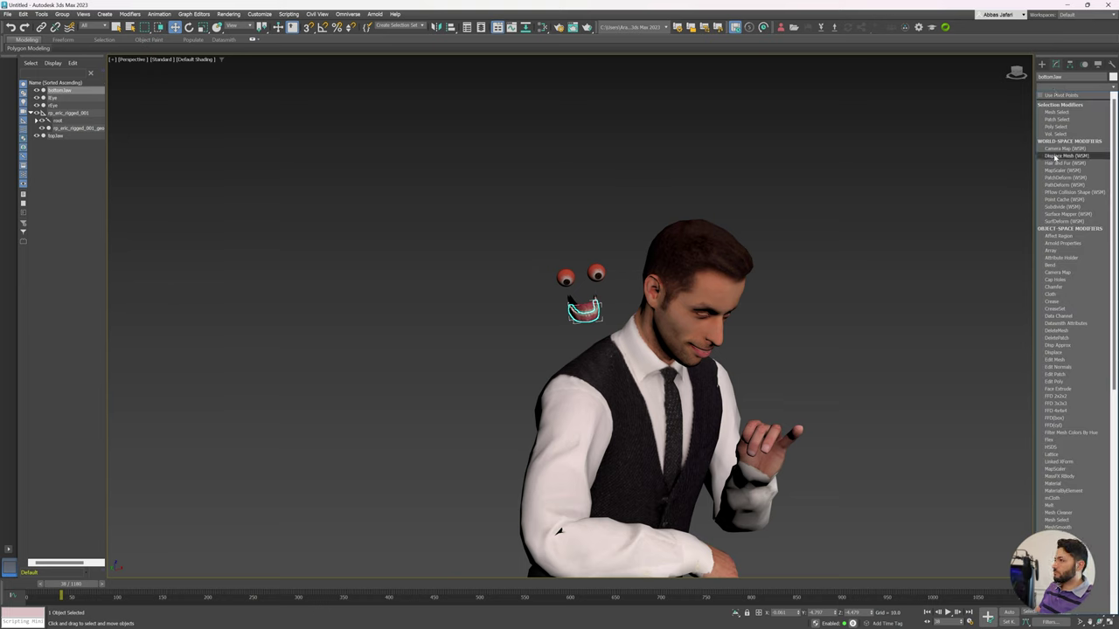
pyautogui.press('Escape')
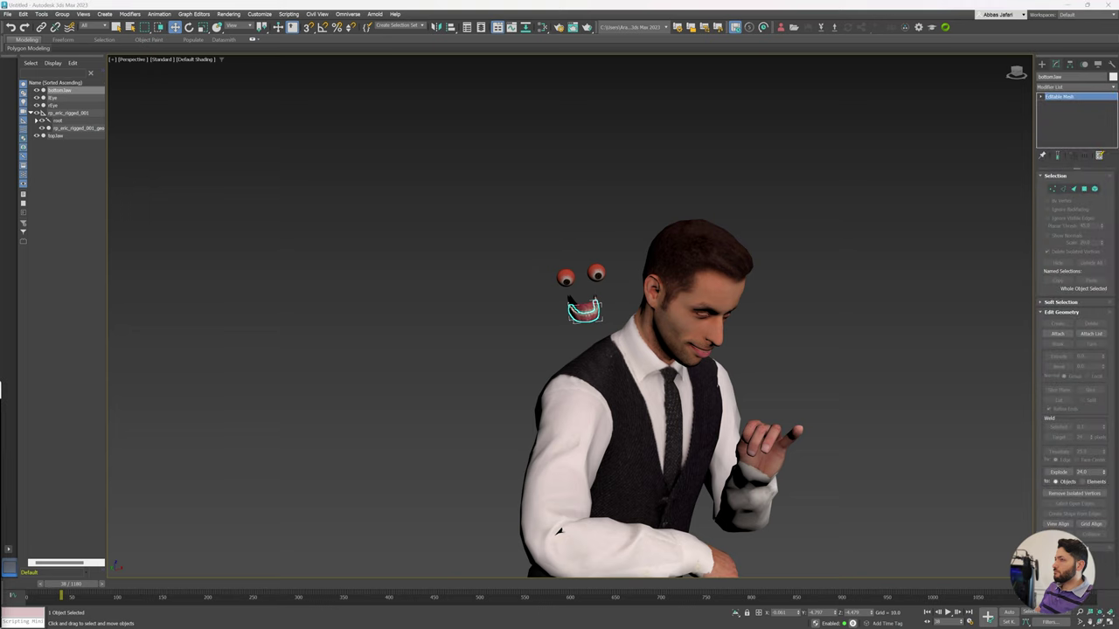
pyautogui.press('Home')
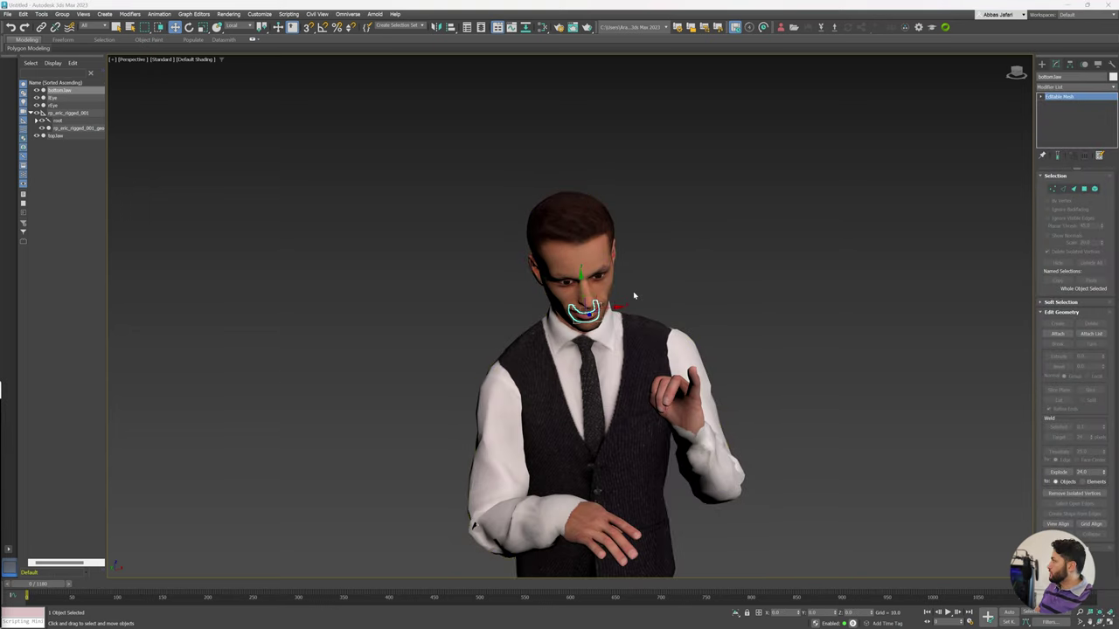
# Add a Skin modifier to bottomJaw with jaw_end as its bone.
pyautogui.click(1087, 88)
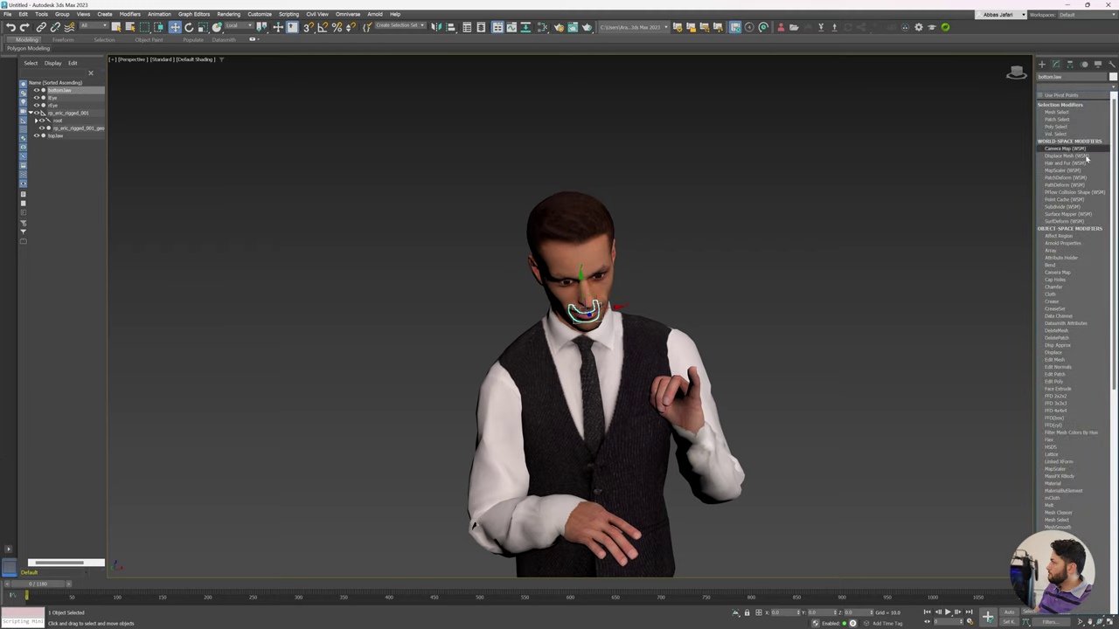
pyautogui.scroll(-2, 1082, 173)
pyautogui.scroll(-10, 1082, 174)
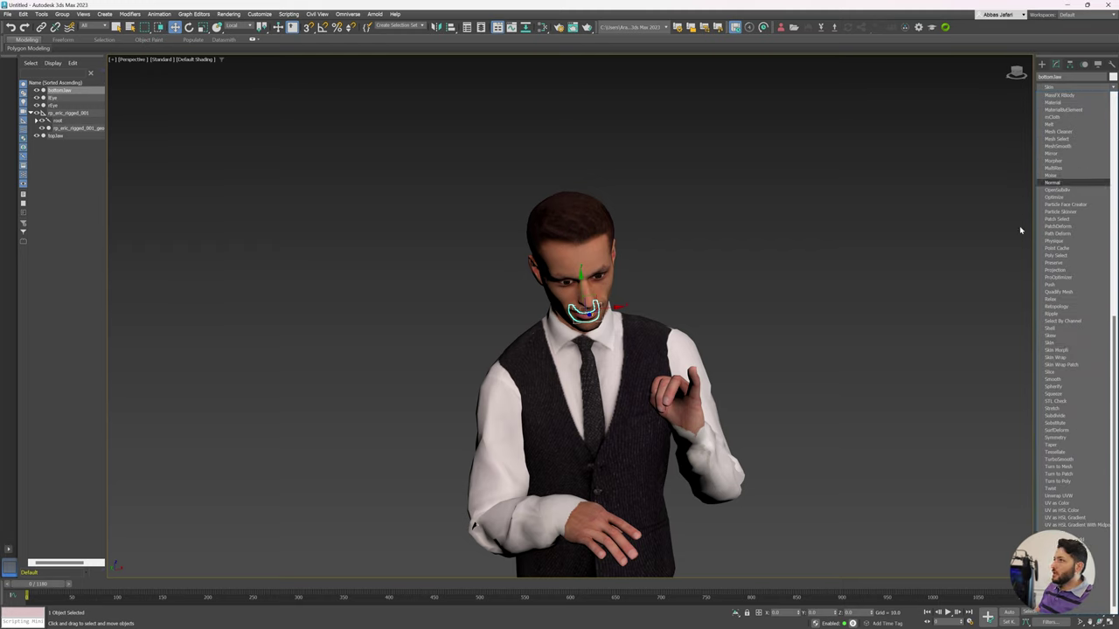
pyautogui.click(1056, 343)
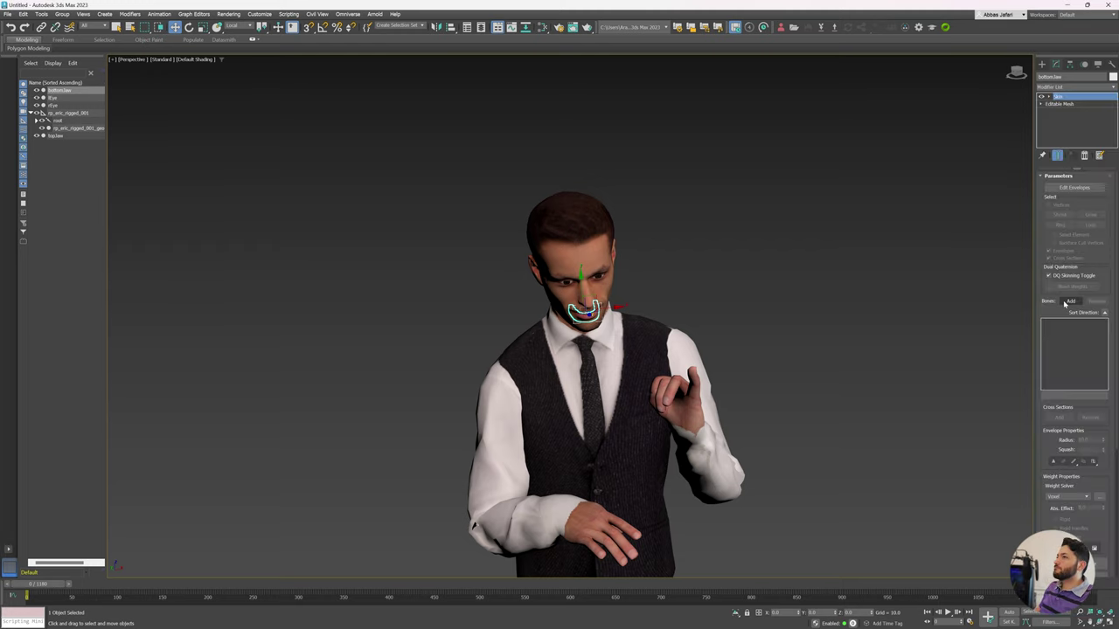
pyautogui.click(1071, 301)
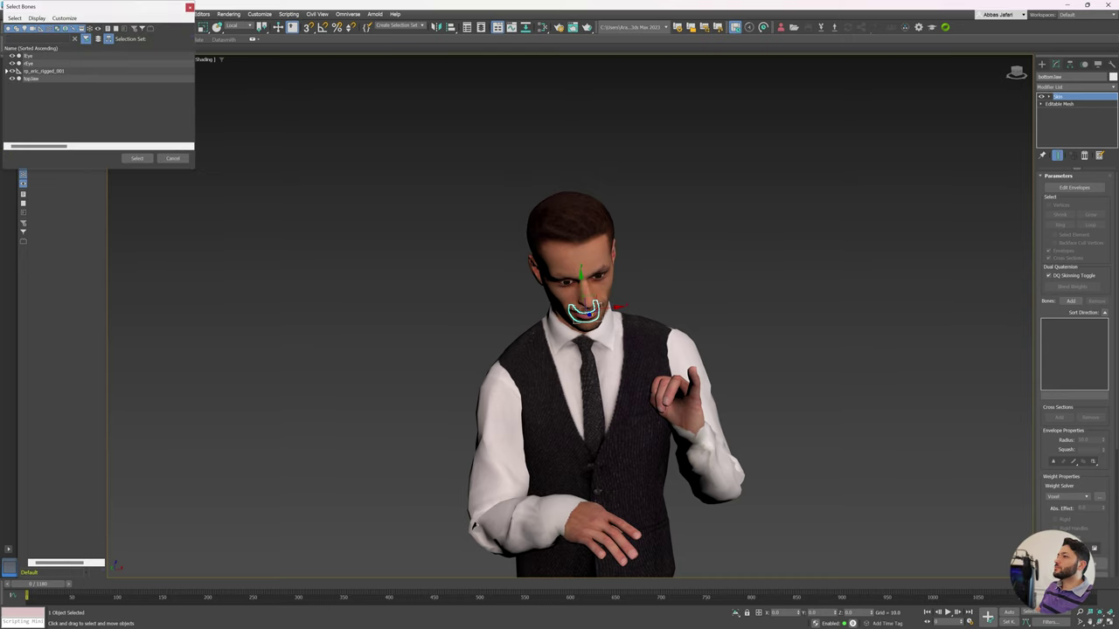
pyautogui.write('jaw')
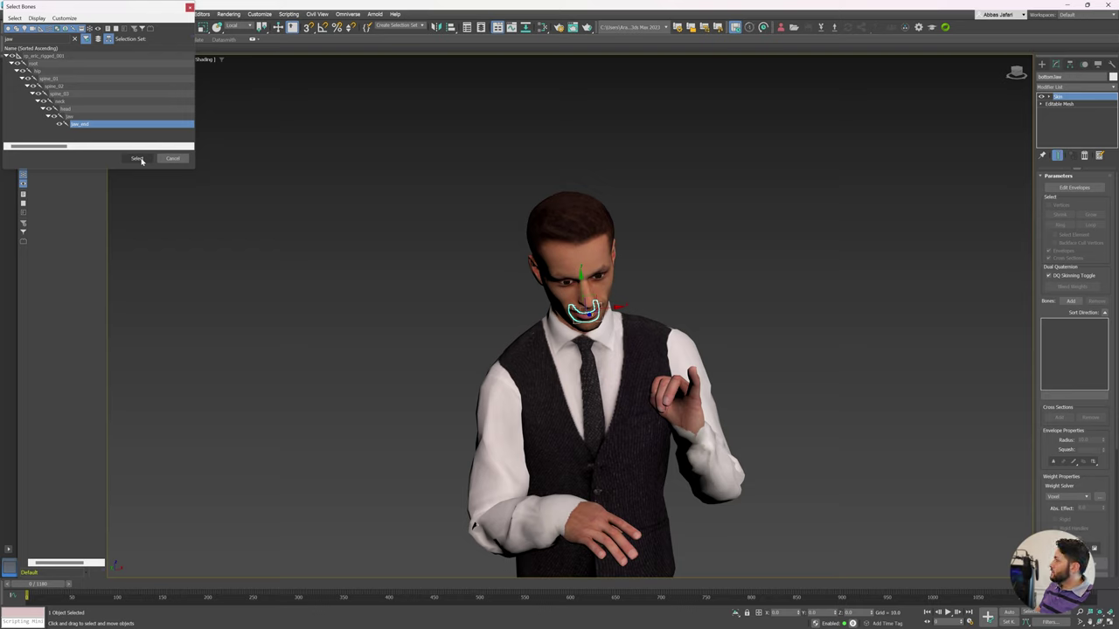
pyautogui.click(138, 159)
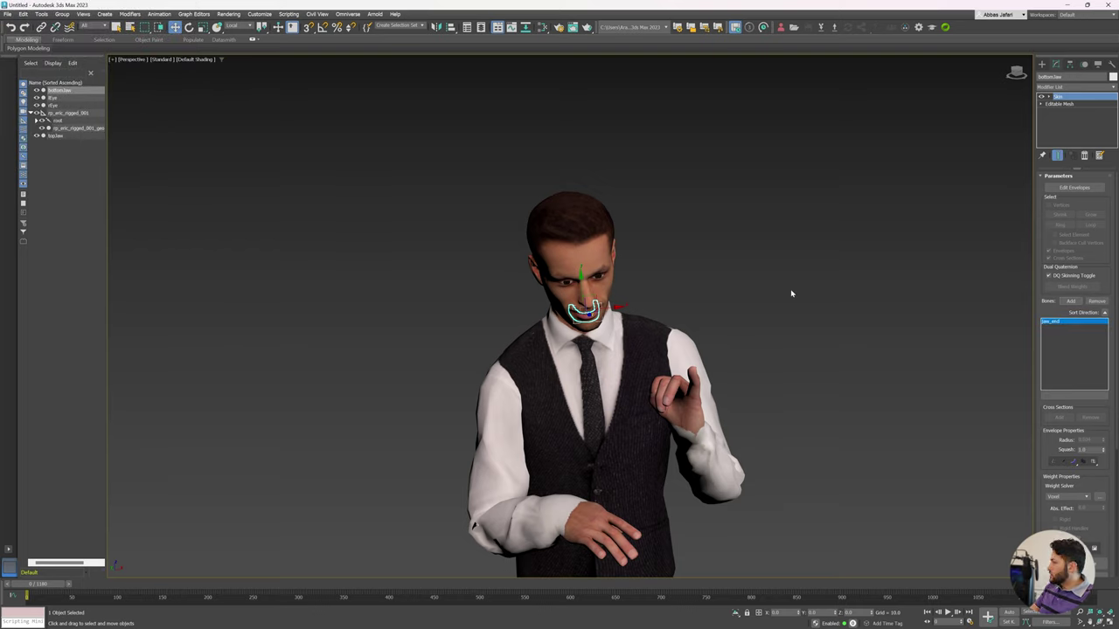
# Add a Point Cache loading the lower_denture bottomJaw cache with Relative Offset, then scrub to verify.
pyautogui.click(1058, 87)
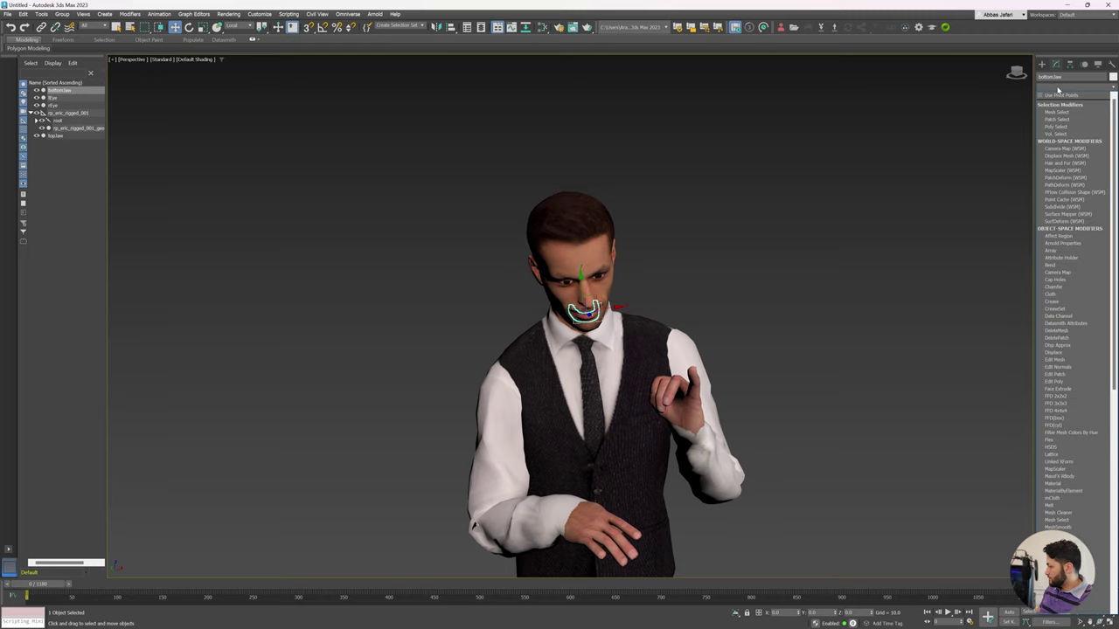
pyautogui.scroll(-2, 1058, 90)
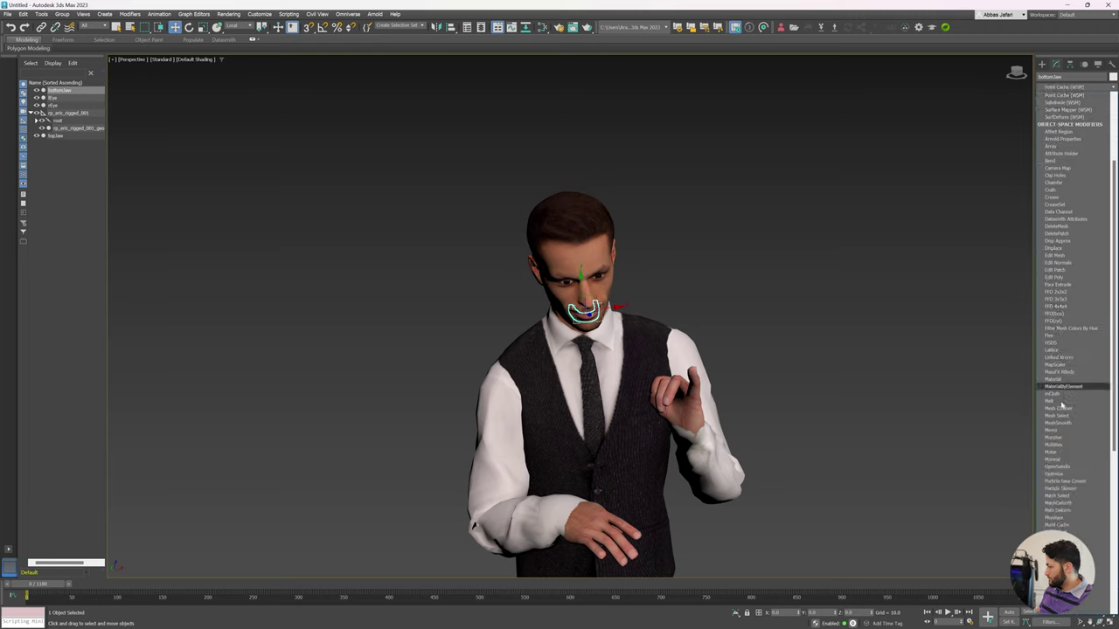
pyautogui.click(1057, 525)
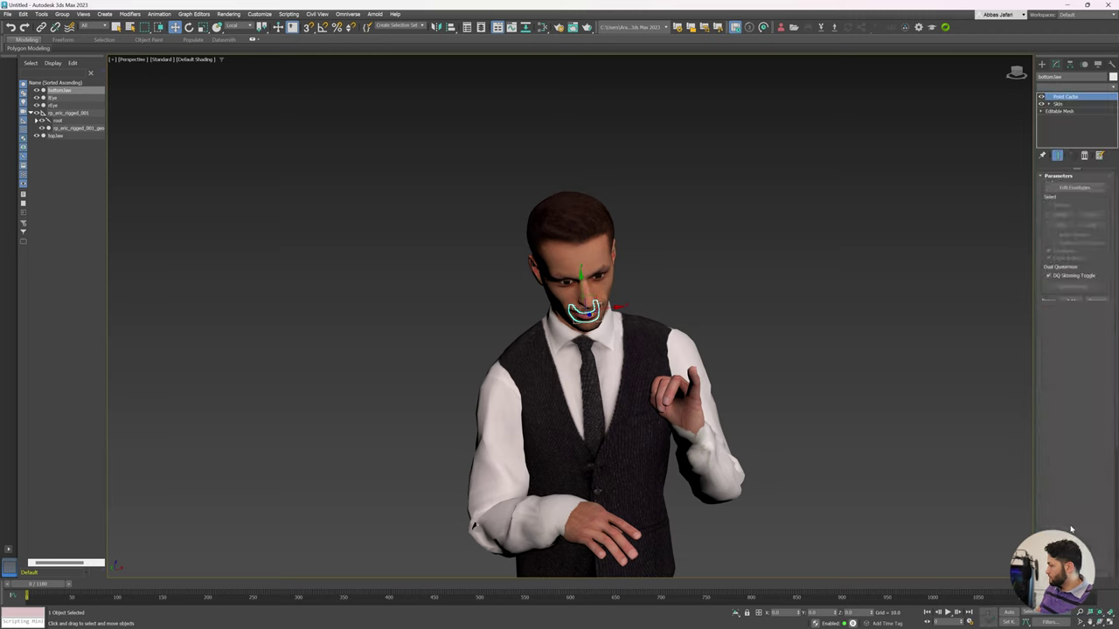
pyautogui.click(1087, 215)
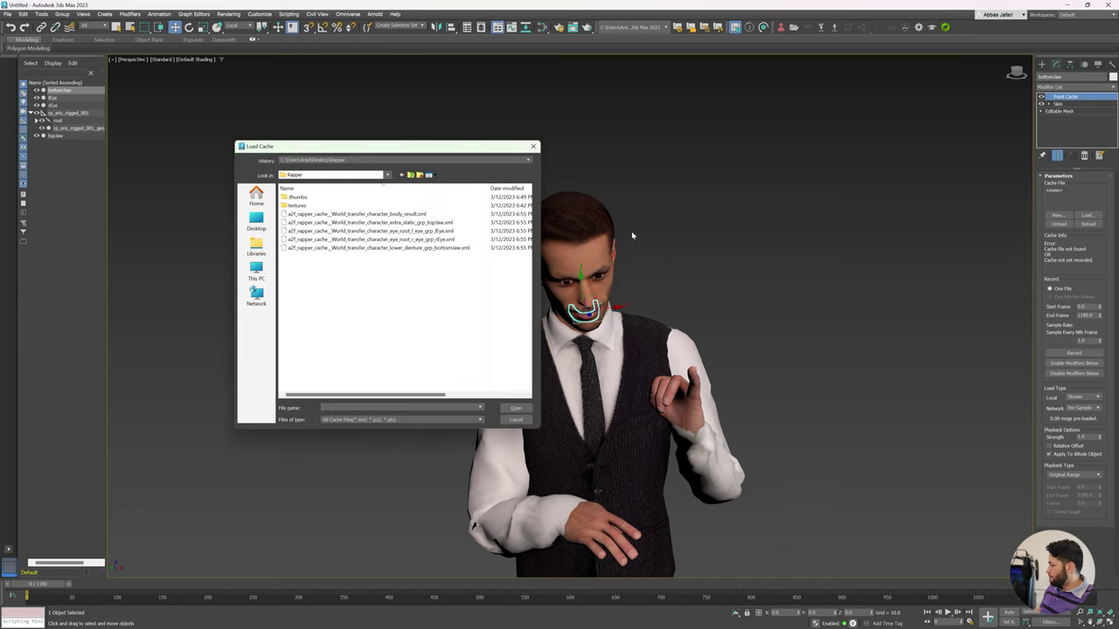
pyautogui.moveTo(421, 149); pyautogui.dragTo(332, 82)
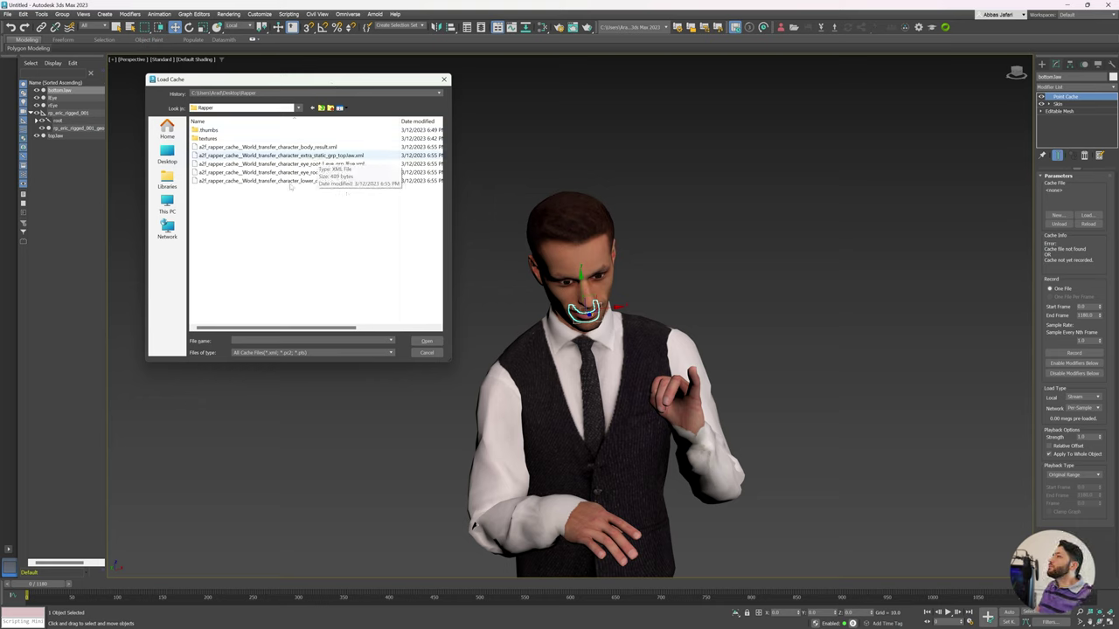
pyautogui.click(337, 182)
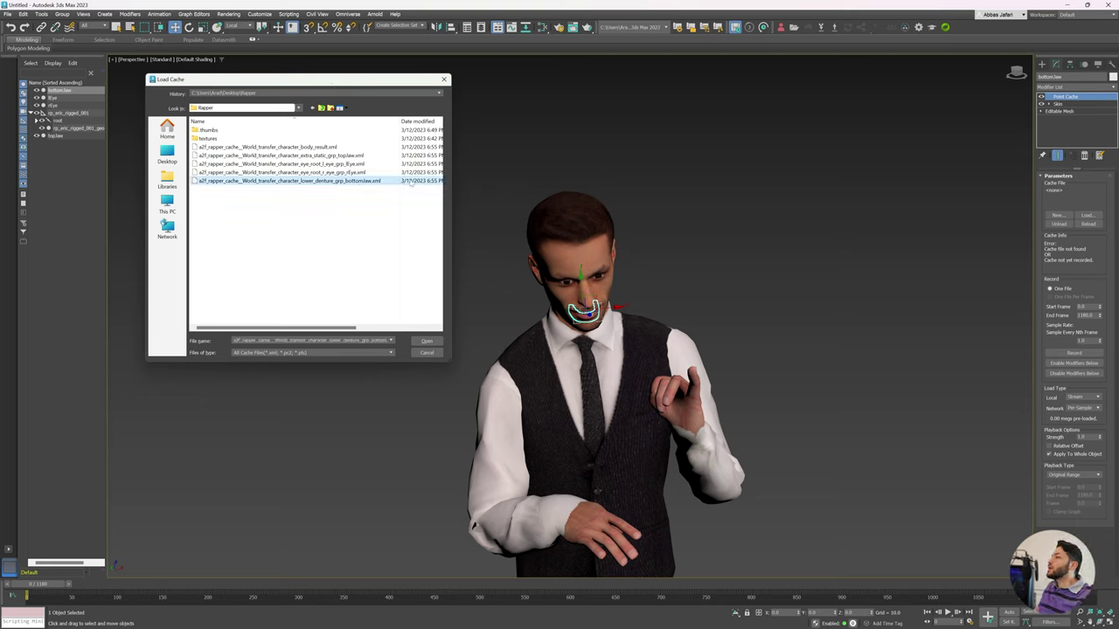
pyautogui.click(426, 342)
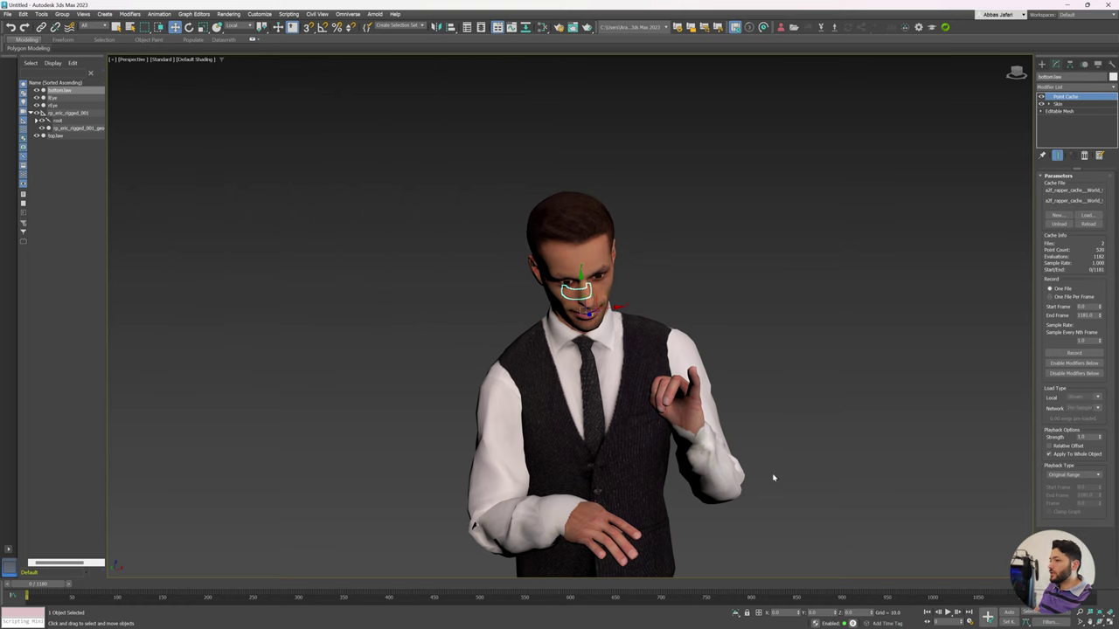
pyautogui.click(1067, 447)
pyautogui.moveTo(50, 586)
pyautogui.mouseDown()
pyautogui.moveTo(106, 595)
pyautogui.moveTo(26, 596)
pyautogui.mouseUp()
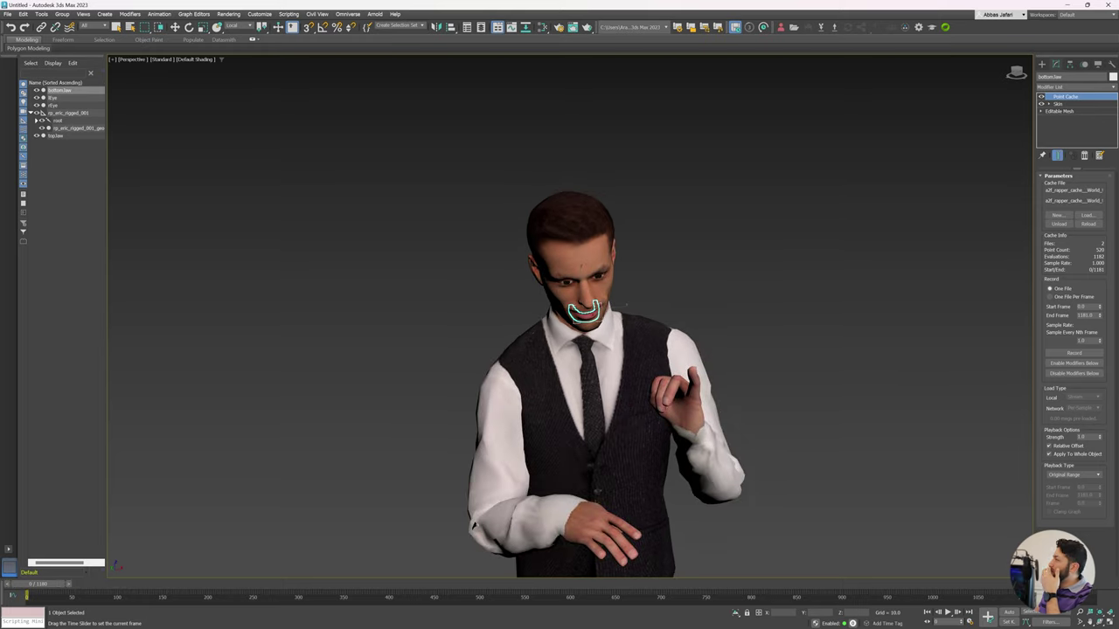
# Select lEye and add eyelid_end_l as its Skin bone.
pyautogui.press('w')
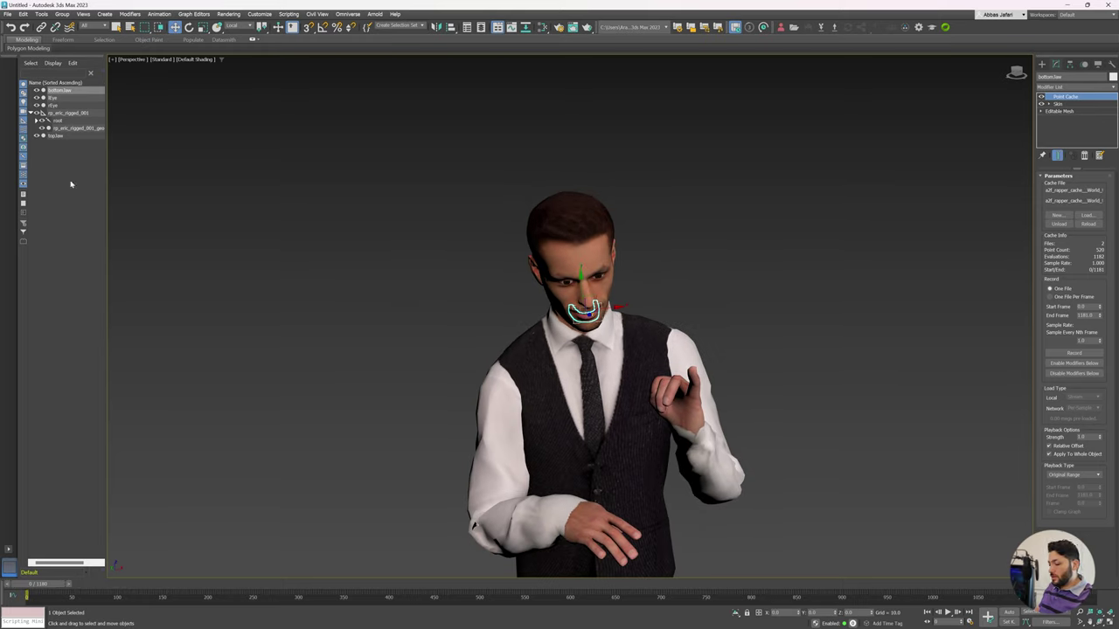
pyautogui.click(56, 98)
pyautogui.click(1071, 300)
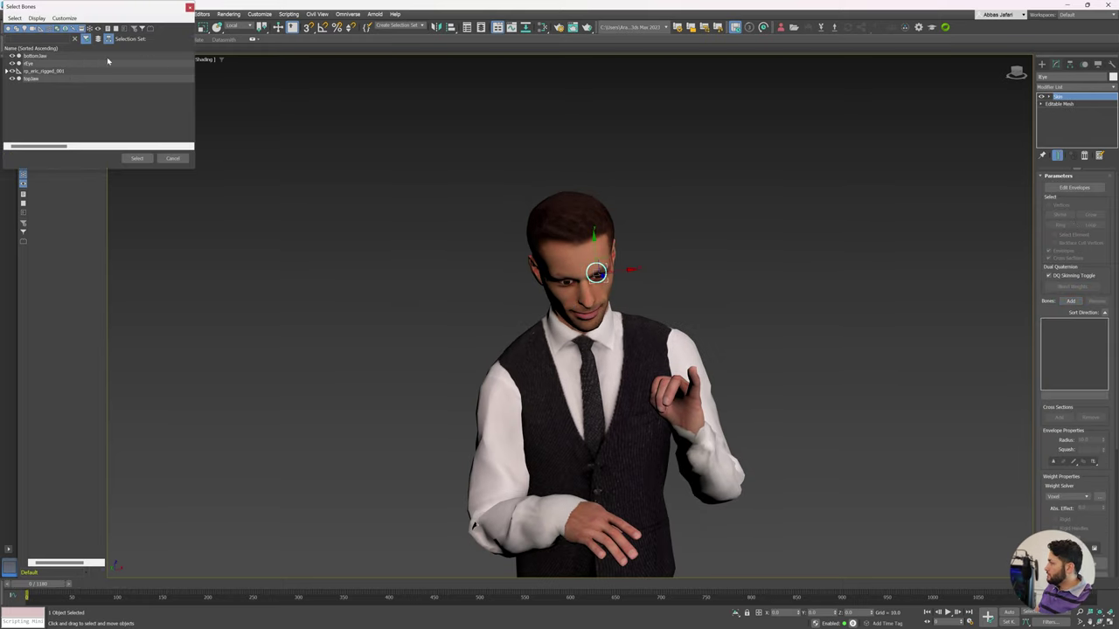
pyautogui.write('eye')
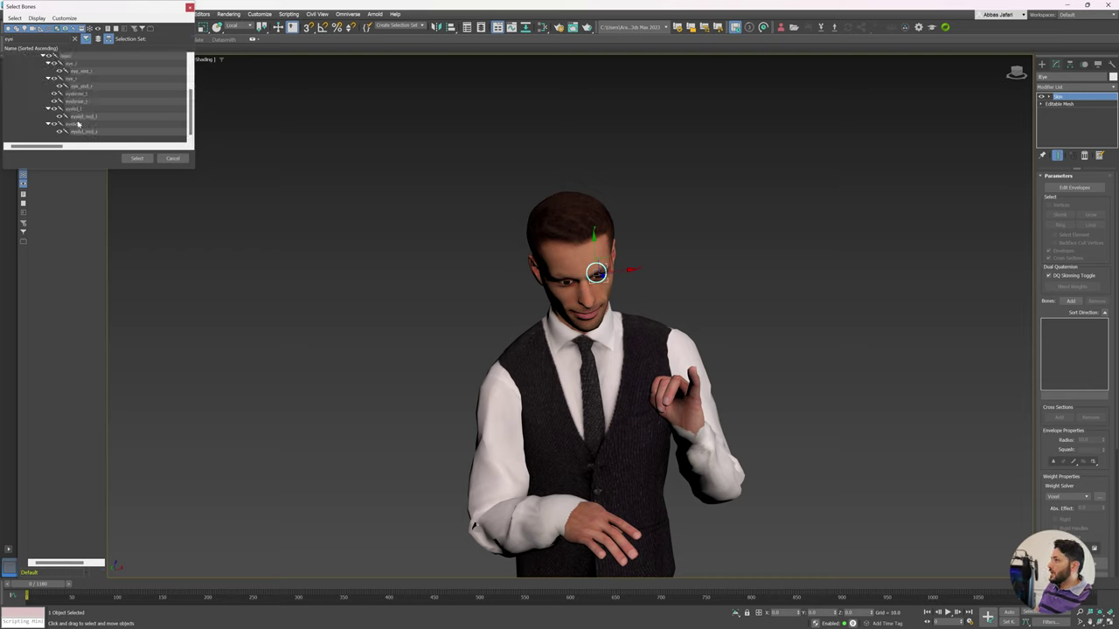
pyautogui.click(83, 116)
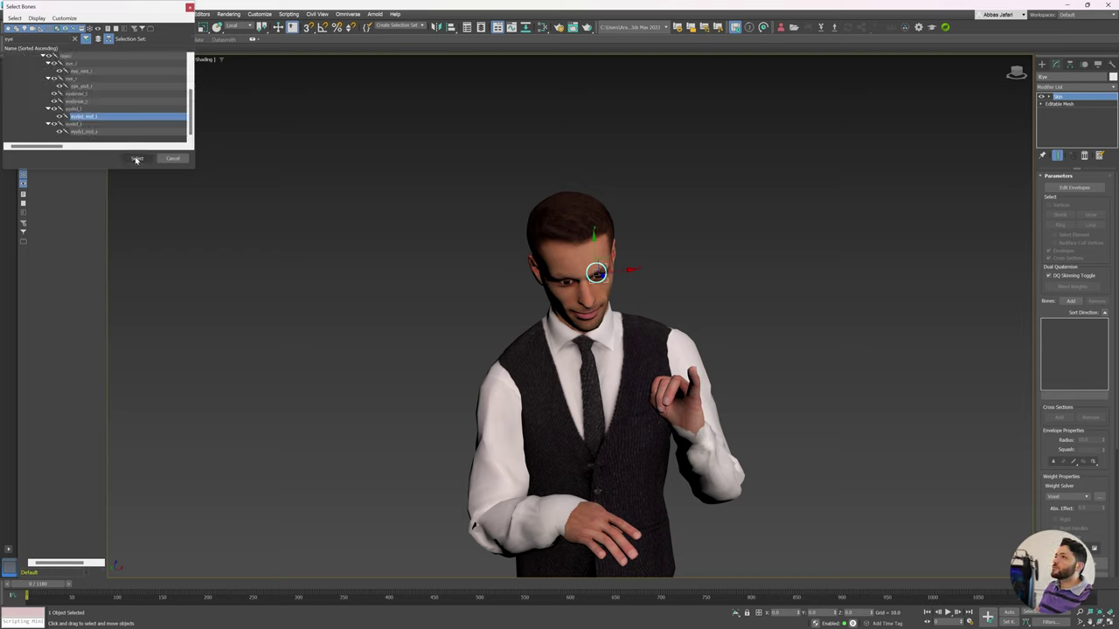
pyautogui.click(136, 159)
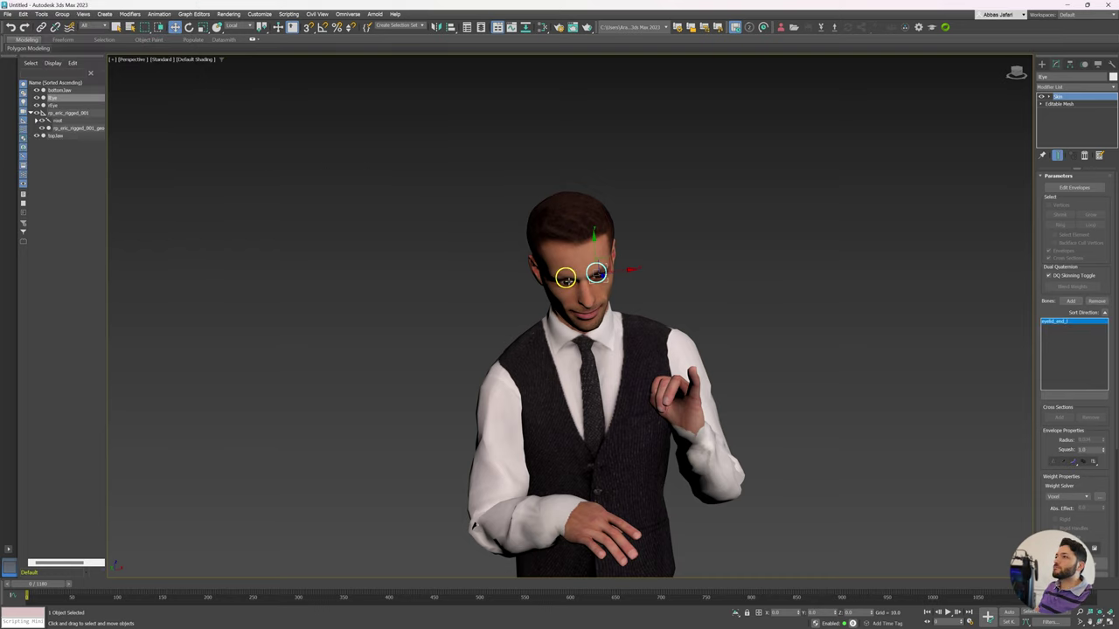
# Add a Point Cache to lEye loading the lEye cache with Relative Offset on.
pyautogui.click(1096, 88)
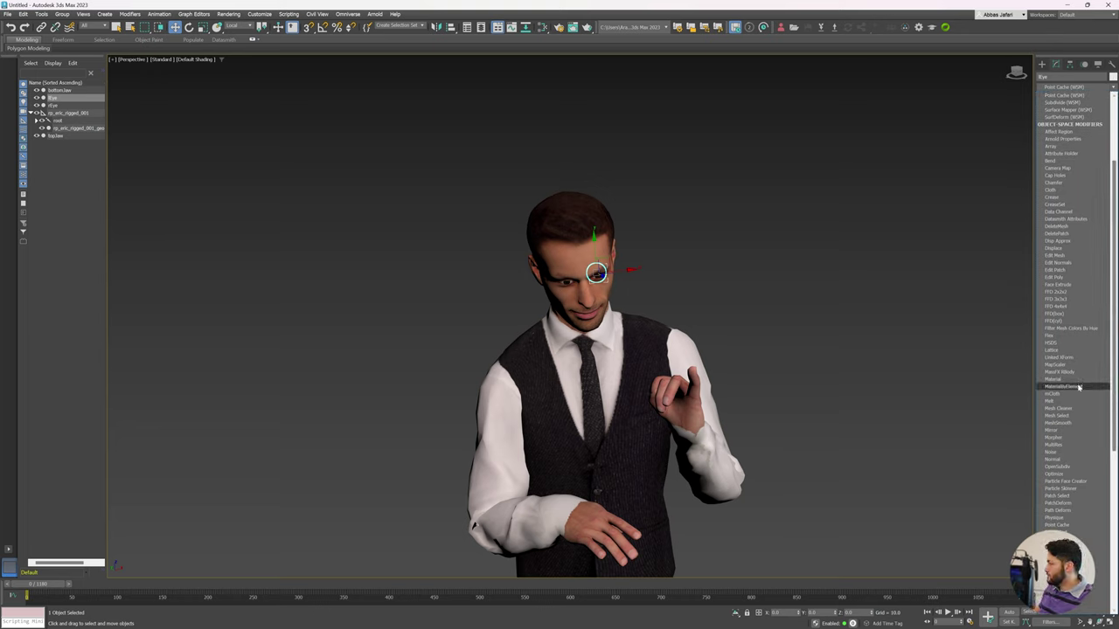
pyautogui.scroll(2, 1071, 393)
pyautogui.scroll(-5, 1060, 470)
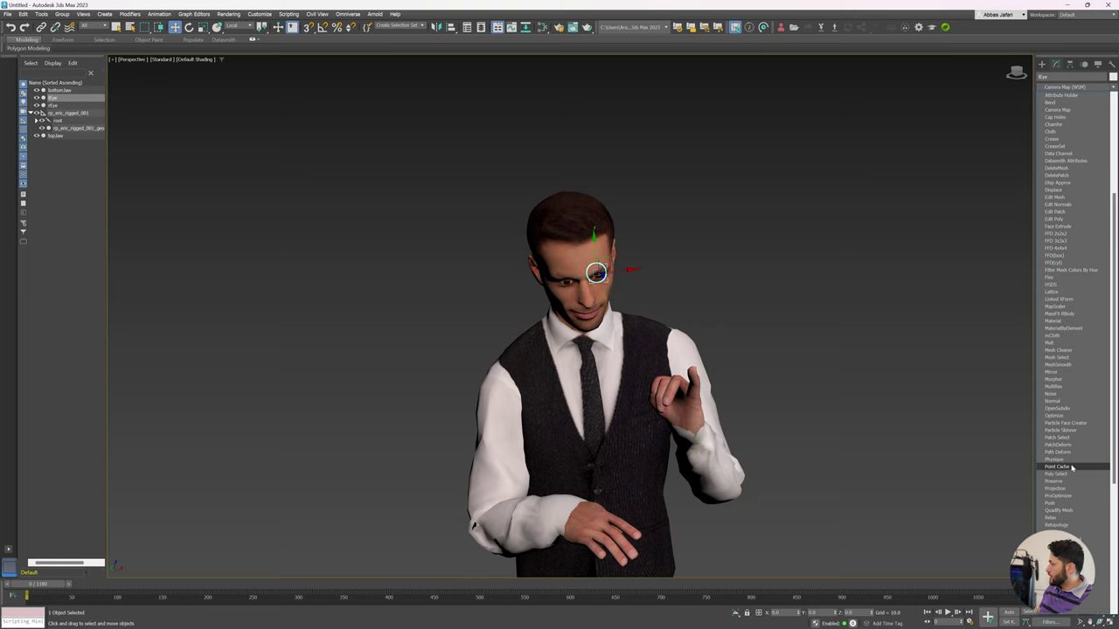
pyautogui.click(1059, 467)
pyautogui.click(1088, 215)
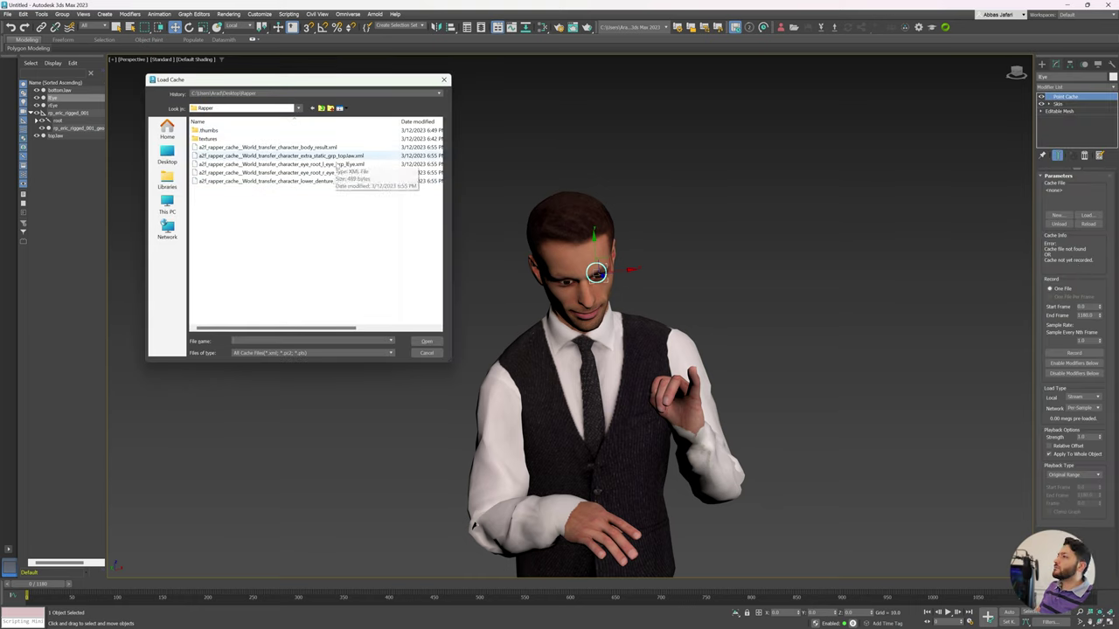
pyautogui.click(307, 164)
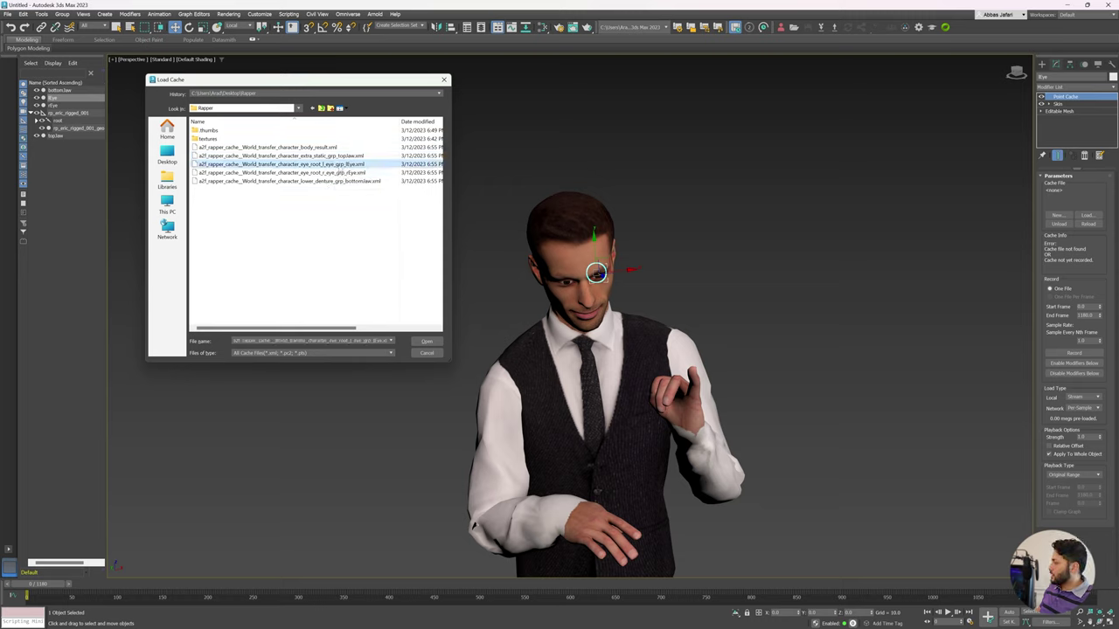
pyautogui.doubleClick(340, 166)
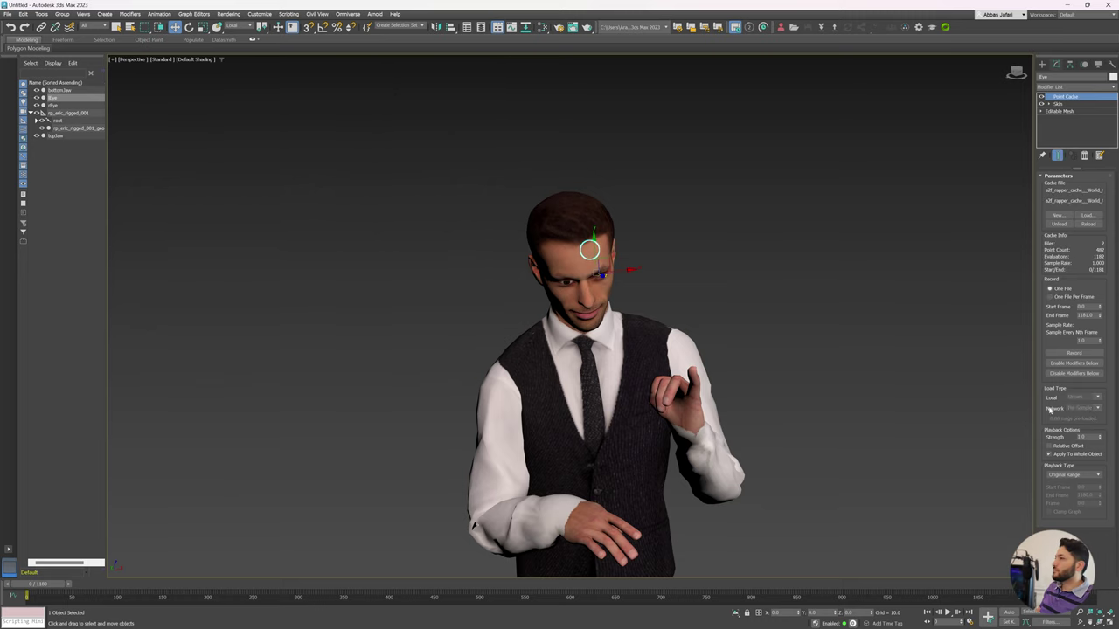
pyautogui.click(1049, 447)
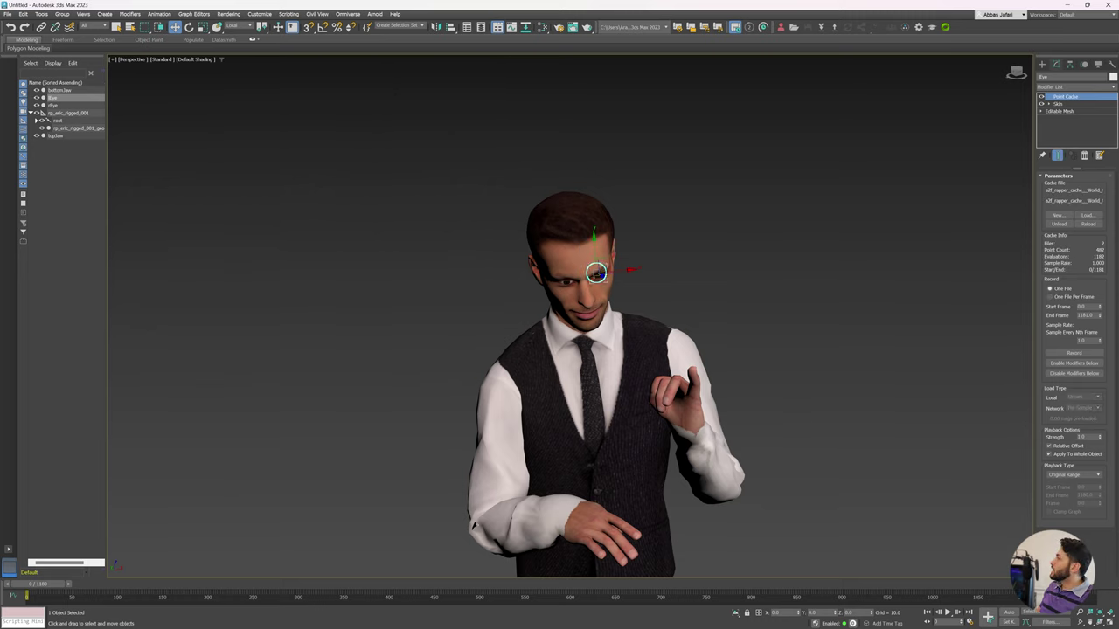
pyautogui.click(54, 105)
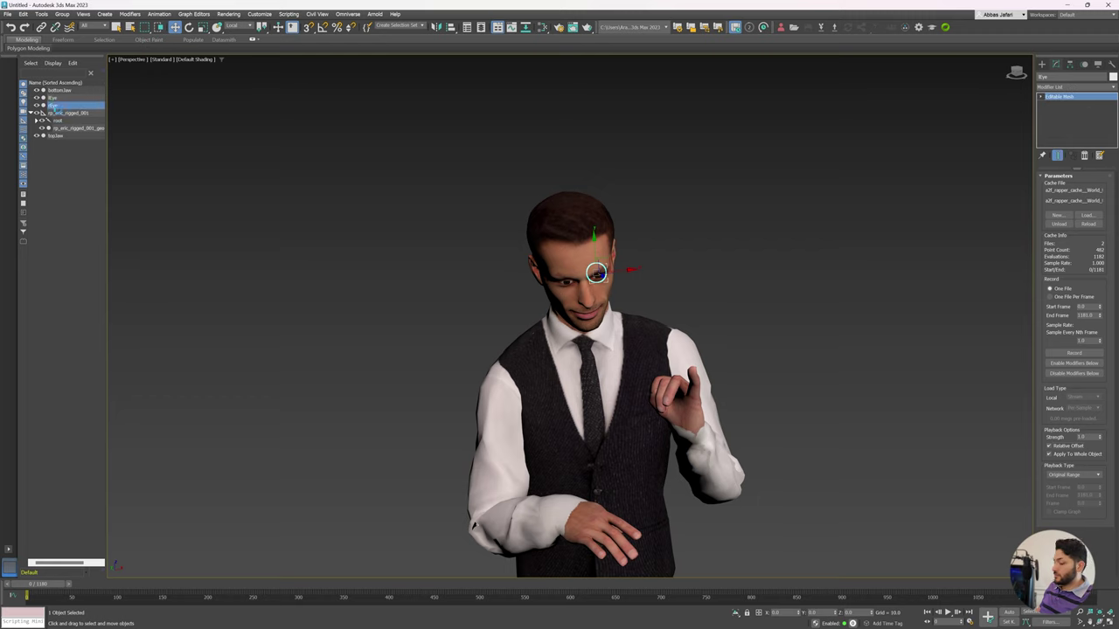
# Add a Skin modifier to rEye with eyelid_end_r as its bone.
pyautogui.click(1060, 88)
pyautogui.scroll(-5, 1058, 333)
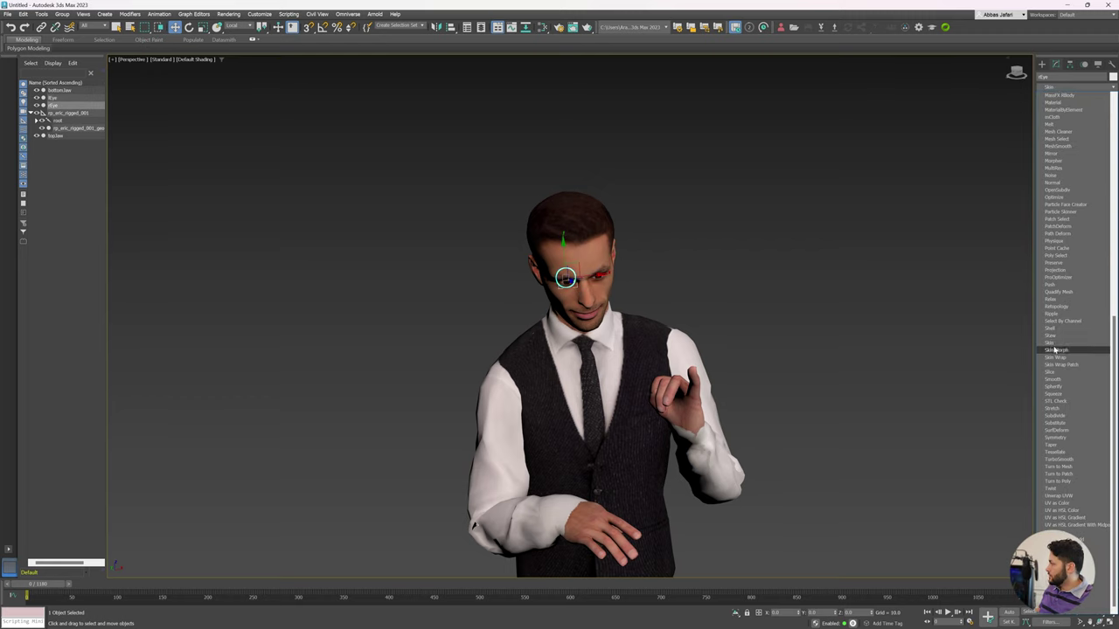
pyautogui.click(1051, 343)
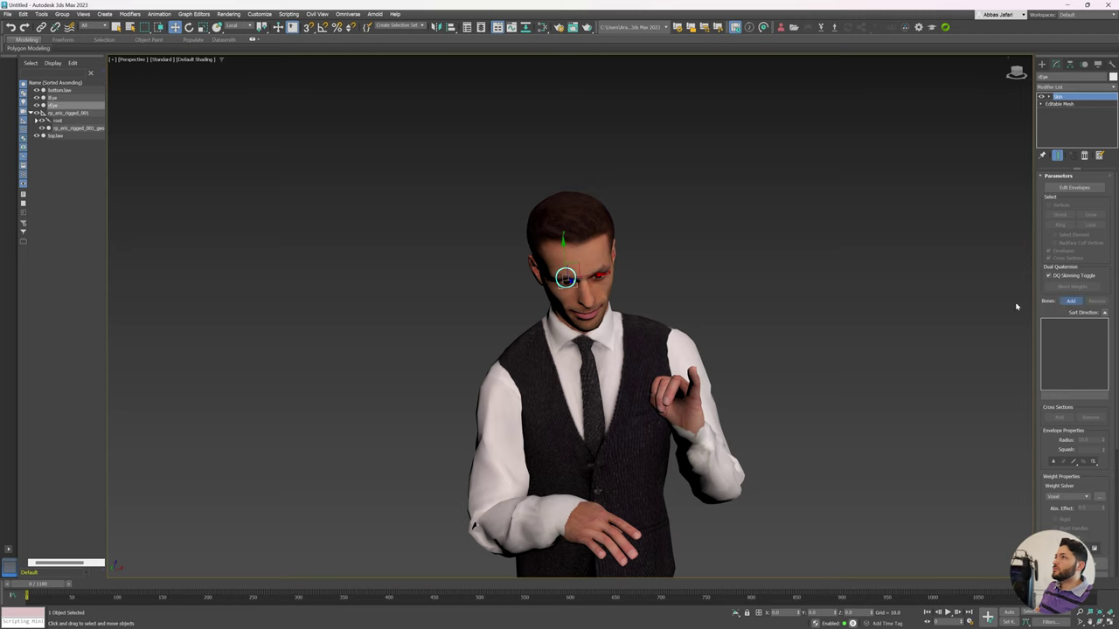
pyautogui.write('eye')
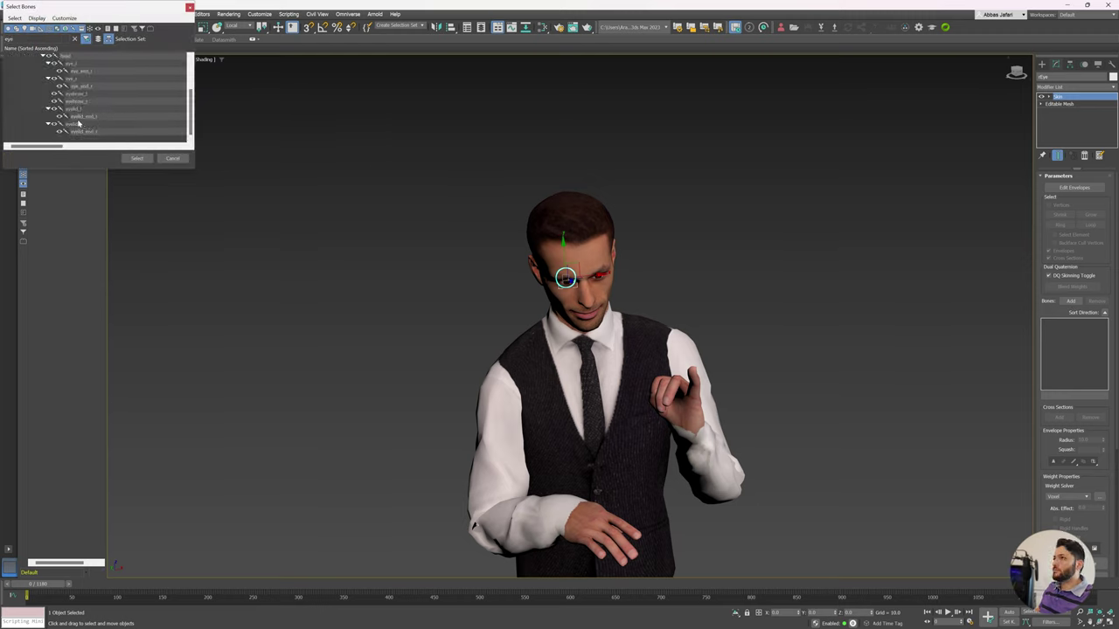
pyautogui.doubleClick(85, 133)
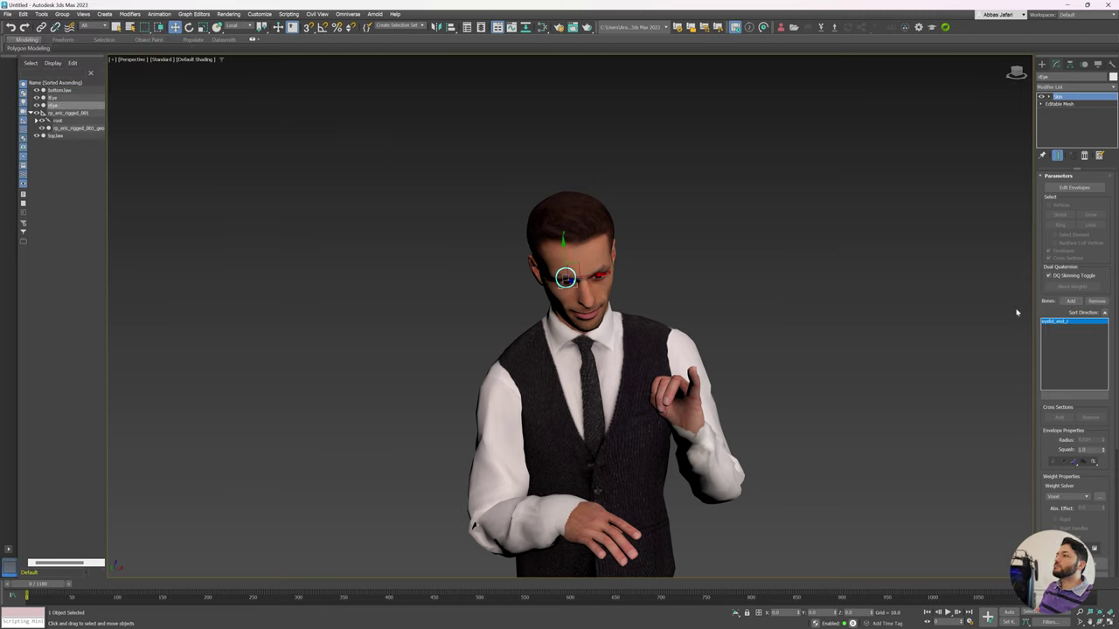
# Add a Point Cache to rEye loading the rEye cache with Relative Offset on.
pyautogui.click(1060, 90)
pyautogui.scroll(-2, 1108, 324)
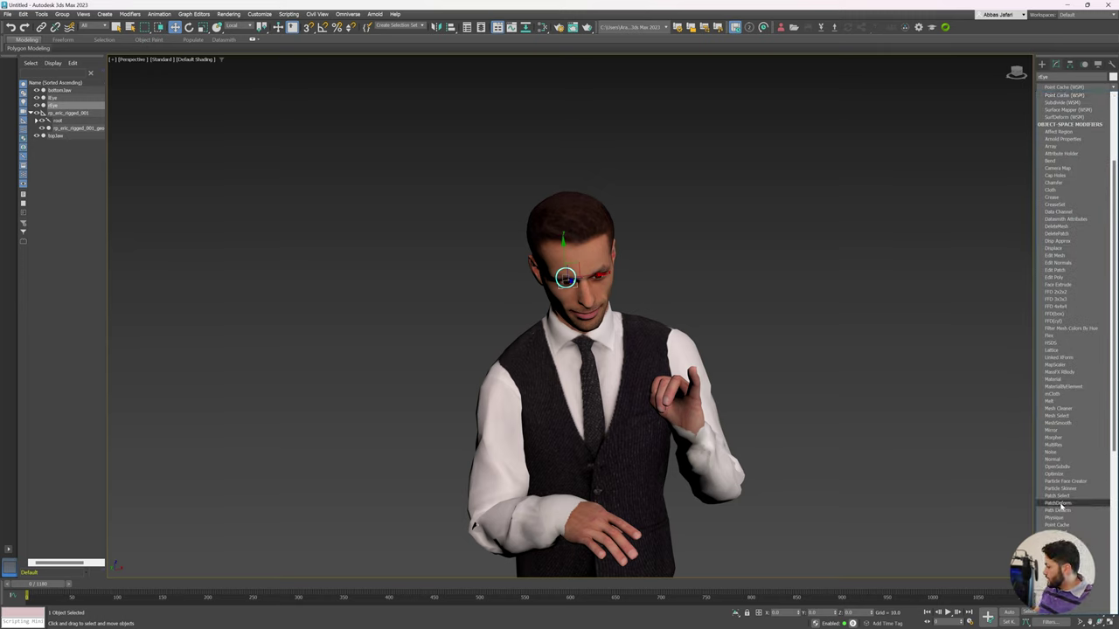
pyautogui.click(1058, 525)
pyautogui.click(1088, 215)
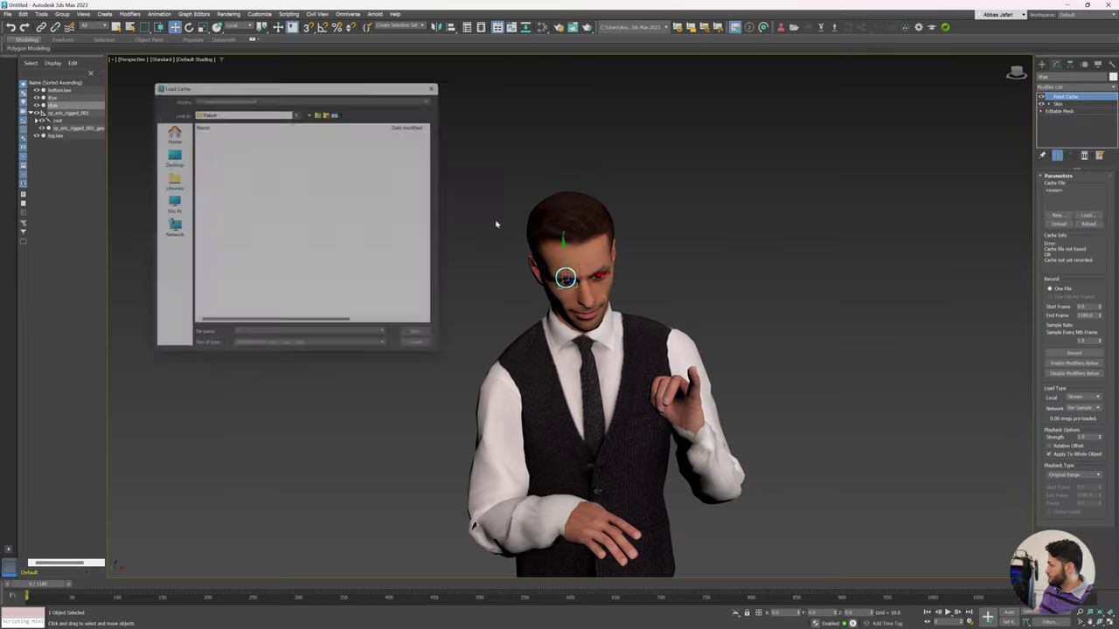
pyautogui.doubleClick(332, 174)
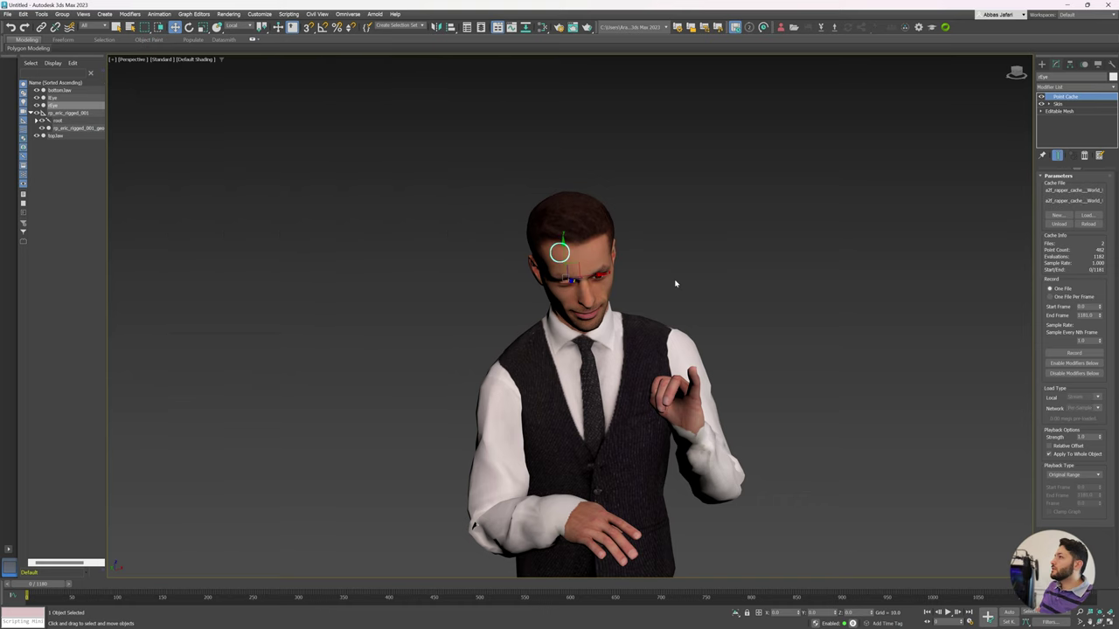
pyautogui.click(1068, 446)
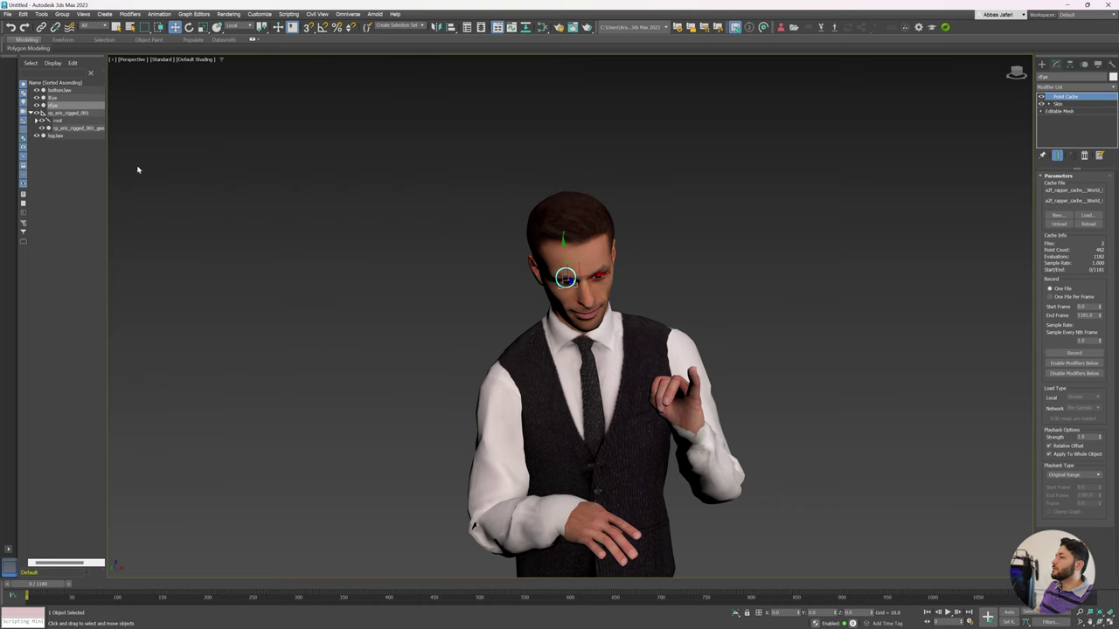
pyautogui.click(56, 137)
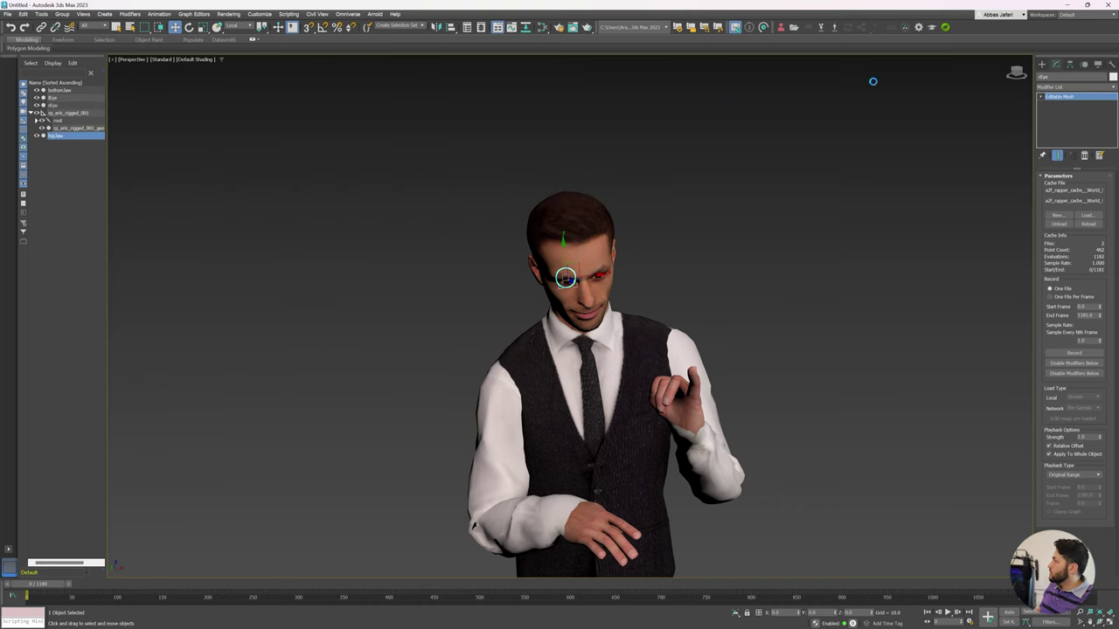
# Add a Skin modifier to topJaw with head_end as its bone.
pyautogui.click(1093, 77)
pyautogui.scroll(-10, 1078, 341)
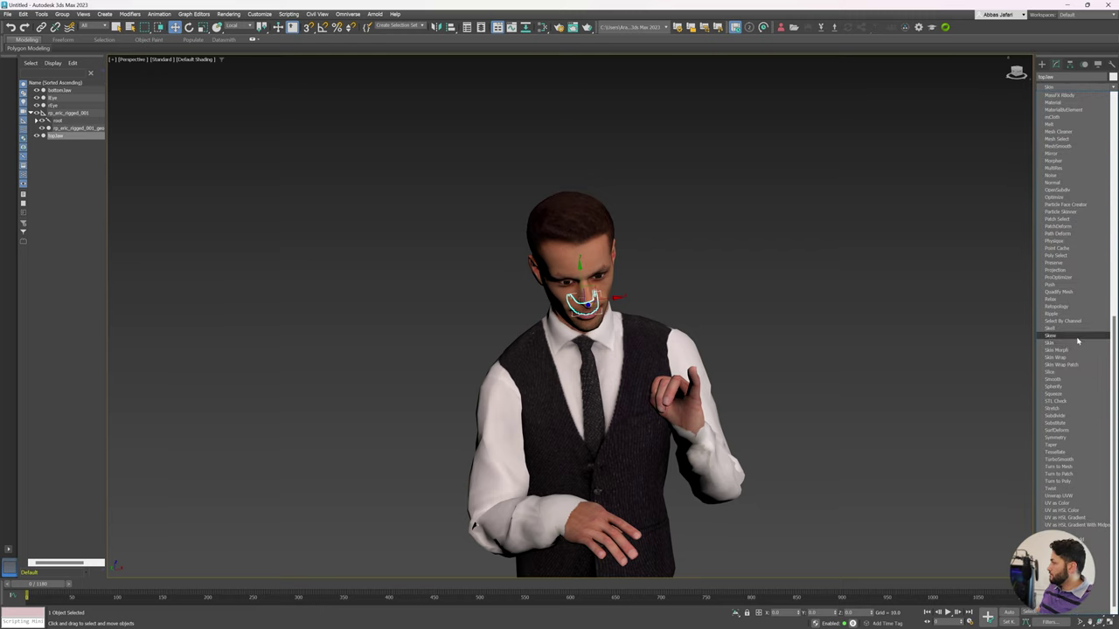
pyautogui.click(1076, 343)
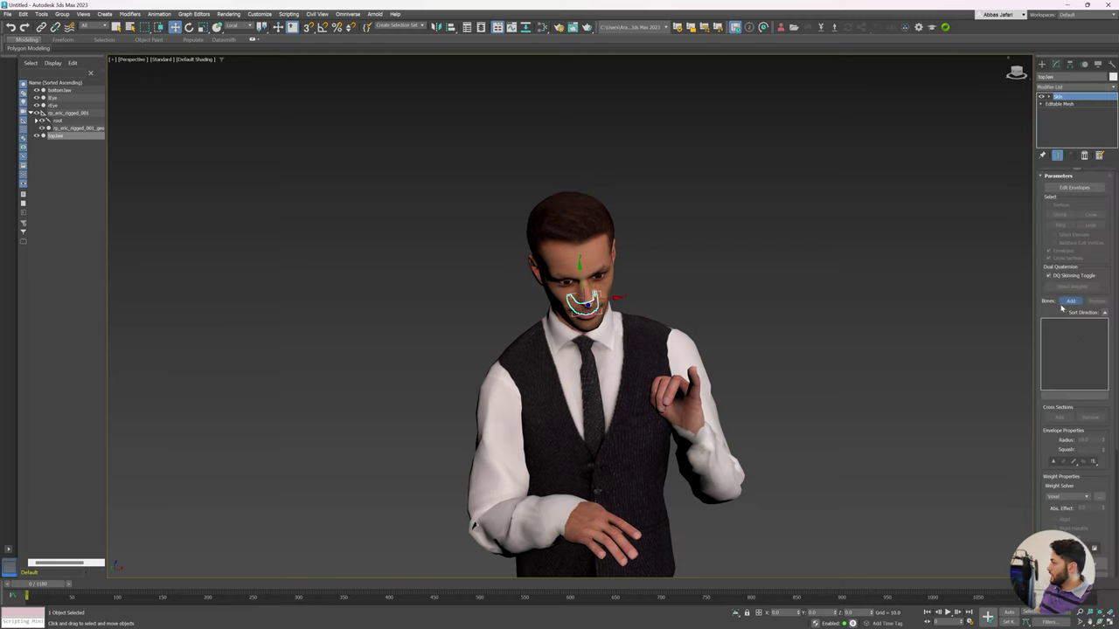
pyautogui.click(1065, 303)
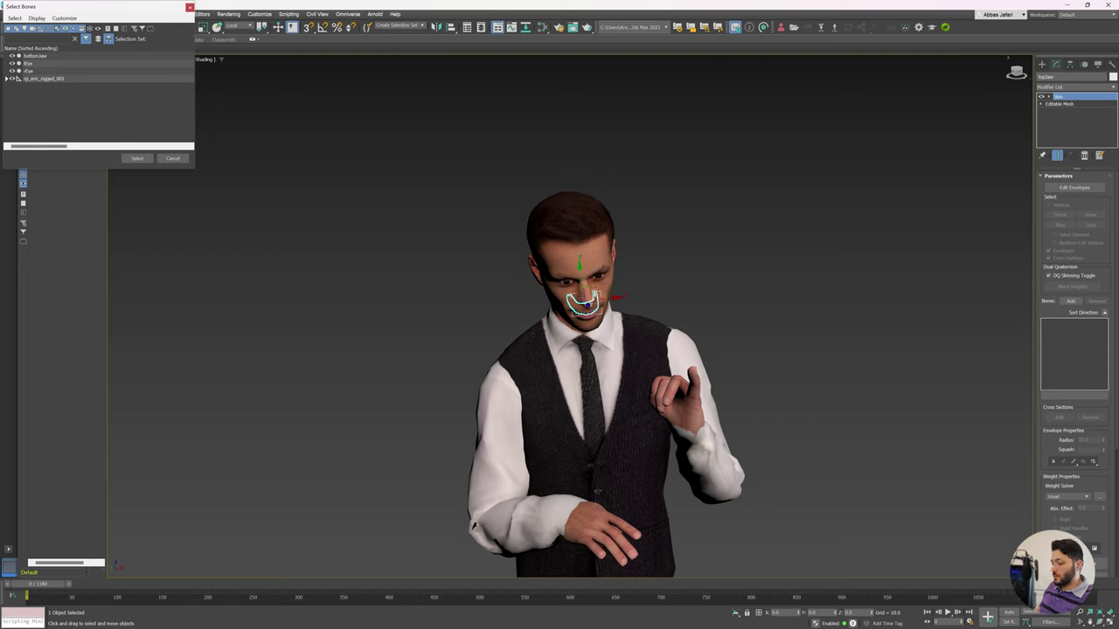
pyautogui.write('head')
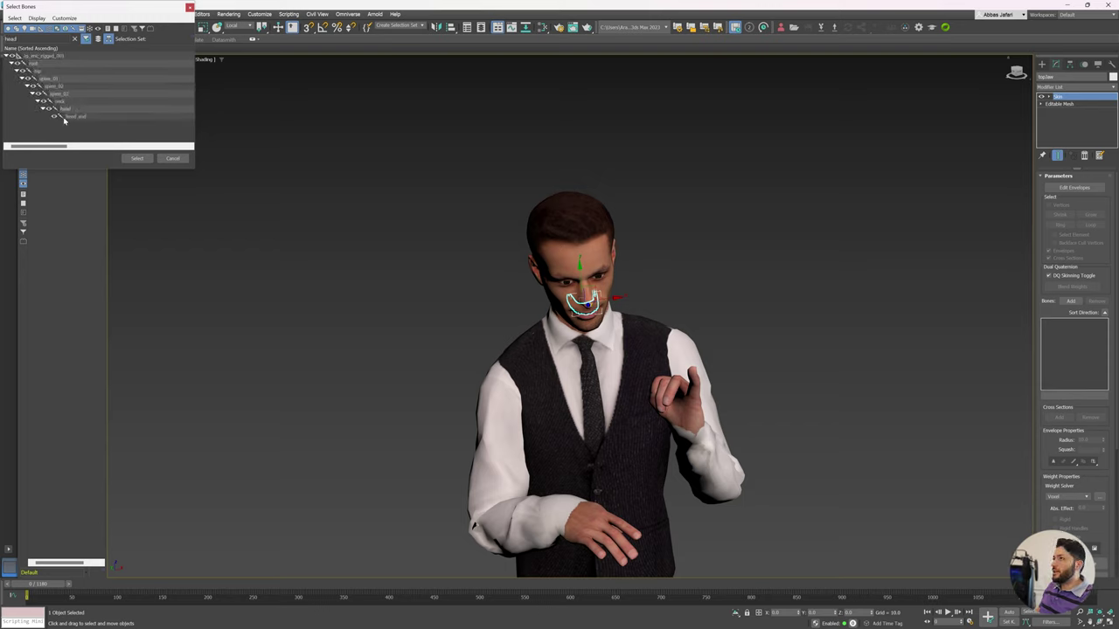
pyautogui.click(68, 116)
pyautogui.press('Return')
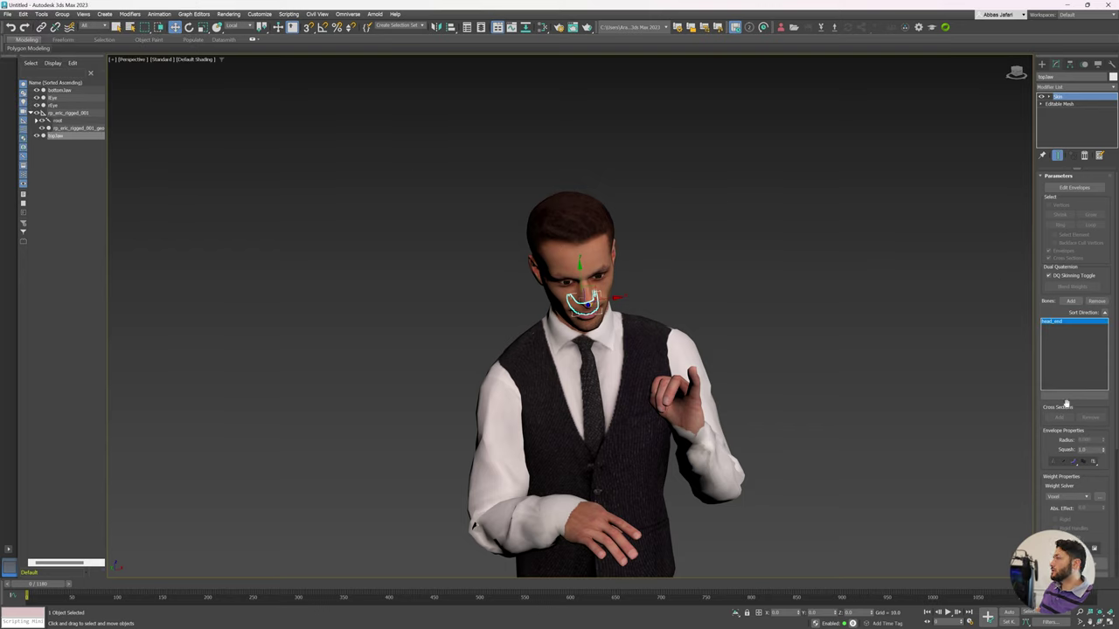
# Add a Point Cache to topJaw loading the topJaw cache with Relative Offset on.
pyautogui.click(1050, 87)
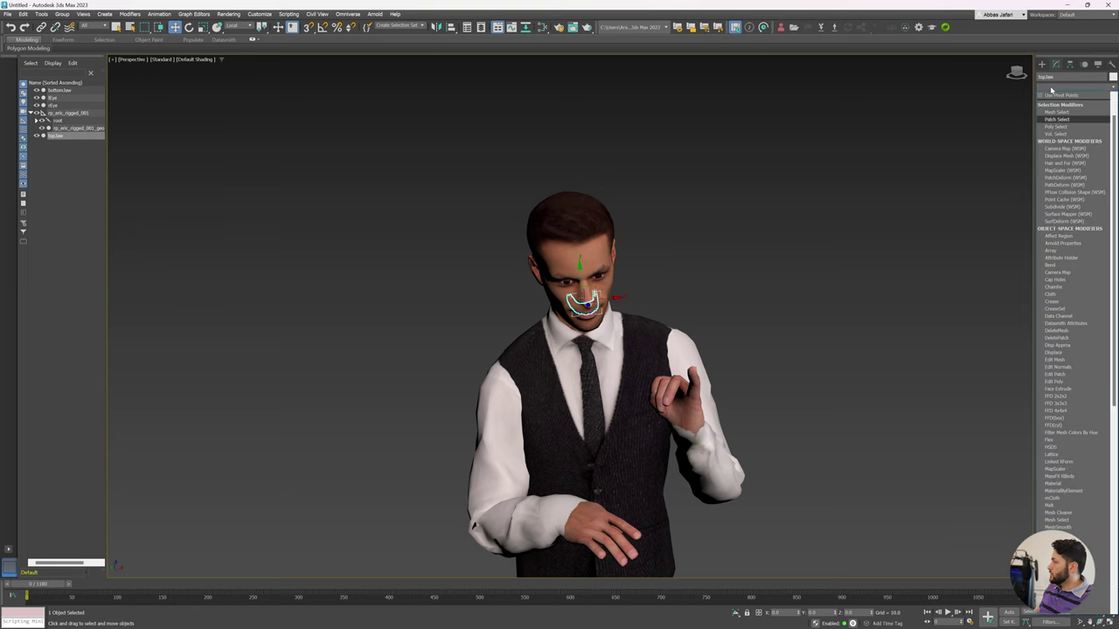
pyautogui.scroll(-1, 1051, 88)
pyautogui.scroll(-4, 1060, 408)
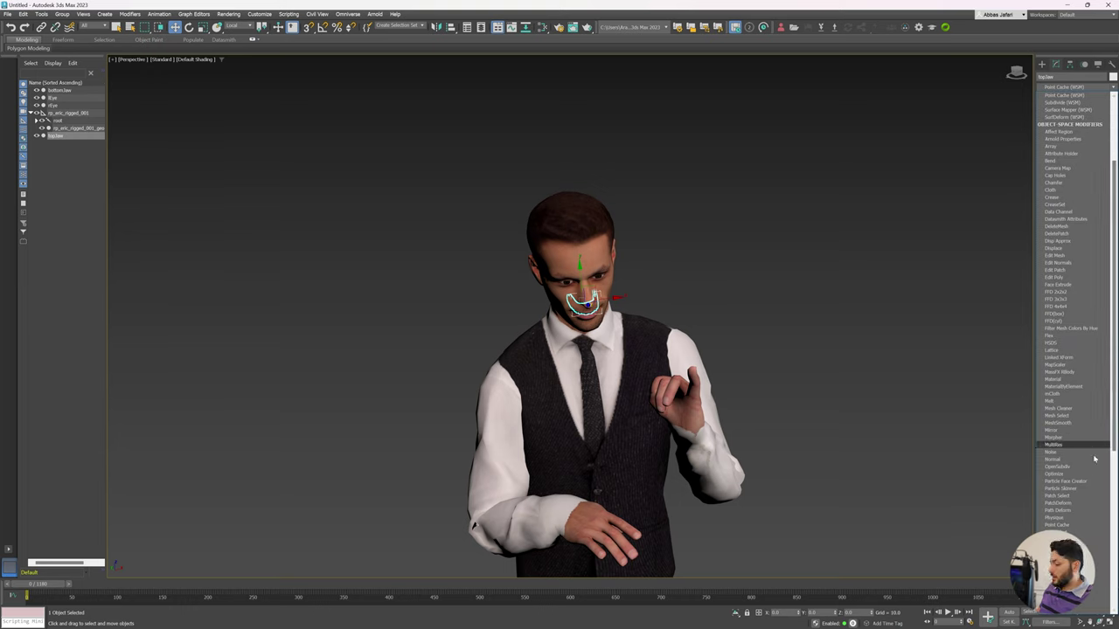
pyautogui.click(1063, 525)
pyautogui.click(1087, 215)
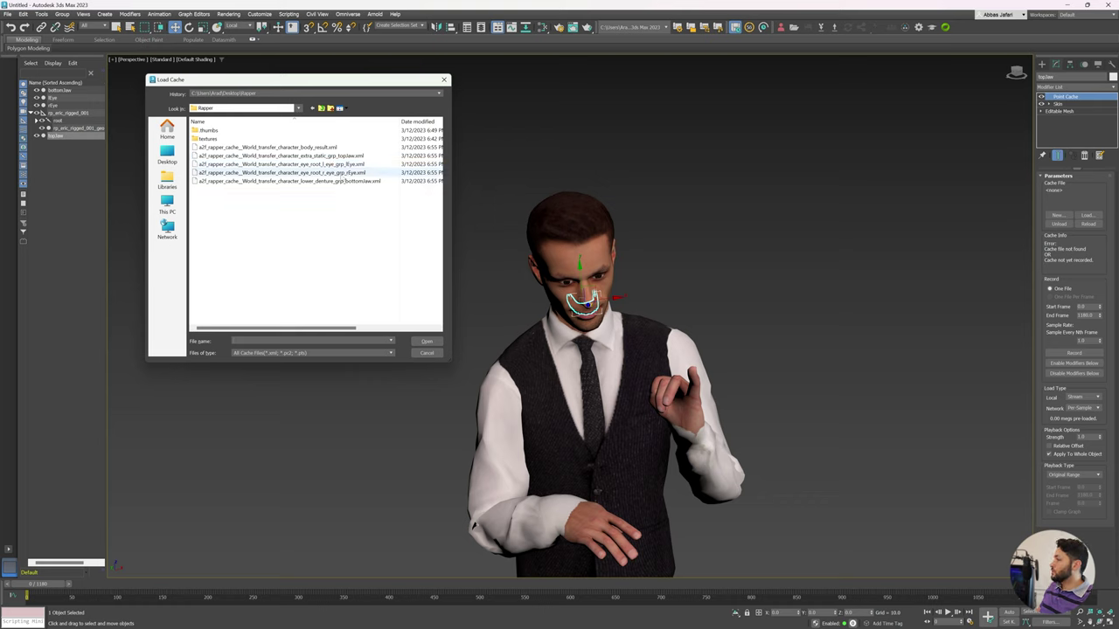
pyautogui.doubleClick(315, 156)
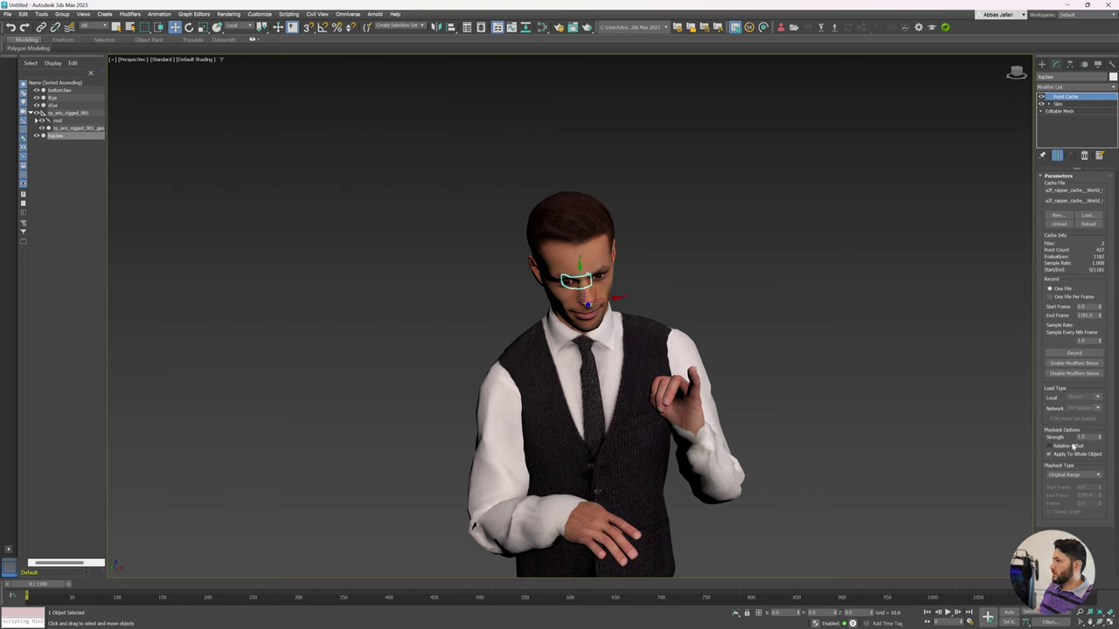
pyautogui.click(1073, 447)
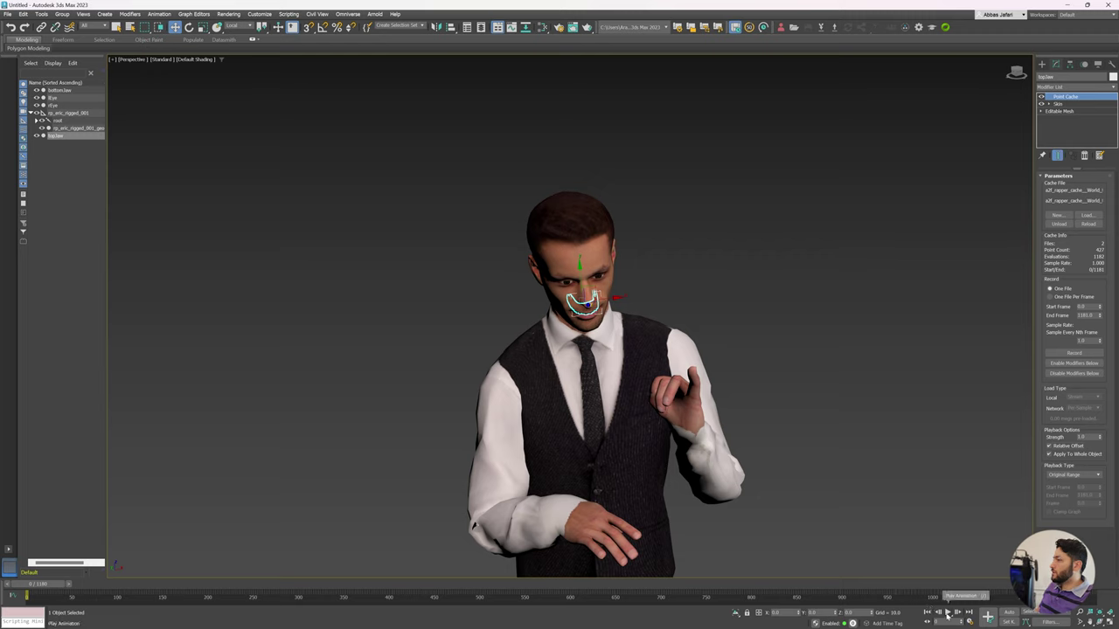
# Preview the character's animation playback, orbiting to see the full body.
pyautogui.click(947, 614)
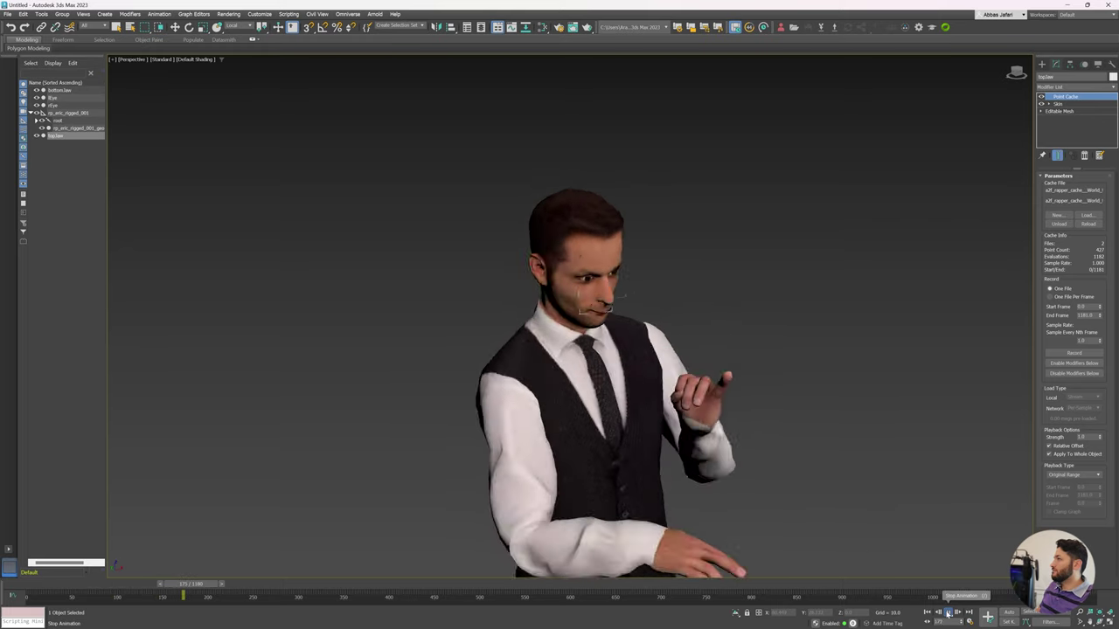
pyautogui.click(948, 614)
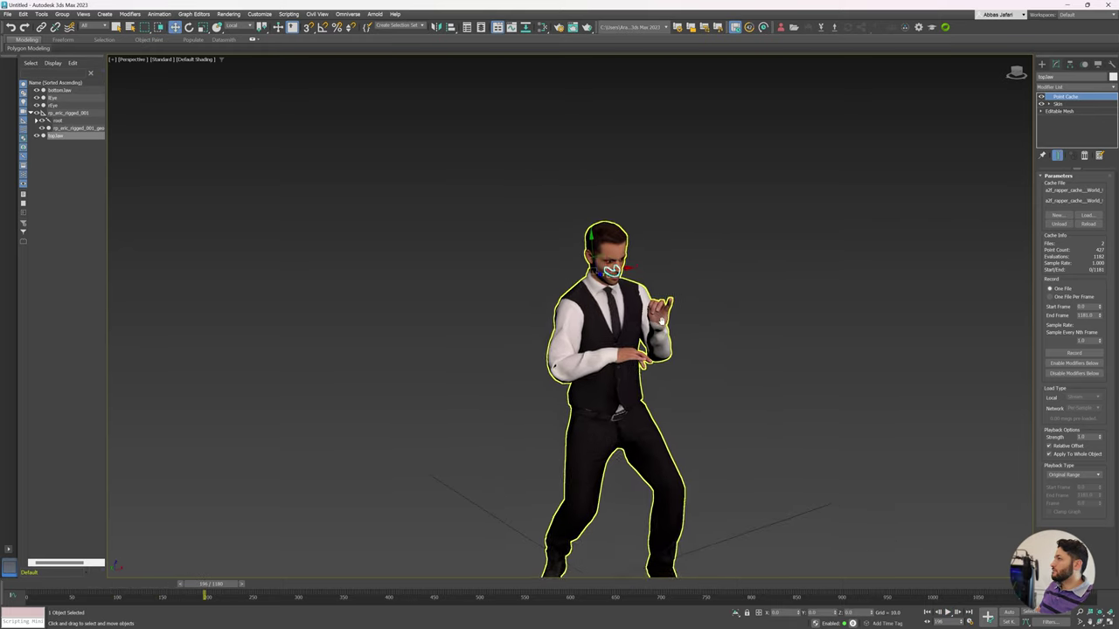
pyautogui.keyDown('alt'); pyautogui.moveTo(661, 321); pyautogui.dragTo(748, 304, button='middle'); pyautogui.keyUp('alt')
pyautogui.click(815, 354)
pyautogui.click(948, 613)
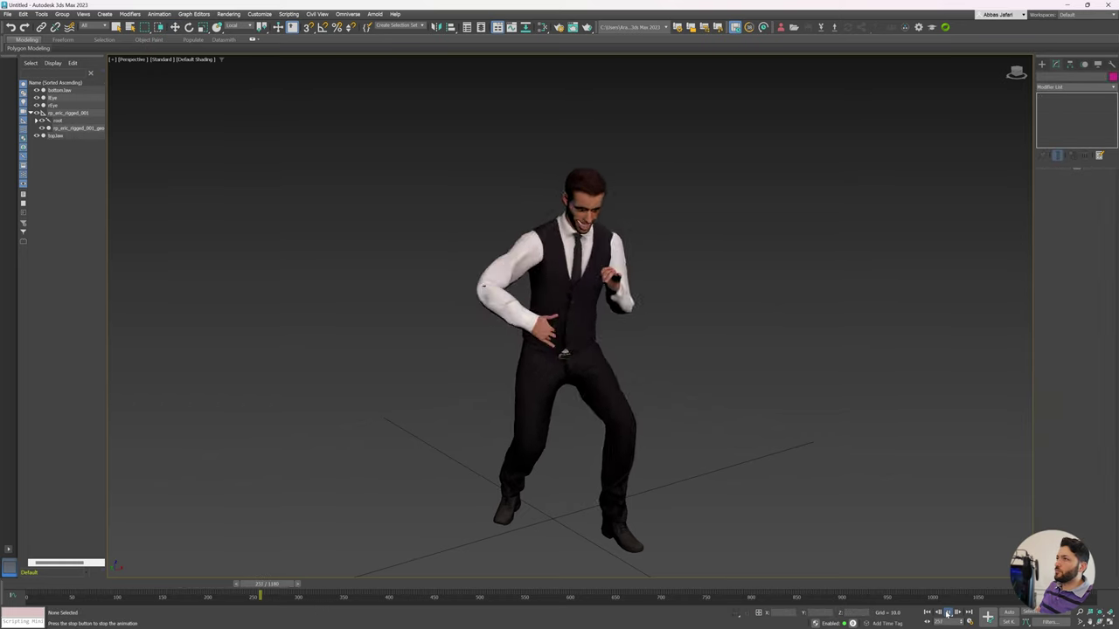
pyautogui.click(725, 310)
# Set the body's Point Cache Strength to 1.0 and play the animation from frame 0.
pyautogui.click(560, 287)
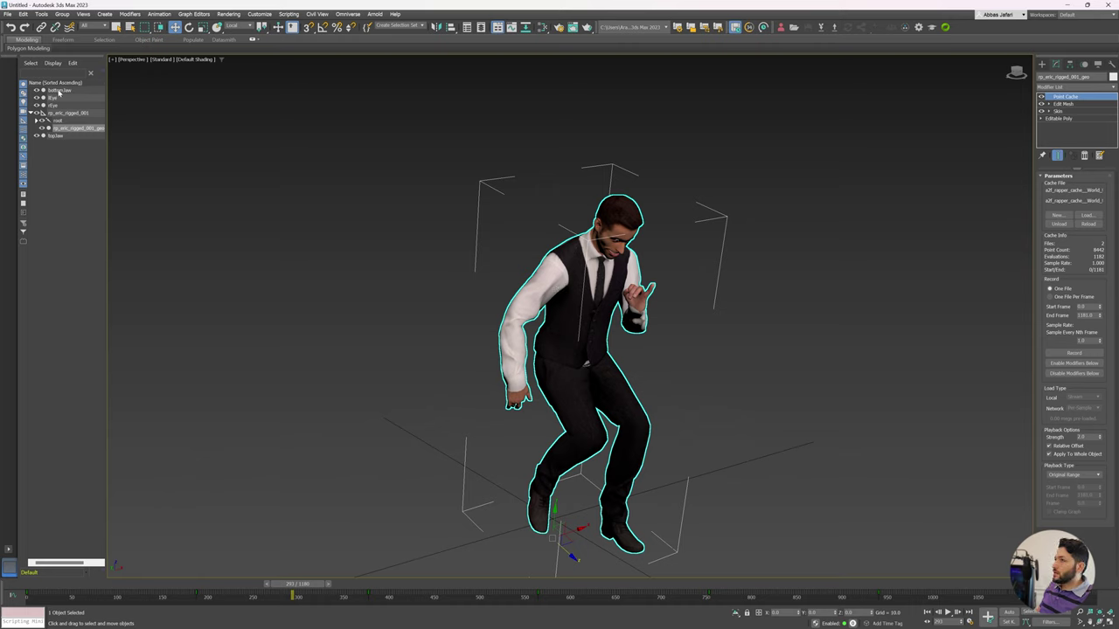
pyautogui.click(73, 130)
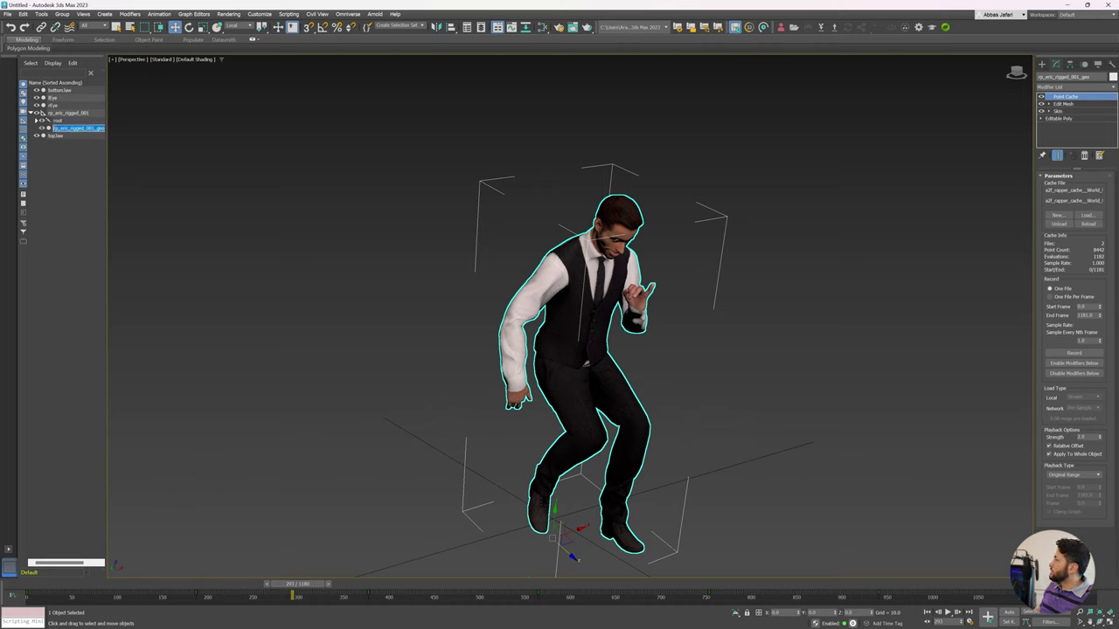
pyautogui.click(1082, 437)
pyautogui.write('1')
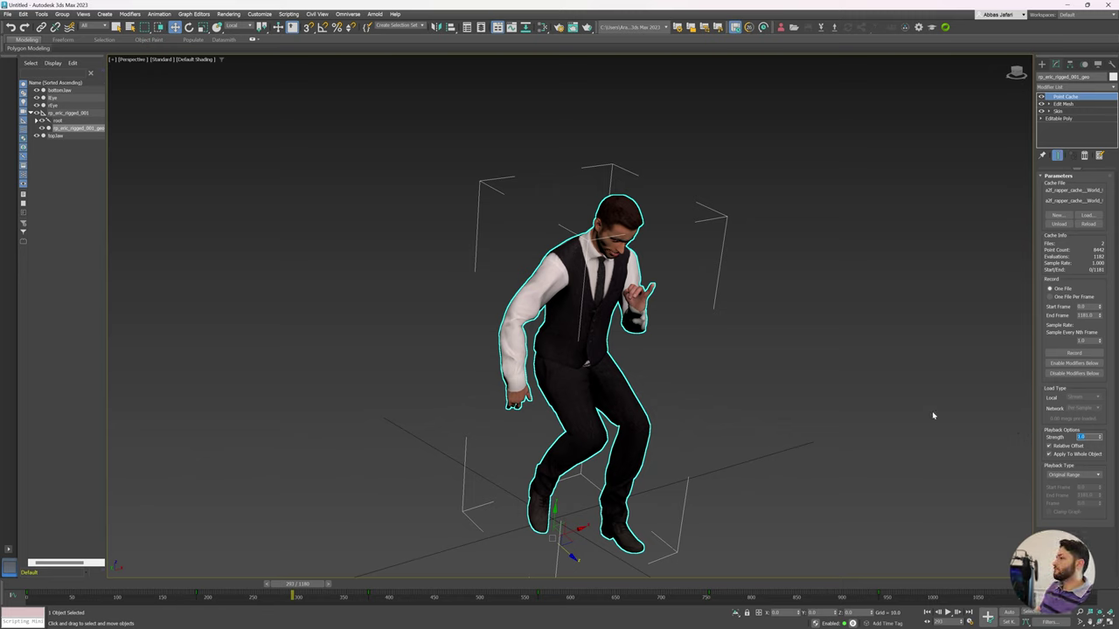
pyautogui.moveTo(297, 583); pyautogui.dragTo(26, 583)
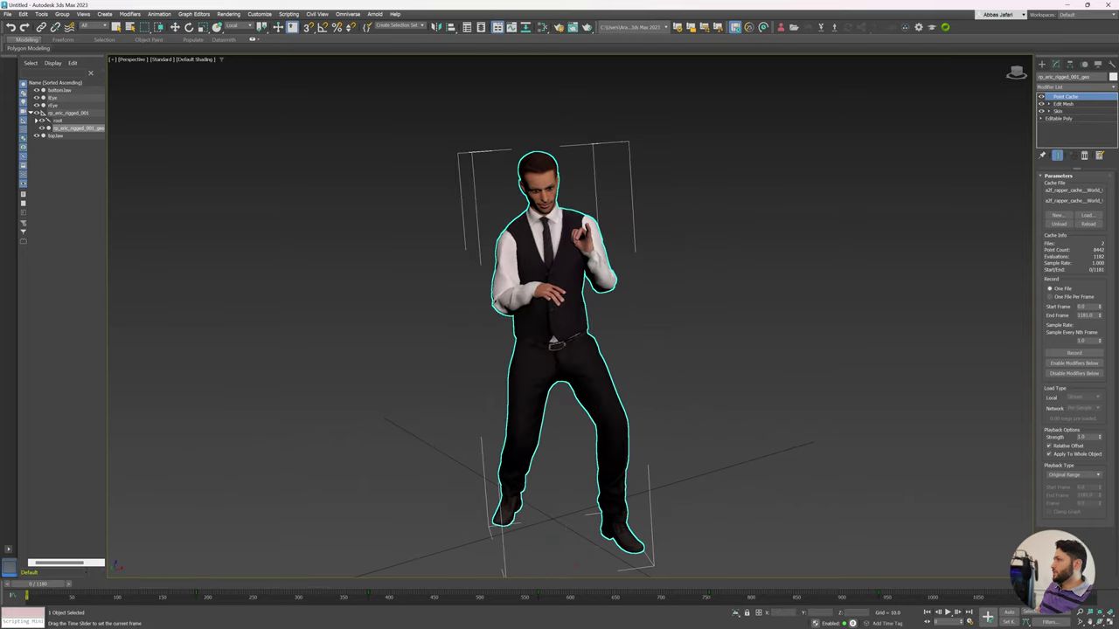
pyautogui.click(298, 380)
pyautogui.click(949, 613)
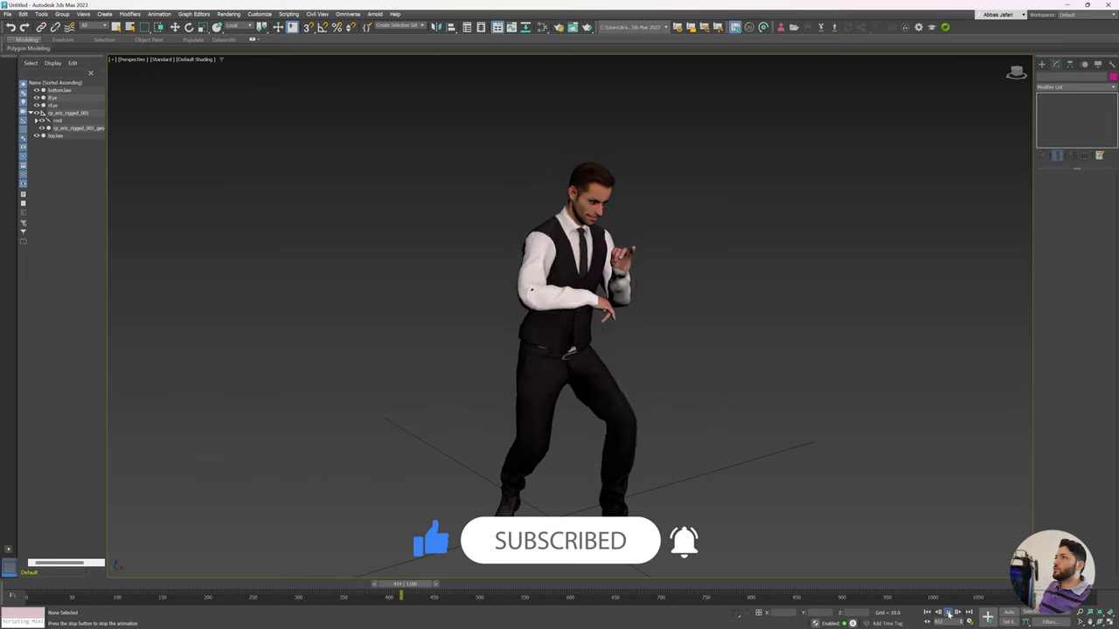
pyautogui.press('Escape')
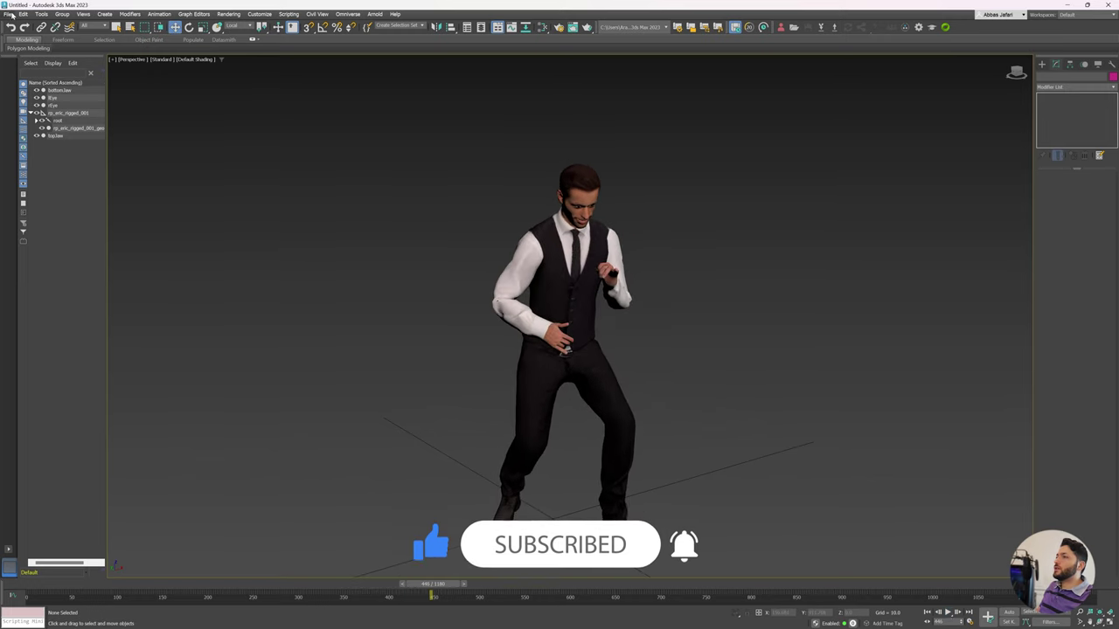
# Start exporting the scene with Alembic as the file format.
pyautogui.click(7, 14)
pyautogui.click(115, 145)
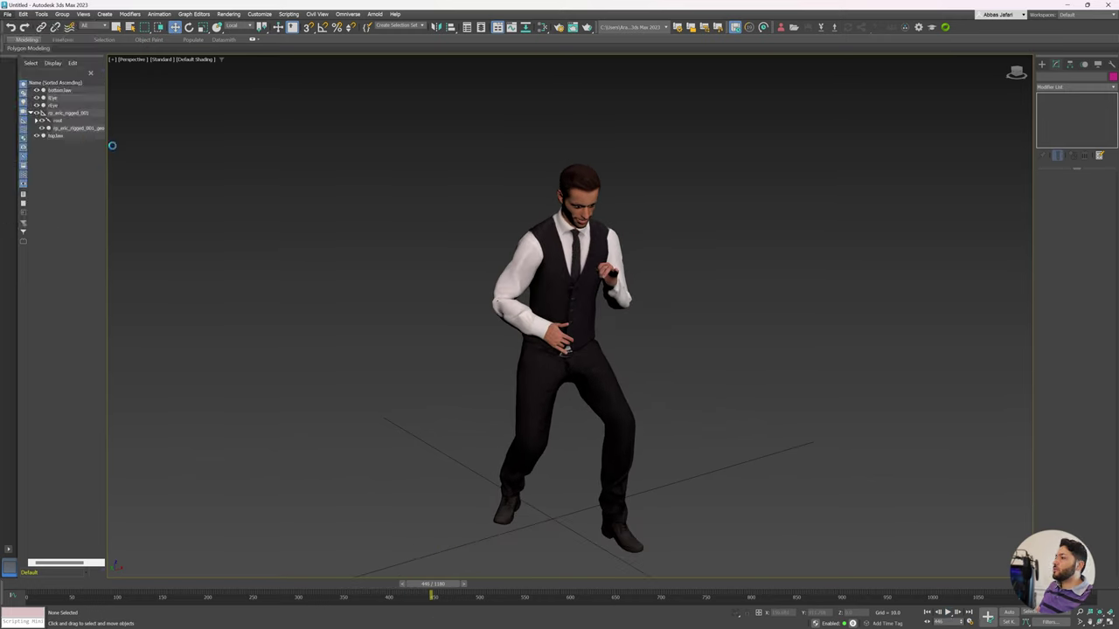
pyautogui.click(262, 353)
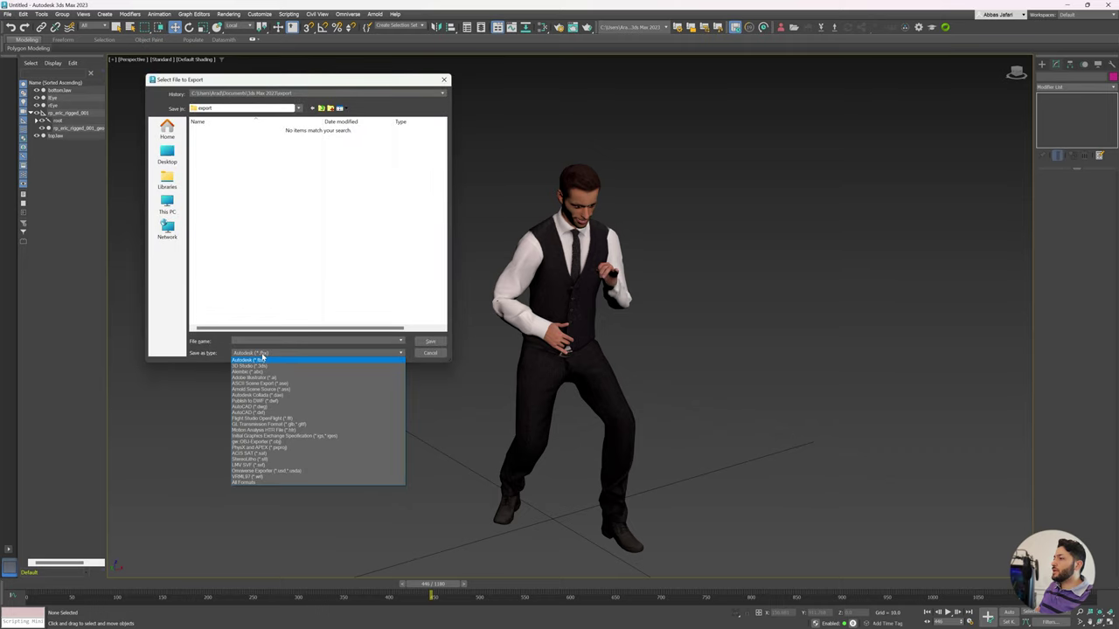
pyautogui.click(248, 372)
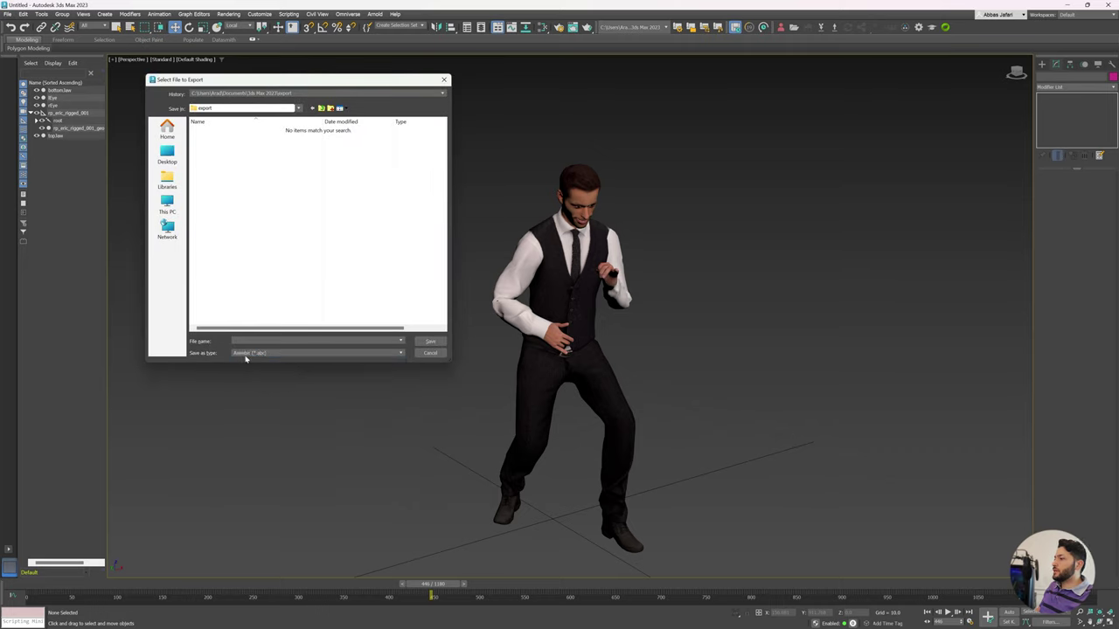
# Browse to E:\CodeDesigner\Projects\Audio2Face project's Assets\Meshes folder.
pyautogui.click(262, 93)
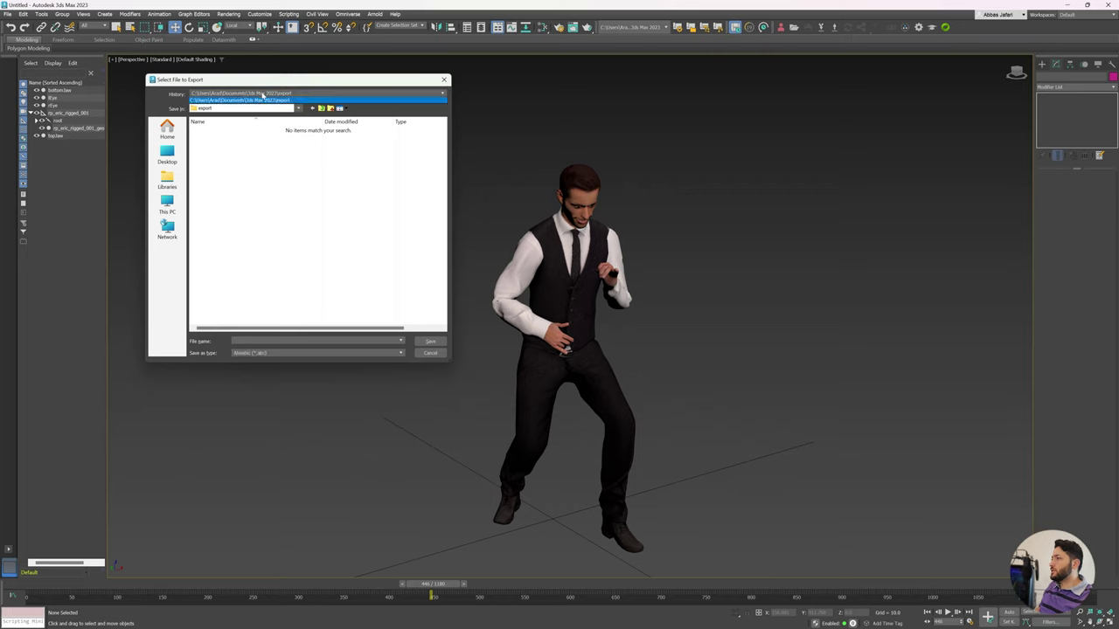
pyautogui.click(262, 99)
pyautogui.click(167, 206)
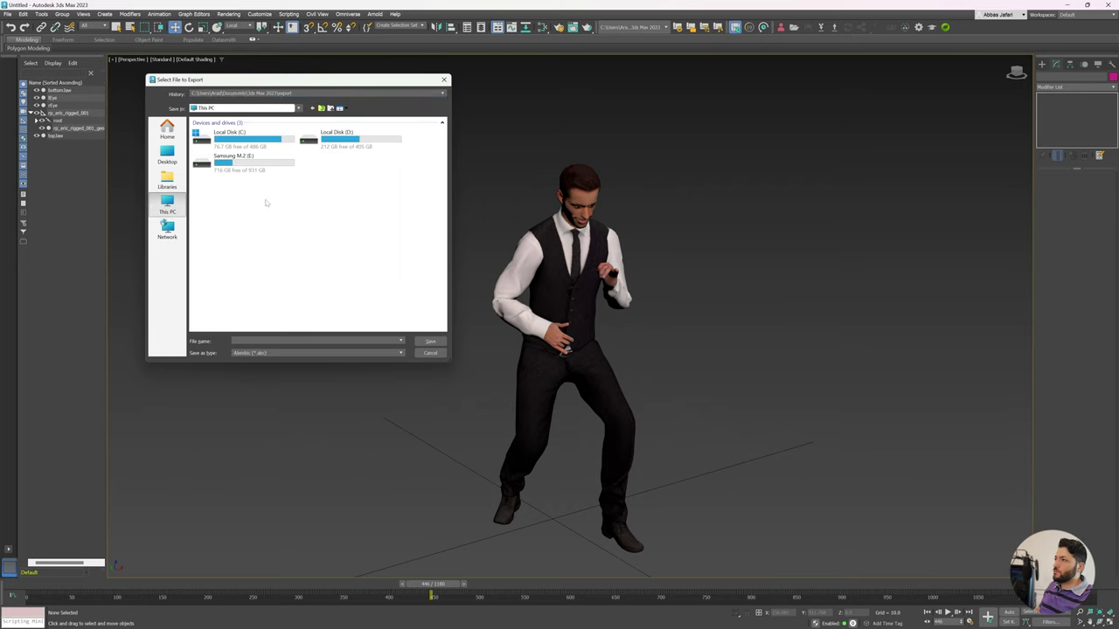
pyautogui.doubleClick(253, 166)
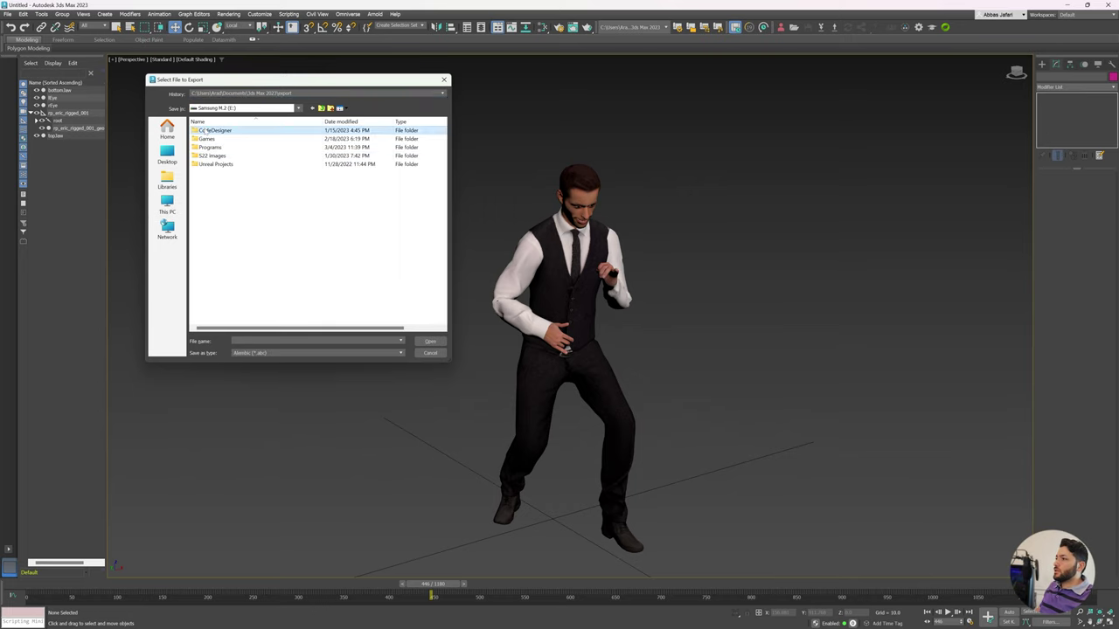
pyautogui.doubleClick(207, 130)
pyautogui.doubleClick(207, 147)
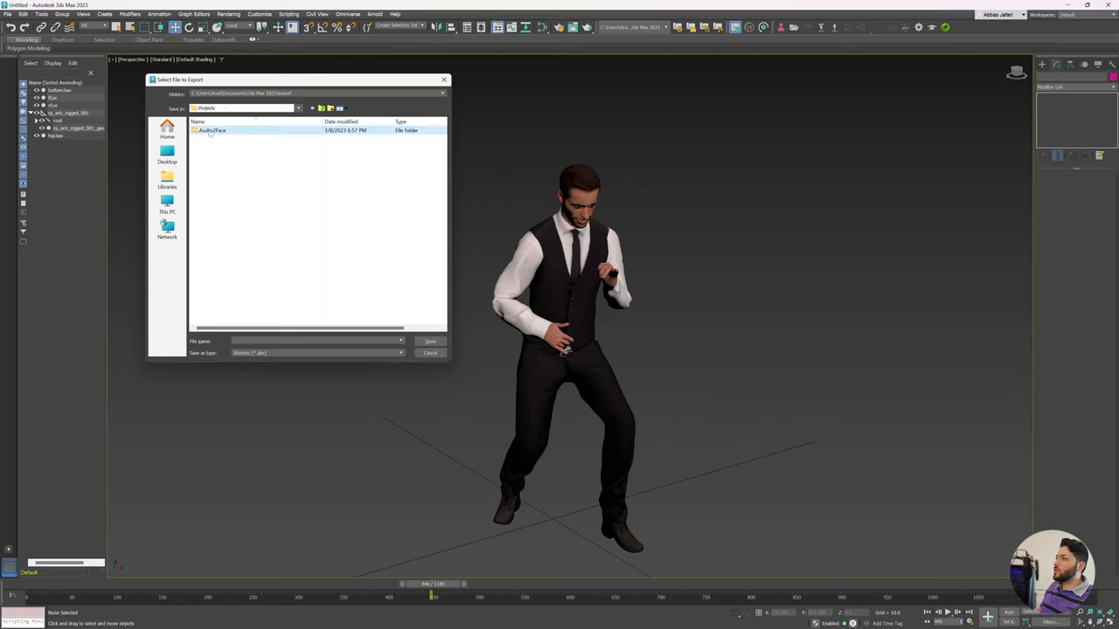
pyautogui.doubleClick(212, 131)
pyautogui.doubleClick(215, 131)
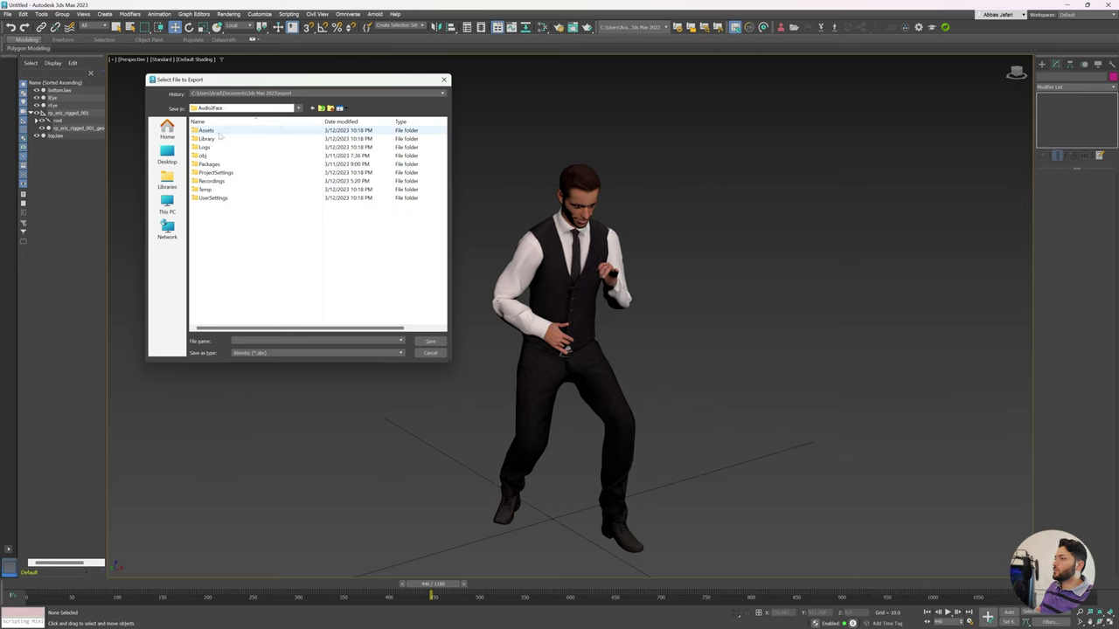
pyautogui.doubleClick(209, 130)
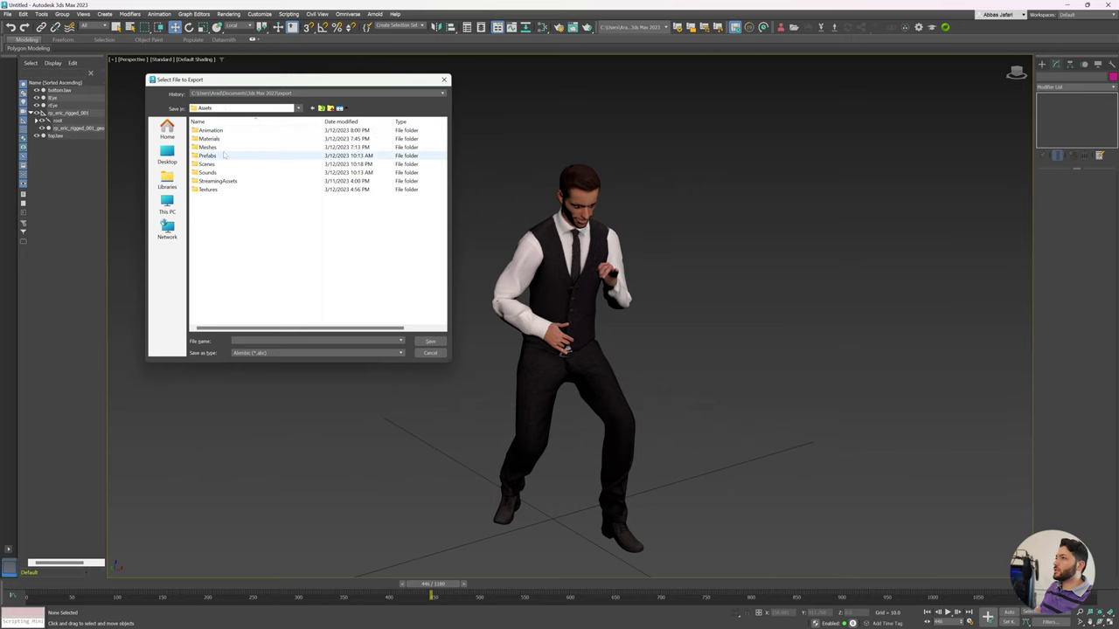
pyautogui.doubleClick(229, 147)
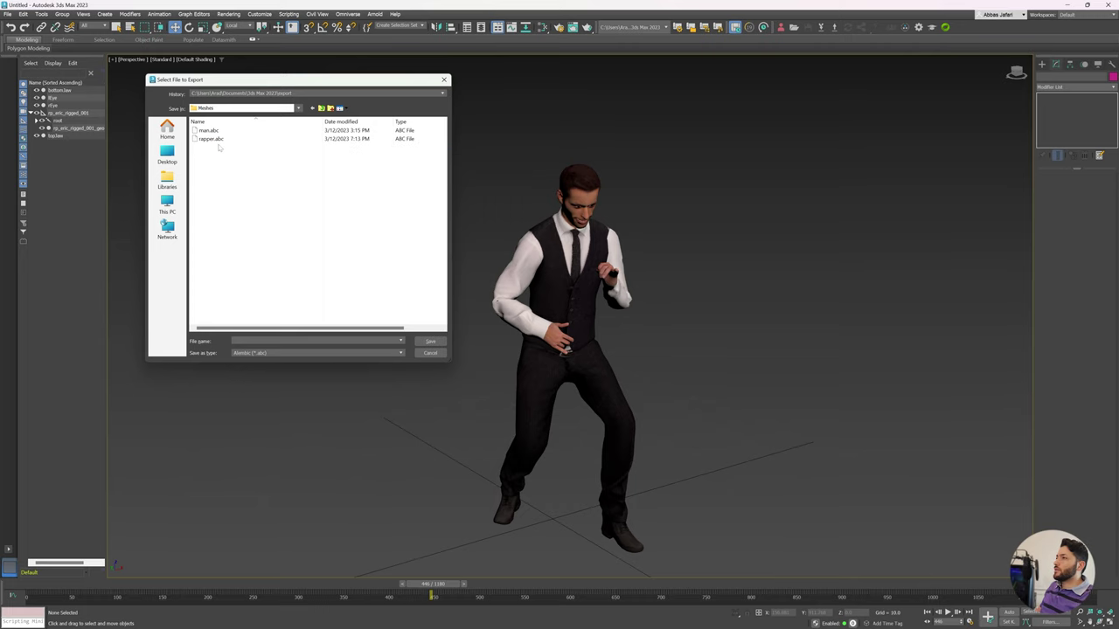
# Overwrite rapper.abc and run the Alembic export.
pyautogui.click(206, 141)
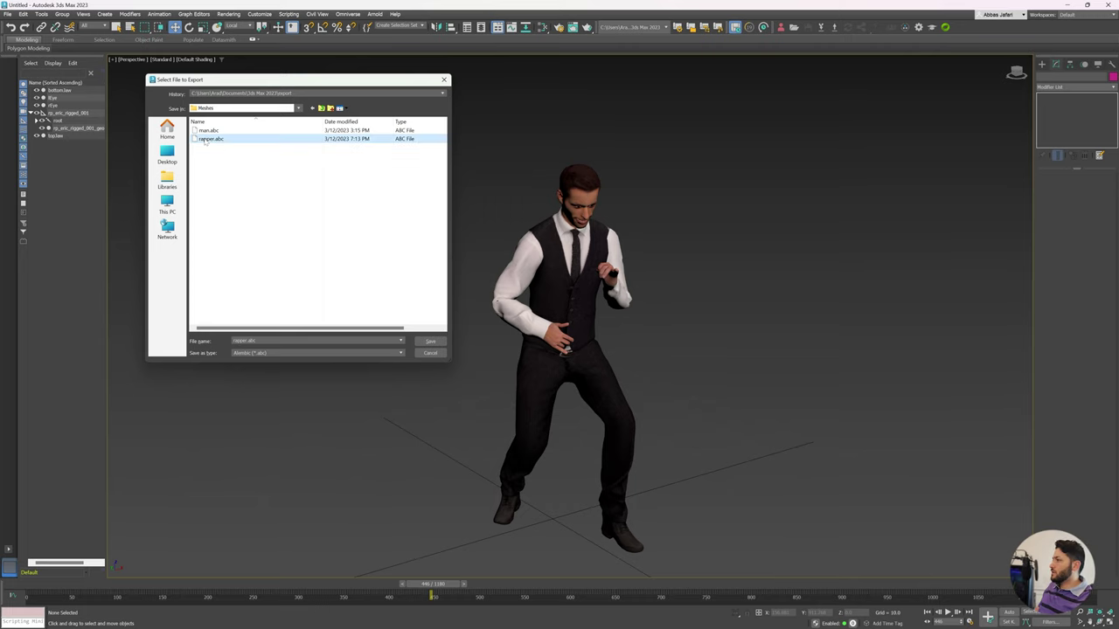
pyautogui.doubleClick(205, 140)
pyautogui.moveTo(550, 157); pyautogui.dragTo(449, 100)
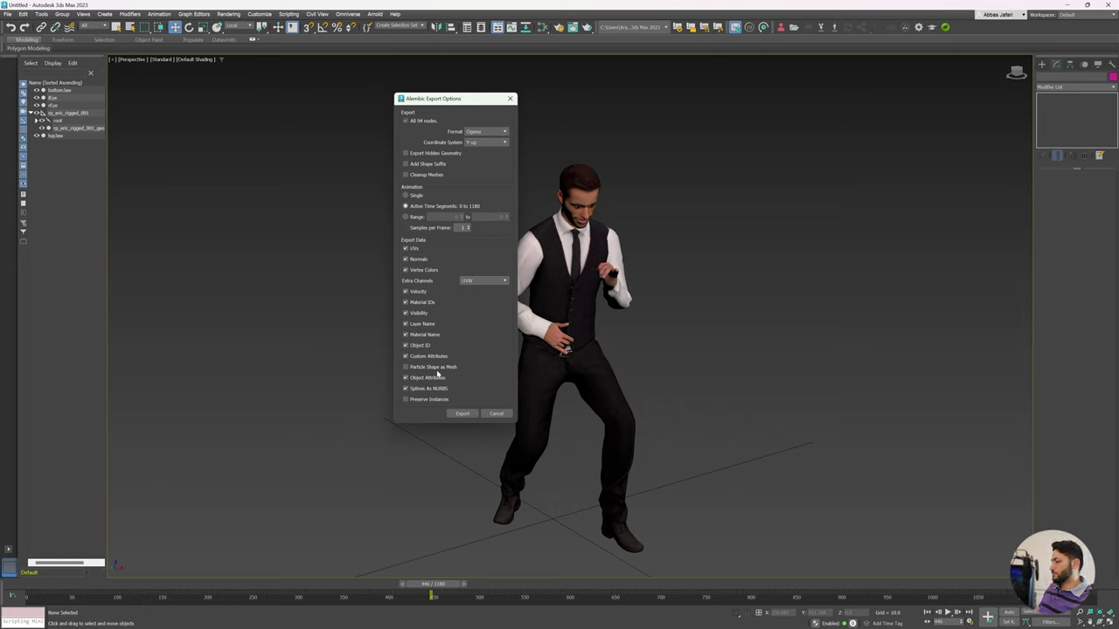
pyautogui.click(463, 413)
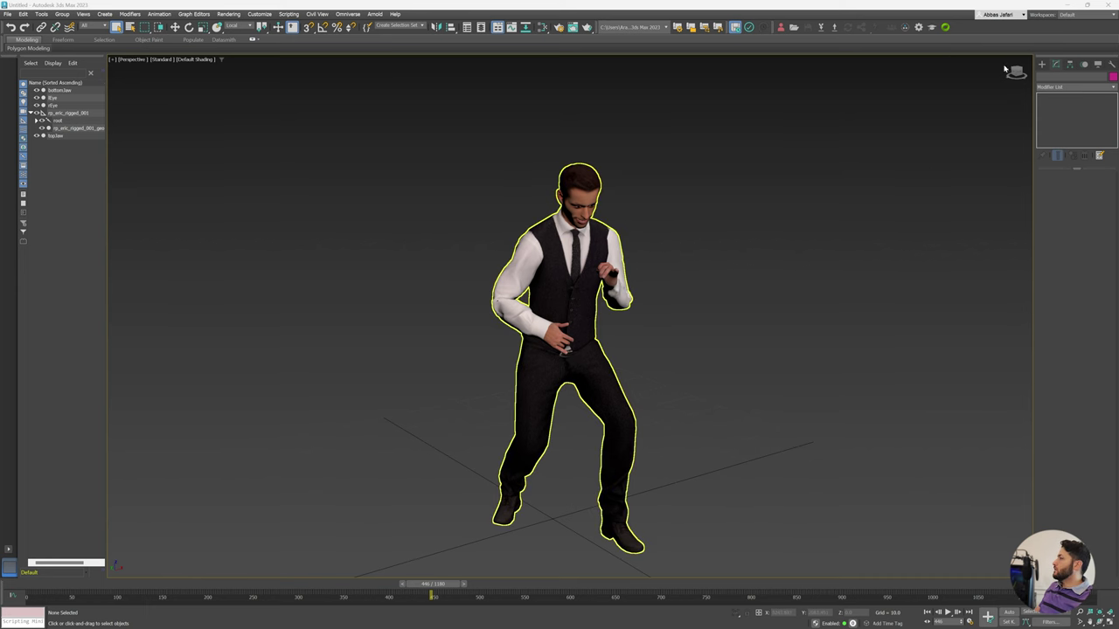
# Switch to Unity, create a scene asset named 'scene' in Assets/Scenes and open it.
pyautogui.click(1078, 4)
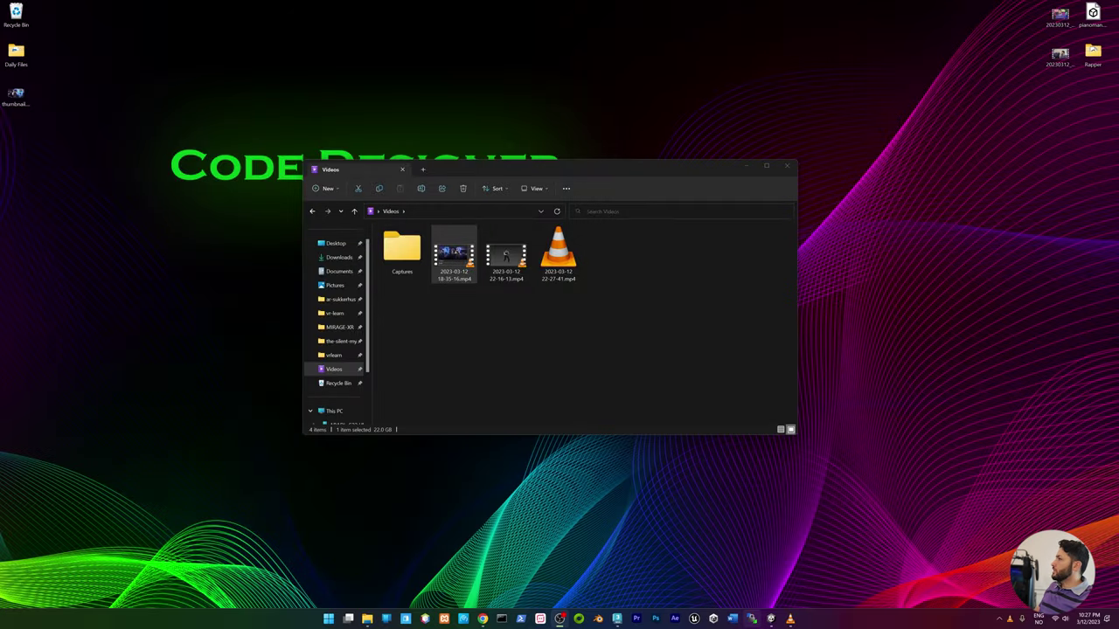
pyautogui.hotkey('alt', 'Tab')
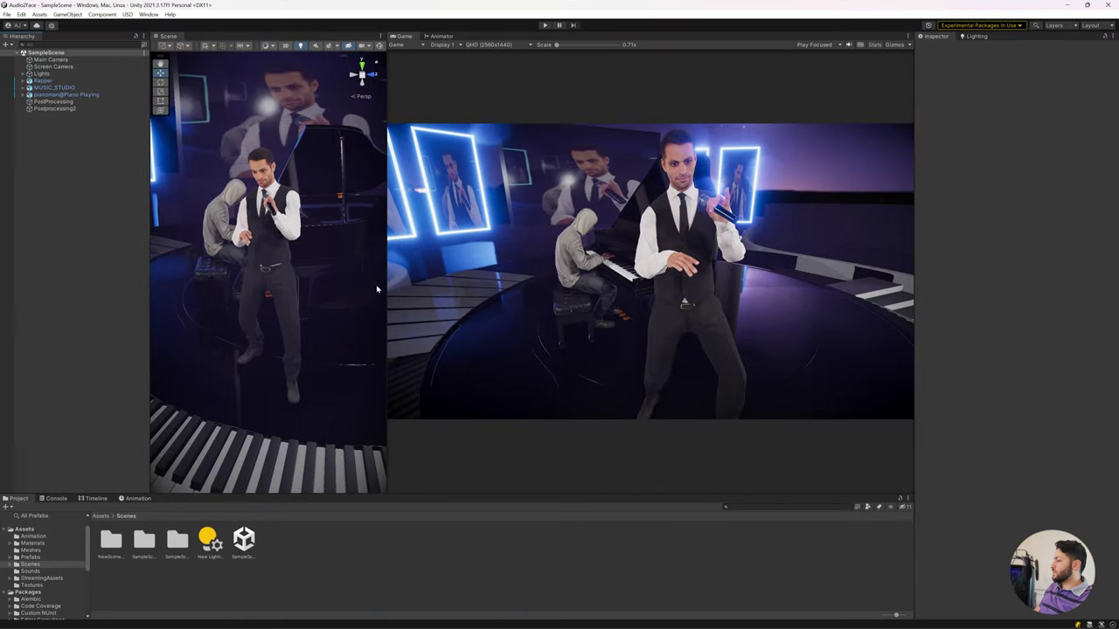
pyautogui.rightClick(276, 550)
pyautogui.moveTo(362, 308)
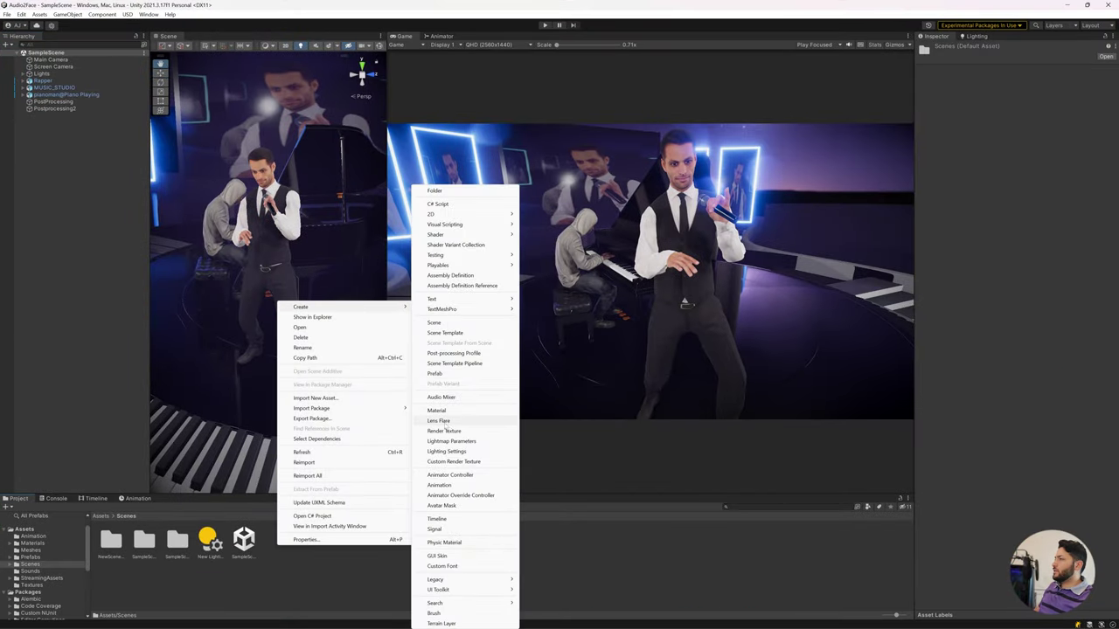
pyautogui.click(441, 322)
pyautogui.write('scene')
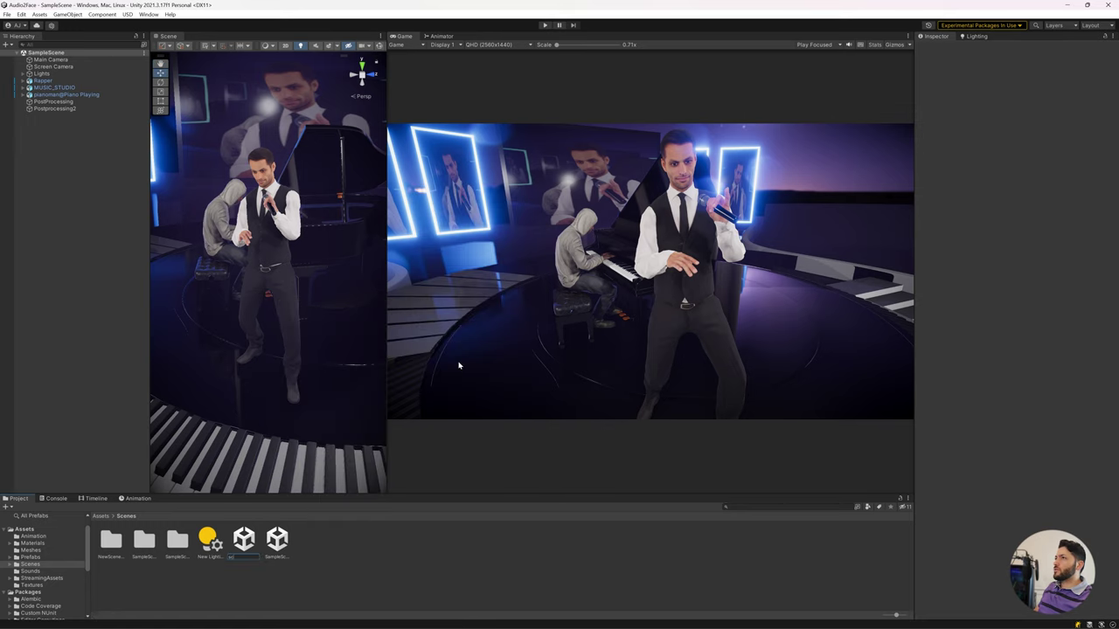
pyautogui.press('Return')
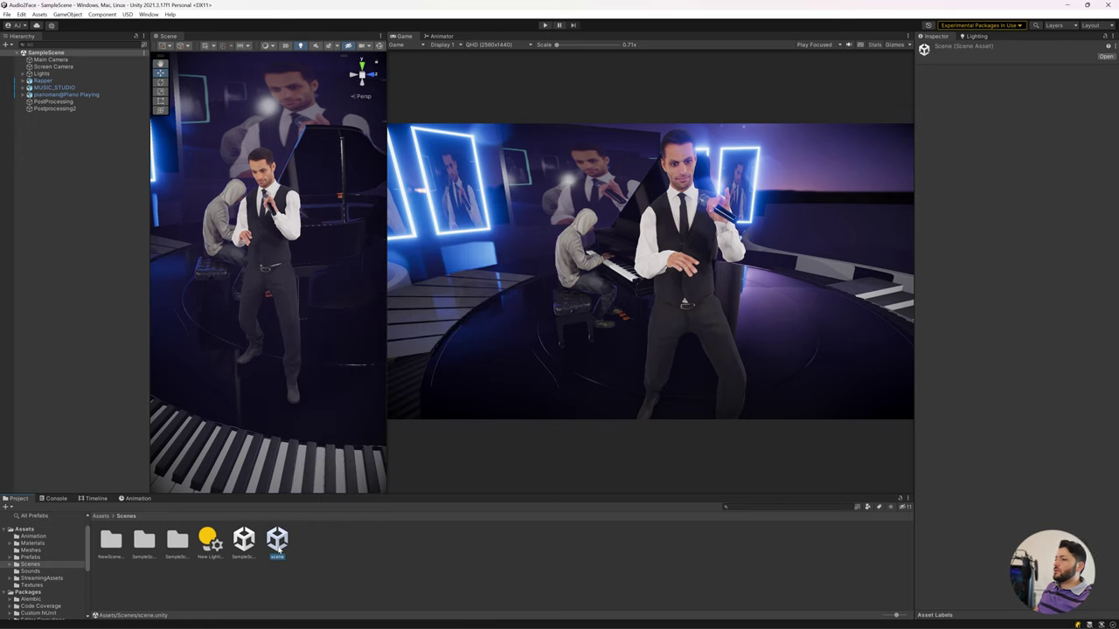
pyautogui.doubleClick(278, 547)
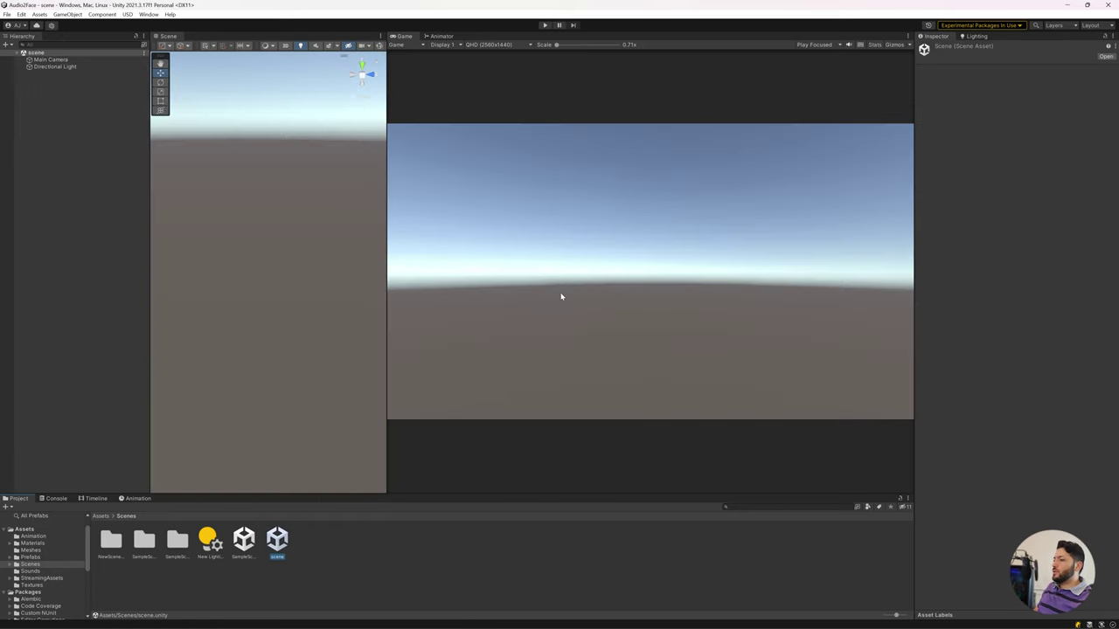
pyautogui.click(102, 516)
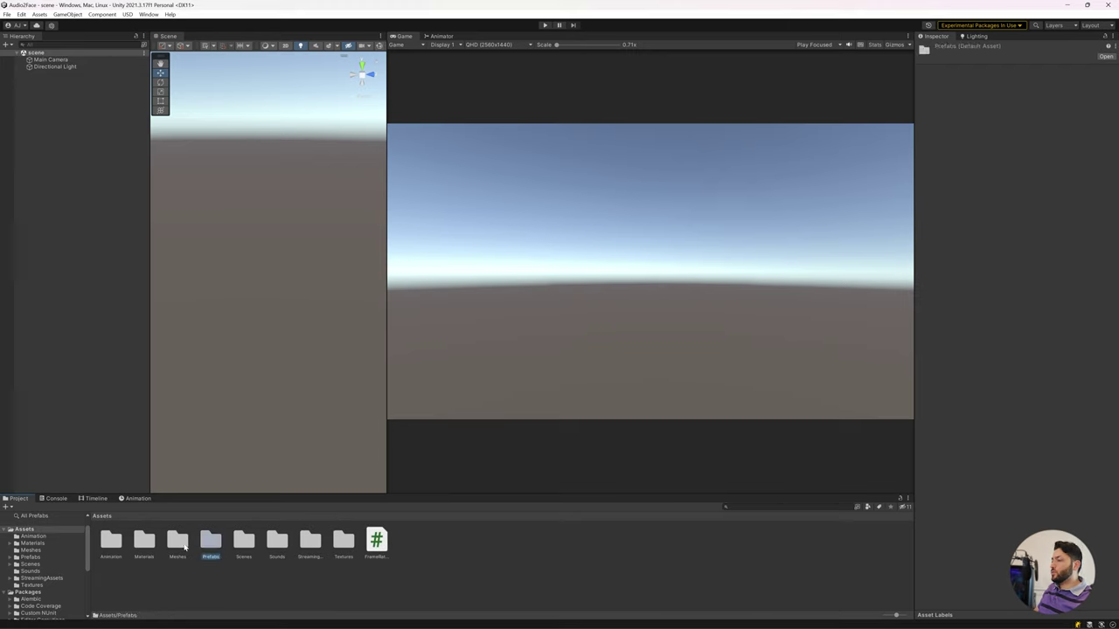
# Drag the MUSIC_STUDIO model from Assets/Meshes into the Hierarchy and frame it.
pyautogui.doubleClick(179, 544)
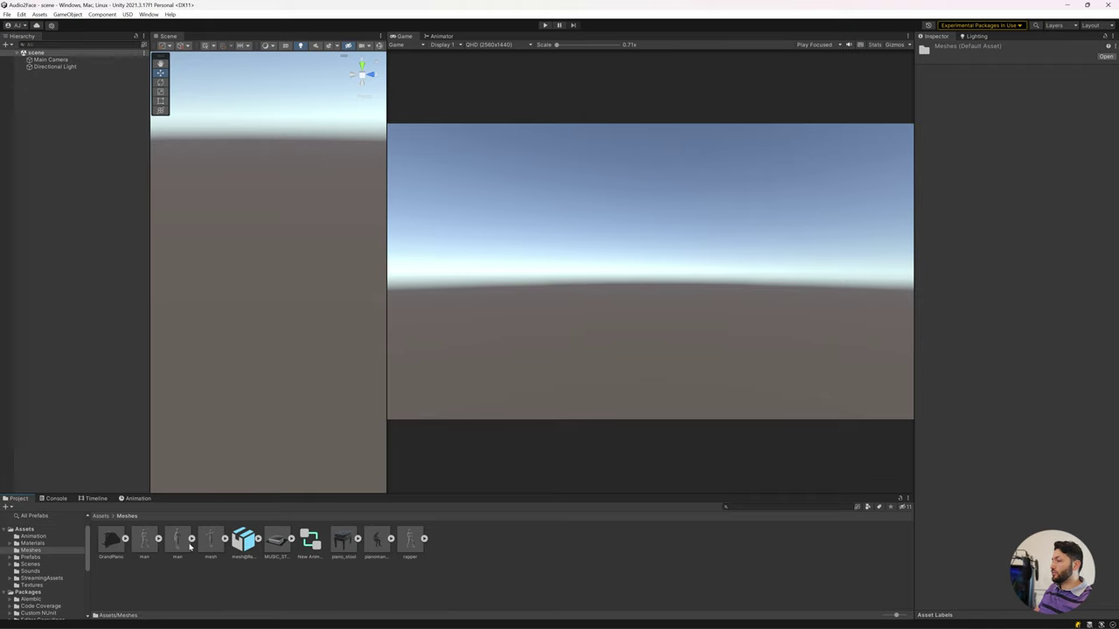
pyautogui.click(276, 546)
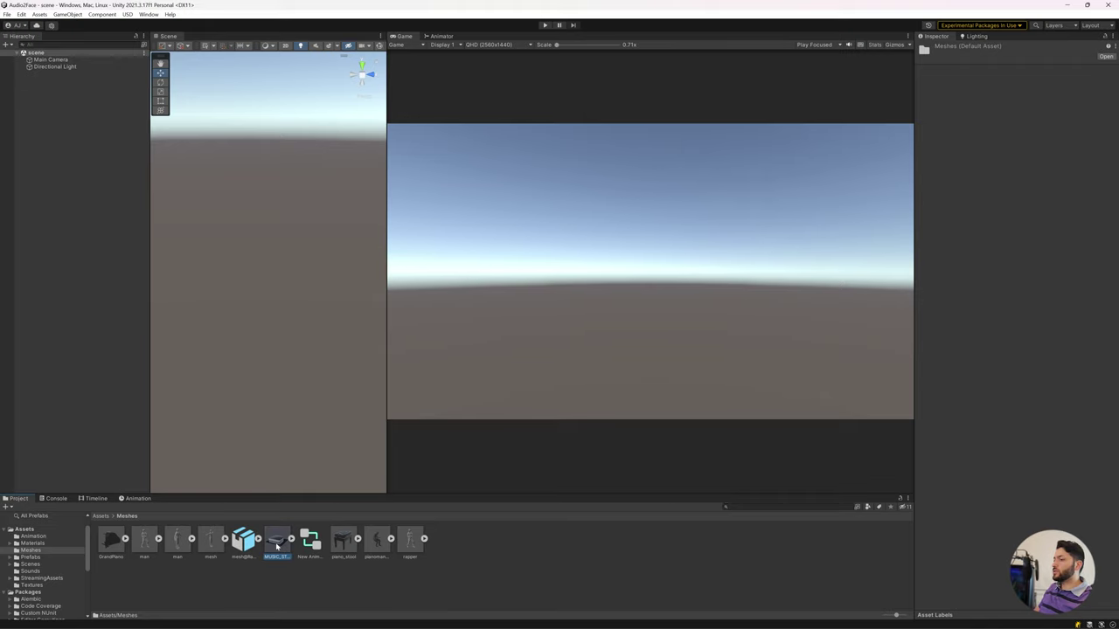
pyautogui.moveTo(276, 546); pyautogui.dragTo(68, 179)
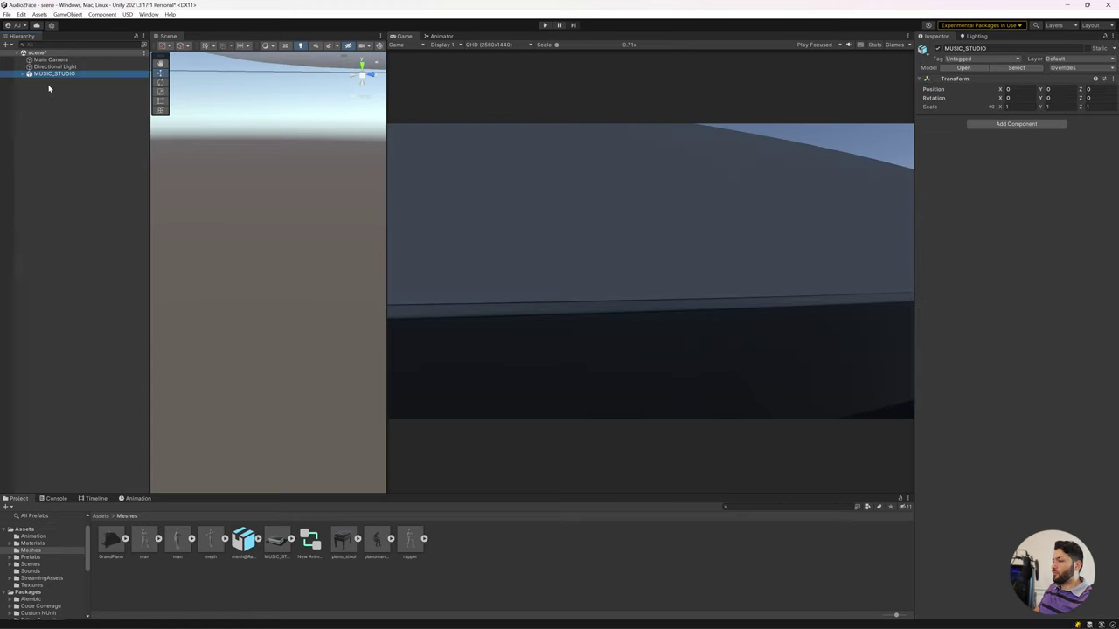
pyautogui.doubleClick(44, 75)
pyautogui.moveTo(277, 184); pyautogui.dragTo(249, 251, button='middle')
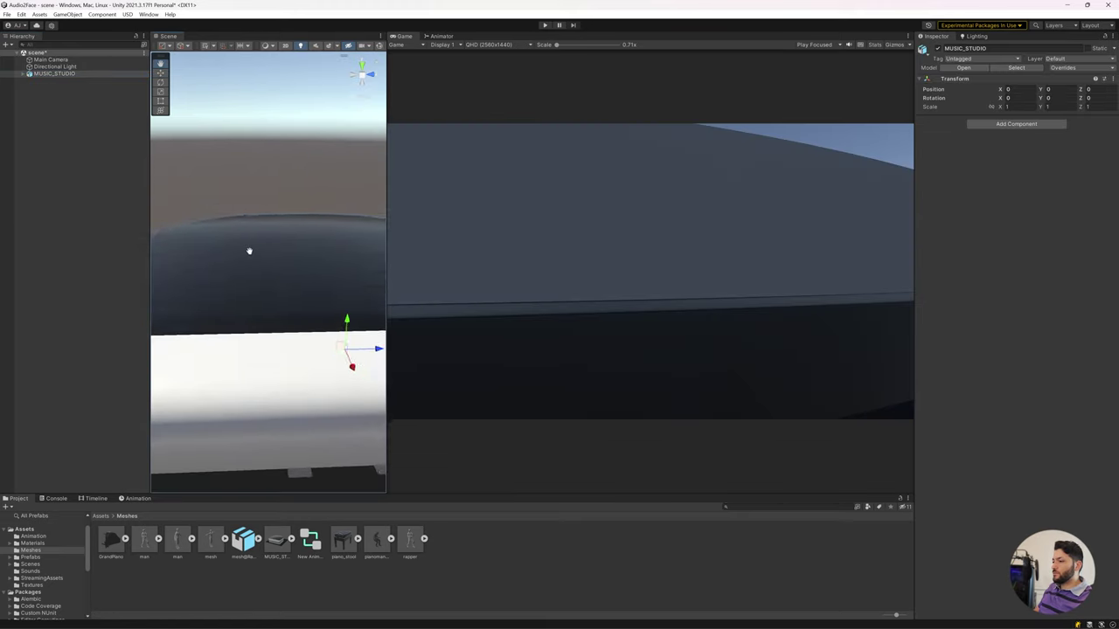
pyautogui.scroll(3, 249, 250)
pyautogui.scroll(5, 278, 272)
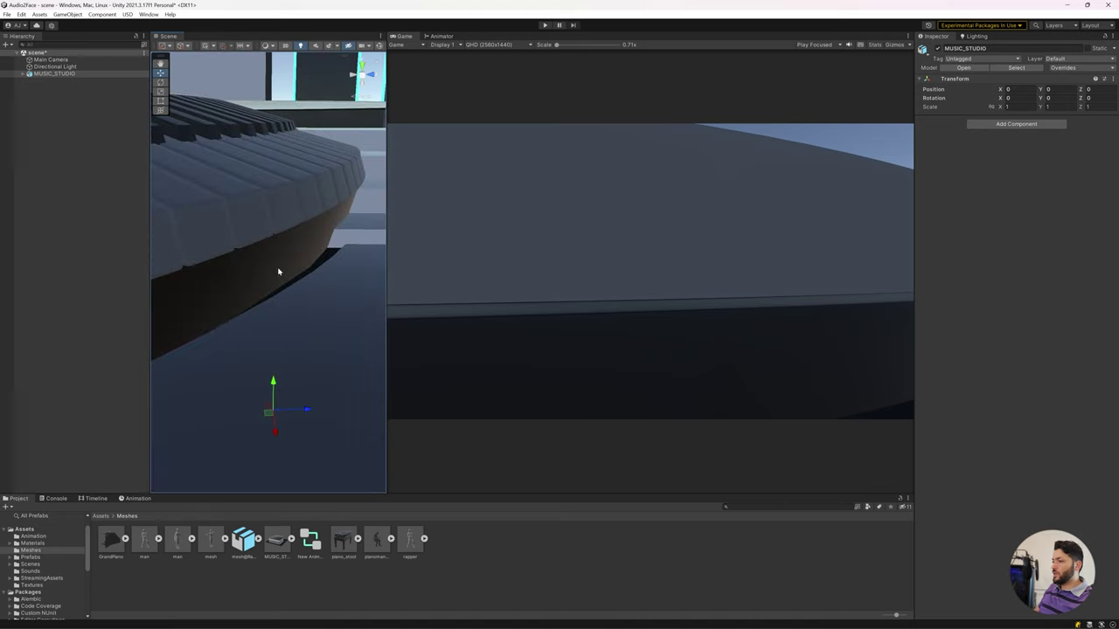
pyautogui.scroll(-5, 278, 272)
pyautogui.scroll(-3, 281, 276)
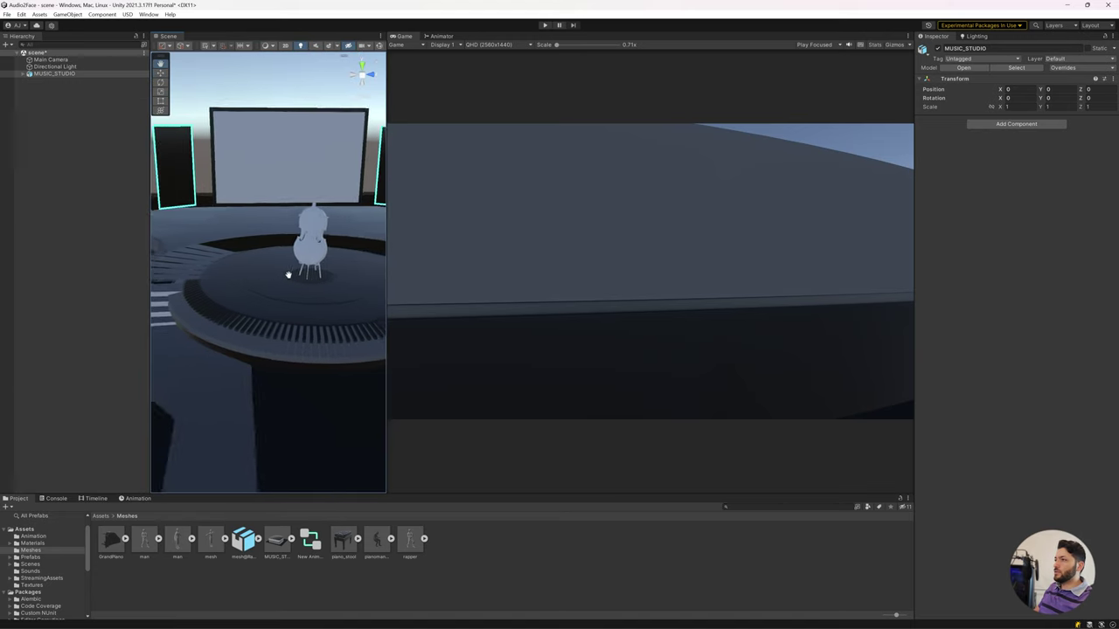
pyautogui.moveTo(285, 278); pyautogui.dragTo(297, 261, button='right')
pyautogui.moveTo(387, 246); pyautogui.dragTo(667, 250)
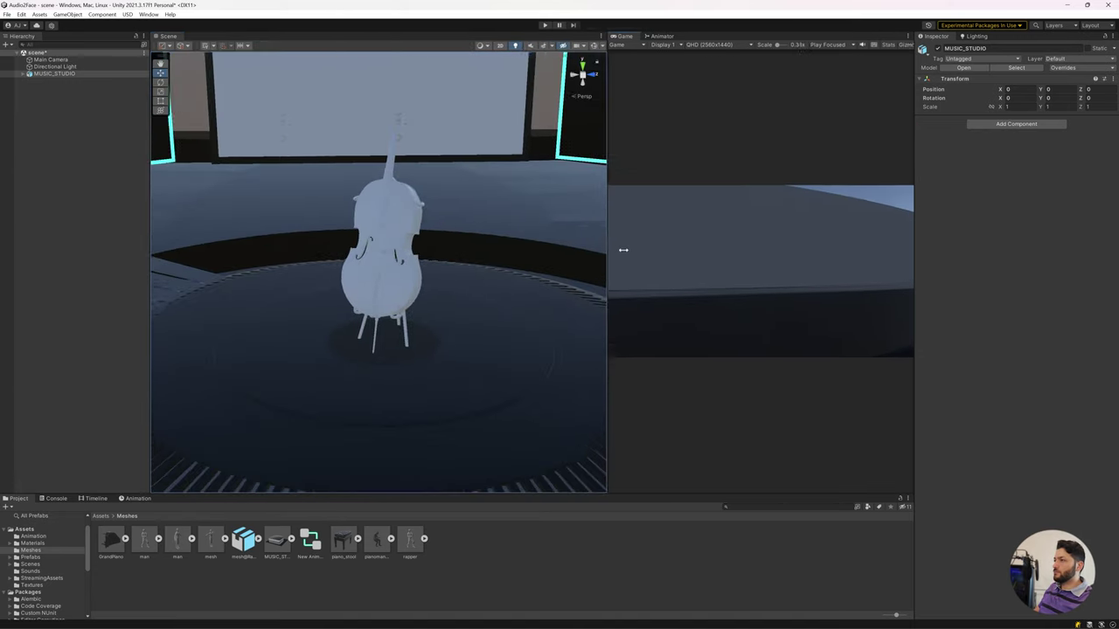
pyautogui.scroll(2, 429, 301)
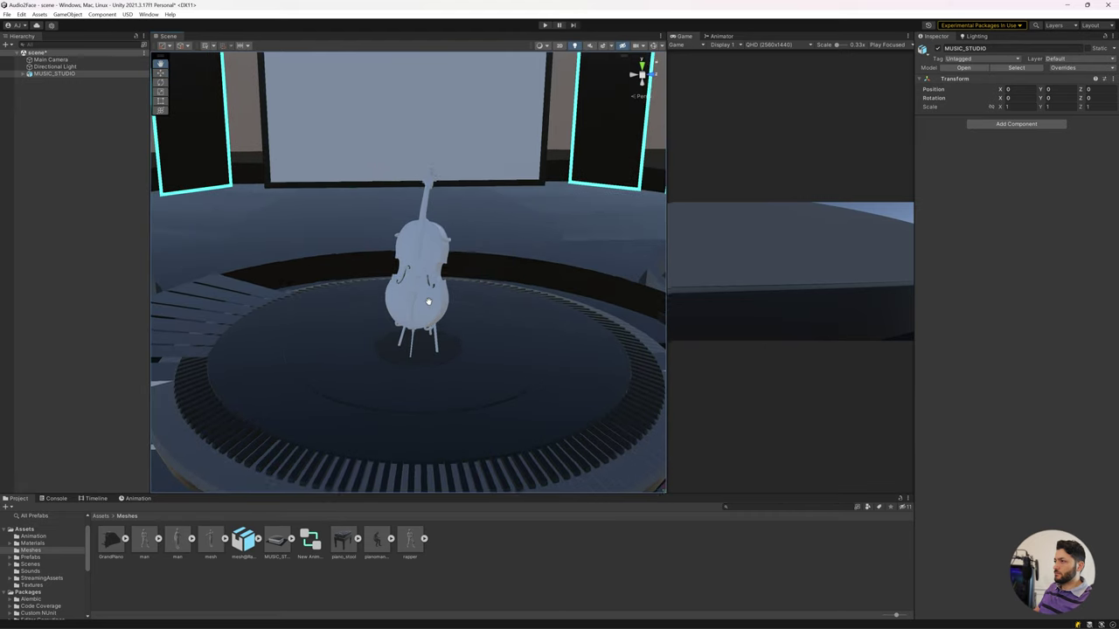
pyautogui.scroll(2, 429, 301)
pyautogui.scroll(2, 429, 301)
# Select the cello on the stage and deactivate it in the Inspector.
pyautogui.click(427, 293)
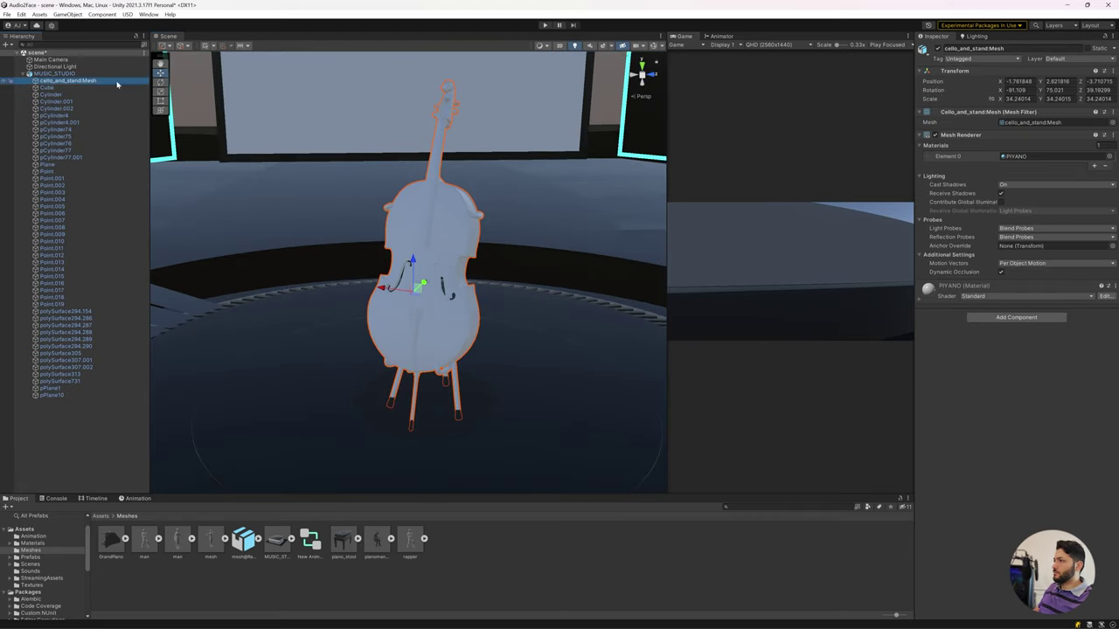
pyautogui.click(938, 48)
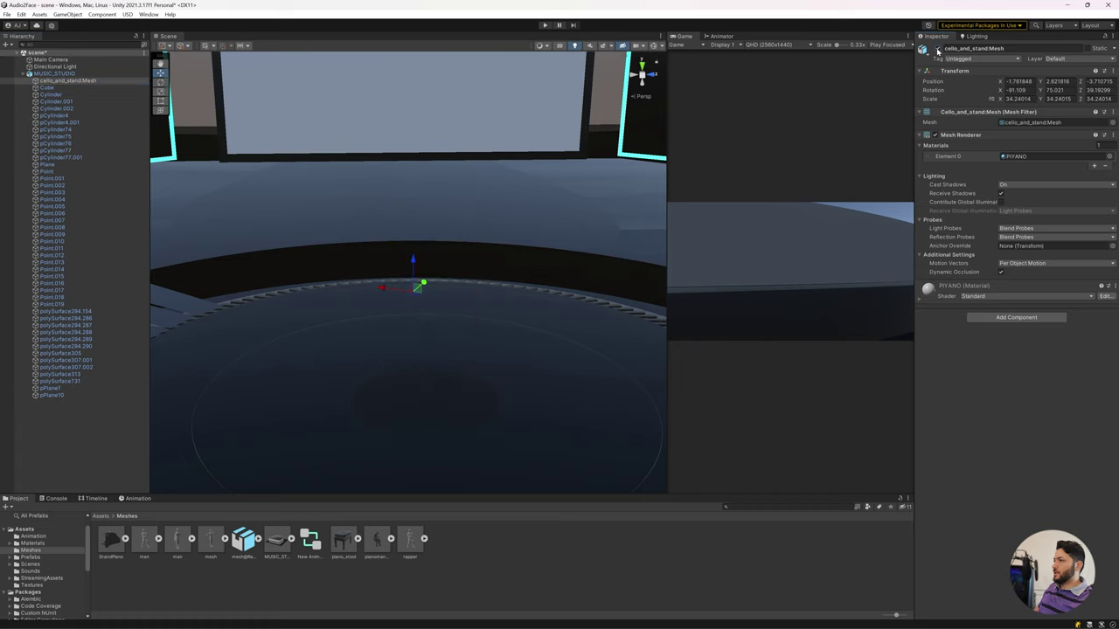
pyautogui.scroll(-1, 518, 288)
pyautogui.scroll(-2, 516, 293)
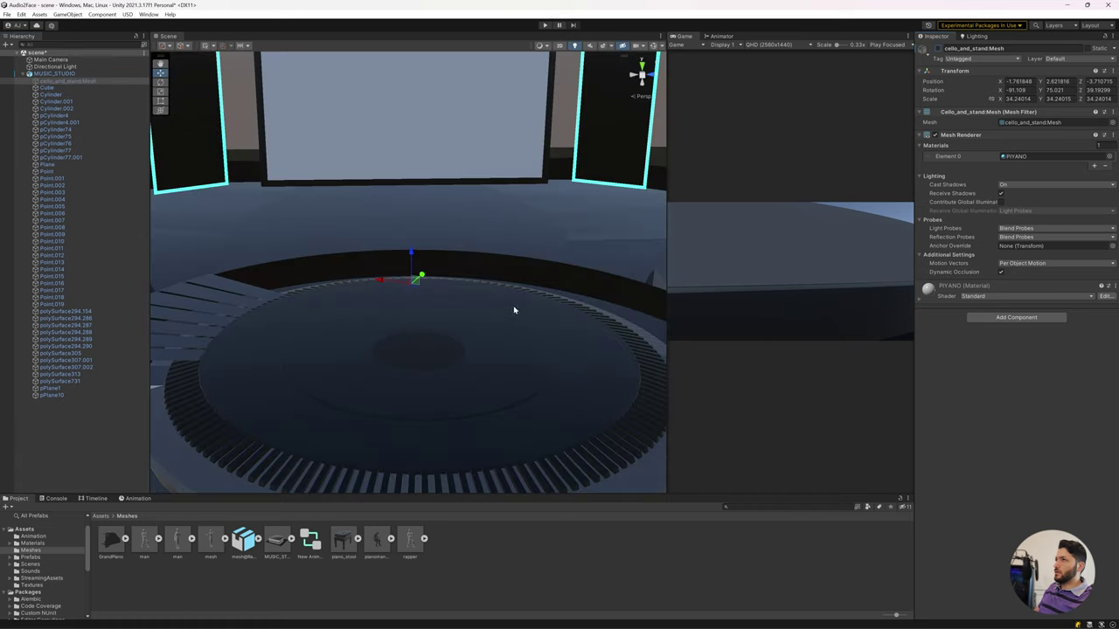
pyautogui.scroll(1, 505, 313)
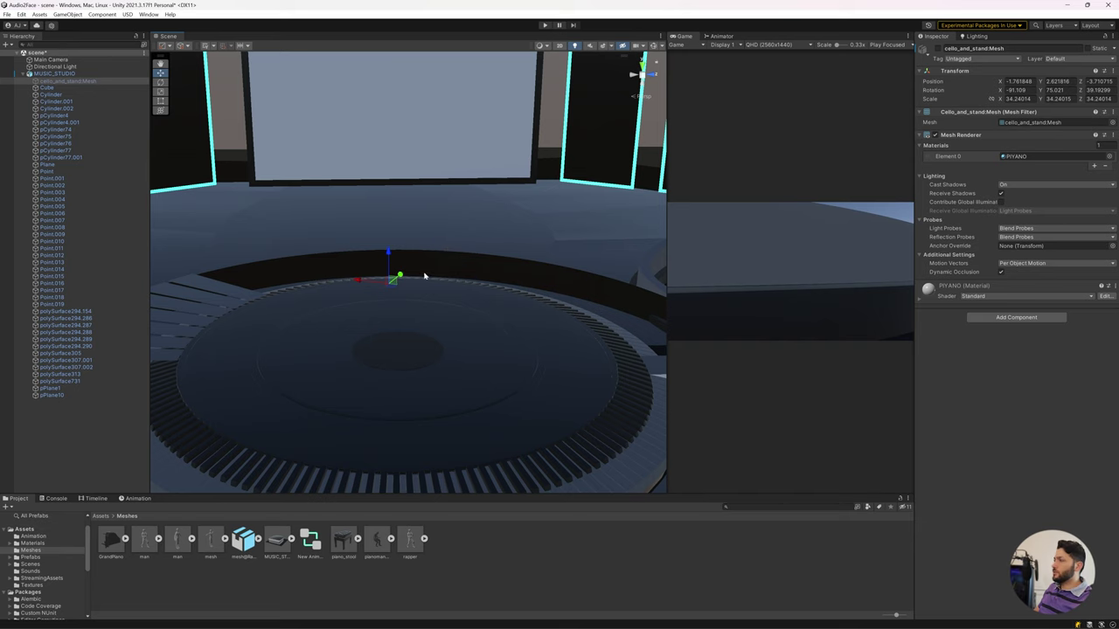
pyautogui.scroll(1, 425, 276)
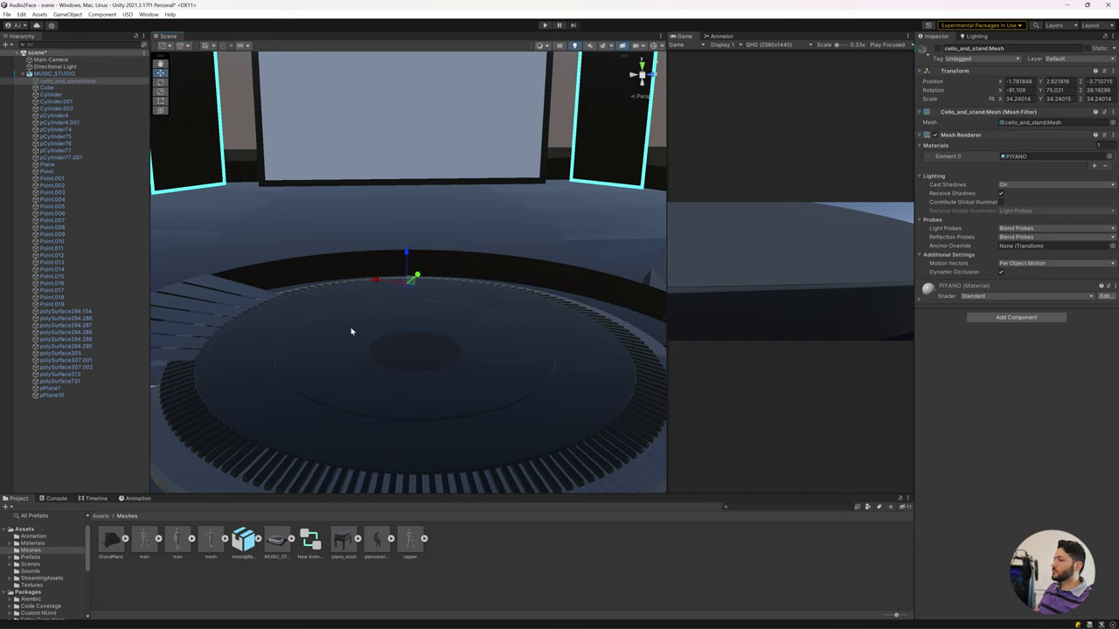
pyautogui.scroll(1, 425, 276)
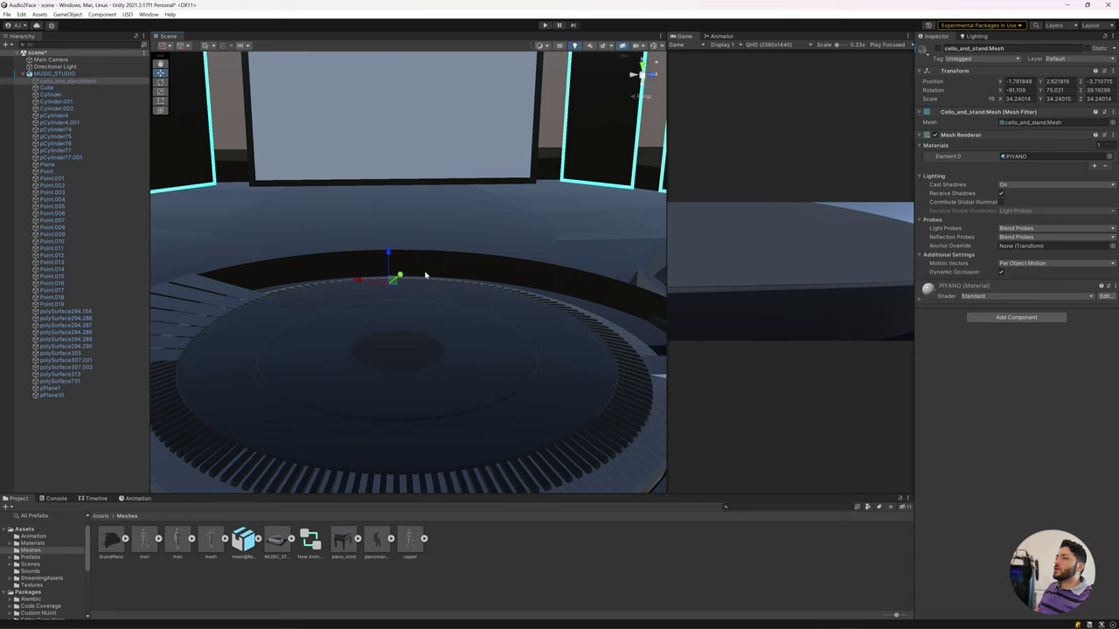
pyautogui.scroll(1, 425, 277)
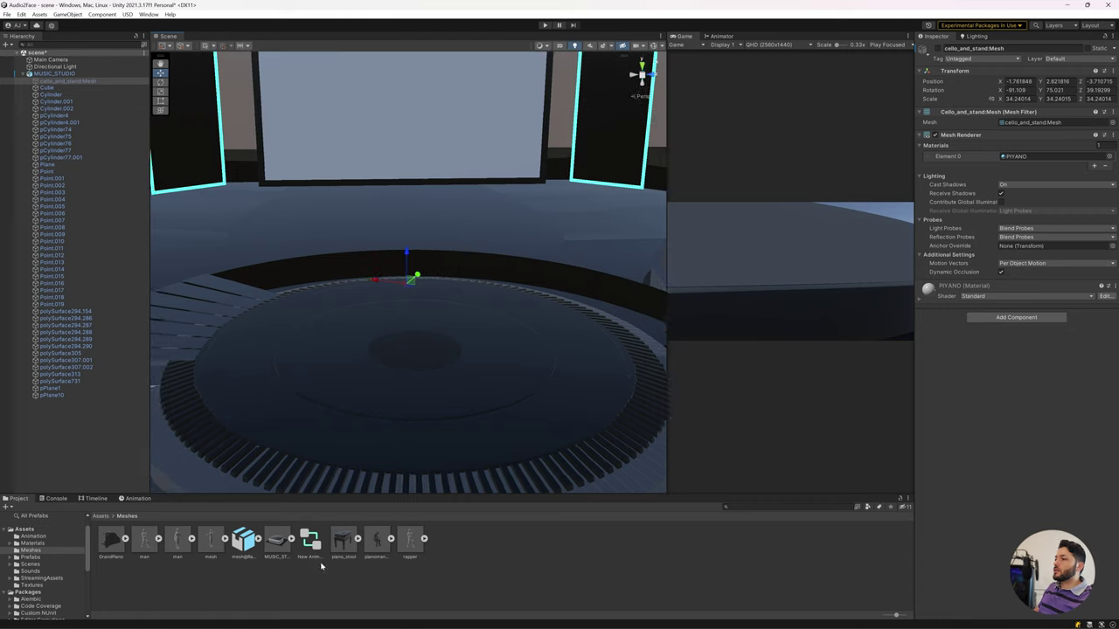
pyautogui.click(391, 577)
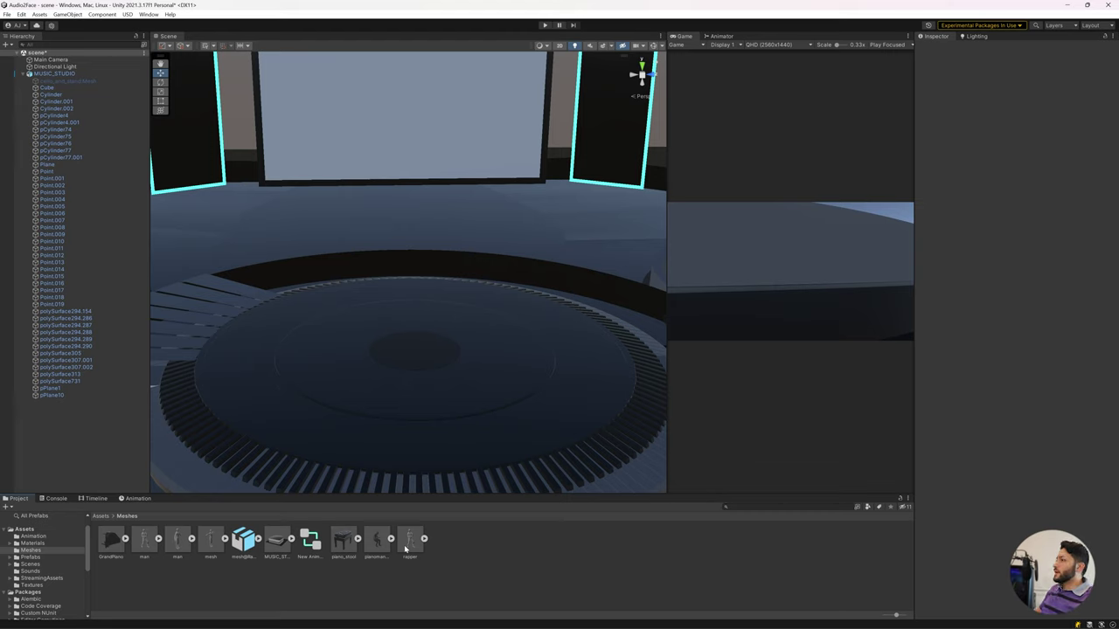
# Search Package Manager for 'alem', confirm Alembic 2.2.2 is installed, then close it.
pyautogui.click(148, 14)
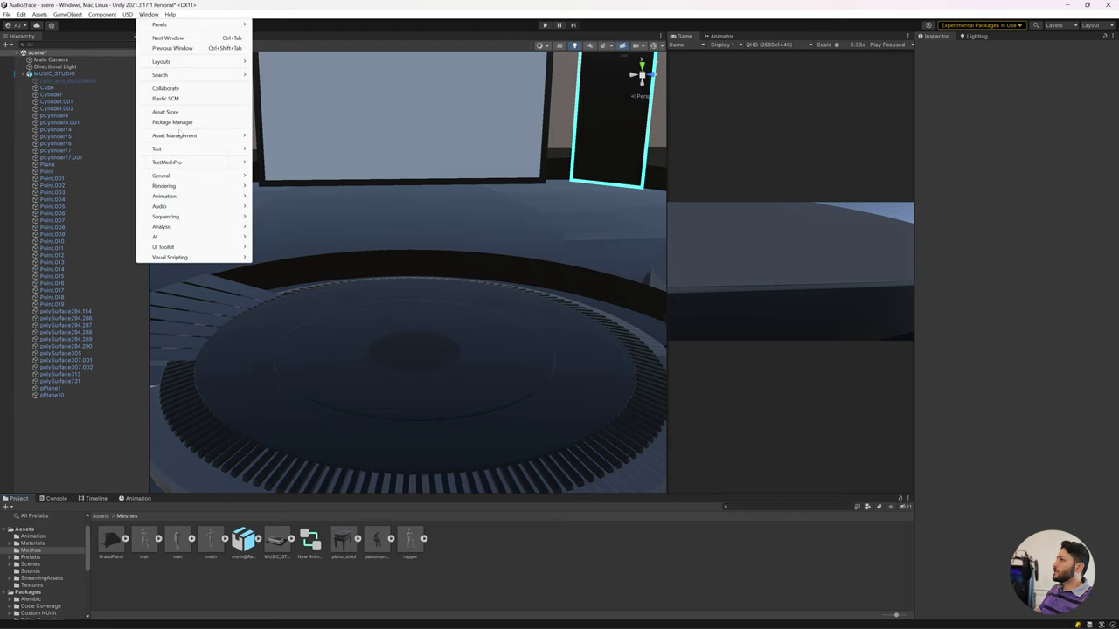
pyautogui.click(172, 121)
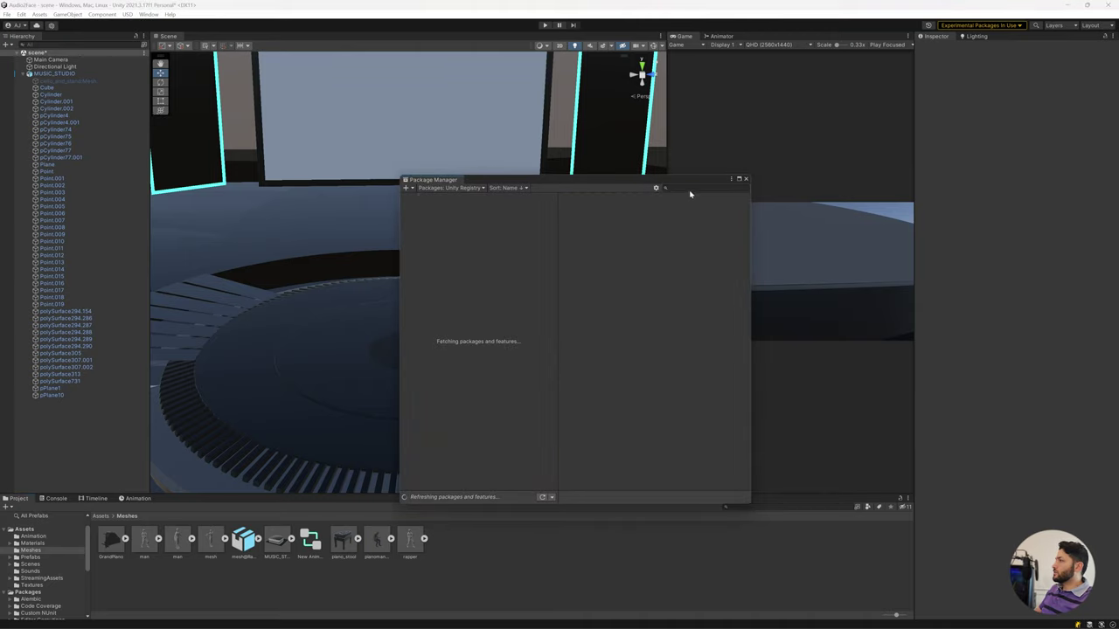
pyautogui.click(690, 189)
pyautogui.write('ale')
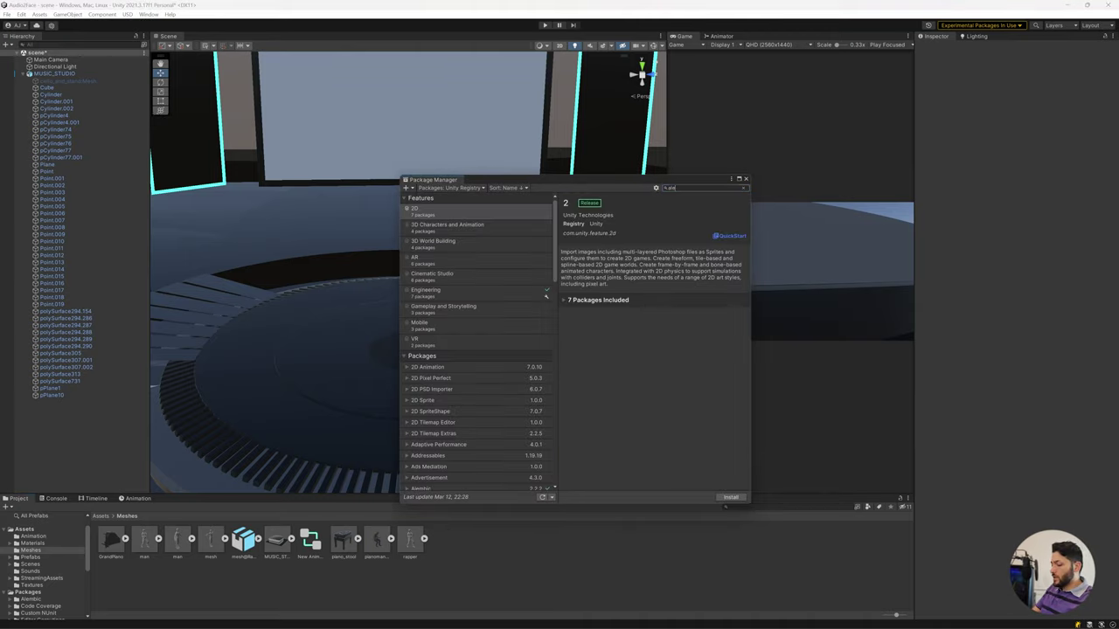
pyautogui.write('m')
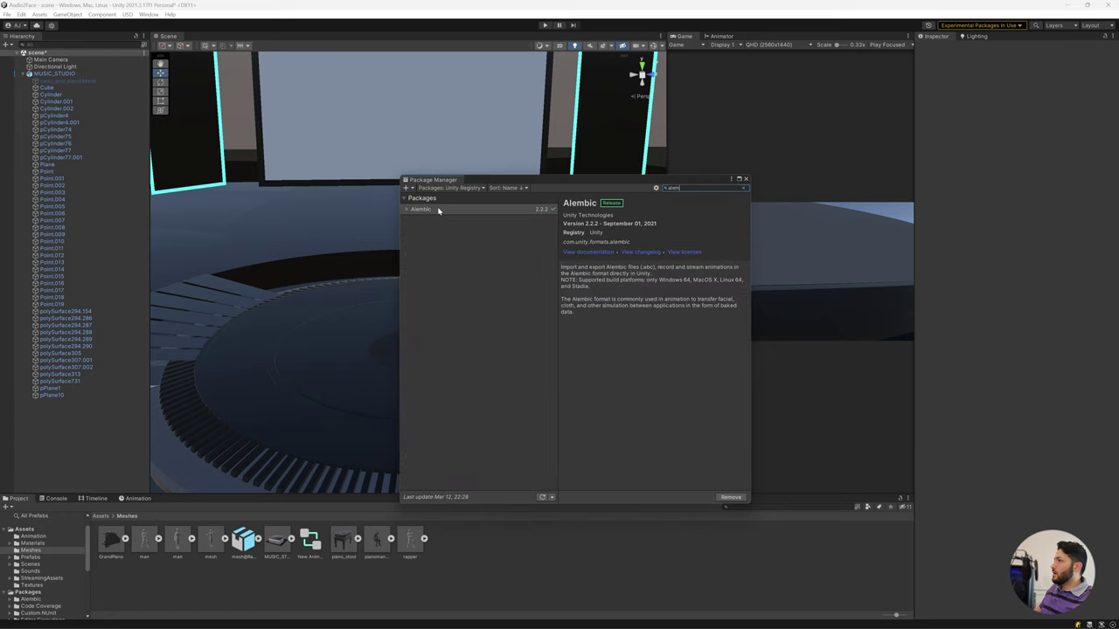
pyautogui.click(436, 211)
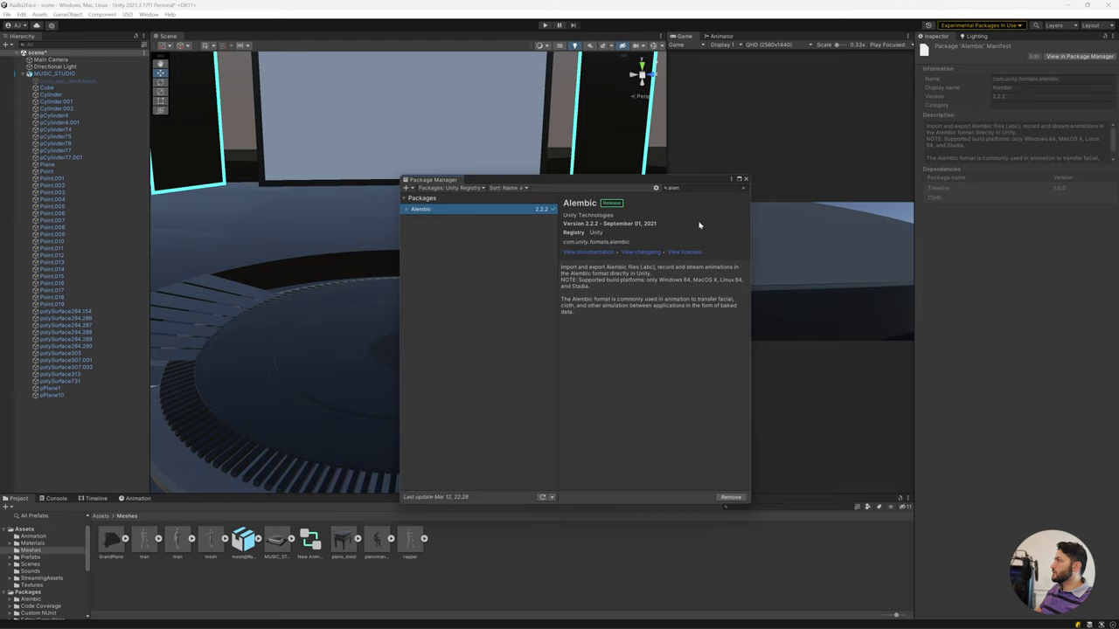
pyautogui.click(746, 178)
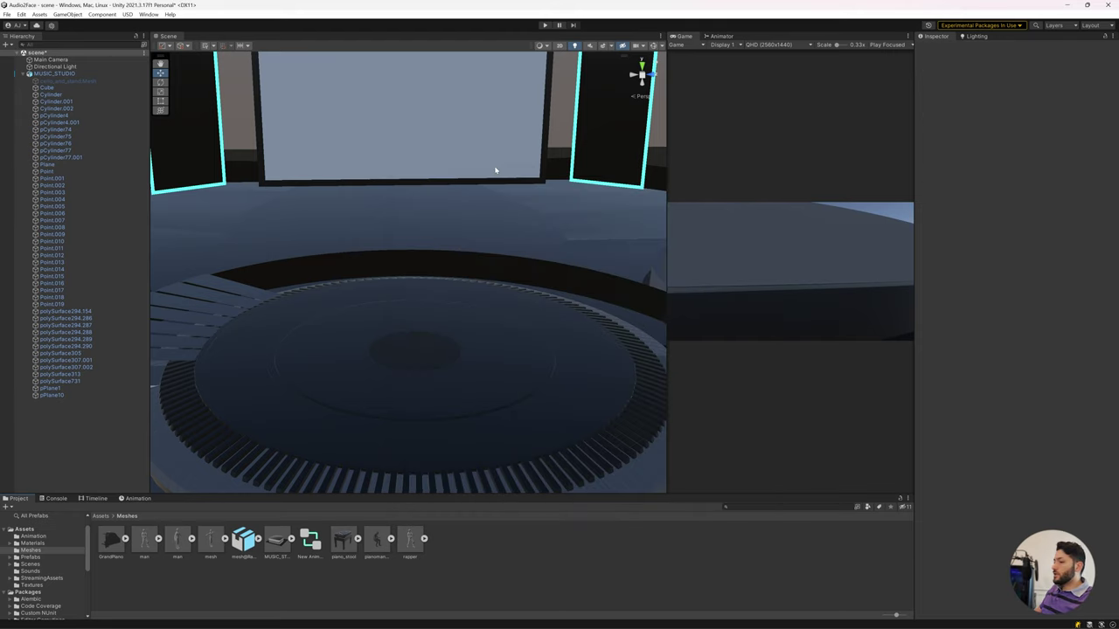
# Drag the rapper Alembic character into the scene and set it on the central platform.
pyautogui.moveTo(405, 543); pyautogui.dragTo(416, 401)
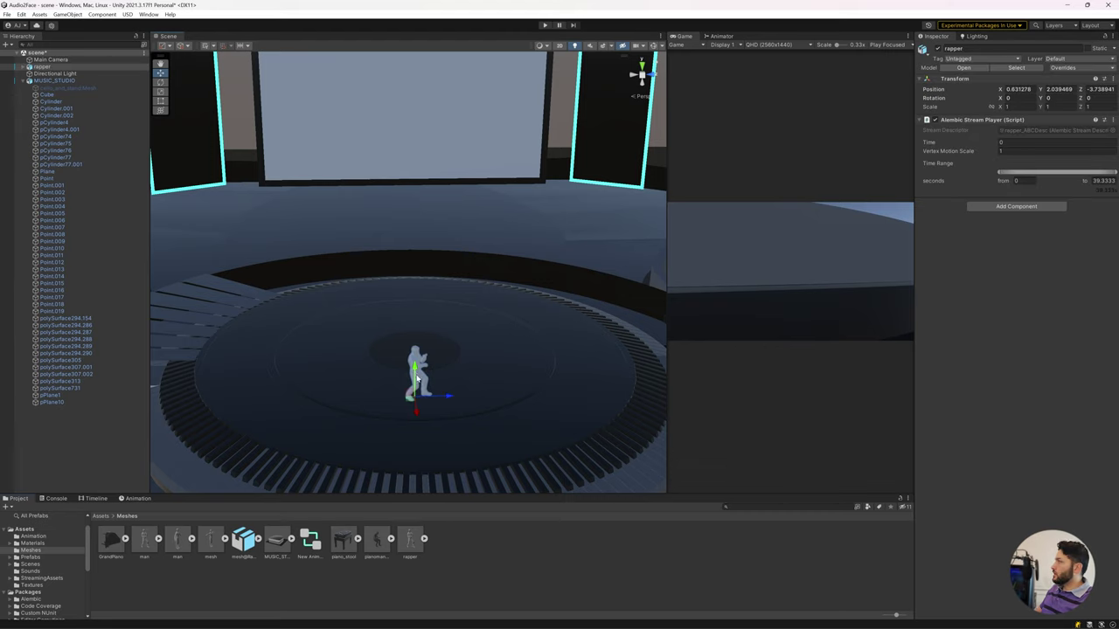
pyautogui.moveTo(416, 401); pyautogui.dragTo(400, 443)
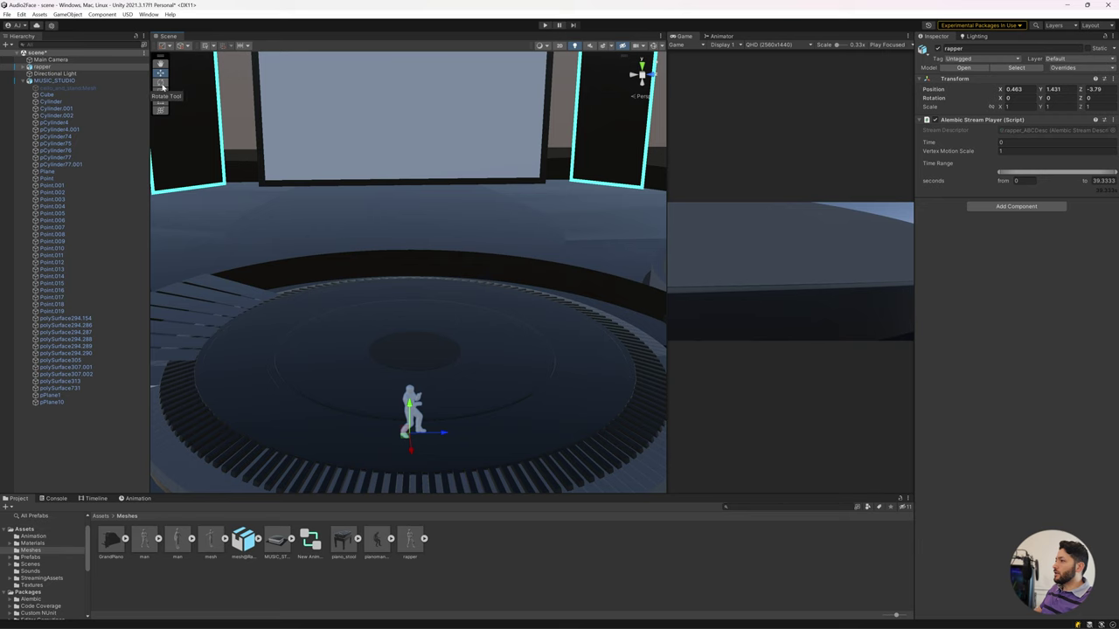
pyautogui.moveTo(407, 457)
pyautogui.mouseDown(button='middle')
pyautogui.moveTo(406, 273)
pyautogui.moveTo(401, 308)
pyautogui.mouseUp(button='middle')
pyautogui.scroll(5, 406, 274)
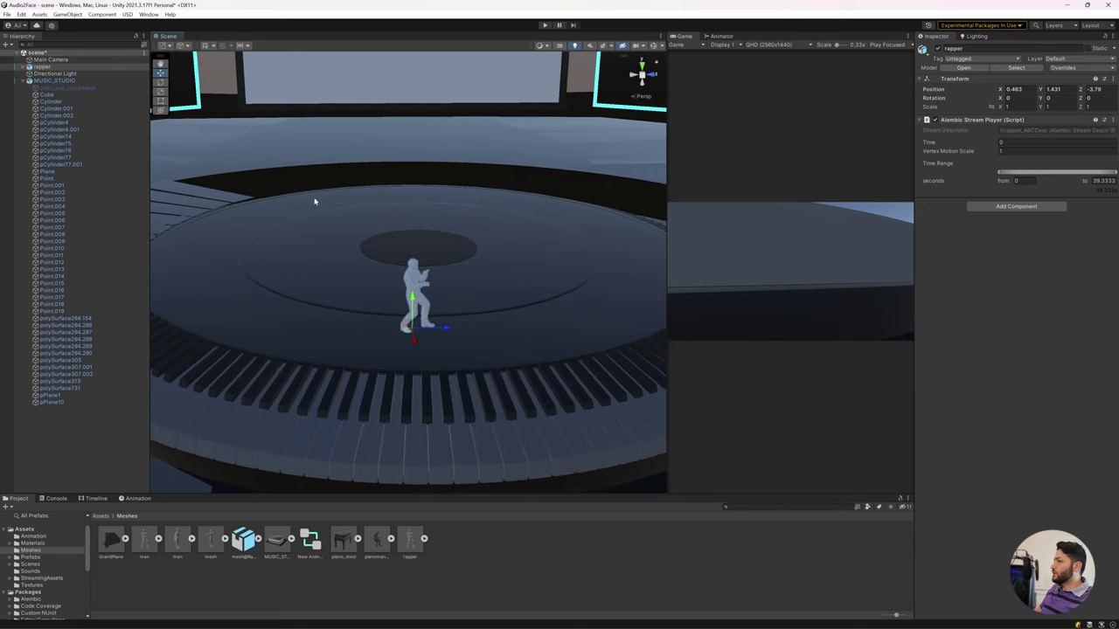
# Scale the rapper up to about 2.57 and turn it to face forward.
pyautogui.click(160, 92)
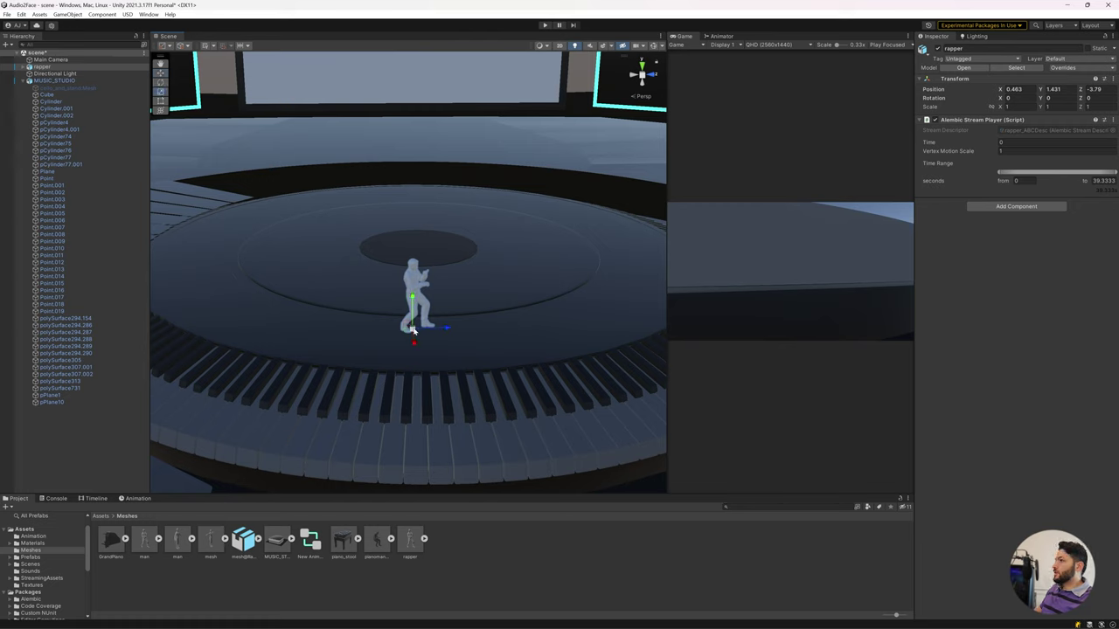
pyautogui.moveTo(414, 330); pyautogui.dragTo(449, 301)
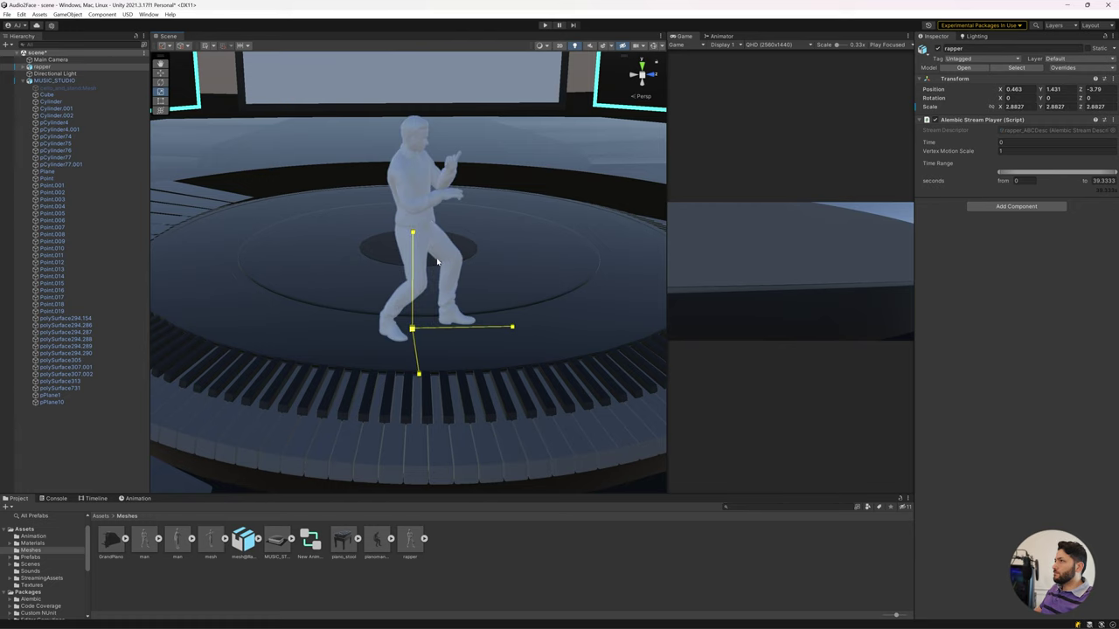
pyautogui.scroll(-2, 448, 302)
pyautogui.moveTo(410, 306)
pyautogui.mouseDown()
pyautogui.moveTo(361, 334)
pyautogui.moveTo(393, 349)
pyautogui.moveTo(405, 375)
pyautogui.moveTo(379, 367)
pyautogui.moveTo(349, 318)
pyautogui.mouseUp()
pyautogui.press('e')
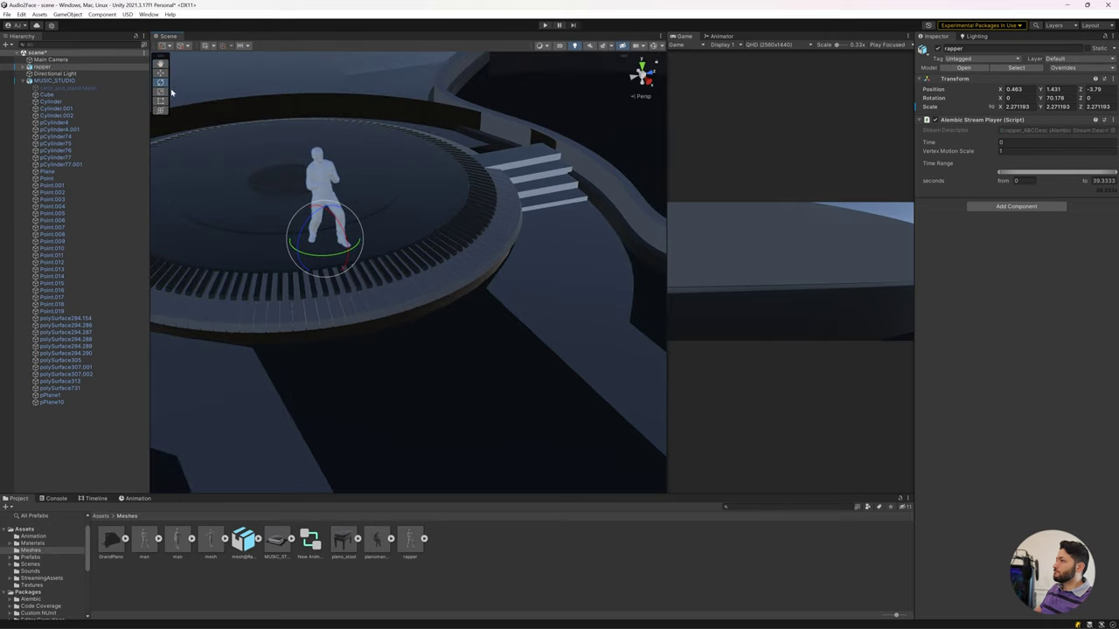
pyautogui.press('r')
pyautogui.moveTo(324, 240); pyautogui.dragTo(323, 241)
pyautogui.scroll(3, 307, 245)
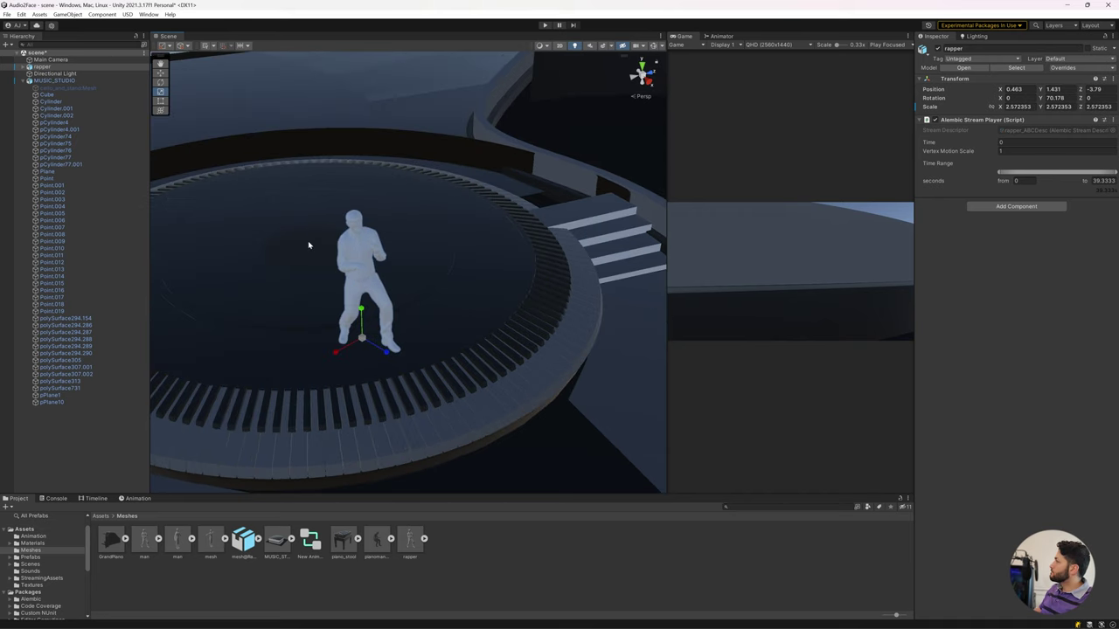
# Reframe the view on the rapper and return to the top Assets folder.
pyautogui.moveTo(308, 245); pyautogui.dragTo(404, 258, button='middle')
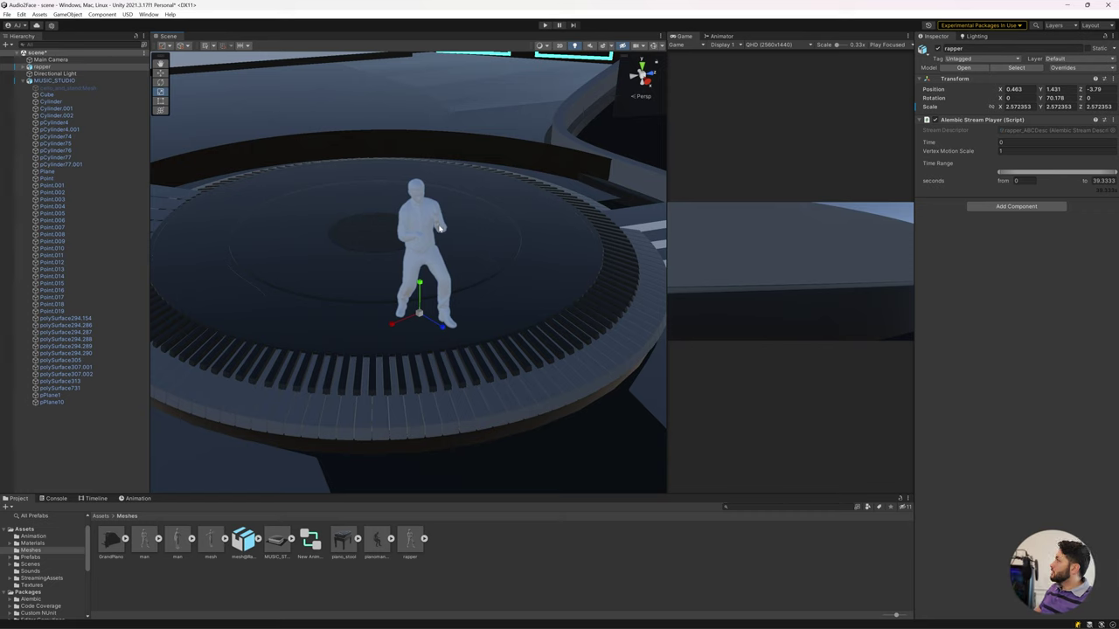
pyautogui.moveTo(431, 229); pyautogui.dragTo(398, 236, button='middle')
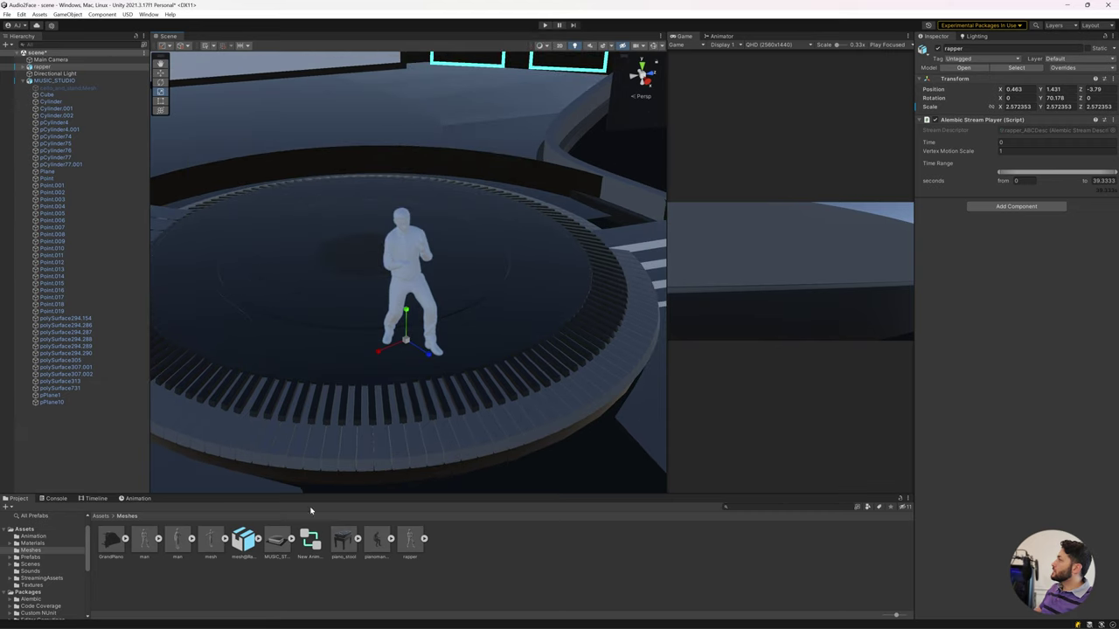
pyautogui.click(100, 516)
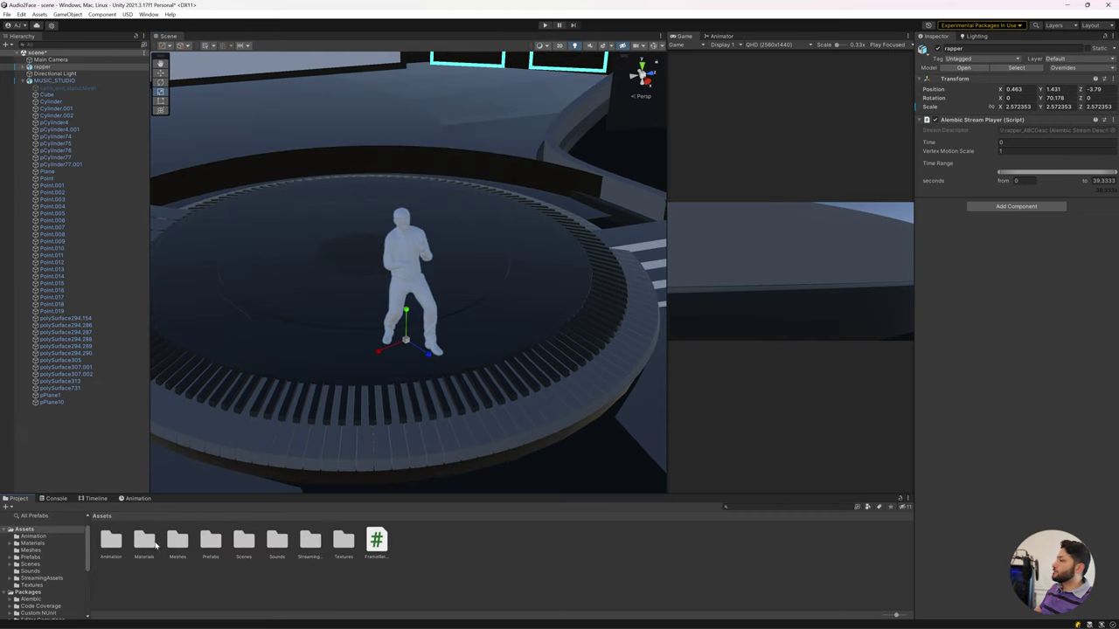
# Open the Materials folder and create a new material there.
pyautogui.doubleClick(151, 547)
pyautogui.scroll(-1, 421, 565)
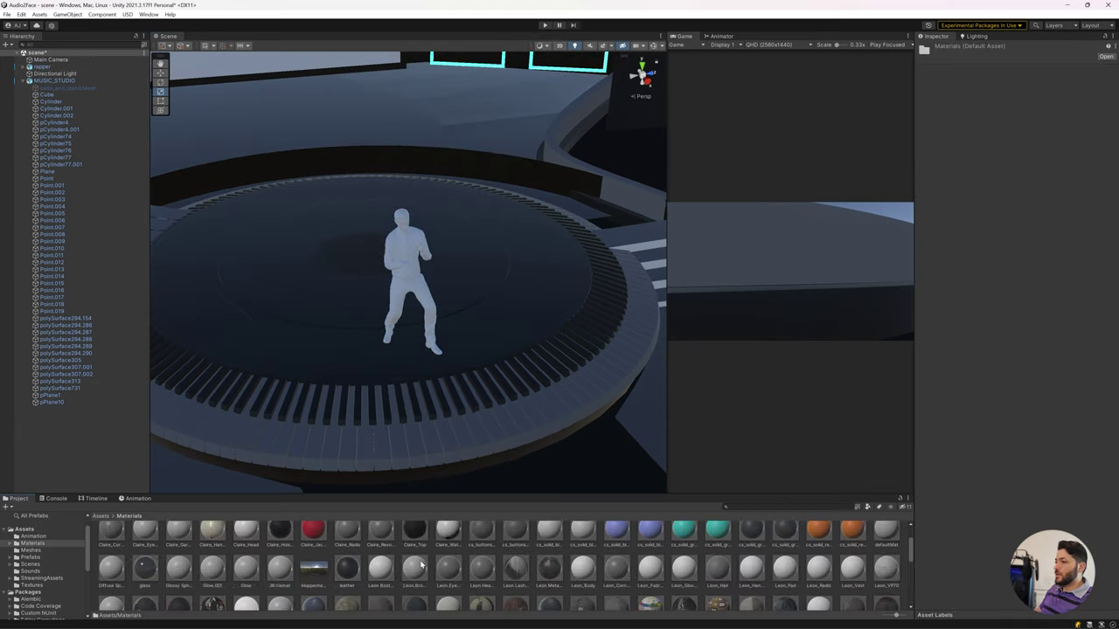
pyautogui.scroll(-1, 361, 560)
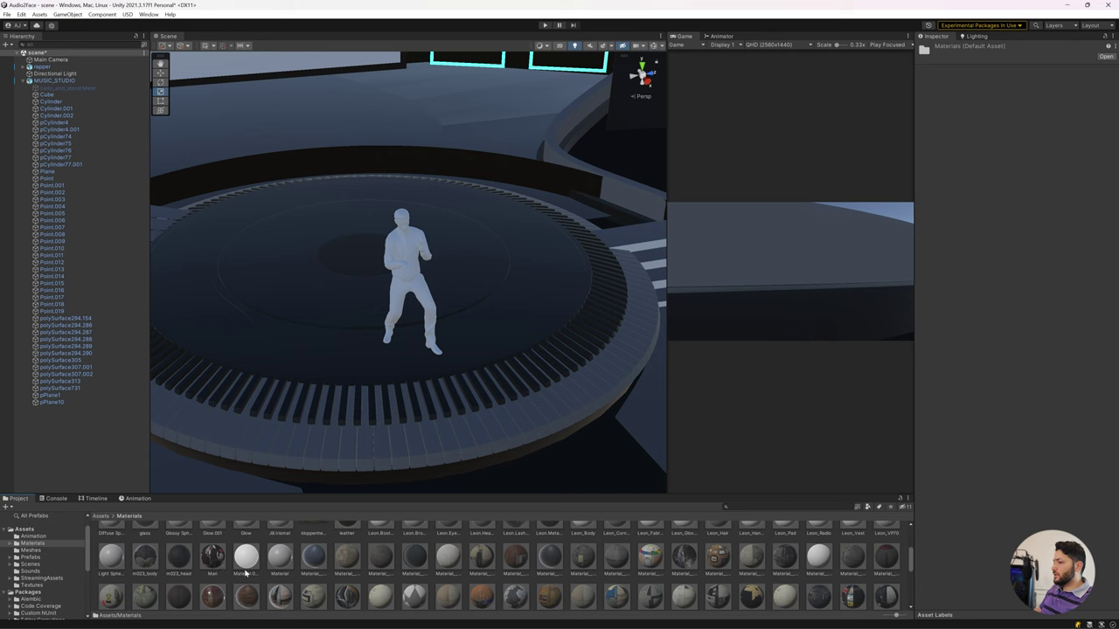
pyautogui.scroll(-2, 598, 601)
pyautogui.rightClick(632, 599)
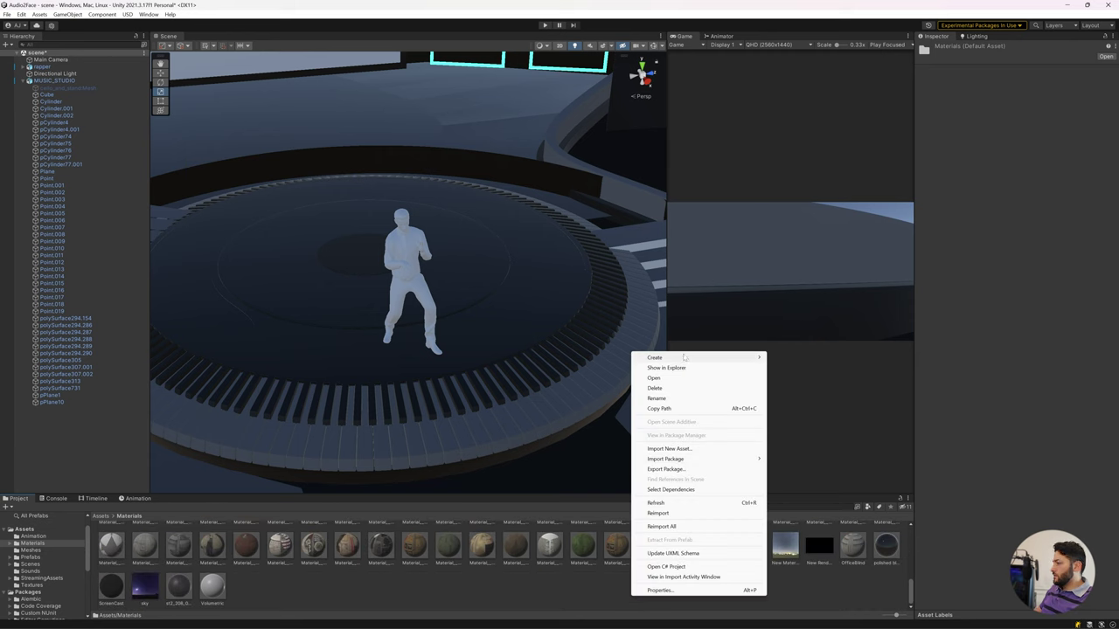
pyautogui.moveTo(687, 358)
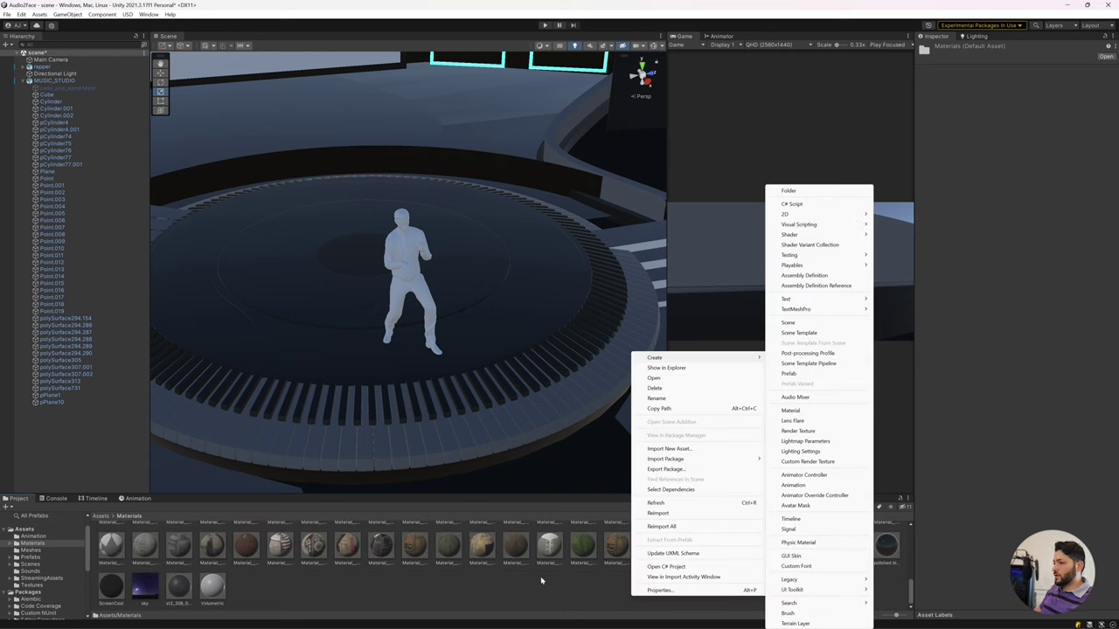
pyautogui.click(789, 409)
# Apply the Man material to the rapper character in the Scene view.
pyautogui.scroll(3, 305, 577)
pyautogui.scroll(3, 288, 577)
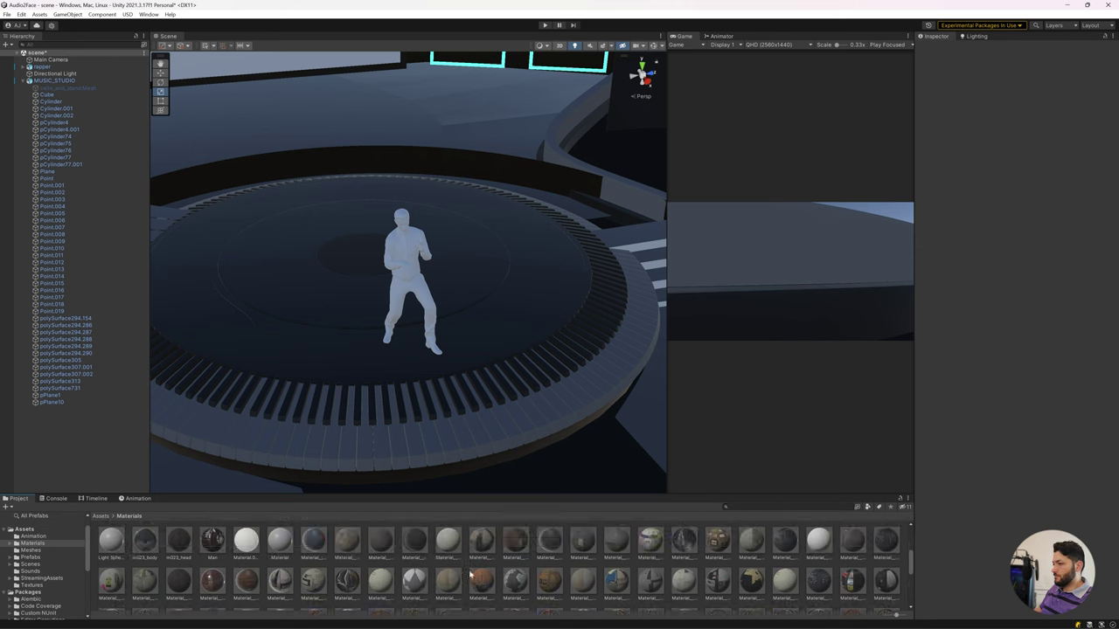
pyautogui.scroll(3, 271, 575)
pyautogui.scroll(3, 253, 574)
pyautogui.click(212, 566)
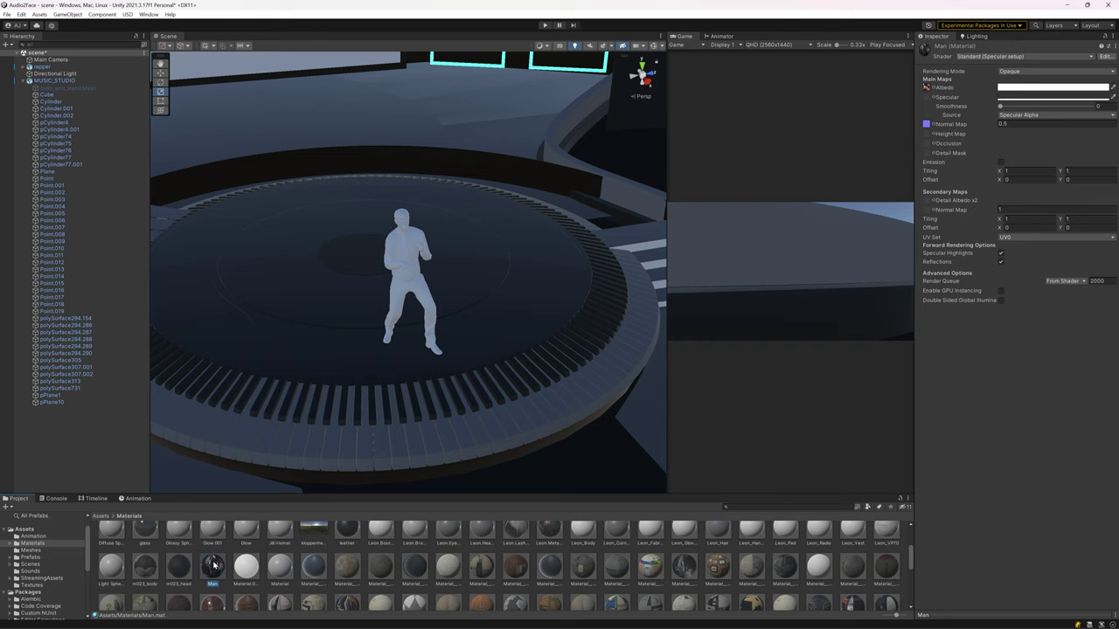
pyautogui.moveTo(214, 566); pyautogui.dragTo(428, 259)
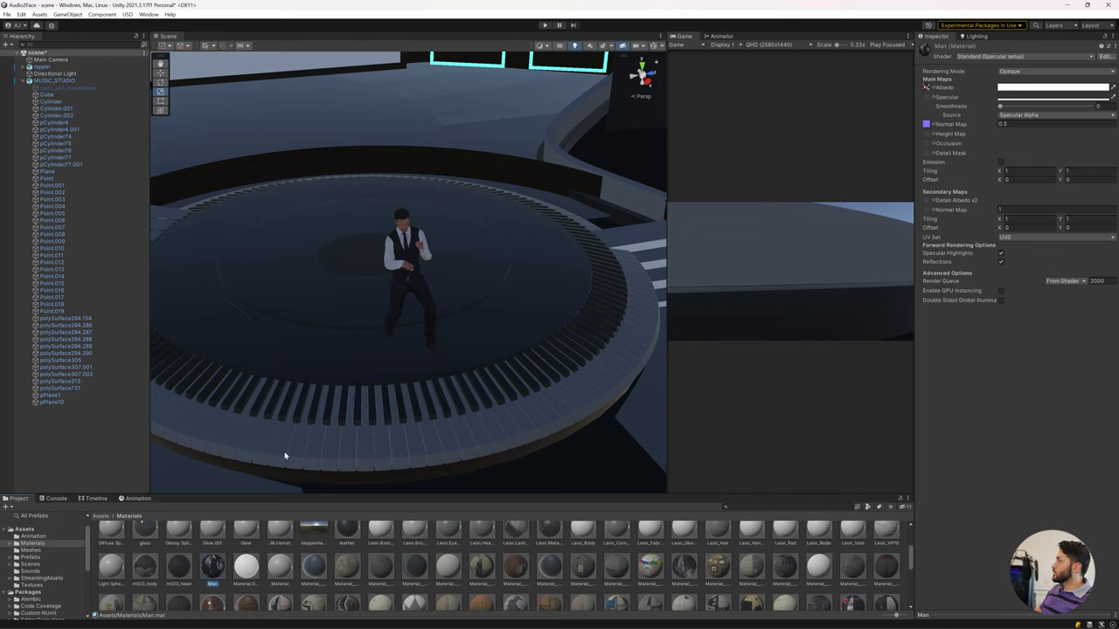
# Drag the material onto the character again, then select the rapper's mesh object.
pyautogui.scroll(3, 428, 238)
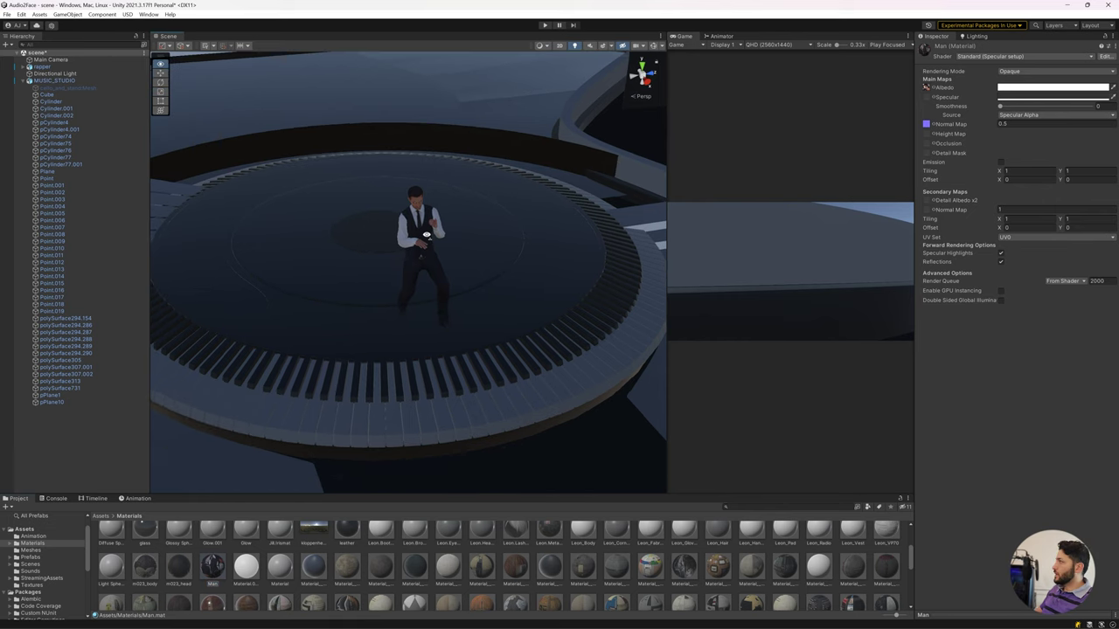
pyautogui.moveTo(428, 238)
pyautogui.mouseDown(button='right')
pyautogui.moveTo(436, 220)
pyautogui.moveTo(389, 266)
pyautogui.mouseUp(button='right')
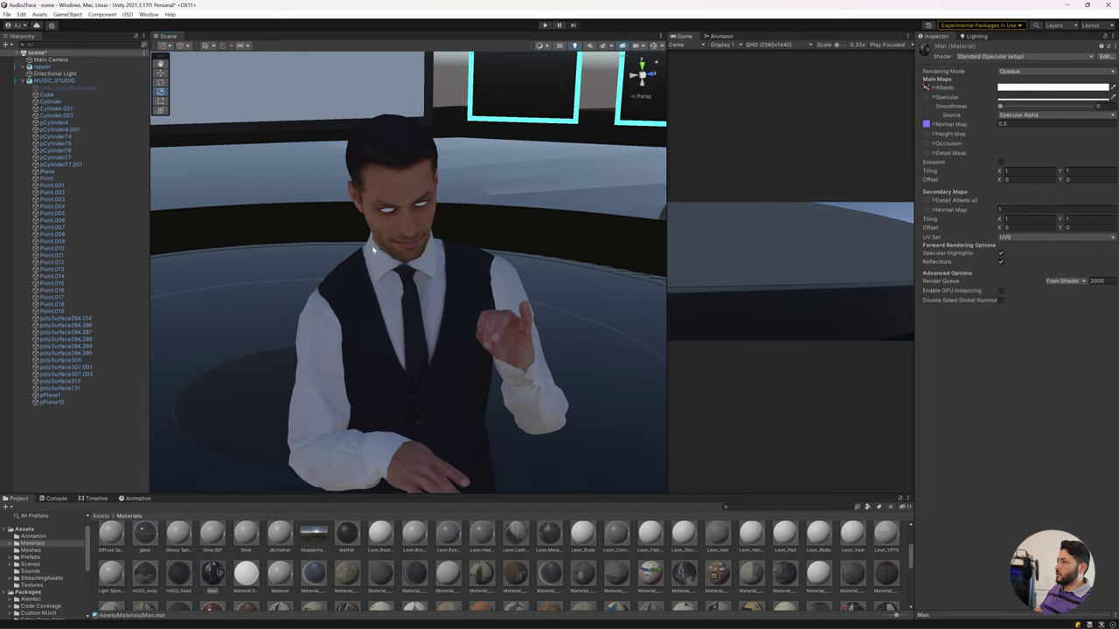
pyautogui.moveTo(231, 575); pyautogui.dragTo(387, 212)
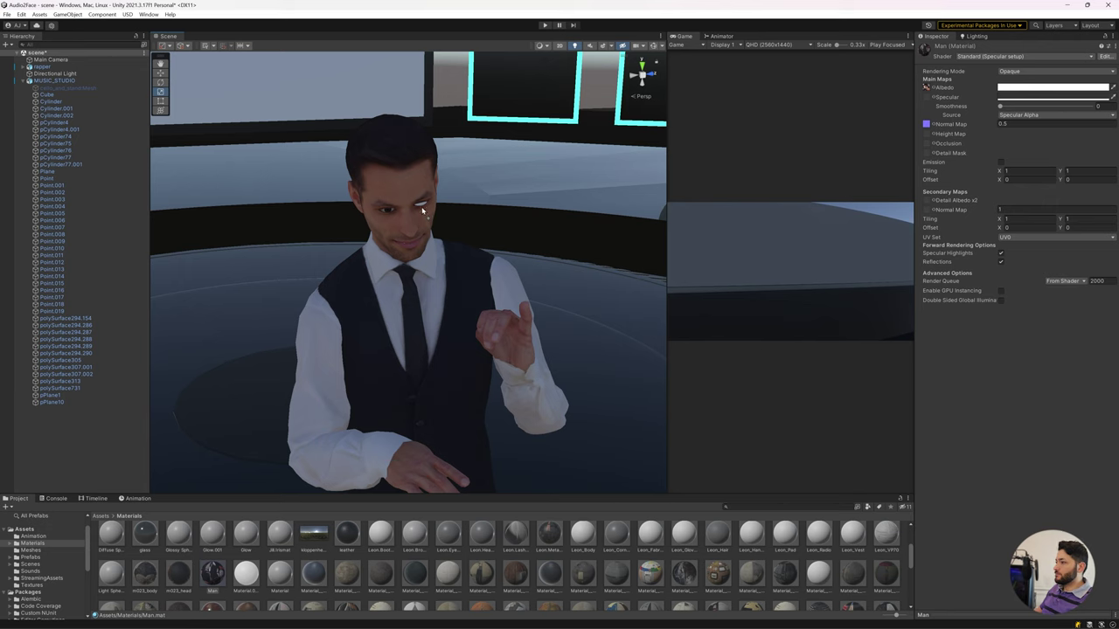
pyautogui.click(426, 219)
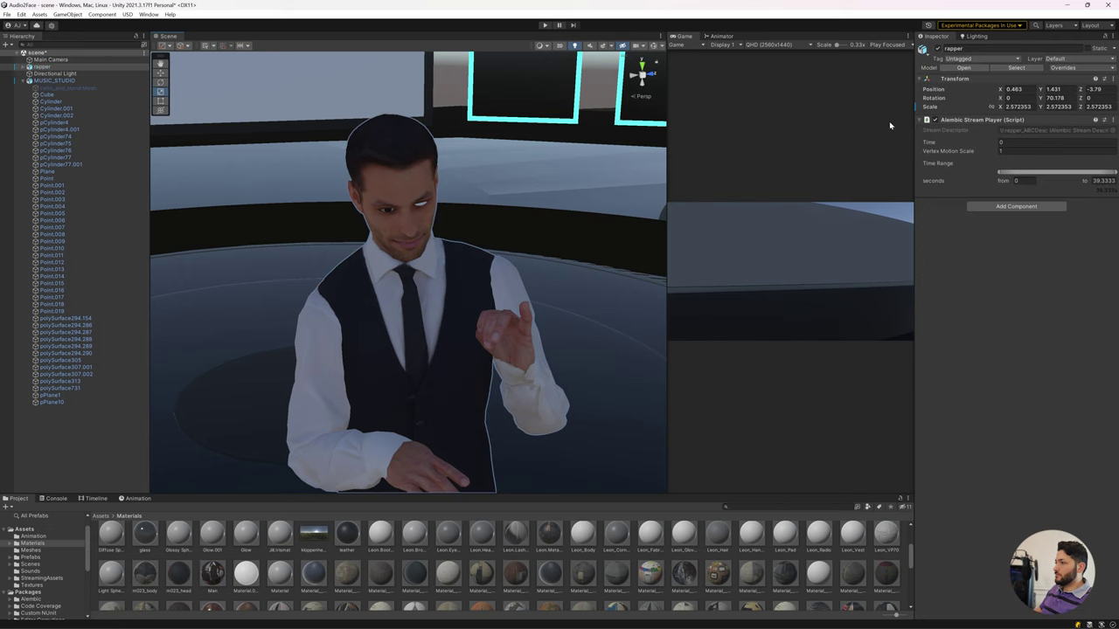
pyautogui.click(405, 282)
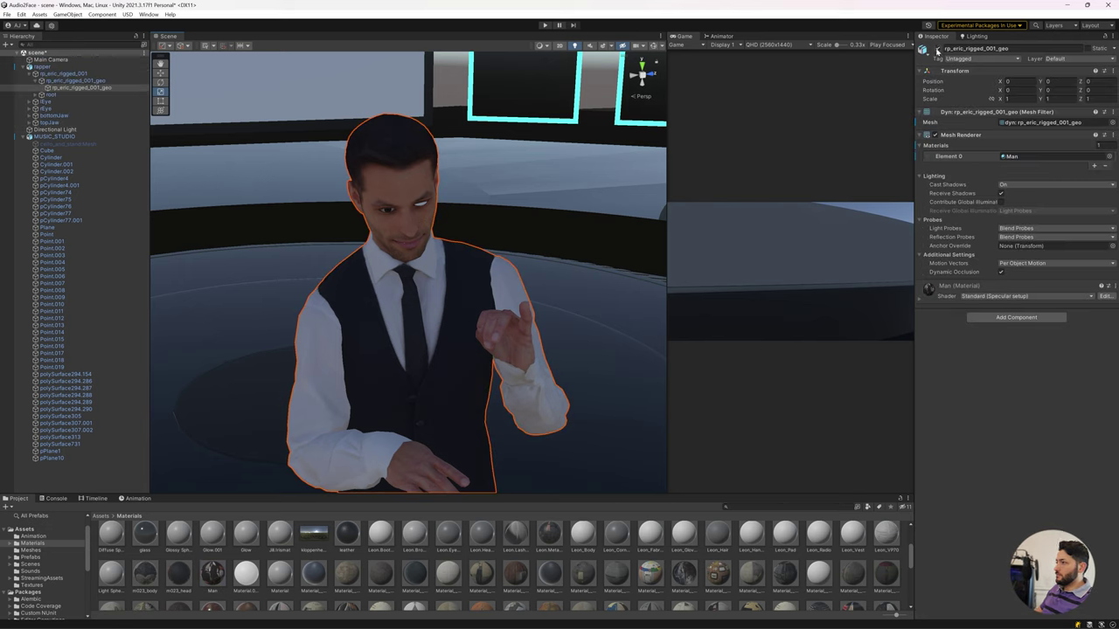
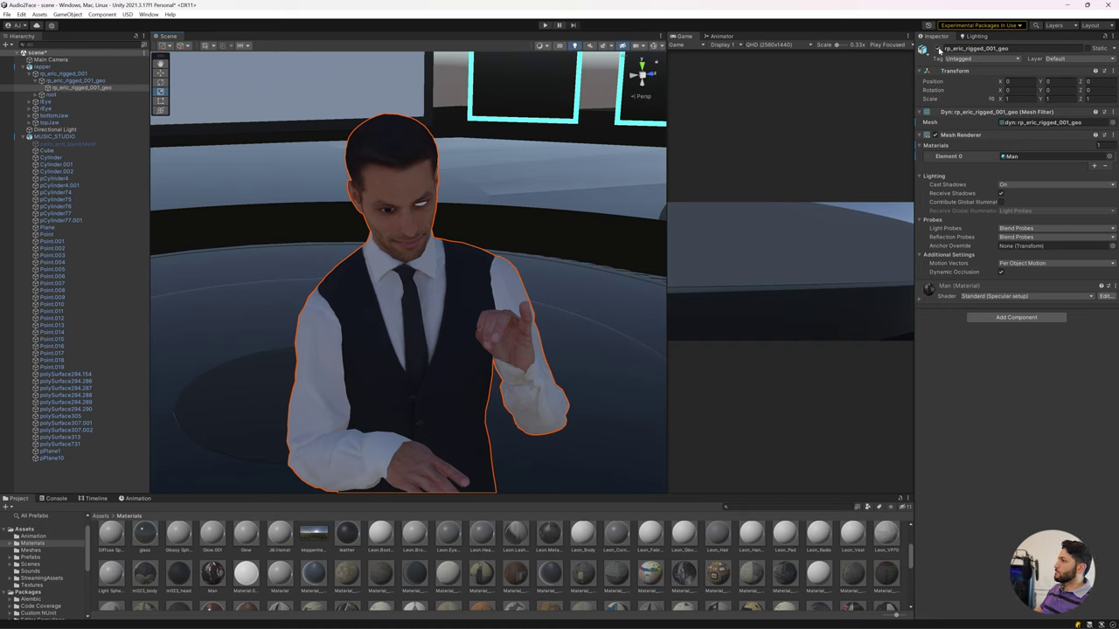
# Expand the lEye, rEye, bottomJaw and topJaw groups to reveal their nested meshes.
pyautogui.click(35, 103)
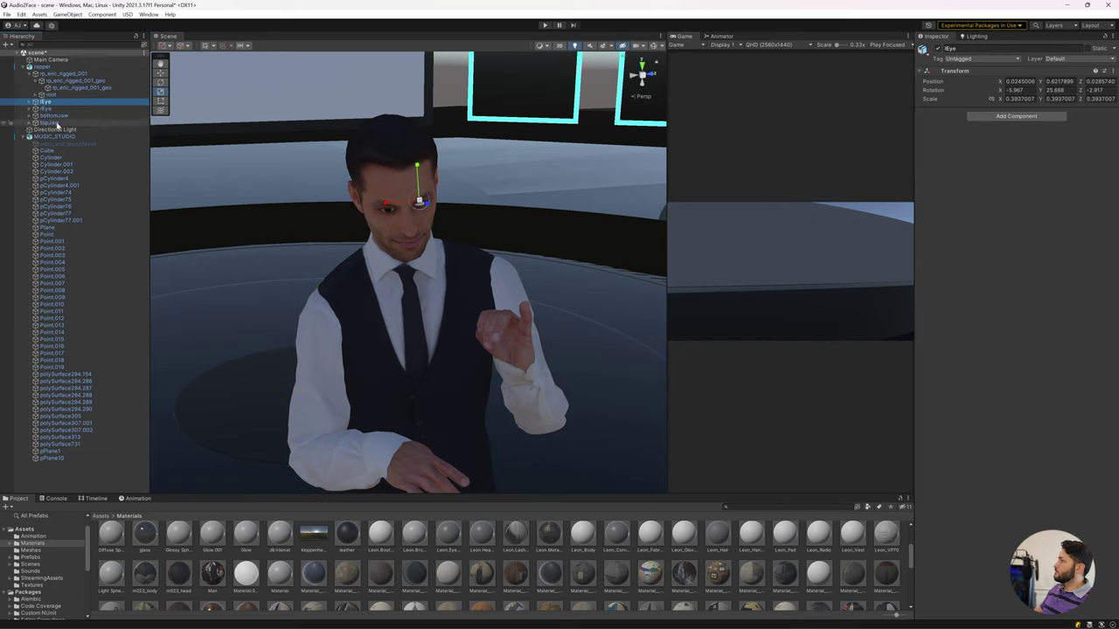
pyautogui.keyDown('shift'); pyautogui.click(56, 123); pyautogui.keyUp('shift')
pyautogui.hotkey('ctrl', 'z')
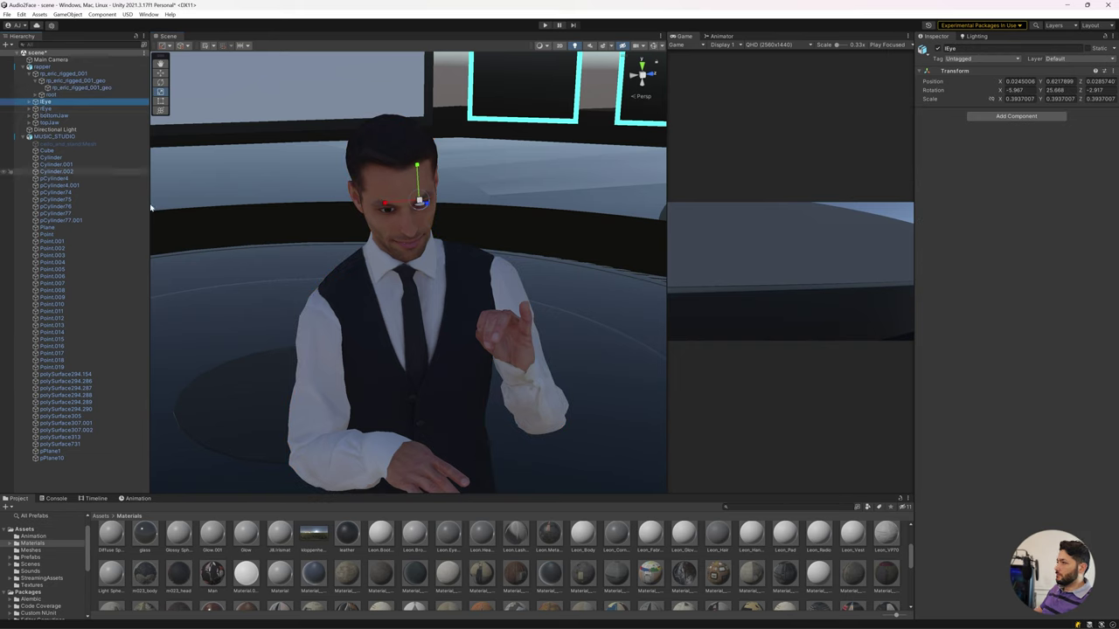
pyautogui.click(30, 102)
pyautogui.click(30, 115)
pyautogui.click(30, 130)
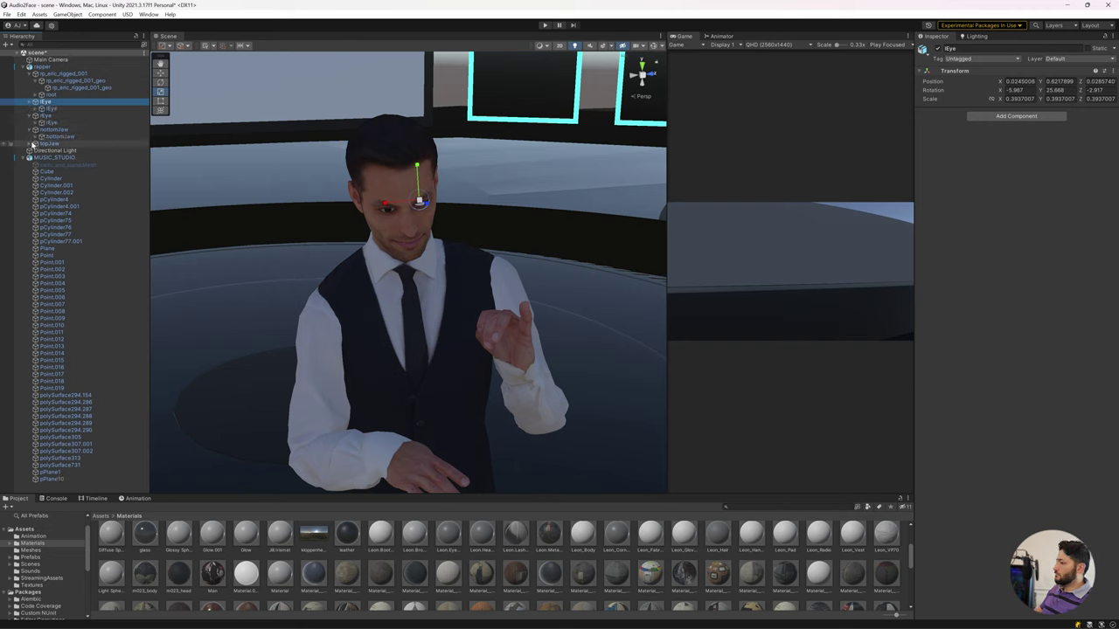
pyautogui.click(30, 144)
pyautogui.click(58, 151)
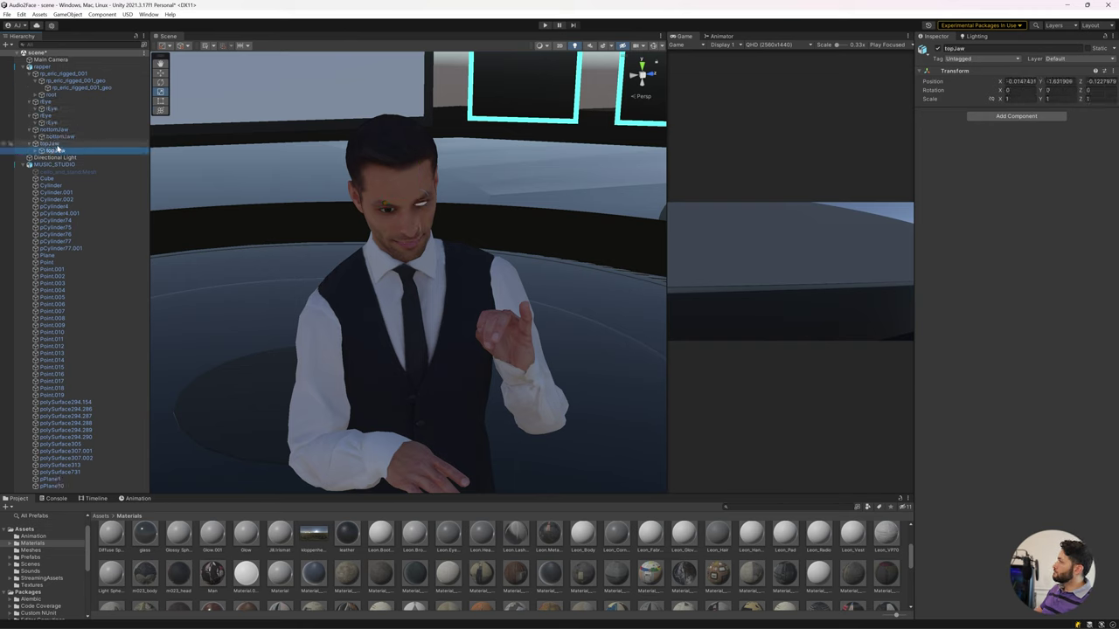
pyautogui.click(36, 150)
pyautogui.click(36, 137)
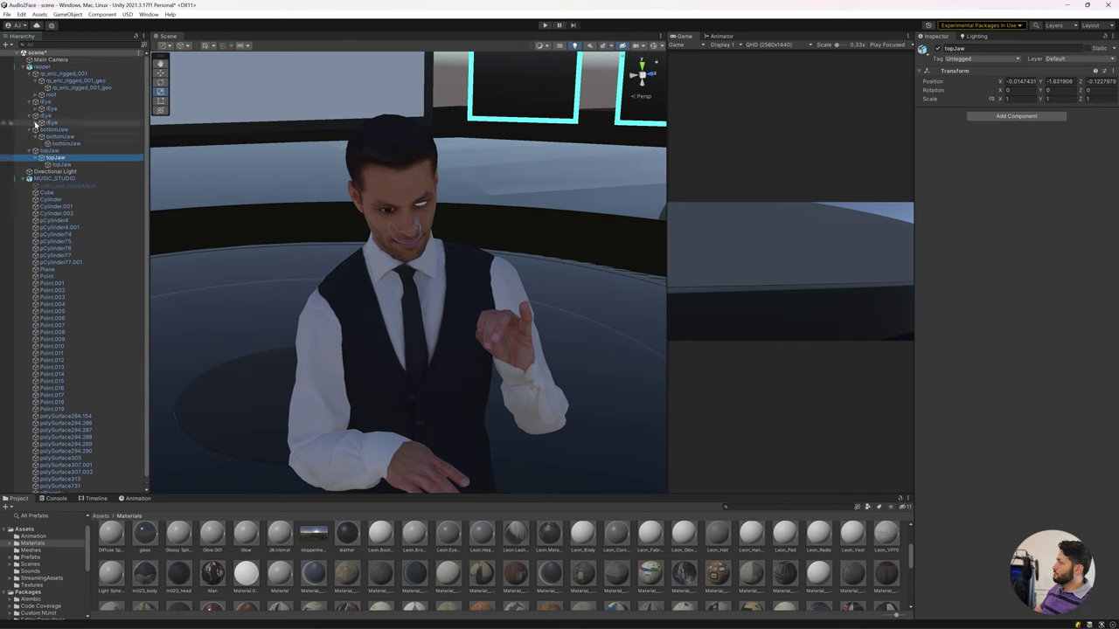
pyautogui.click(36, 123)
pyautogui.click(36, 109)
# Select the nested eye and bottomJaw meshes and assign them the Man material.
pyautogui.click(55, 116)
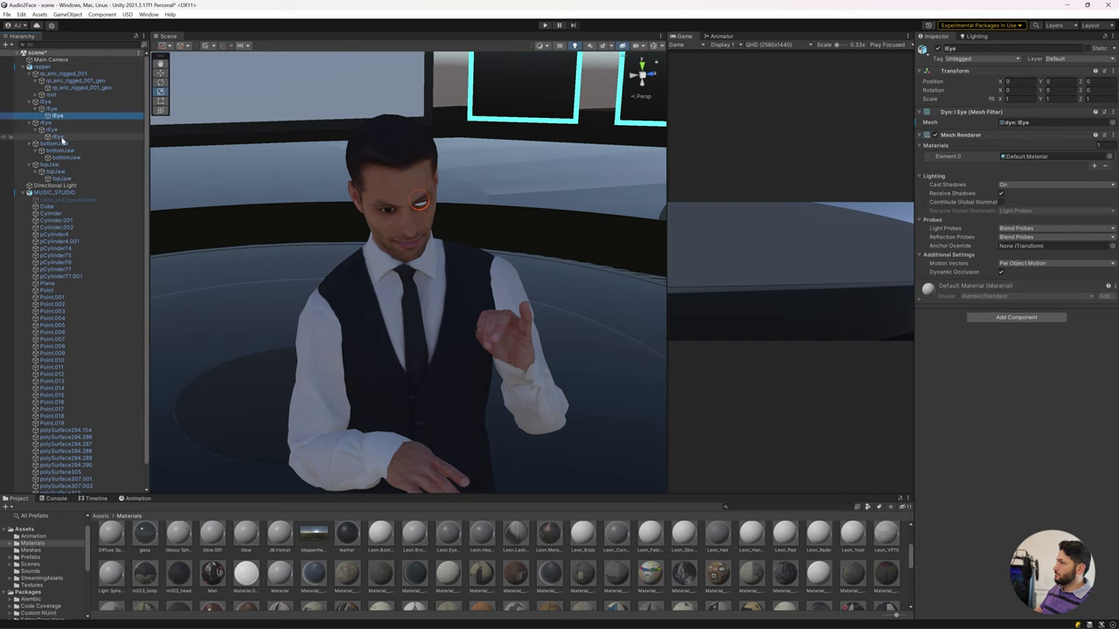
pyautogui.keyDown('ctrl'); pyautogui.click(58, 136); pyautogui.keyUp('ctrl')
pyautogui.keyDown('ctrl'); pyautogui.click(61, 159); pyautogui.keyUp('ctrl')
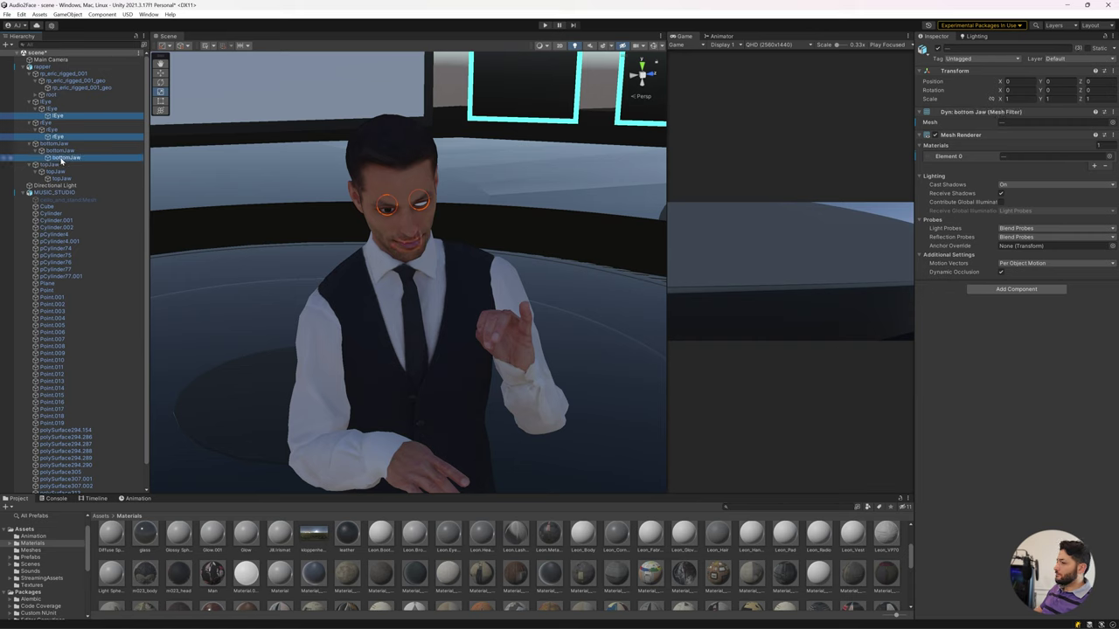
pyautogui.moveTo(213, 573); pyautogui.dragTo(1015, 157)
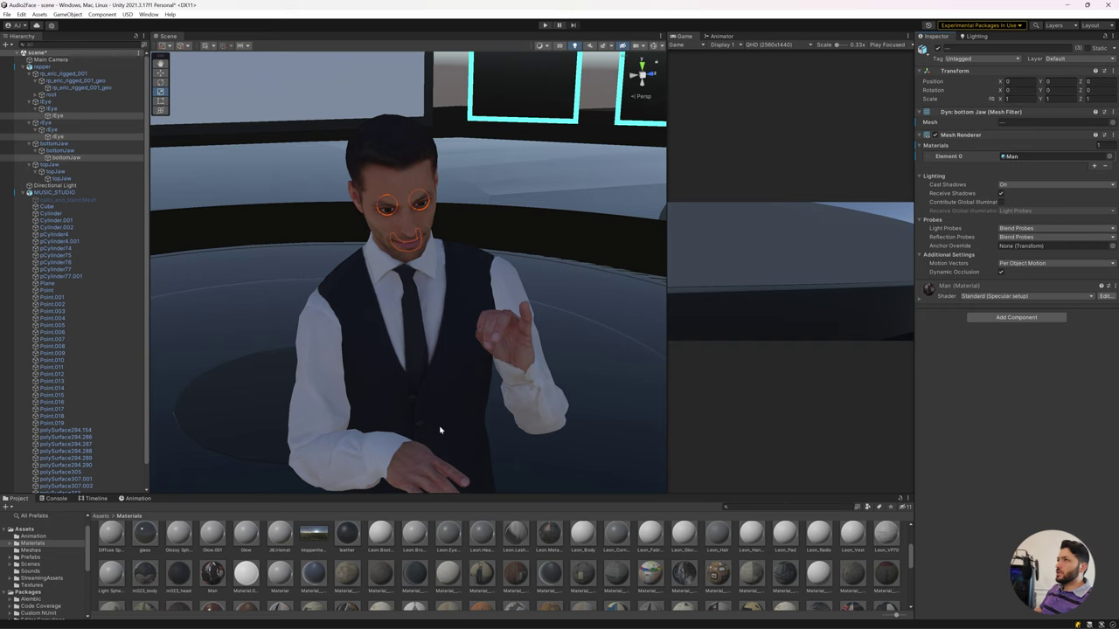
pyautogui.moveTo(410, 397); pyautogui.dragTo(410, 389, button='middle')
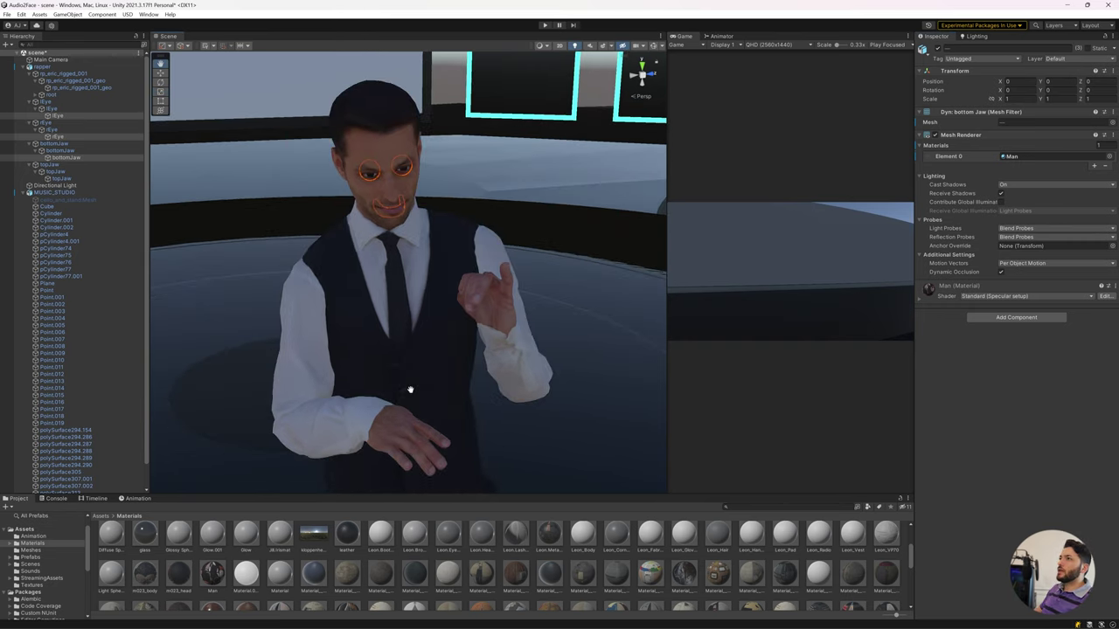
# With the Timeline panel shown, create an empty object named 'timeline'.
pyautogui.click(97, 498)
pyautogui.click(6, 44)
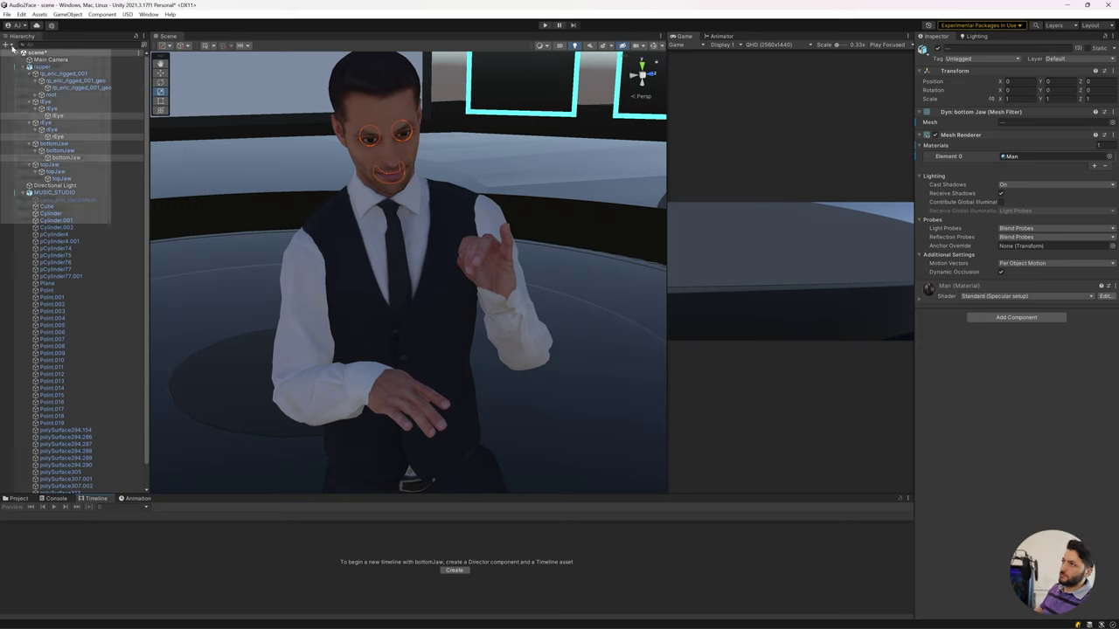
pyautogui.click(21, 54)
pyautogui.write('timeline')
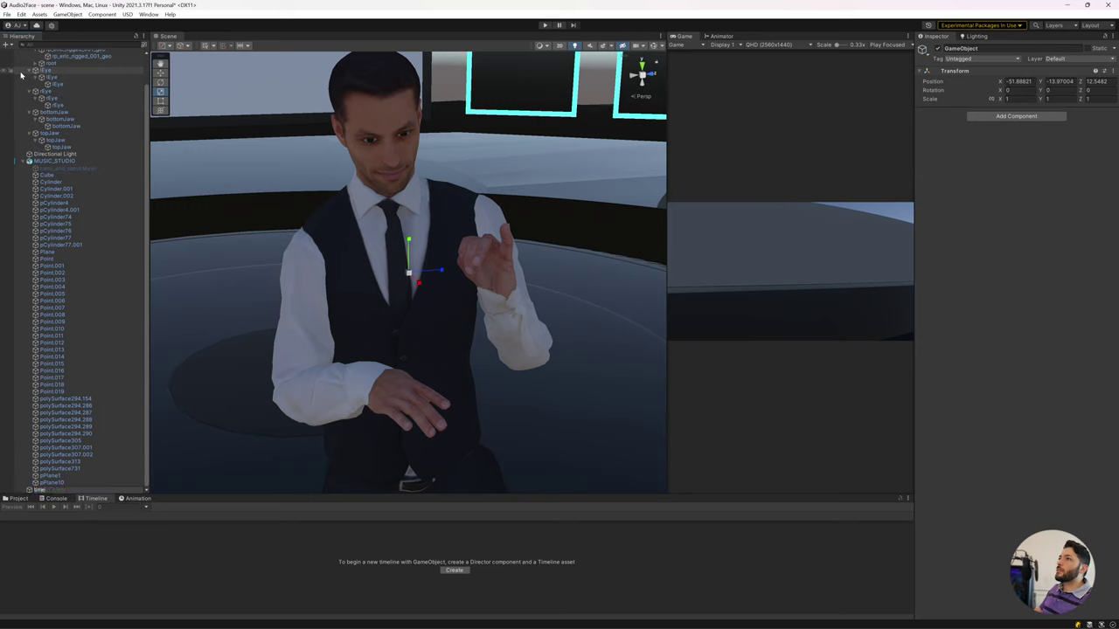
pyautogui.press('Return')
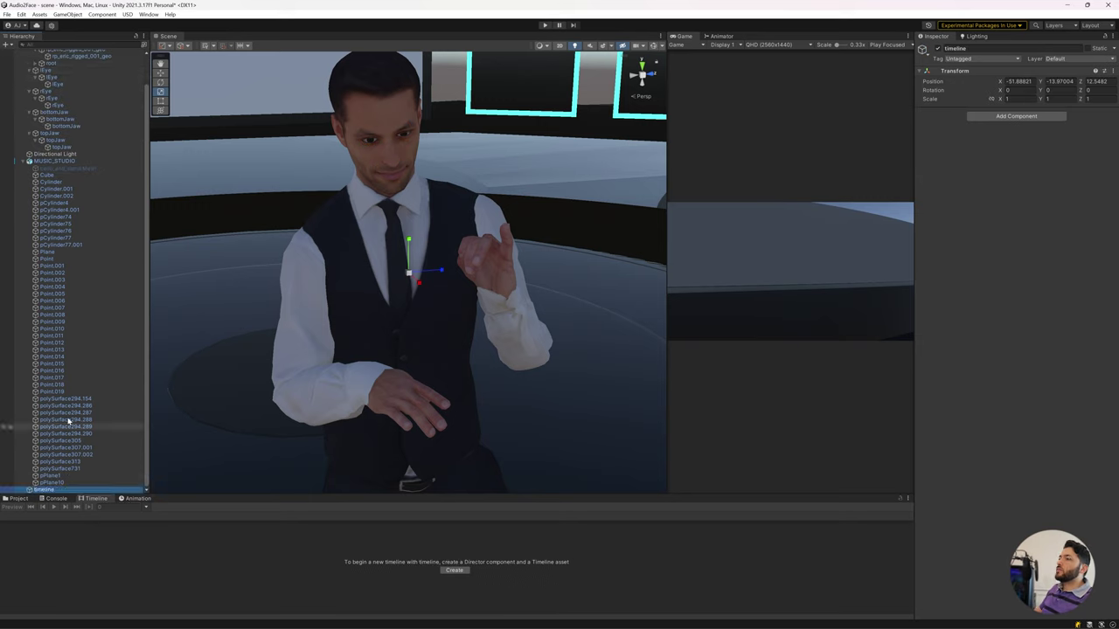
# Parent the rapper and Main Camera under the timeline object.
pyautogui.scroll(2, 60, 135)
pyautogui.click(24, 192)
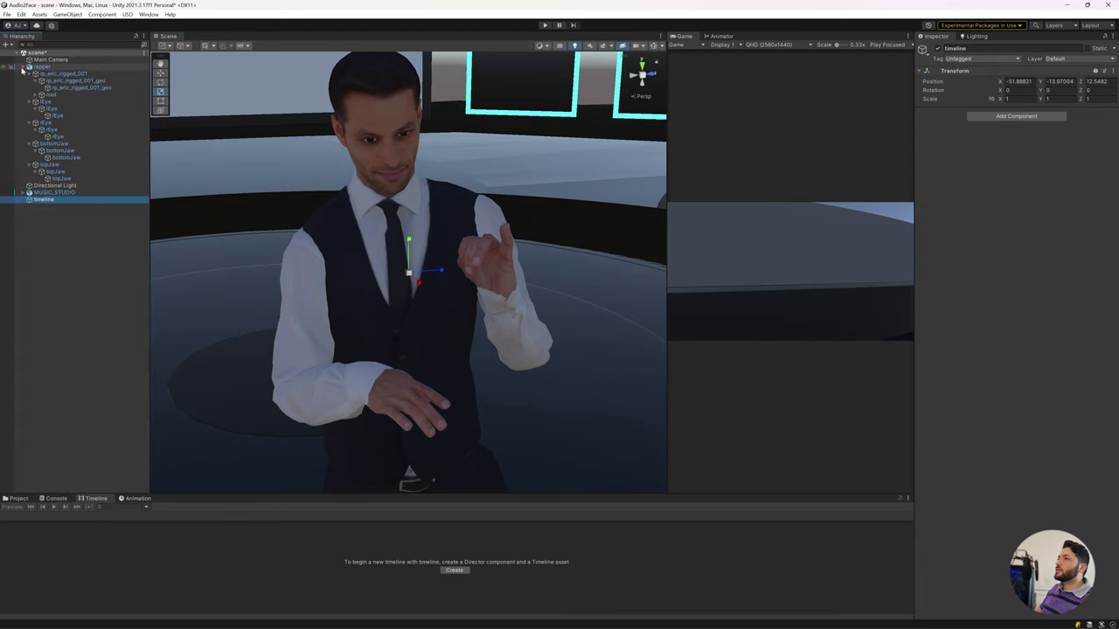
pyautogui.click(23, 67)
pyautogui.click(42, 67)
pyautogui.keyDown('ctrl'); pyautogui.click(54, 59); pyautogui.keyUp('ctrl')
pyautogui.moveTo(55, 60)
pyautogui.mouseDown()
pyautogui.moveTo(53, 101)
pyautogui.moveTo(48, 56)
pyautogui.mouseUp()
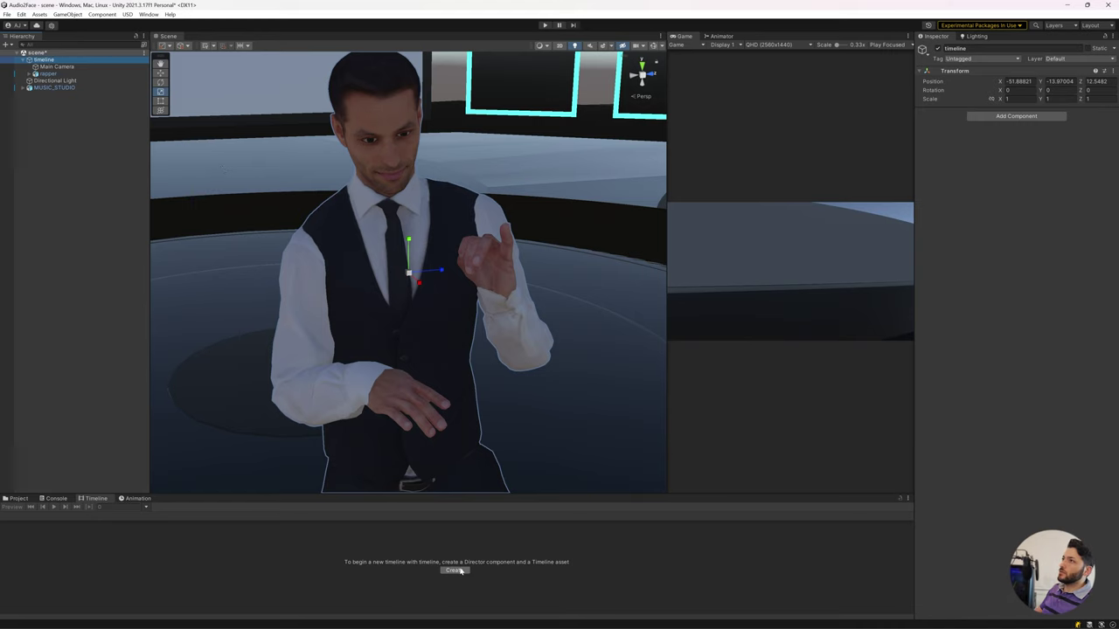
pyautogui.doubleClick(54, 80)
pyautogui.click(6, 44)
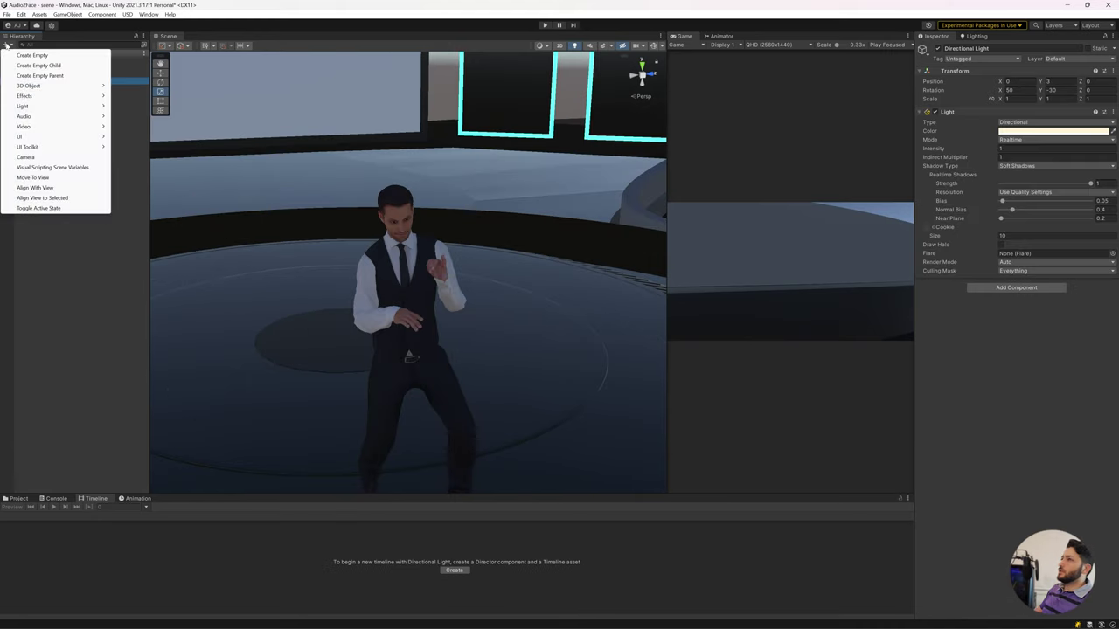
# Create an empty Lights group and add a Point Light inside it.
pyautogui.click(14, 55)
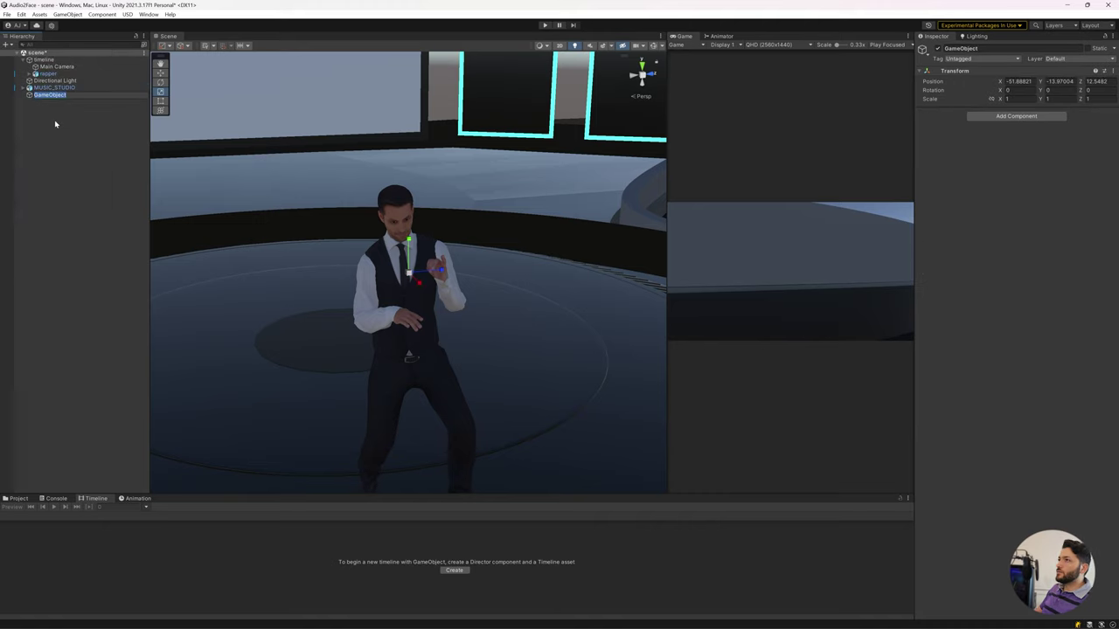
pyautogui.write('Light')
pyautogui.write('s')
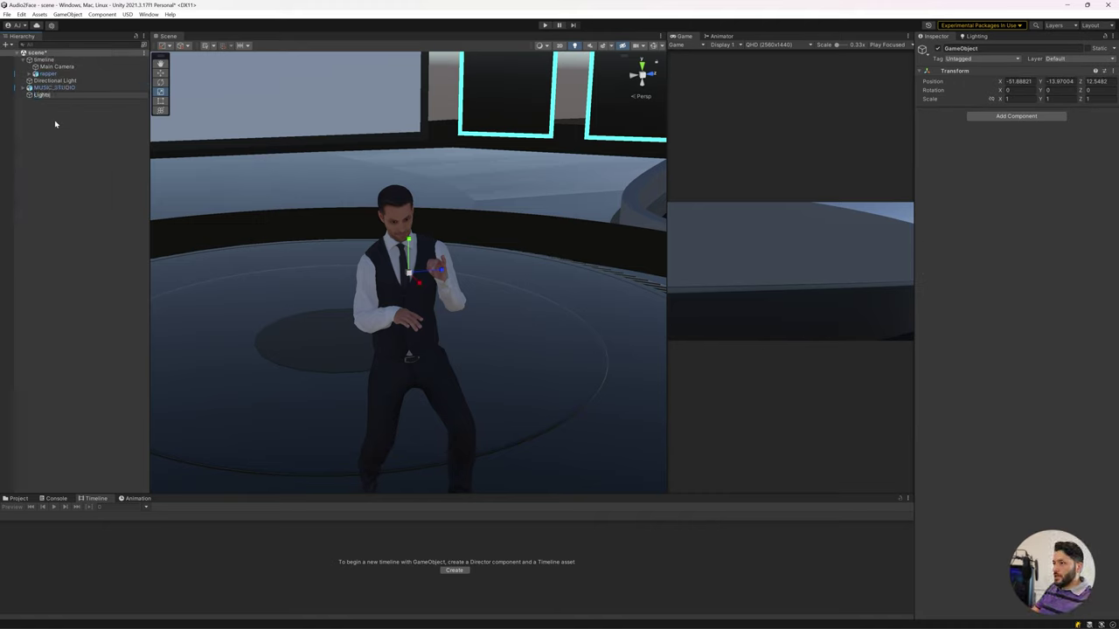
pyautogui.press('Return')
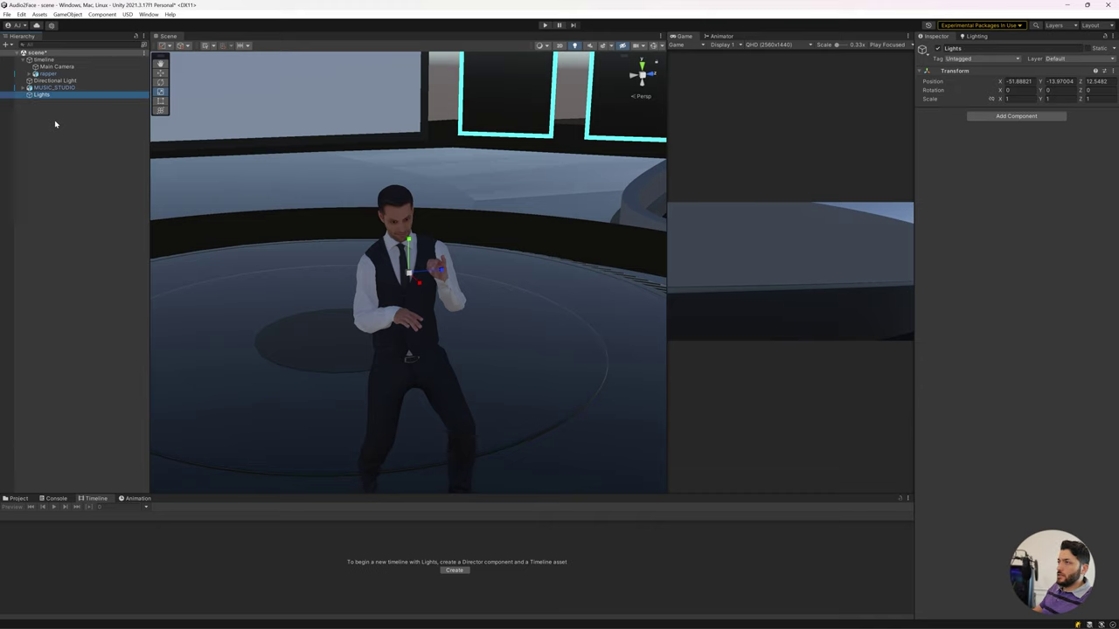
pyautogui.rightClick(50, 95)
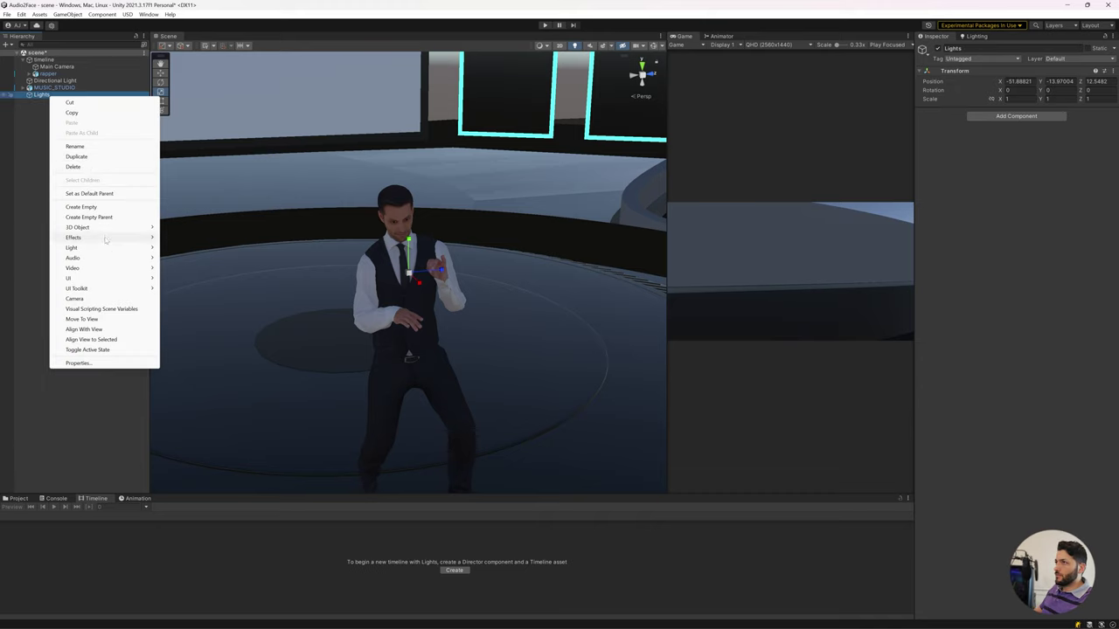
pyautogui.moveTo(131, 248)
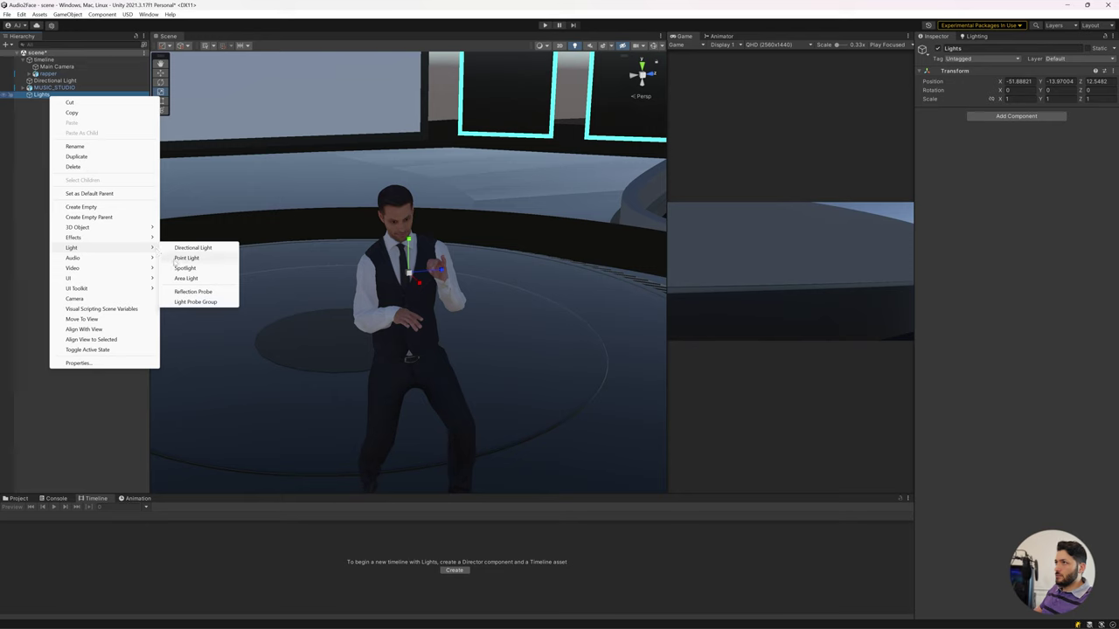
pyautogui.click(187, 257)
pyautogui.press('f')
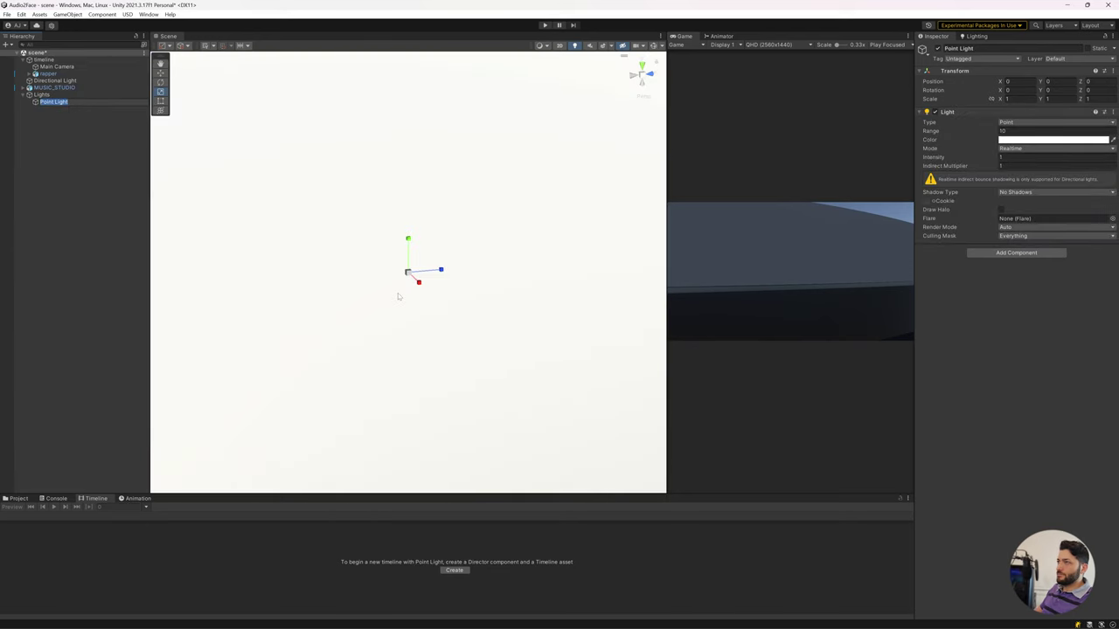
# Move the Point Light to the singer's left with scene lighting and its range gizmo shown.
pyautogui.scroll(5, 398, 297)
pyautogui.scroll(3, 398, 297)
pyautogui.scroll(-2, 397, 298)
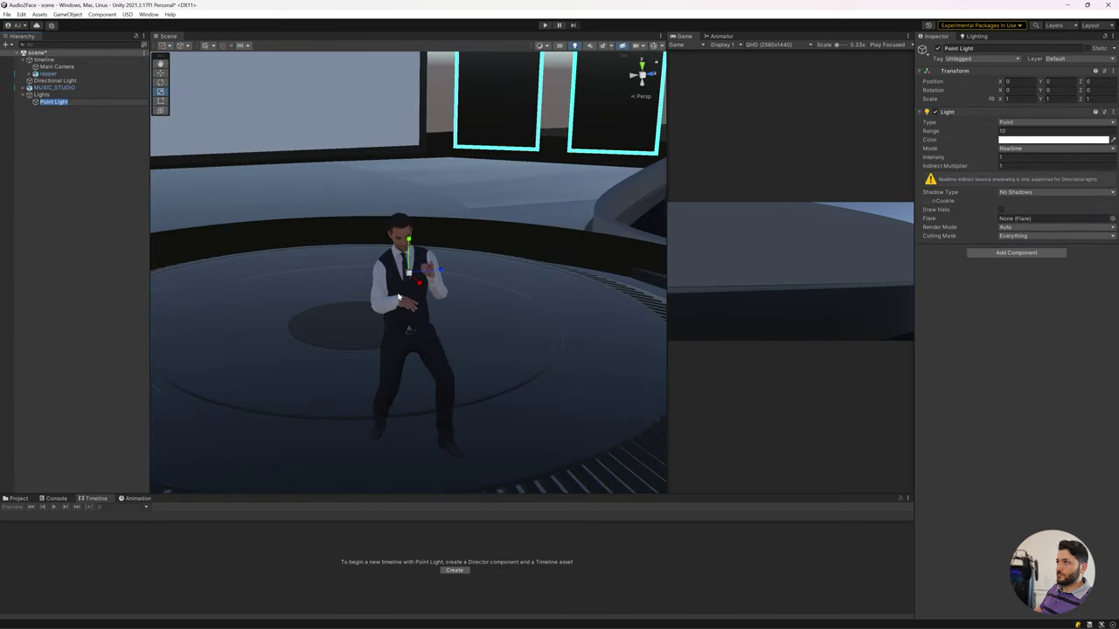
pyautogui.click(160, 74)
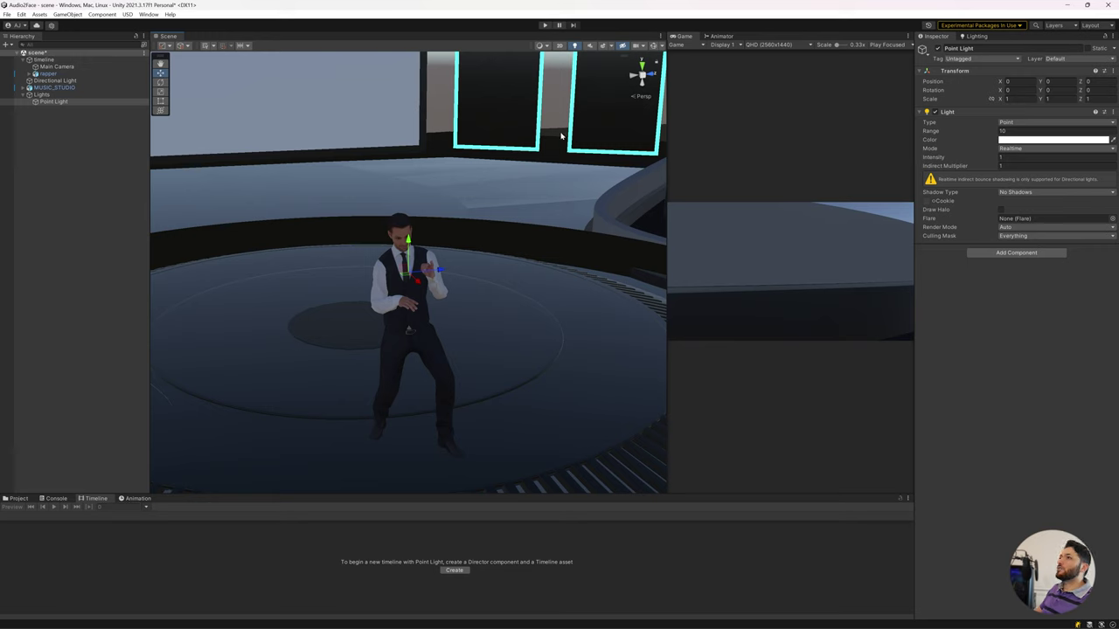
pyautogui.click(652, 46)
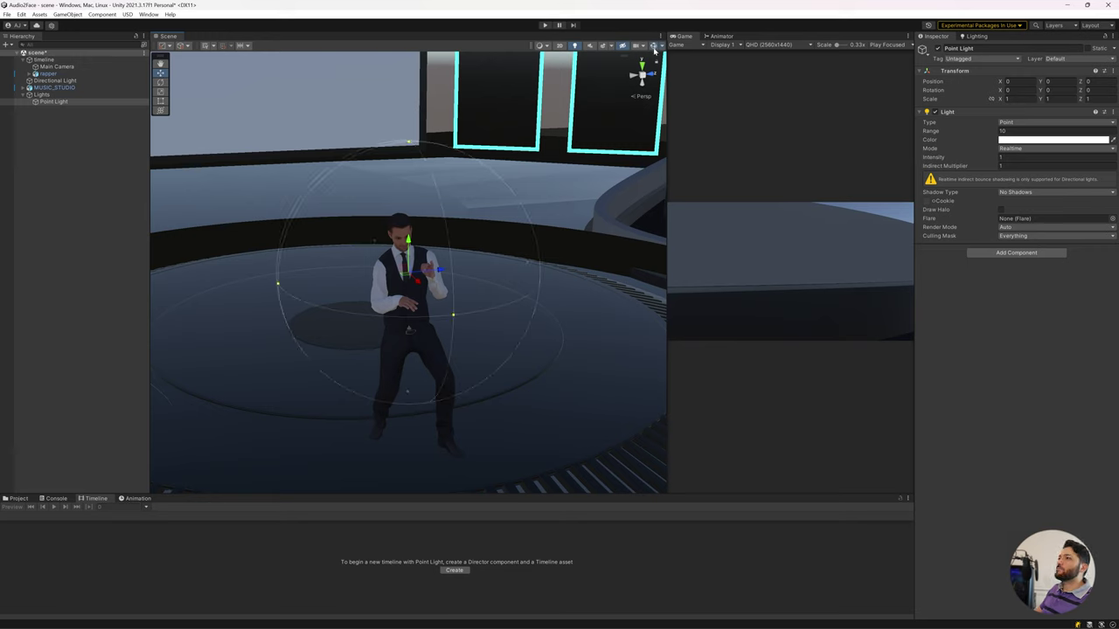
pyautogui.click(603, 46)
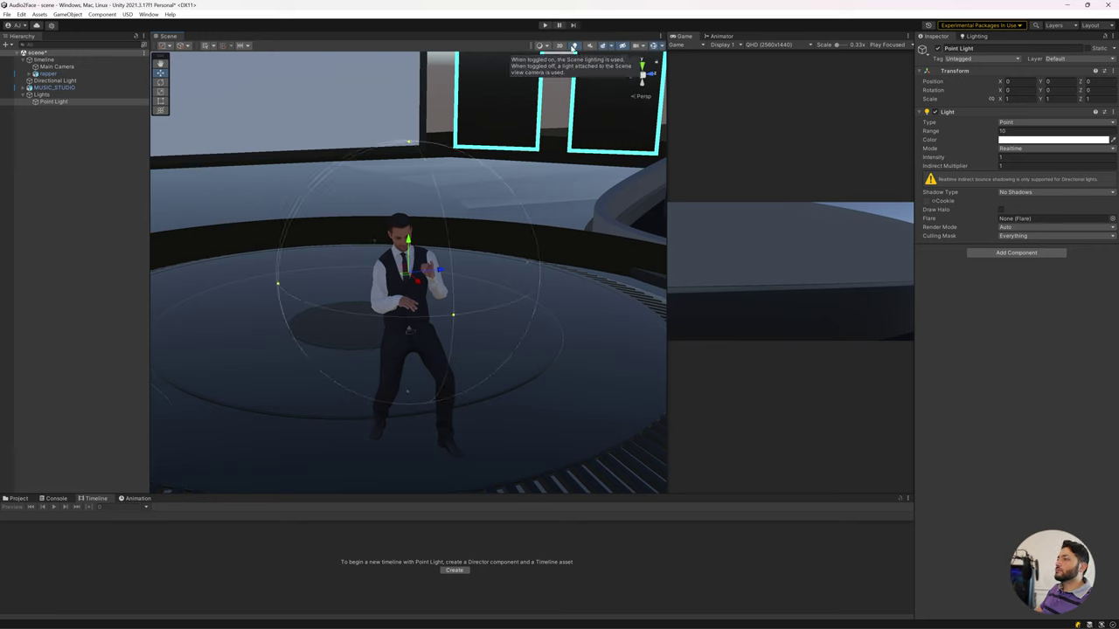
pyautogui.moveTo(431, 273)
pyautogui.mouseDown()
pyautogui.moveTo(228, 256)
pyautogui.moveTo(226, 219)
pyautogui.mouseUp()
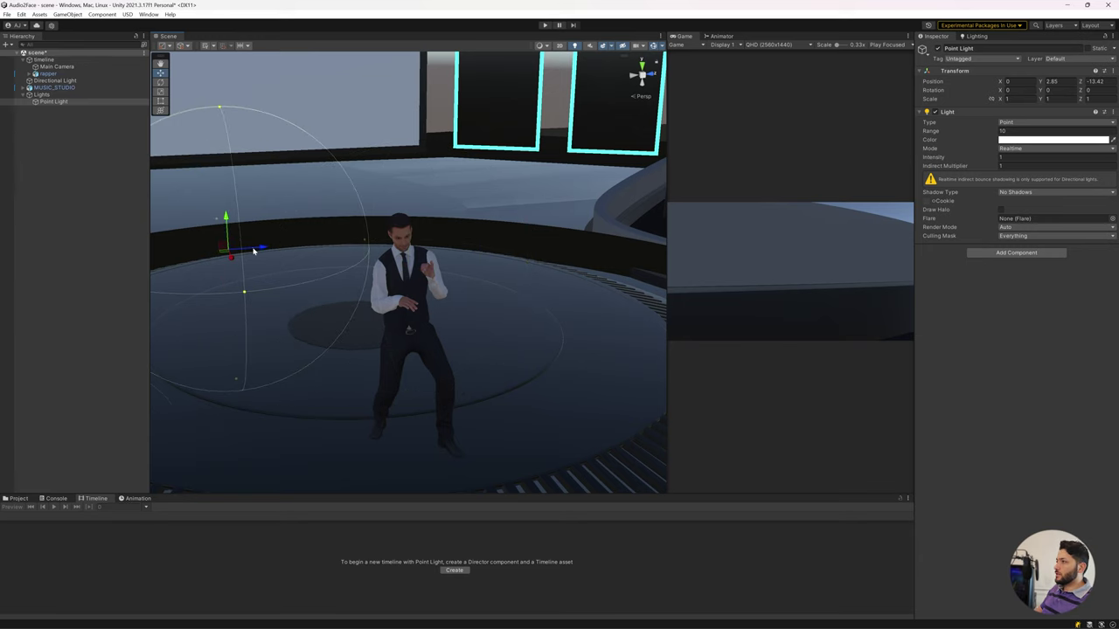
# Keep it a point light, raise intensity to 2.06 with range 29.98, and push it back along Z.
pyautogui.click(1012, 122)
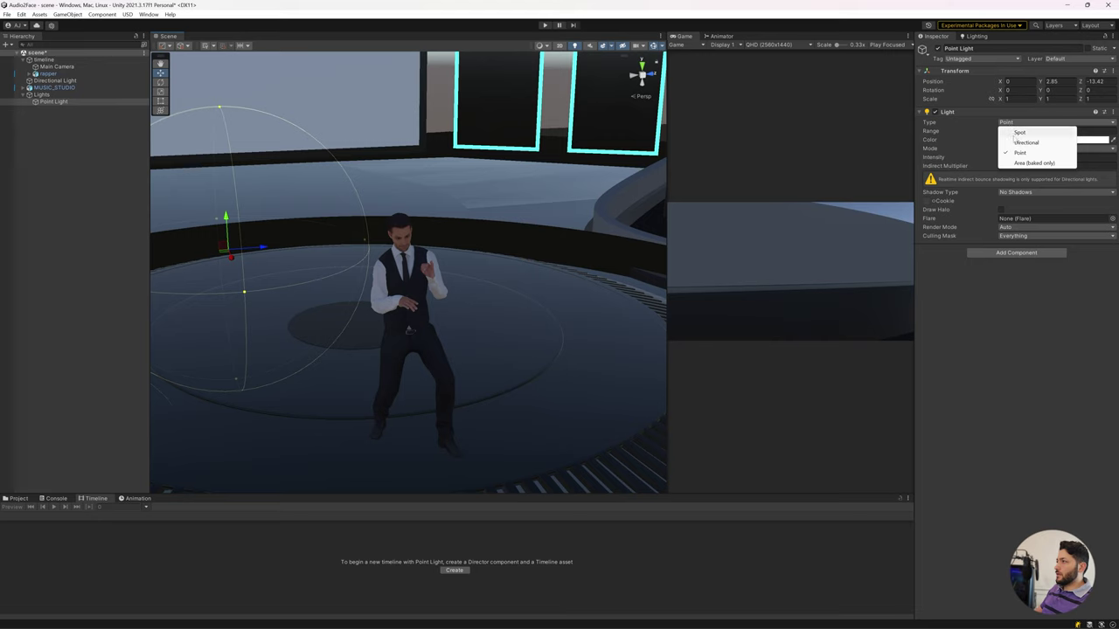
pyautogui.click(934, 150)
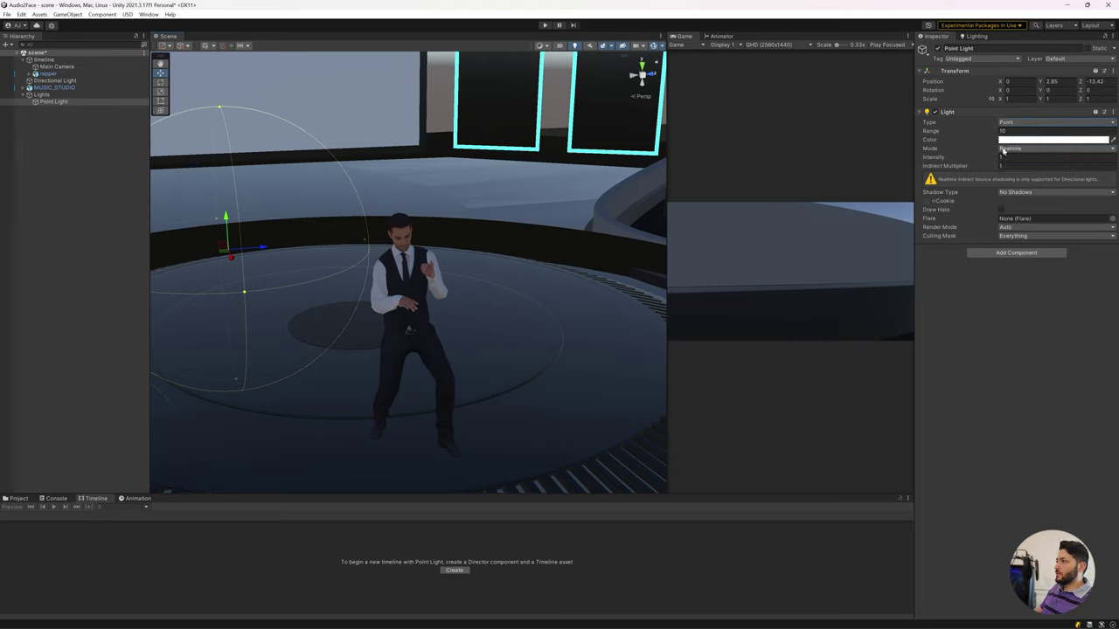
pyautogui.moveTo(939, 159)
pyautogui.mouseDown()
pyautogui.moveTo(954, 159)
pyautogui.moveTo(508, 77)
pyautogui.moveTo(109, 157)
pyautogui.mouseUp()
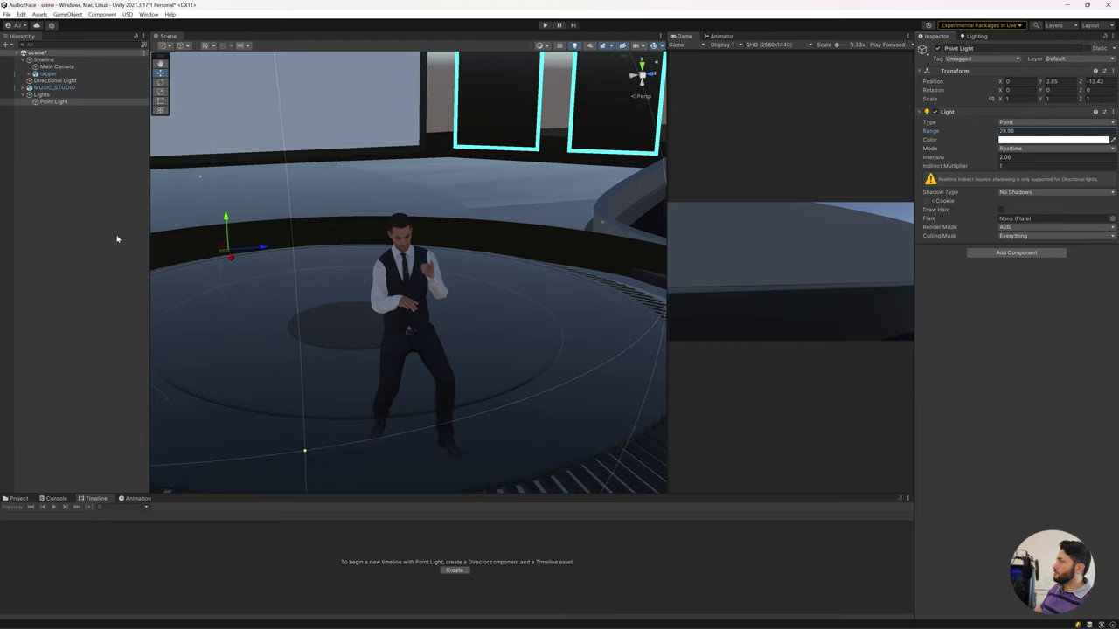
pyautogui.click(268, 251)
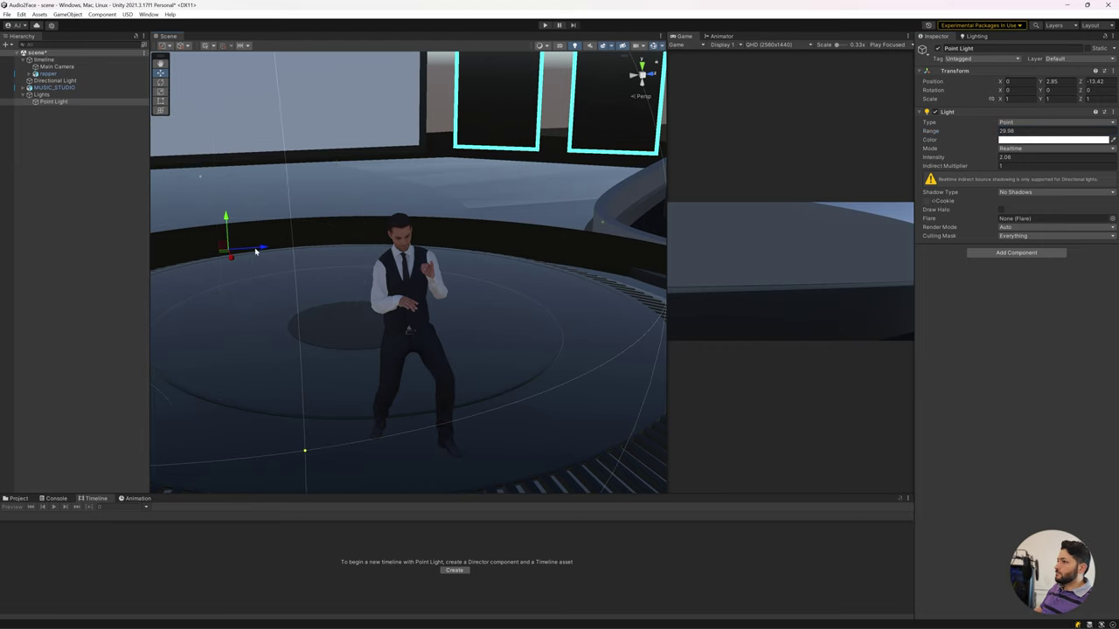
pyautogui.moveTo(256, 252)
pyautogui.mouseDown()
pyautogui.moveTo(223, 253)
pyautogui.moveTo(216, 162)
pyautogui.mouseUp()
pyautogui.scroll(-3, 307, 285)
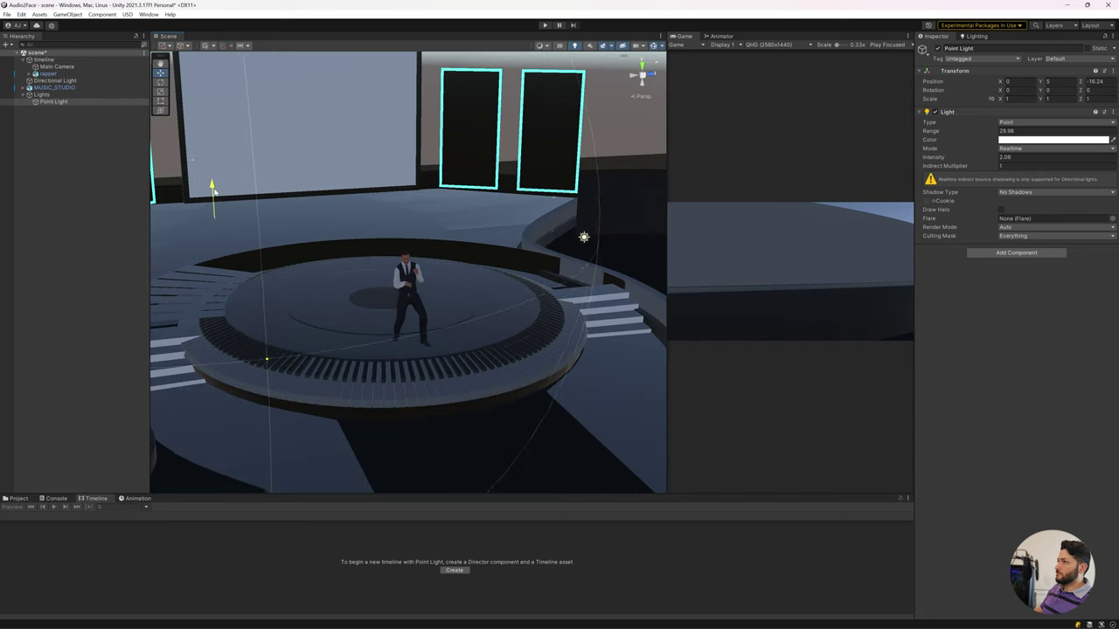
# Give the Point Light soft shadows and move a first duplicate forward along Z.
pyautogui.click(1016, 192)
pyautogui.click(1022, 224)
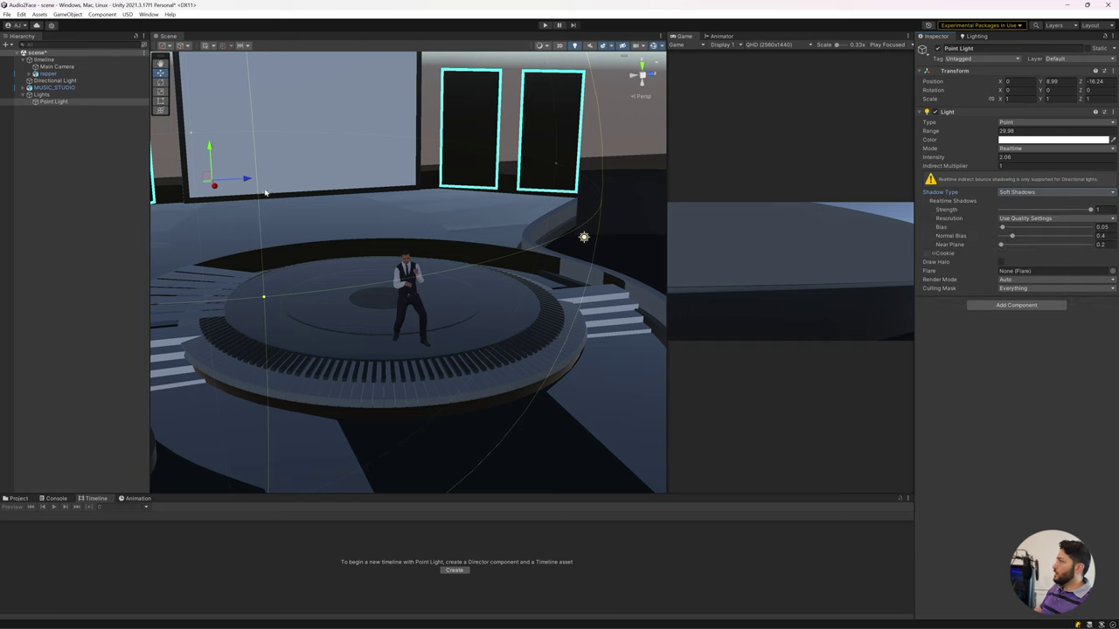
pyautogui.moveTo(287, 185); pyautogui.dragTo(302, 181, button='middle')
pyautogui.hotkey('ctrl', 'd')
pyautogui.moveTo(262, 177); pyautogui.dragTo(664, 166)
pyautogui.moveTo(369, 220)
pyautogui.mouseDown(button='right')
pyautogui.moveTo(415, 269)
pyautogui.moveTo(586, 152)
pyautogui.mouseUp(button='right')
# Make two more copies and move them along X and Z around the stage.
pyautogui.hotkey('ctrl', 'd')
pyautogui.moveTo(354, 92); pyautogui.dragTo(192, 188)
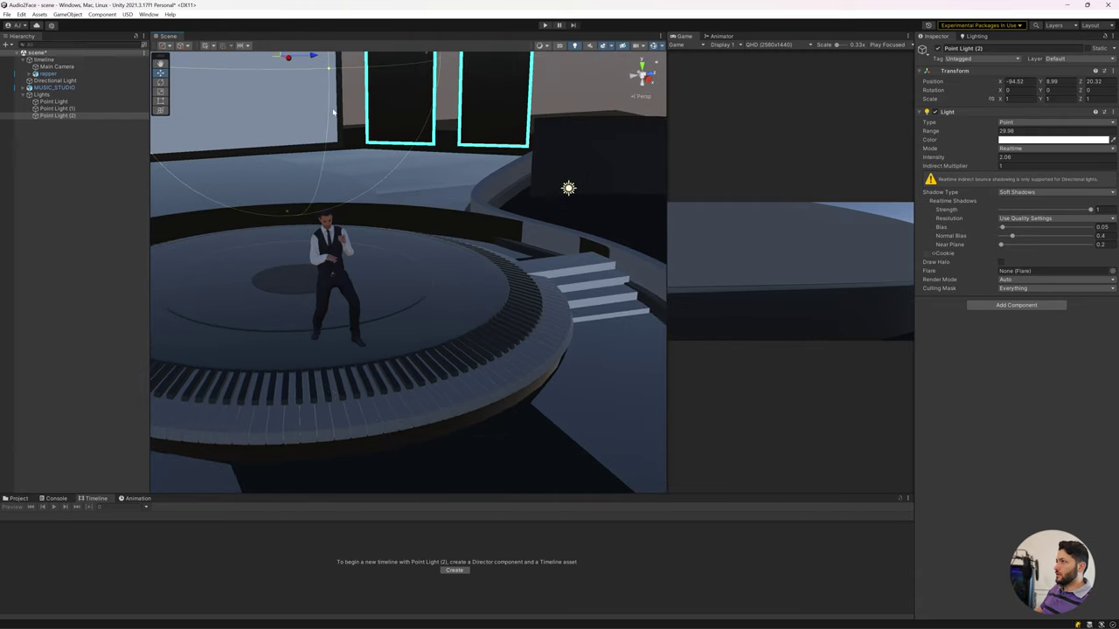
pyautogui.press('f')
pyautogui.hotkey('ctrl', 'd')
pyautogui.moveTo(472, 164)
pyautogui.mouseDown()
pyautogui.moveTo(428, 177)
pyautogui.moveTo(662, 516)
pyautogui.mouseUp()
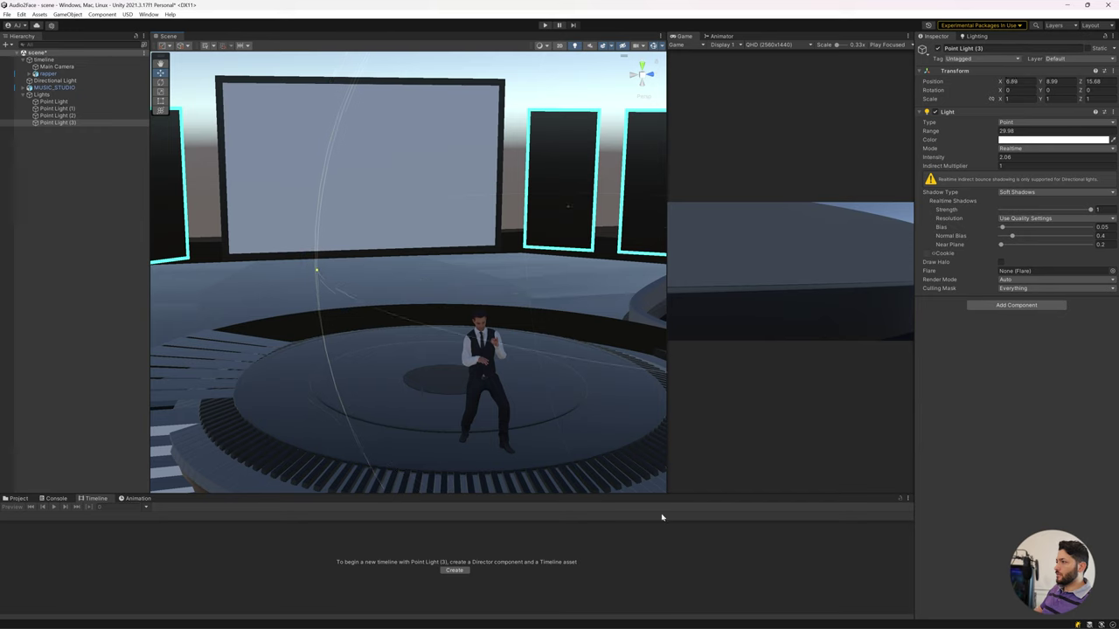
pyautogui.moveTo(411, 213); pyautogui.dragTo(411, 229, button='right')
pyautogui.press('f')
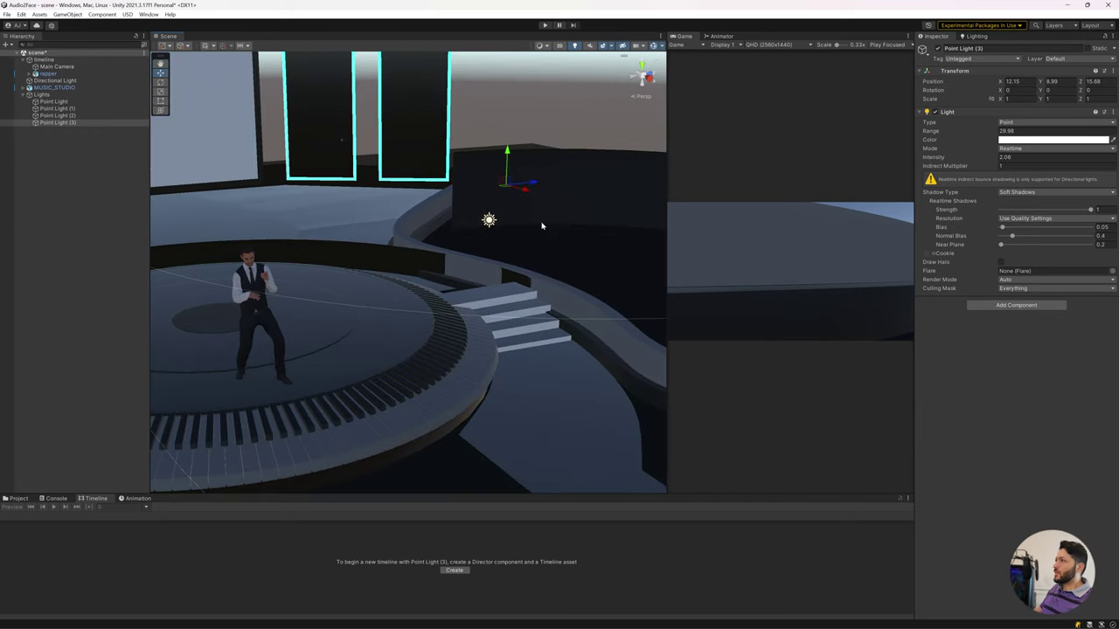
pyautogui.moveTo(544, 224); pyautogui.dragTo(497, 211, button='right')
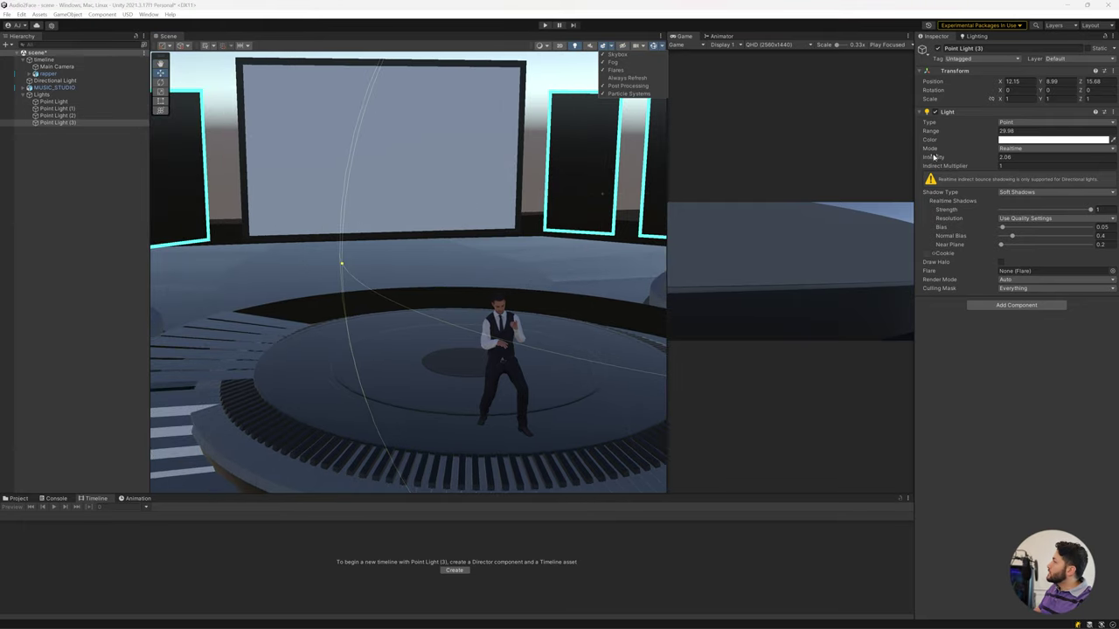
# Set Point Light (3) intensity to 1.2 and the other three lights to 1.
pyautogui.moveTo(937, 160); pyautogui.dragTo(931, 163)
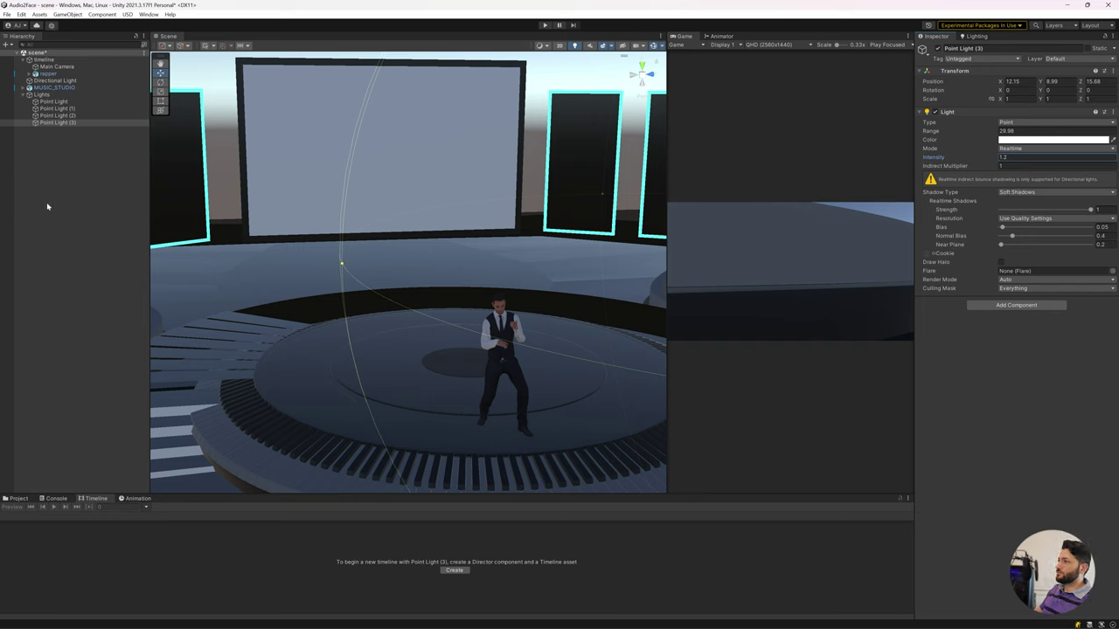
pyautogui.click(52, 102)
pyautogui.keyDown('shift'); pyautogui.click(56, 116); pyautogui.keyUp('shift')
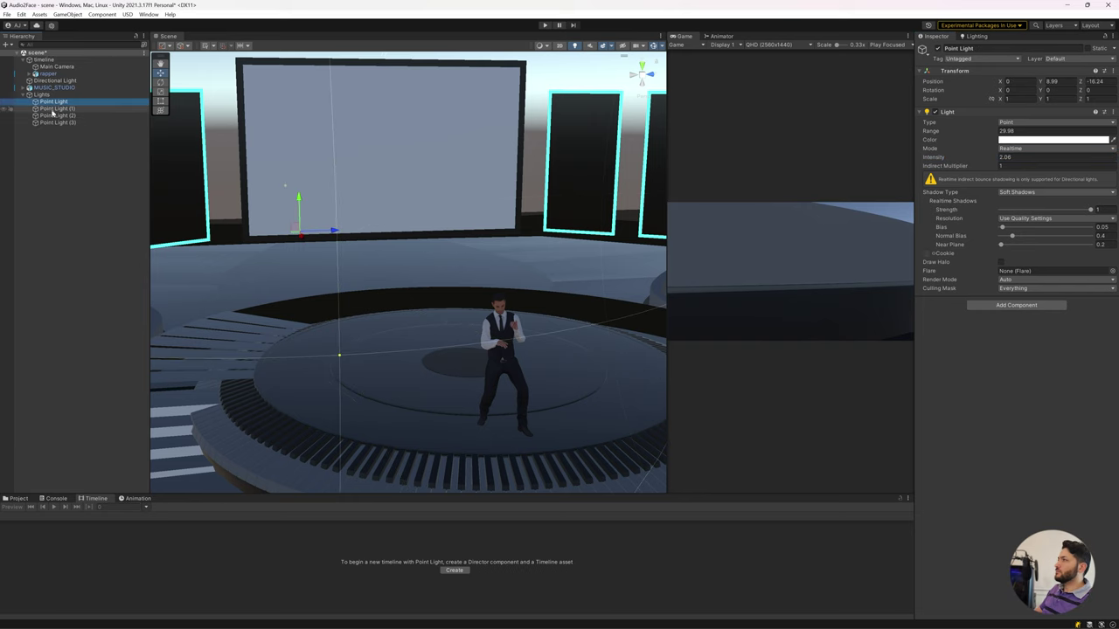
pyautogui.click(1009, 158)
pyautogui.write('1.2')
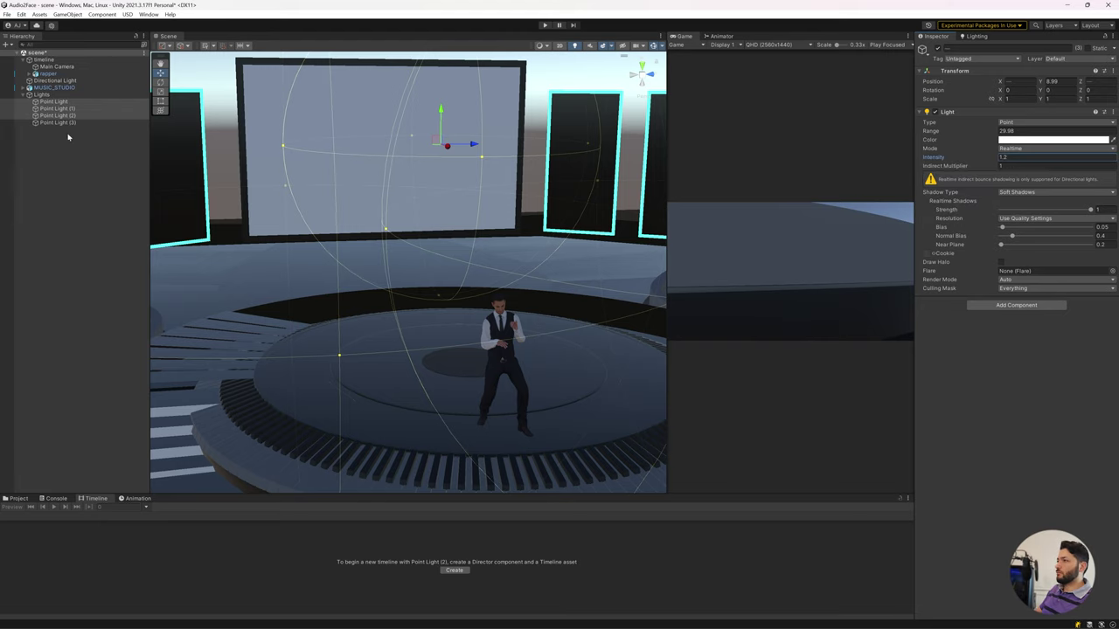
pyautogui.click(82, 180)
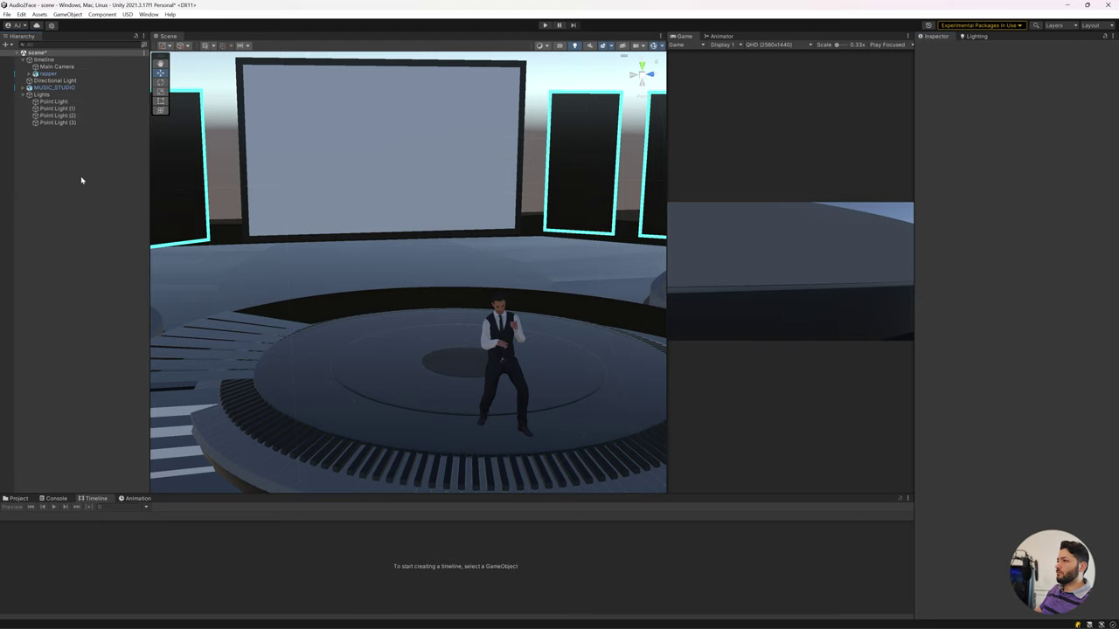
pyautogui.scroll(-2, 369, 278)
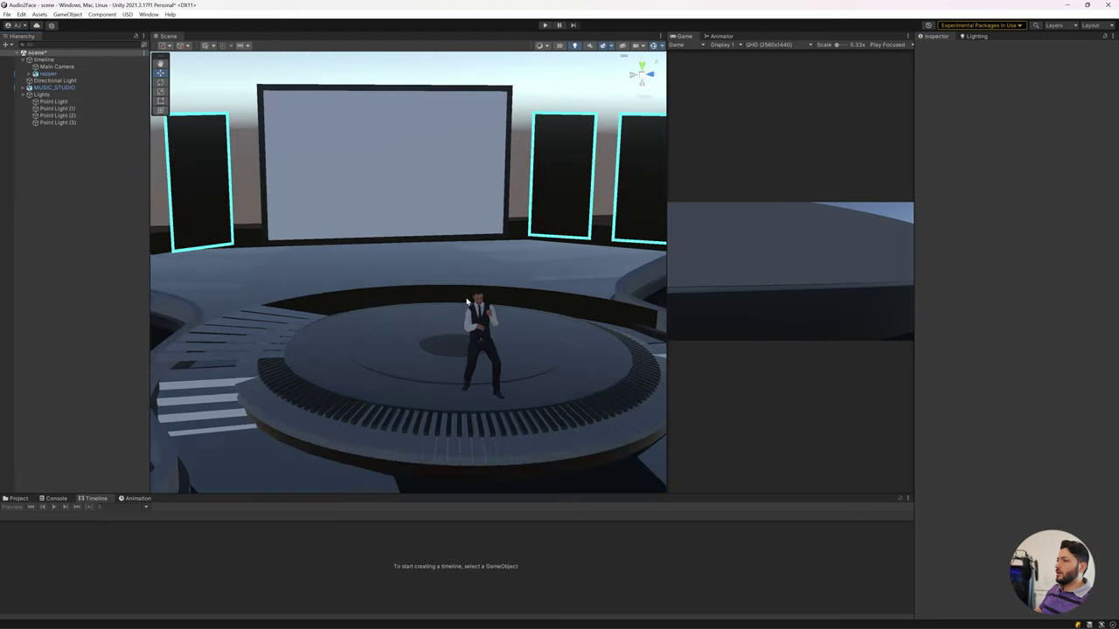
pyautogui.scroll(2, 454, 288)
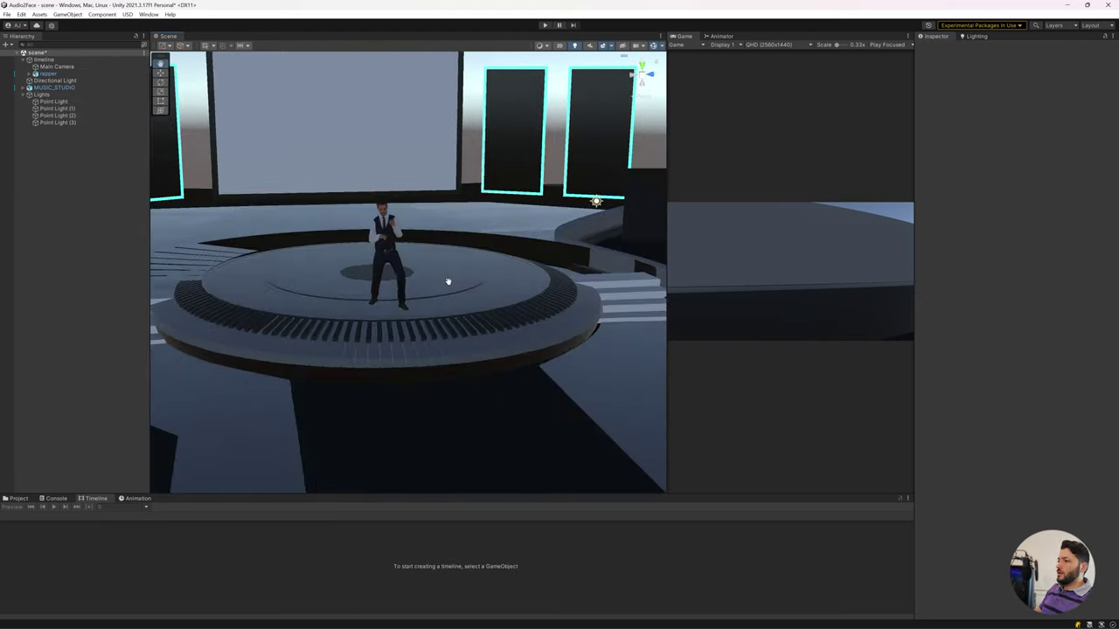
pyautogui.scroll(2, 452, 285)
pyautogui.scroll(2, 429, 285)
pyautogui.scroll(2, 426, 282)
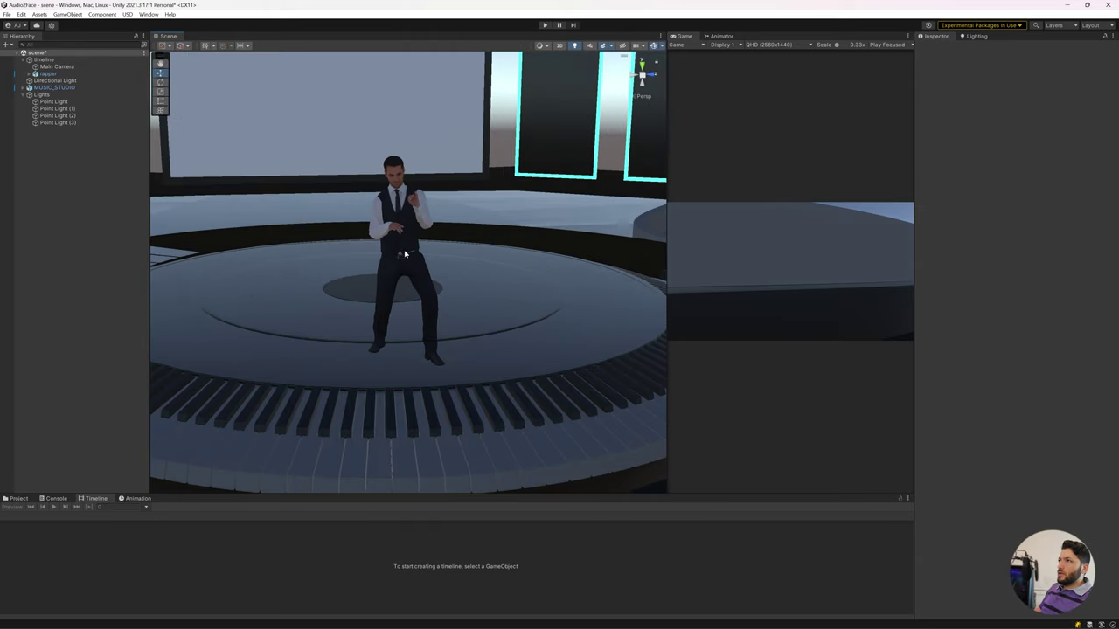
pyautogui.scroll(2, 405, 253)
# Create a Playable Director on the timeline object using Assets/Animation/timeline2.playable.
pyautogui.click(42, 59)
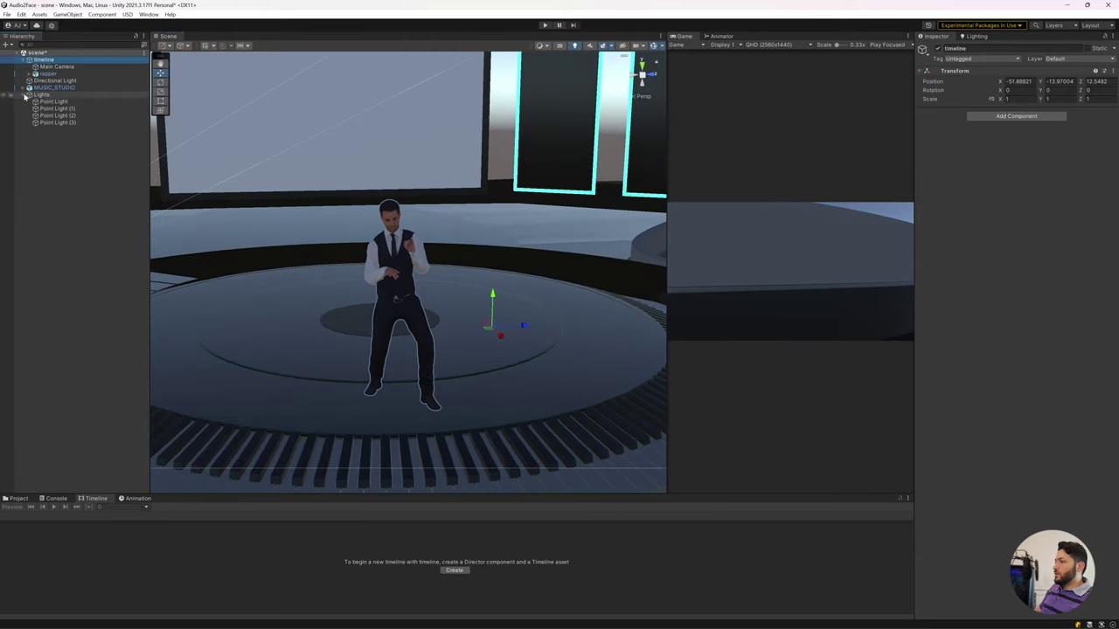
pyautogui.click(24, 94)
pyautogui.click(455, 570)
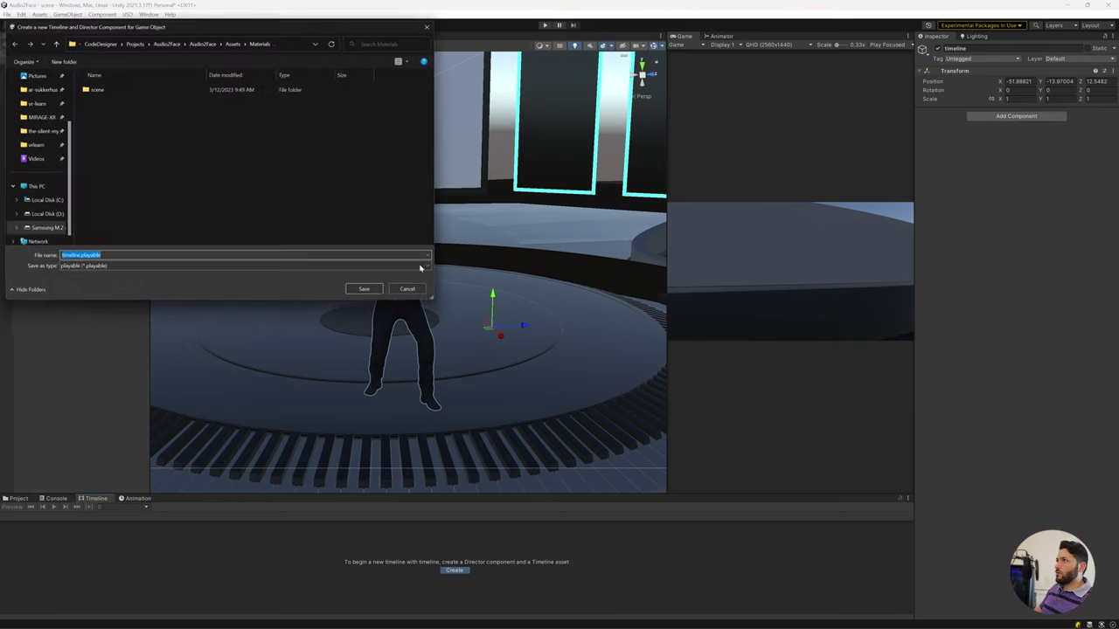
pyautogui.click(233, 43)
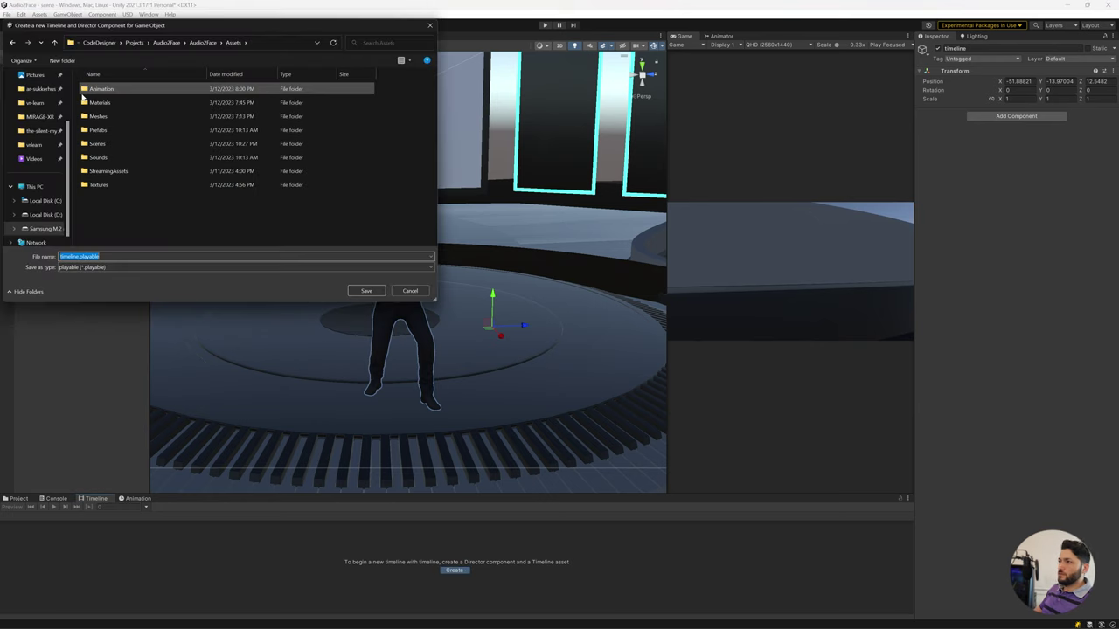
pyautogui.doubleClick(98, 88)
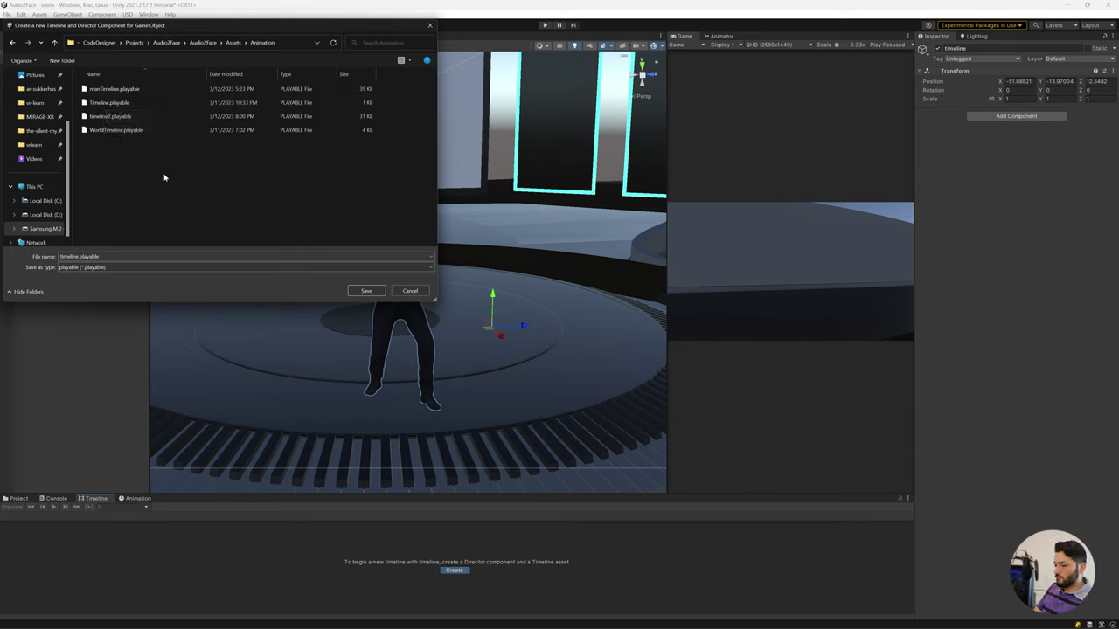
pyautogui.click(104, 118)
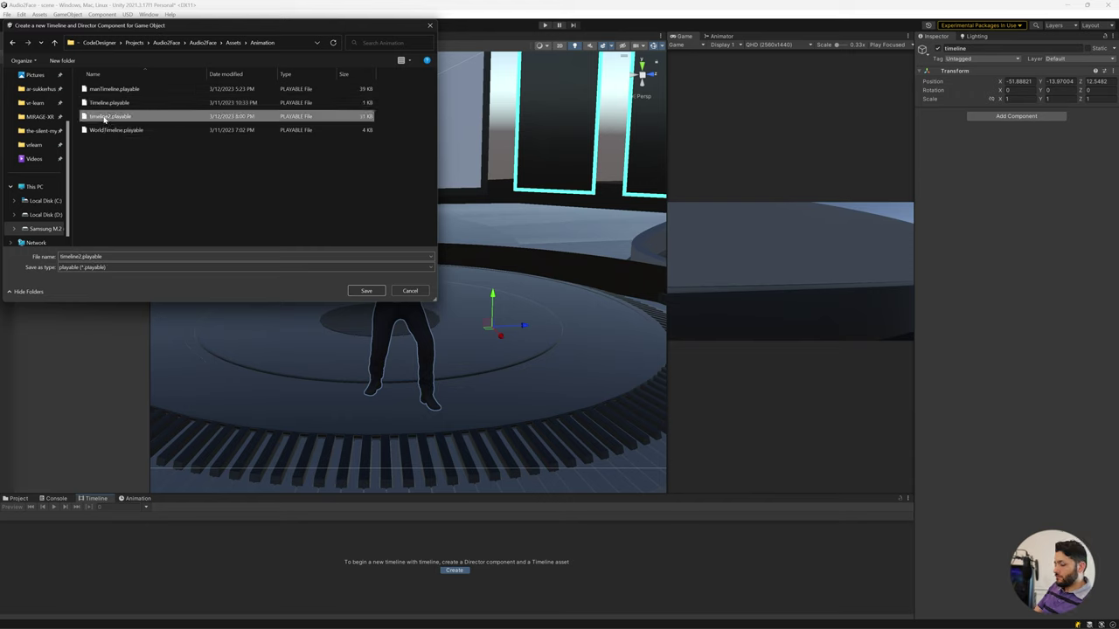
pyautogui.click(364, 292)
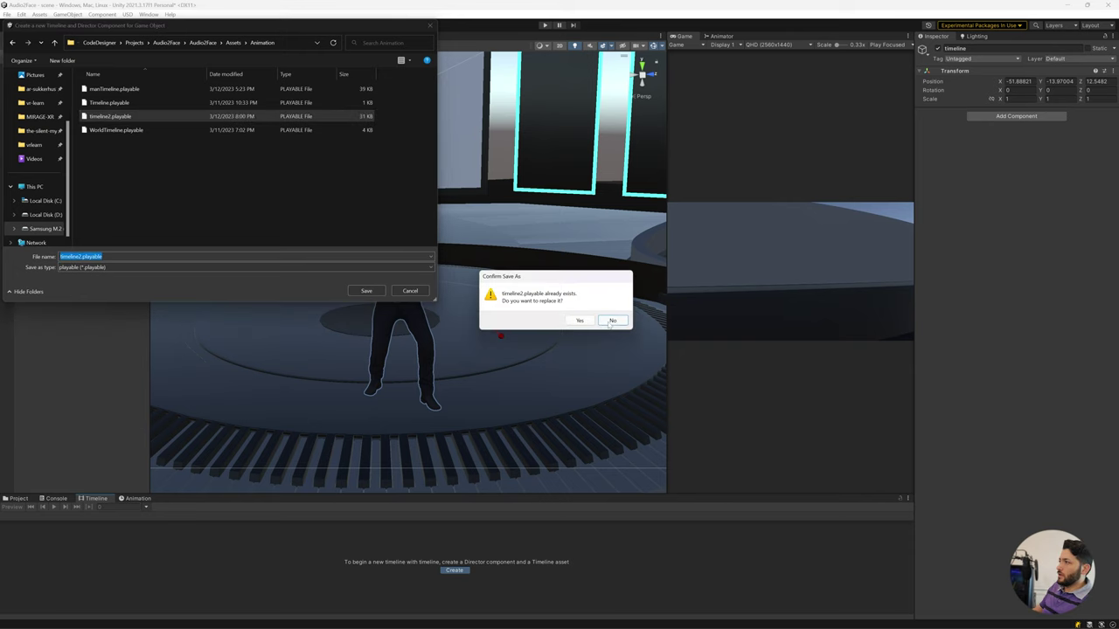
pyautogui.click(580, 321)
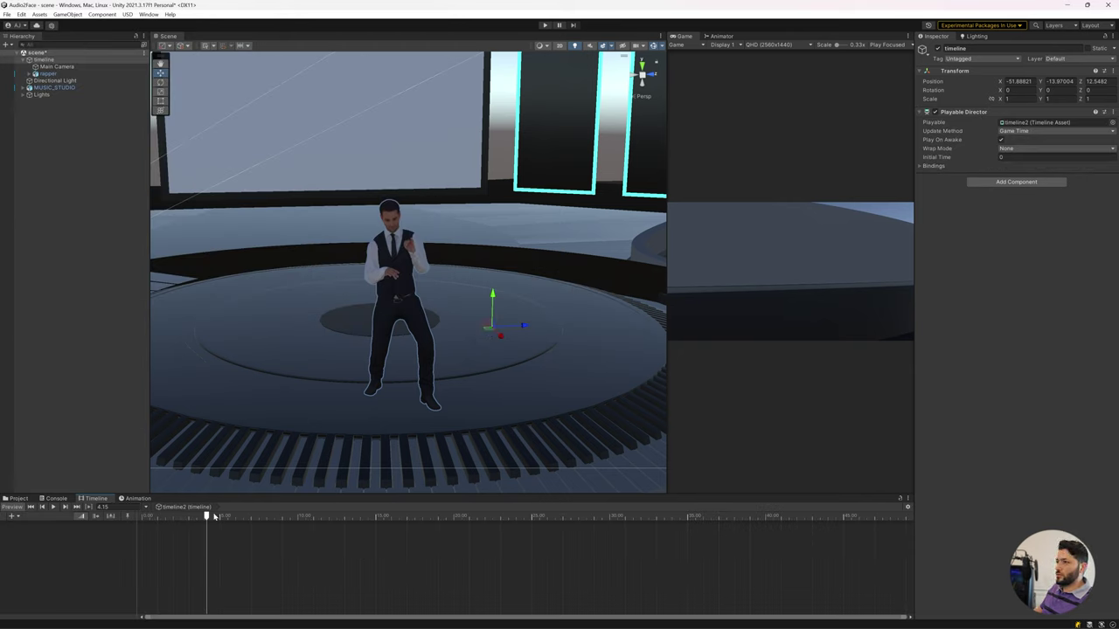
pyautogui.moveTo(214, 517); pyautogui.dragTo(78, 521)
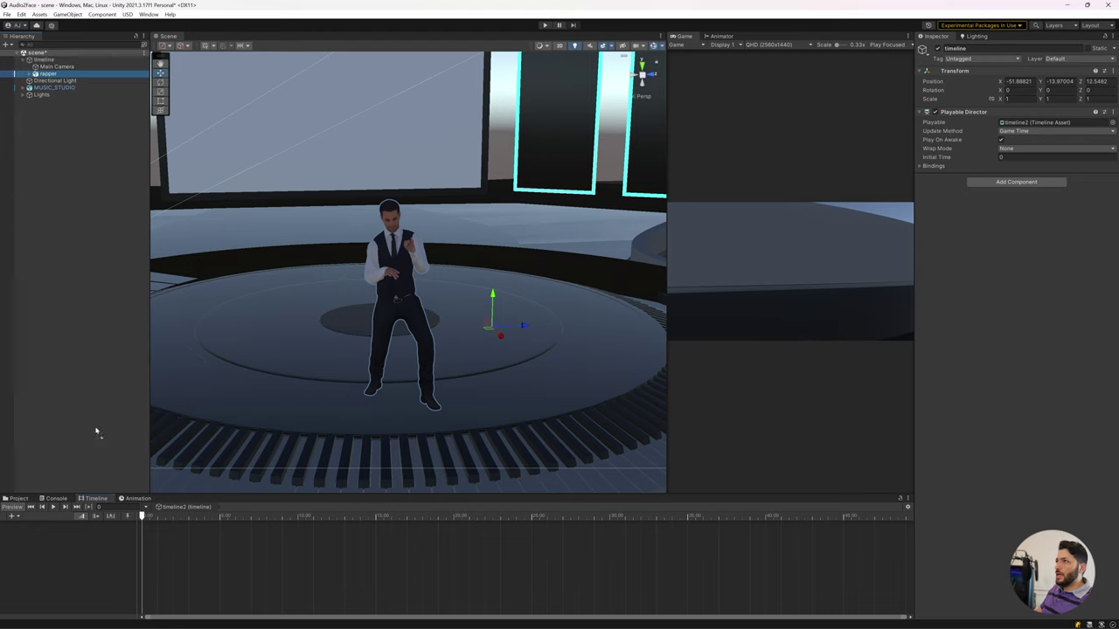
pyautogui.moveTo(44, 74); pyautogui.dragTo(58, 535)
# Add an Alembic Track to timeline2 and place the rapper clip on it.
pyautogui.click(900, 500)
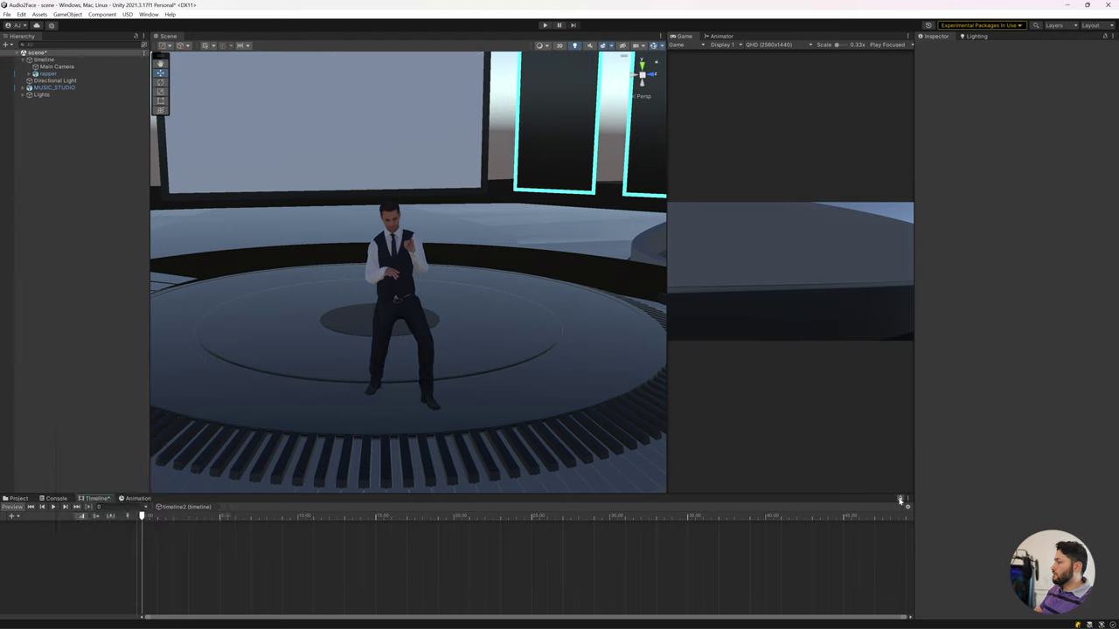
pyautogui.rightClick(55, 542)
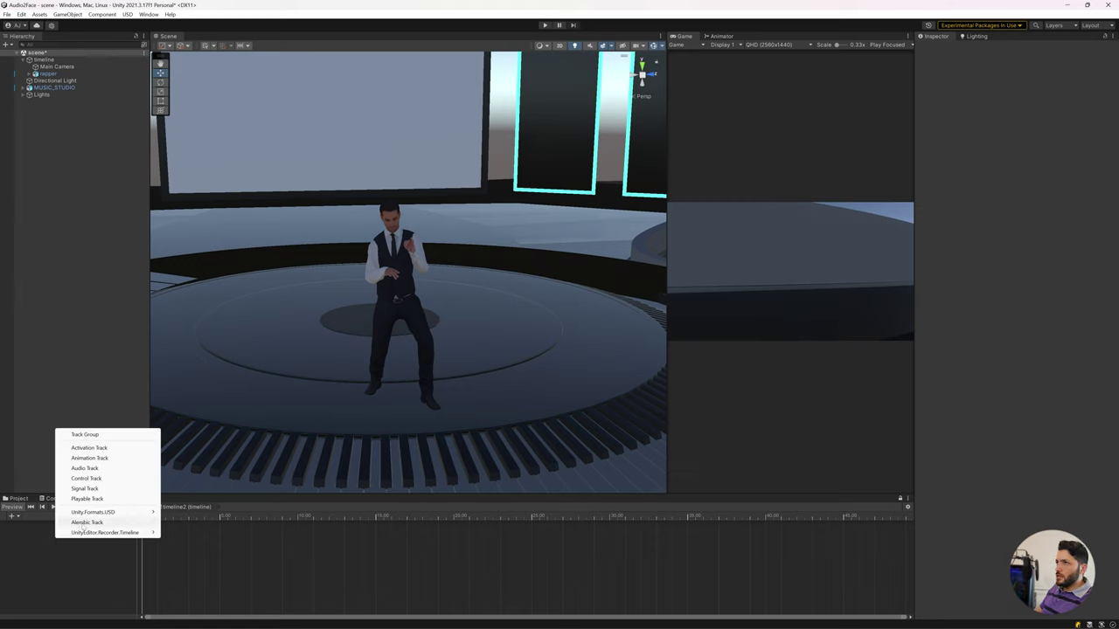
pyautogui.click(87, 522)
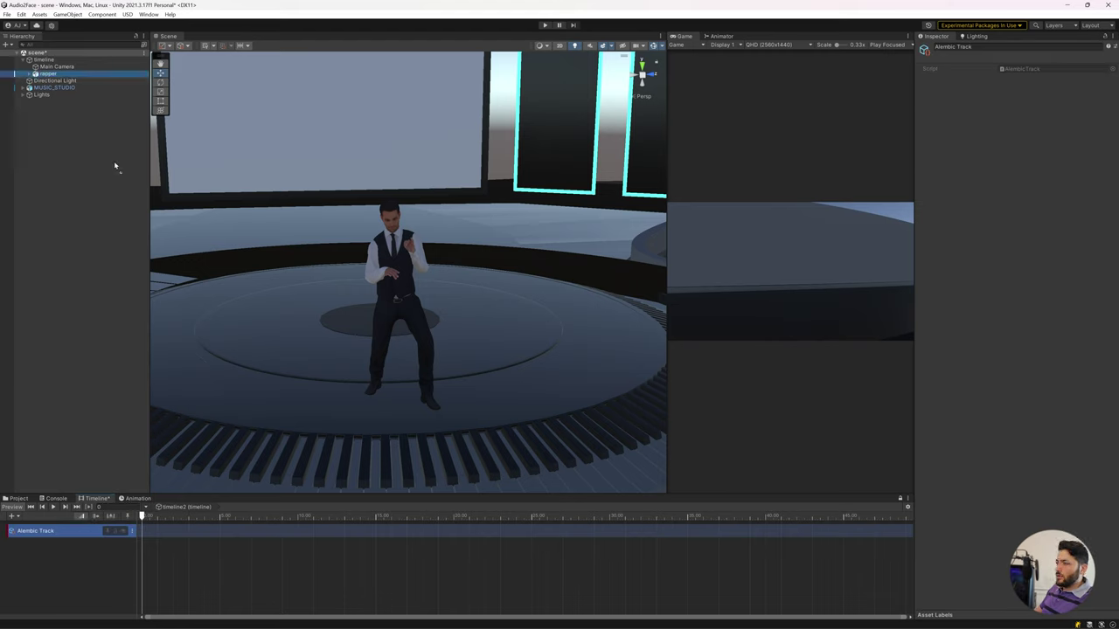
pyautogui.moveTo(181, 536); pyautogui.dragTo(753, 526)
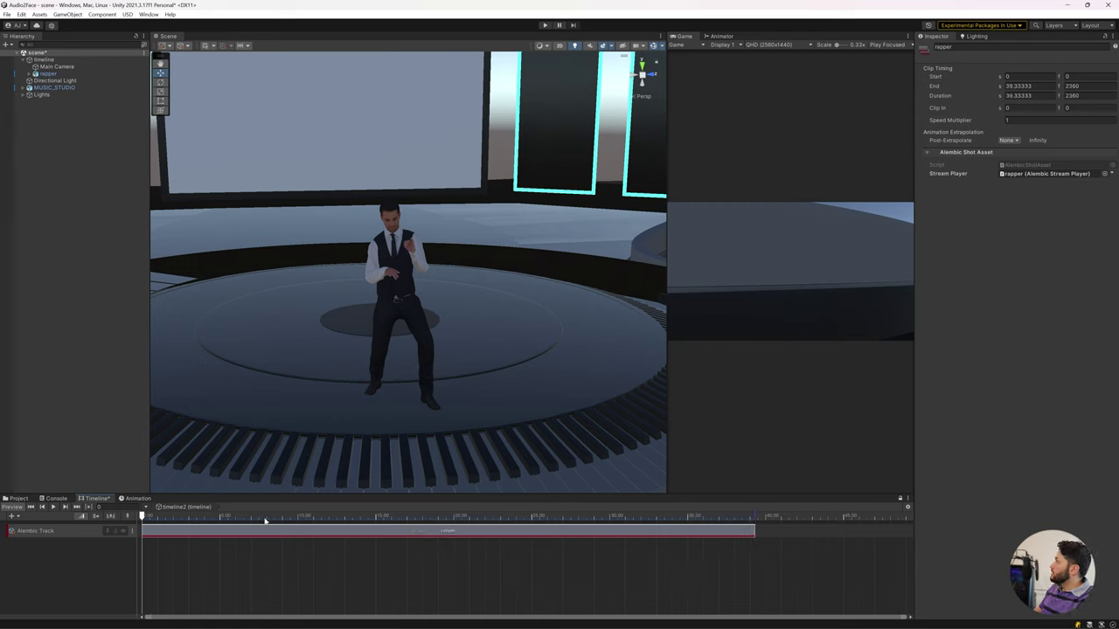
# Scrub to about 9.7 seconds and play back the singer's animation.
pyautogui.moveTo(213, 522)
pyautogui.mouseDown()
pyautogui.moveTo(270, 519)
pyautogui.moveTo(143, 517)
pyautogui.mouseUp()
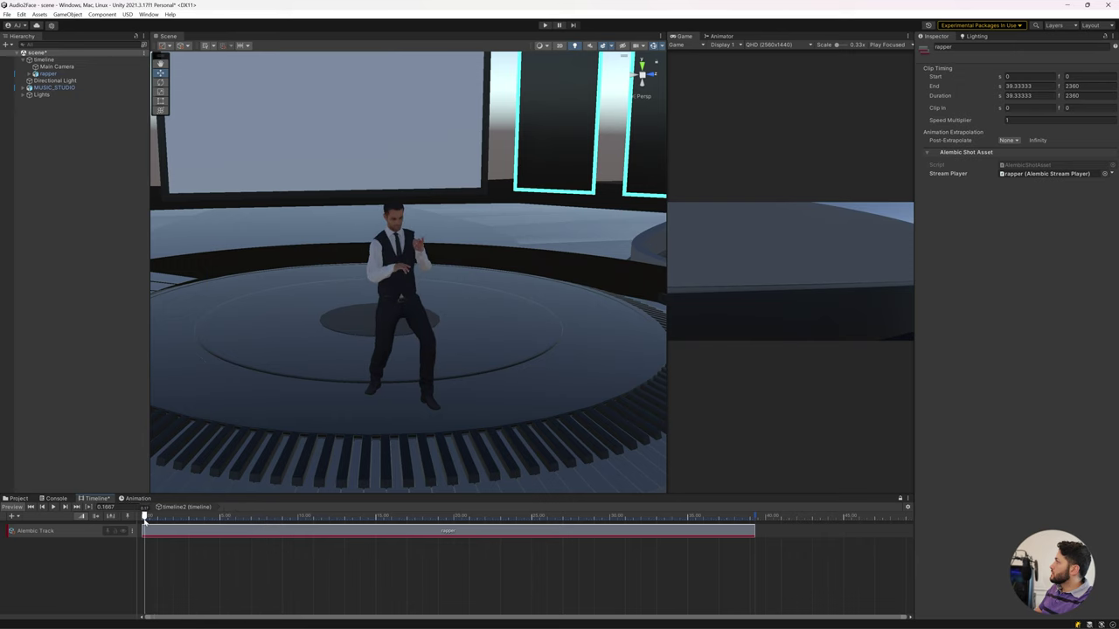
pyautogui.click(294, 516)
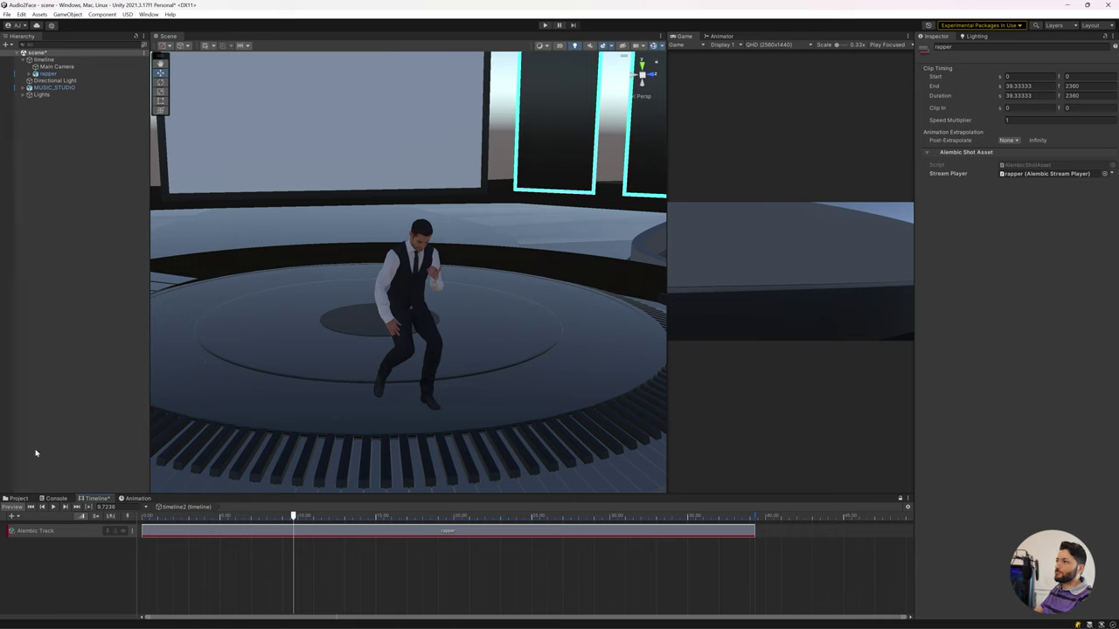
pyautogui.click(54, 507)
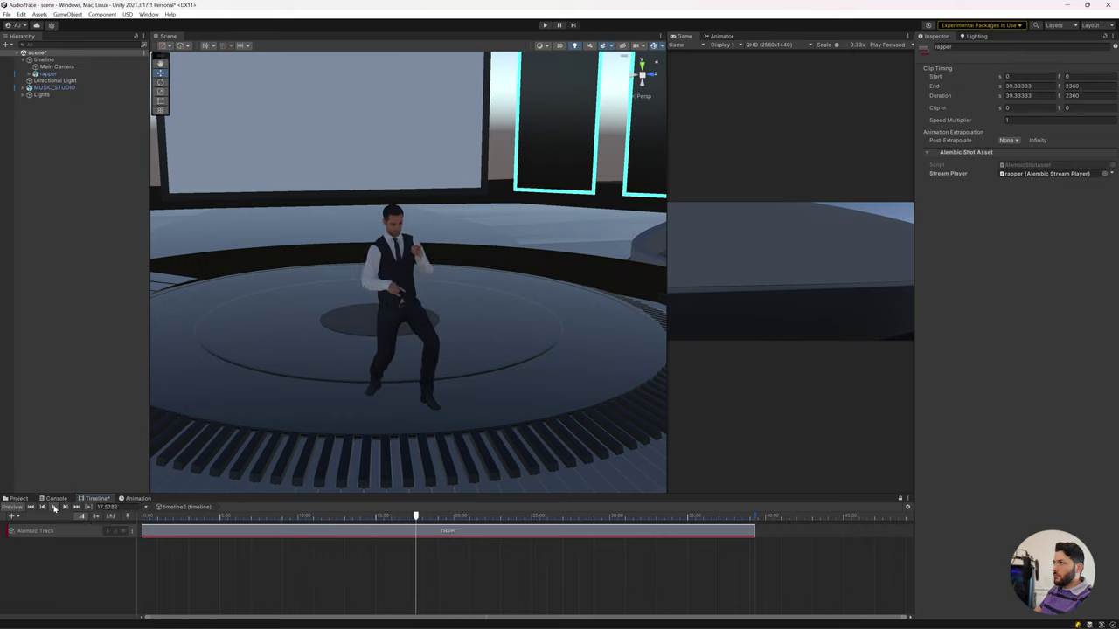
pyautogui.click(54, 507)
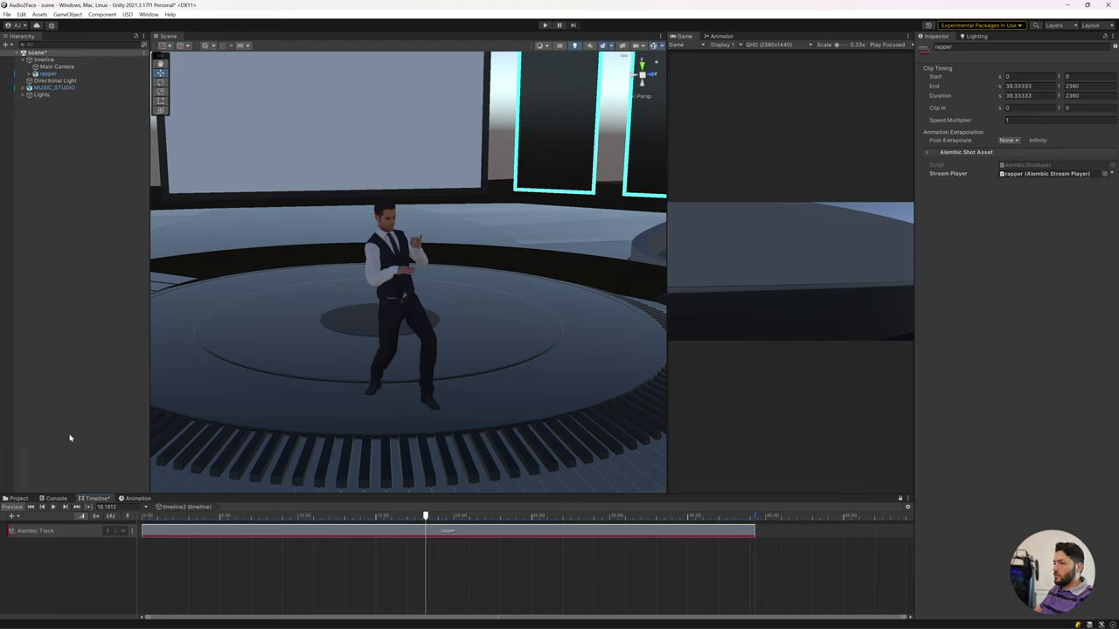
pyautogui.click(17, 498)
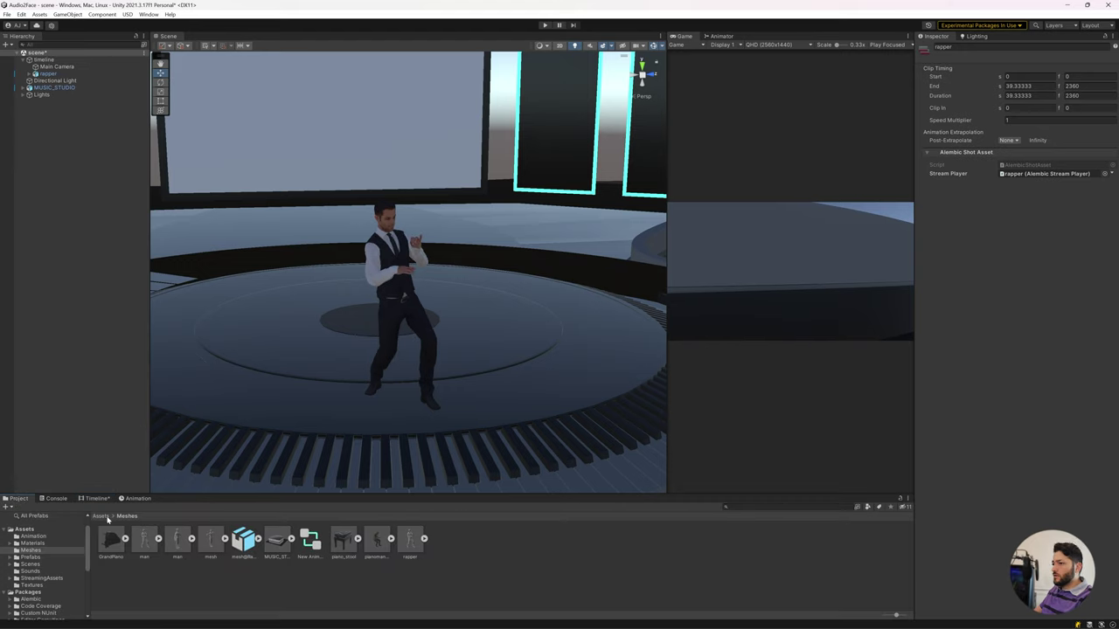
# Add the Microphone Prefab from Assets/Prefabs/devotid/Microphone/Prefabs to the scene.
pyautogui.click(100, 516)
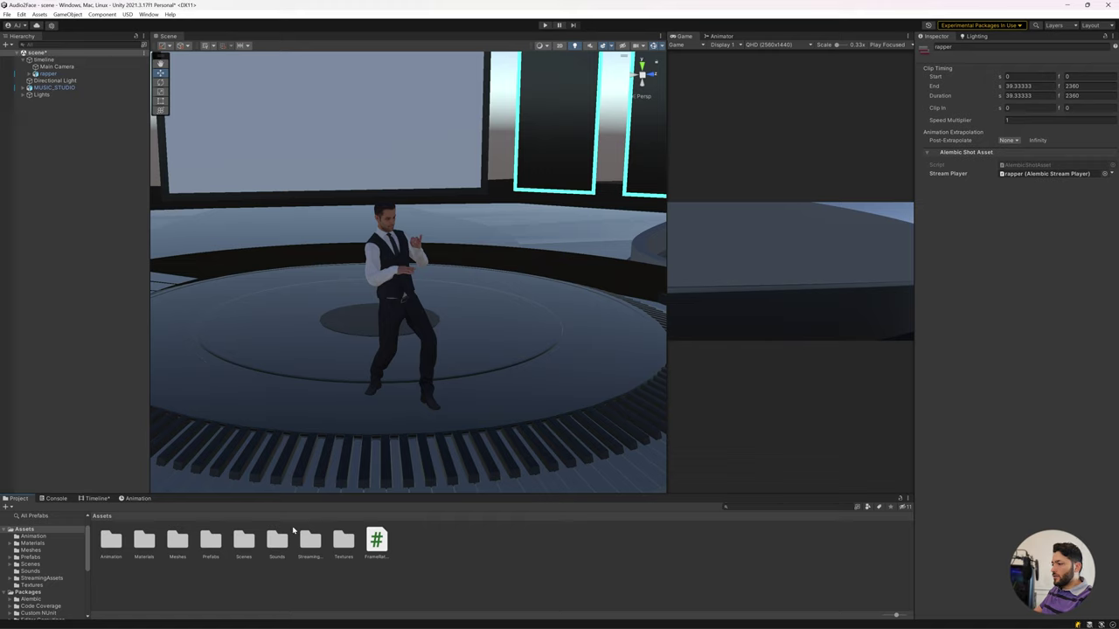
pyautogui.doubleClick(211, 542)
pyautogui.doubleClick(113, 542)
pyautogui.doubleClick(111, 542)
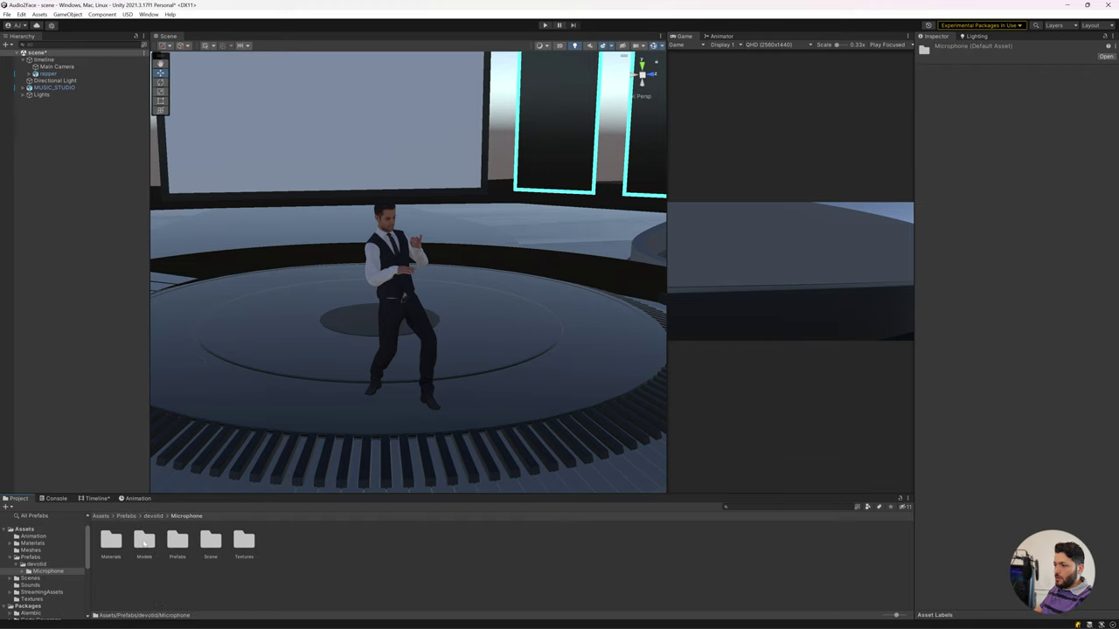
pyautogui.doubleClick(177, 542)
pyautogui.moveTo(110, 540); pyautogui.dragTo(58, 101)
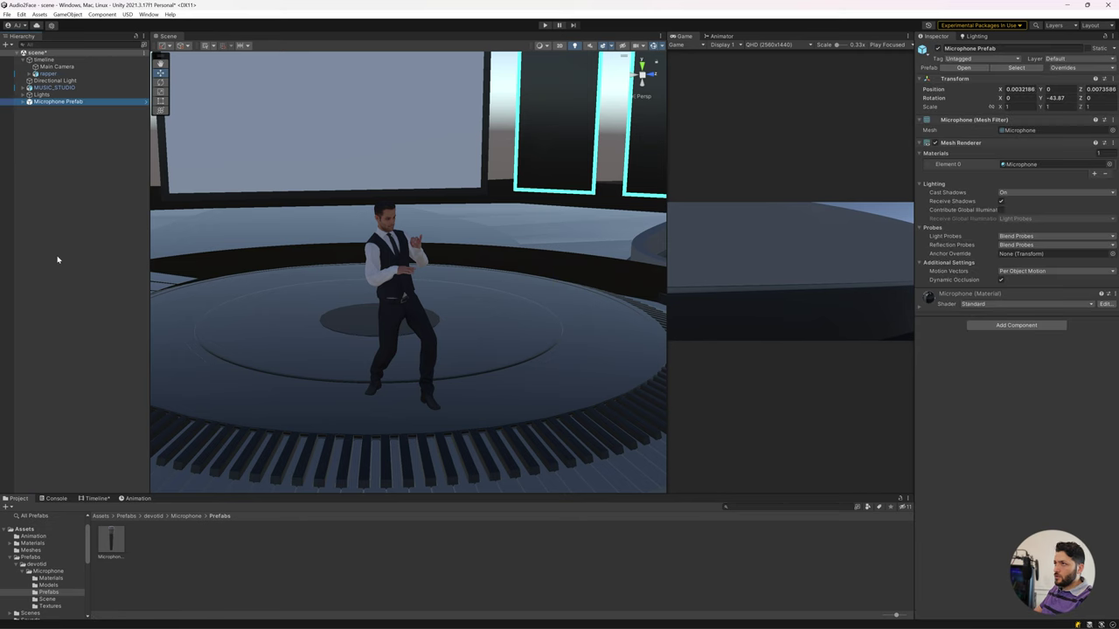
# Move the microphone onto the stage up to the singer's hand.
pyautogui.scroll(-2, 498, 286)
pyautogui.moveTo(450, 291); pyautogui.dragTo(459, 301, button='right')
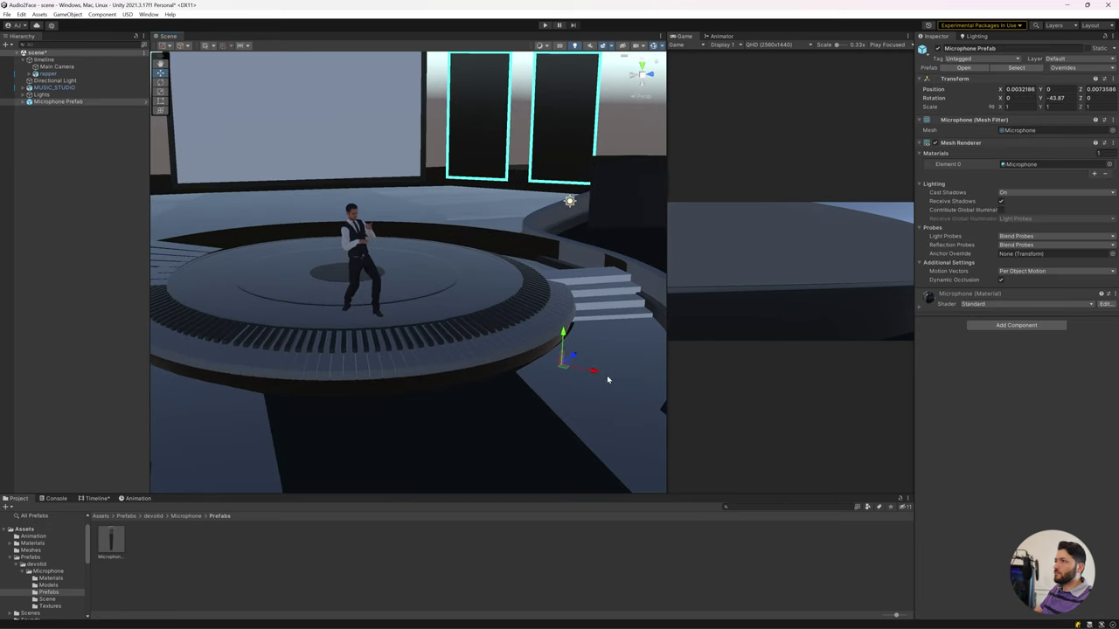
pyautogui.moveTo(568, 371); pyautogui.dragTo(395, 326)
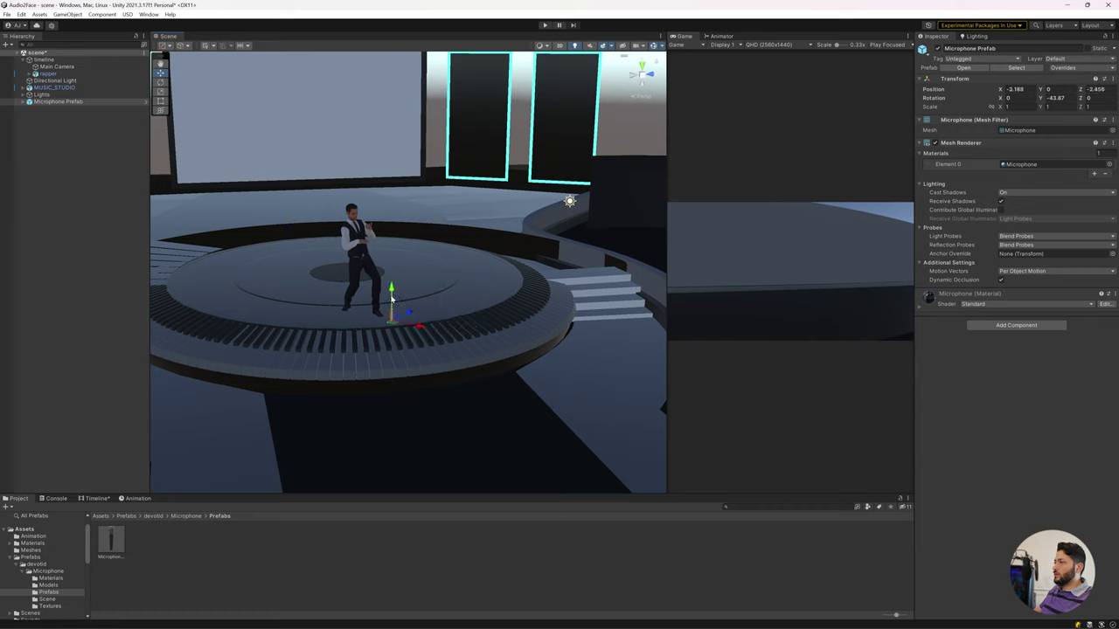
pyautogui.moveTo(392, 300); pyautogui.dragTo(373, 211)
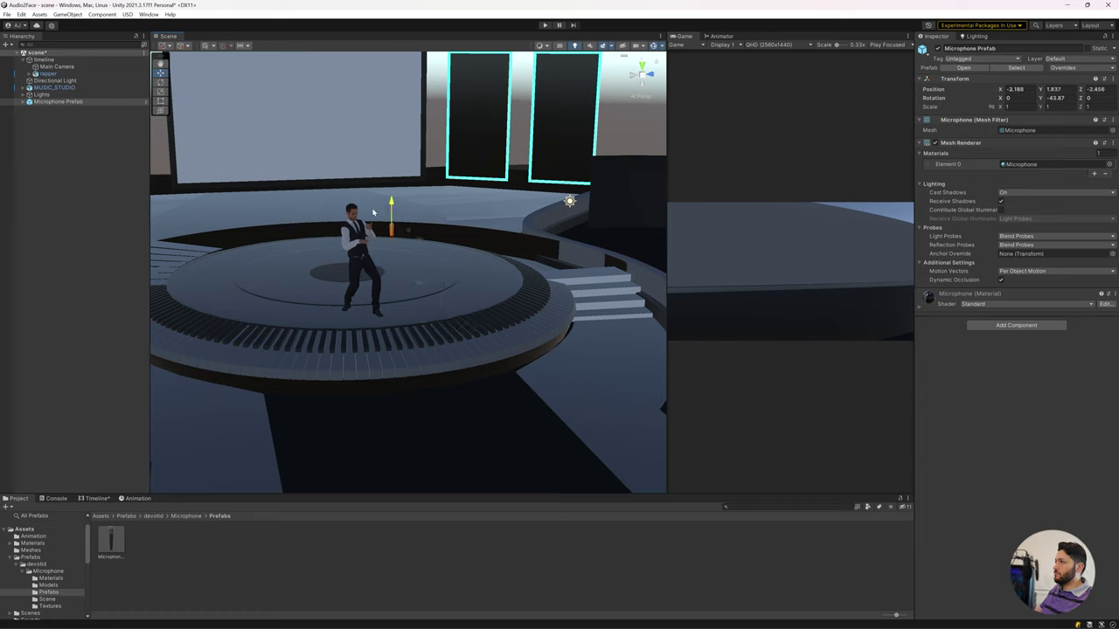
pyautogui.moveTo(397, 237); pyautogui.dragTo(404, 234)
pyautogui.press('f')
pyautogui.moveTo(428, 418); pyautogui.dragTo(439, 440)
# Enlarge the microphone slightly and rotate it to lie along the fingers.
pyautogui.press('e')
pyautogui.scroll(5, 438, 440)
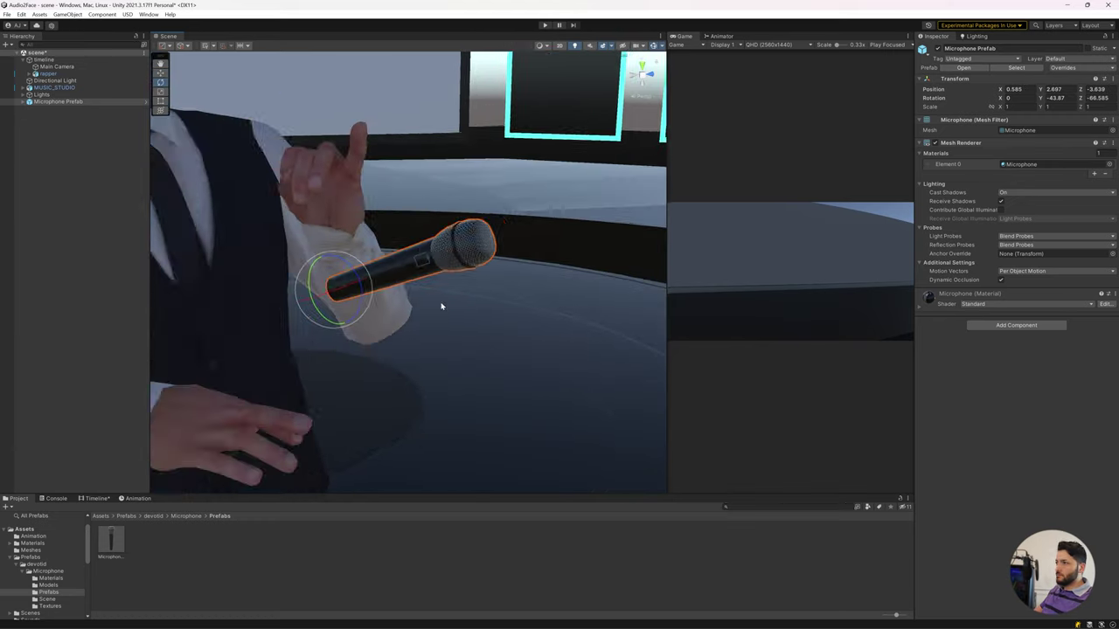
pyautogui.scroll(3, 442, 307)
pyautogui.press('w')
pyautogui.moveTo(400, 250)
pyautogui.mouseDown()
pyautogui.moveTo(392, 155)
pyautogui.moveTo(385, 161)
pyautogui.mouseUp()
pyautogui.press('r')
pyautogui.scroll(-3, 385, 161)
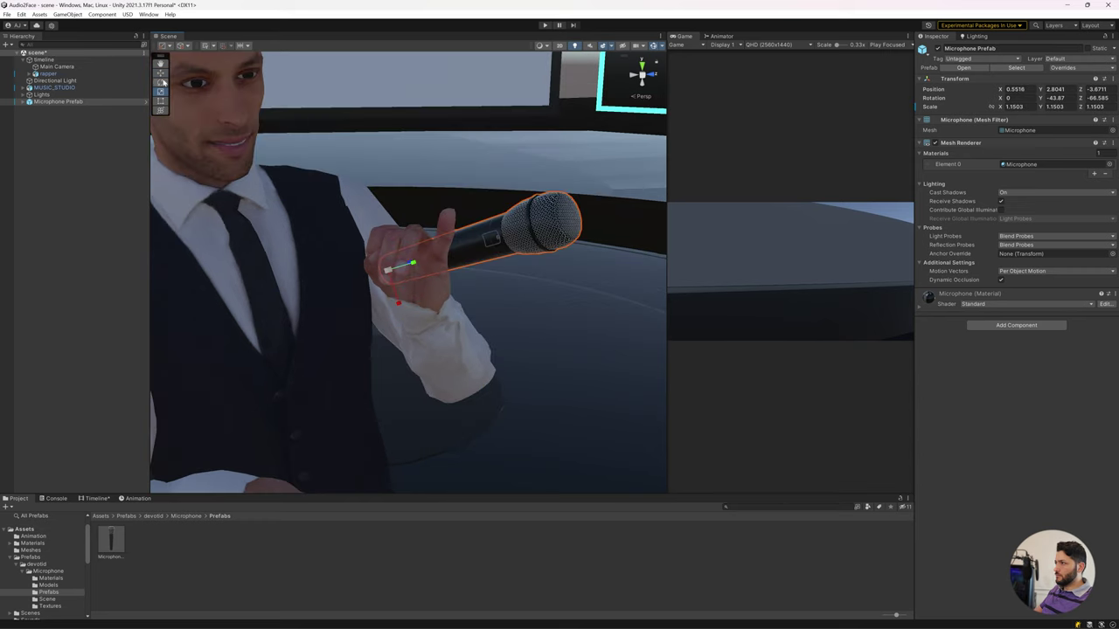
pyautogui.press('e')
pyautogui.moveTo(384, 218)
pyautogui.keyDown('alt'); pyautogui.mouseDown()
pyautogui.moveTo(217, 324)
pyautogui.moveTo(213, 487)
pyautogui.mouseUp(); pyautogui.keyUp('alt')
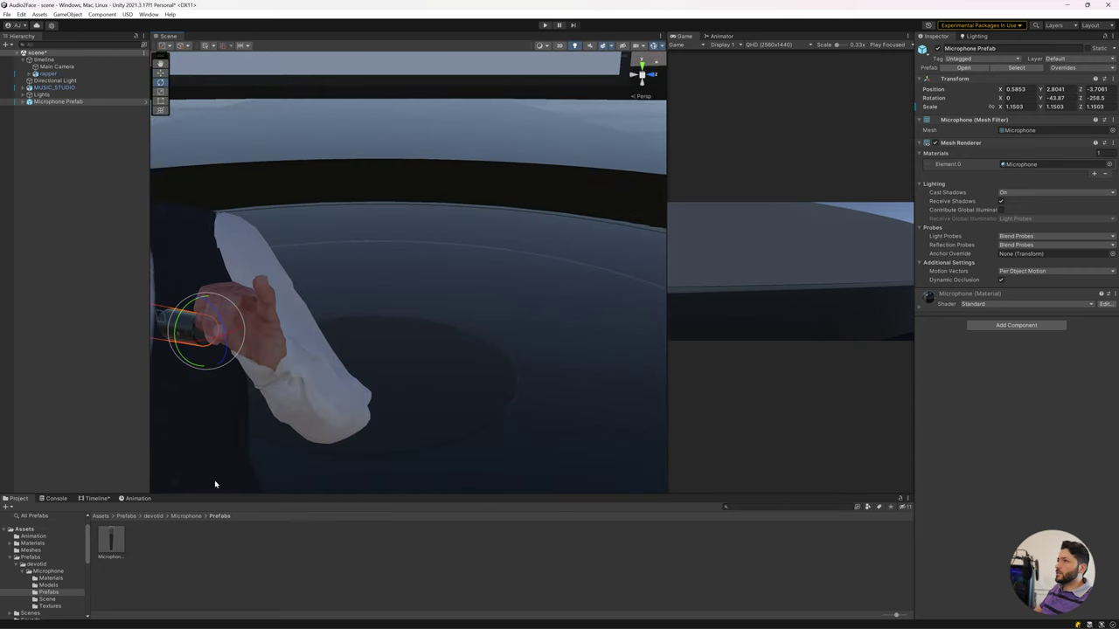
# Rotate the microphone into the grip, lower it into the hand, and trim its scale to about 1.099.
pyautogui.click(96, 498)
pyautogui.scroll(-3, 340, 292)
pyautogui.moveTo(340, 291)
pyautogui.mouseDown()
pyautogui.moveTo(320, 345)
pyautogui.moveTo(289, 354)
pyautogui.moveTo(301, 376)
pyautogui.moveTo(164, 79)
pyautogui.mouseUp()
pyautogui.press('w')
pyautogui.press('e')
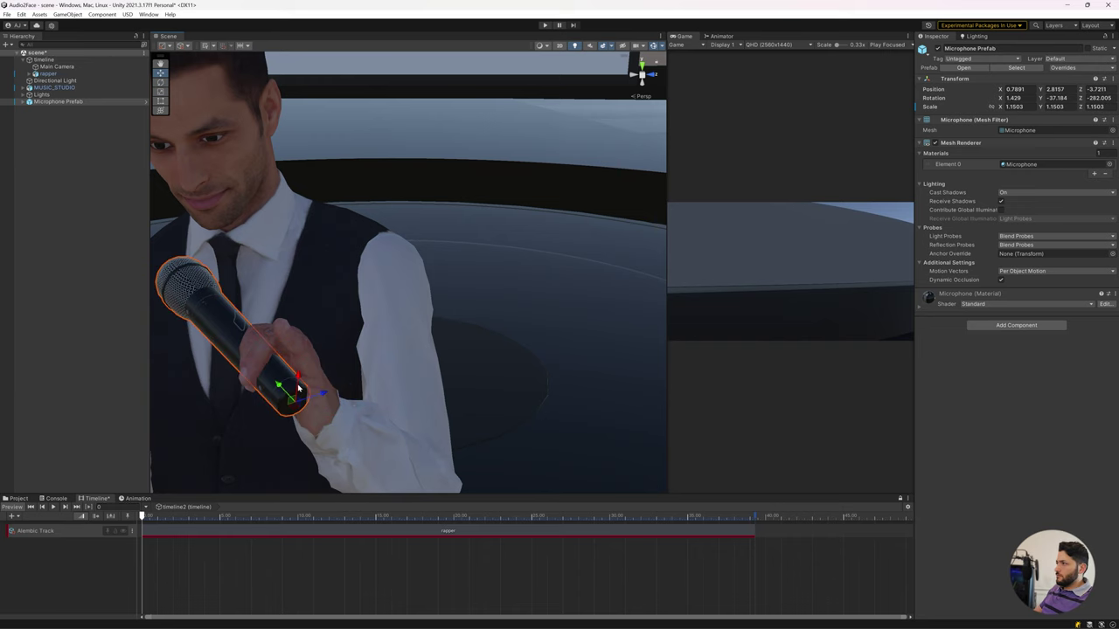
pyautogui.press('w')
pyautogui.moveTo(289, 393); pyautogui.dragTo(350, 432)
pyautogui.scroll(-3, 187, 120)
pyautogui.moveTo(474, 303); pyautogui.dragTo(454, 350)
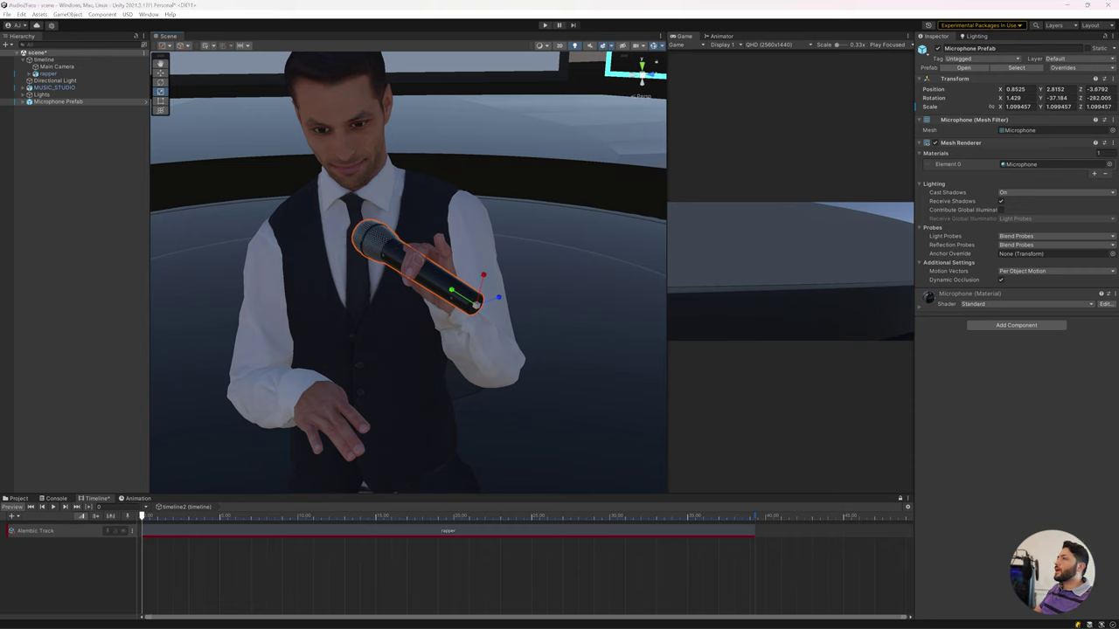
# Expand the rapper rig in the Hierarchy from root through hip down to spine_03.
pyautogui.keyDown('alt'); pyautogui.click(29, 74); pyautogui.keyUp('alt')
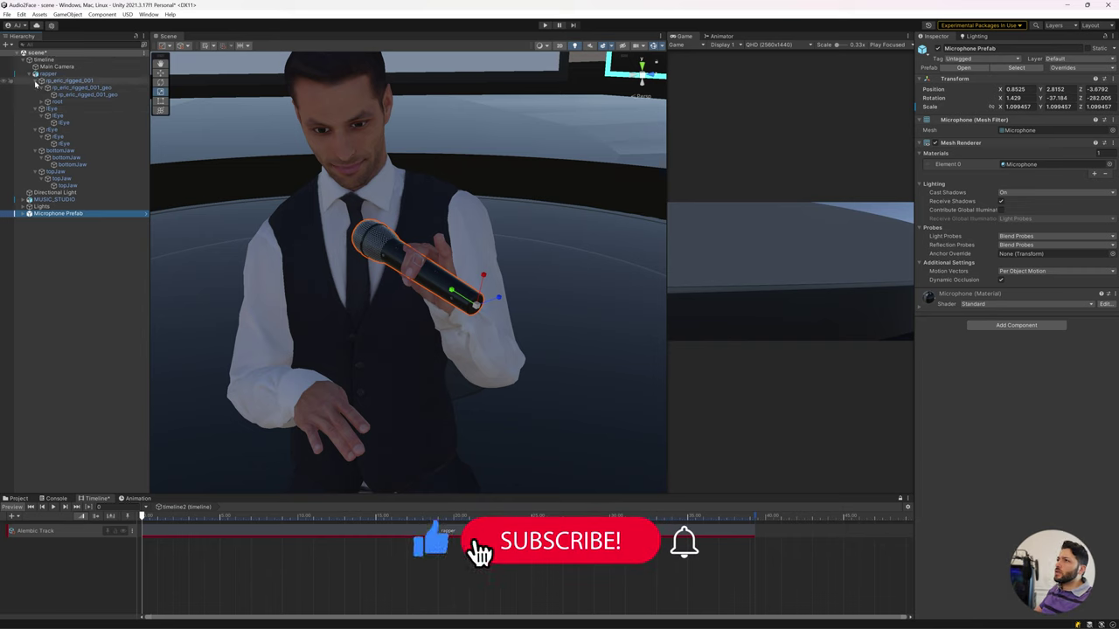
pyautogui.click(41, 102)
pyautogui.click(48, 108)
pyautogui.click(53, 116)
pyautogui.click(60, 122)
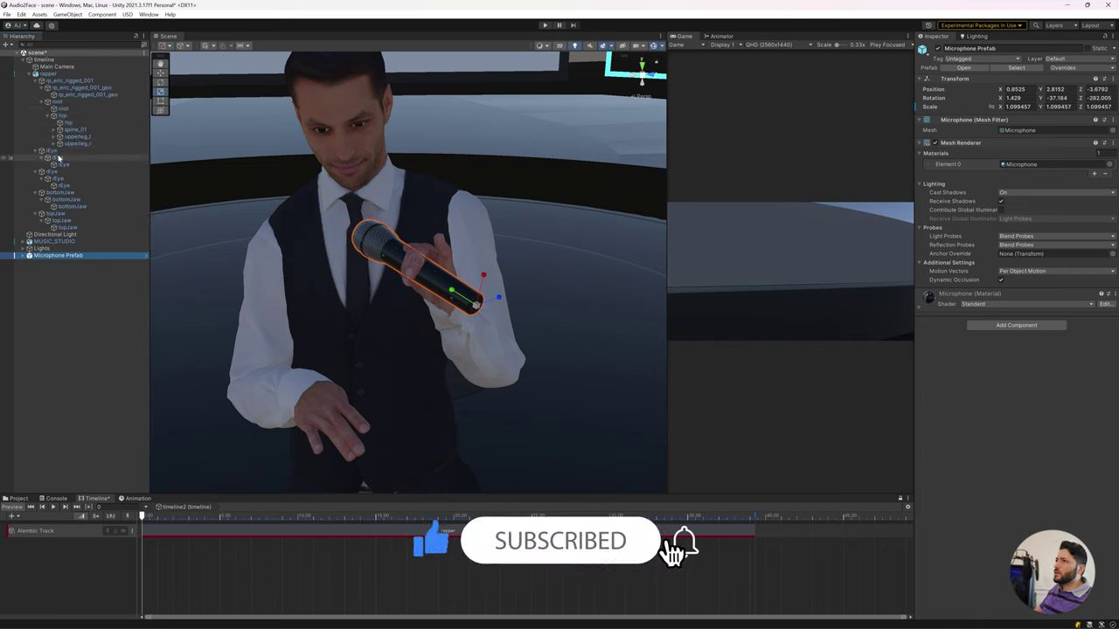
pyautogui.click(54, 129)
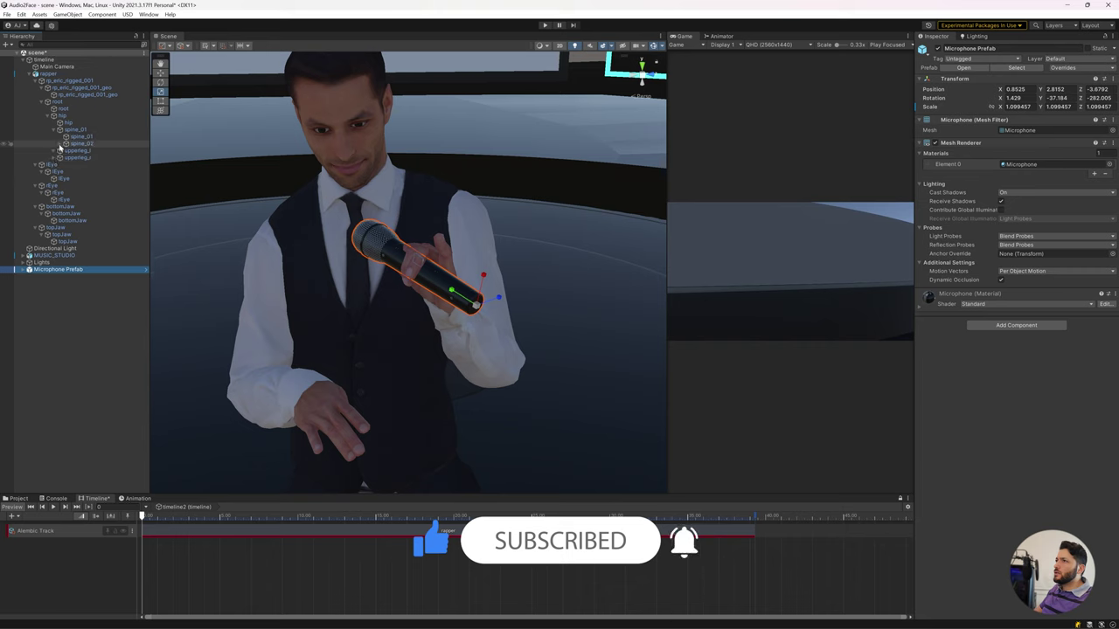
pyautogui.click(60, 144)
pyautogui.click(71, 157)
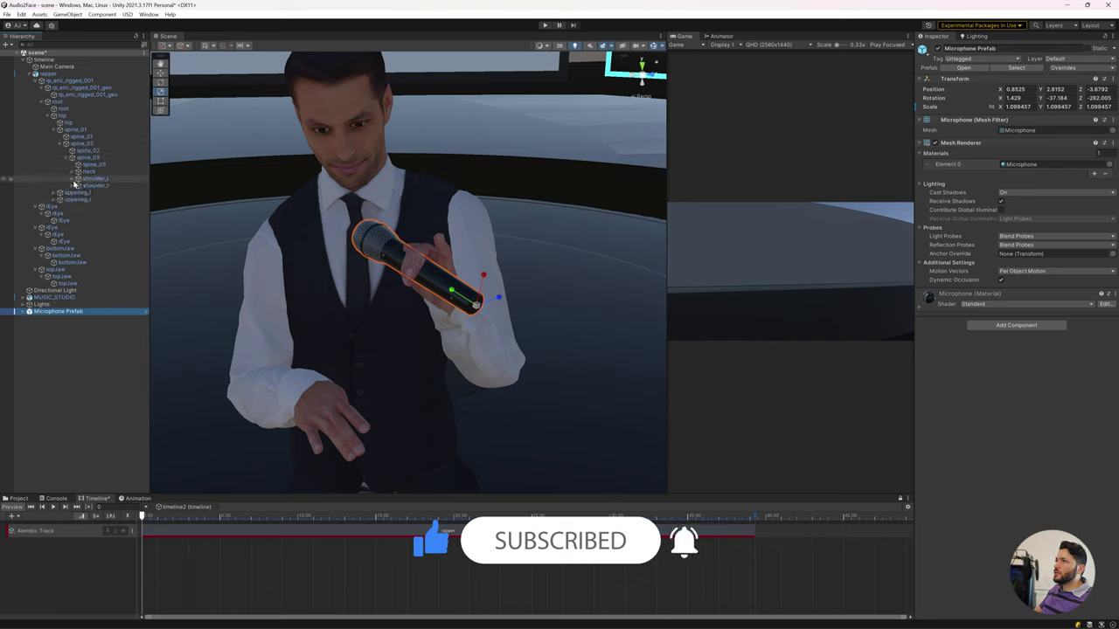
# Expand shoulder_l, upperarm_l, lowerarm_l and lowerarm_twist_l to reveal the forearm bones.
pyautogui.click(72, 178)
pyautogui.click(84, 192)
pyautogui.click(90, 206)
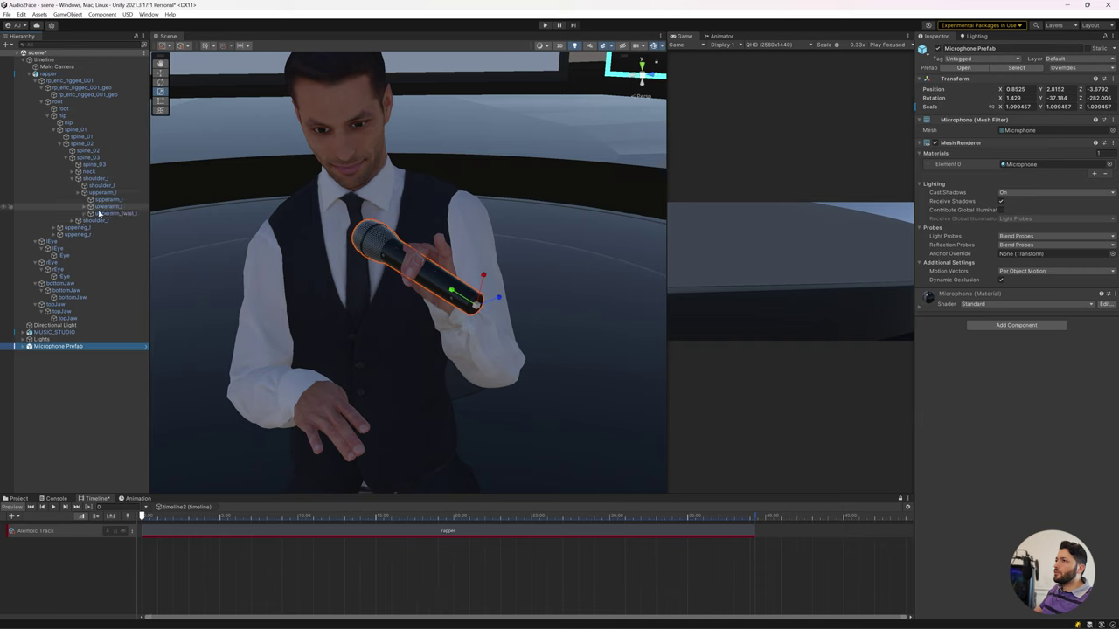
pyautogui.click(85, 207)
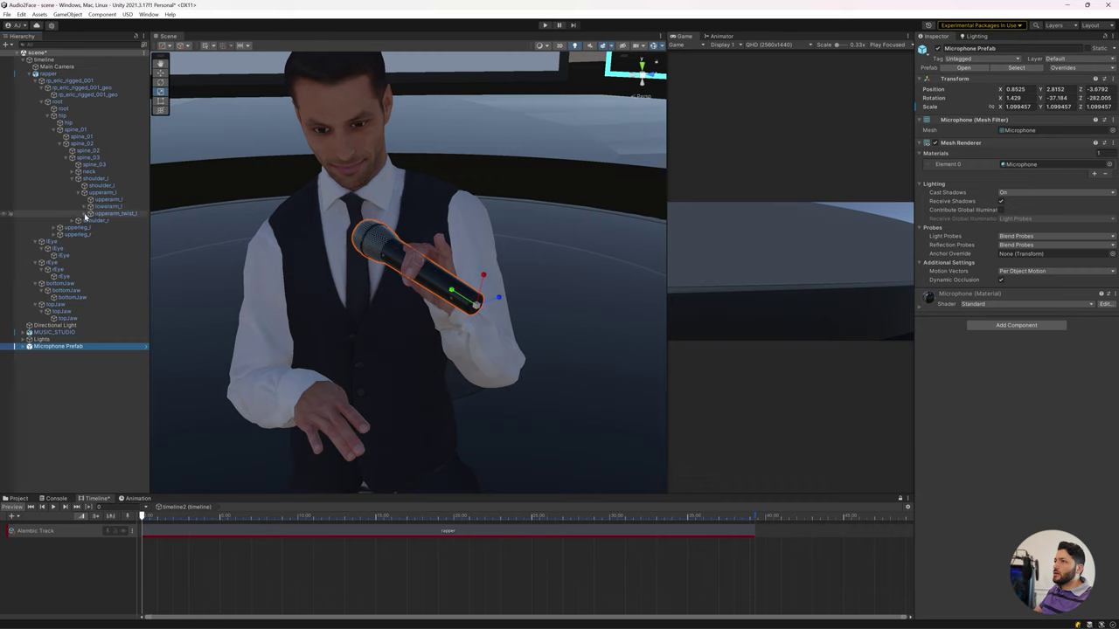
pyautogui.click(85, 207)
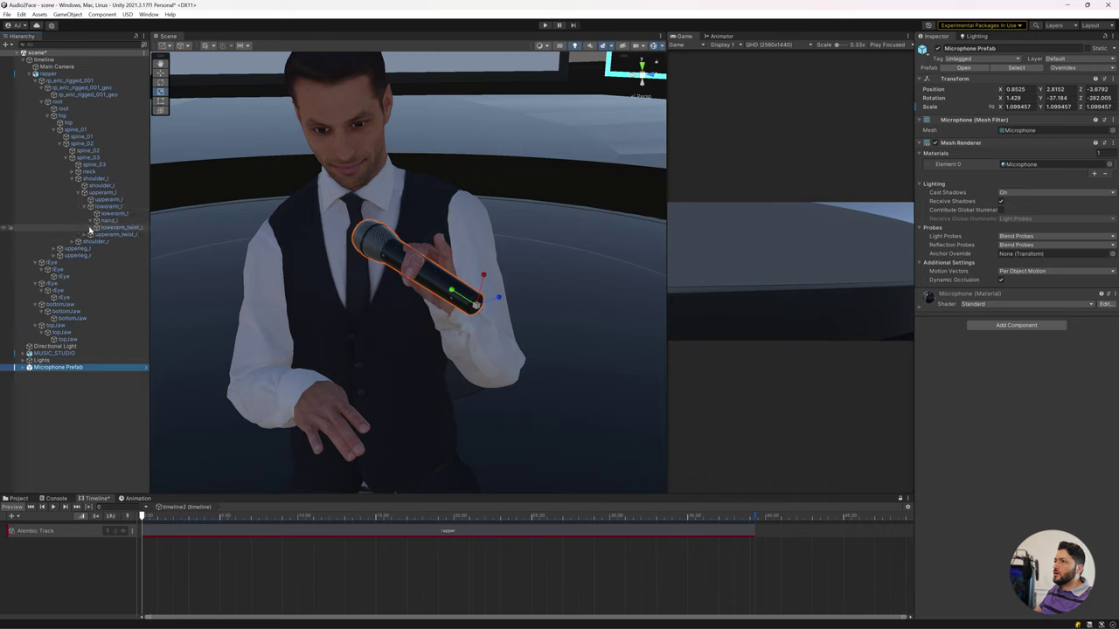
pyautogui.click(91, 227)
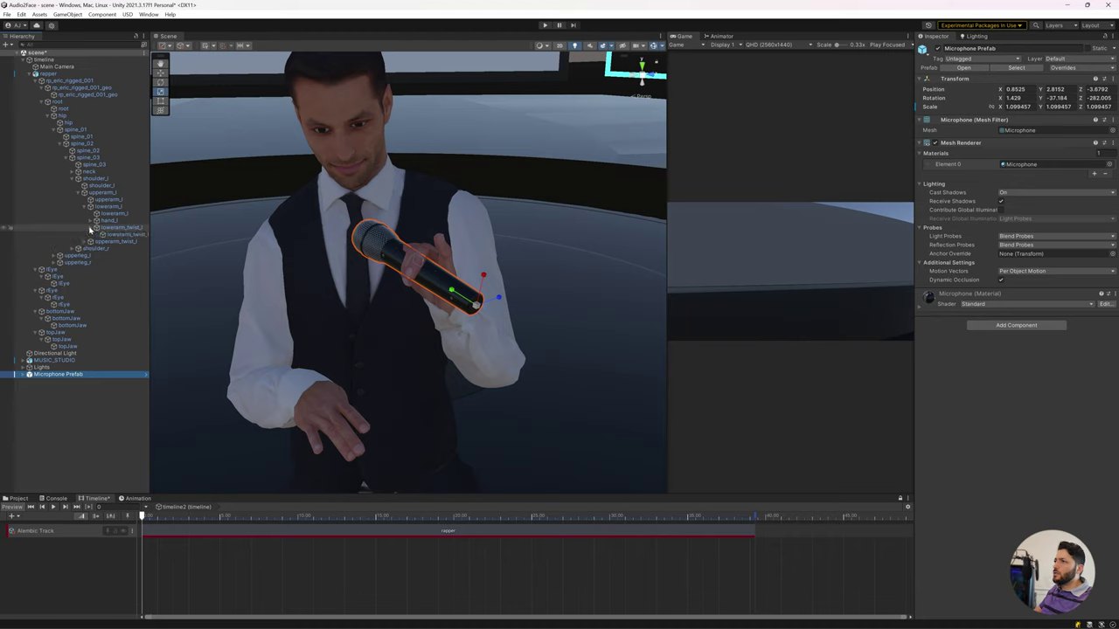
# Parent Microphone Prefab under the lowerarm_twist_l bone.
pyautogui.click(120, 228)
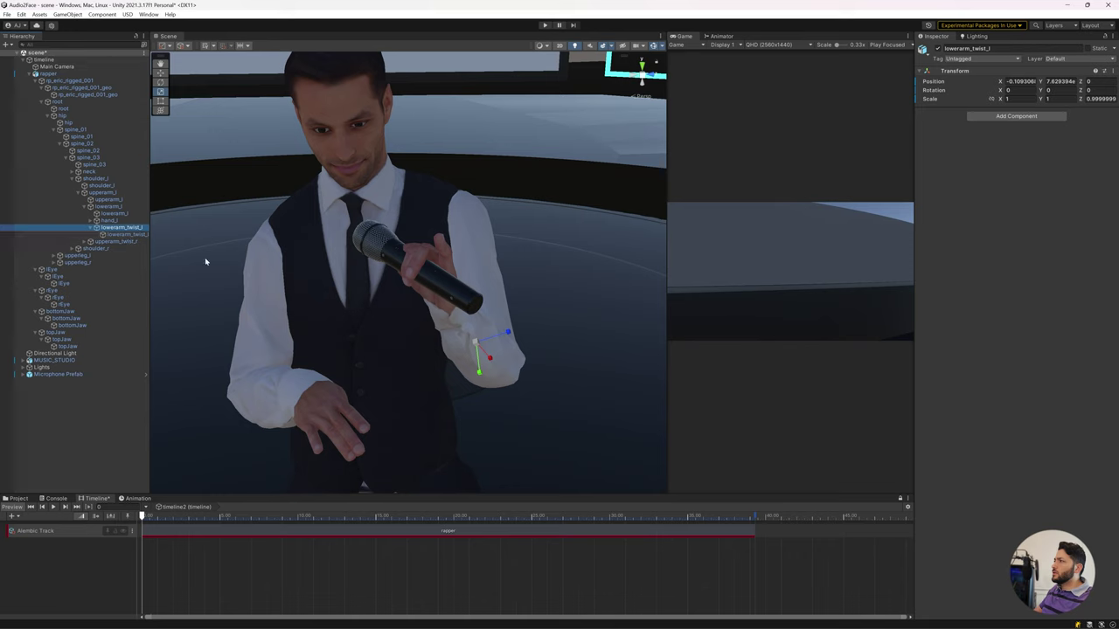
pyautogui.click(116, 242)
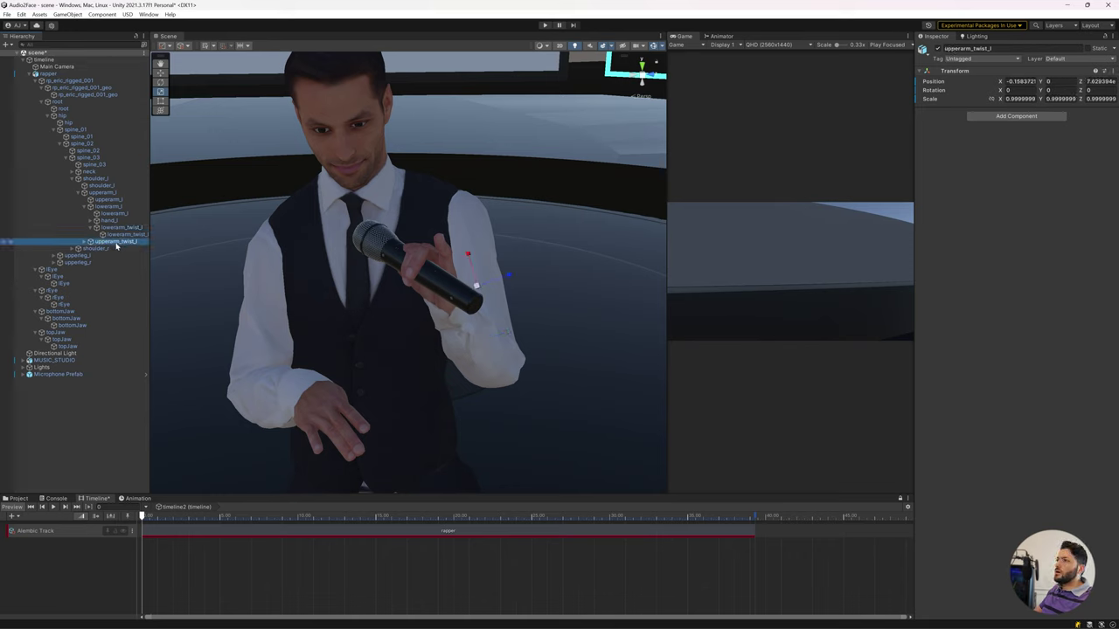
pyautogui.click(115, 236)
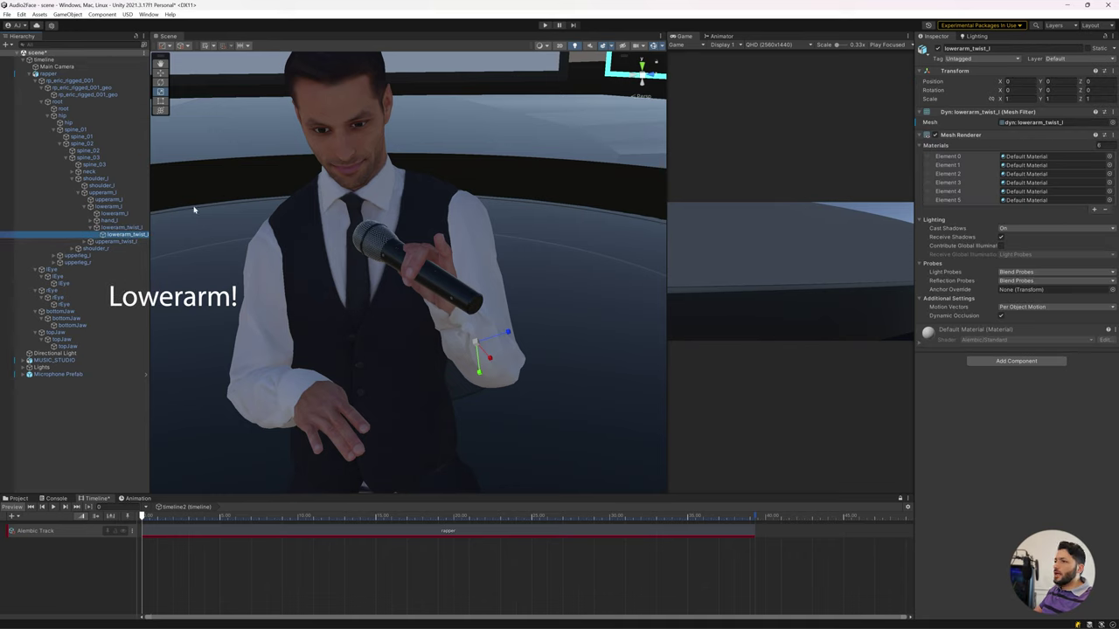
pyautogui.moveTo(122, 234)
pyautogui.mouseDown()
pyautogui.moveTo(118, 246)
pyautogui.moveTo(121, 235)
pyautogui.mouseUp()
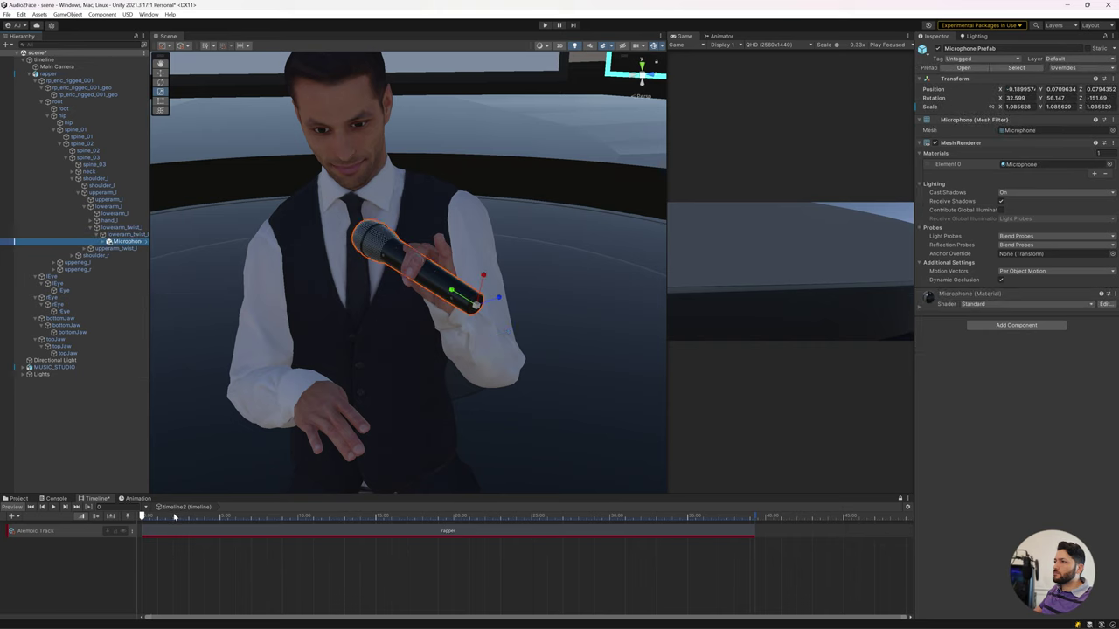
# Scrub and play the singer's animation to check the microphone, then open Assets/Meshes.
pyautogui.moveTo(174, 516); pyautogui.dragTo(231, 517)
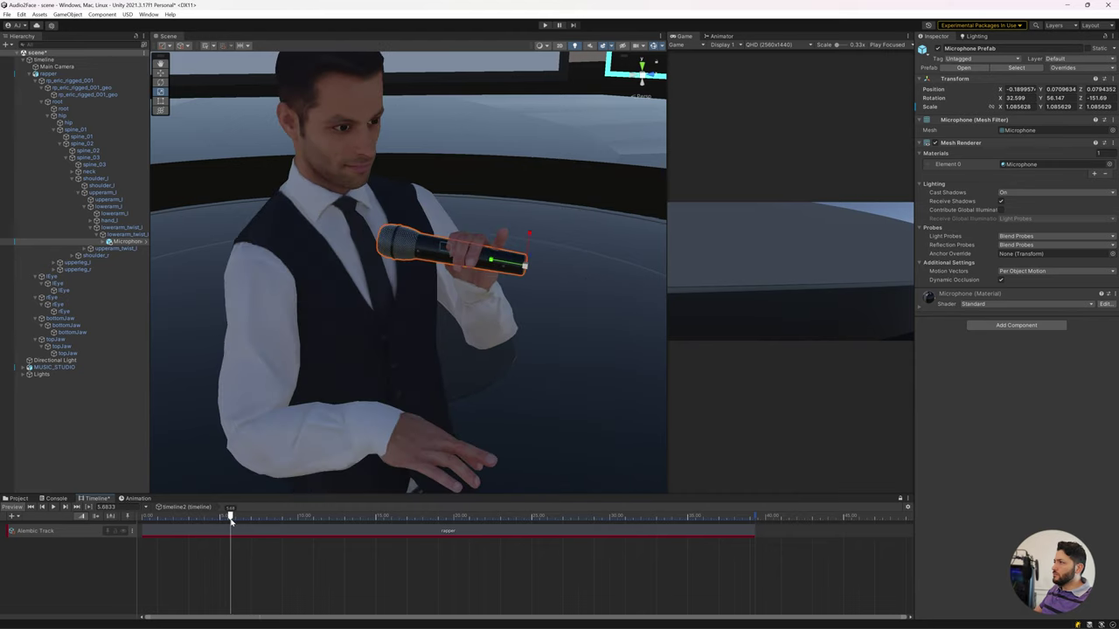
pyautogui.moveTo(230, 517); pyautogui.dragTo(83, 515)
pyautogui.click(54, 508)
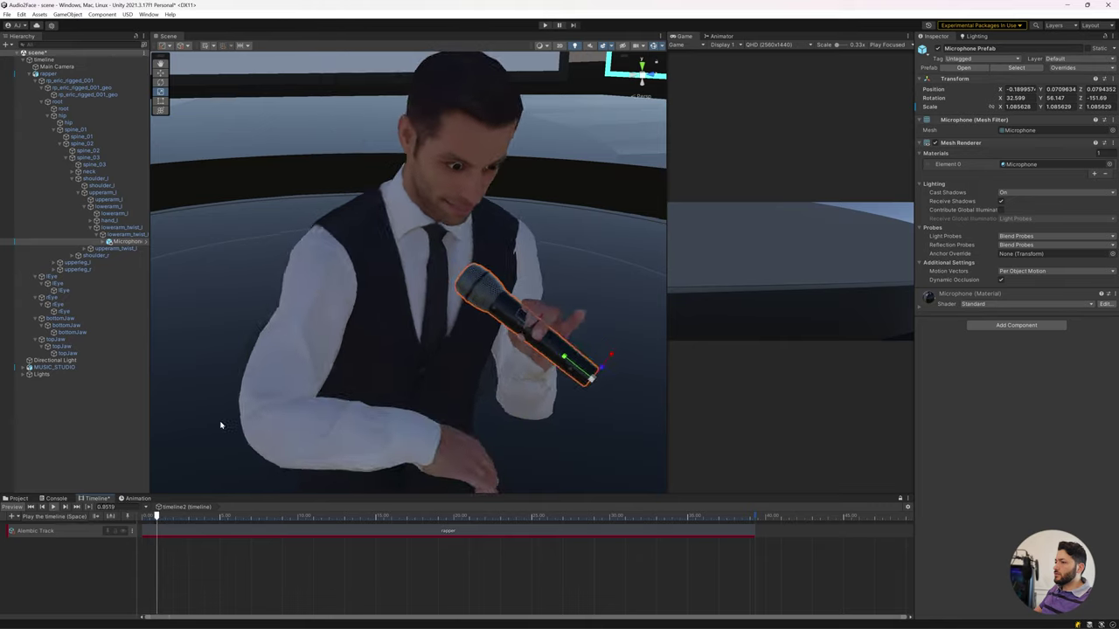
pyautogui.scroll(-5, 497, 240)
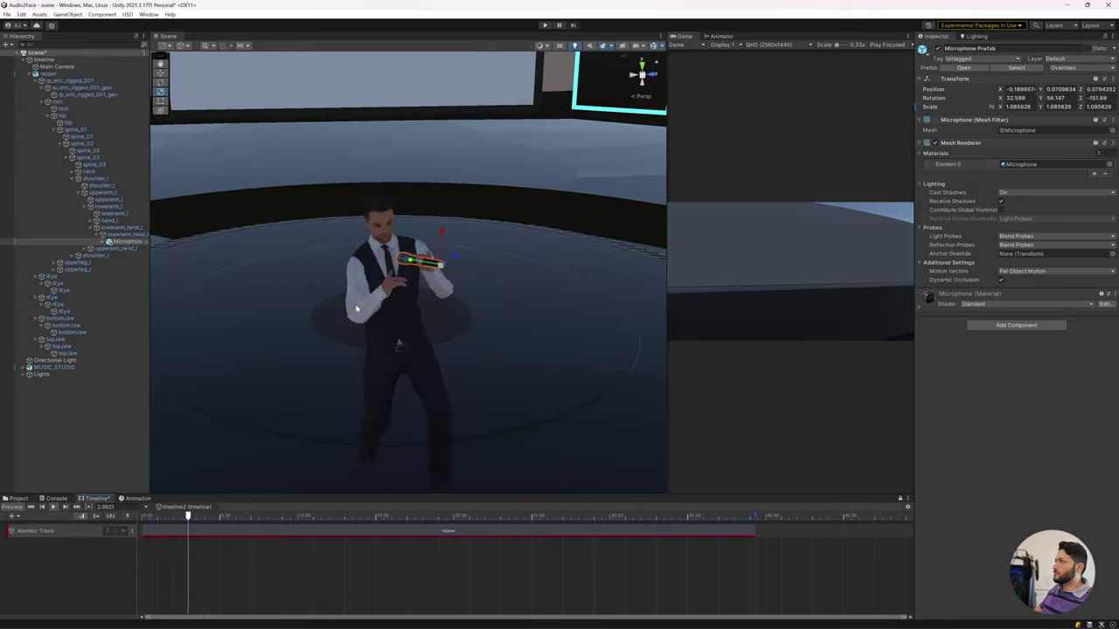
pyautogui.click(54, 508)
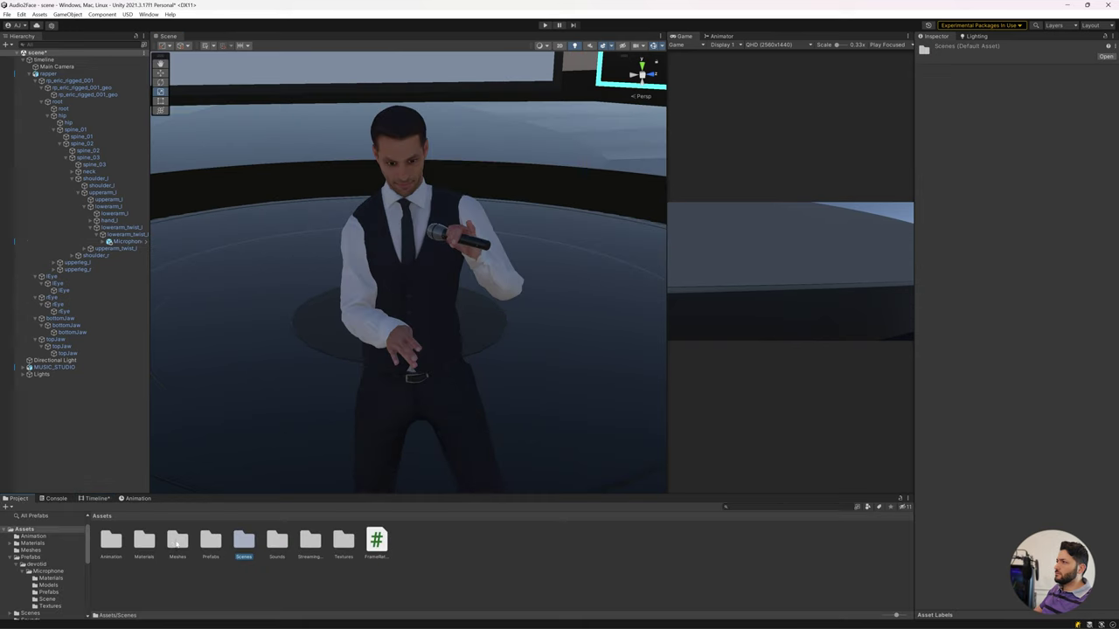
pyautogui.doubleClick(243, 538)
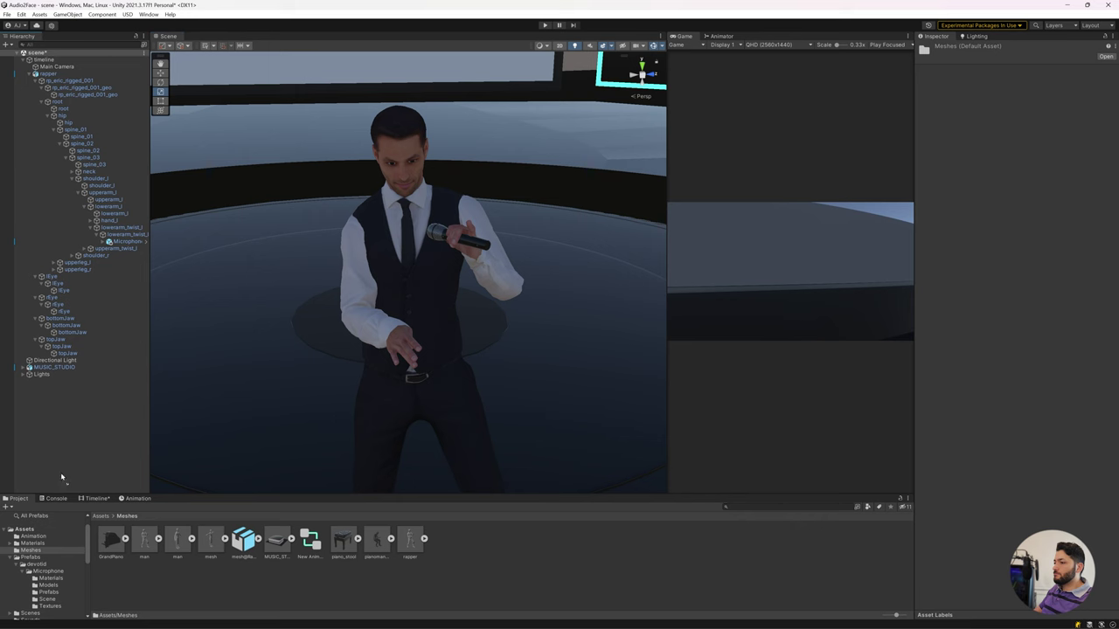
# Add the GrandPiano model and move it to centre stage behind the singer.
pyautogui.moveTo(291, 427); pyautogui.dragTo(60, 472)
pyautogui.scroll(-5, 315, 323)
pyautogui.scroll(-3, 341, 342)
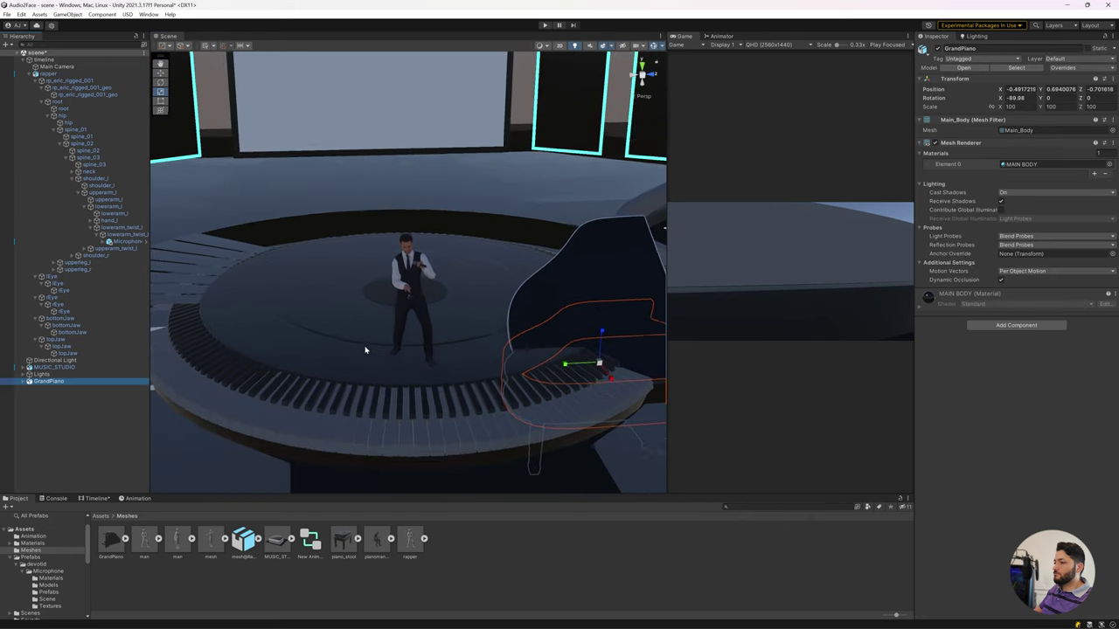
pyautogui.press('w')
pyautogui.click(626, 366)
pyautogui.moveTo(626, 367); pyautogui.dragTo(393, 195)
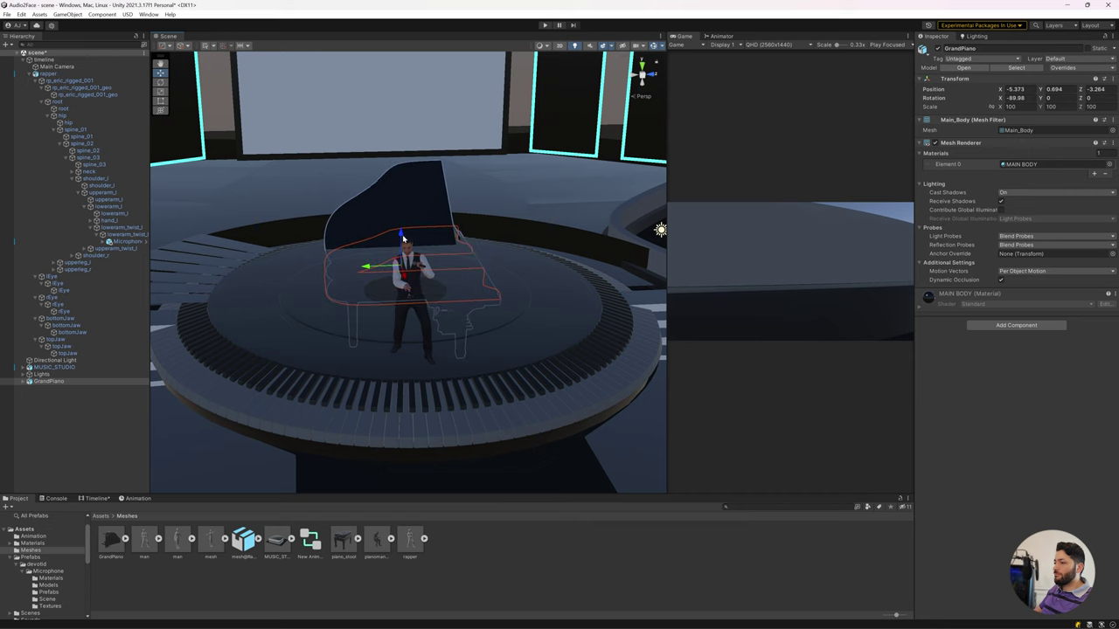
pyautogui.moveTo(403, 238)
pyautogui.mouseDown()
pyautogui.moveTo(404, 167)
pyautogui.moveTo(438, 246)
pyautogui.moveTo(298, 268)
pyautogui.moveTo(254, 260)
pyautogui.mouseUp()
pyautogui.press('e')
pyautogui.click(160, 73)
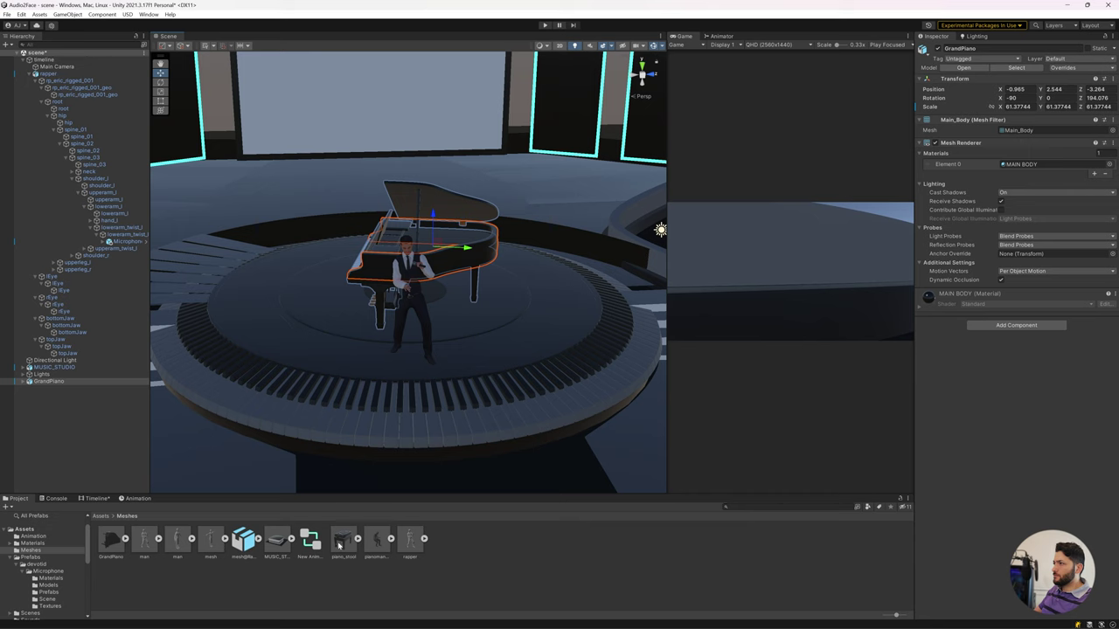
# Place piano_stool from the Meshes folder and lower it onto the floor at the keyboard.
pyautogui.moveTo(339, 546); pyautogui.dragTo(339, 297)
pyautogui.press('f')
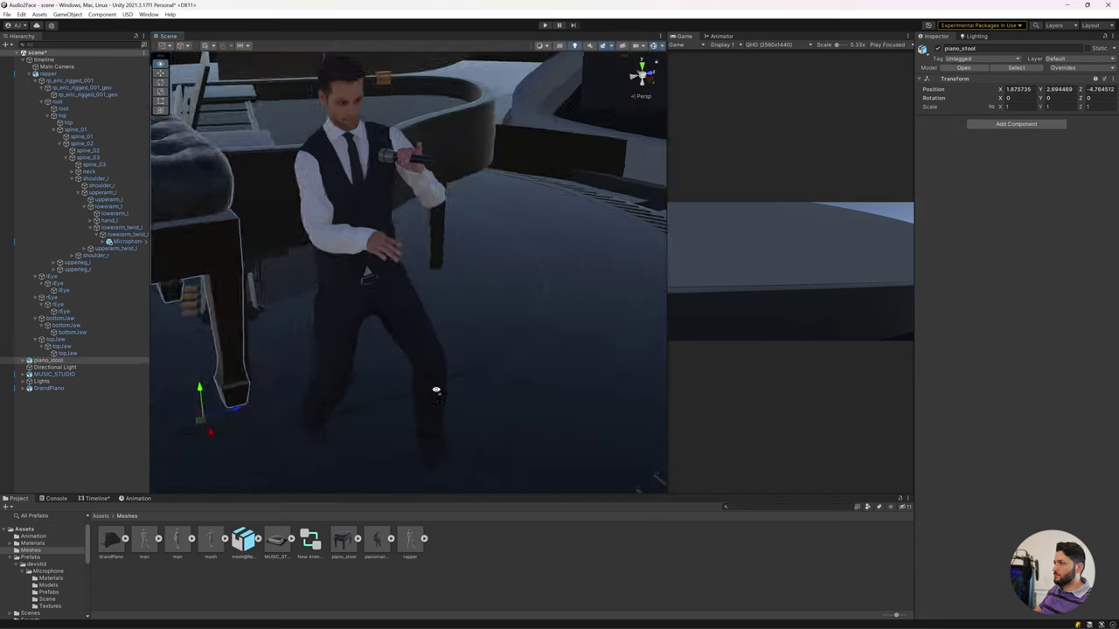
pyautogui.scroll(-3, 475, 322)
pyautogui.moveTo(444, 295)
pyautogui.mouseDown()
pyautogui.moveTo(271, 319)
pyautogui.moveTo(282, 284)
pyautogui.moveTo(280, 300)
pyautogui.mouseUp()
pyautogui.press('e')
# Shrink the grand piano slightly to about 59.21 scale.
pyautogui.click(354, 222)
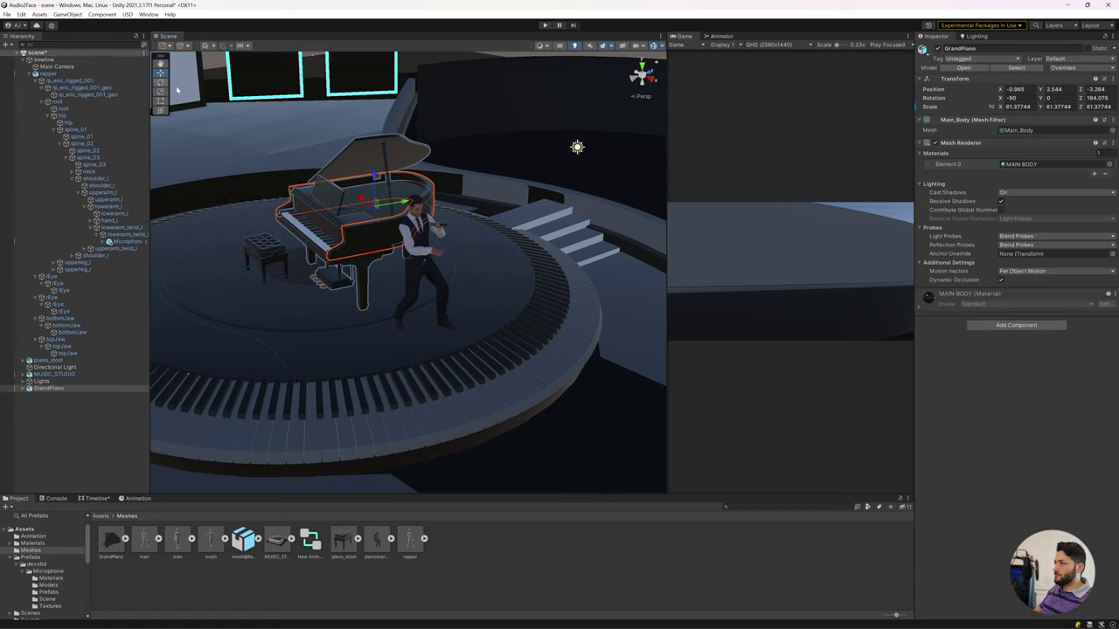
pyautogui.press('w')
pyautogui.keyDown('alt'); pyautogui.moveTo(368, 227); pyautogui.dragTo(185, 129); pyautogui.keyUp('alt')
pyautogui.press('r')
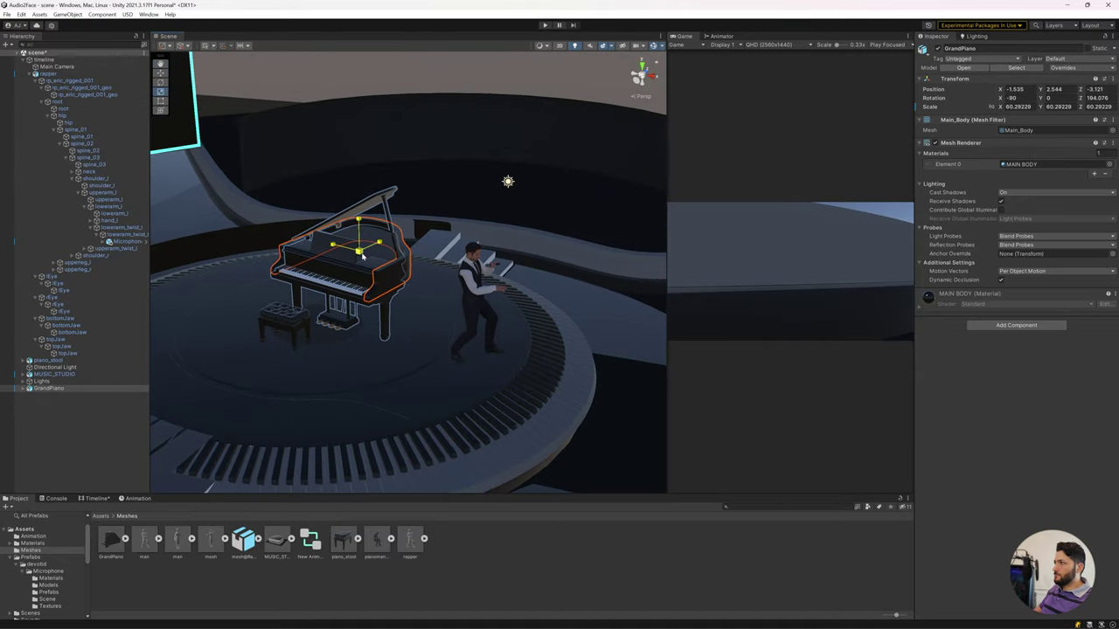
pyautogui.moveTo(359, 248)
pyautogui.mouseDown()
pyautogui.moveTo(350, 255)
pyautogui.moveTo(358, 230)
pyautogui.mouseUp()
pyautogui.press('w')
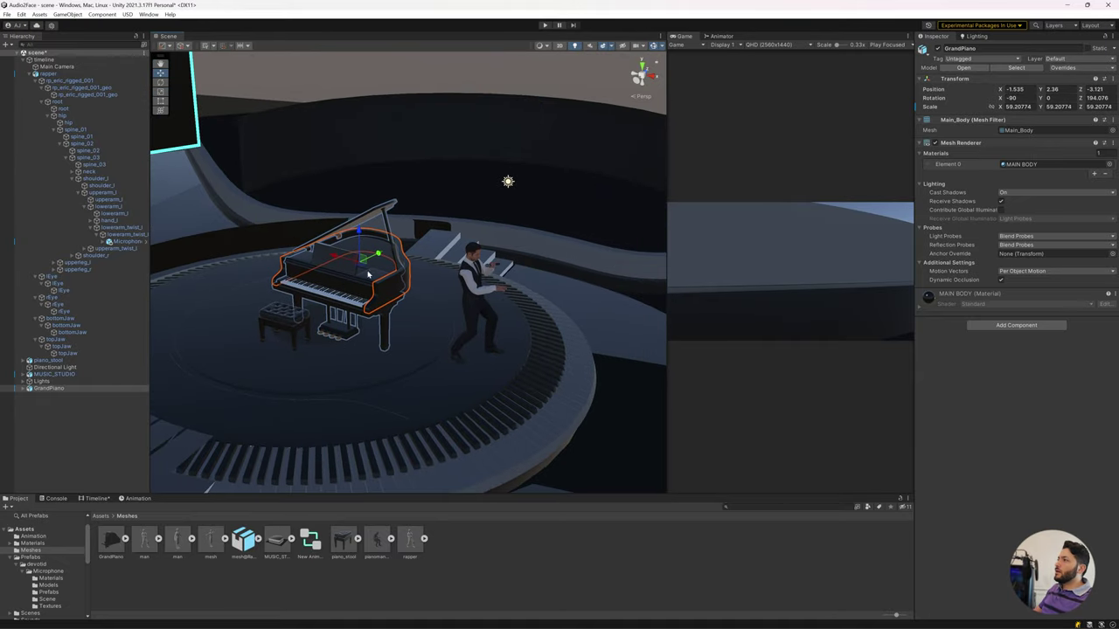
pyautogui.click(29, 60)
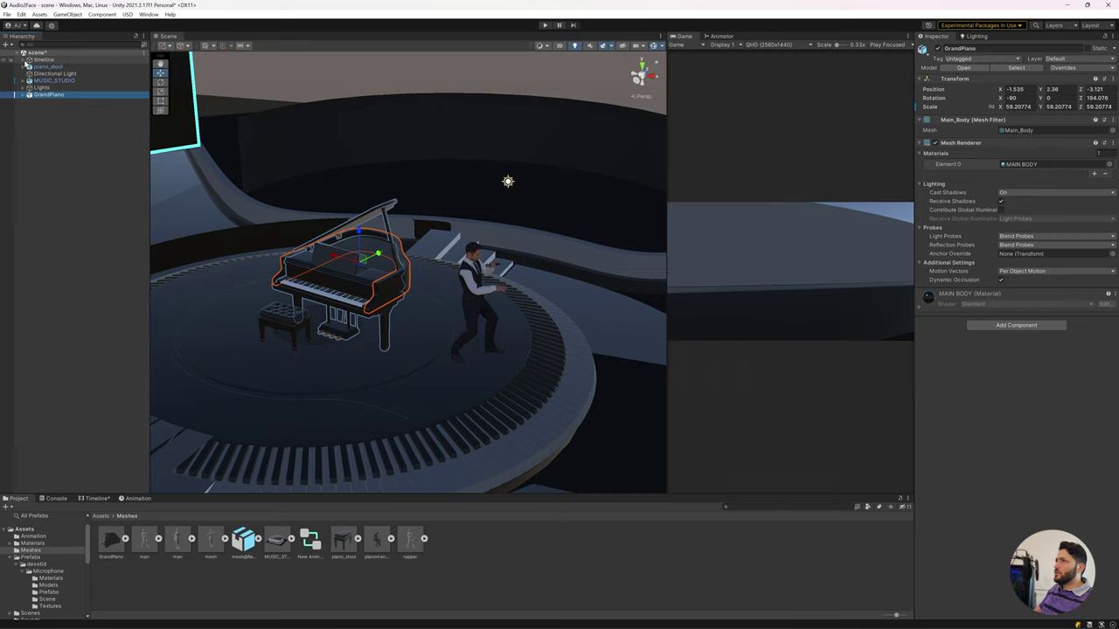
# Create an empty object named PostProcessing in the Hierarchy.
pyautogui.rightClick(45, 134)
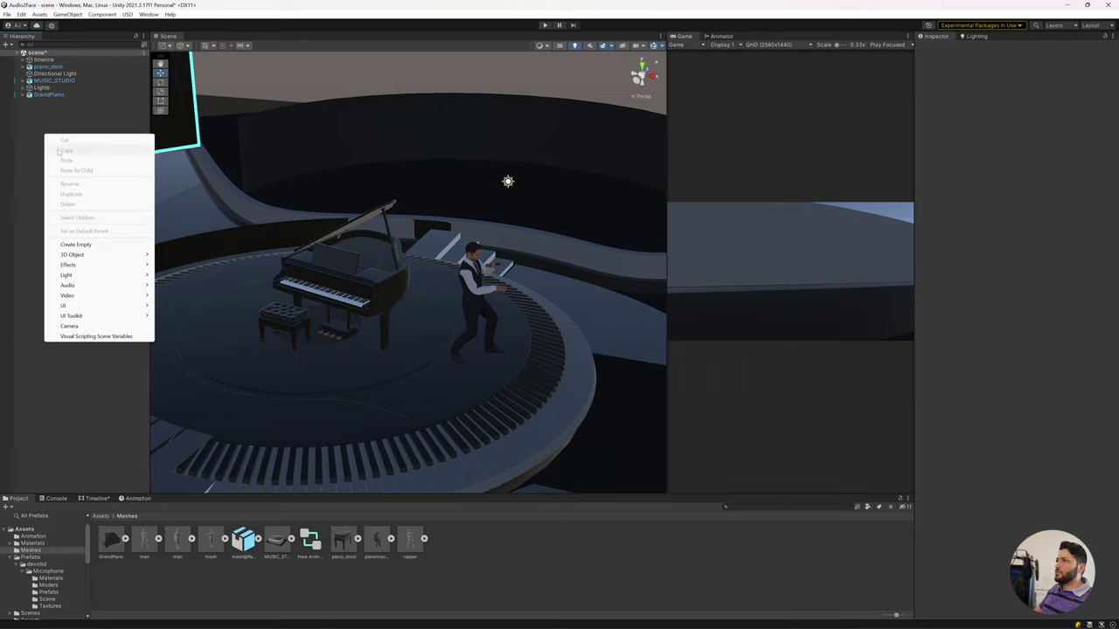
pyautogui.click(87, 246)
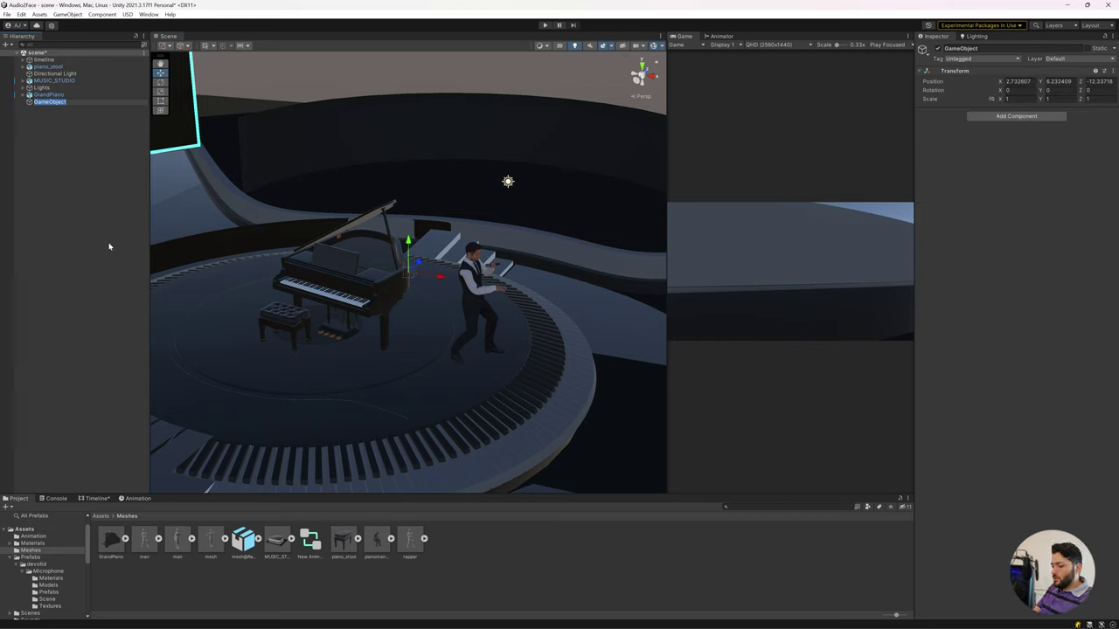
pyautogui.write('PostPro')
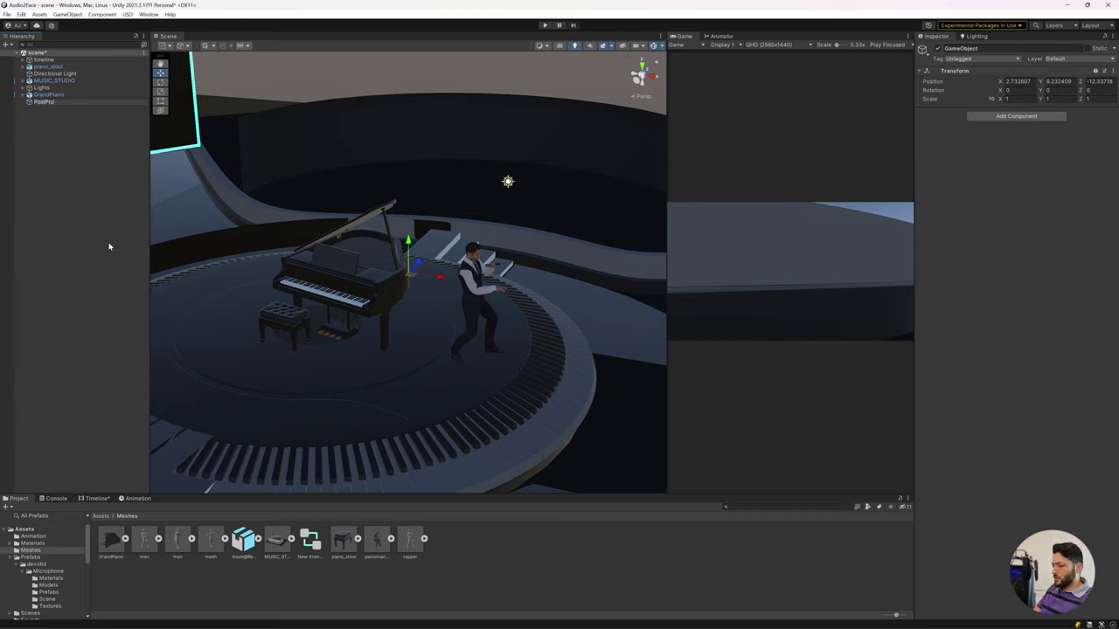
pyautogui.write('cessing')
pyautogui.press('Return')
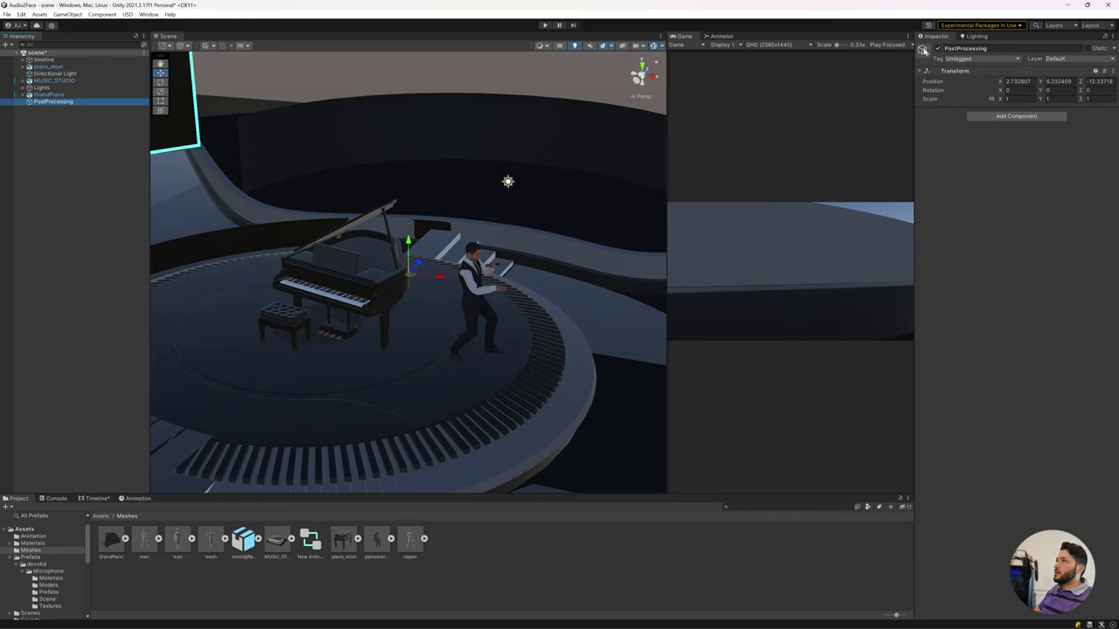
# Search Package Manager for 'post' and confirm Post Processing 3.2.2 is installed.
pyautogui.click(150, 15)
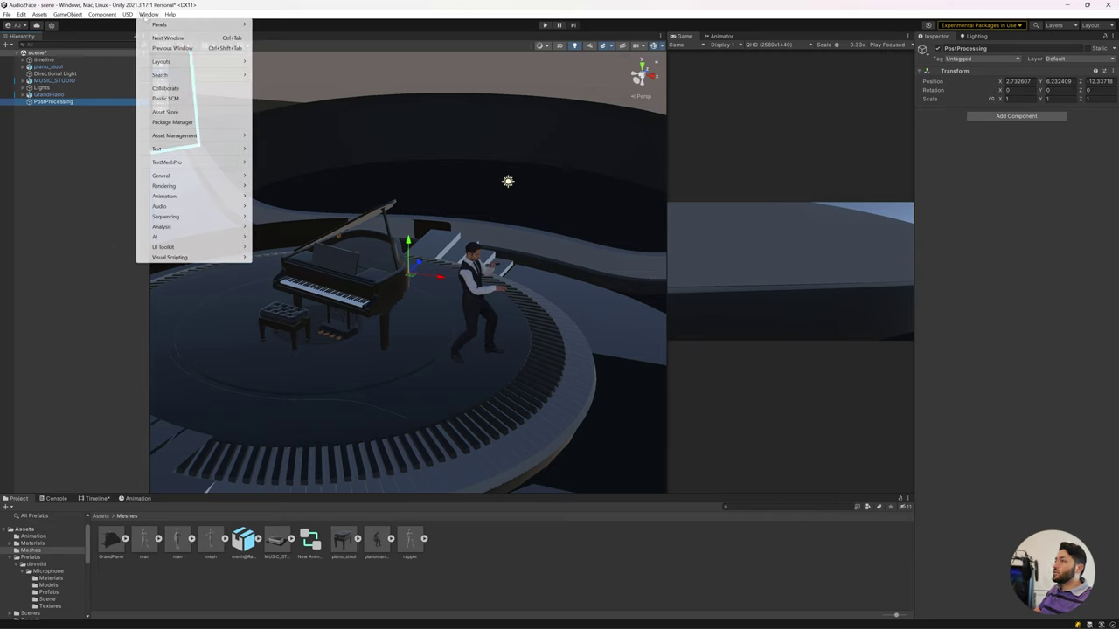
pyautogui.click(192, 122)
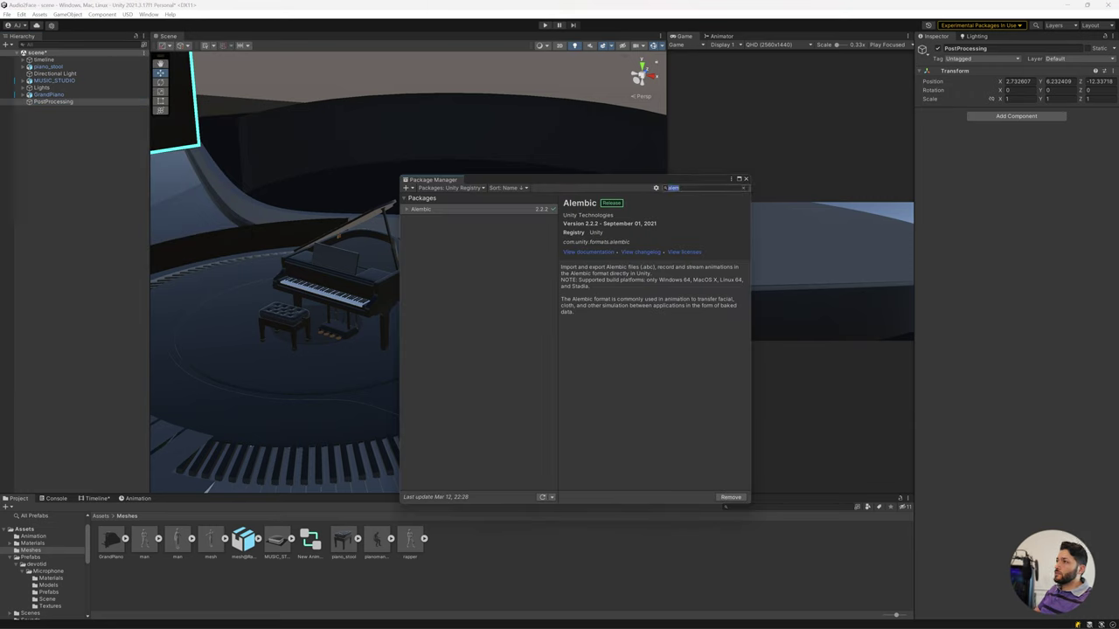
pyautogui.write('postpr')
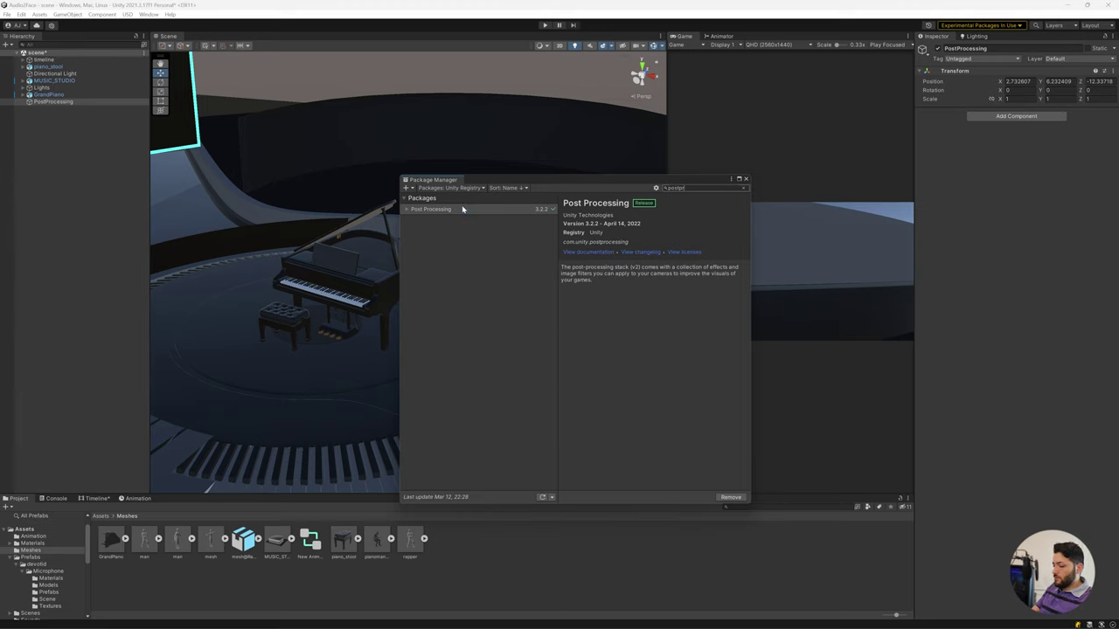
pyautogui.click(467, 210)
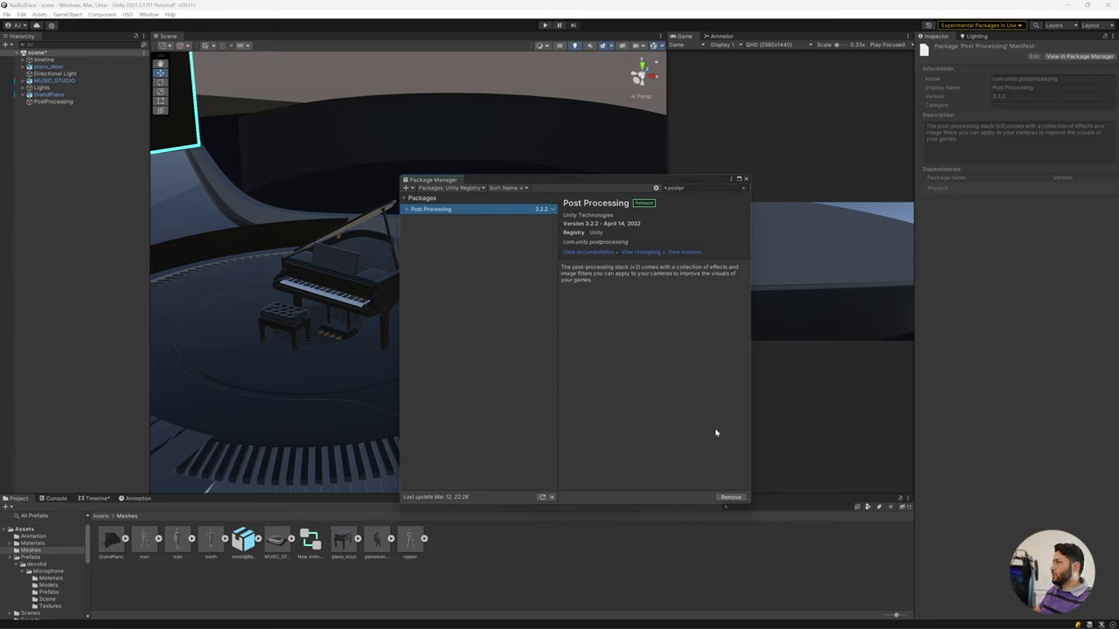
pyautogui.click(745, 179)
pyautogui.click(50, 102)
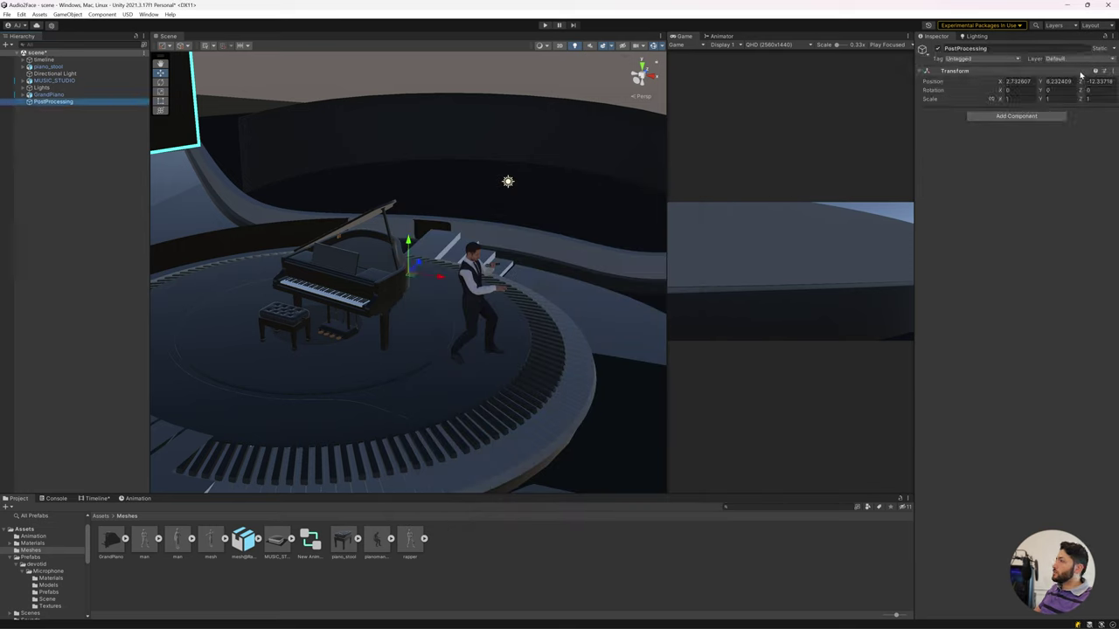
# Assign the PostProcessing object to the PostProcessing layer (layer 6).
pyautogui.click(1053, 58)
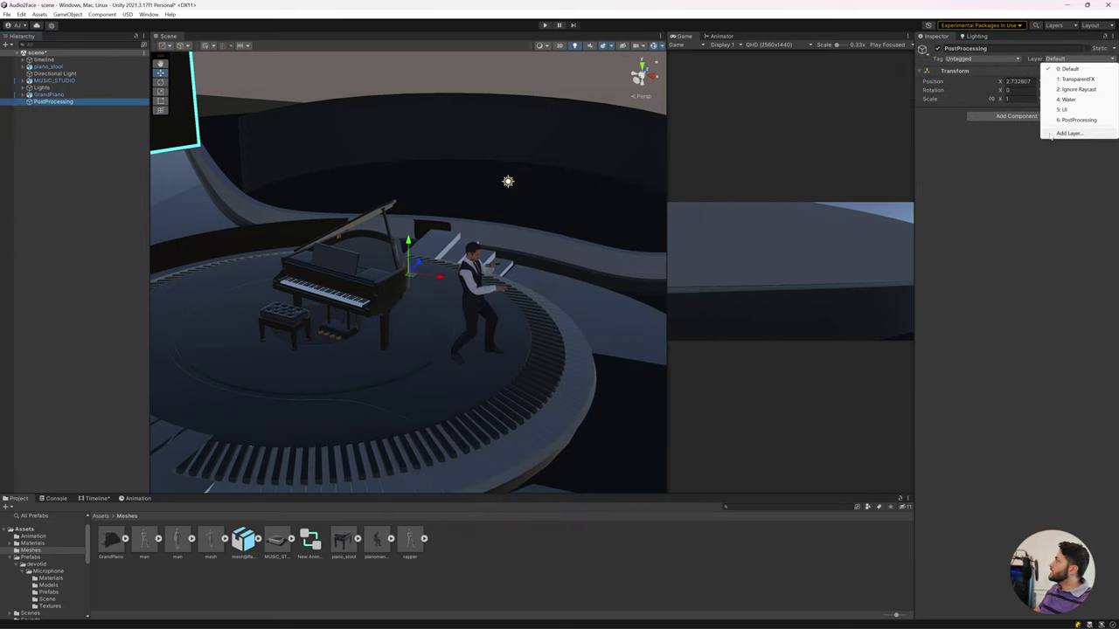
pyautogui.click(1058, 134)
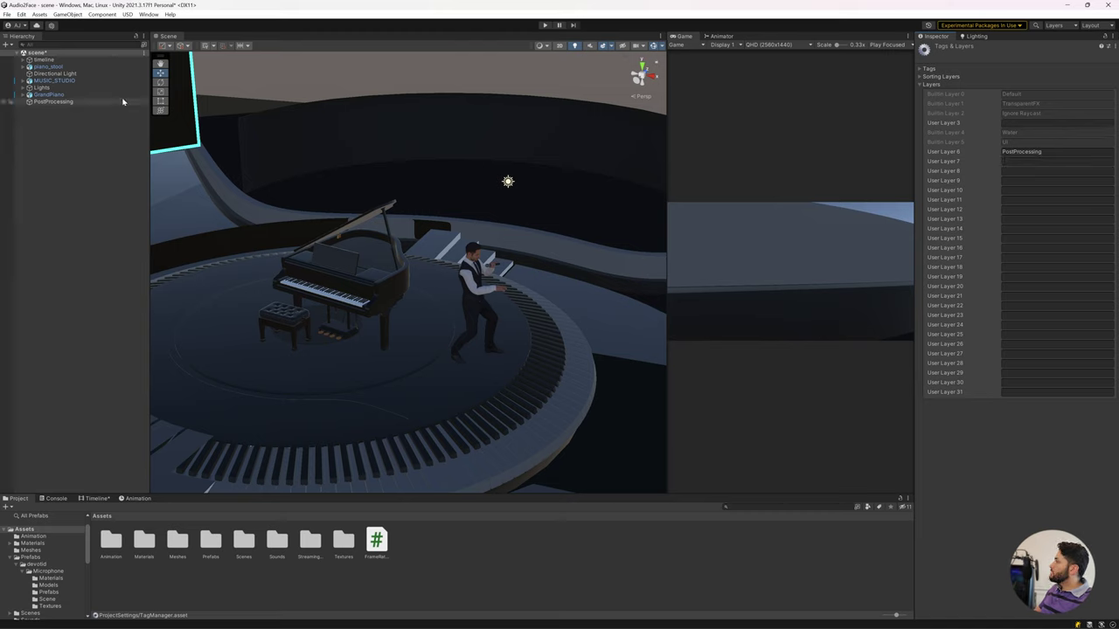
pyautogui.click(52, 102)
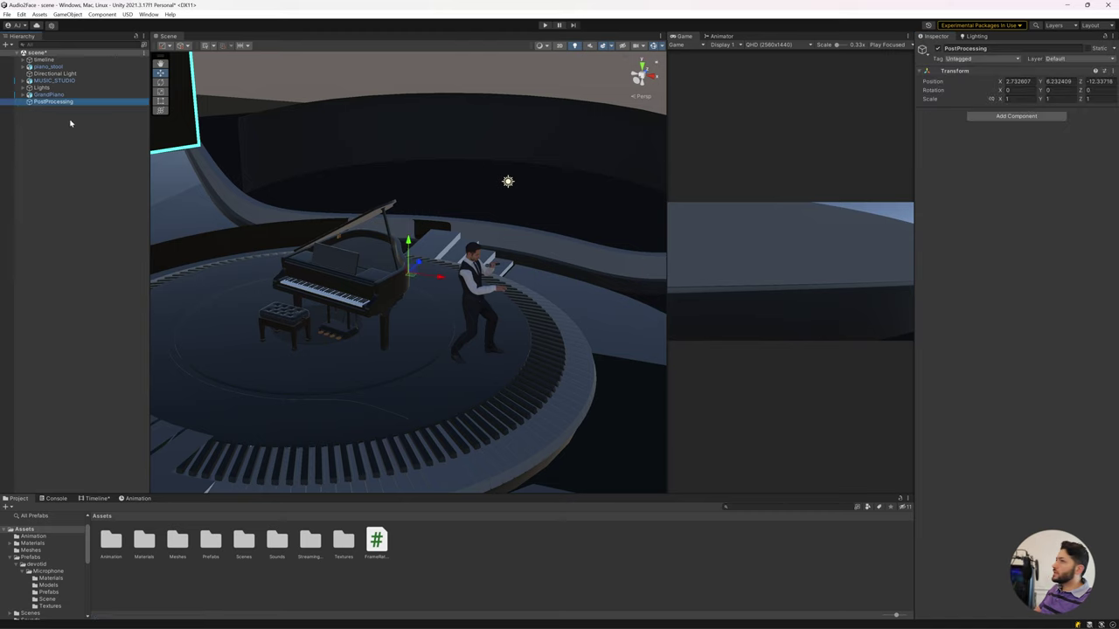
pyautogui.click(1075, 59)
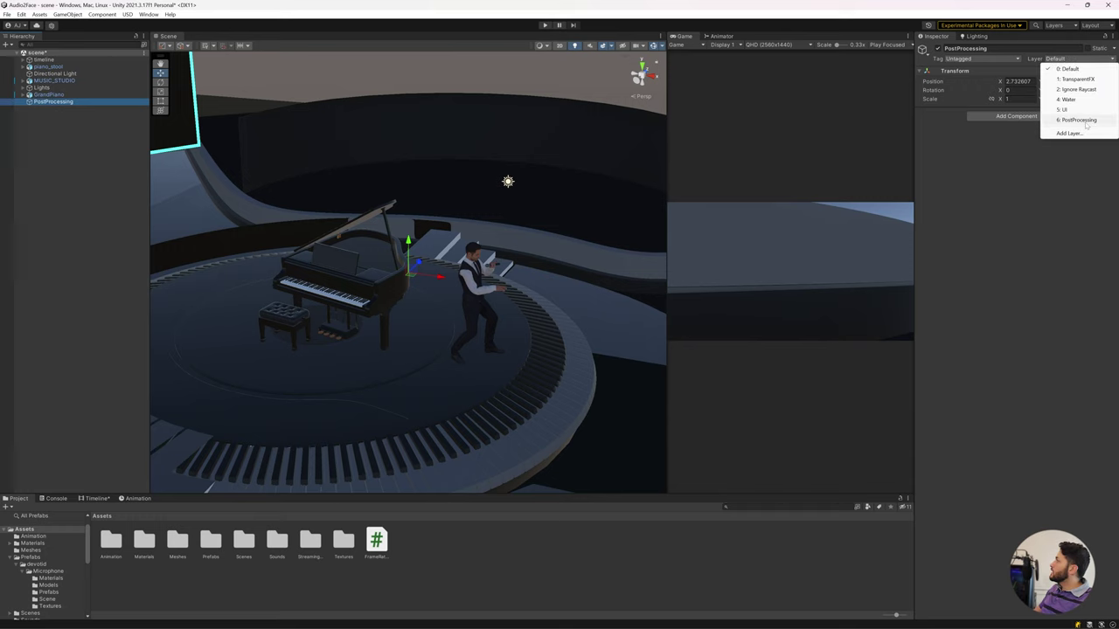
pyautogui.click(1084, 125)
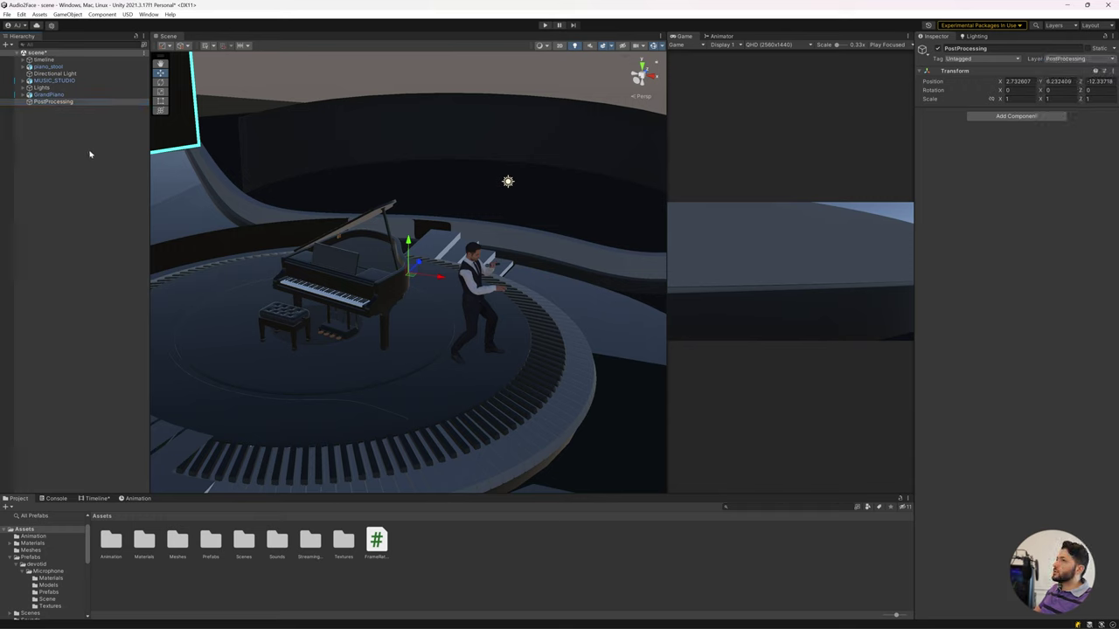
# Expand the timeline branch and select the Main Camera.
pyautogui.click(24, 72)
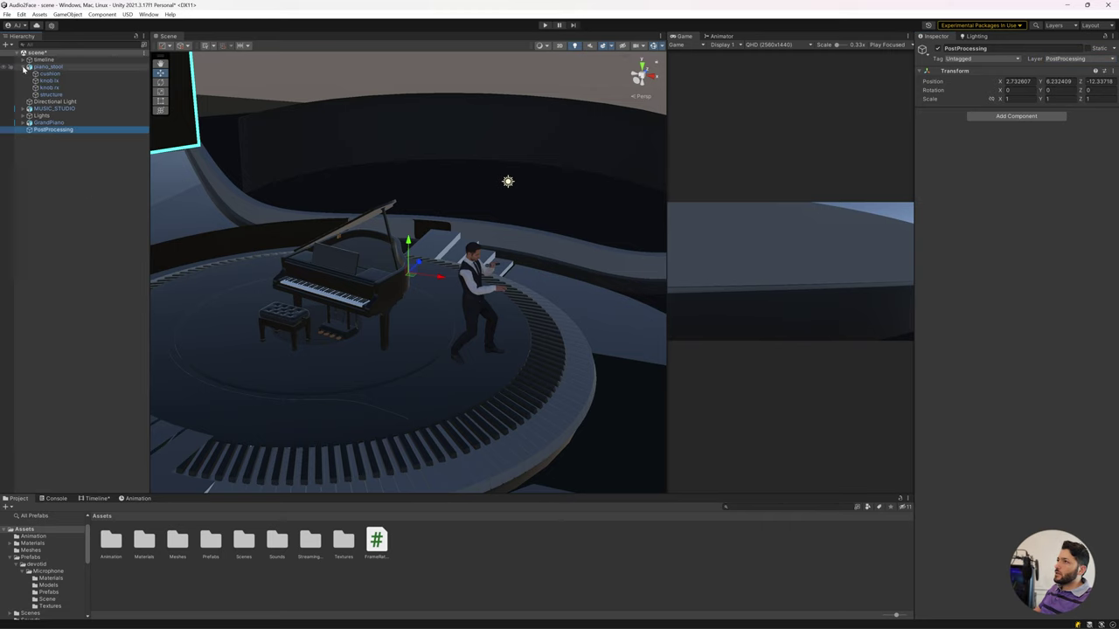
pyautogui.click(24, 59)
pyautogui.click(42, 66)
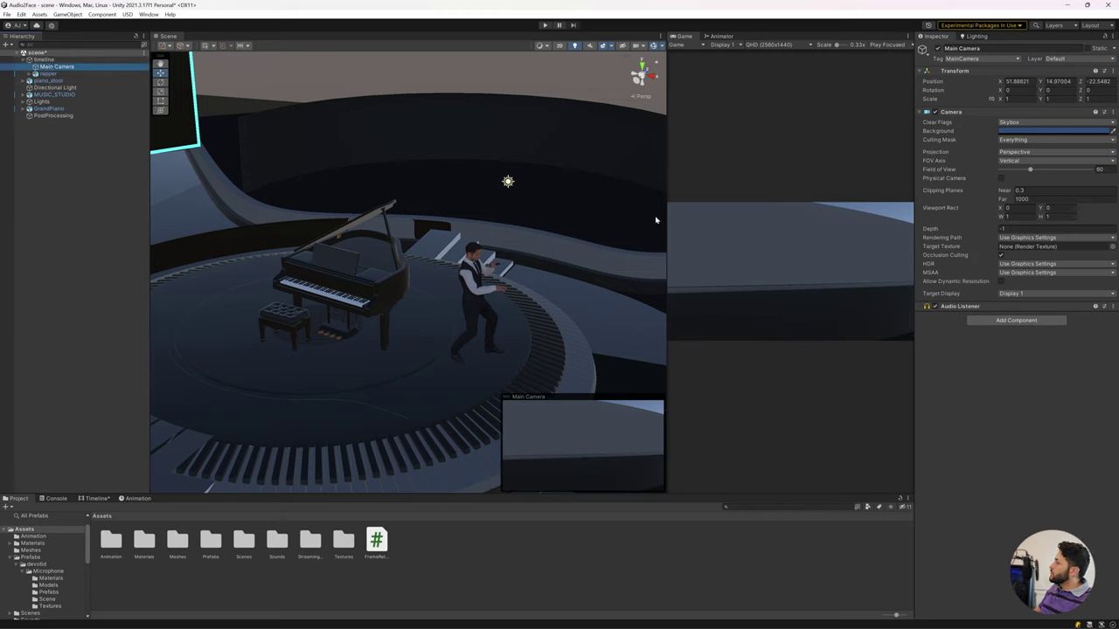
# Add a Post-process Layer to the Main Camera using the PostProcessing layer and TAA.
pyautogui.click(1016, 320)
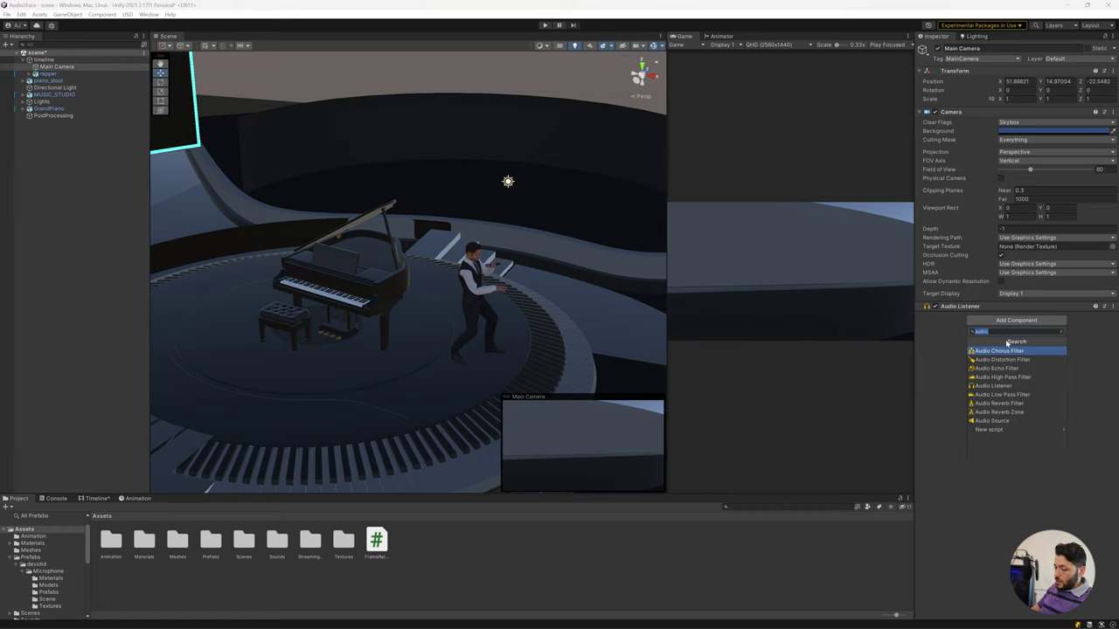
pyautogui.write('post')
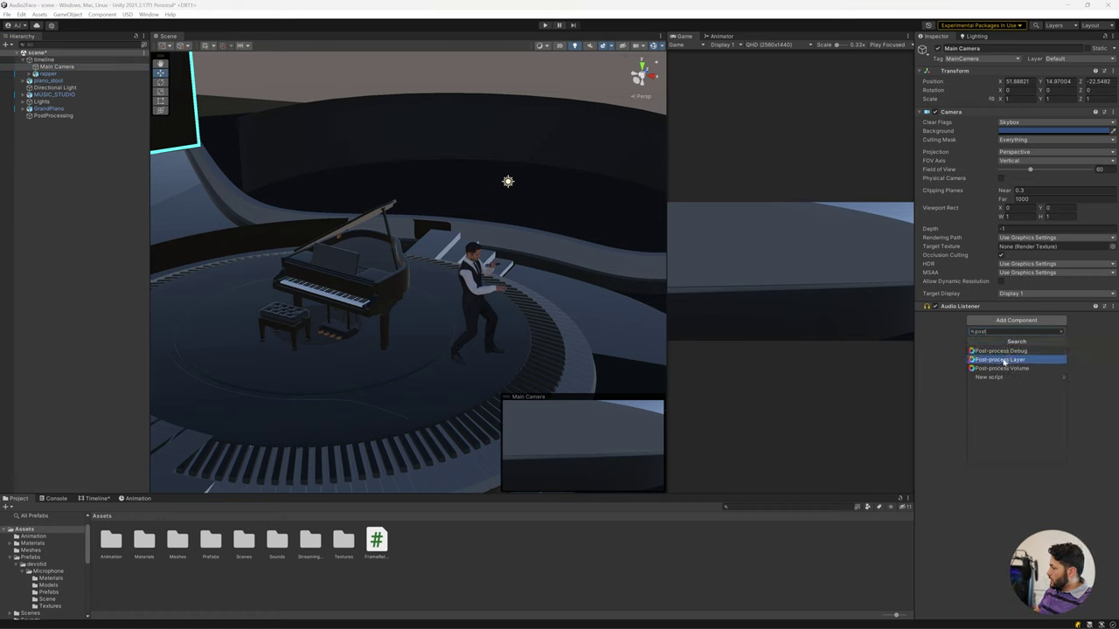
pyautogui.click(1004, 360)
pyautogui.click(1052, 387)
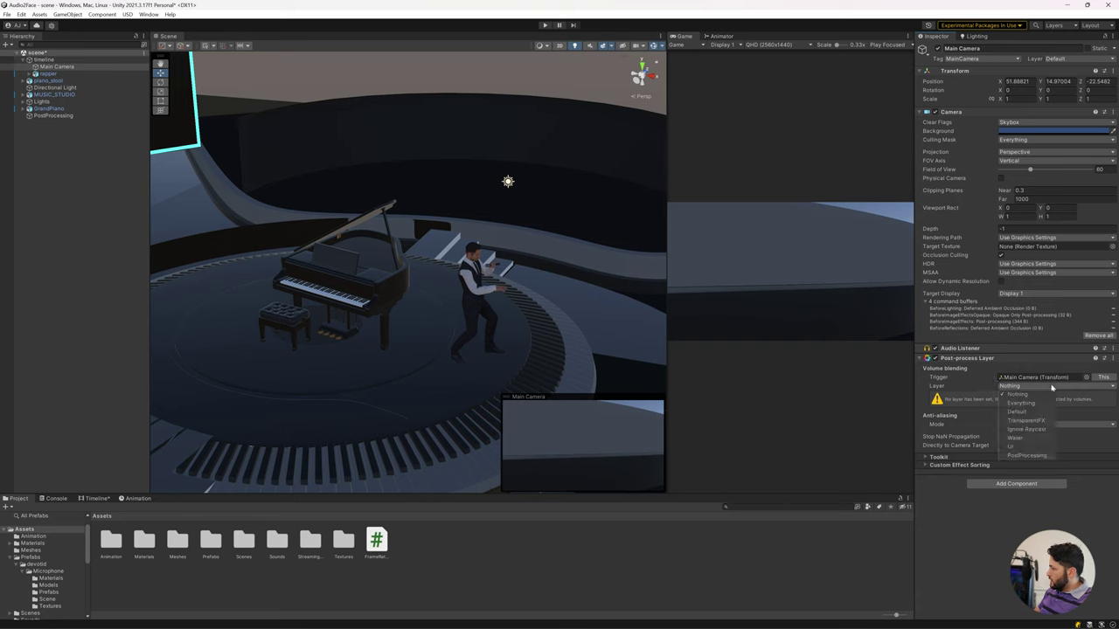
pyautogui.click(1047, 455)
pyautogui.click(1078, 405)
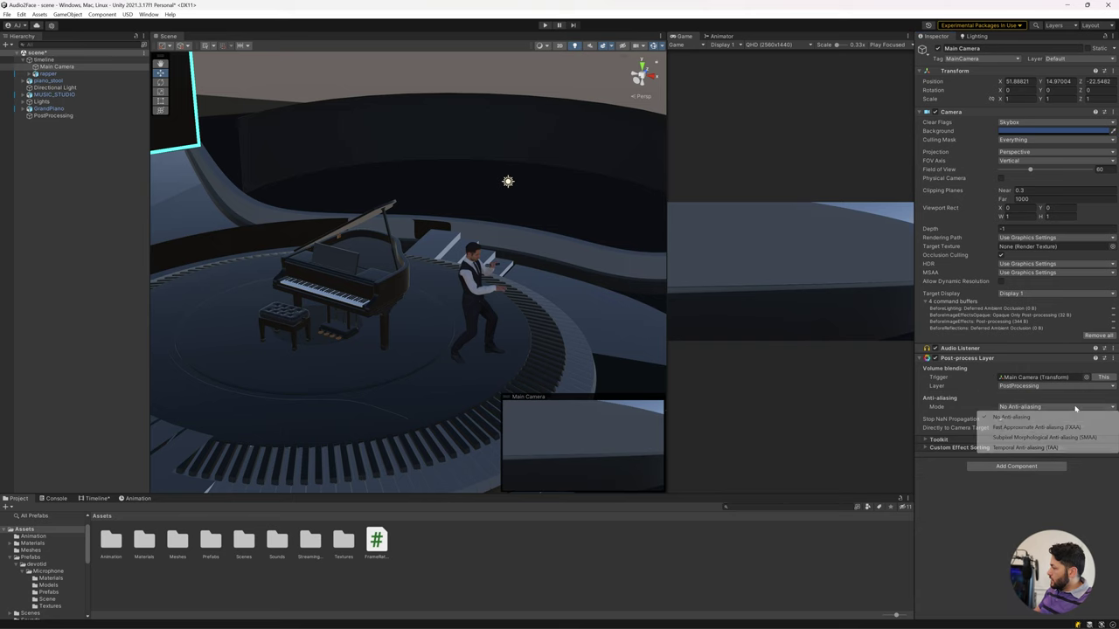
pyautogui.click(1045, 448)
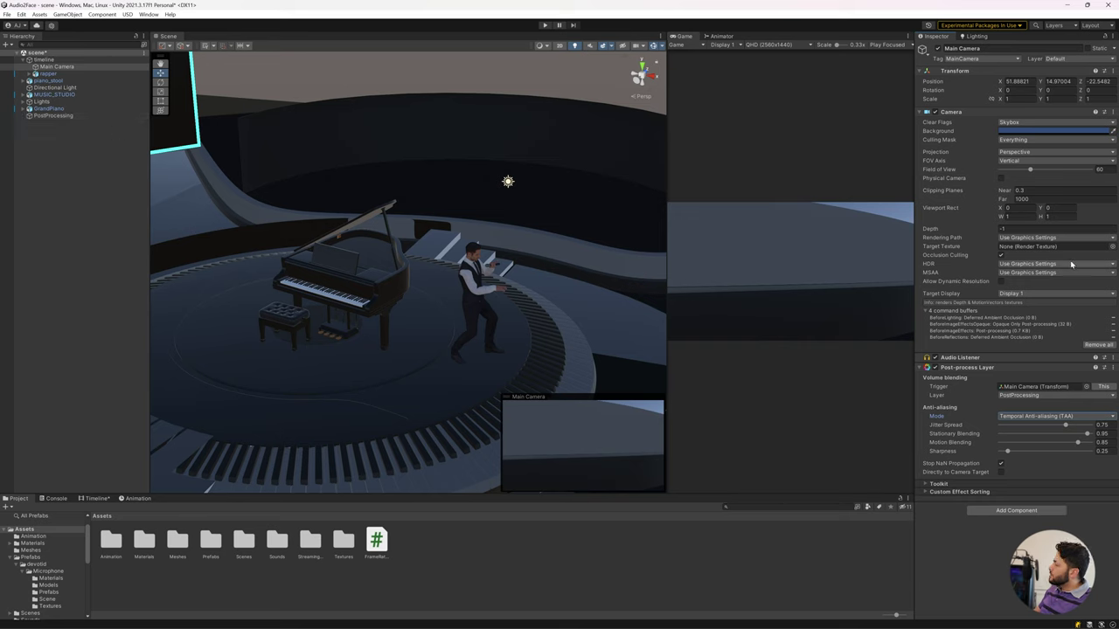
# Set the Main Camera's rendering path to Deferred.
pyautogui.click(1023, 238)
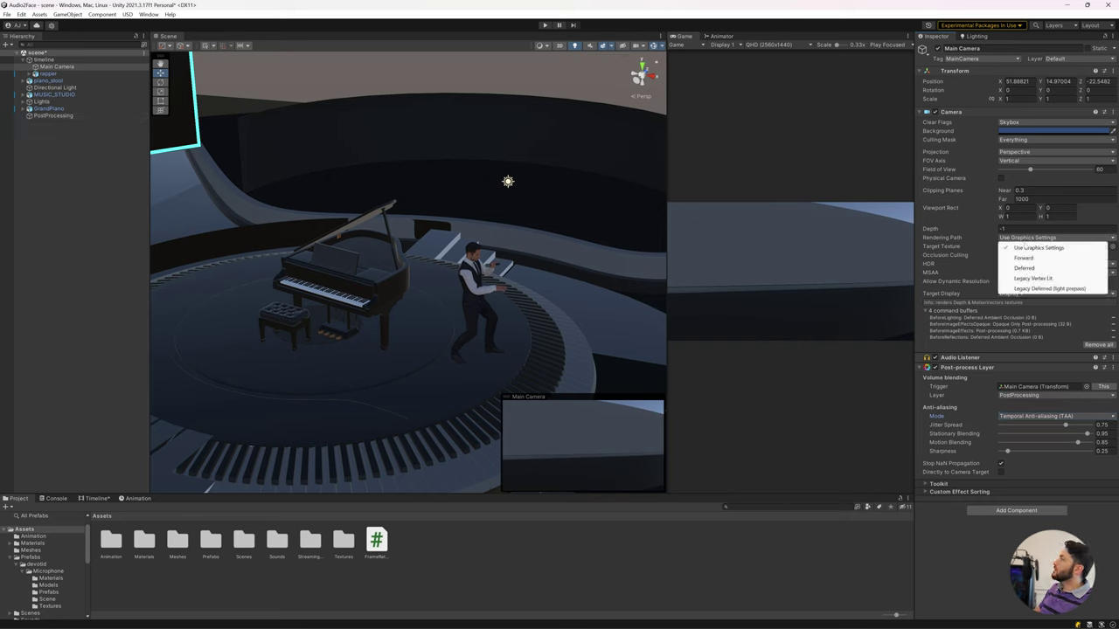
pyautogui.click(1031, 274)
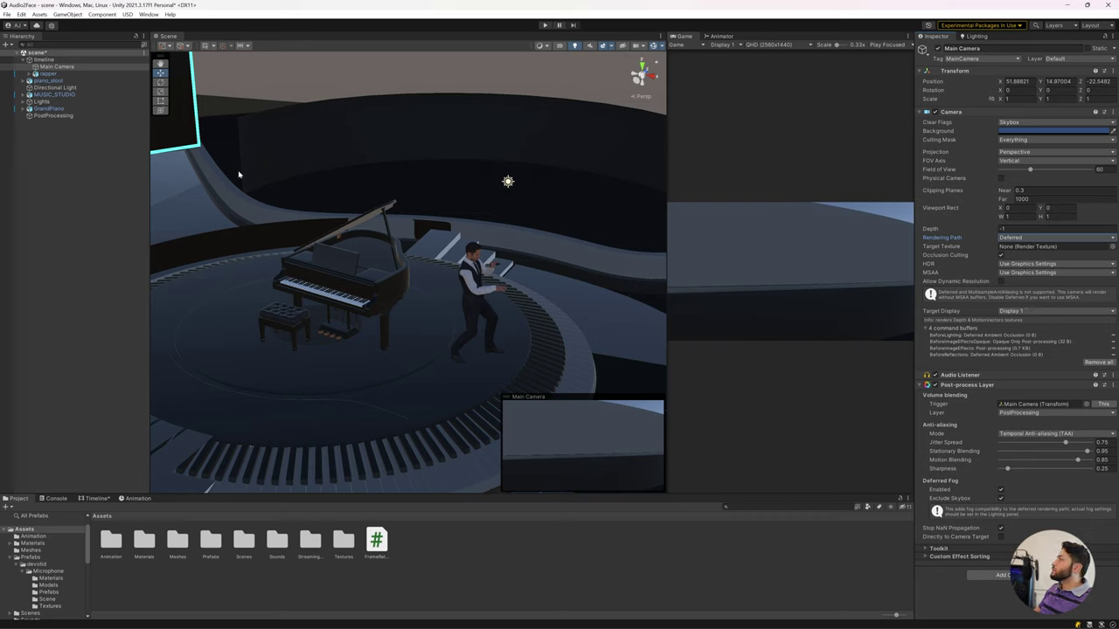
pyautogui.click(52, 115)
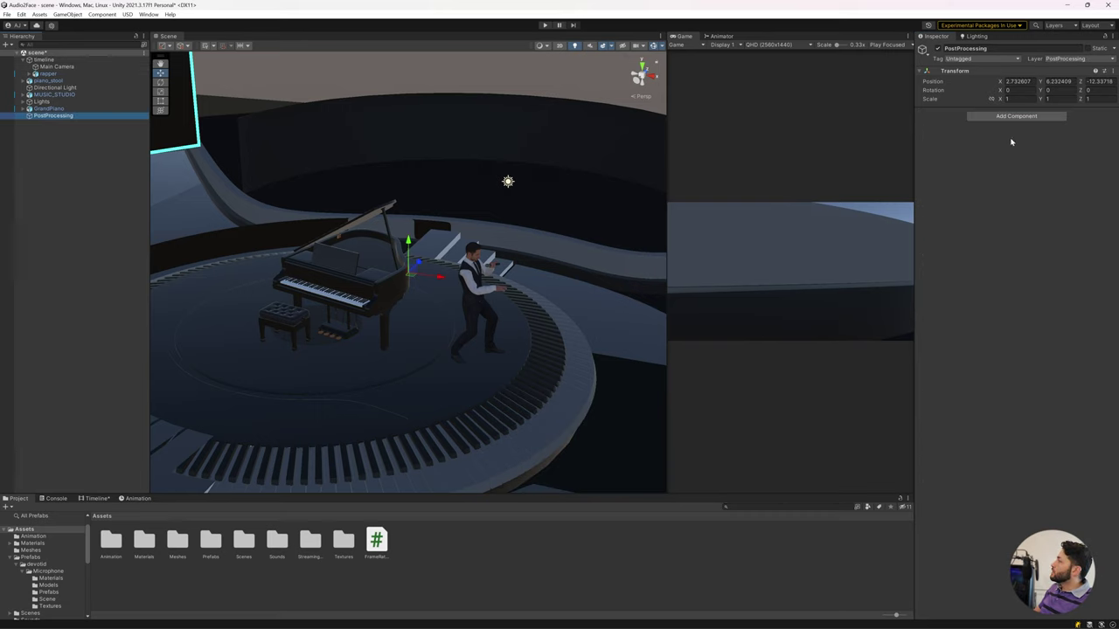
# Add a global Post-process Volume with a new profile to the PostProcessing object.
pyautogui.click(1014, 116)
pyautogui.click(1013, 166)
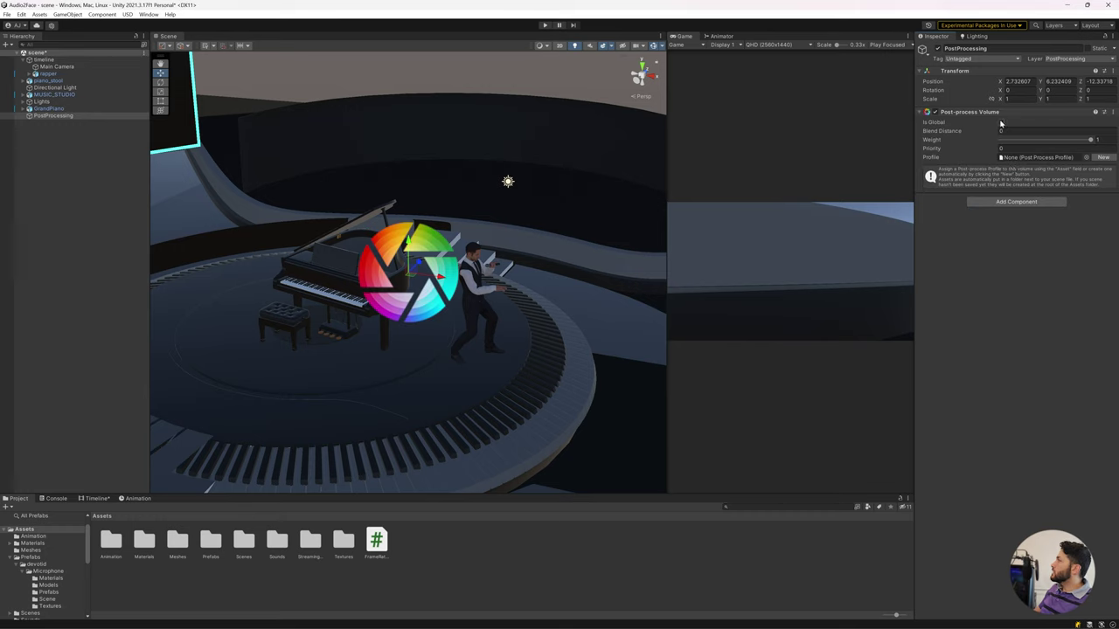
pyautogui.click(1001, 122)
pyautogui.click(1104, 149)
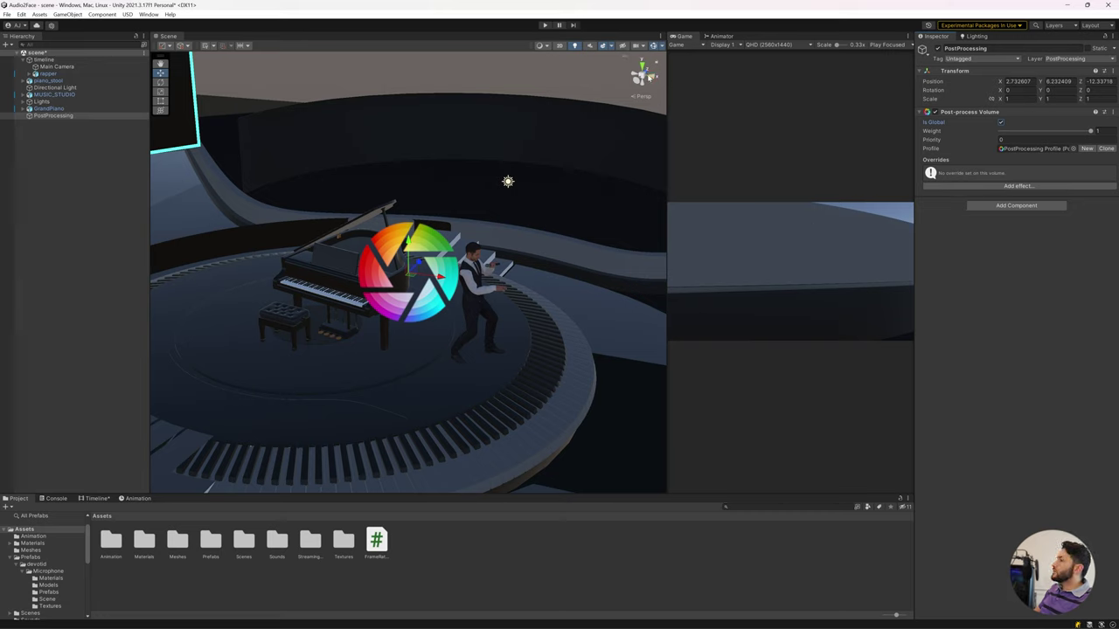
# Lower the Gizmos 3D icon size so the post-process icon shrinks in the Scene.
pyautogui.click(657, 46)
pyautogui.moveTo(741, 57); pyautogui.dragTo(734, 59)
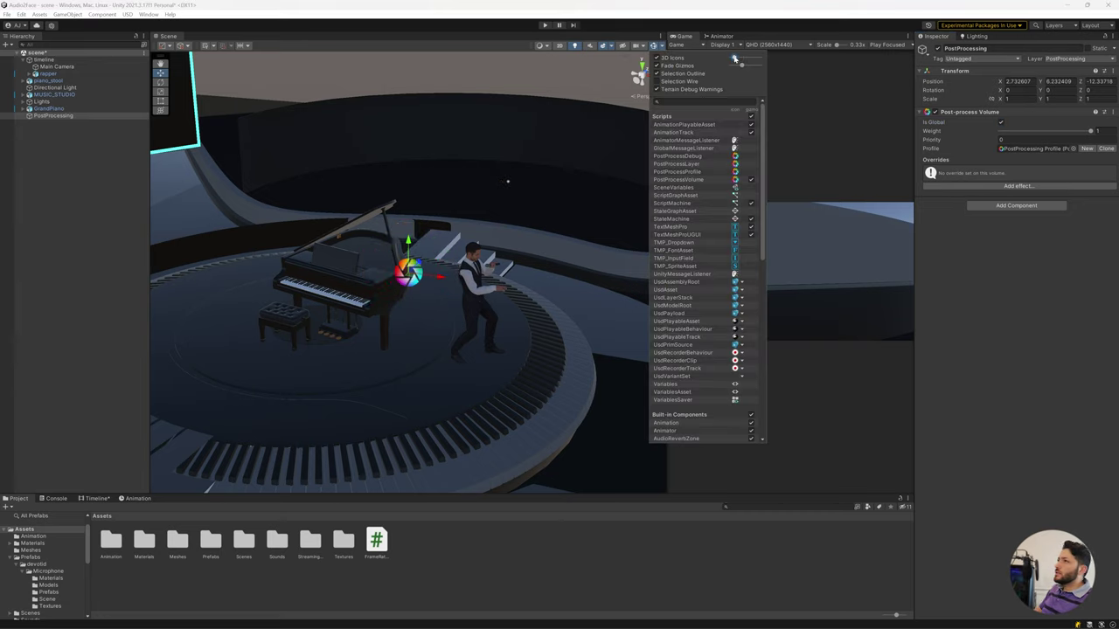
pyautogui.click(657, 45)
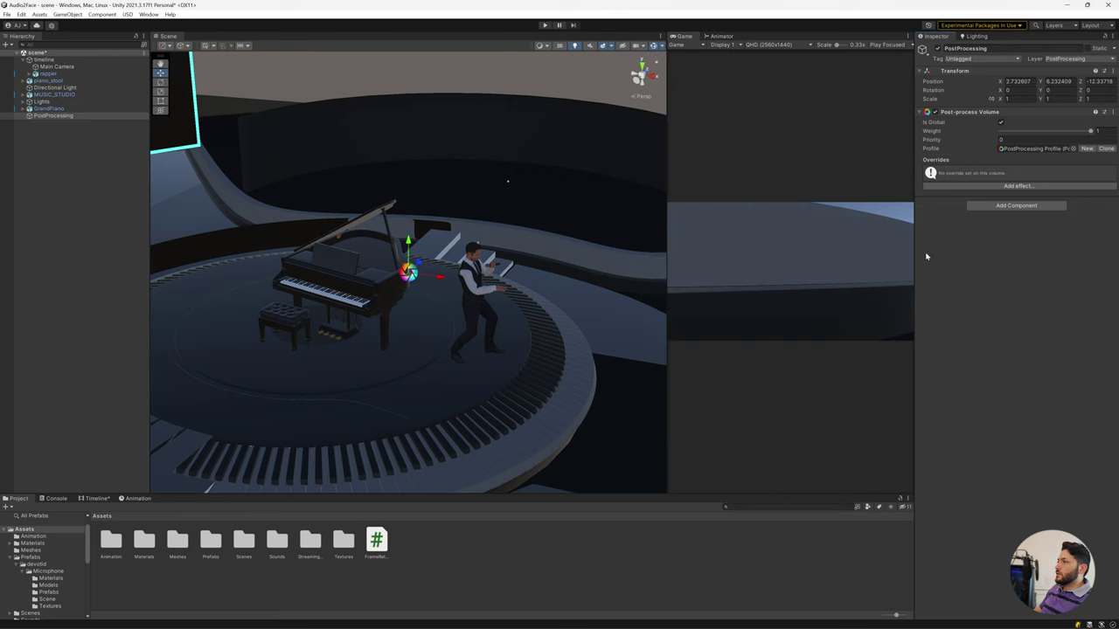
pyautogui.keyDown('alt'); pyautogui.moveTo(427, 240); pyautogui.dragTo(548, 262); pyautogui.keyUp('alt')
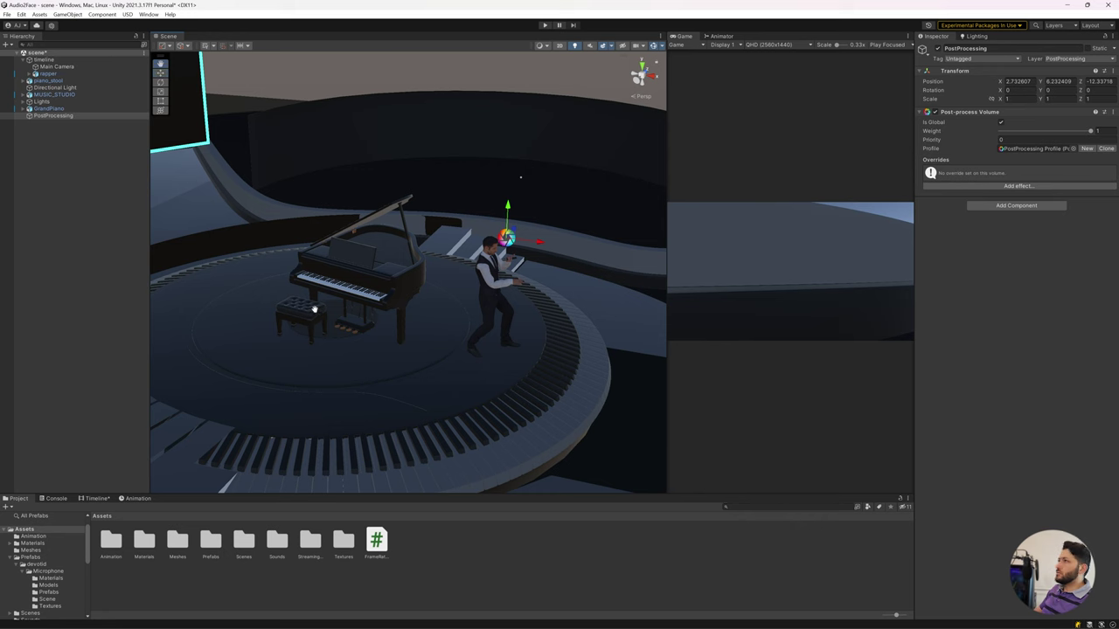
pyautogui.keyDown('alt'); pyautogui.moveTo(313, 310); pyautogui.dragTo(349, 307); pyautogui.keyUp('alt')
pyautogui.click(48, 67)
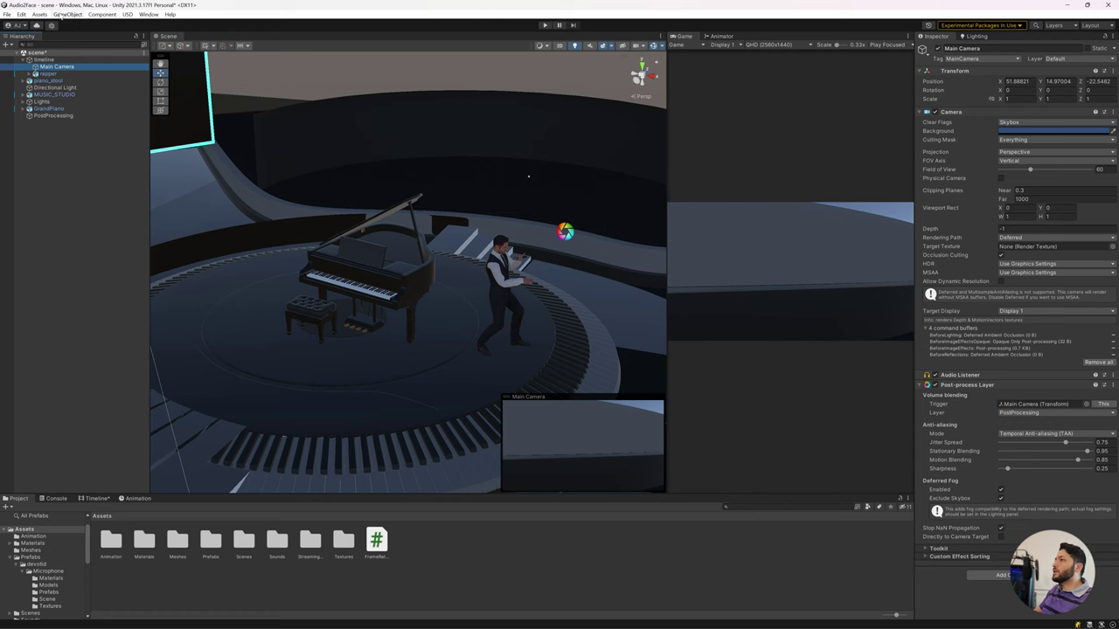
# Orbit close to the singer and piano and align the Main Camera with the Scene view.
pyautogui.keyDown('alt'); pyautogui.moveTo(364, 210); pyautogui.dragTo(254, 197); pyautogui.keyUp('alt')
pyautogui.click(67, 14)
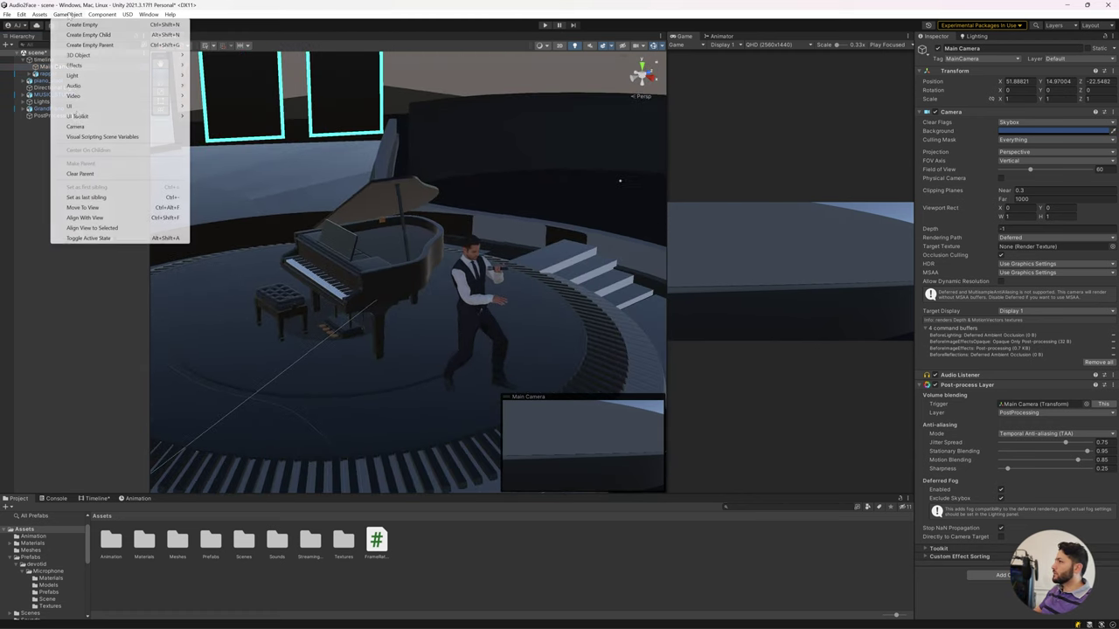
pyautogui.click(91, 218)
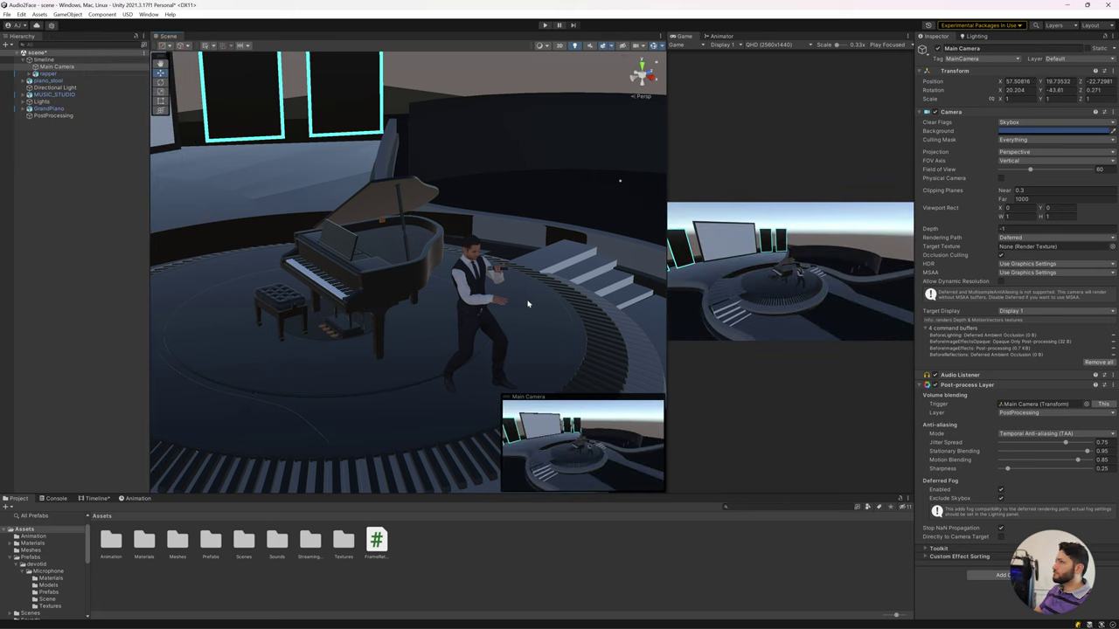
pyautogui.keyDown('alt'); pyautogui.moveTo(479, 290); pyautogui.dragTo(446, 315); pyautogui.keyUp('alt')
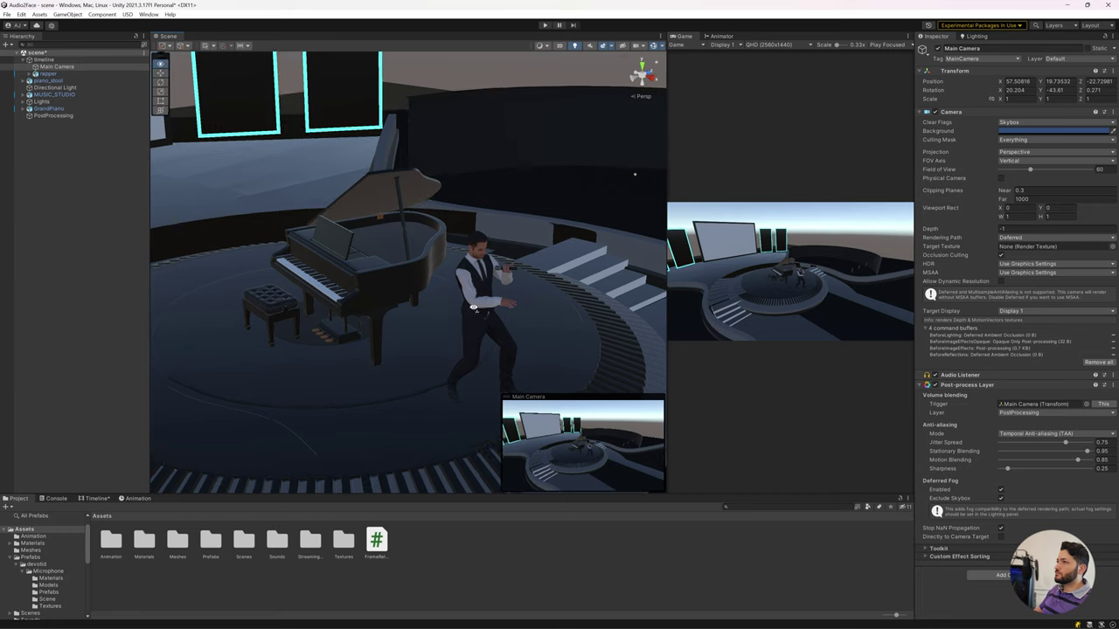
pyautogui.scroll(5, 446, 315)
pyautogui.click(67, 14)
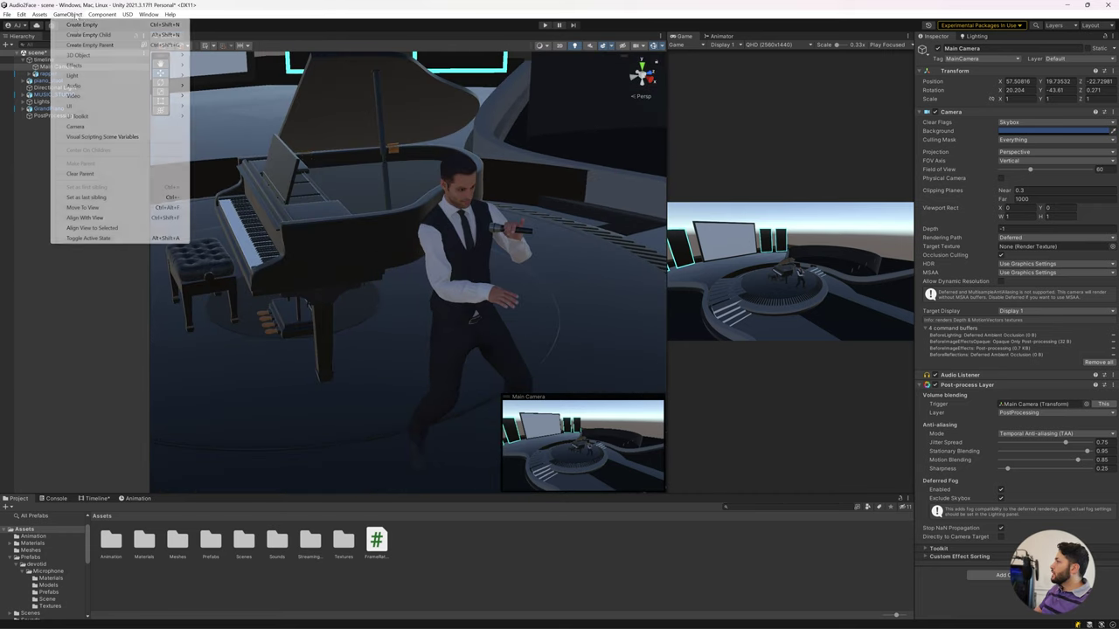
pyautogui.click(91, 207)
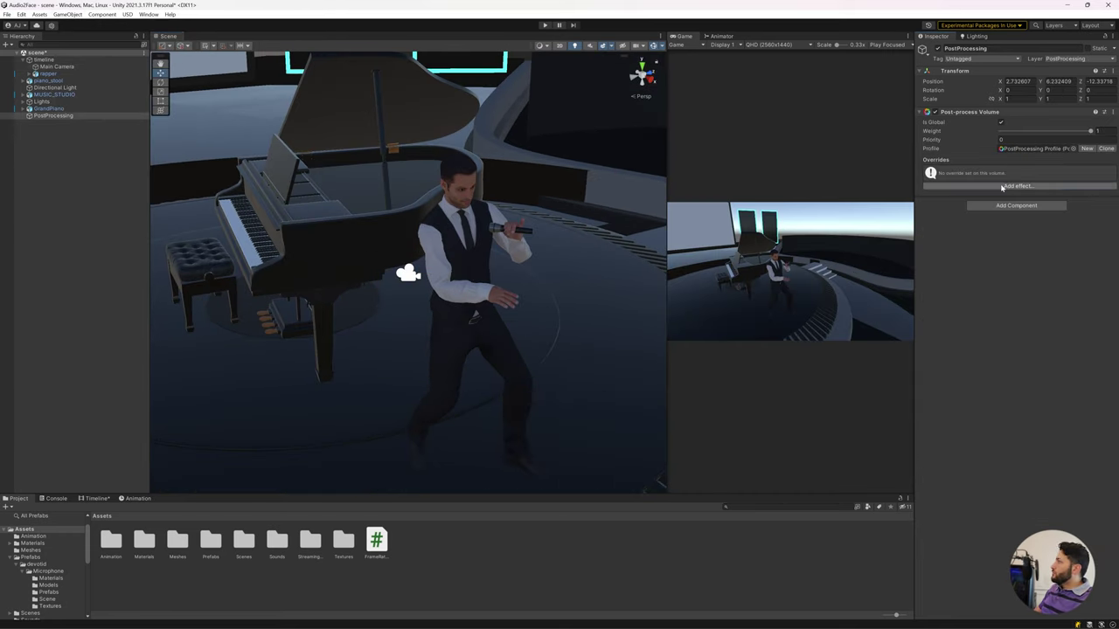
# Add Ambient Occlusion with intensity about 1.1 and Thickness Modifier 2.64.
pyautogui.click(1017, 186)
pyautogui.moveTo(1018, 192)
pyautogui.click(953, 190)
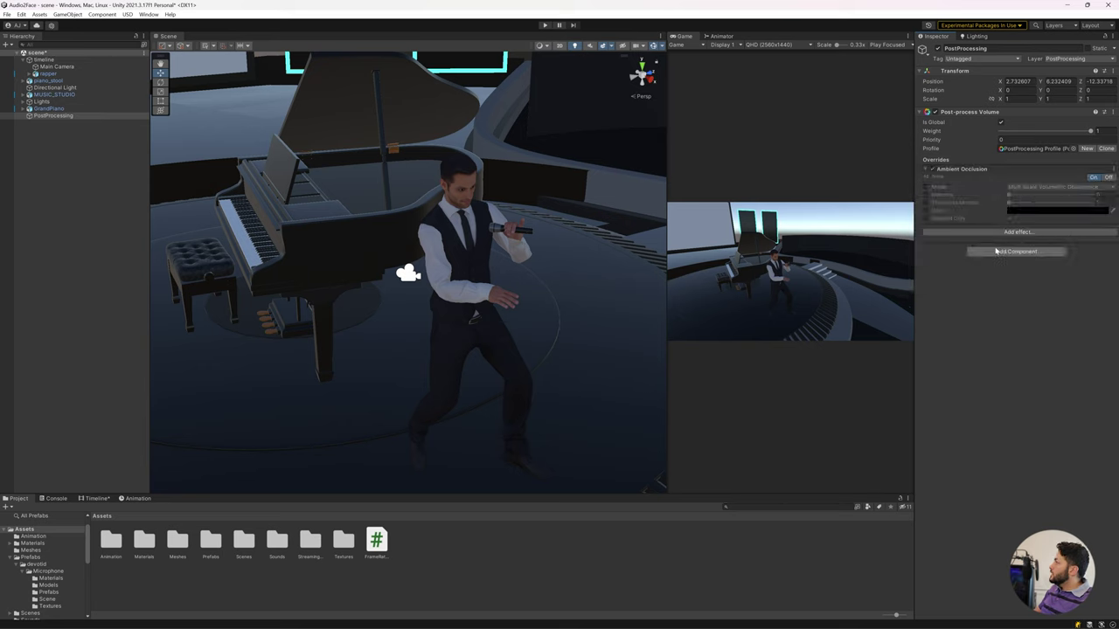
pyautogui.click(926, 195)
pyautogui.moveTo(1010, 196); pyautogui.dragTo(1035, 201)
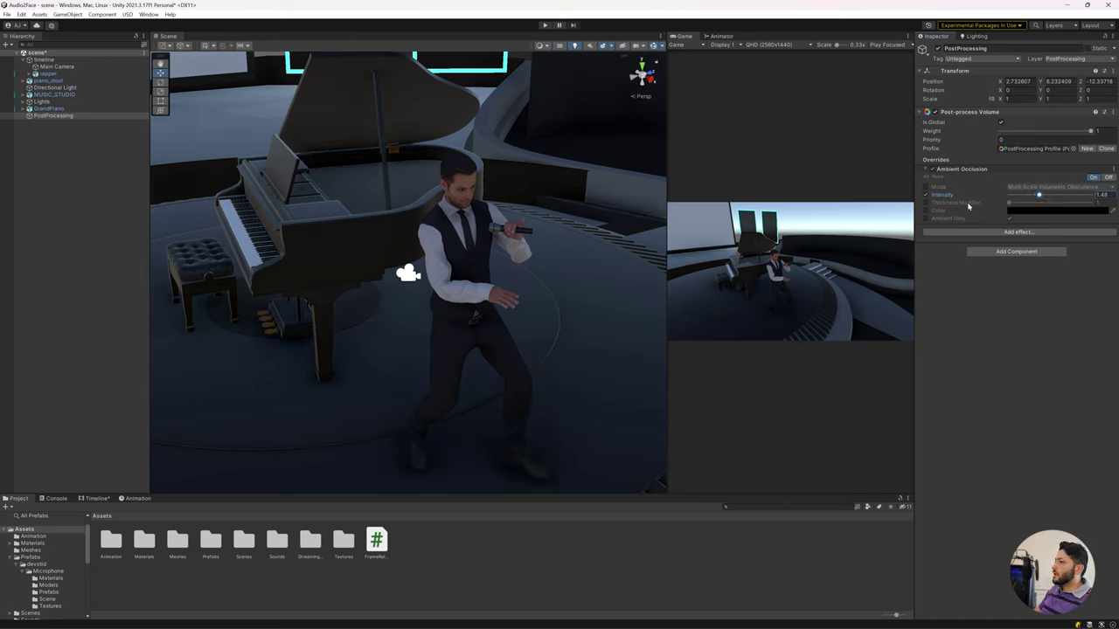
pyautogui.click(926, 203)
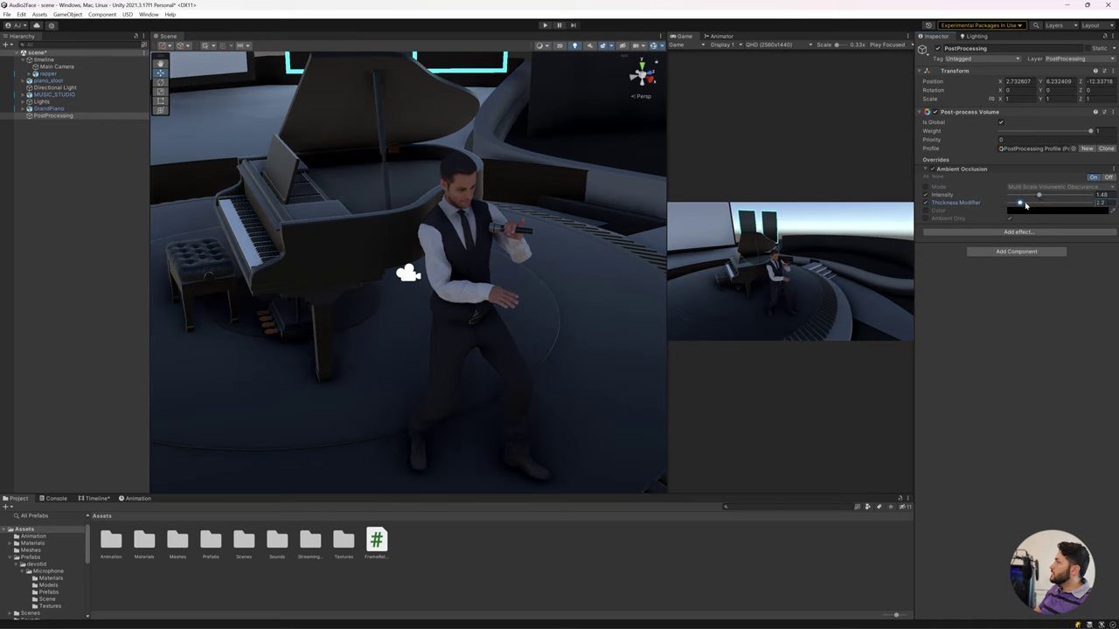
pyautogui.moveTo(1010, 203); pyautogui.dragTo(1028, 195)
pyautogui.scroll(-2, 501, 188)
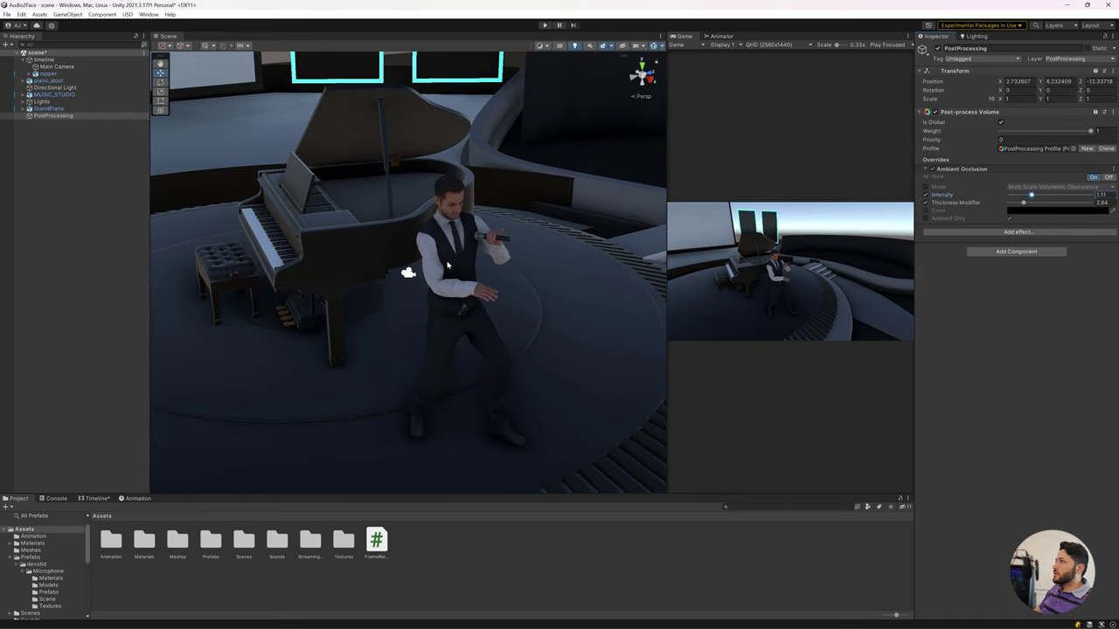
pyautogui.scroll(-2, 501, 187)
pyautogui.scroll(-2, 501, 188)
pyautogui.keyDown('alt'); pyautogui.moveTo(501, 188); pyautogui.dragTo(483, 230, button='right'); pyautogui.keyUp('alt')
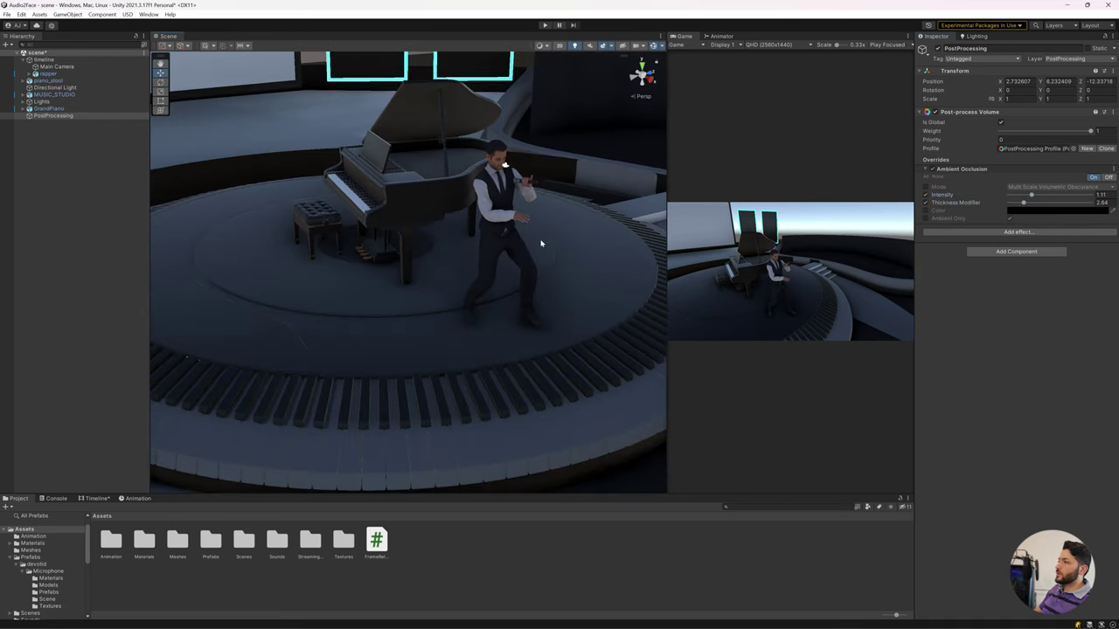
pyautogui.moveTo(541, 244)
pyautogui.keyDown('alt'); pyautogui.mouseDown()
pyautogui.moveTo(520, 257)
pyautogui.moveTo(195, 257)
pyautogui.moveTo(405, 280)
pyautogui.moveTo(492, 305)
pyautogui.moveTo(433, 302)
pyautogui.mouseUp(); pyautogui.keyUp('alt')
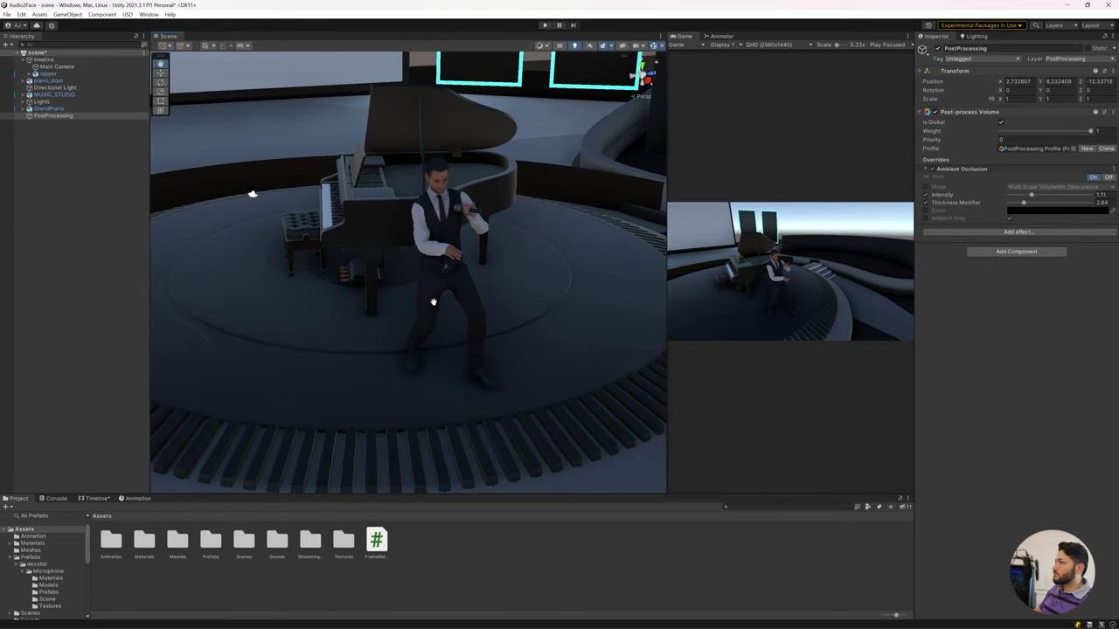
pyautogui.moveTo(291, 130)
pyautogui.keyDown('alt'); pyautogui.mouseDown()
pyautogui.moveTo(452, 257)
pyautogui.moveTo(429, 195)
pyautogui.moveTo(434, 61)
pyautogui.mouseUp(); pyautogui.keyUp('alt')
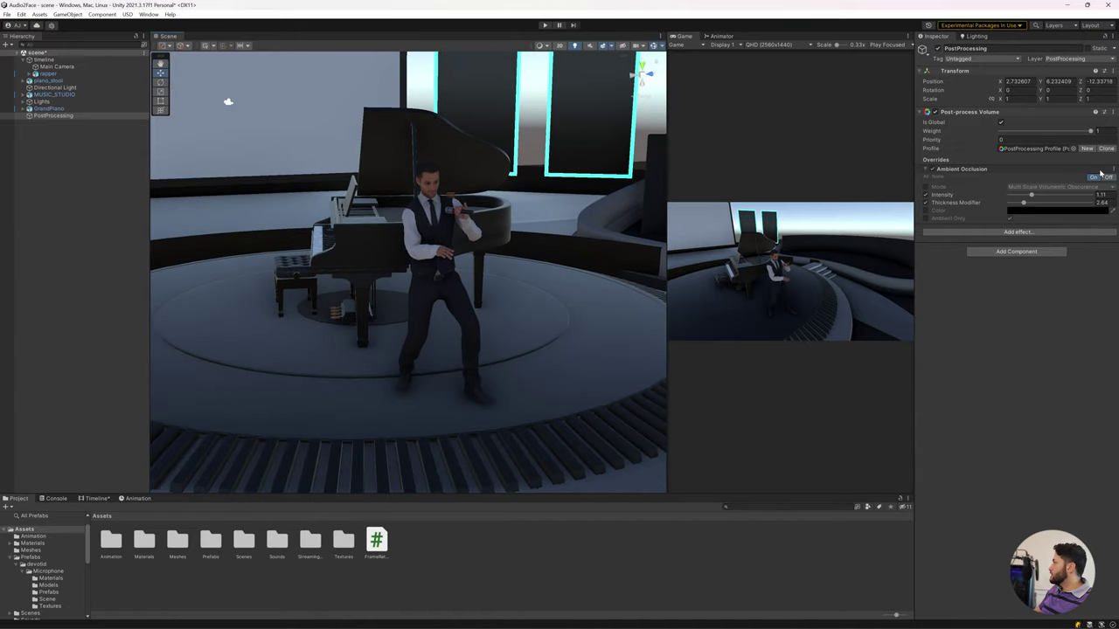
# Add Color Grading with ACES tonemapping and raise Post-exposure to brighten the stage.
pyautogui.click(1016, 232)
pyautogui.moveTo(1034, 237)
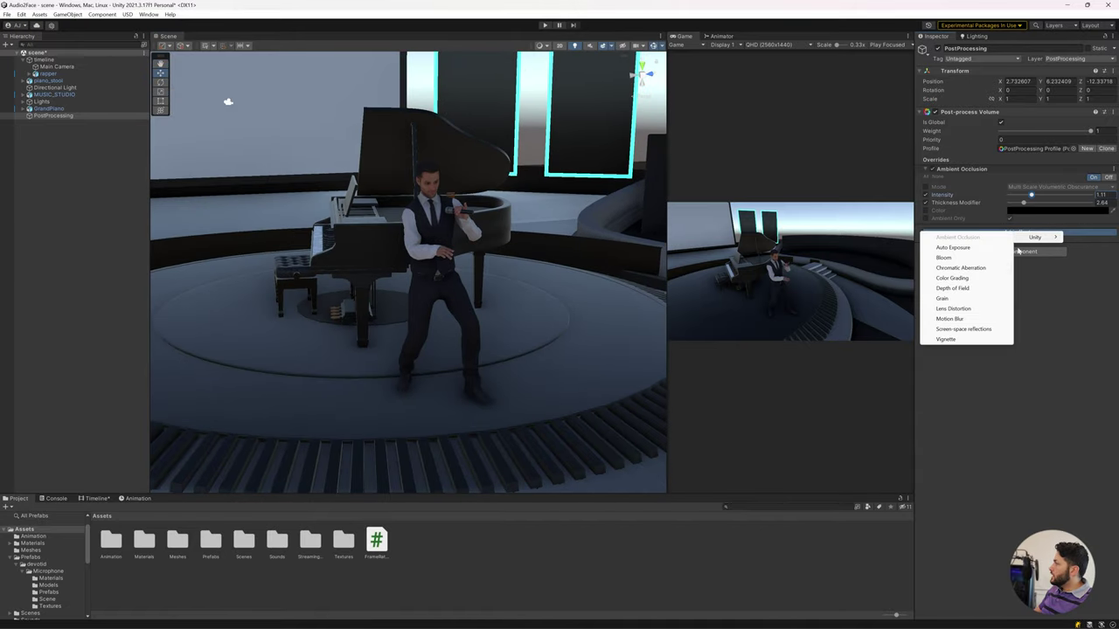
pyautogui.click(952, 278)
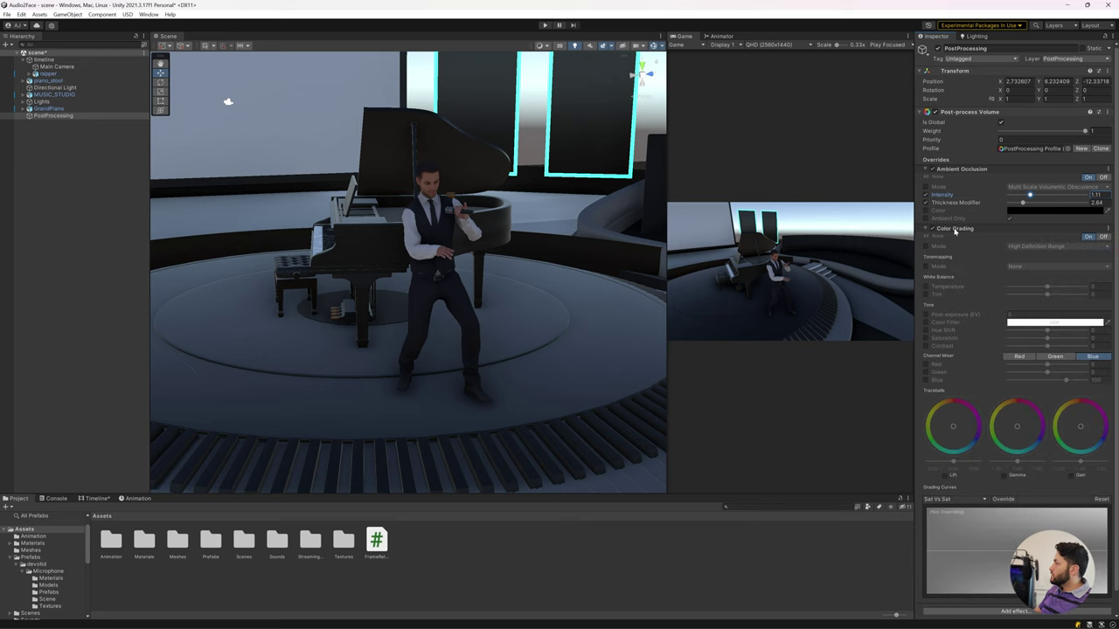
pyautogui.click(926, 246)
pyautogui.click(926, 266)
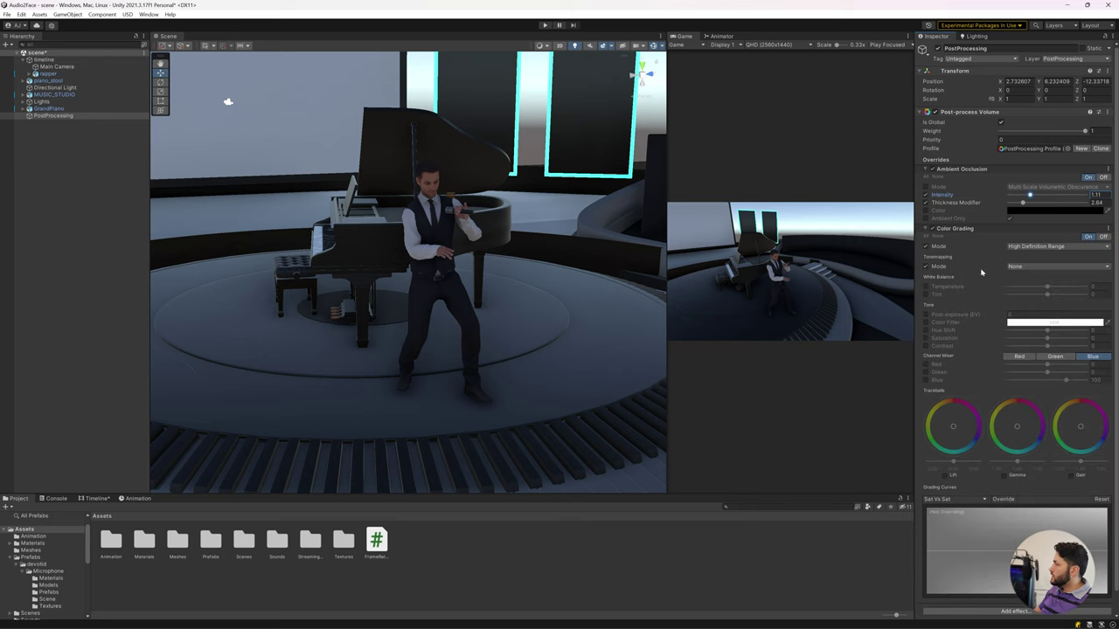
pyautogui.click(1040, 266)
pyautogui.click(1031, 301)
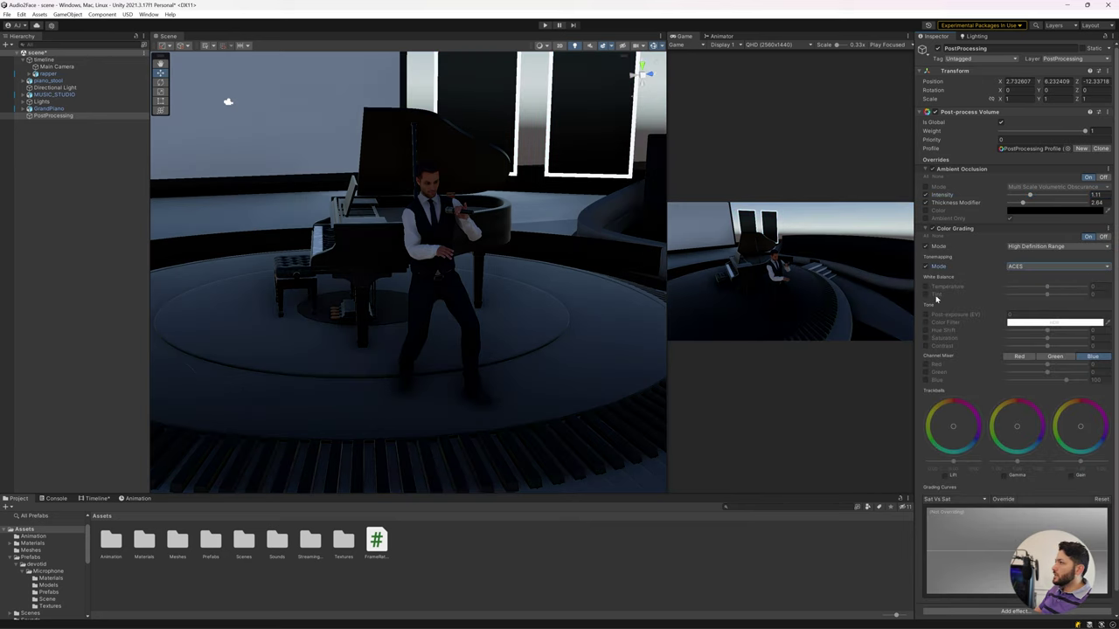
pyautogui.click(925, 315)
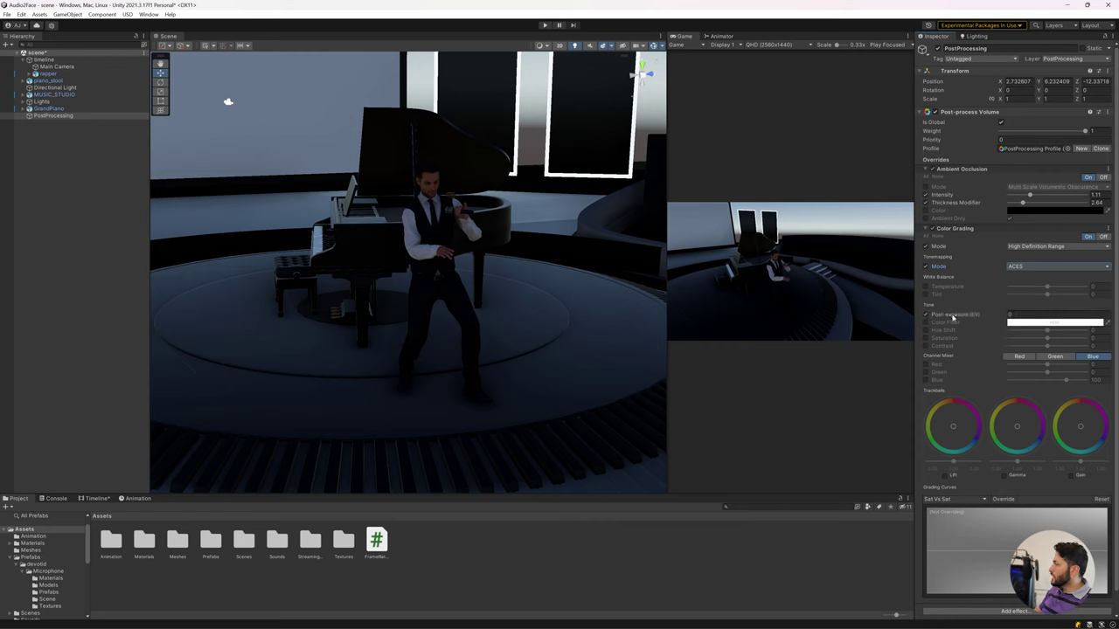
pyautogui.moveTo(953, 317); pyautogui.dragTo(972, 318)
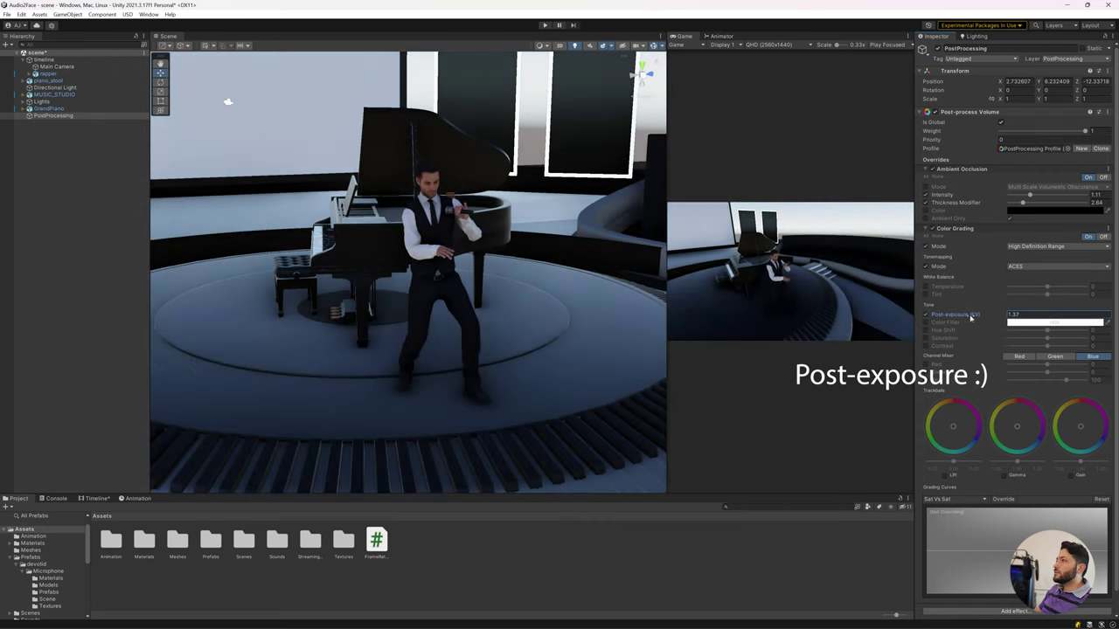
# Enable the Color Filter override and set it to a light purple shade.
pyautogui.click(925, 322)
pyautogui.click(1054, 322)
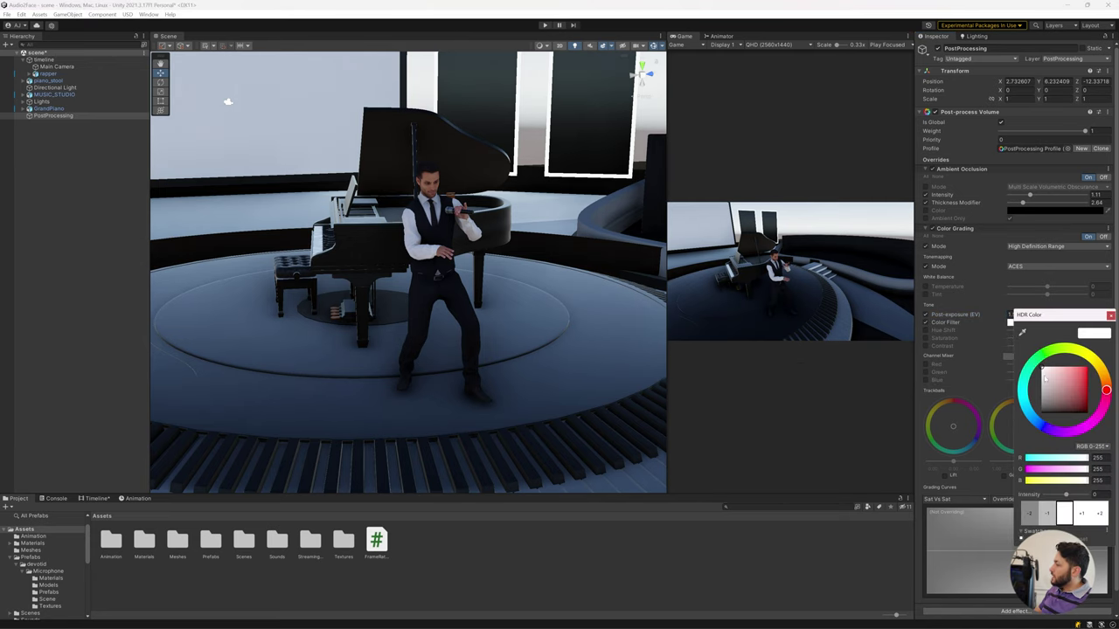
pyautogui.moveTo(1062, 417); pyautogui.dragTo(1049, 428)
pyautogui.moveTo(1075, 385)
pyautogui.mouseDown()
pyautogui.moveTo(1045, 395)
pyautogui.moveTo(1064, 431)
pyautogui.mouseUp()
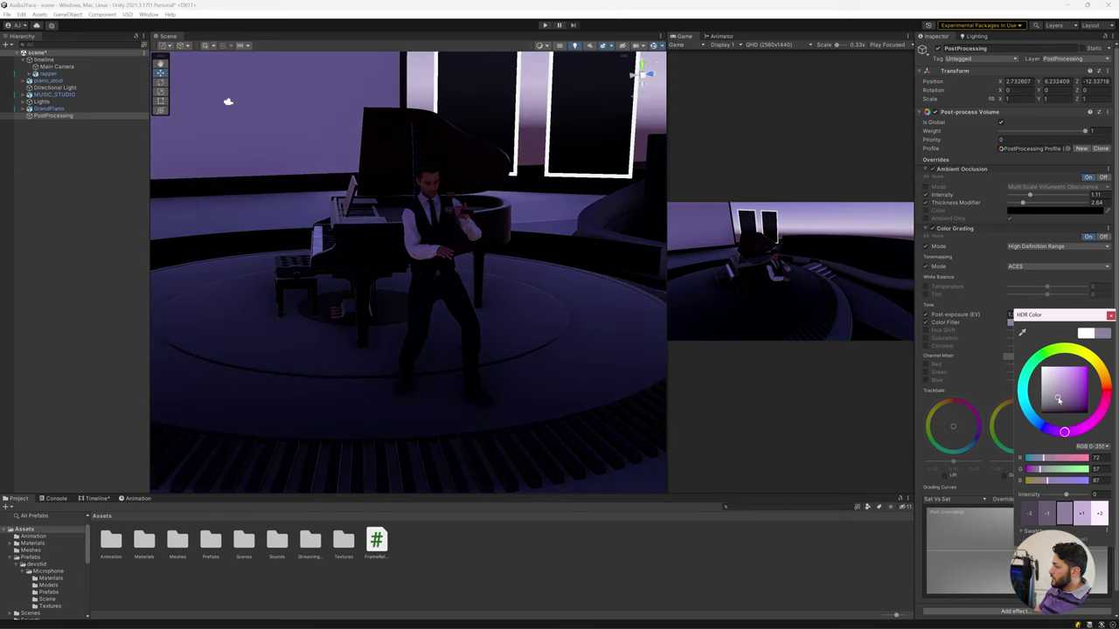
pyautogui.click(1053, 388)
pyautogui.moveTo(1052, 387); pyautogui.dragTo(1051, 383)
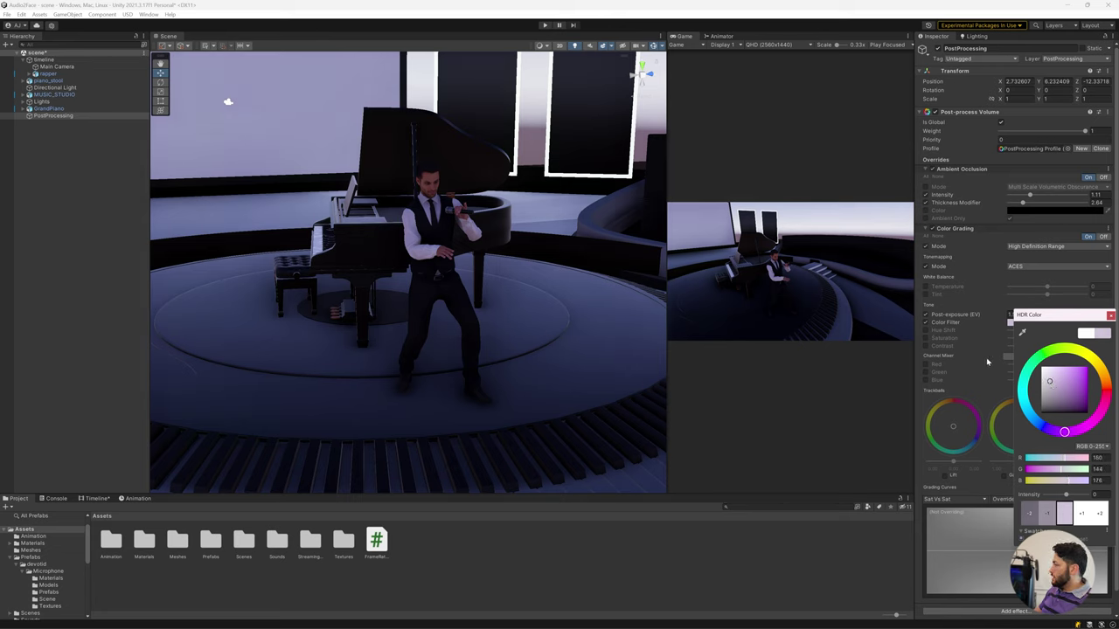
pyautogui.click(922, 405)
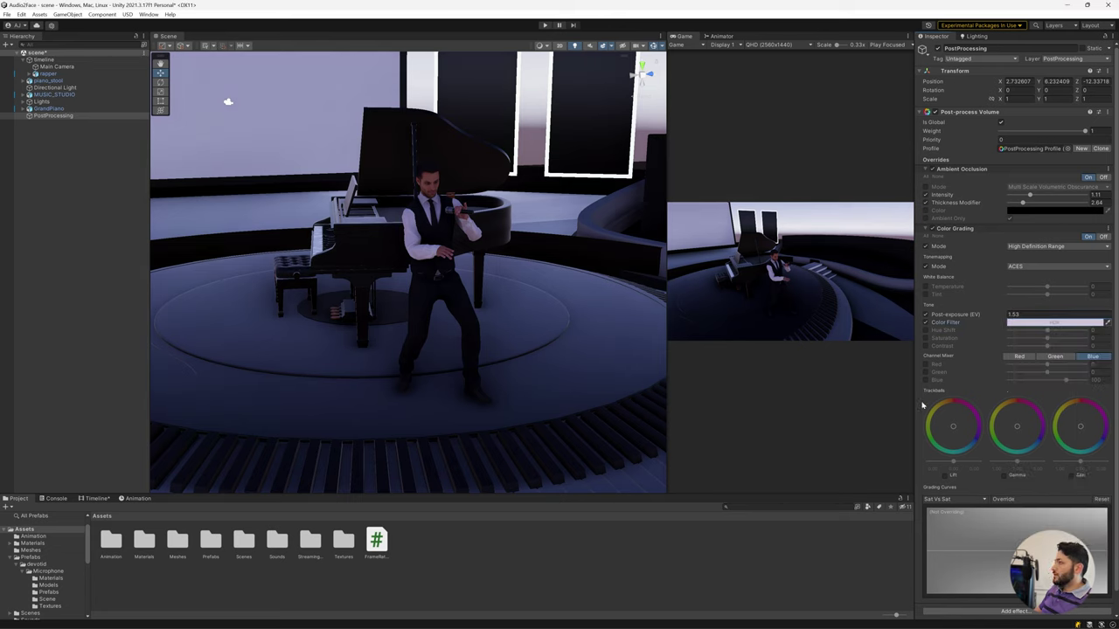
# Raise the Gain and fine-tune Post-exposure to about 1.57.
pyautogui.moveTo(1082, 462); pyautogui.dragTo(1101, 463)
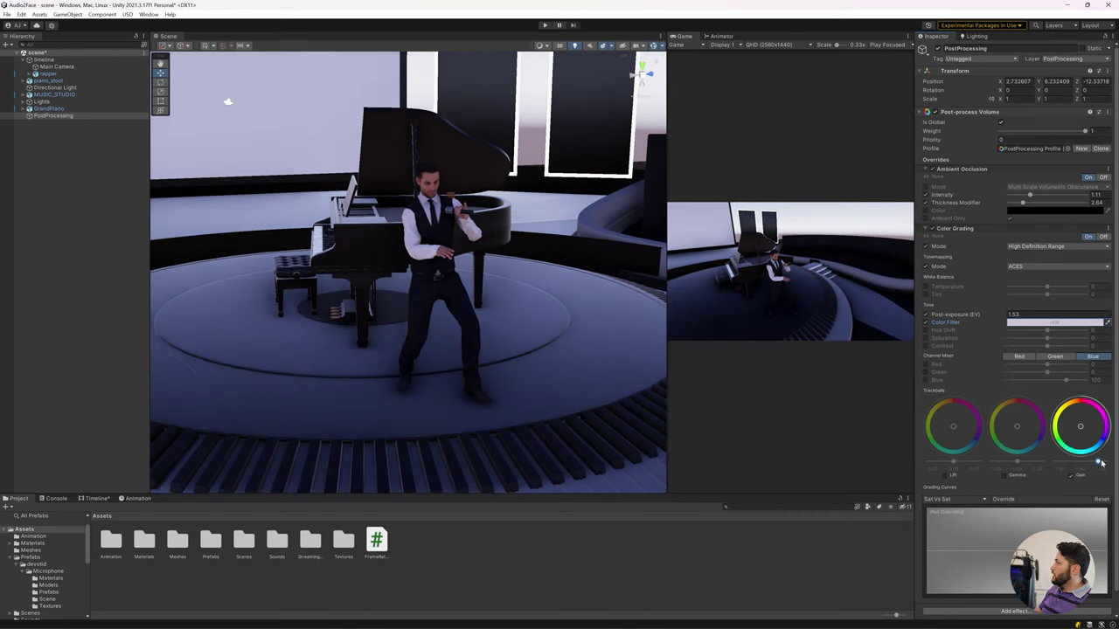
pyautogui.moveTo(574, 356); pyautogui.dragTo(499, 288, button='middle')
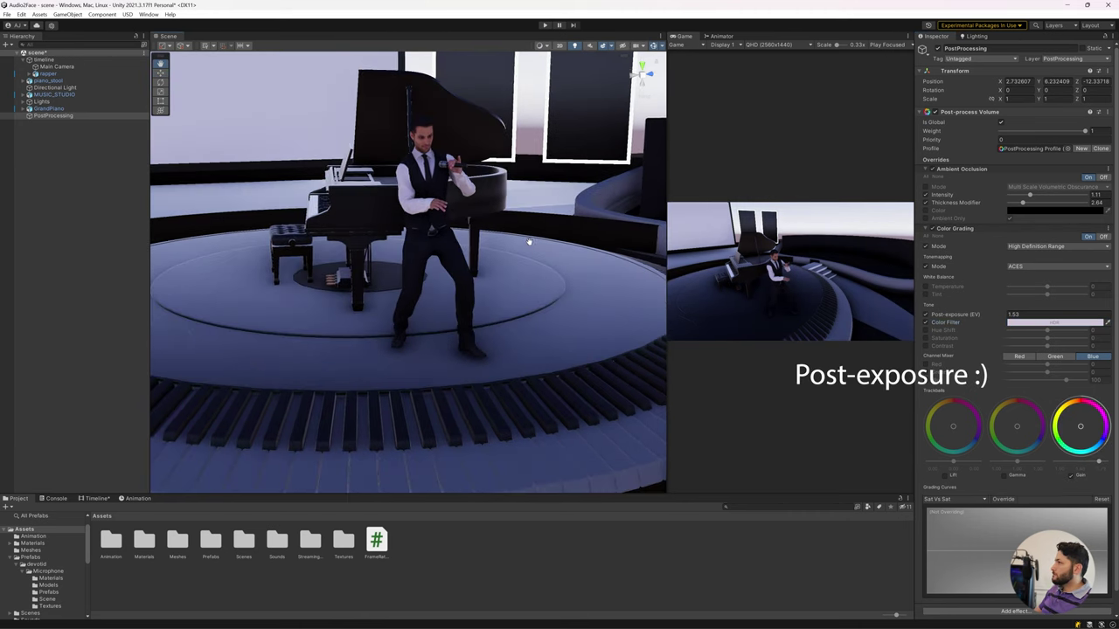
pyautogui.scroll(-1, 1014, 393)
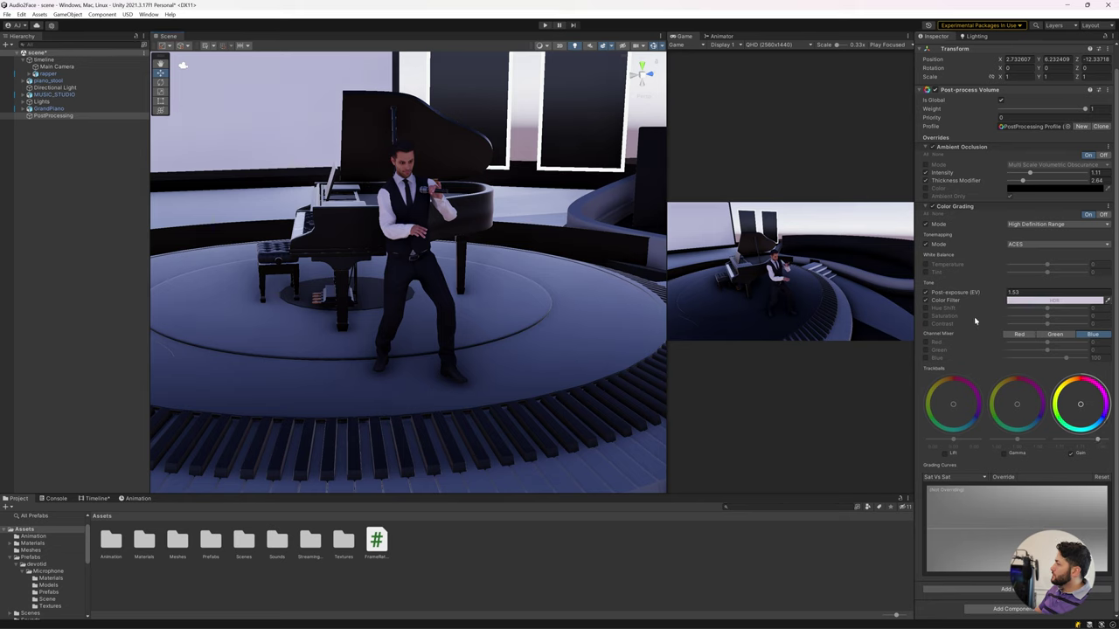
pyautogui.moveTo(957, 294); pyautogui.dragTo(956, 297)
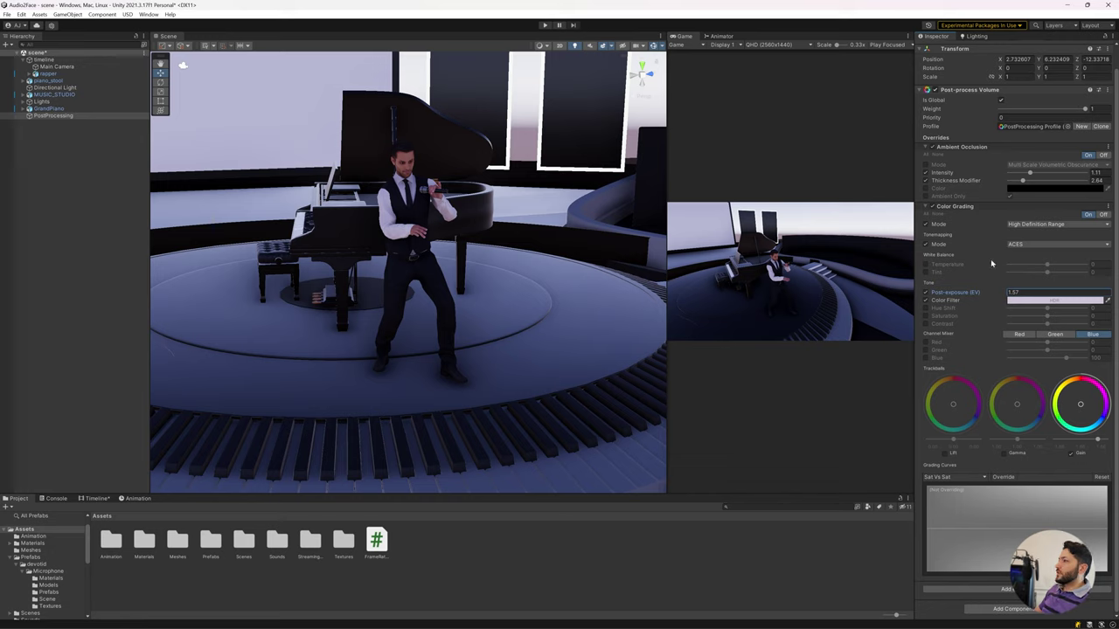
# Add a Motion Blur effect to the post-processing volume.
pyautogui.click(955, 206)
pyautogui.click(1016, 239)
pyautogui.moveTo(996, 247)
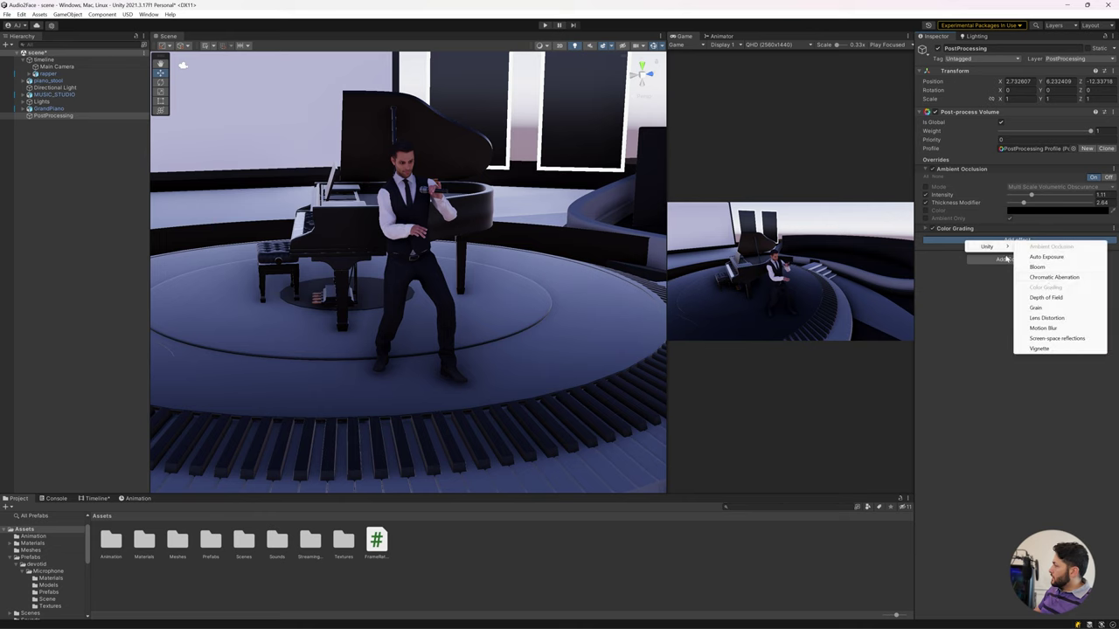
pyautogui.click(1043, 327)
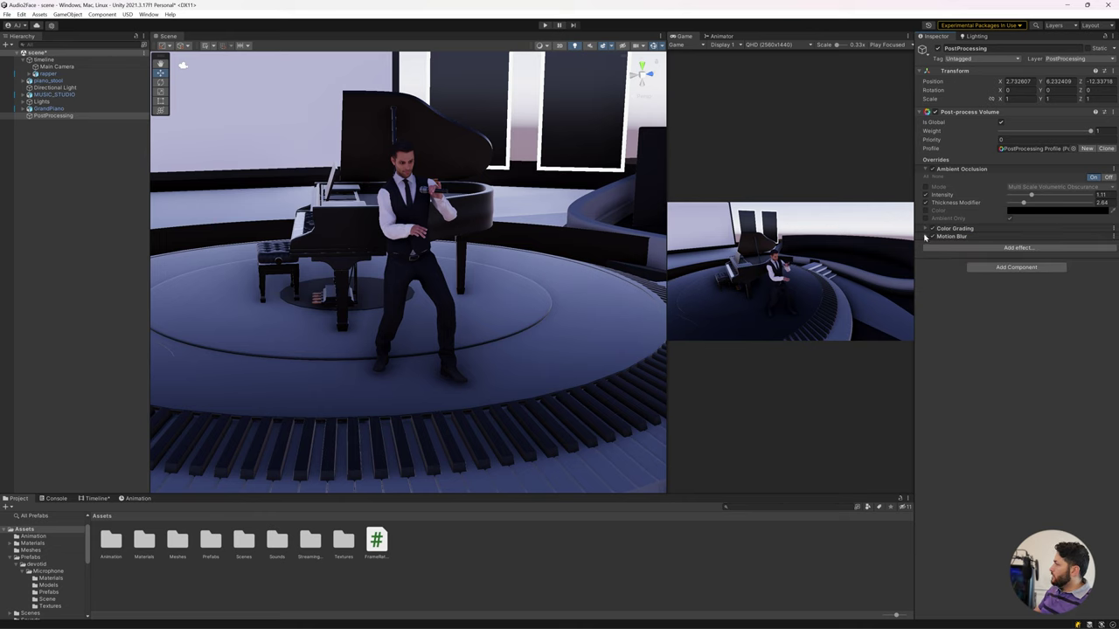
pyautogui.click(926, 237)
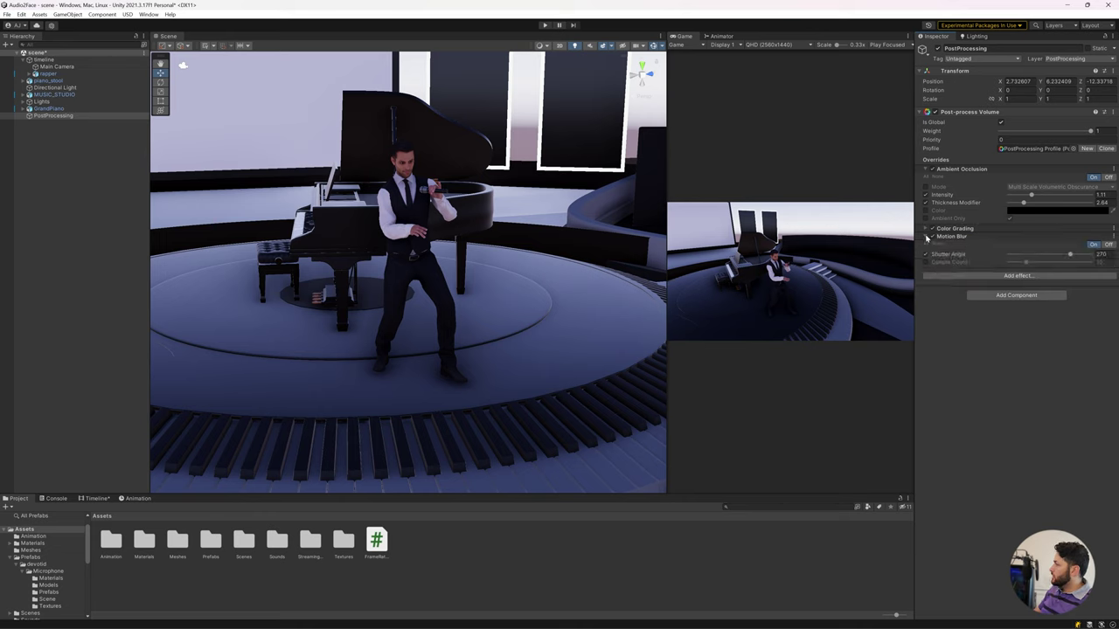
pyautogui.click(925, 237)
# Add a Vignette effect with intensity overridden at 0.379.
pyautogui.click(996, 249)
pyautogui.moveTo(997, 252)
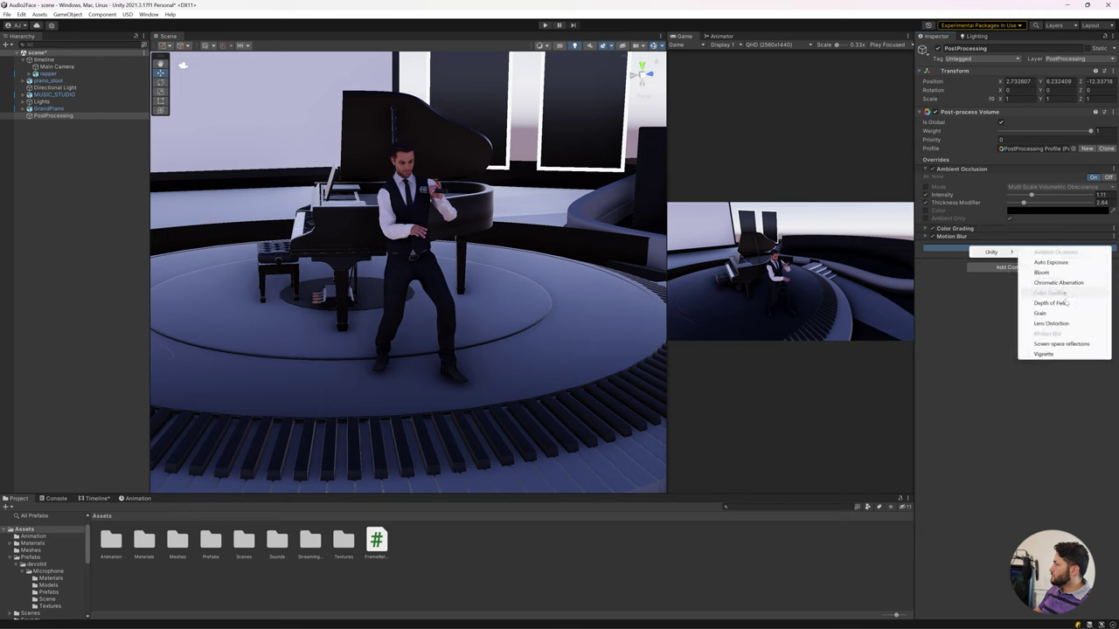
pyautogui.click(1043, 354)
pyautogui.click(953, 244)
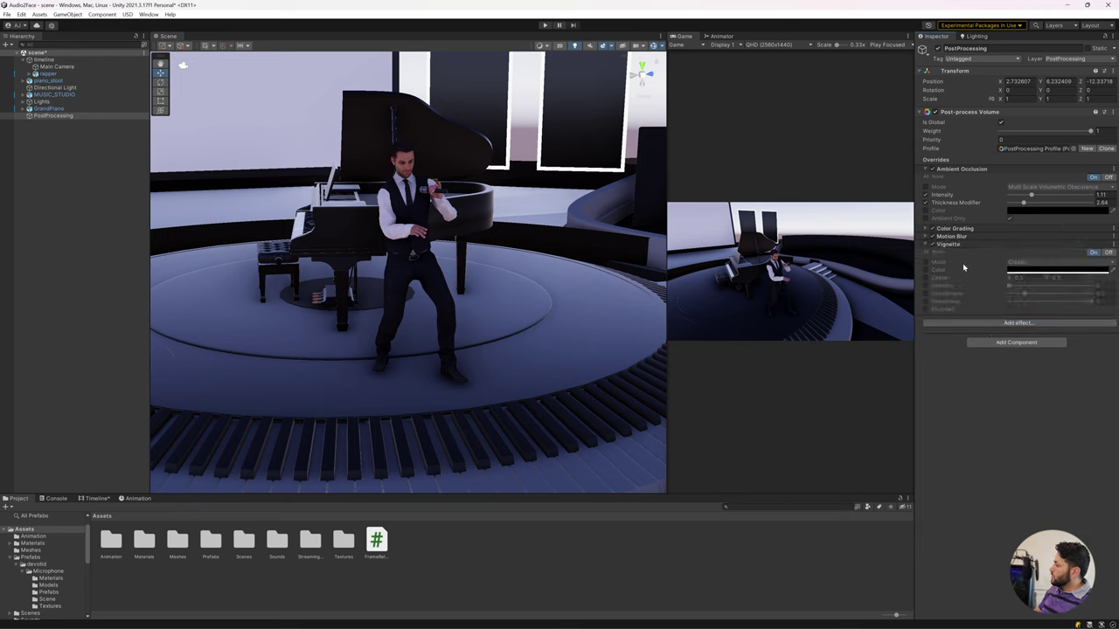
pyautogui.click(925, 286)
pyautogui.moveTo(1010, 287); pyautogui.dragTo(1039, 292)
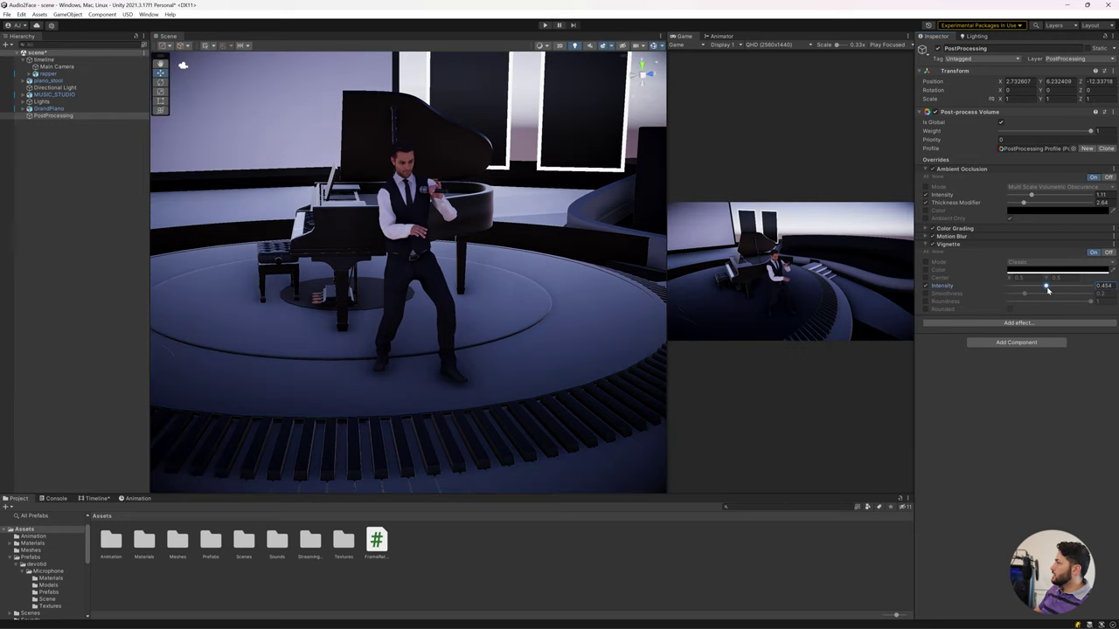
pyautogui.moveTo(1040, 292); pyautogui.dragTo(1043, 293)
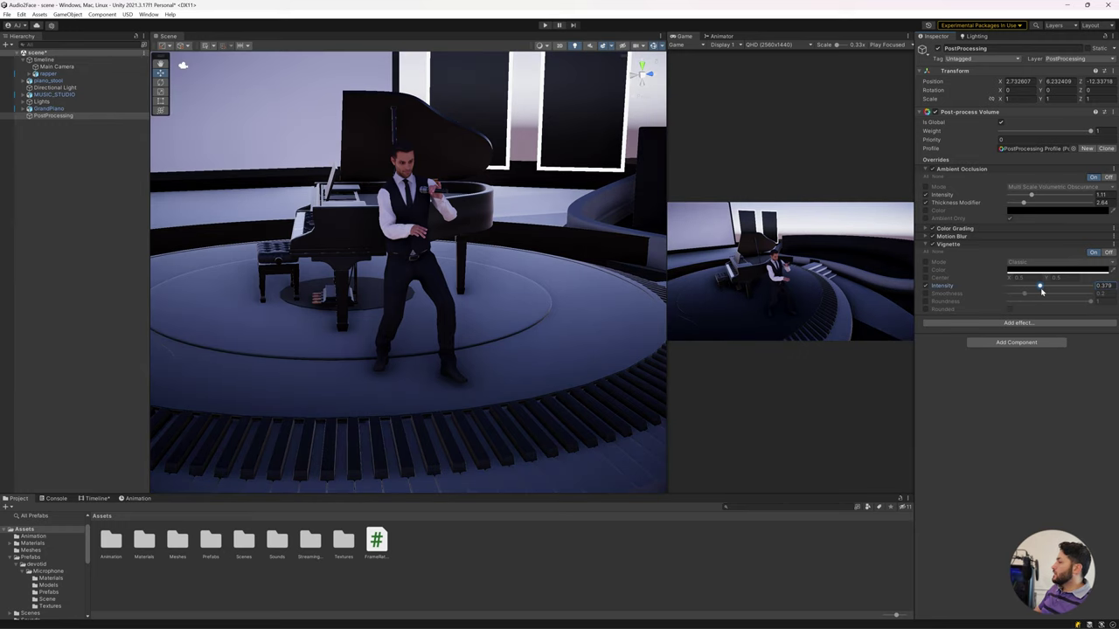
# Align the Main Camera with the Scene view, then zoom out and realign for a wider stage shot.
pyautogui.click(57, 67)
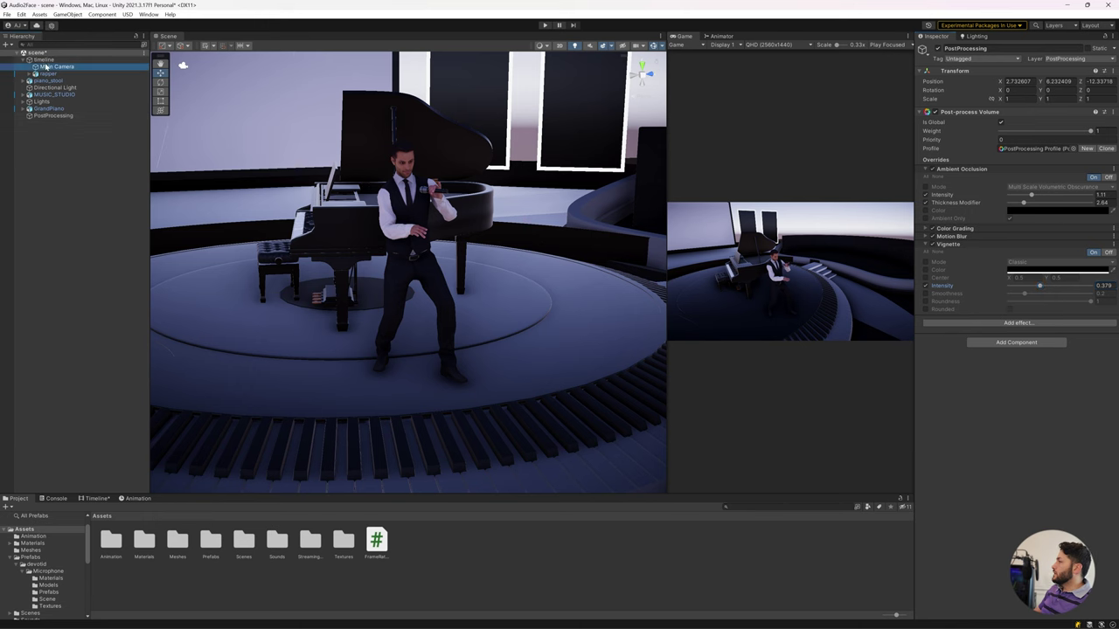
pyautogui.click(68, 14)
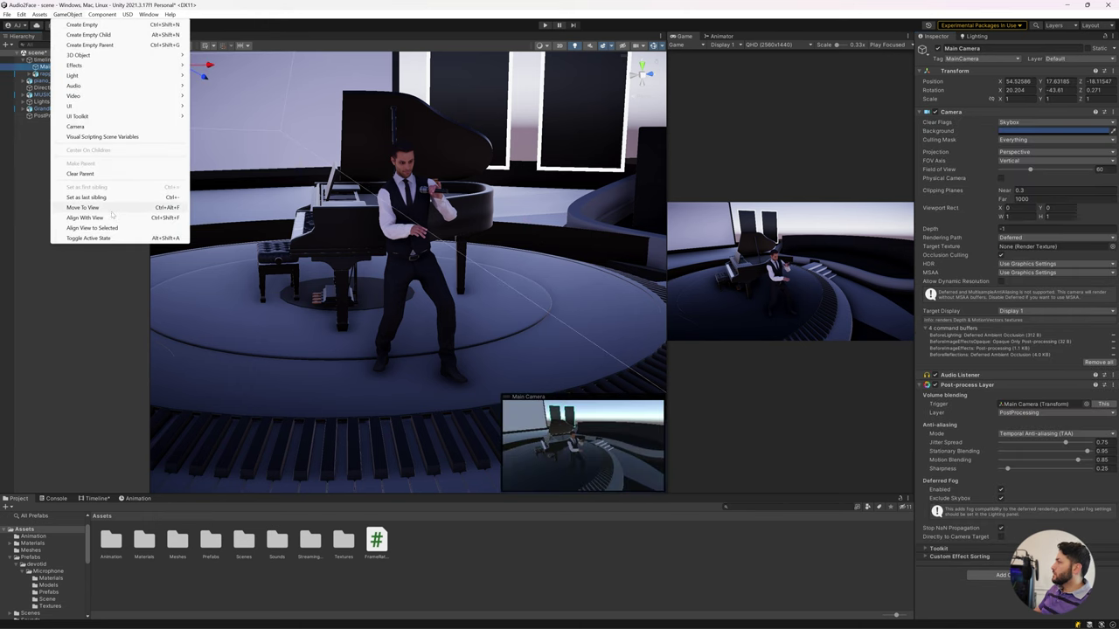
pyautogui.click(85, 218)
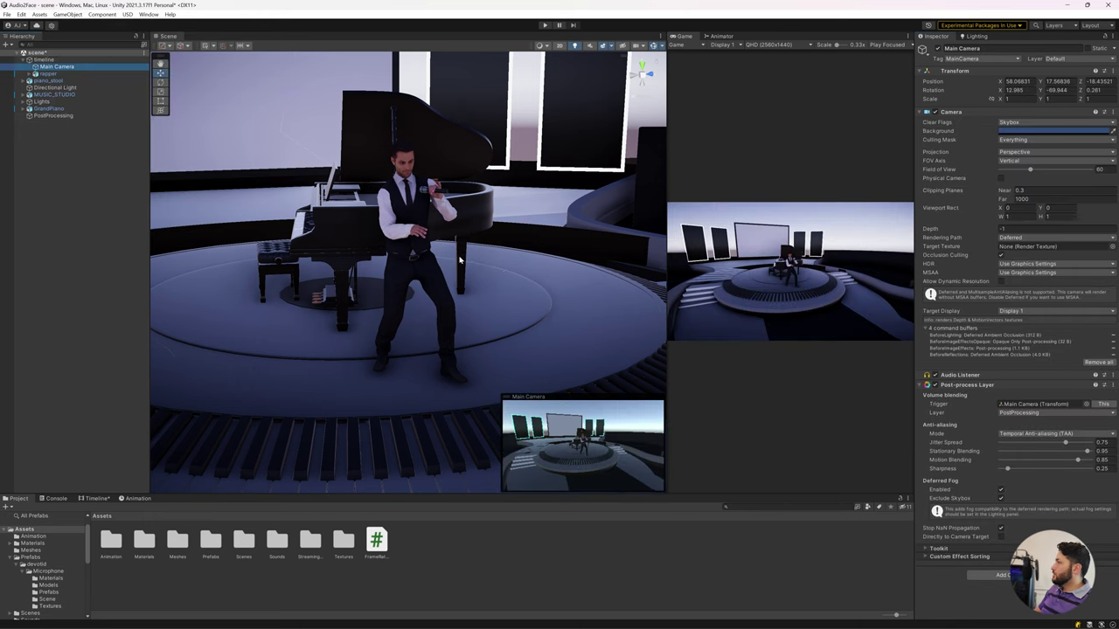
pyautogui.scroll(3, 459, 260)
pyautogui.scroll(2, 437, 245)
pyautogui.scroll(2, 421, 234)
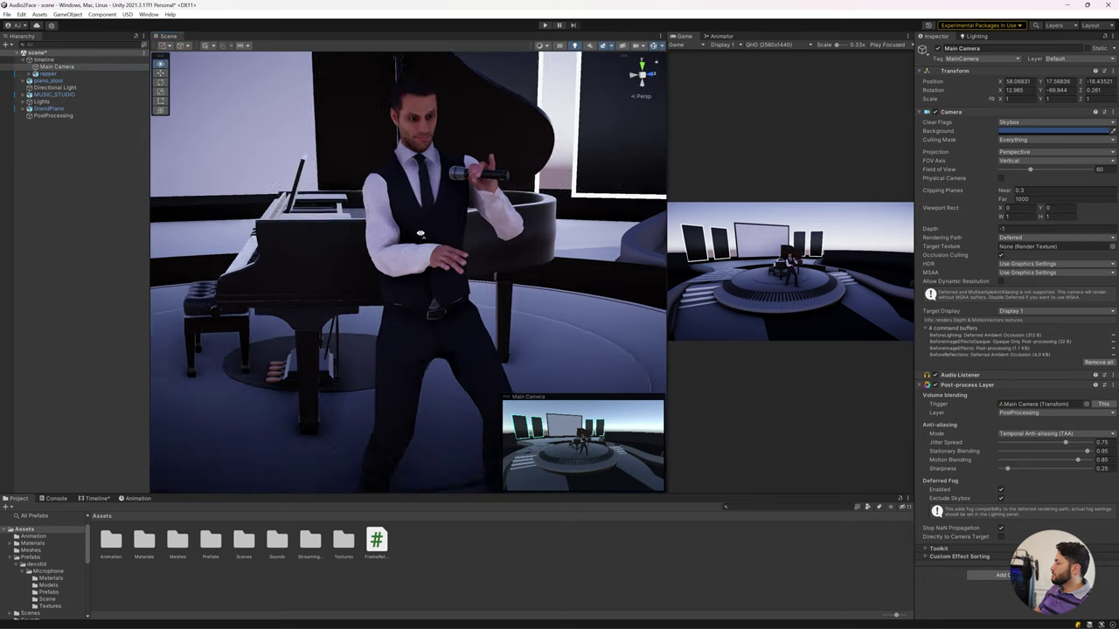
pyautogui.scroll(-2, 420, 234)
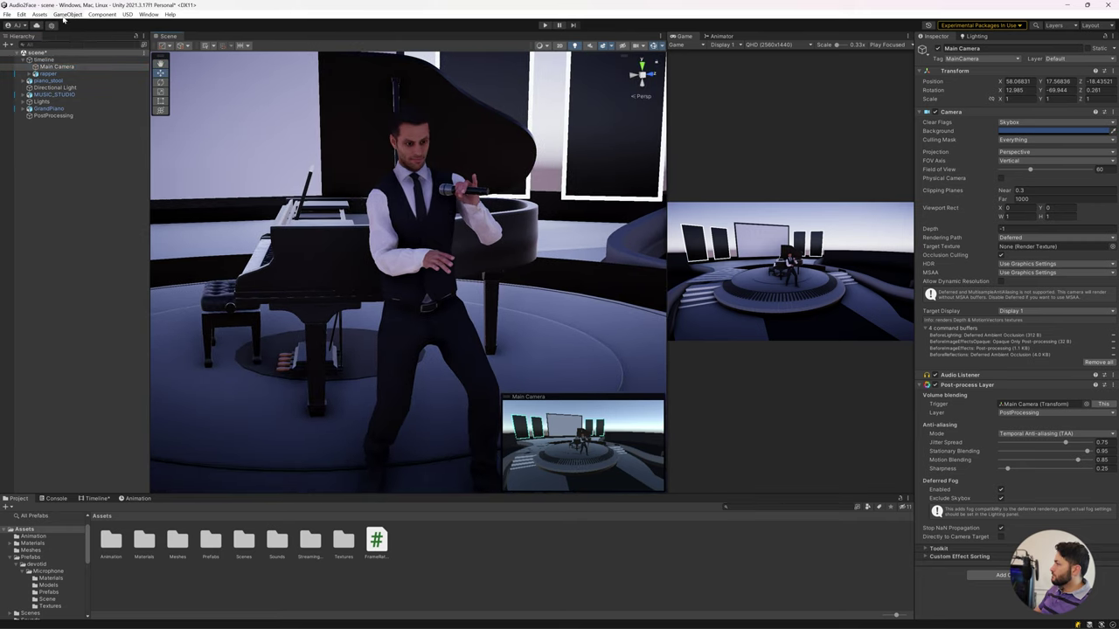
pyautogui.click(67, 15)
pyautogui.click(88, 218)
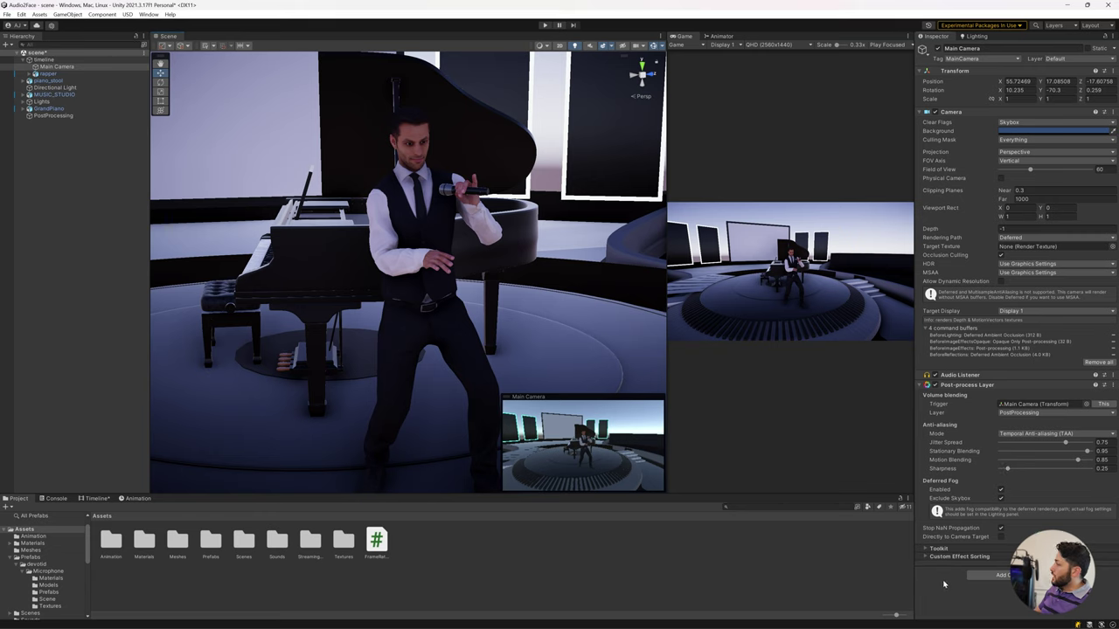
pyautogui.click(53, 116)
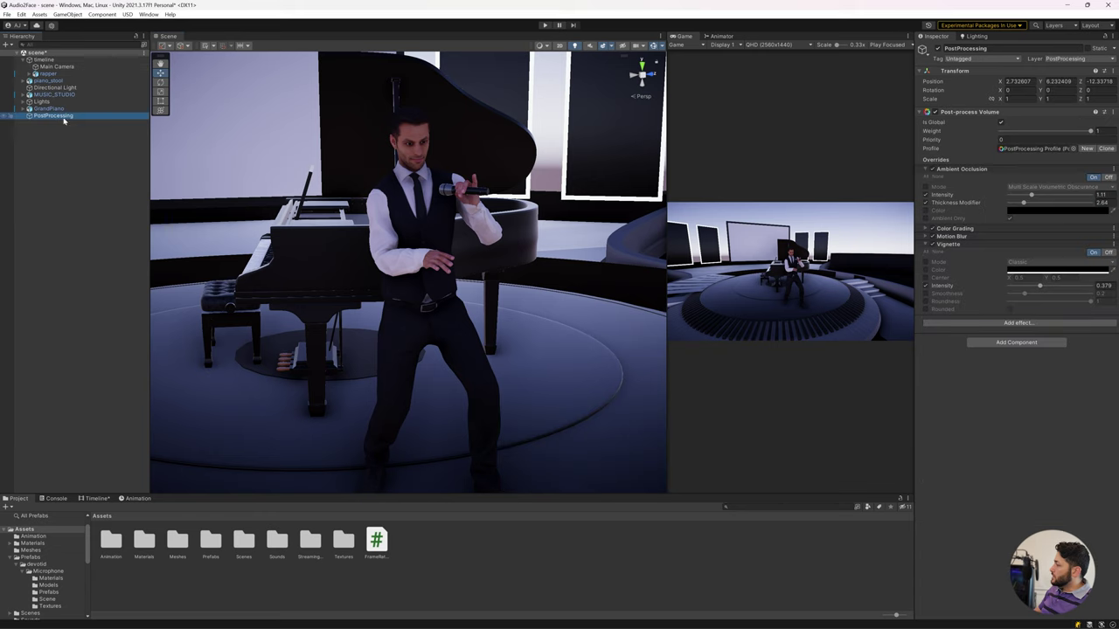
# Add a Screen Space Reflections effect to the post-process volume's profile.
pyautogui.click(1032, 324)
pyautogui.moveTo(1058, 325)
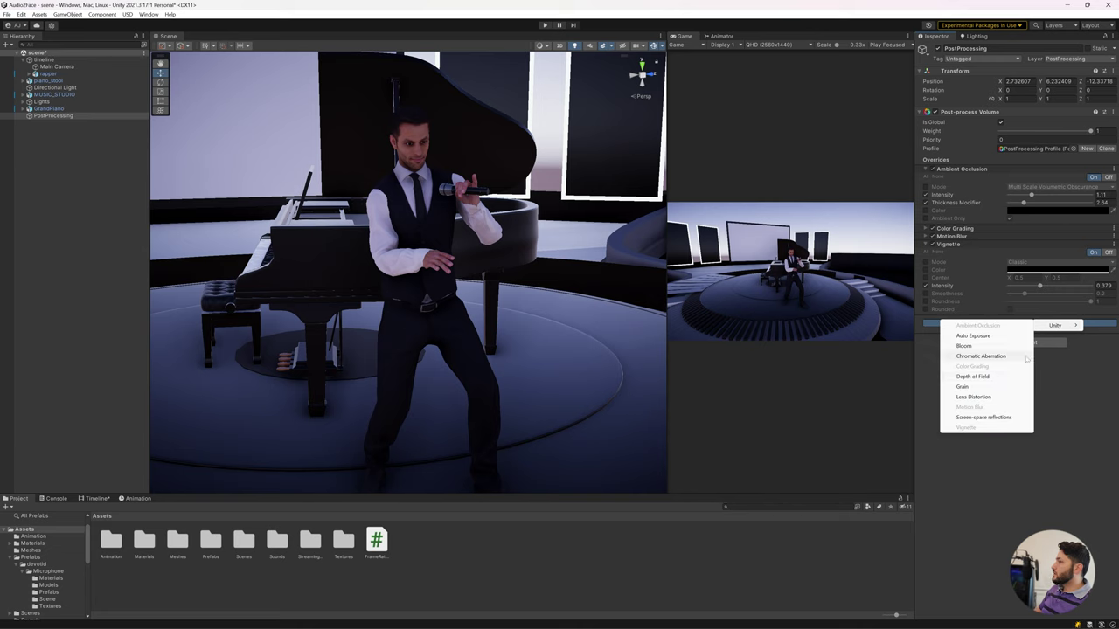
pyautogui.click(983, 417)
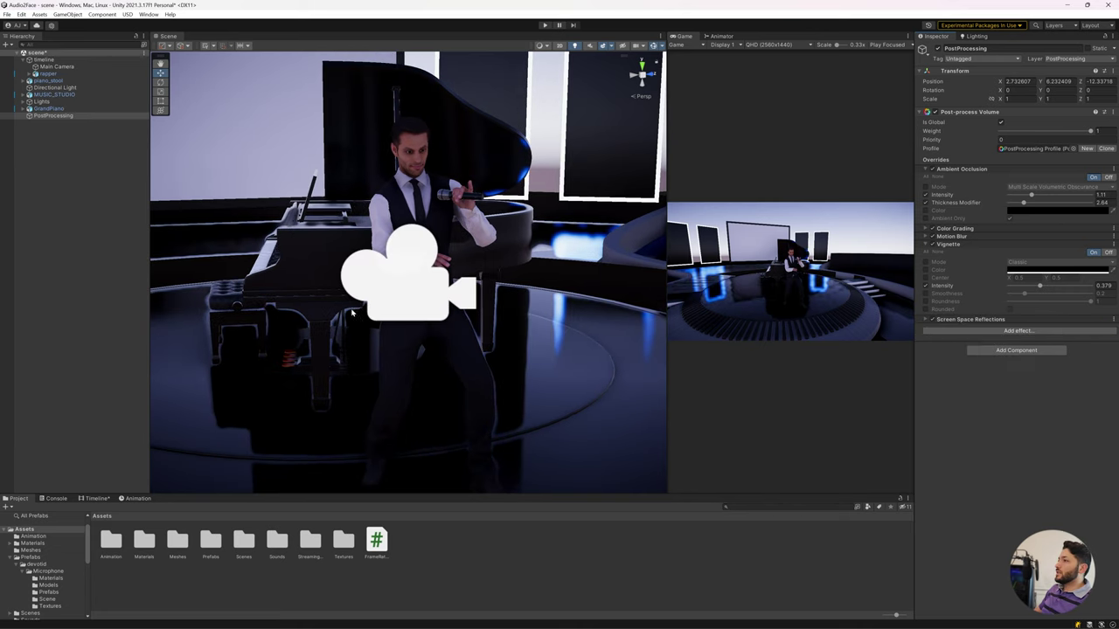
pyautogui.scroll(2, 492, 325)
pyautogui.scroll(2, 517, 264)
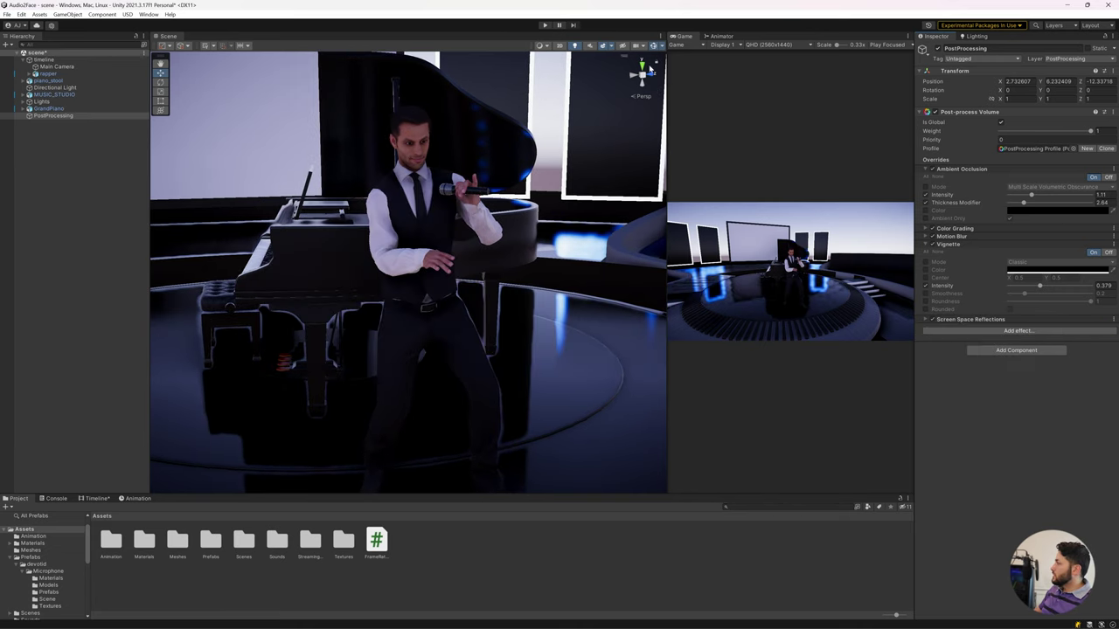
# Set the reflections preset to Overkill and override its vignette at 0.548.
pyautogui.click(926, 263)
pyautogui.click(1021, 262)
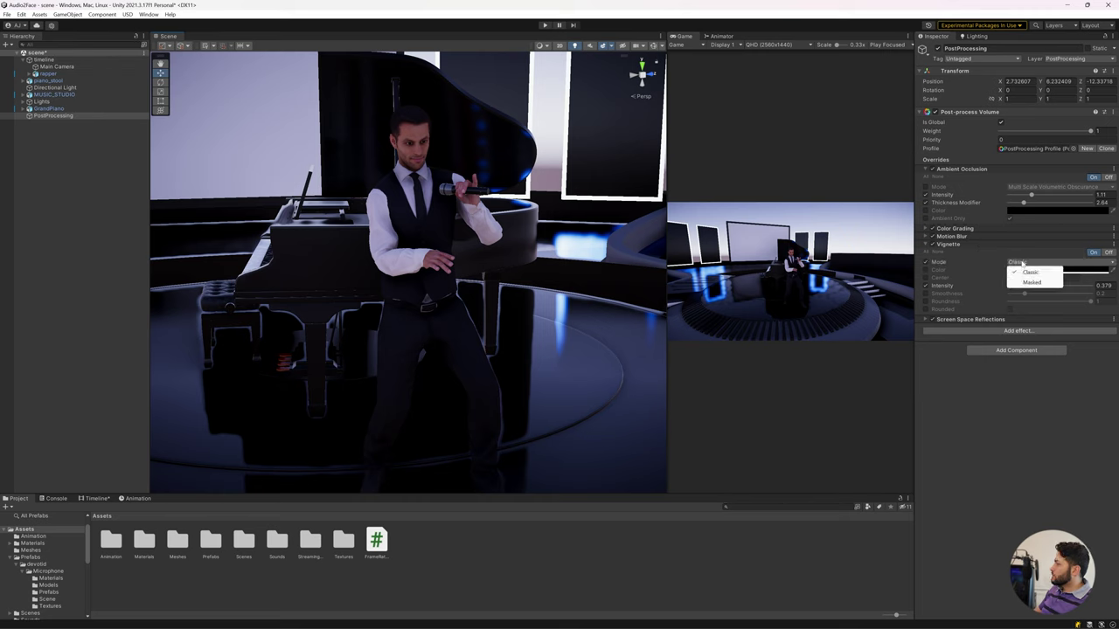
pyautogui.click(926, 263)
pyautogui.click(925, 320)
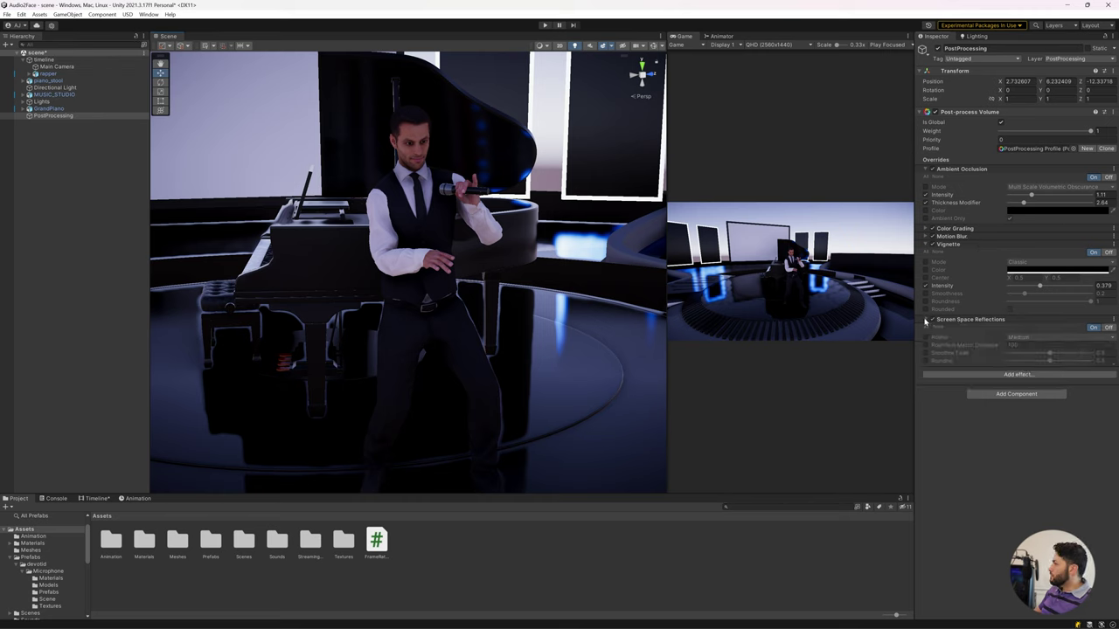
pyautogui.click(926, 338)
pyautogui.click(1032, 337)
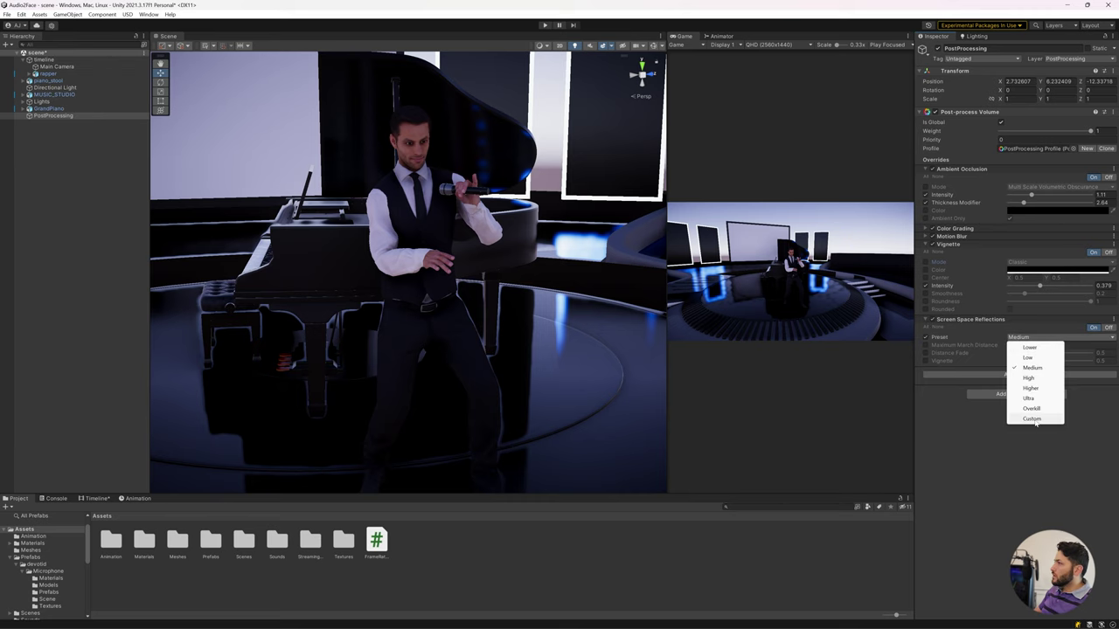
pyautogui.click(1028, 409)
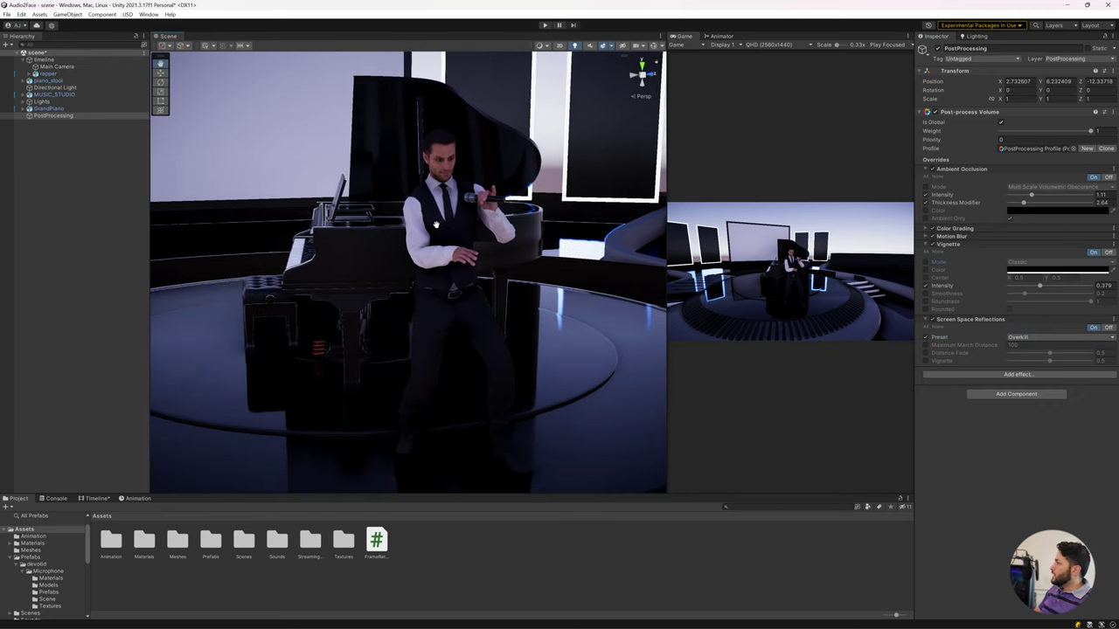
pyautogui.click(926, 361)
pyautogui.moveTo(1049, 361); pyautogui.dragTo(1058, 361)
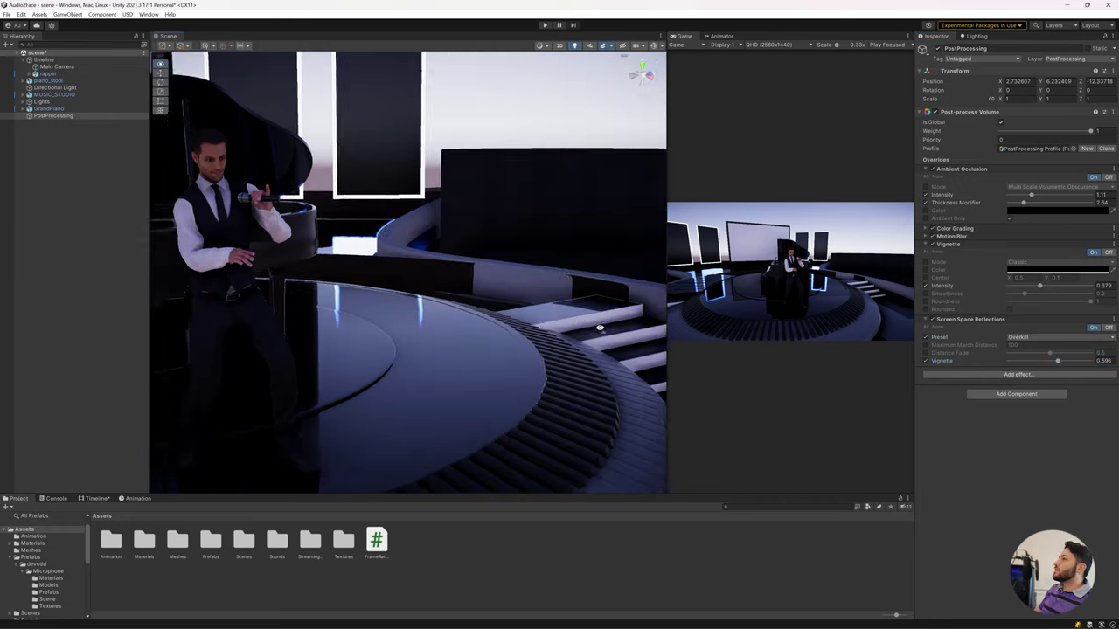
pyautogui.moveTo(1048, 368); pyautogui.dragTo(1052, 368)
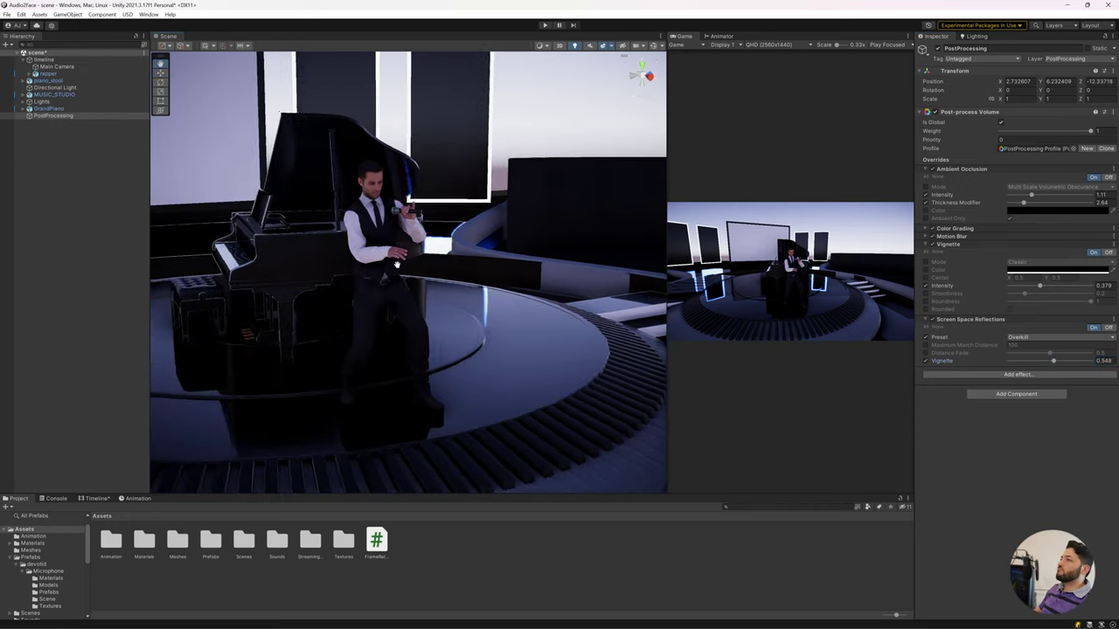
pyautogui.moveTo(473, 249); pyautogui.dragTo(469, 246, button='middle')
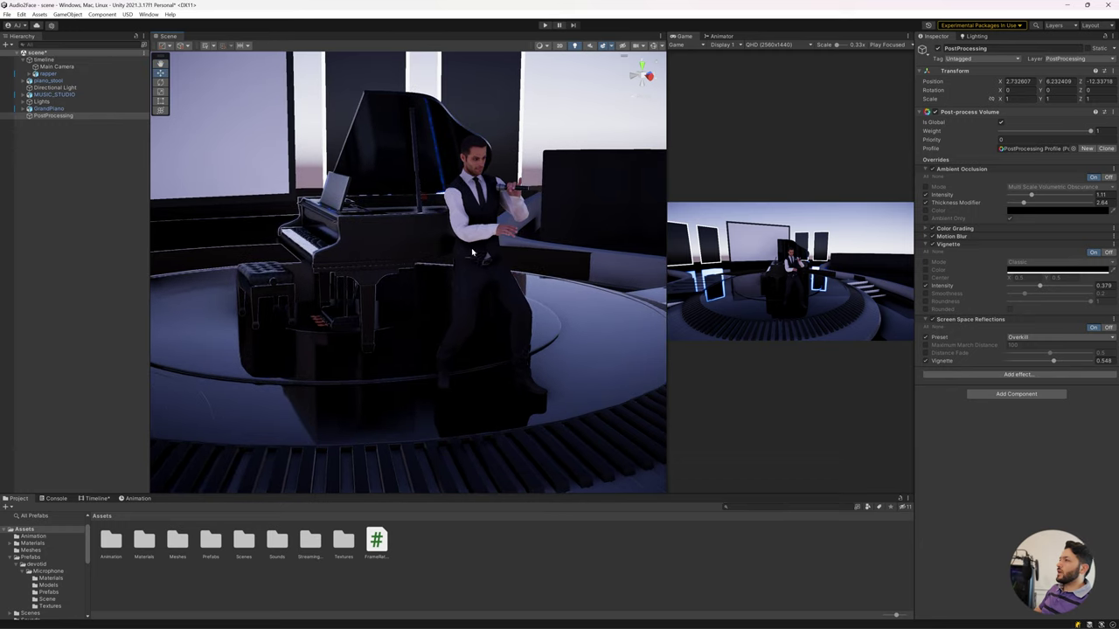
# Toggle the post-processing volume off and on repeatedly to compare the look.
pyautogui.click(936, 113)
pyautogui.click(936, 113)
pyautogui.click(936, 113)
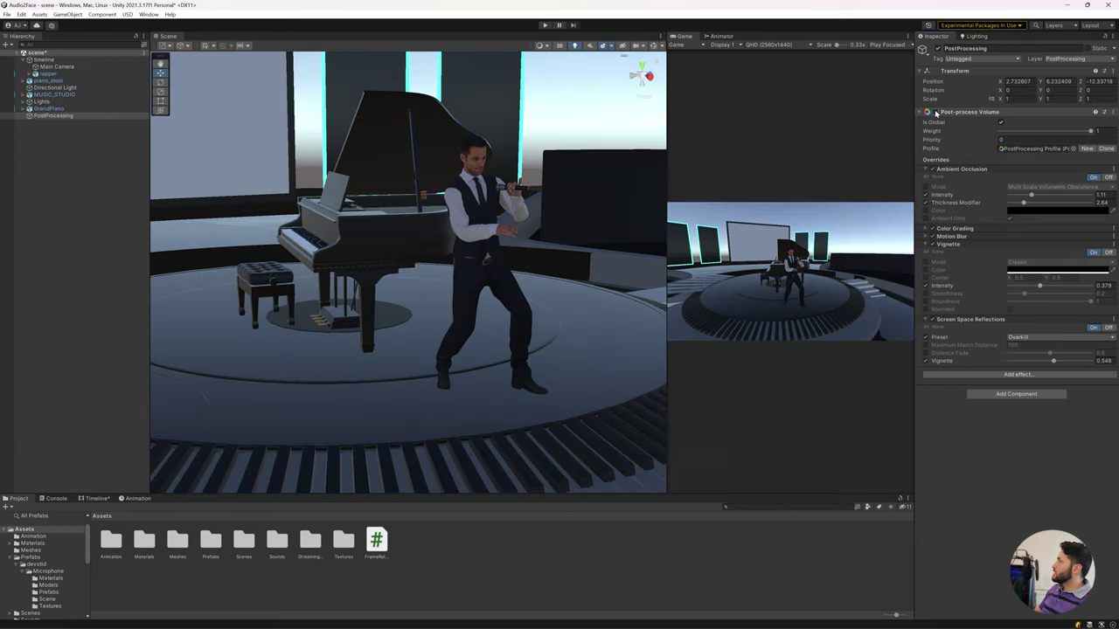
pyautogui.click(936, 113)
pyautogui.click(936, 113)
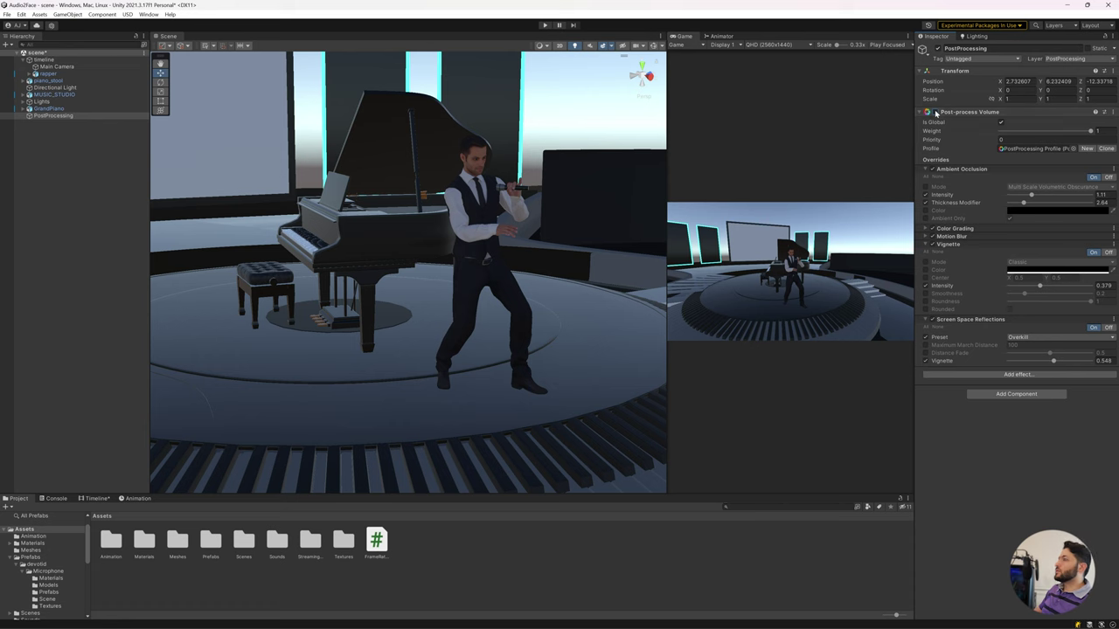
pyautogui.click(936, 113)
pyautogui.click(936, 112)
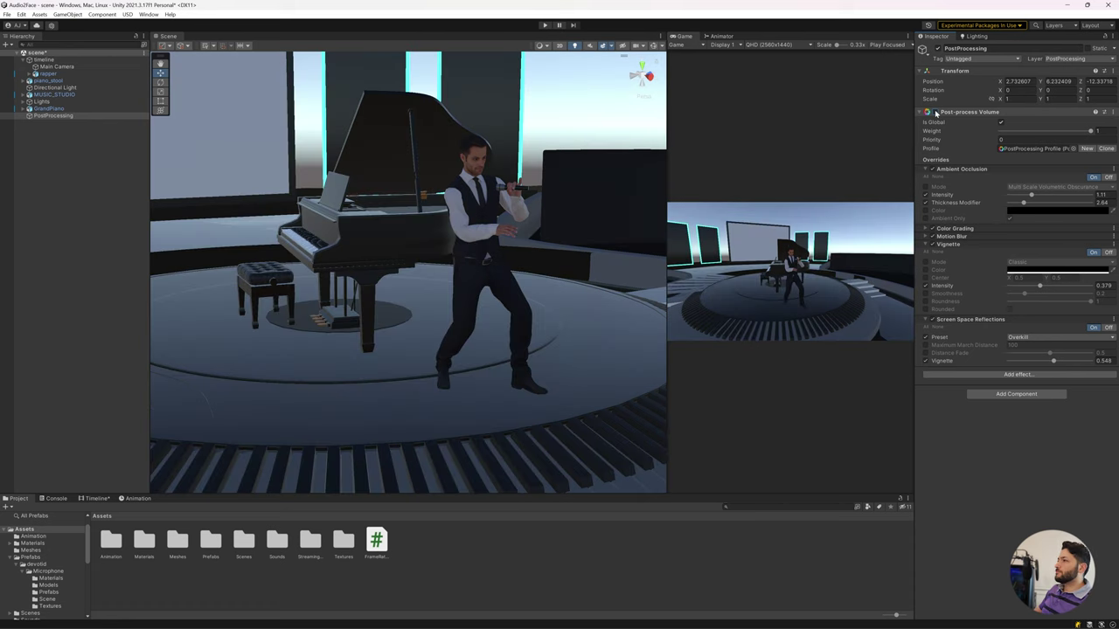
pyautogui.click(937, 113)
pyautogui.moveTo(507, 214)
pyautogui.mouseDown(button='right')
pyautogui.moveTo(408, 191)
pyautogui.moveTo(442, 206)
pyautogui.mouseUp(button='right')
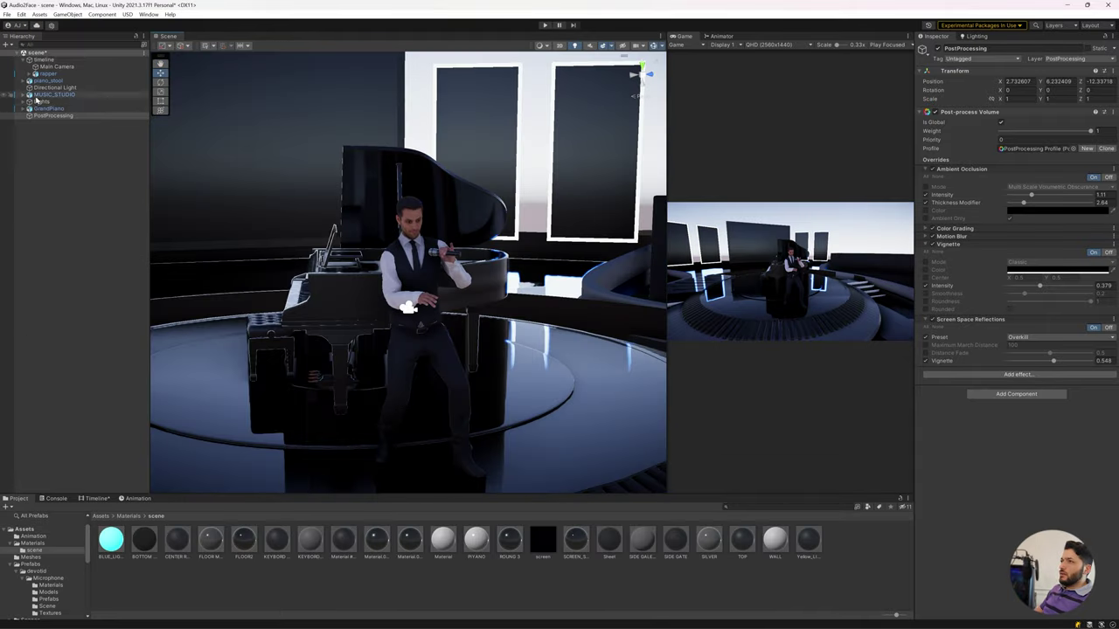
# Add a Reflection Probe under the Lights group and place it over the stage in Top view.
pyautogui.rightClick(39, 103)
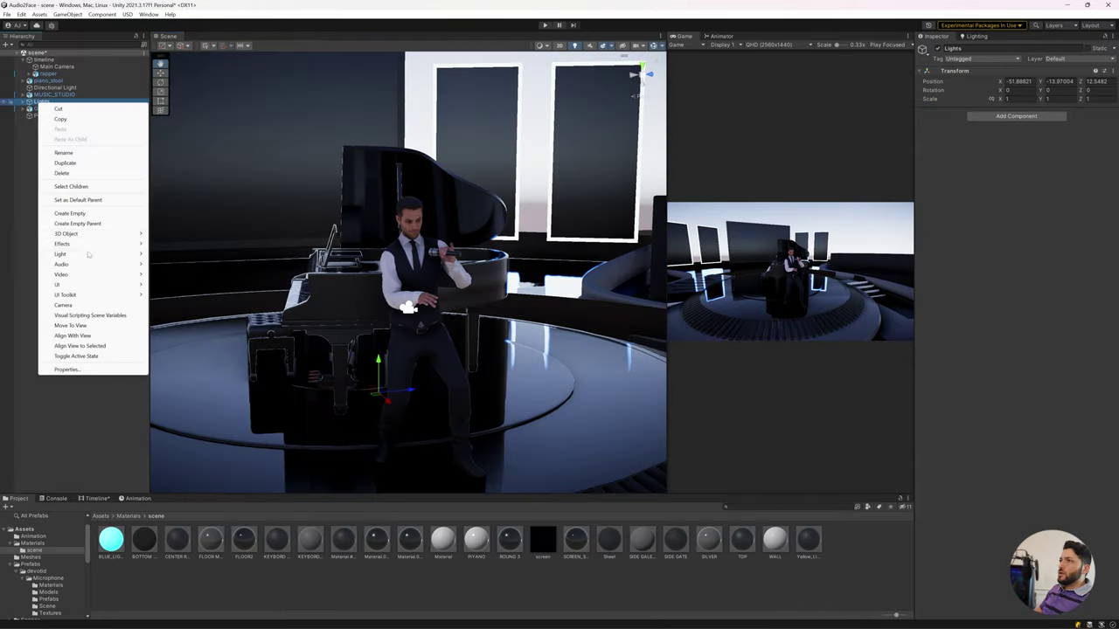
pyautogui.moveTo(88, 255)
pyautogui.click(178, 299)
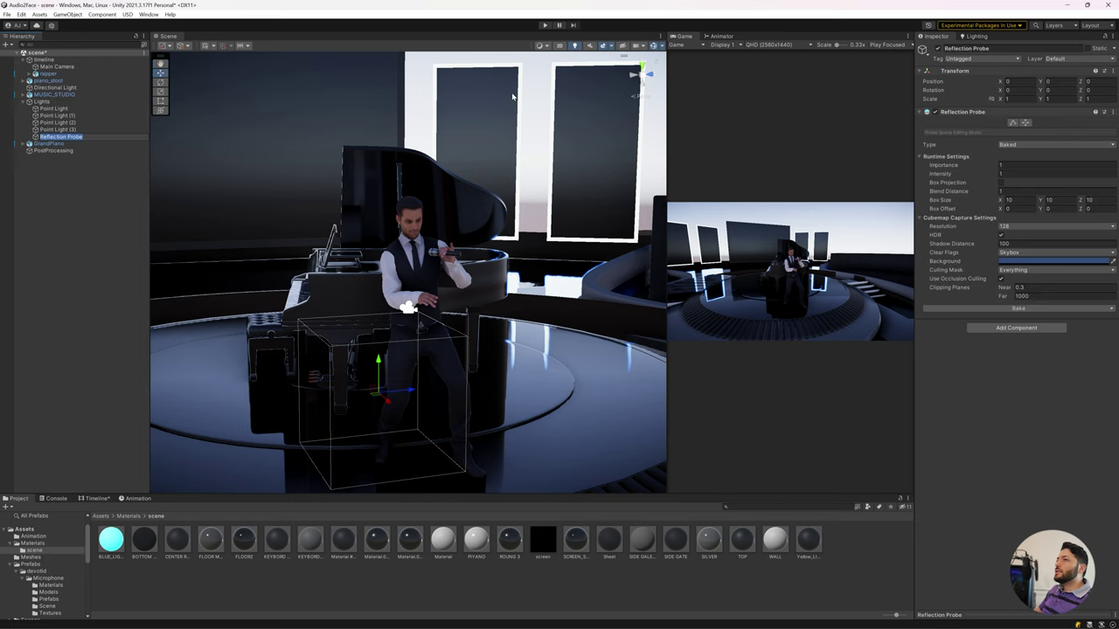
pyautogui.click(642, 70)
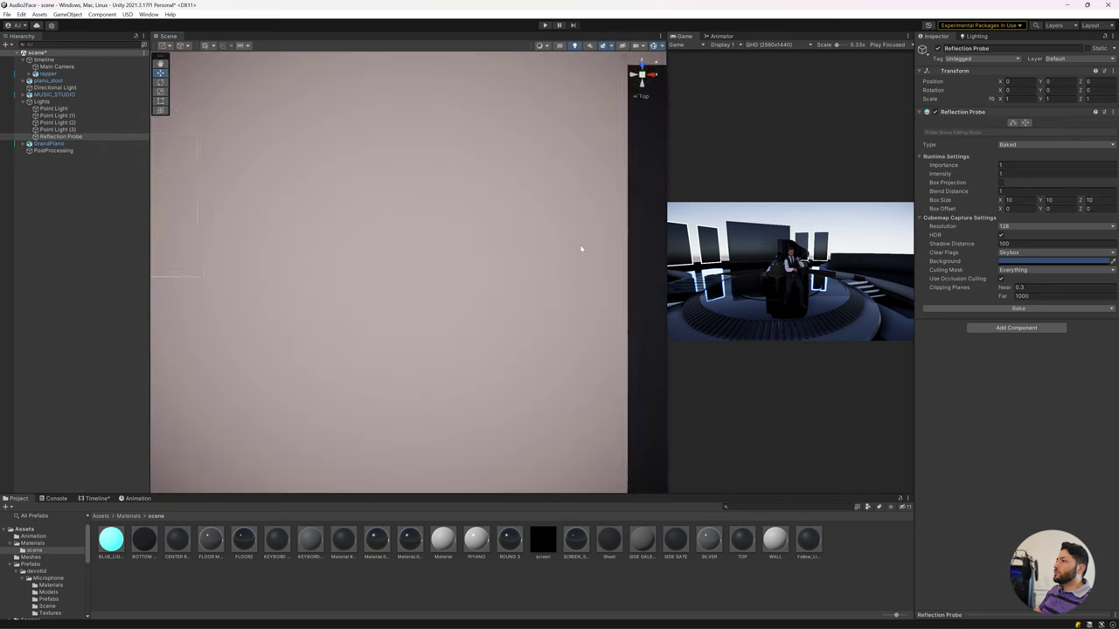
pyautogui.moveTo(466, 260); pyautogui.dragTo(385, 243, button='middle')
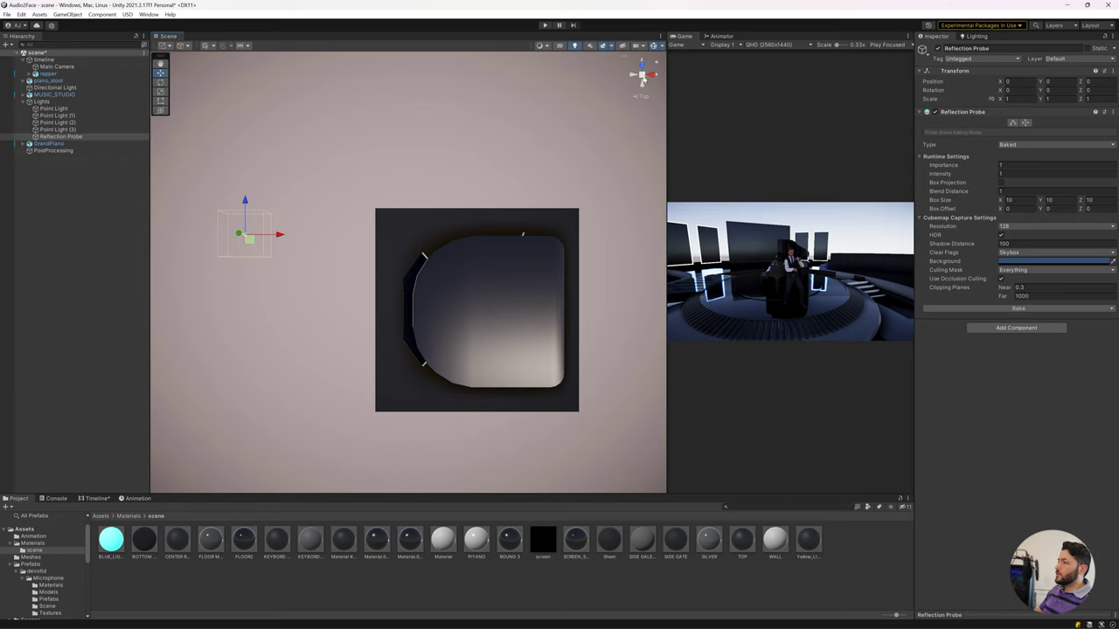
pyautogui.moveTo(249, 238)
pyautogui.mouseDown()
pyautogui.moveTo(199, 235)
pyautogui.moveTo(484, 305)
pyautogui.mouseUp()
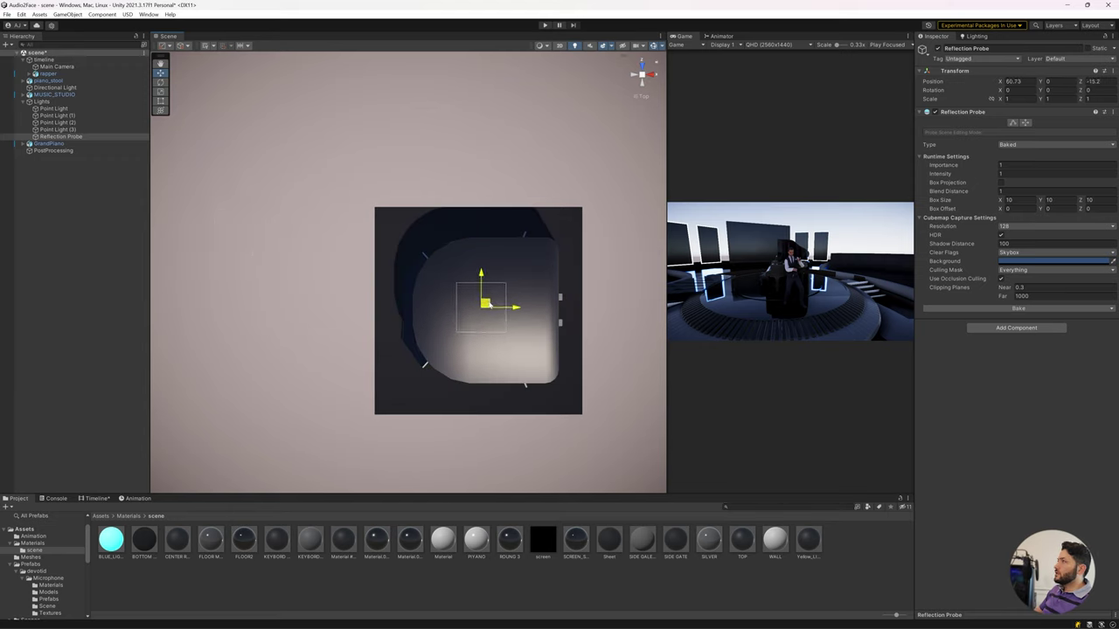
# Stretch the probe's box bounds outward to cover the whole stage, about 38 × 38.
pyautogui.click(1012, 123)
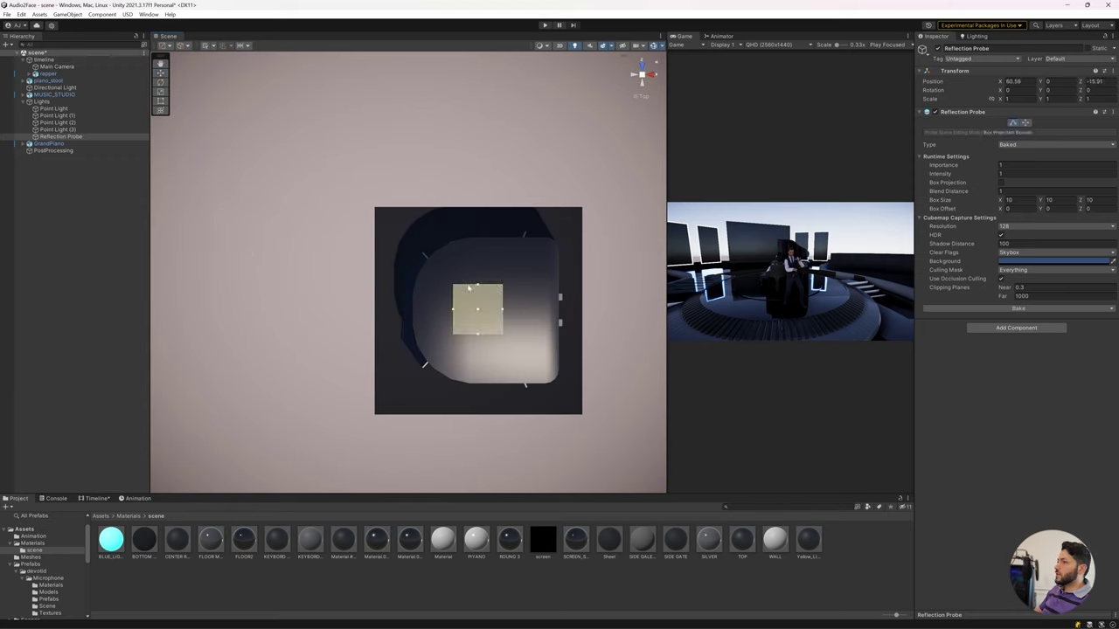
pyautogui.moveTo(479, 286); pyautogui.dragTo(478, 220)
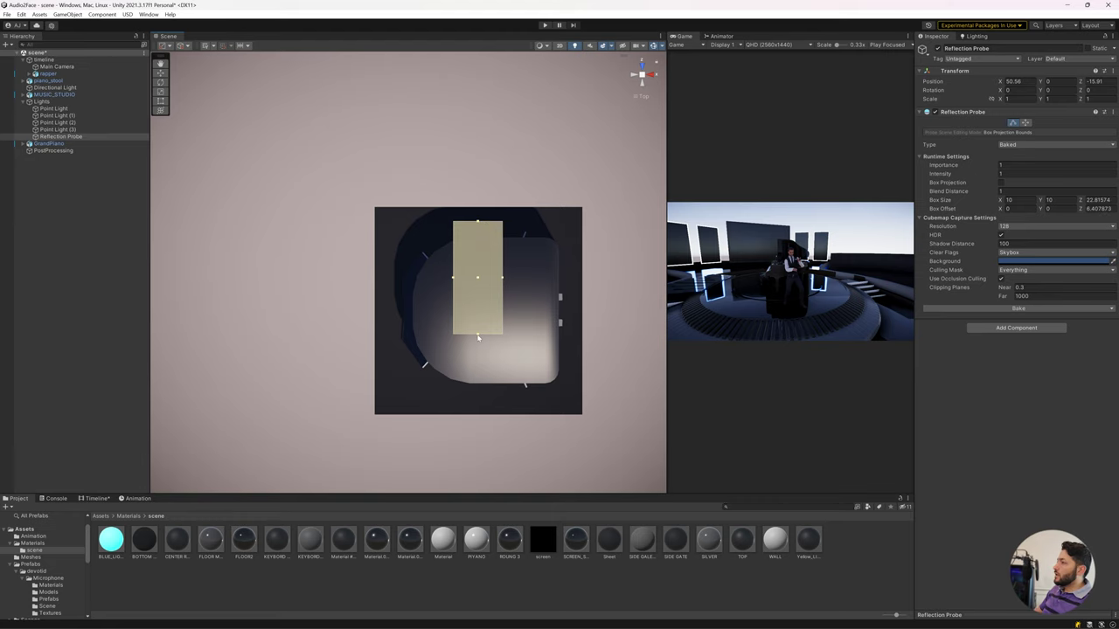
pyautogui.moveTo(479, 335); pyautogui.dragTo(479, 408)
pyautogui.moveTo(570, 320); pyautogui.dragTo(580, 319)
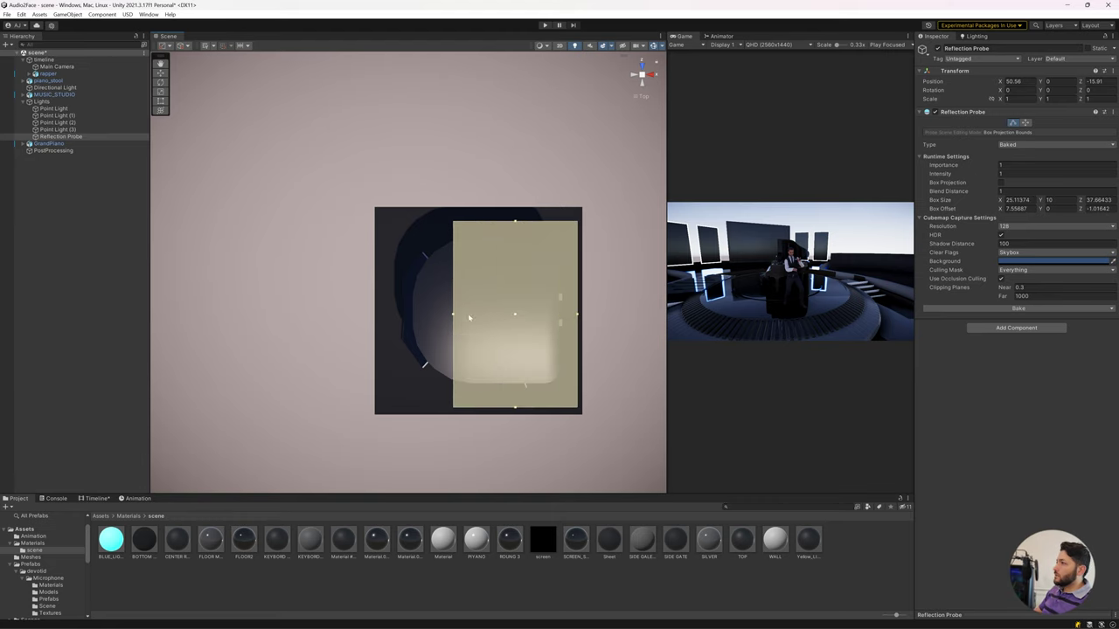
pyautogui.moveTo(452, 318); pyautogui.dragTo(388, 317)
# Raise the probe to Y 17.59 and extend its bounds upward to about 12.5 tall.
pyautogui.click(654, 77)
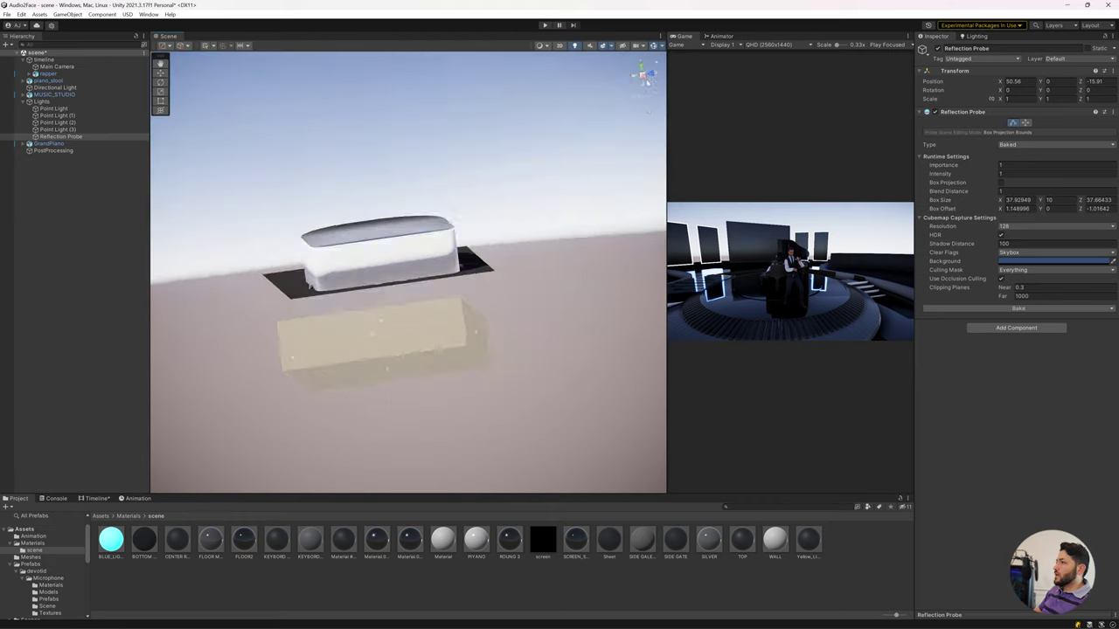
pyautogui.click(1012, 123)
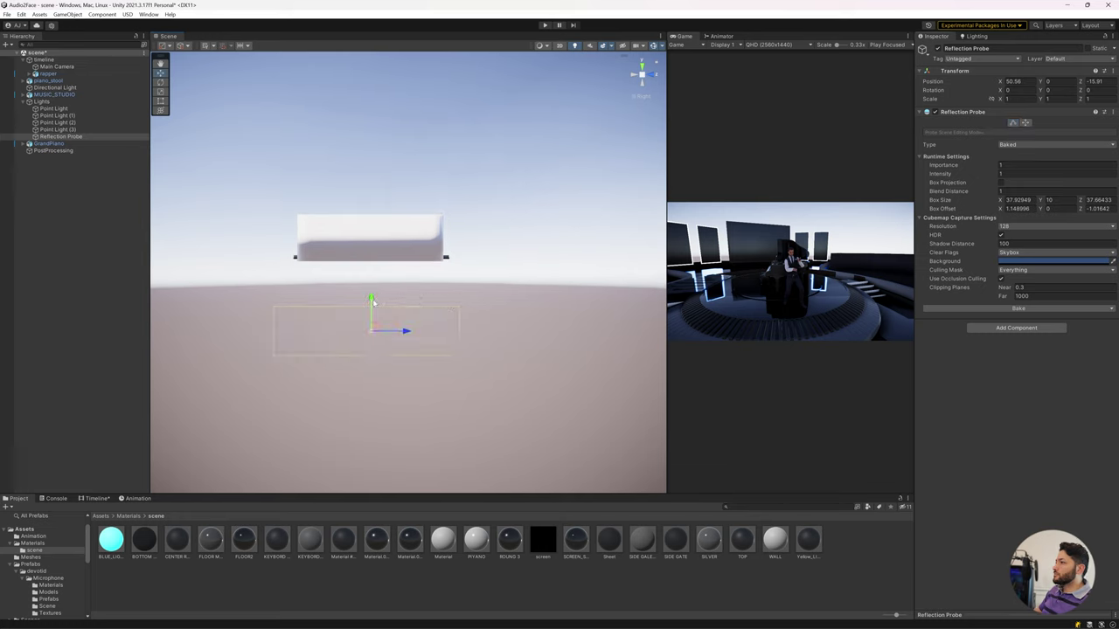
pyautogui.moveTo(371, 302); pyautogui.dragTo(371, 211)
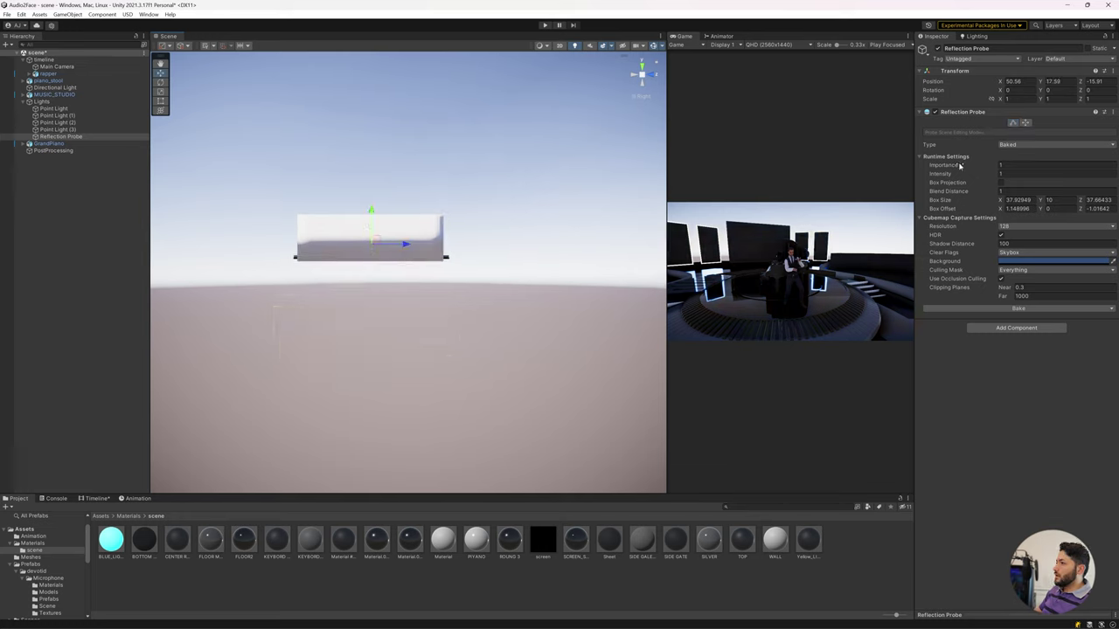
pyautogui.click(1012, 122)
pyautogui.moveTo(368, 226); pyautogui.dragTo(370, 213)
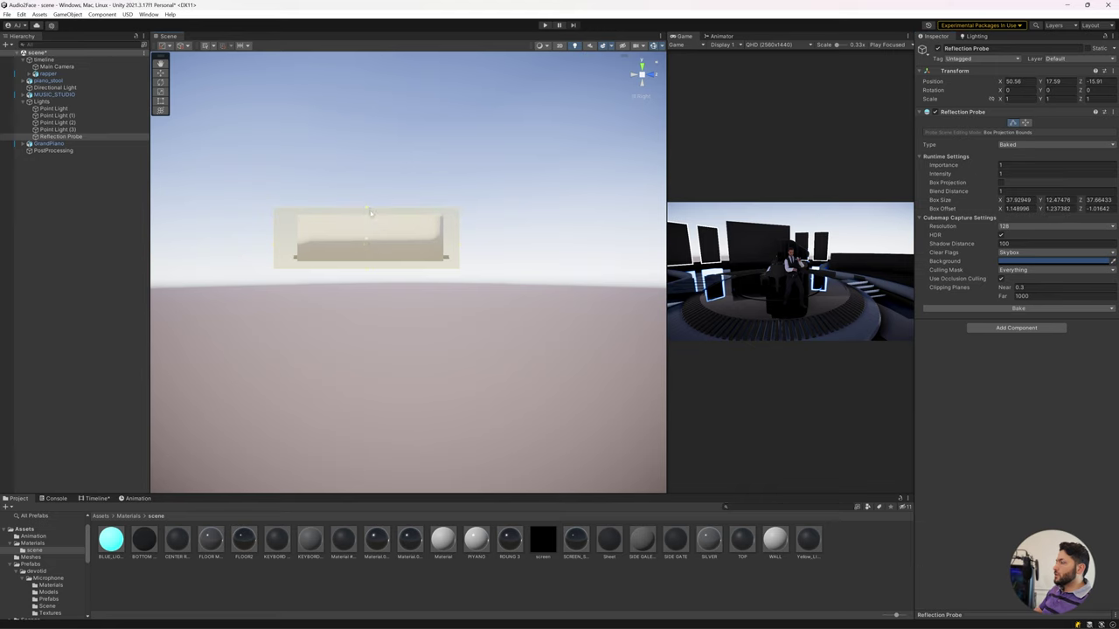
pyautogui.click(643, 75)
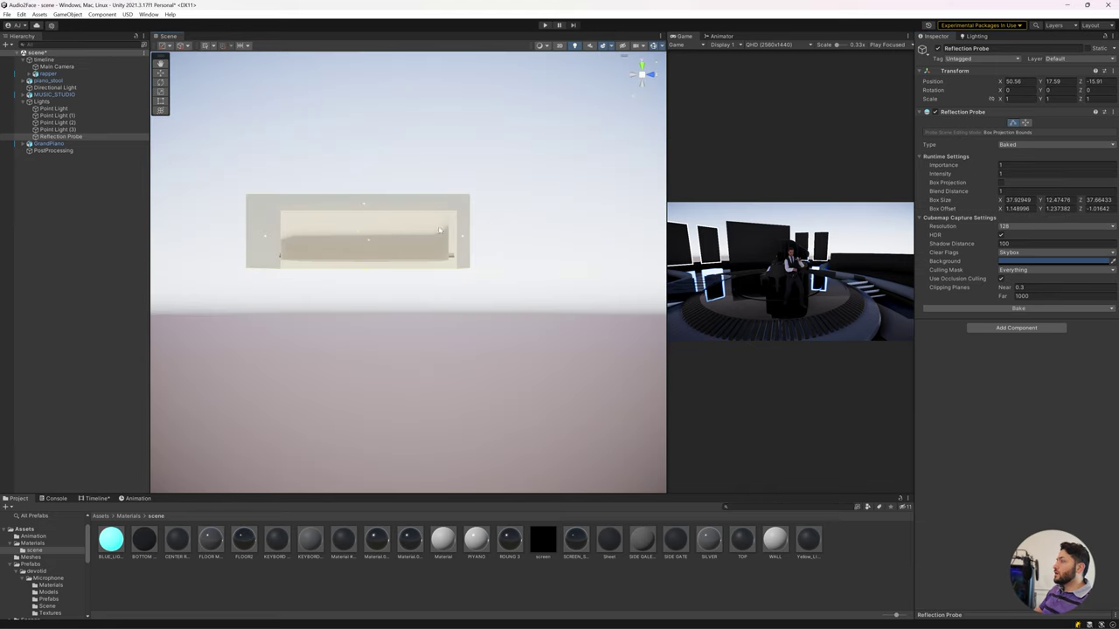
pyautogui.moveTo(486, 197)
pyautogui.keyDown('alt'); pyautogui.mouseDown()
pyautogui.moveTo(549, 242)
pyautogui.moveTo(517, 236)
pyautogui.mouseUp(); pyautogui.keyUp('alt')
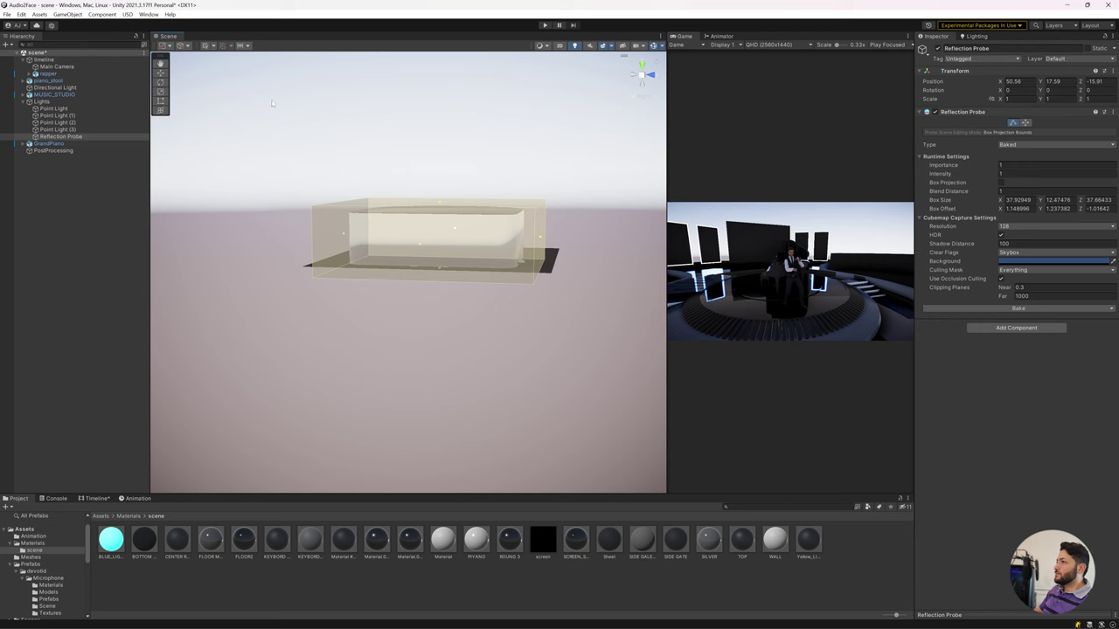
pyautogui.click(44, 60)
pyautogui.click(56, 66)
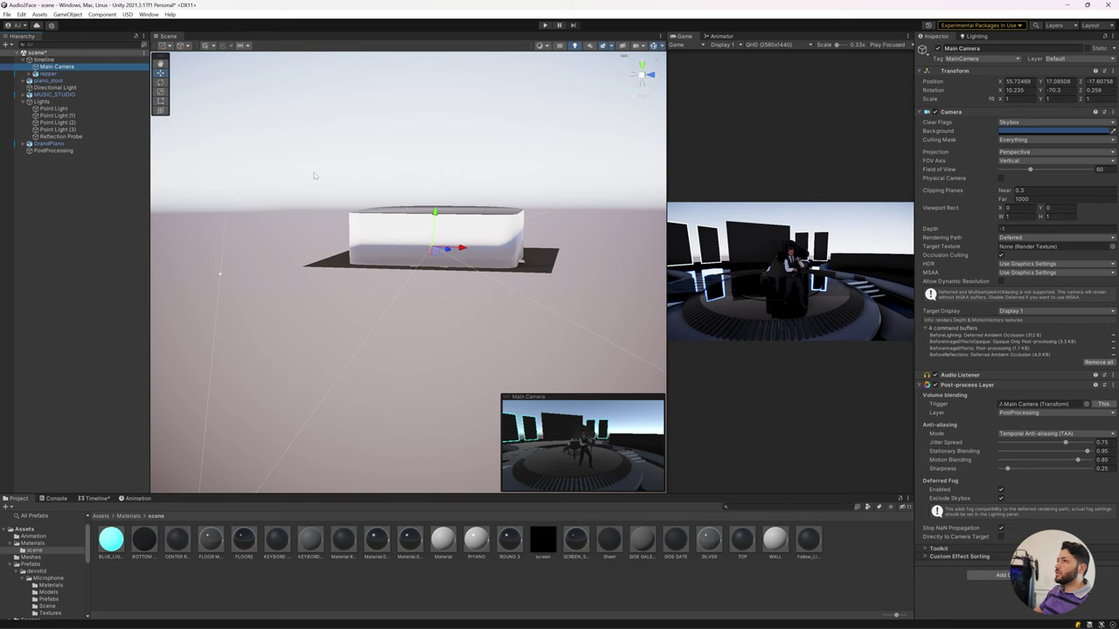
# Move the Scene view to the Main Camera's viewpoint with Align View to Selected.
pyautogui.moveTo(313, 172); pyautogui.dragTo(350, 149, button='right')
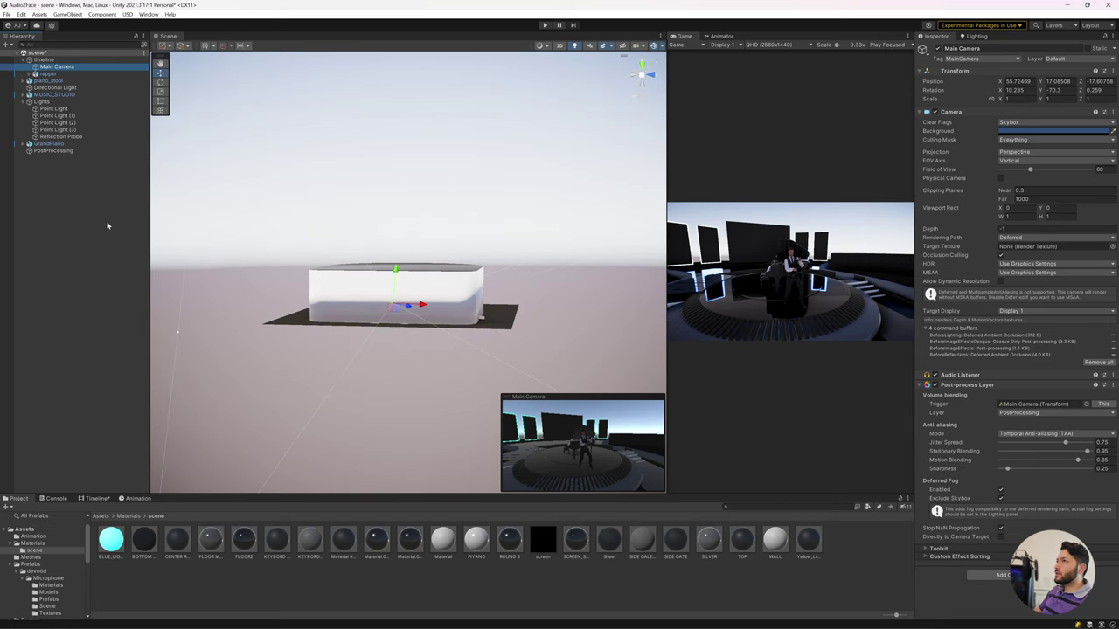
pyautogui.click(77, 15)
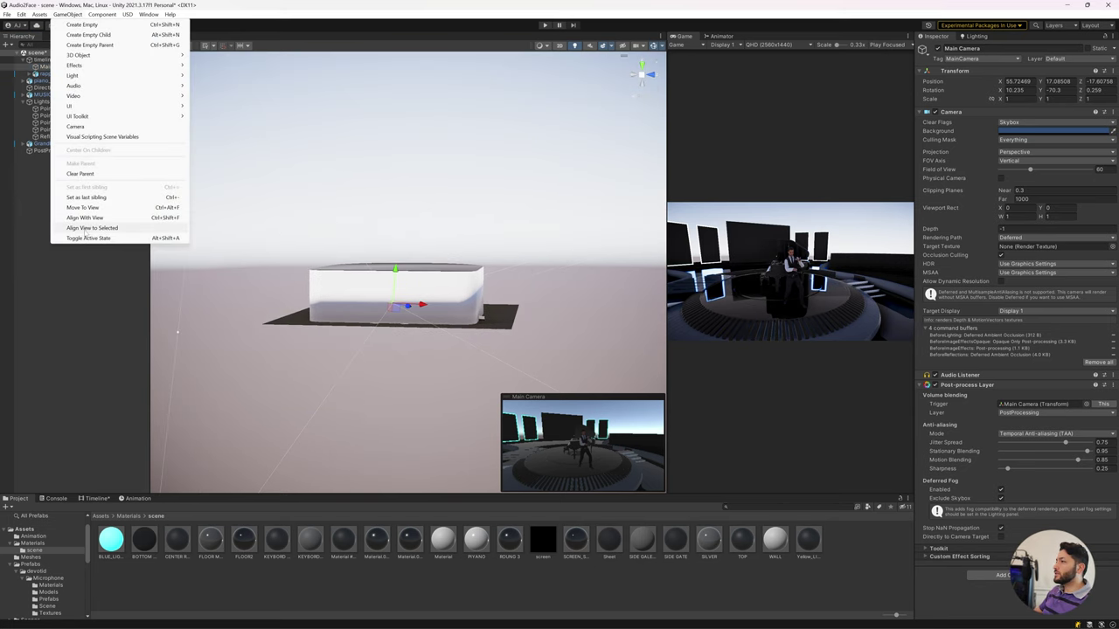
pyautogui.click(86, 228)
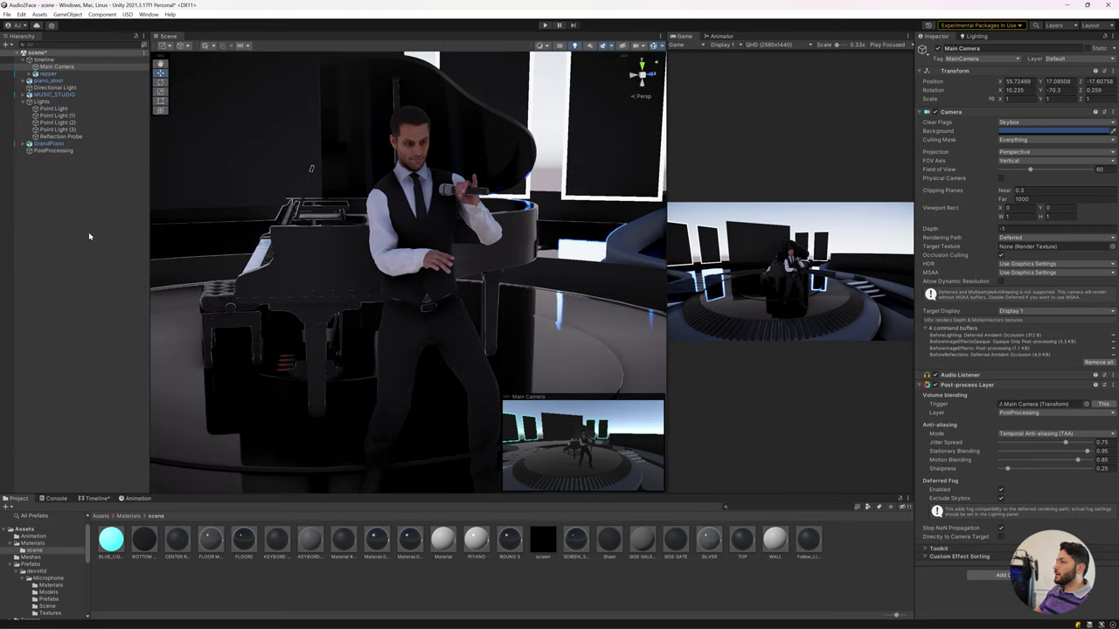
# Set the reflection probe to Realtime with 1024 resolution.
pyautogui.click(59, 137)
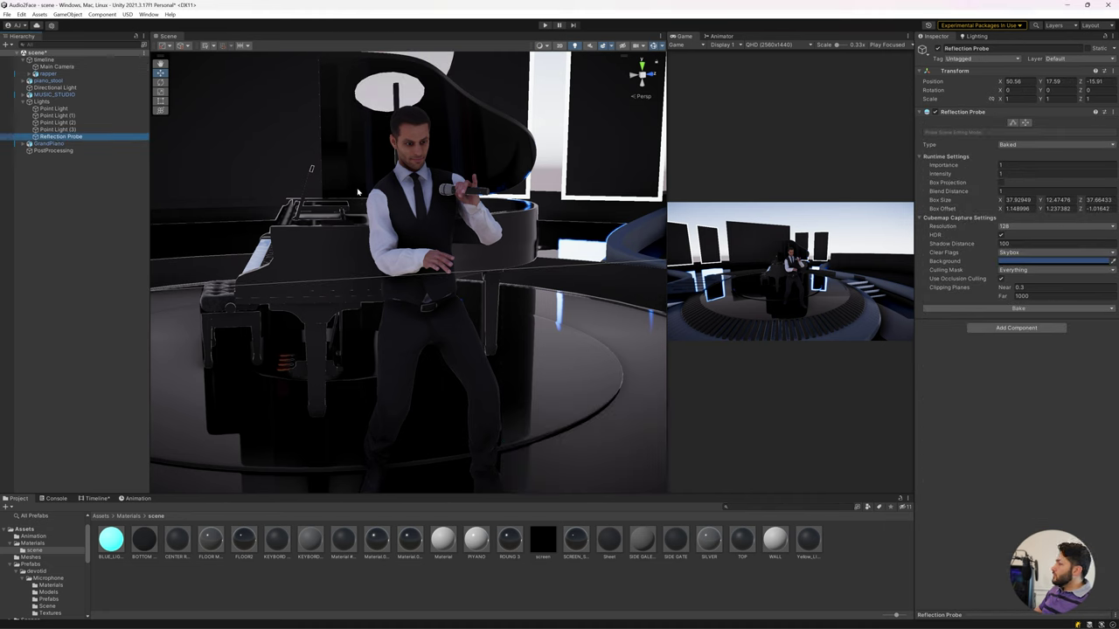
pyautogui.click(1014, 226)
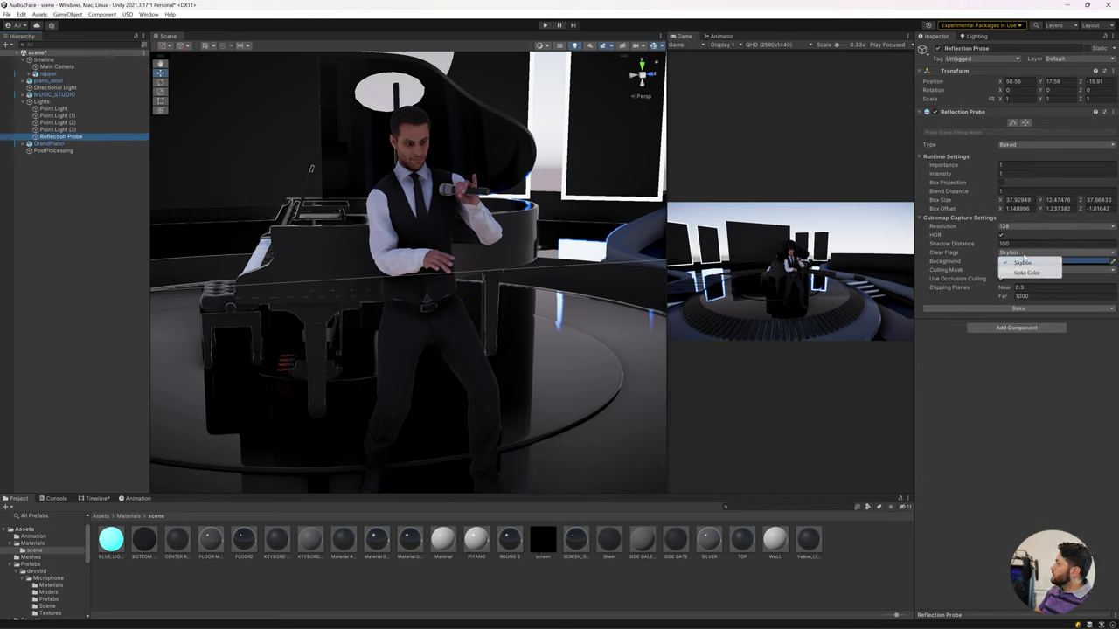
pyautogui.click(1028, 298)
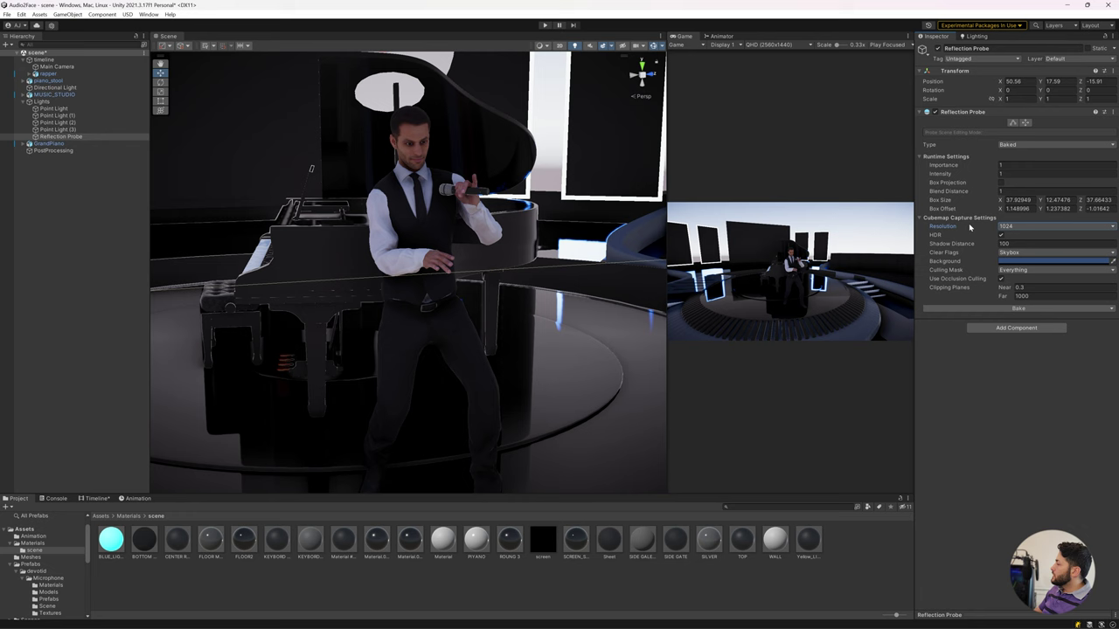
pyautogui.click(1014, 146)
pyautogui.click(1030, 174)
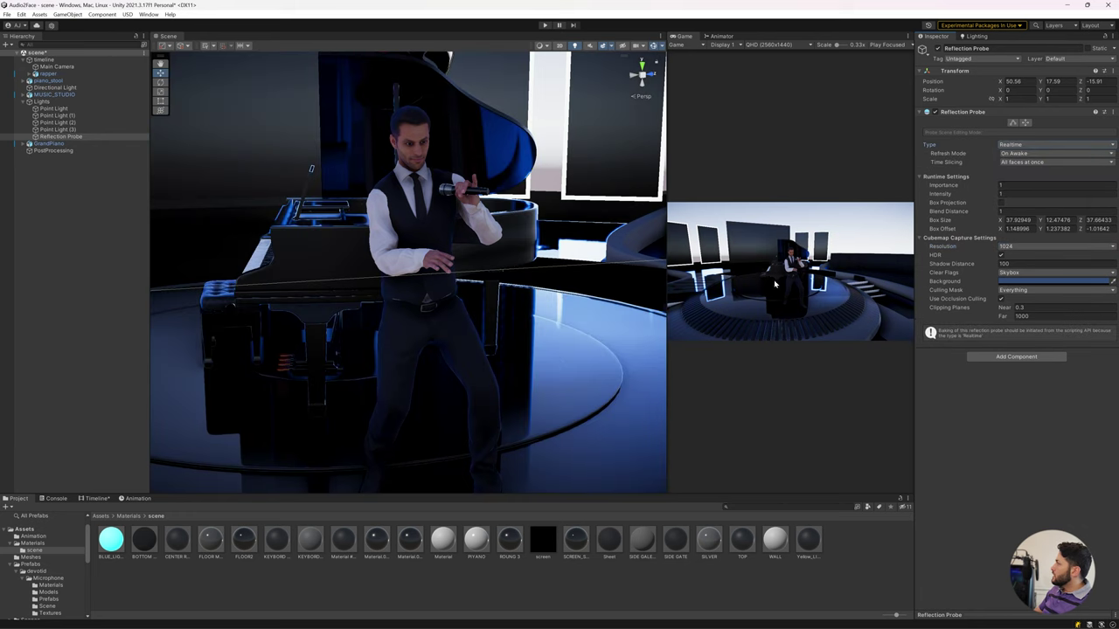
# Raise the probe intensity to 1.69 and the environment intensity multiplier to 1.19.
pyautogui.scroll(-3, 495, 303)
pyautogui.scroll(-2, 494, 303)
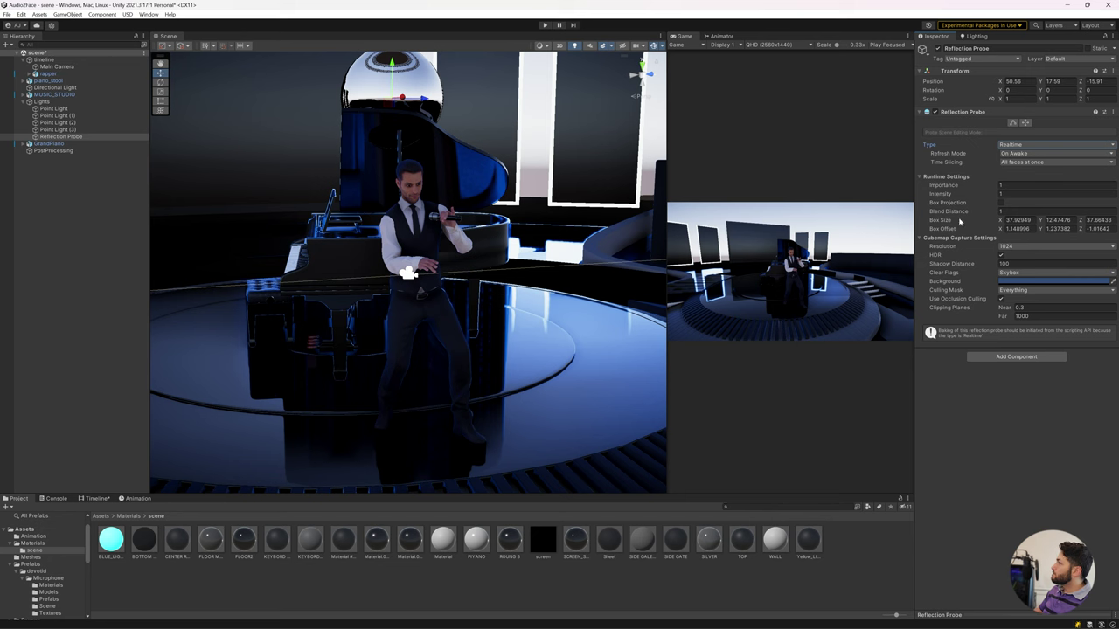
pyautogui.moveTo(948, 194); pyautogui.dragTo(951, 200)
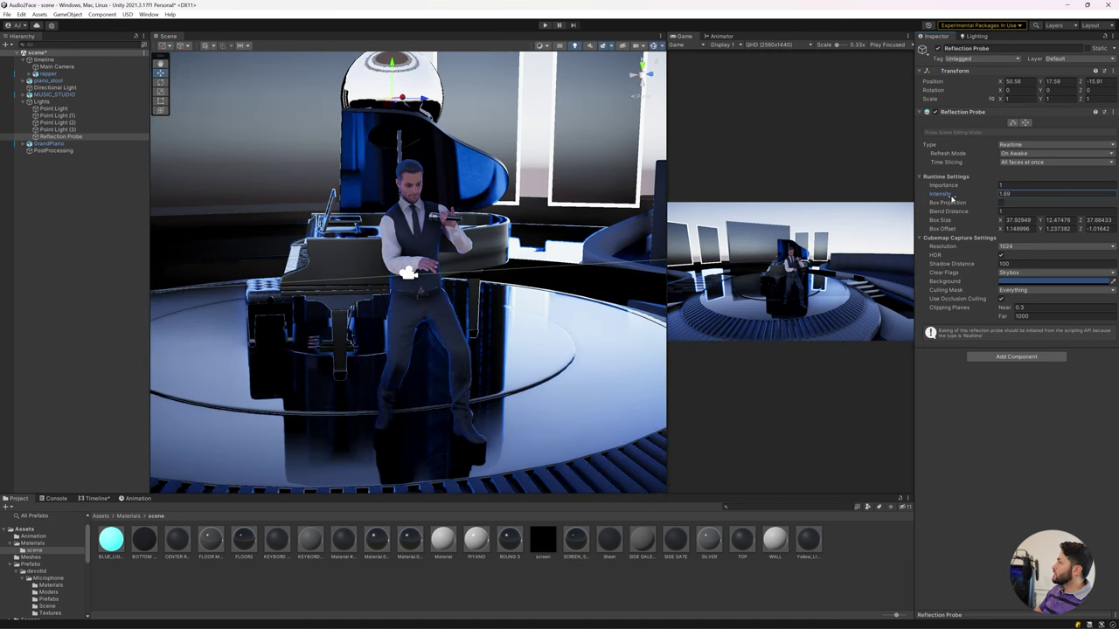
pyautogui.click(983, 38)
pyautogui.moveTo(1000, 124); pyautogui.dragTo(1009, 128)
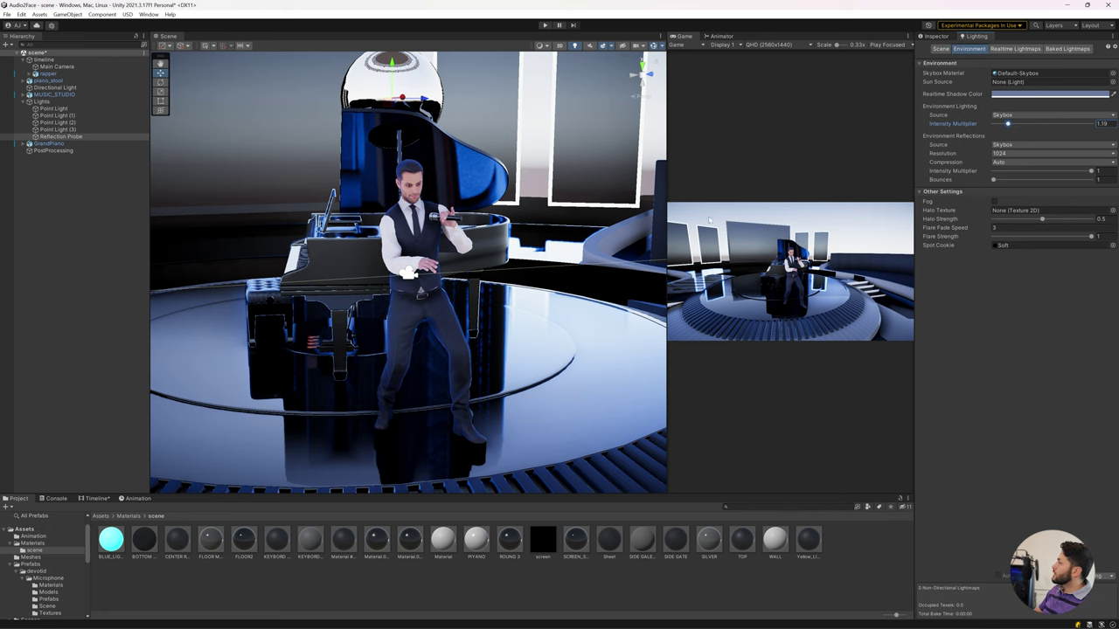
# On the PostProcessing volume's Color Grading Tone, set Post-exposure 2.75 and override Contrast to 7.
pyautogui.click(52, 150)
pyautogui.press('f')
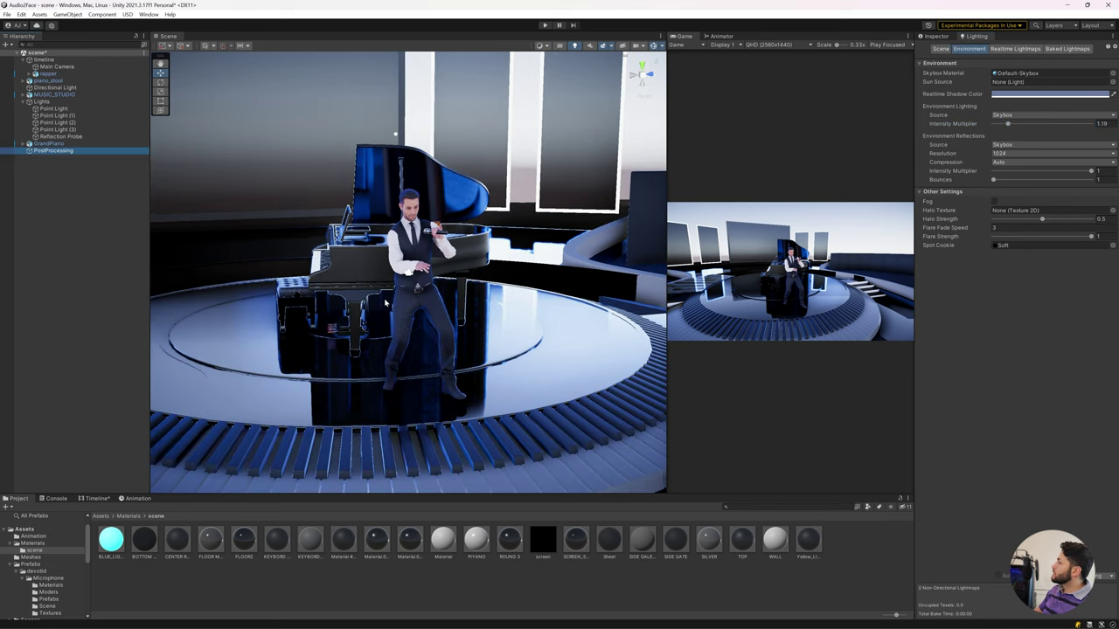
pyautogui.scroll(2, 385, 303)
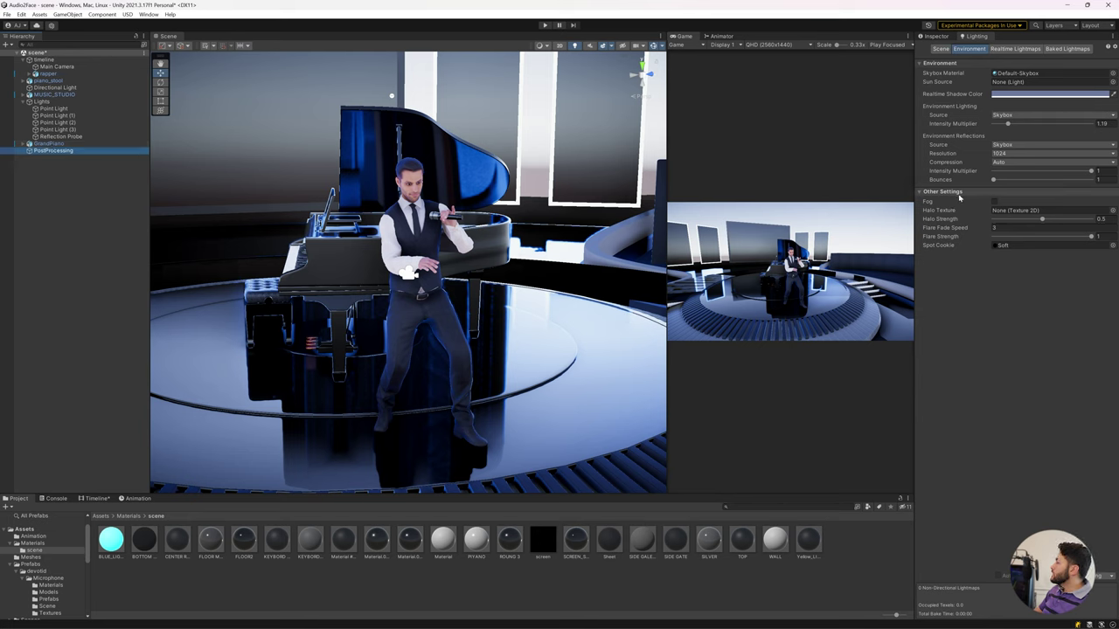
pyautogui.click(936, 36)
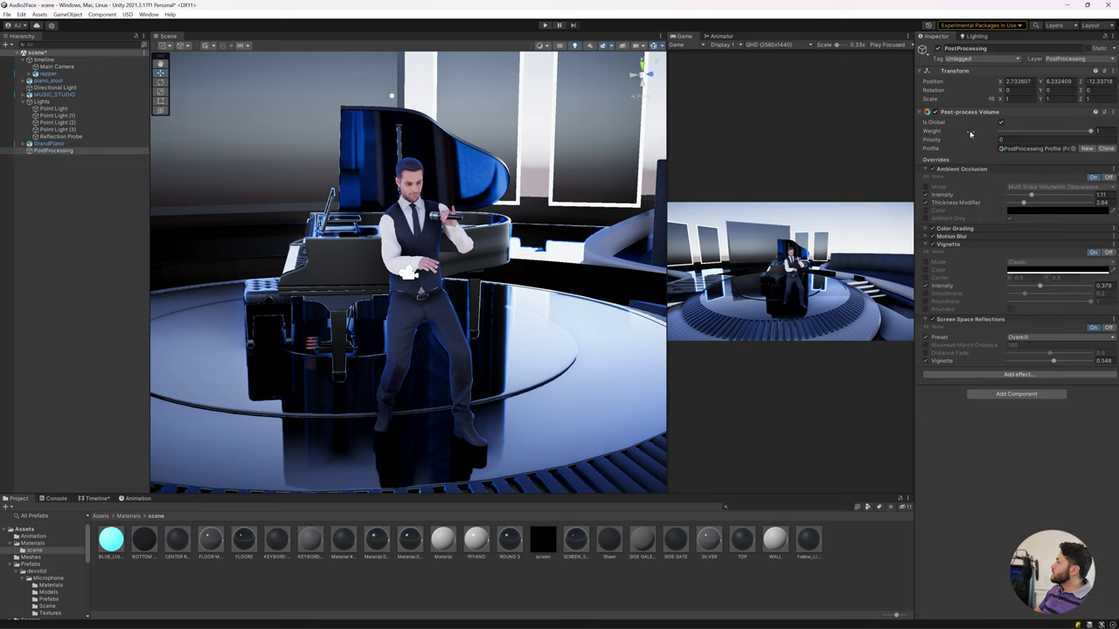
pyautogui.click(929, 229)
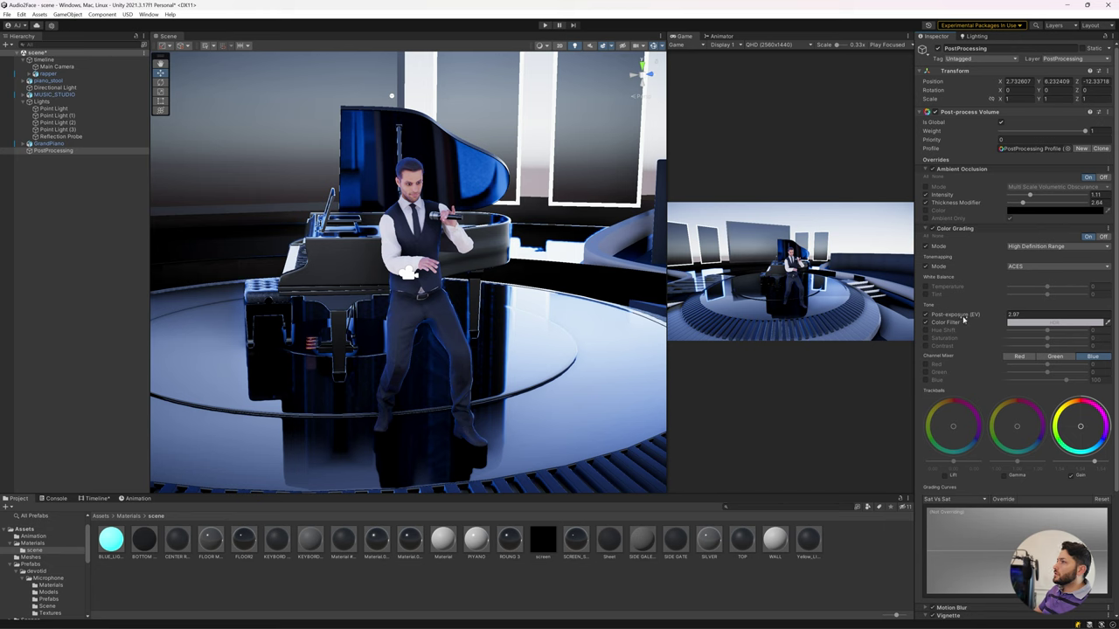
pyautogui.moveTo(963, 320); pyautogui.dragTo(958, 320)
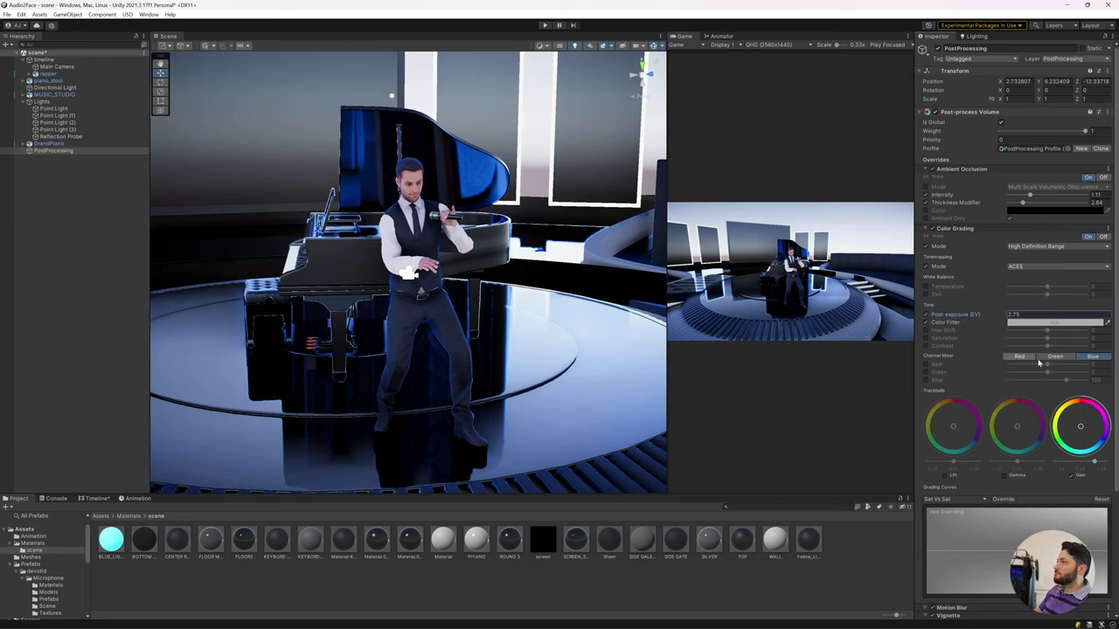
pyautogui.click(926, 346)
pyautogui.moveTo(1048, 347); pyautogui.dragTo(1051, 349)
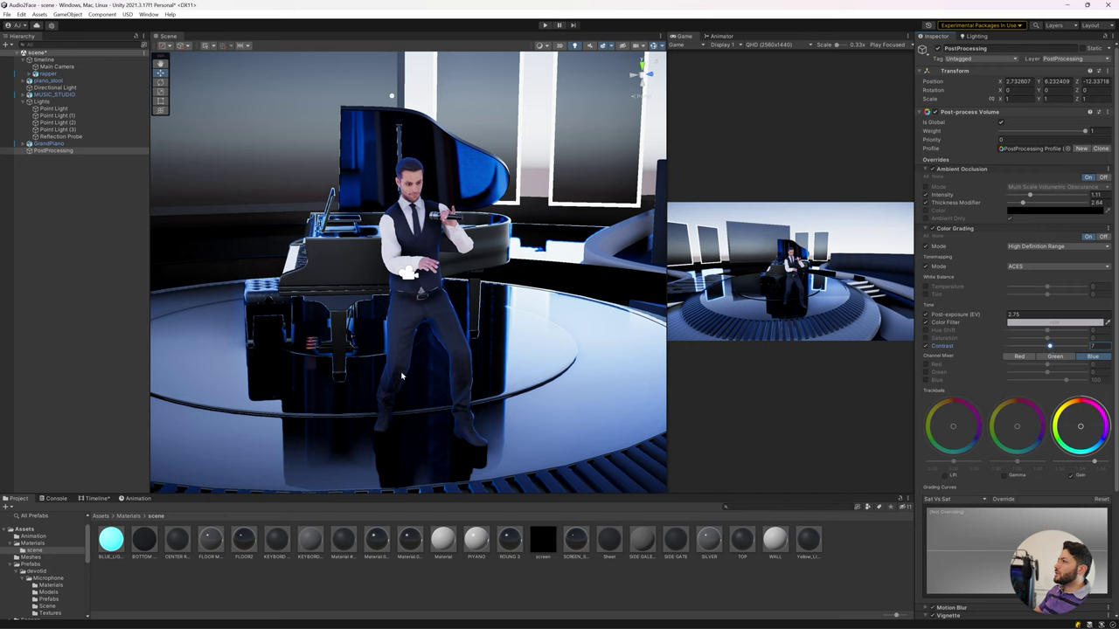
# Browse the materials in the Materials folder.
pyautogui.click(124, 516)
pyautogui.scroll(-3, 230, 579)
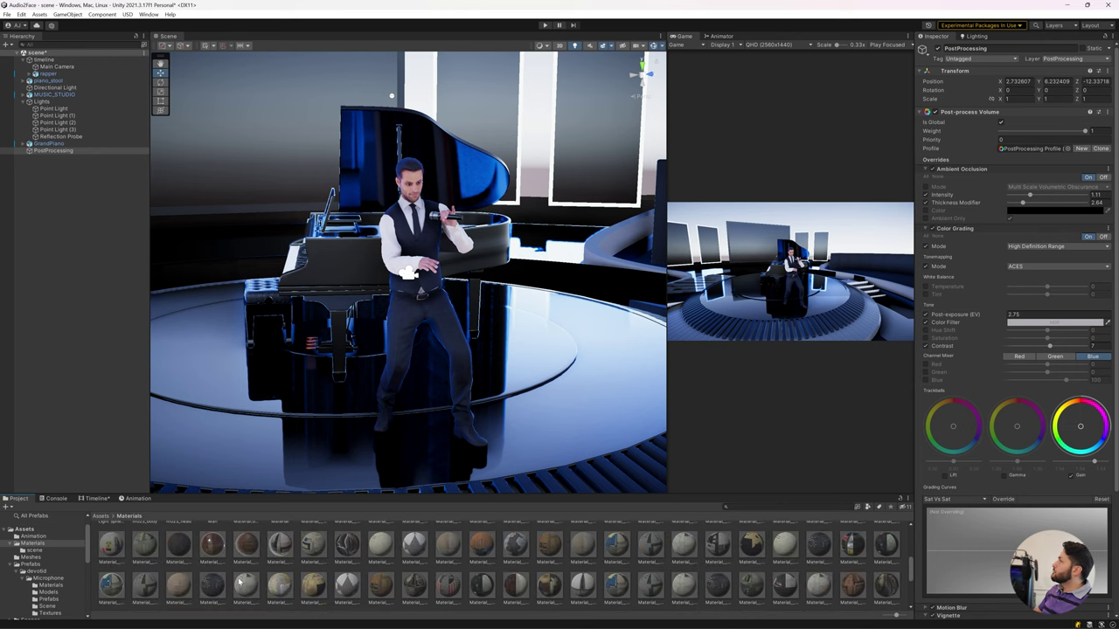
pyautogui.scroll(2, 236, 581)
pyautogui.scroll(1, 240, 583)
pyautogui.scroll(-2, 242, 584)
pyautogui.scroll(-2, 242, 586)
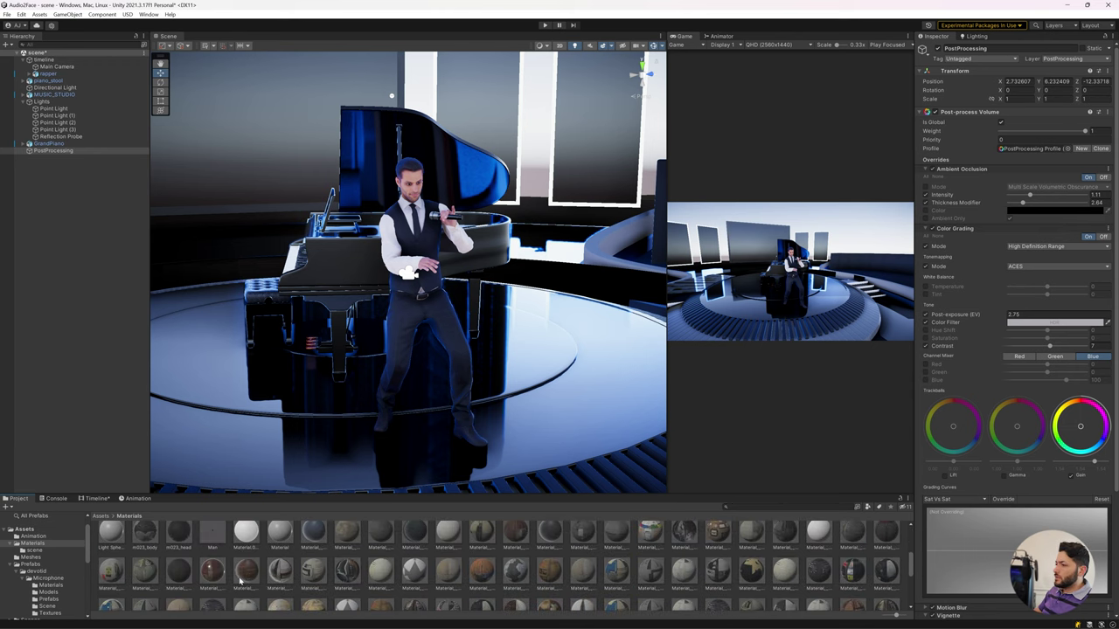
pyautogui.scroll(-2, 243, 587)
pyautogui.scroll(3, 243, 588)
pyautogui.scroll(3, 245, 588)
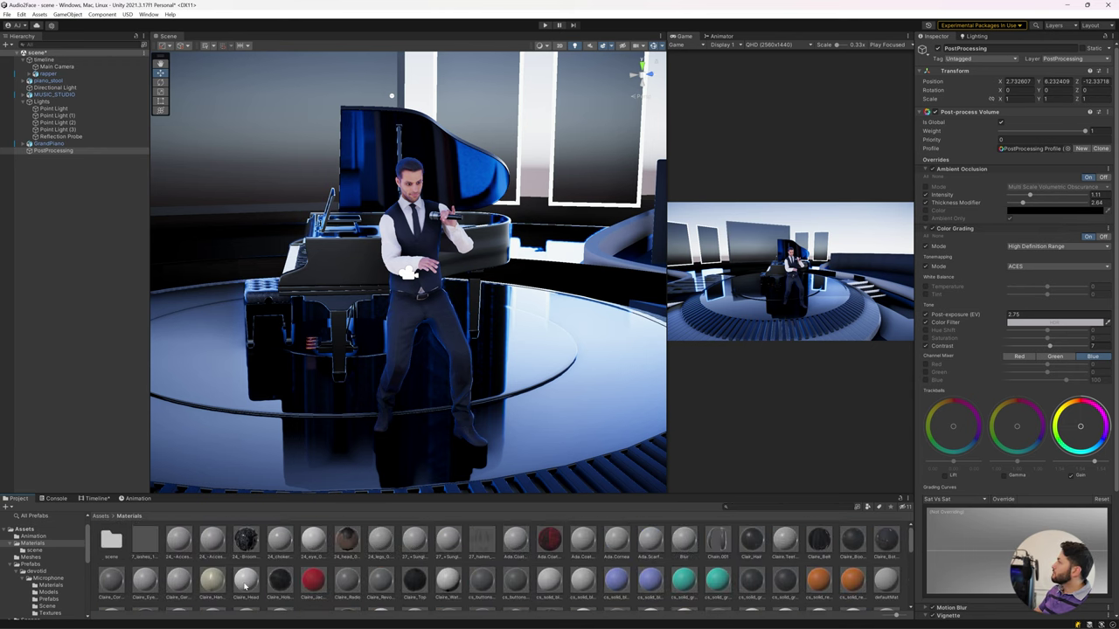
# Lower the singer's Man material smoothness to 0.029 to reduce its shine.
pyautogui.click(415, 329)
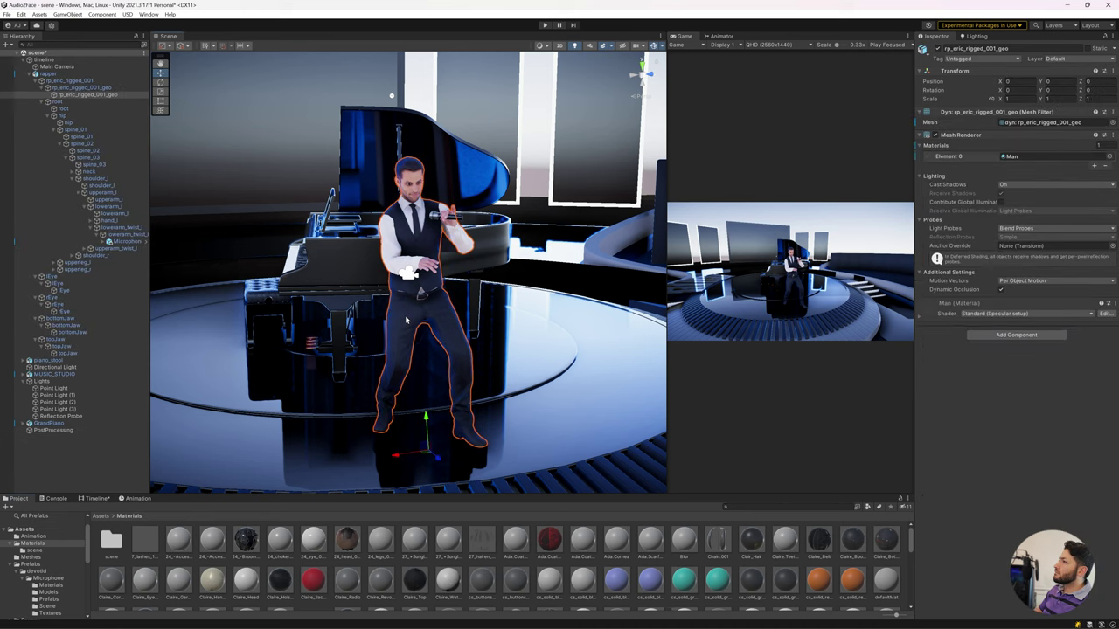
pyautogui.click(1012, 157)
pyautogui.doubleClick(1012, 156)
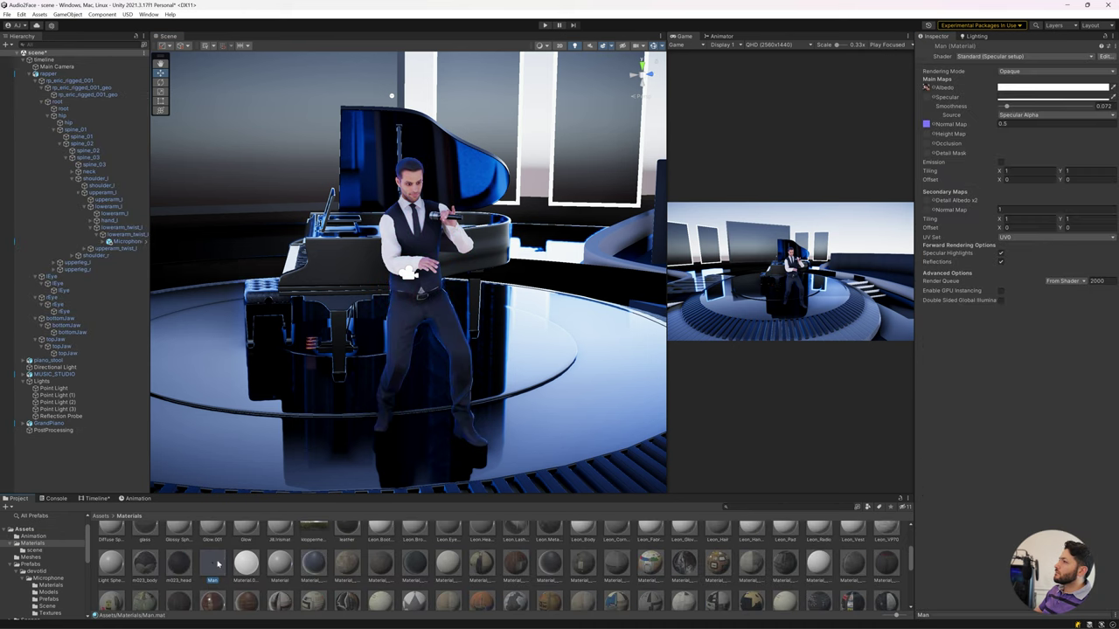
pyautogui.moveTo(1008, 106); pyautogui.dragTo(1004, 116)
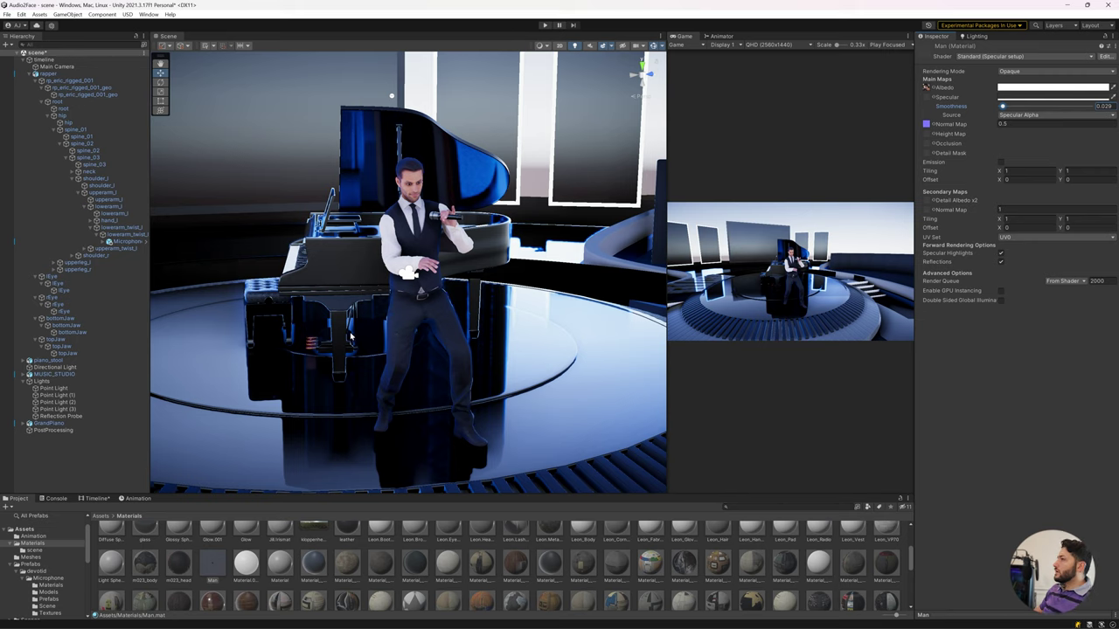
pyautogui.click(101, 516)
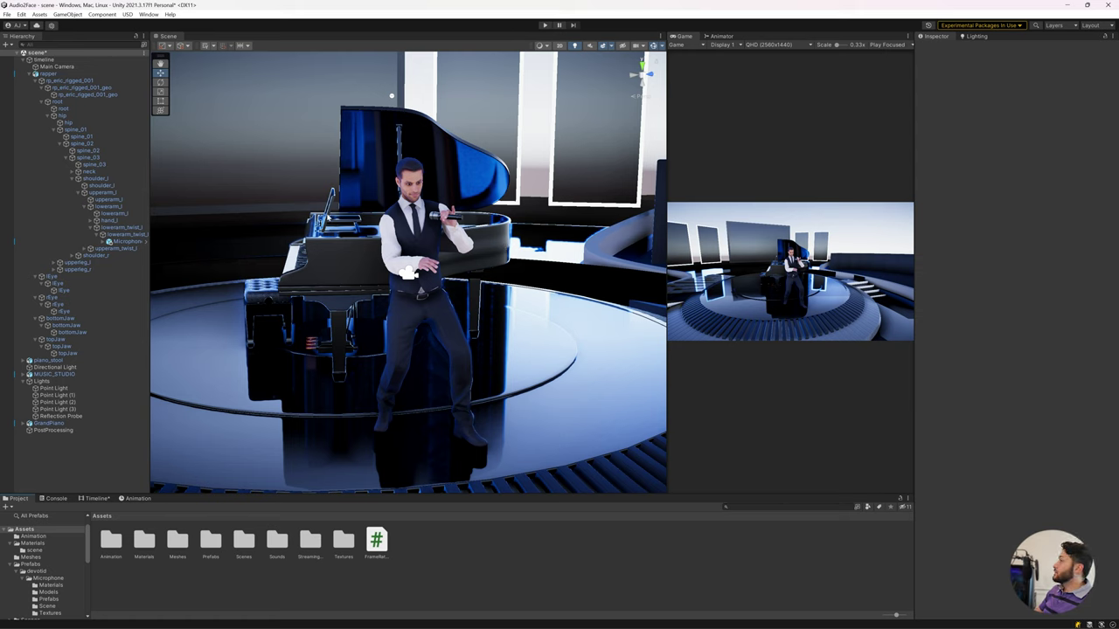
# Collapse the rapper's bone hierarchy and open the Materials folder.
pyautogui.click(29, 74)
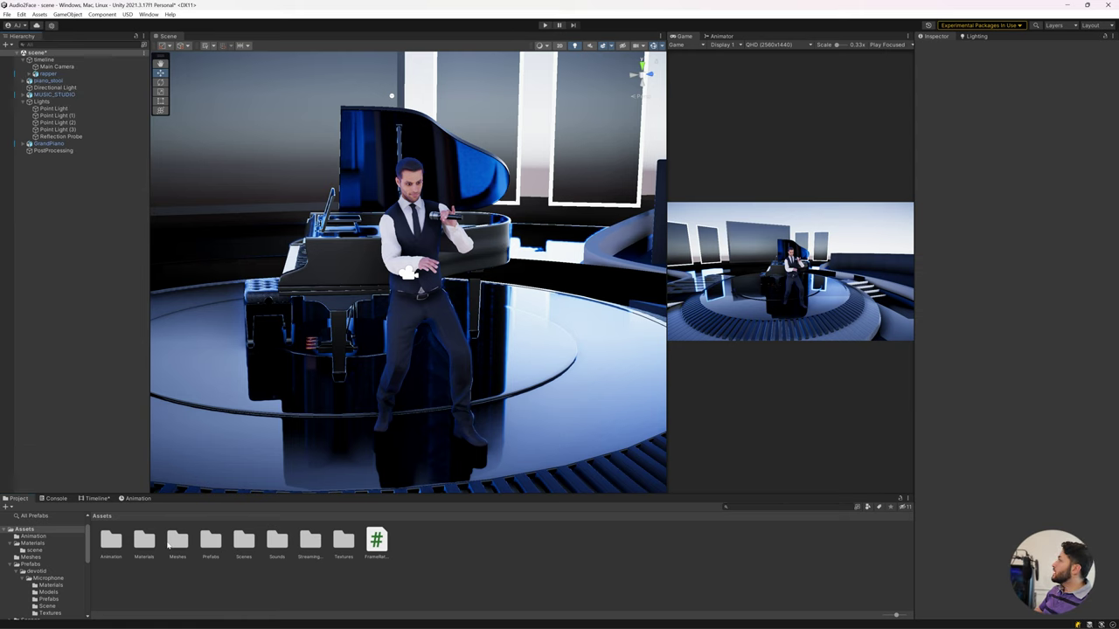
pyautogui.doubleClick(148, 544)
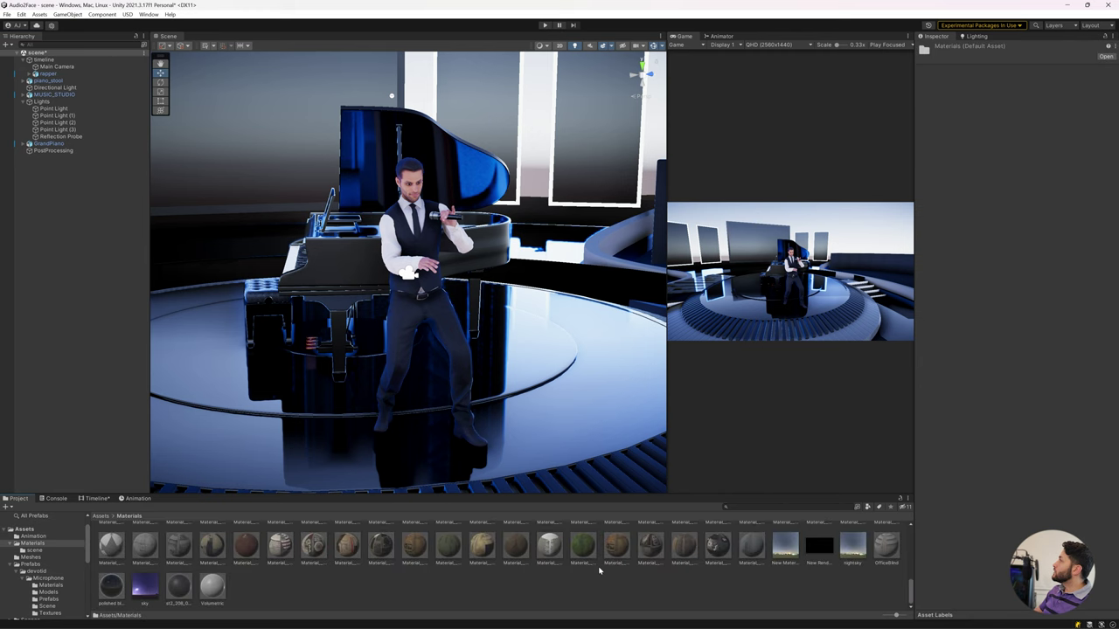
pyautogui.rightClick(557, 597)
pyautogui.click(378, 603)
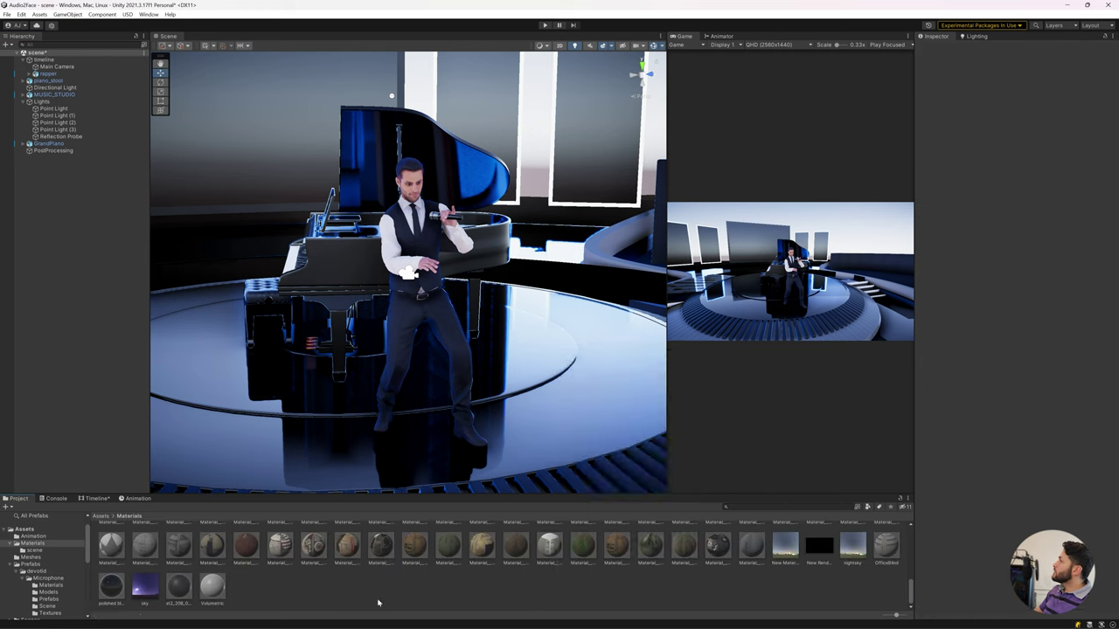
pyautogui.scroll(1, 203, 594)
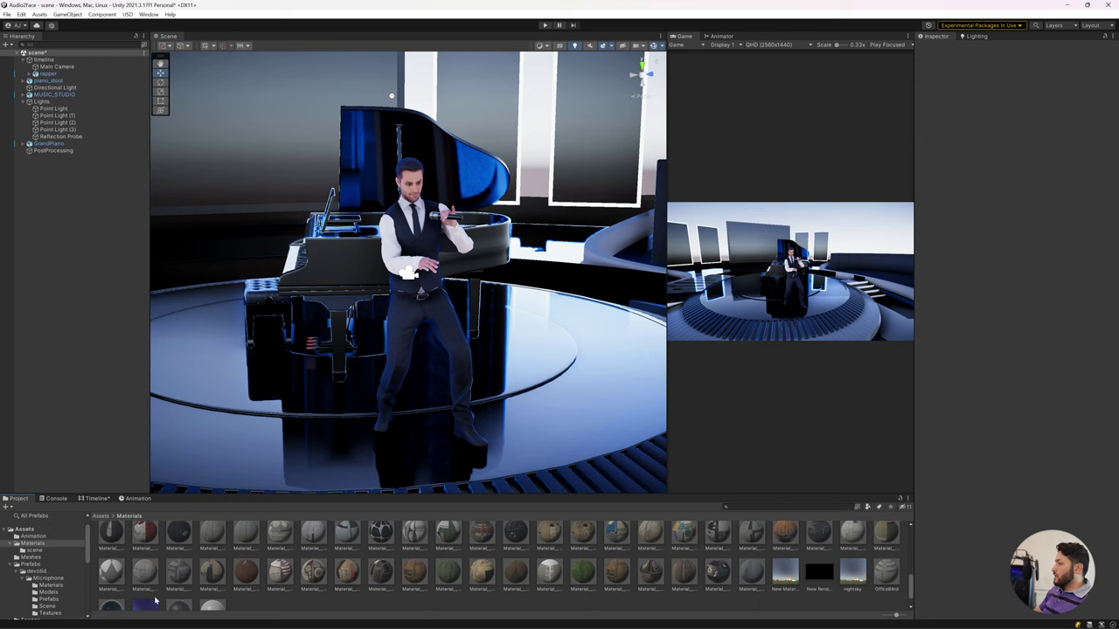
pyautogui.scroll(-1, 175, 597)
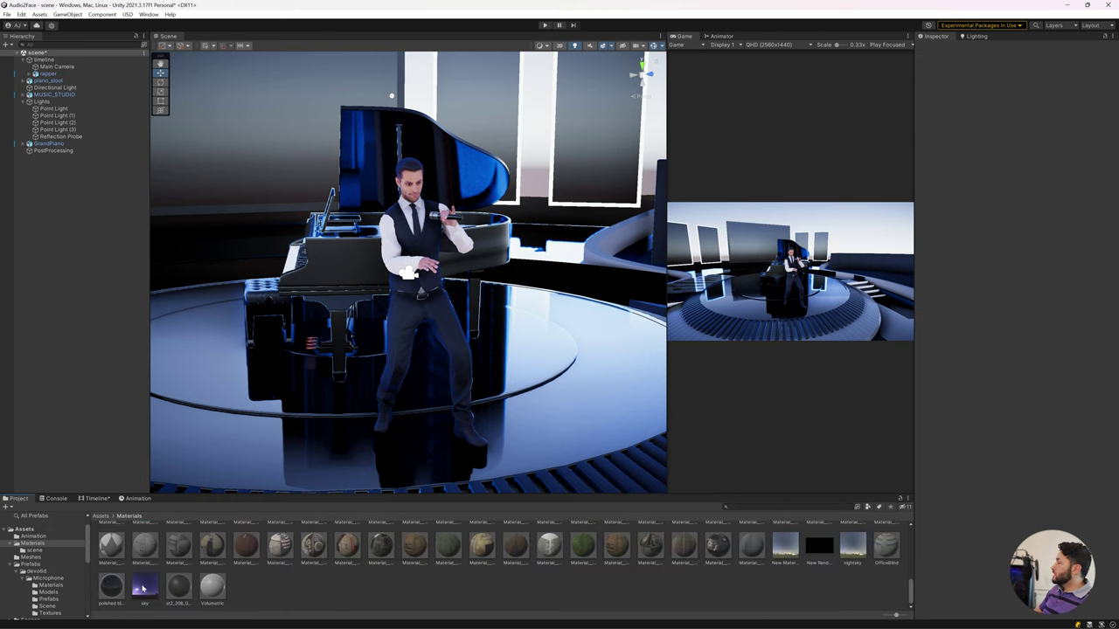
# Create a new material in Materials named Skynight.
pyautogui.rightClick(354, 597)
pyautogui.moveTo(434, 355)
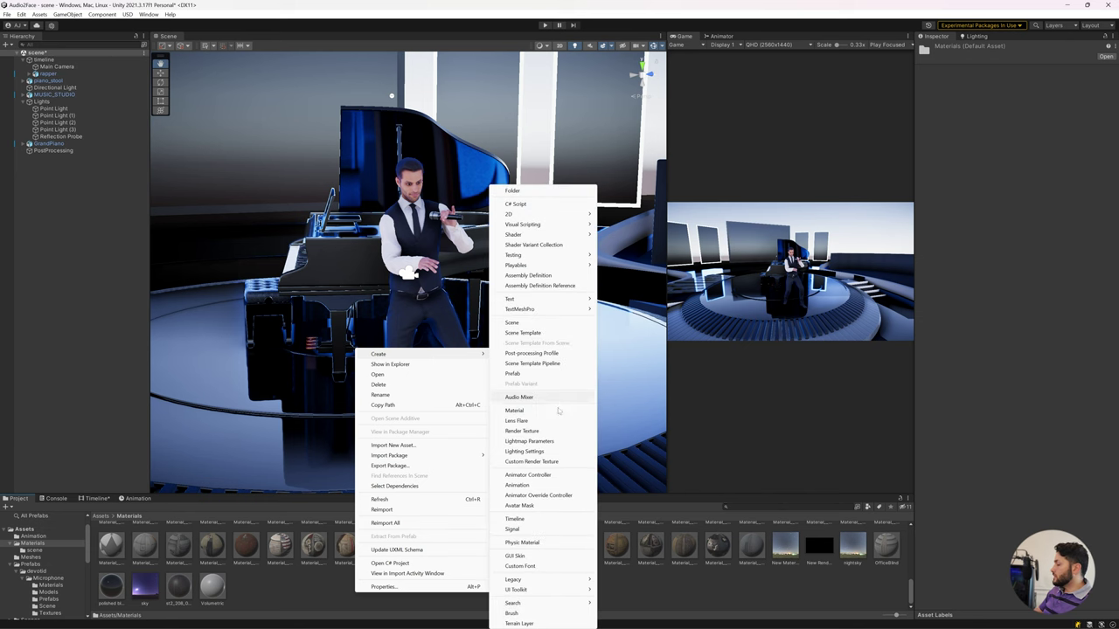
pyautogui.click(524, 410)
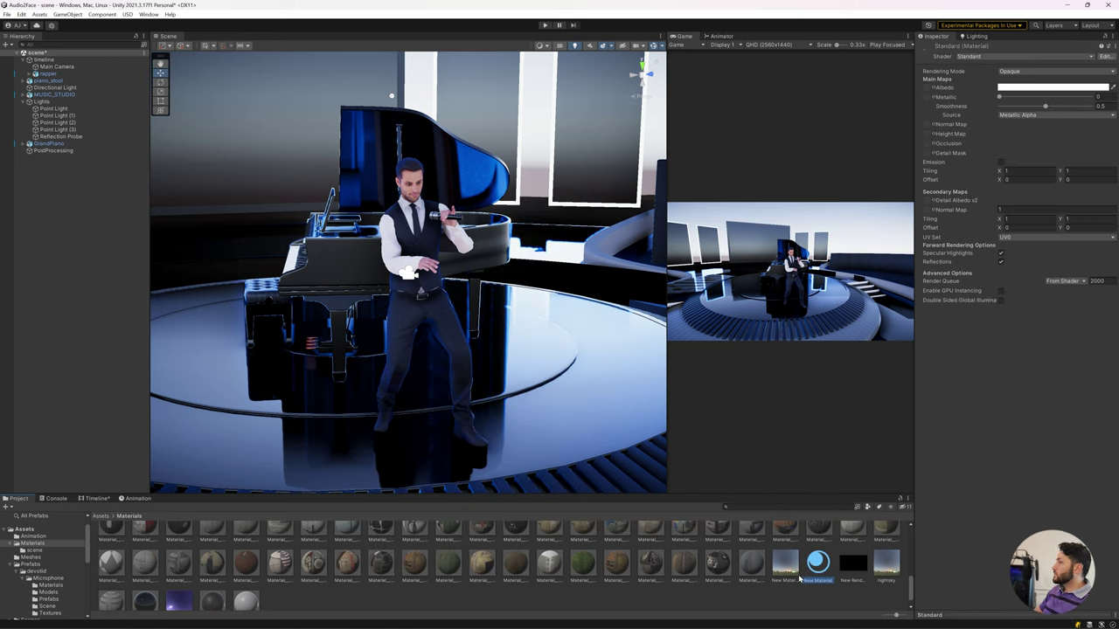
pyautogui.press('BackSpace')
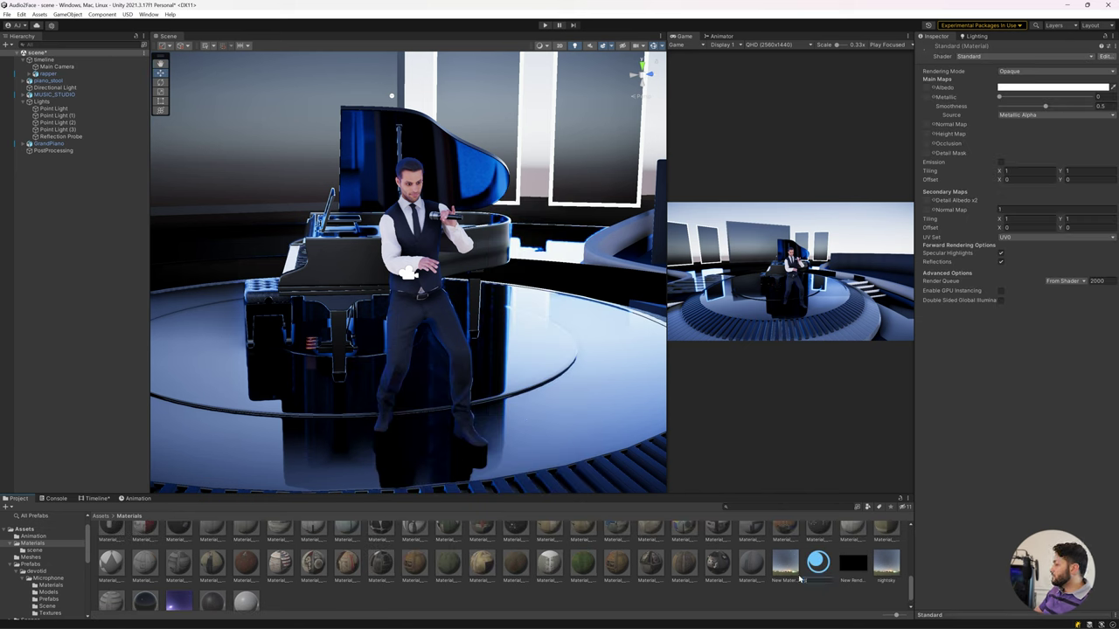
pyautogui.write('Skylight')
pyautogui.press('Return')
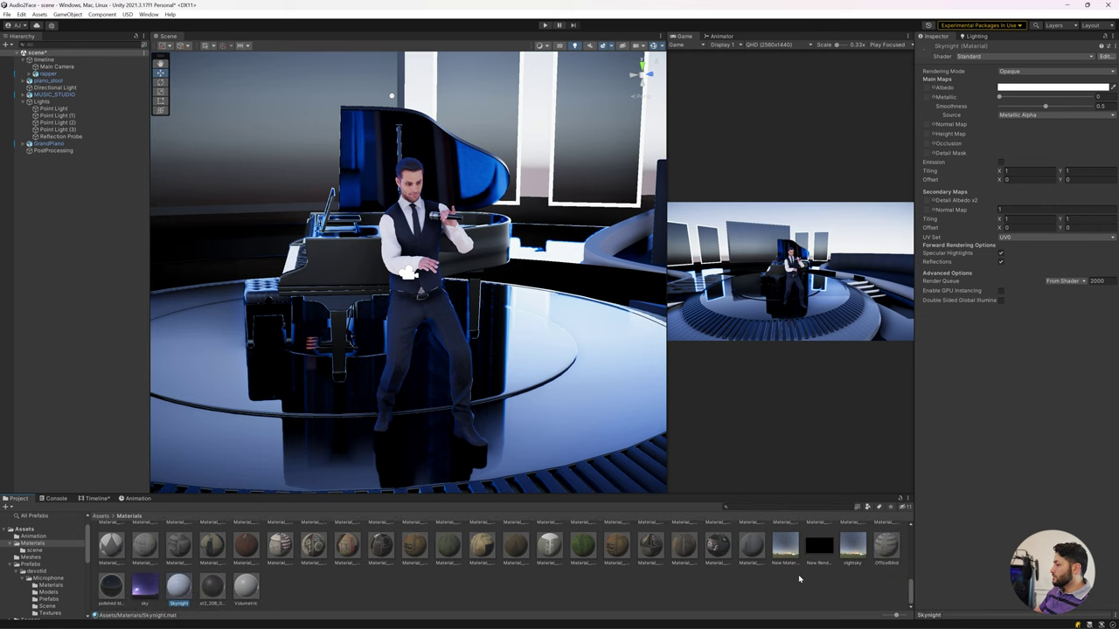
# Switch Skynight to the Skybox/Panoramic shader and assign the sky panorama texture to Spherical (HDR).
pyautogui.click(1010, 58)
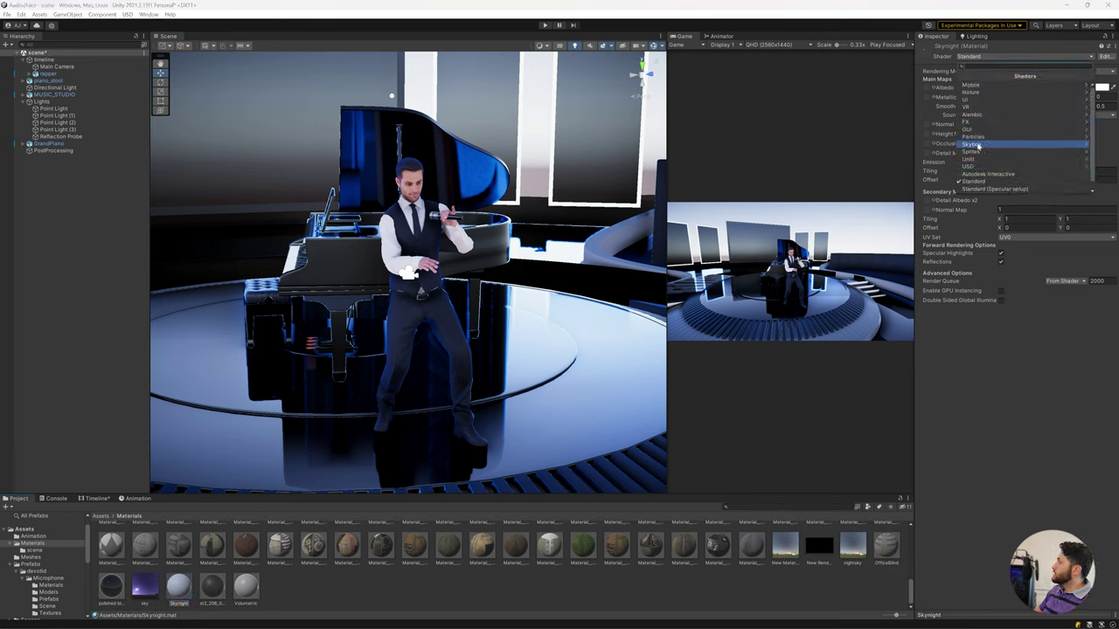
pyautogui.click(979, 145)
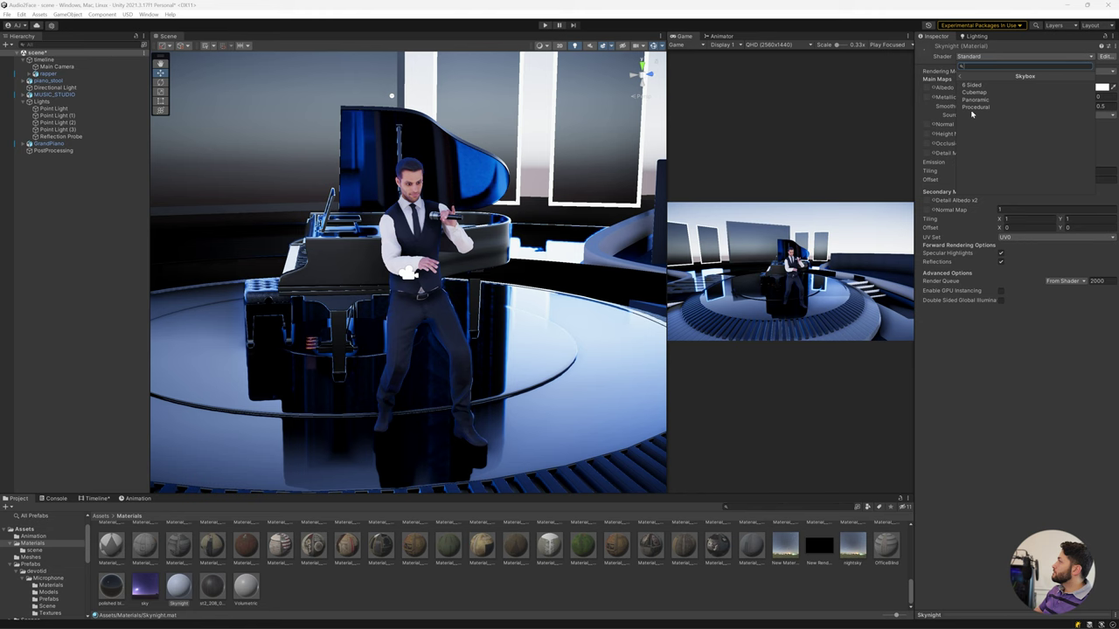
pyautogui.click(972, 101)
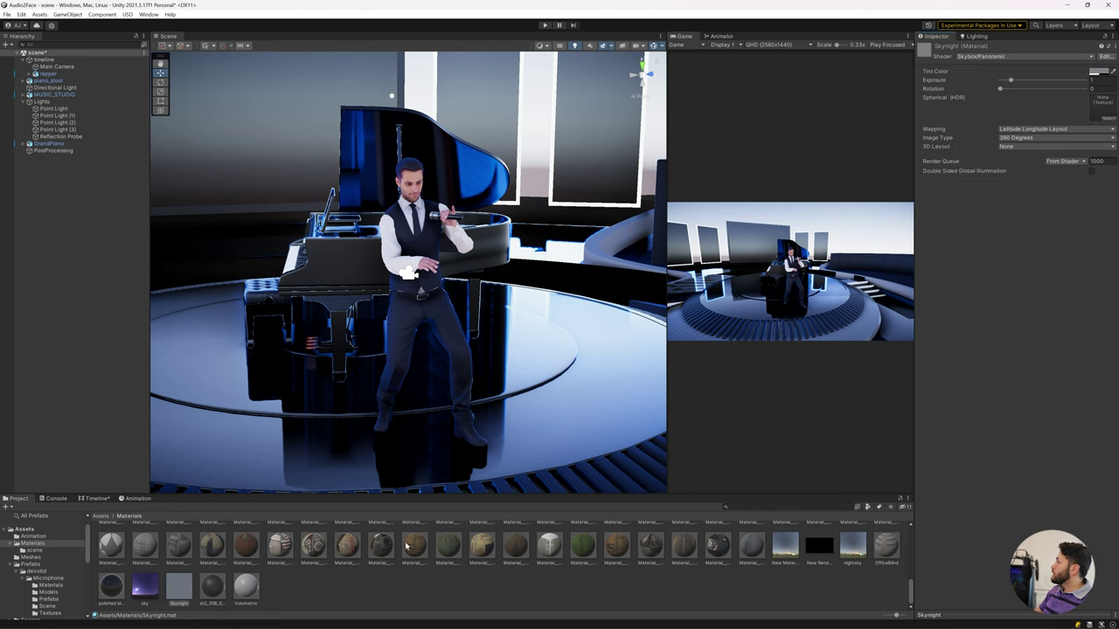
pyautogui.scroll(3, 542, 564)
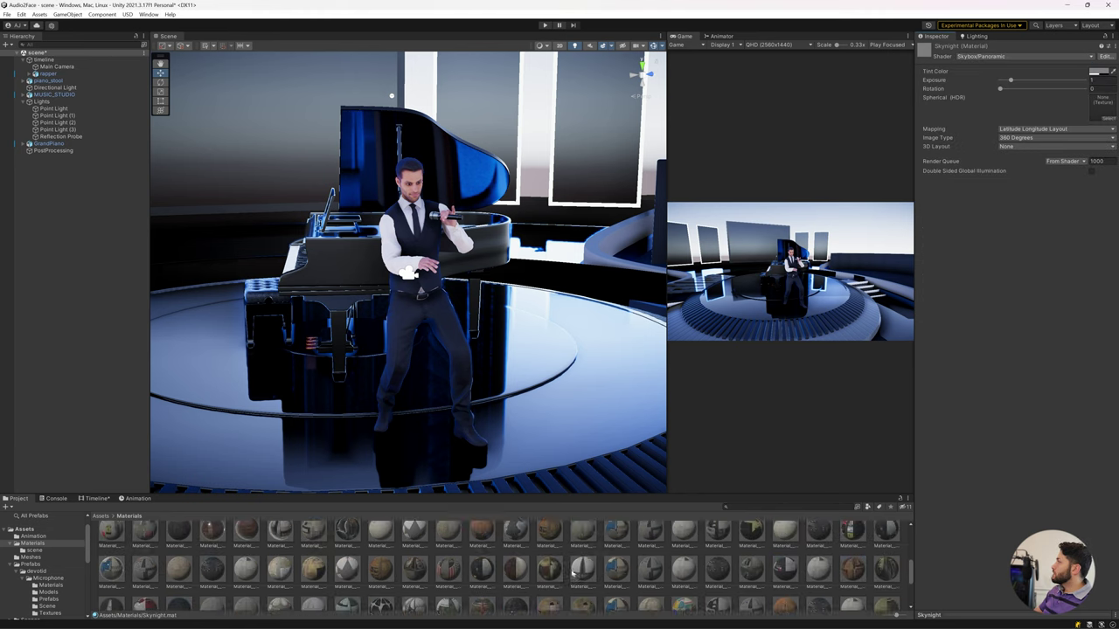
pyautogui.scroll(2, 419, 563)
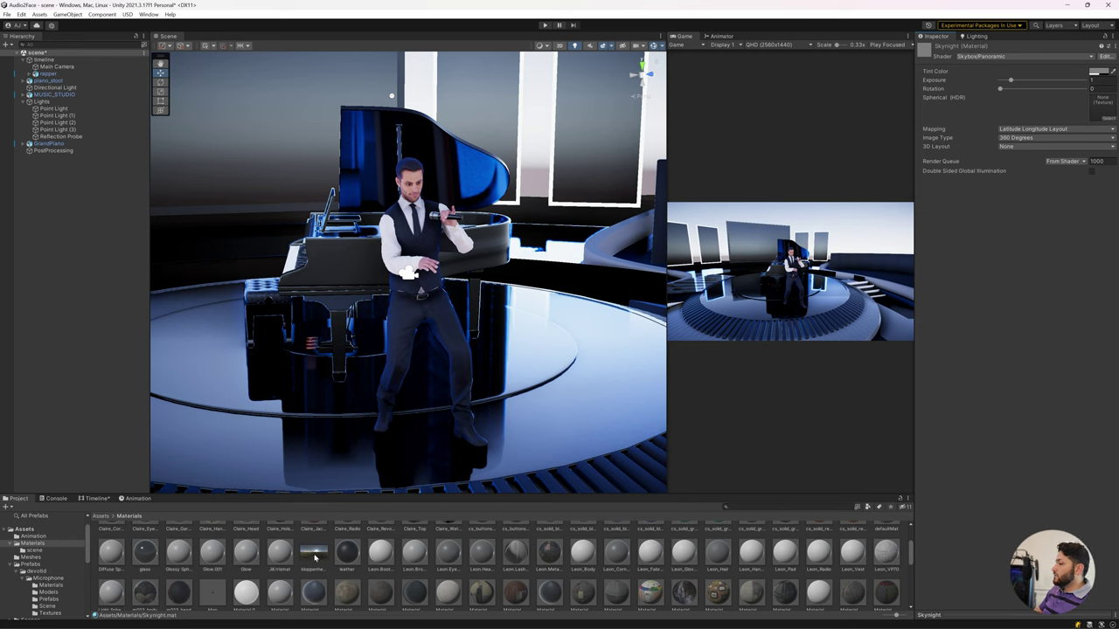
pyautogui.moveTo(314, 557); pyautogui.dragTo(1102, 107)
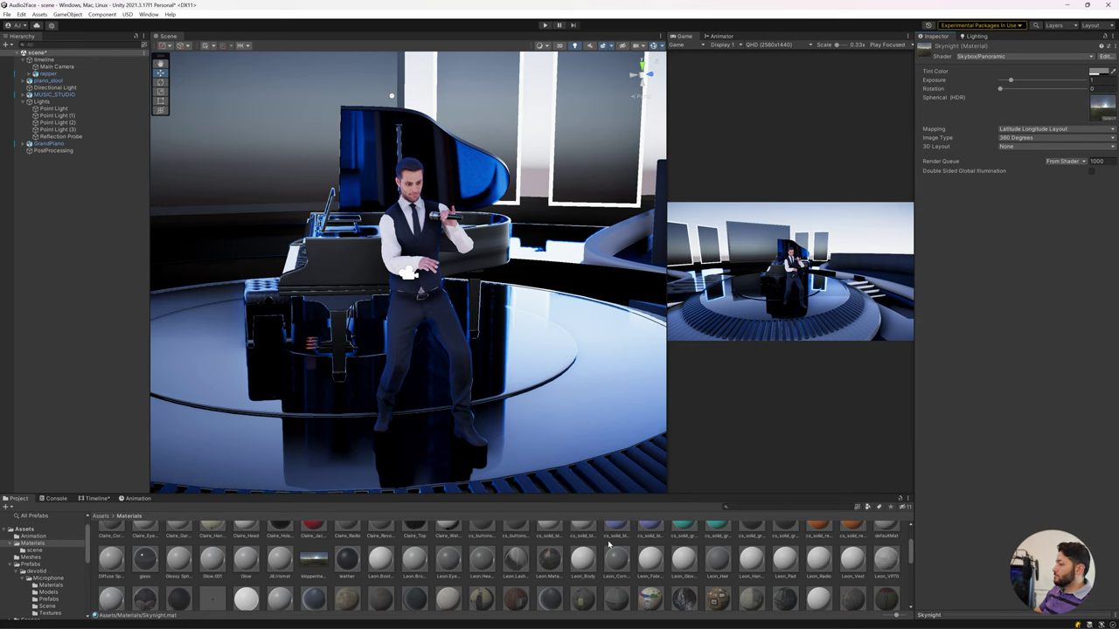
pyautogui.scroll(-5, 525, 564)
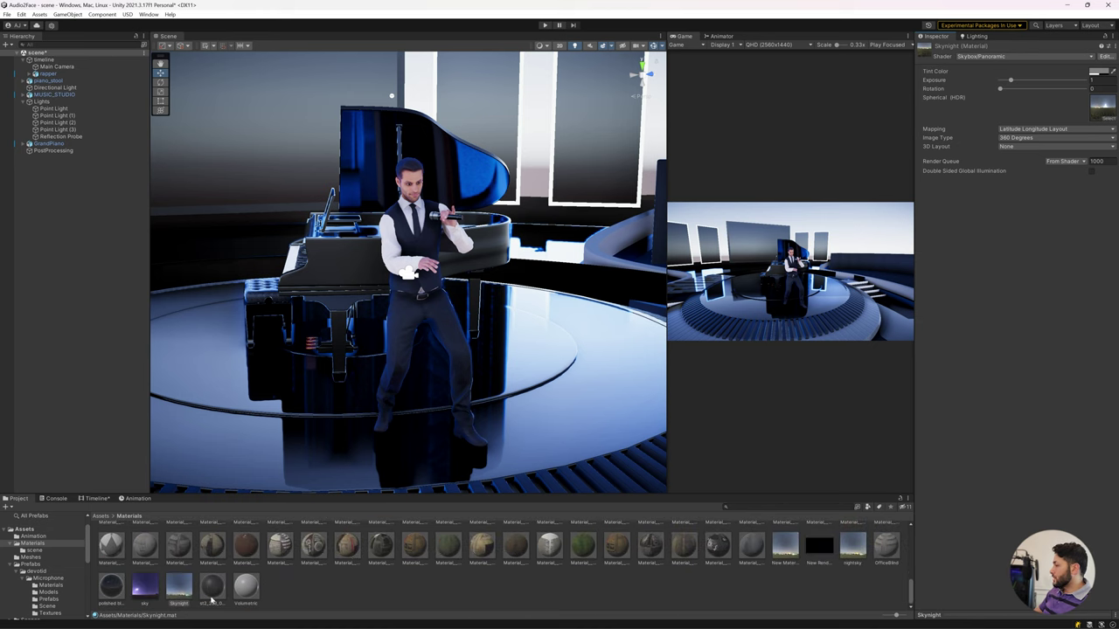
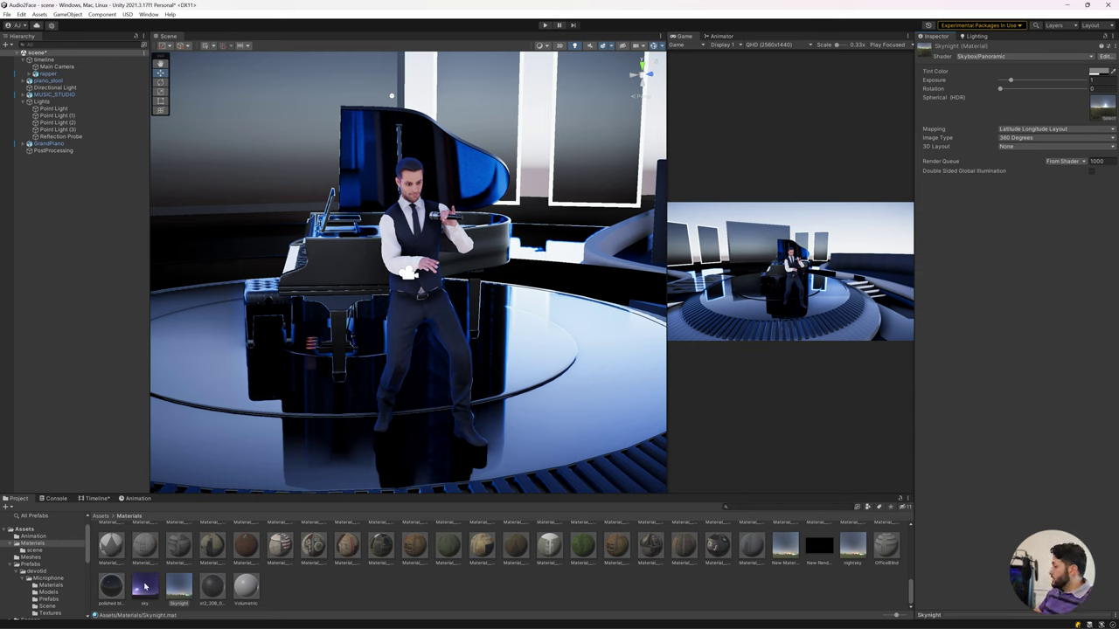
# Set the skybox to the purple 'sky' material and raise environment intensity to about 2.45.
pyautogui.click(972, 36)
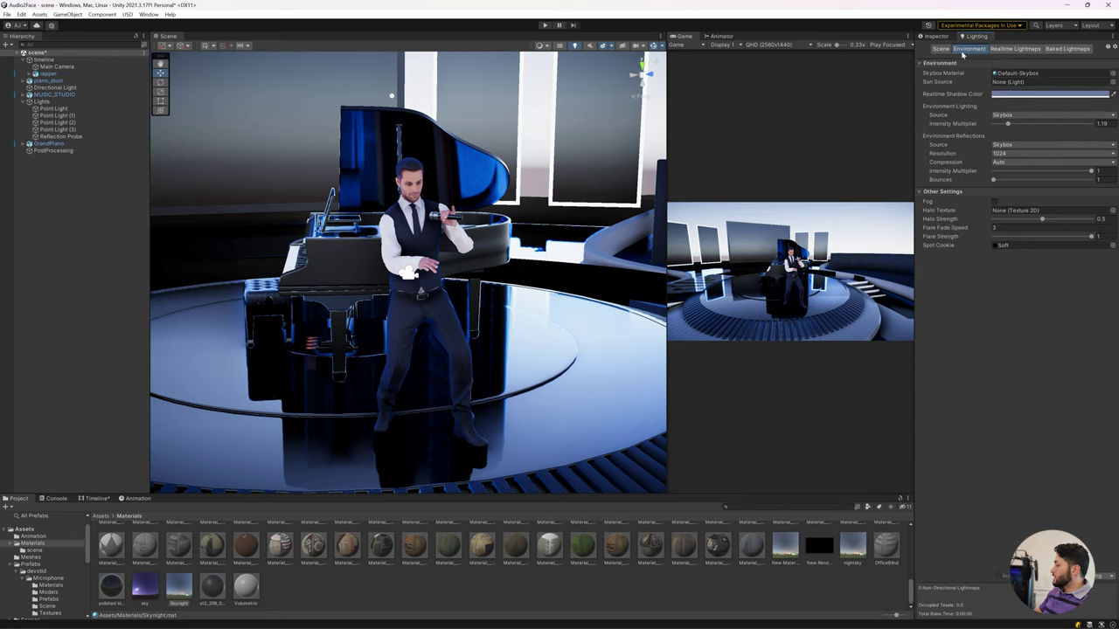
pyautogui.moveTo(145, 585); pyautogui.dragTo(1032, 75)
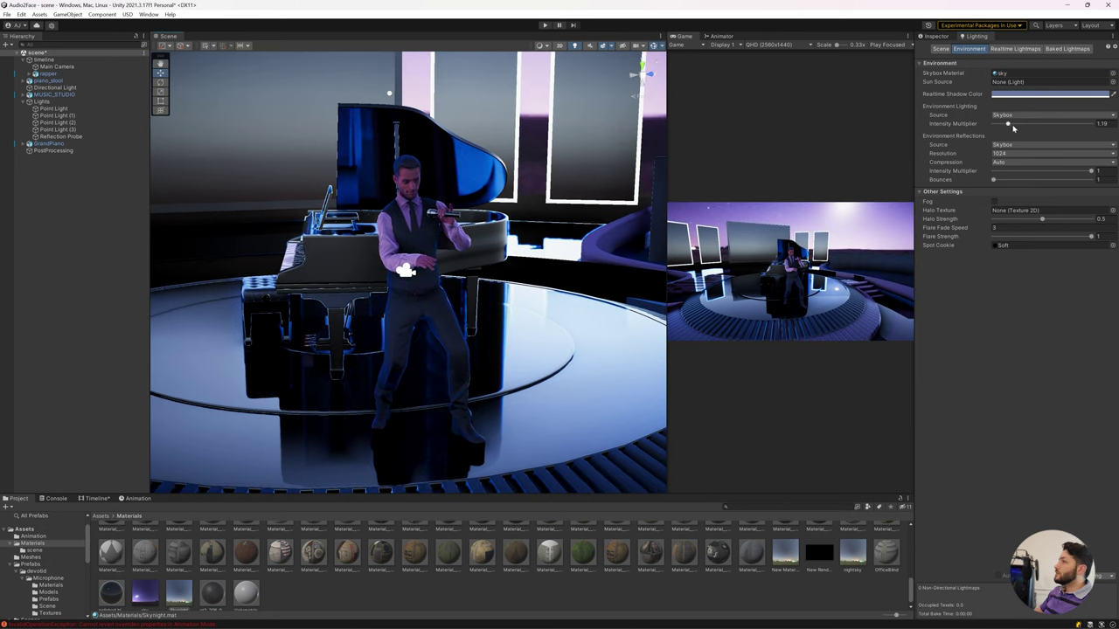
pyautogui.moveTo(1008, 125)
pyautogui.mouseDown()
pyautogui.moveTo(1037, 125)
pyautogui.moveTo(1024, 126)
pyautogui.mouseUp()
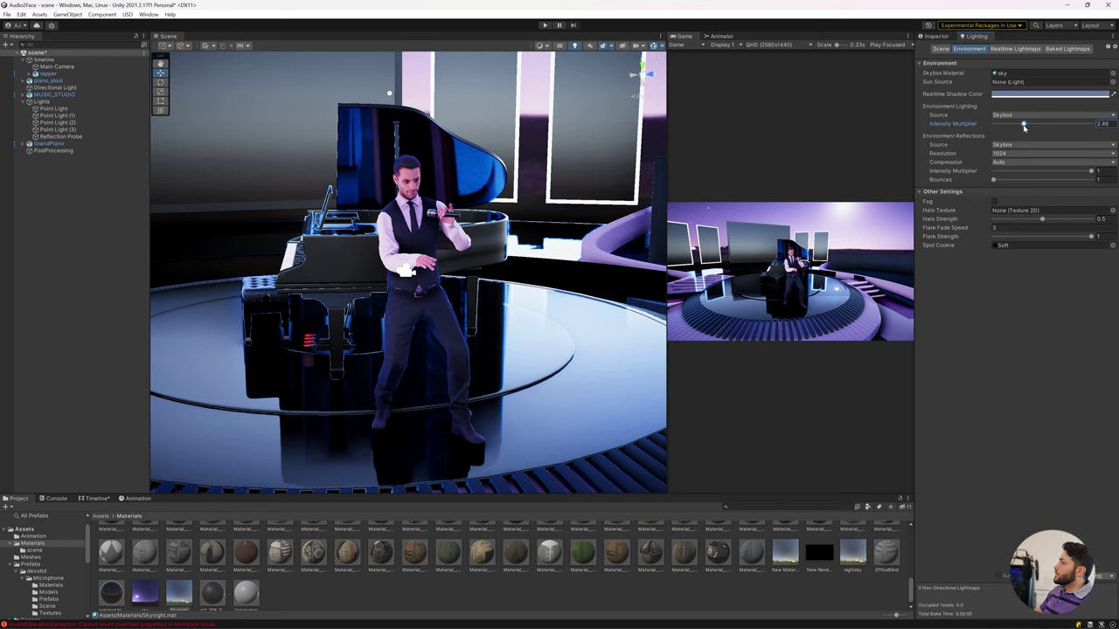
# Inspect the realtime shadow colour, then select the PostProcessing object.
pyautogui.click(1021, 94)
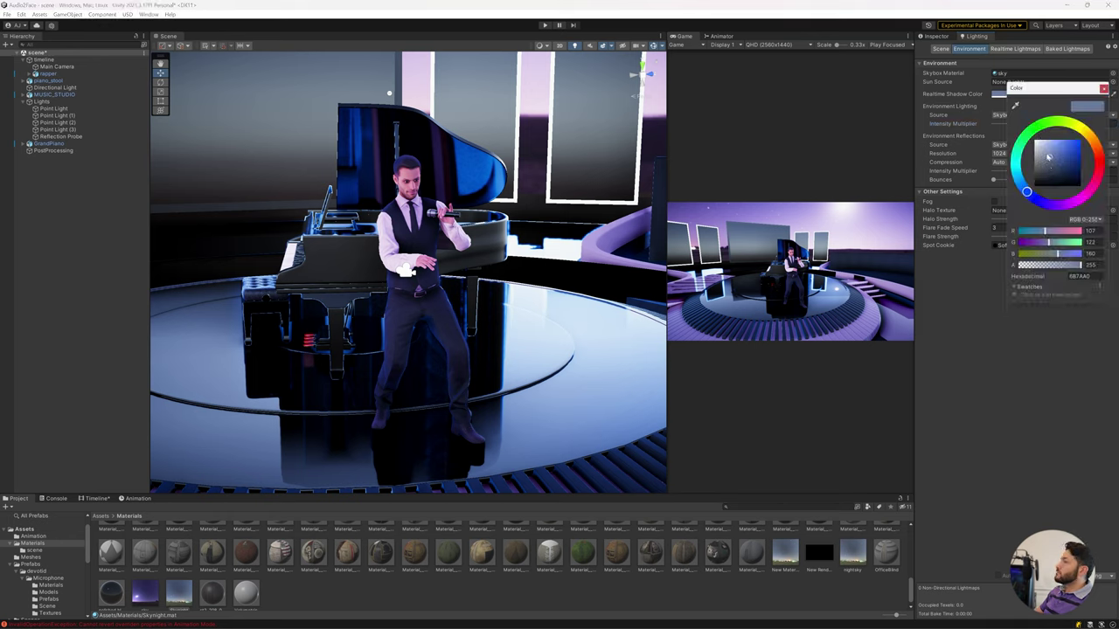
pyautogui.click(937, 37)
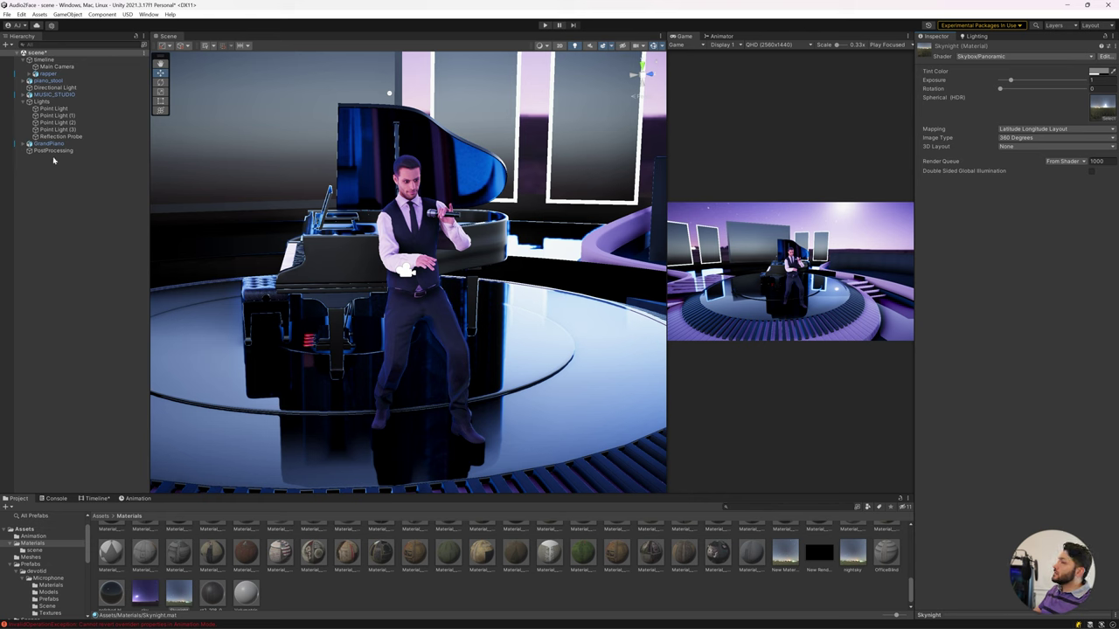
pyautogui.click(53, 150)
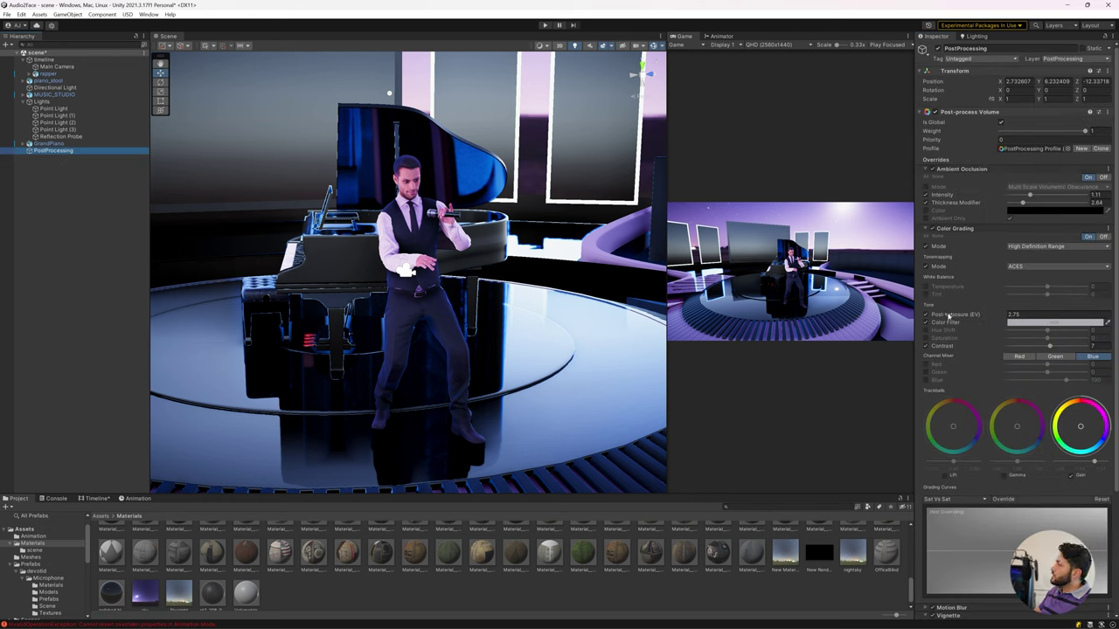
# Set post-exposure to 2.9 and shift the Color Filter tint slightly.
pyautogui.moveTo(948, 316); pyautogui.dragTo(948, 316)
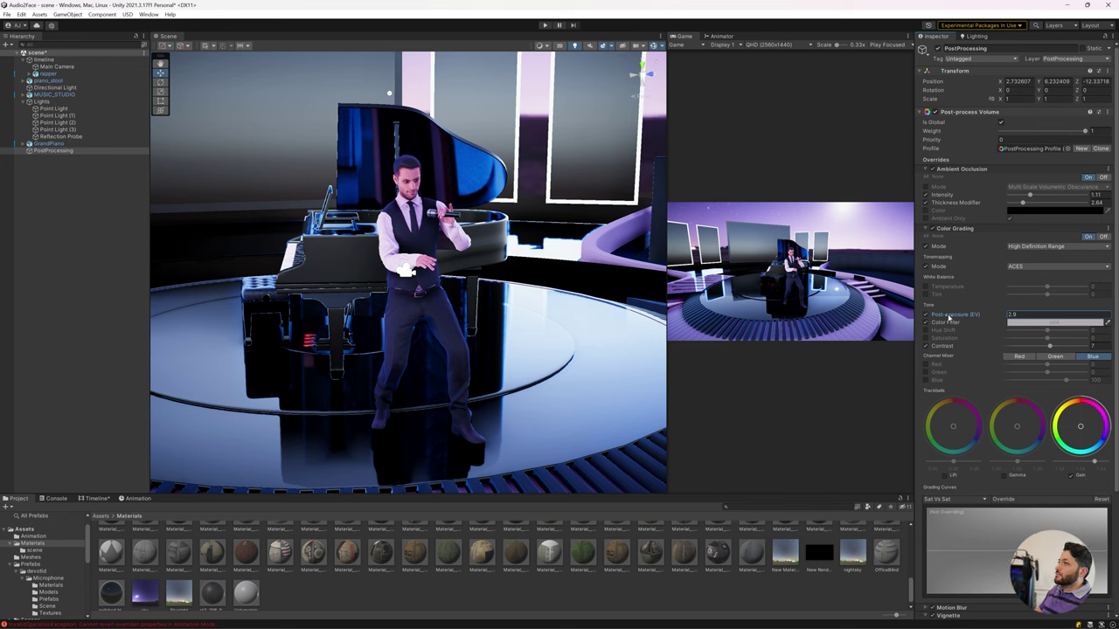
pyautogui.click(926, 323)
pyautogui.click(927, 323)
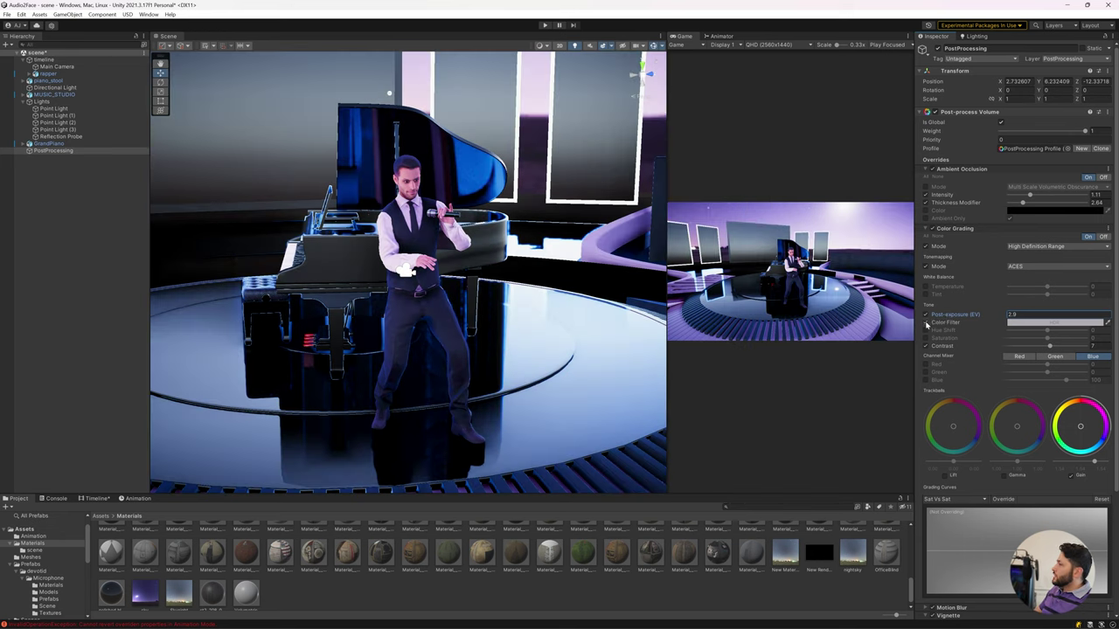
pyautogui.click(1053, 323)
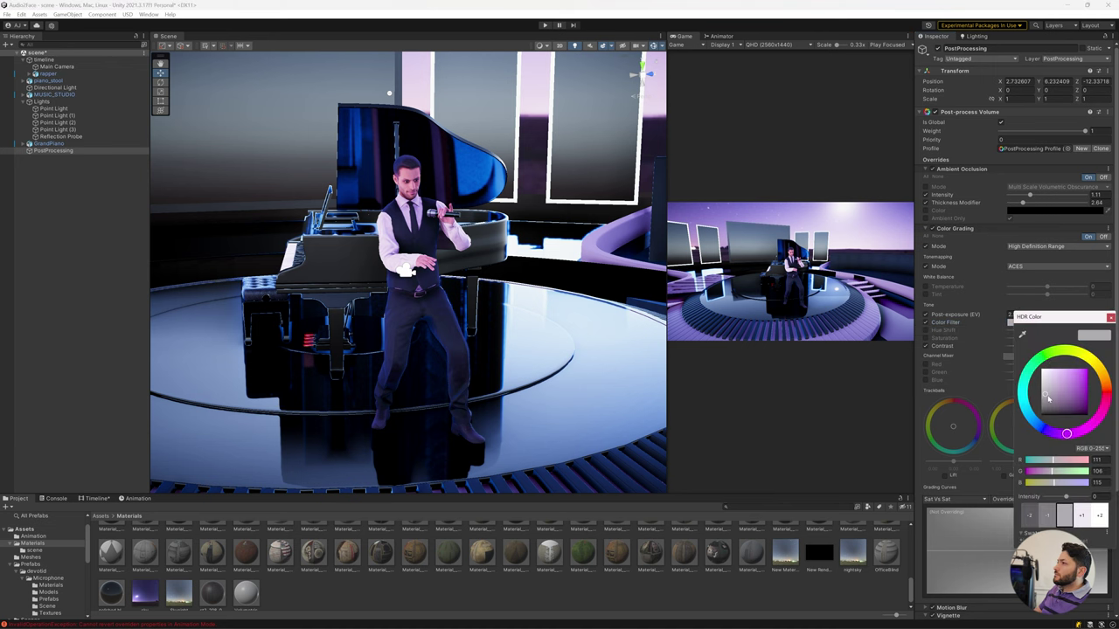
pyautogui.moveTo(1048, 396); pyautogui.dragTo(1048, 397)
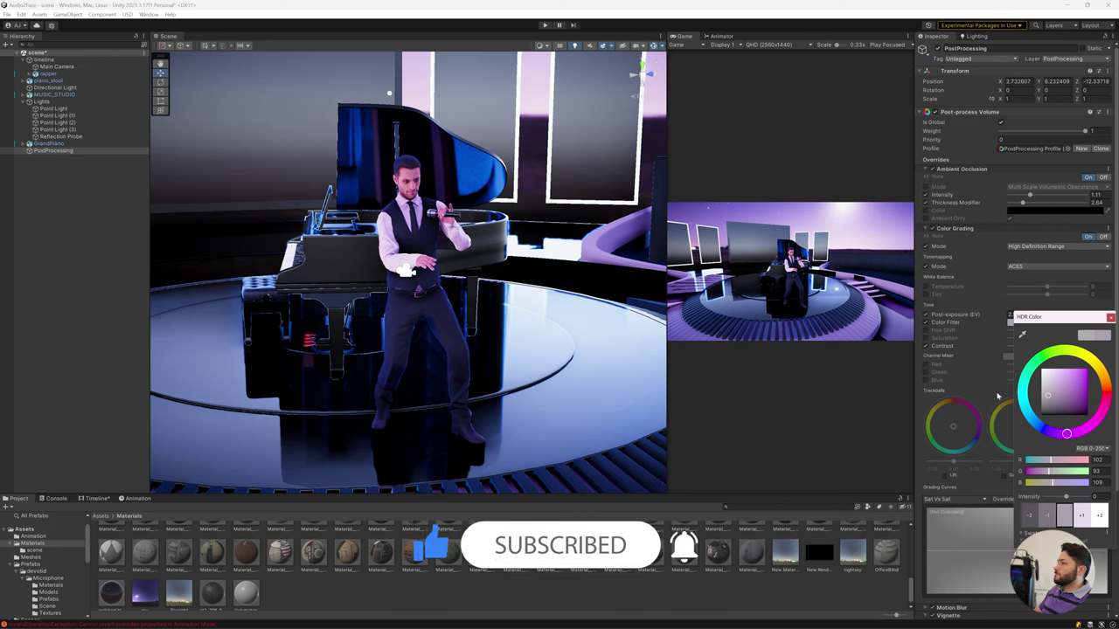
pyautogui.click(920, 457)
# Orbit the Scene view around the piano and singer to check the new look, then deselect.
pyautogui.moveTo(350, 288); pyautogui.dragTo(414, 286, button='right')
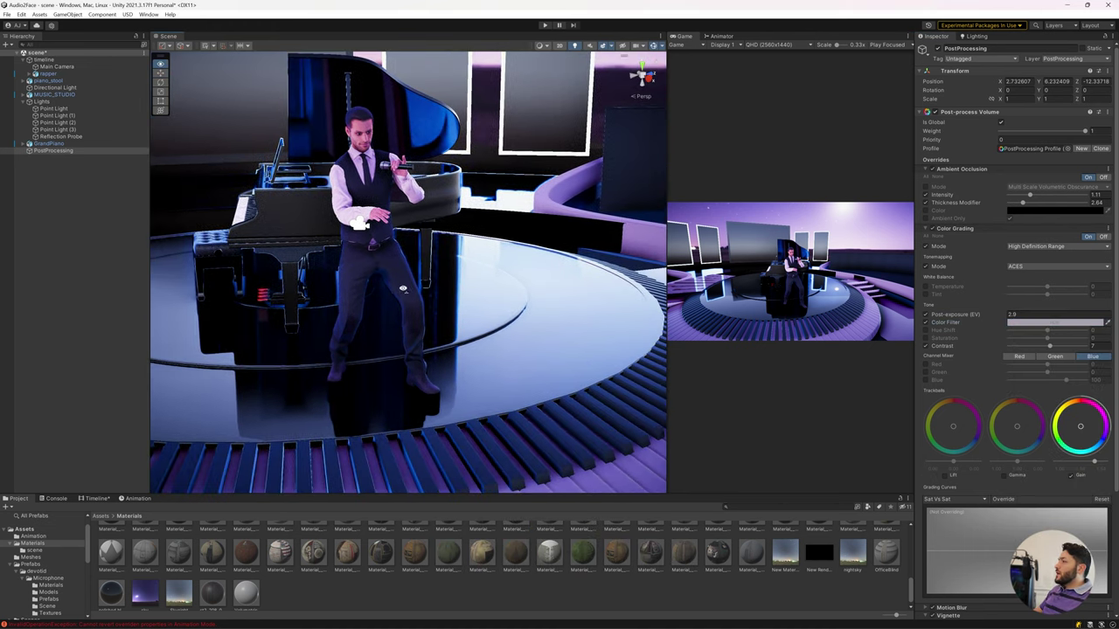
pyautogui.moveTo(414, 286); pyautogui.dragTo(398, 299, button='right')
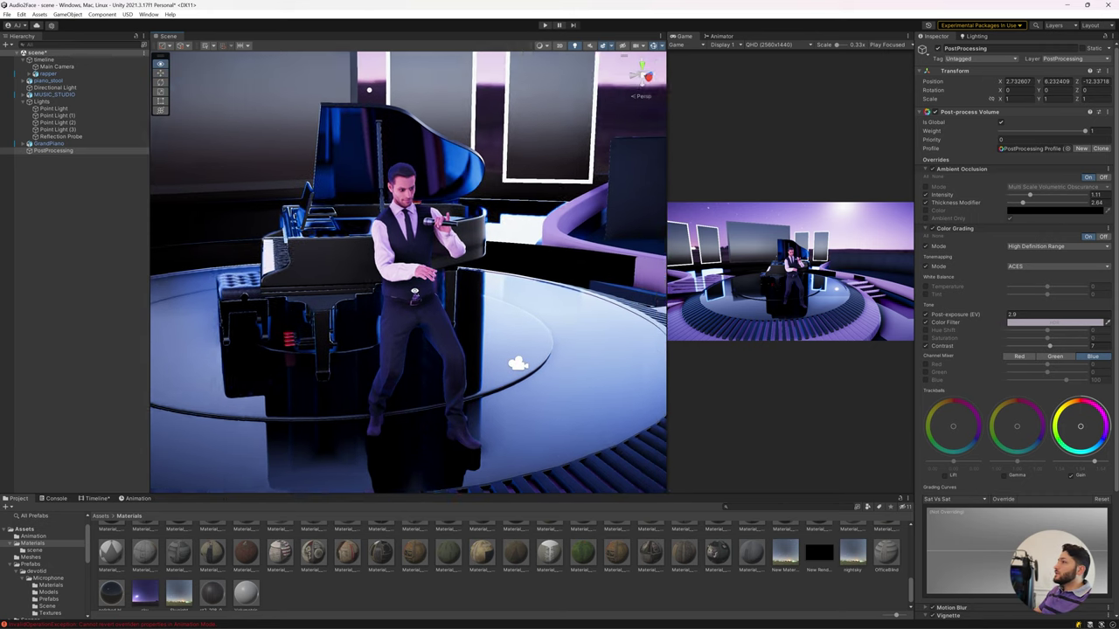
pyautogui.moveTo(412, 300)
pyautogui.mouseDown(button='right')
pyautogui.moveTo(552, 138)
pyautogui.moveTo(293, 197)
pyautogui.mouseUp(button='right')
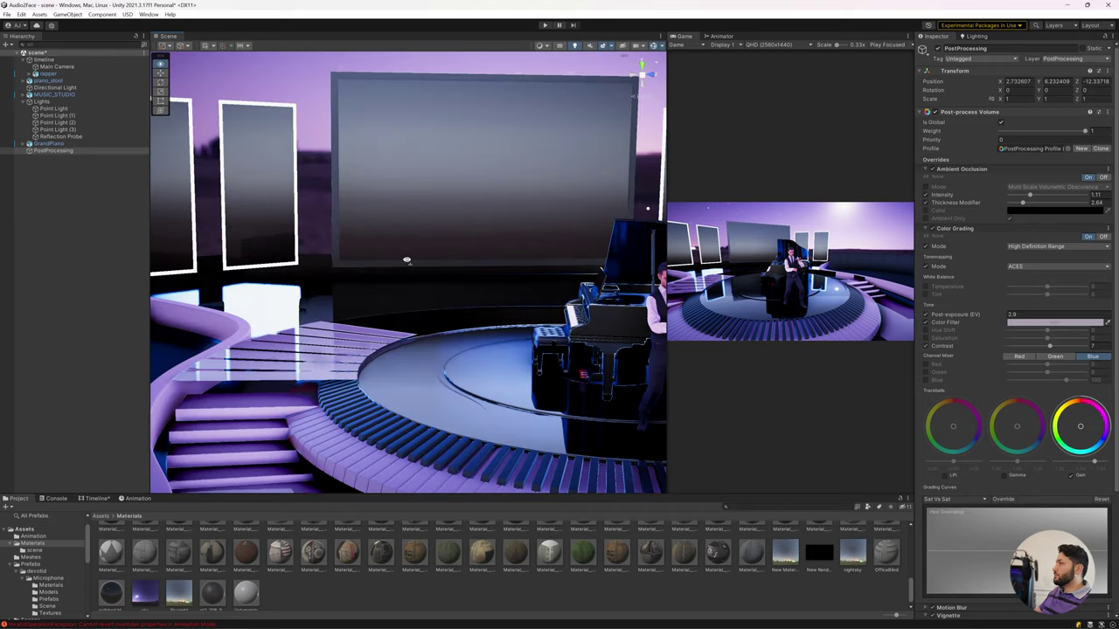
pyautogui.moveTo(407, 260); pyautogui.dragTo(479, 327, button='right')
pyautogui.scroll(5, 480, 288)
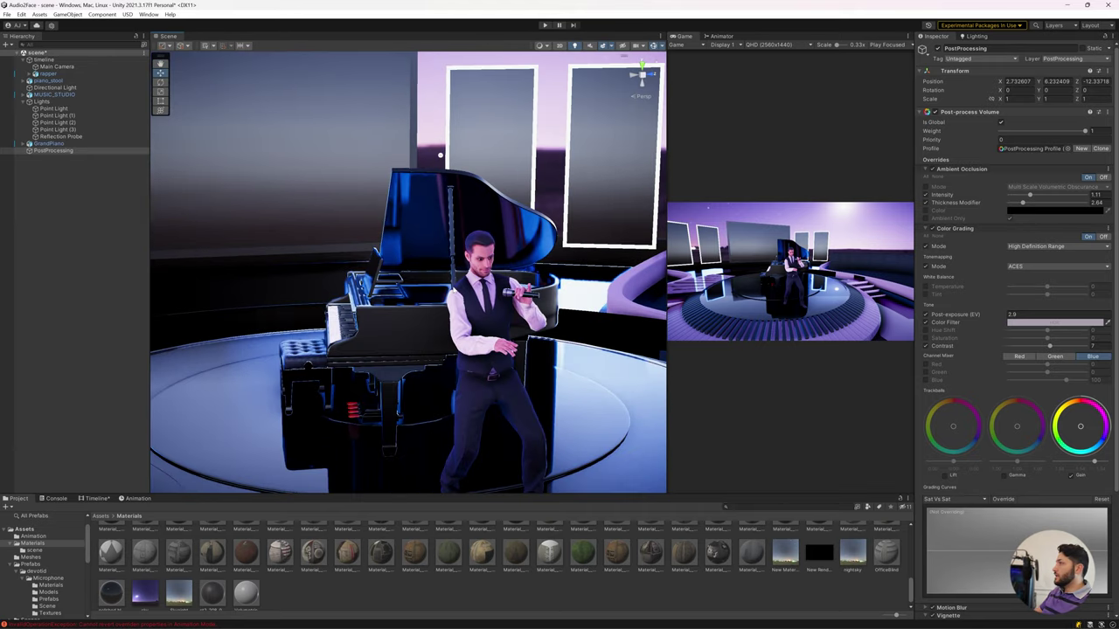
pyautogui.scroll(-3, 525, 363)
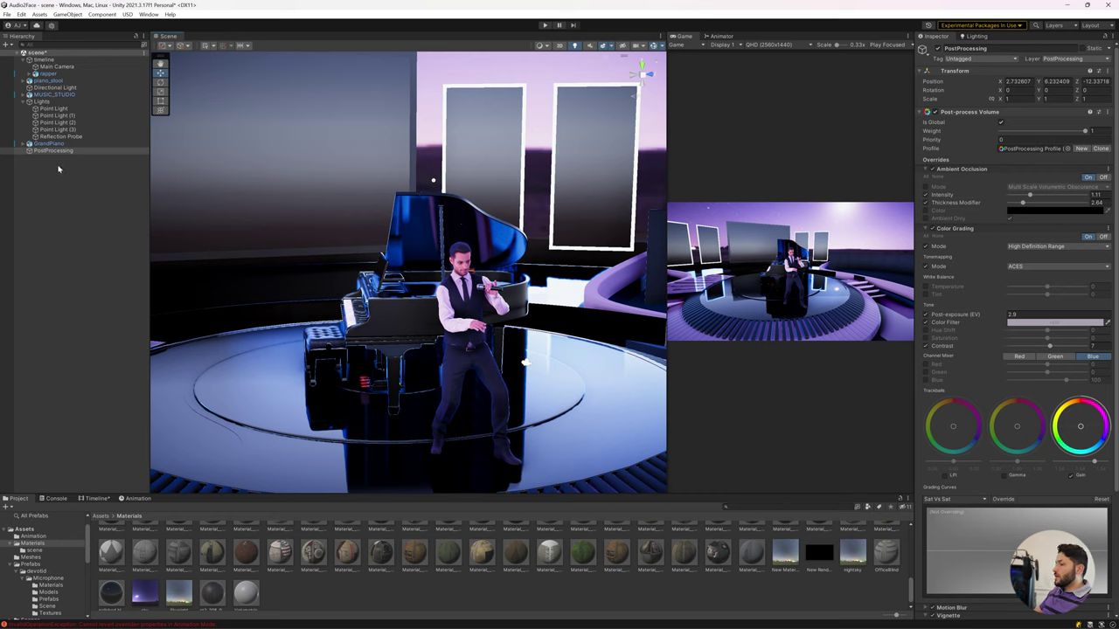
pyautogui.click(58, 169)
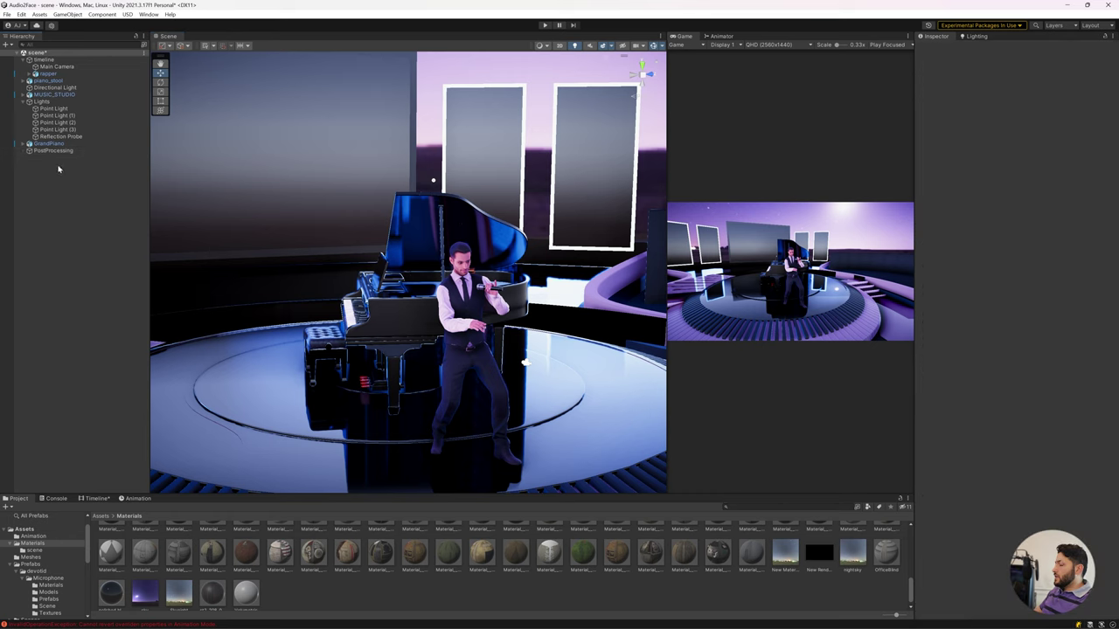
# Create a new render texture asset in the Materials folder.
pyautogui.rightClick(338, 590)
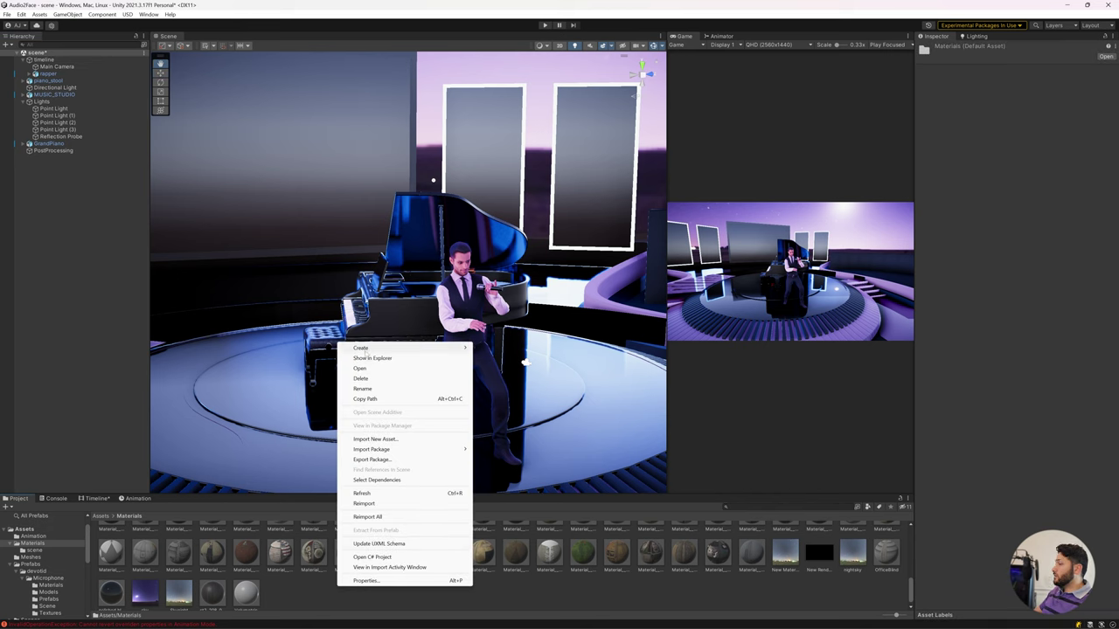
pyautogui.moveTo(365, 349)
pyautogui.click(524, 442)
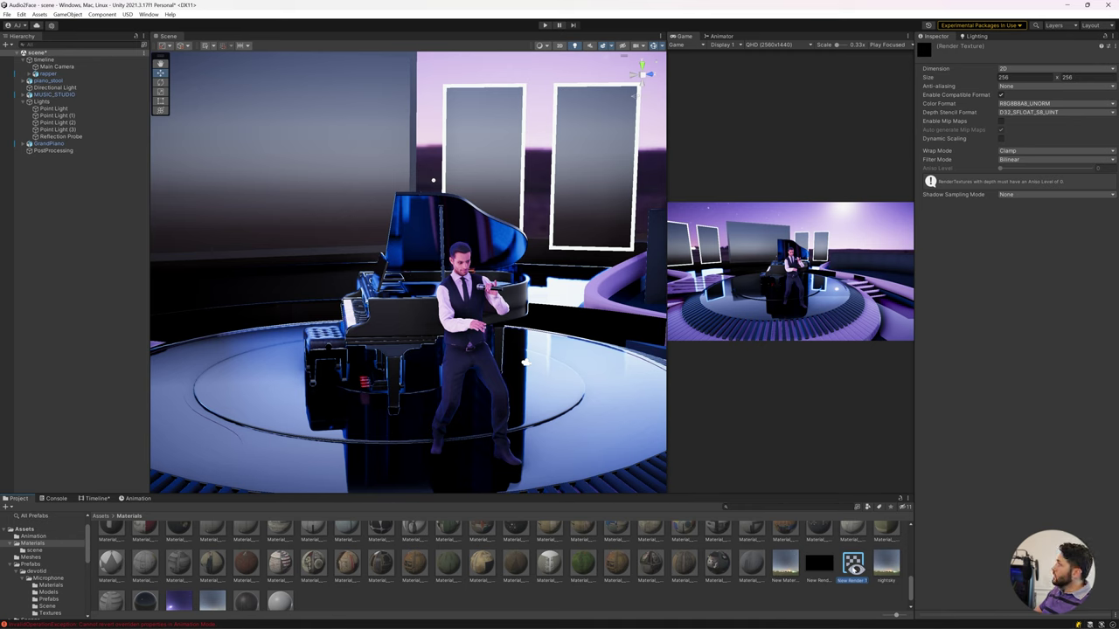
pyautogui.press('Return')
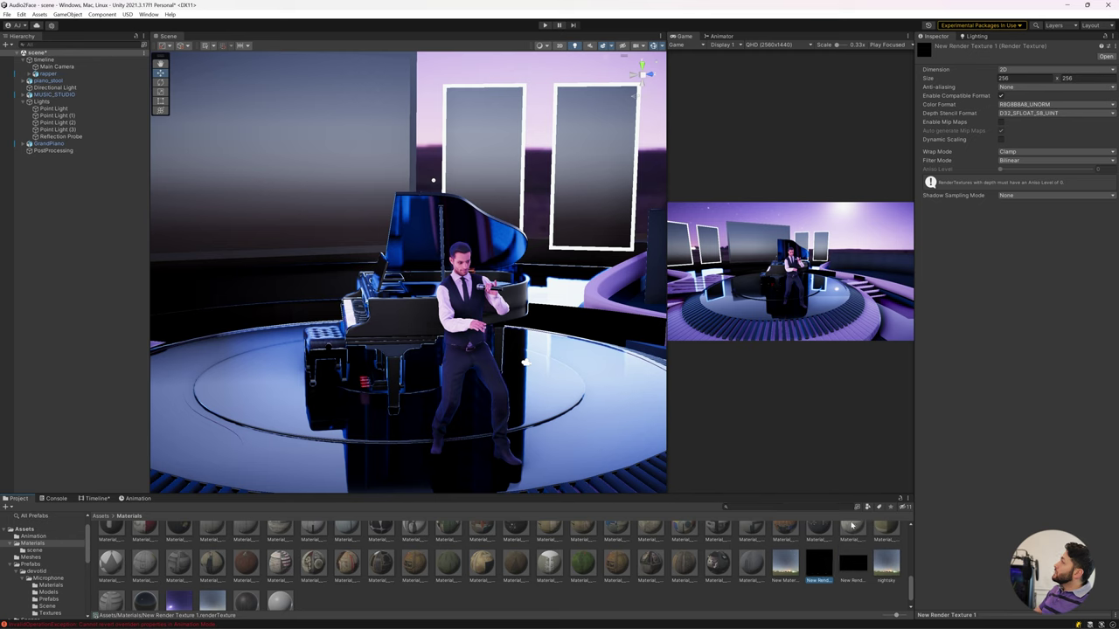
# Set the render texture to 1280 × 720 with 4-sample anti-aliasing.
pyautogui.click(1014, 78)
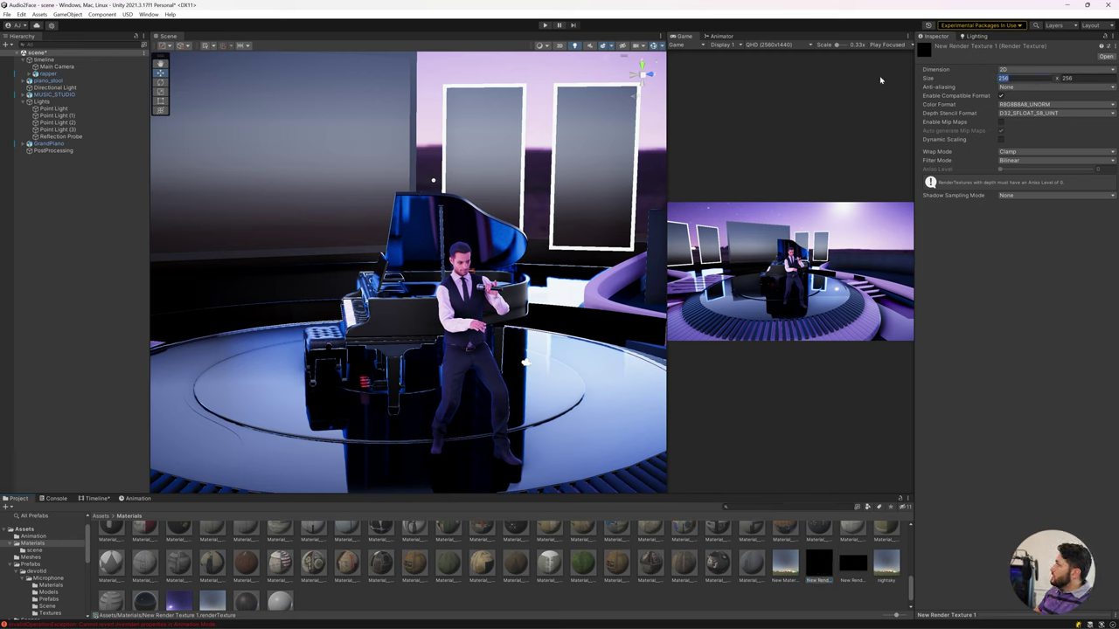
pyautogui.write('1280')
pyautogui.press('Return')
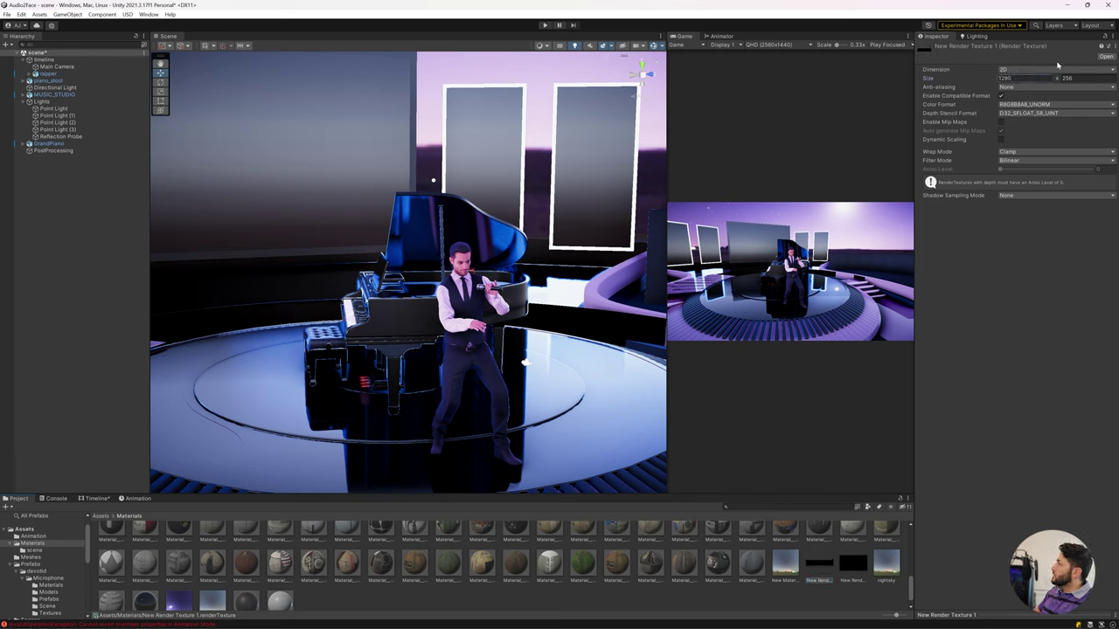
pyautogui.click(1067, 77)
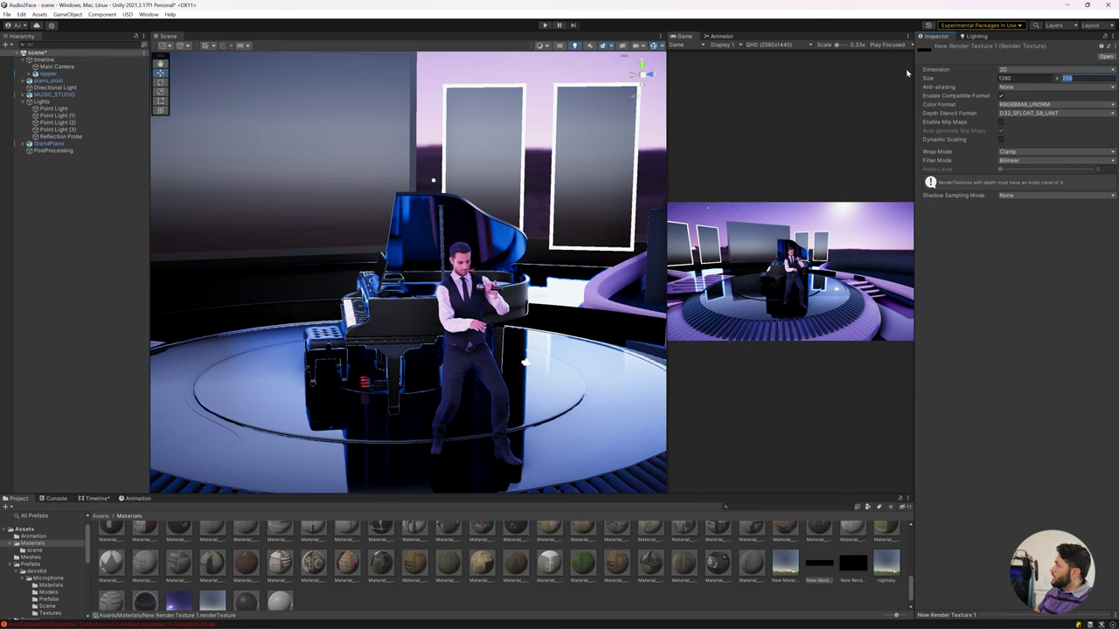
pyautogui.write('720')
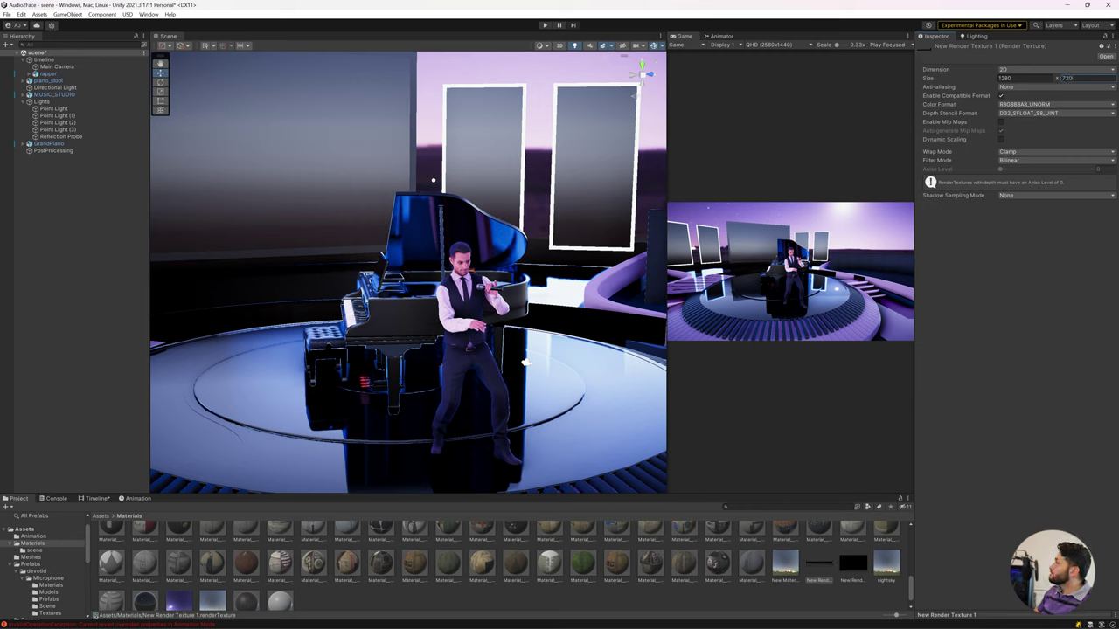
pyautogui.press('Return')
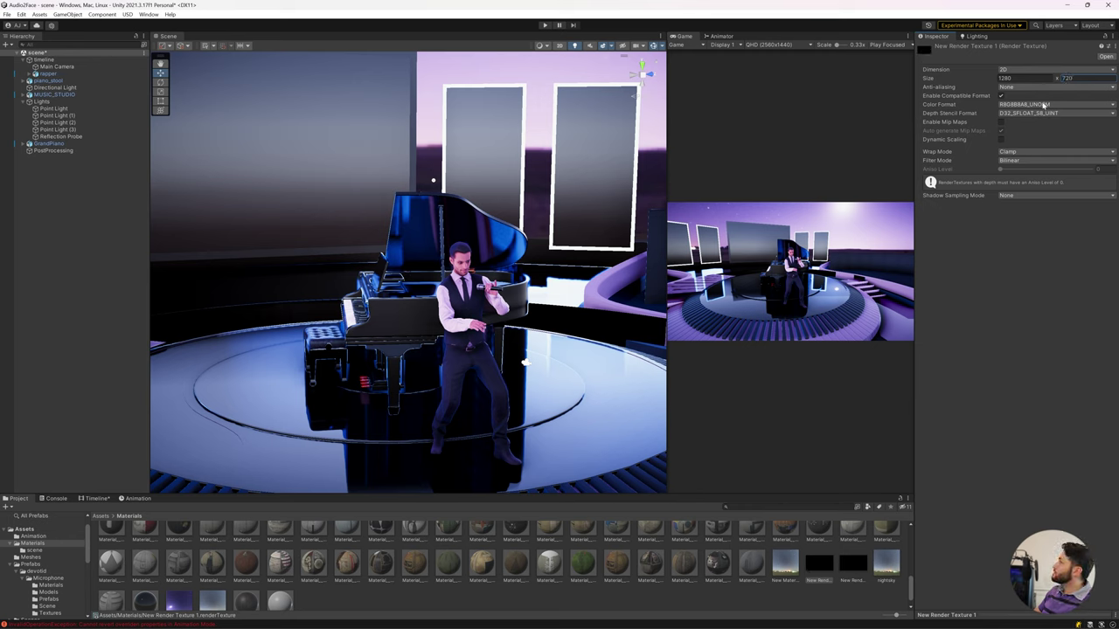
pyautogui.click(1049, 86)
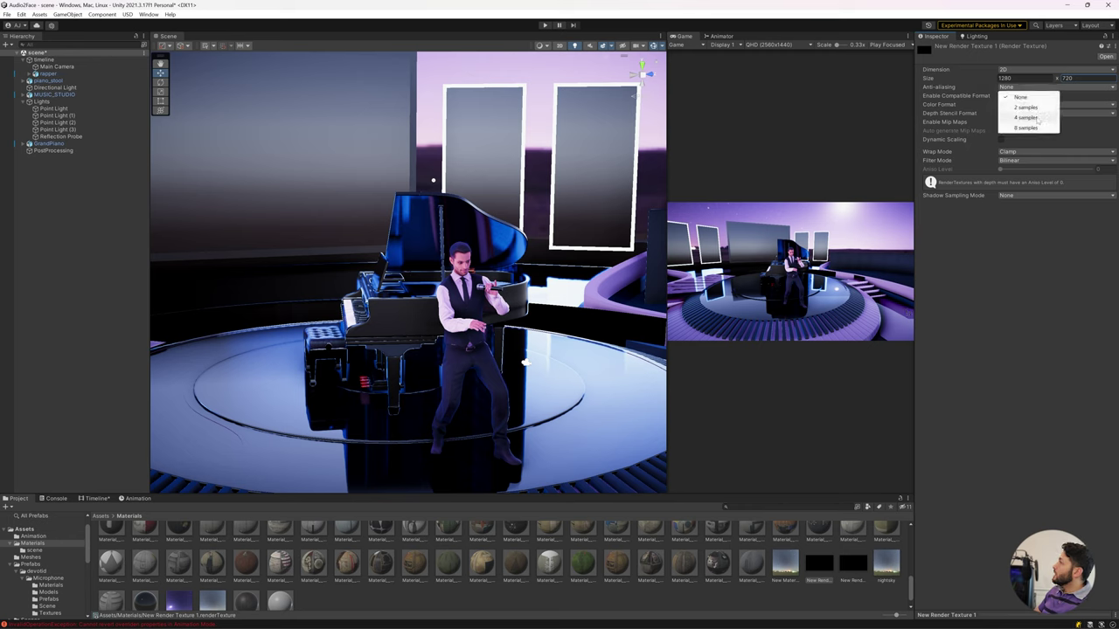
pyautogui.click(1019, 126)
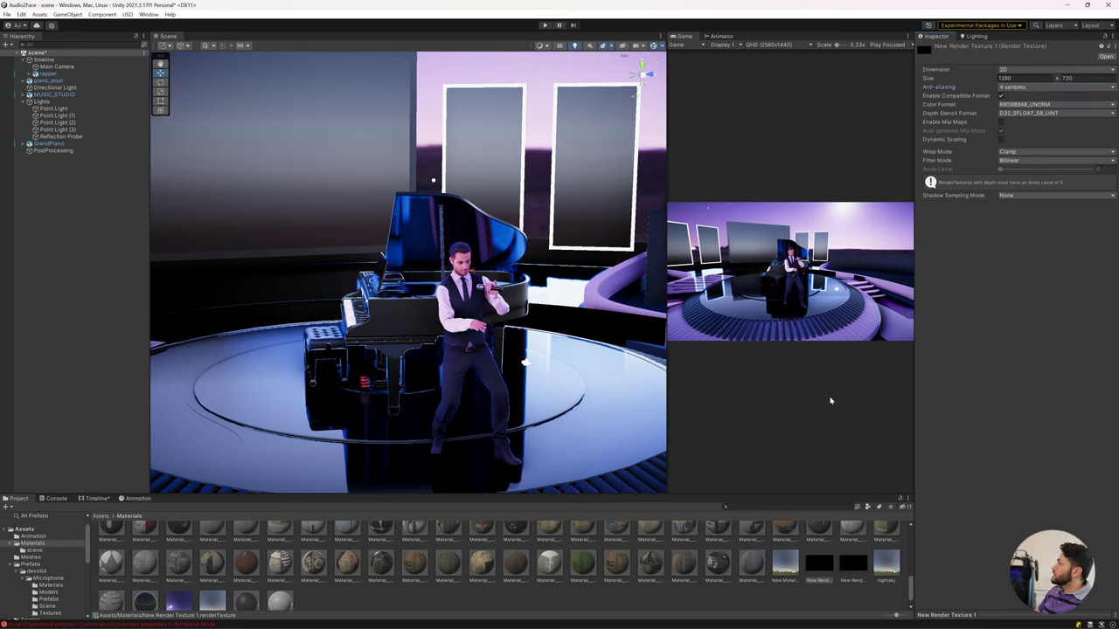
pyautogui.rightClick(413, 605)
pyautogui.moveTo(476, 367)
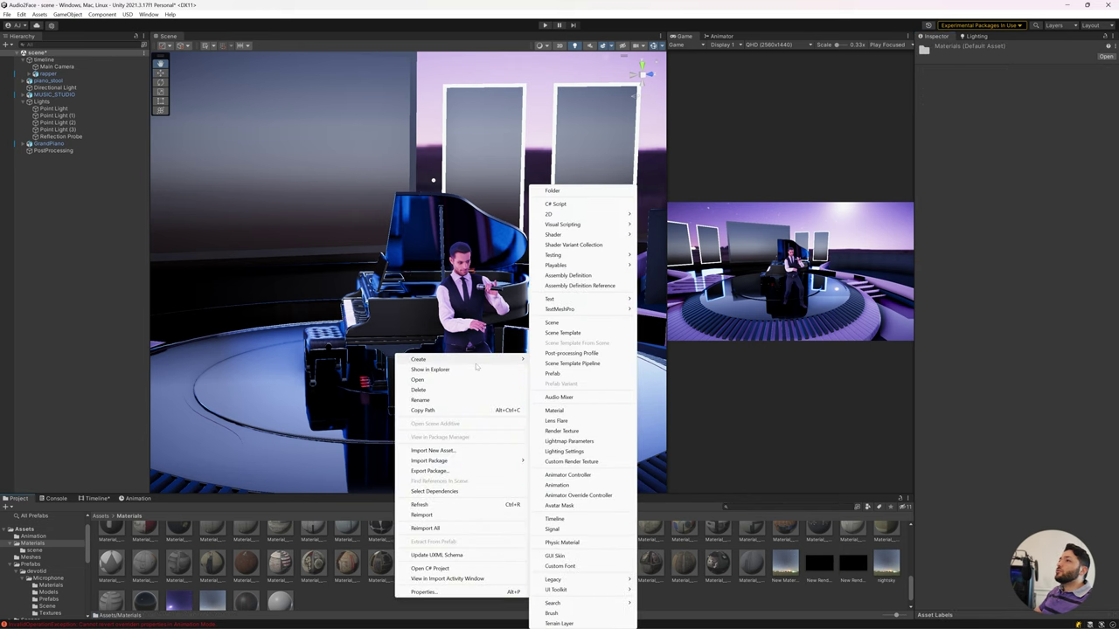
pyautogui.press('Escape')
# Add a new camera to the scene and name it 'Static camera'.
pyautogui.rightClick(52, 195)
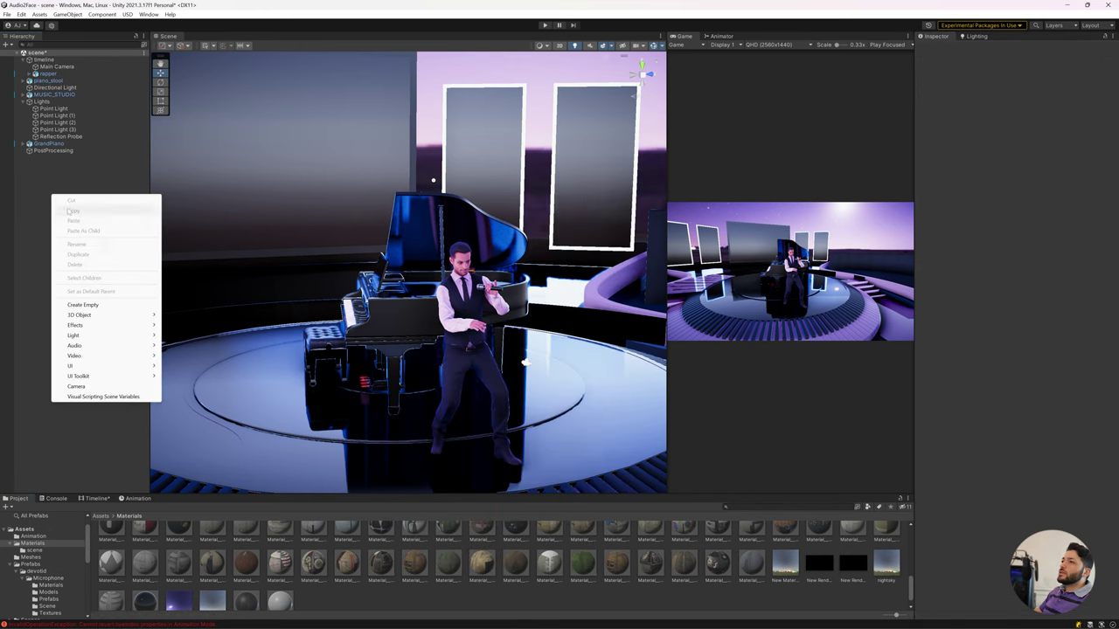
pyautogui.click(76, 386)
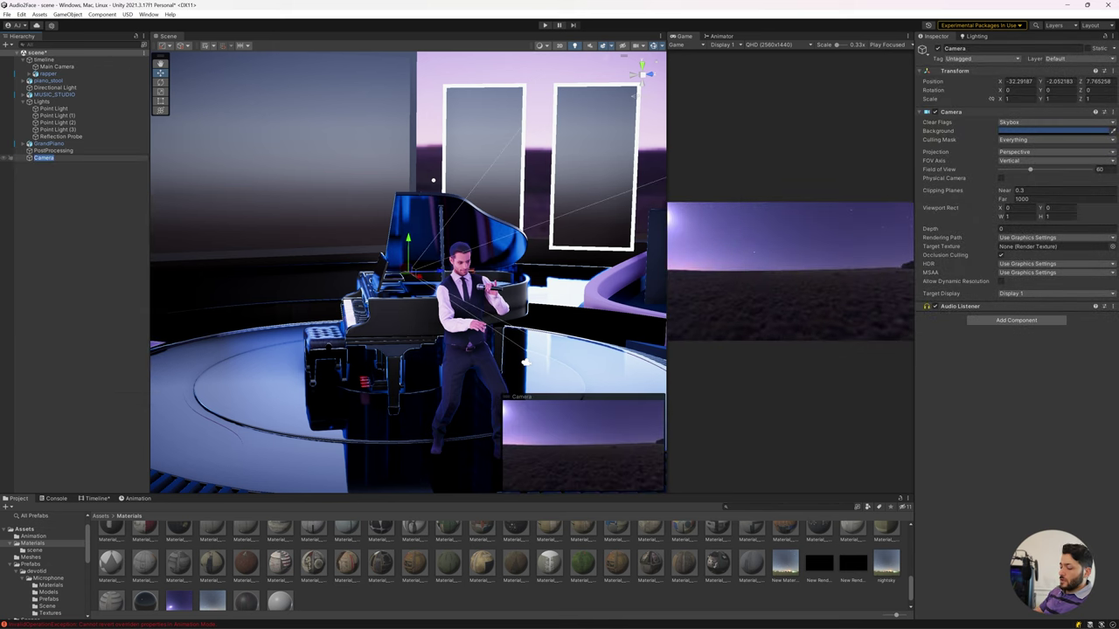
pyautogui.write('Static')
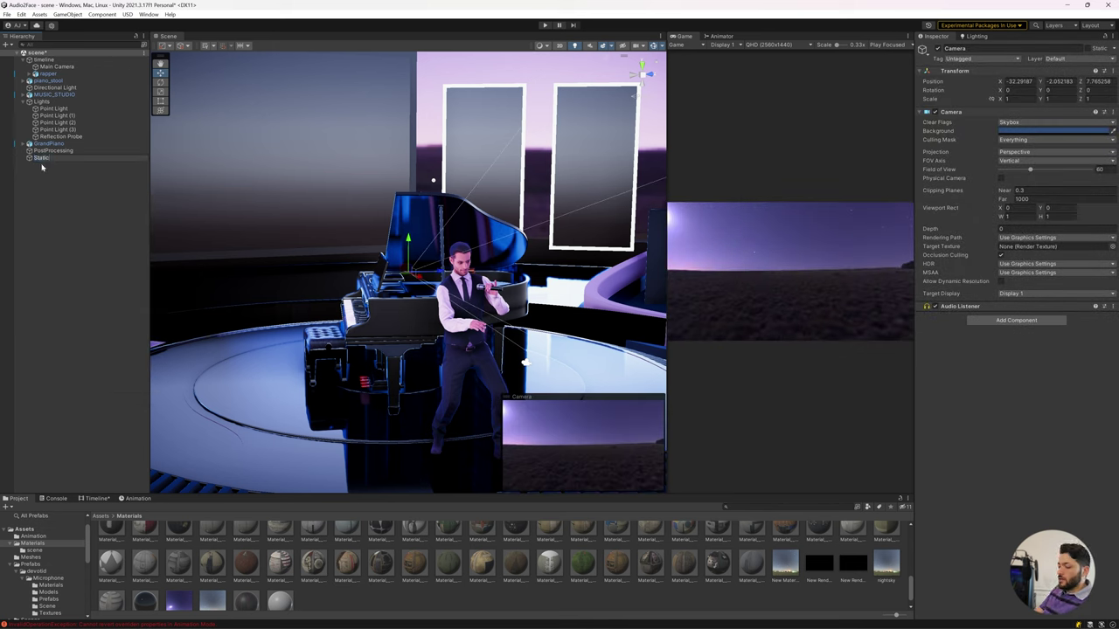
pyautogui.write(' camer')
pyautogui.press('Return')
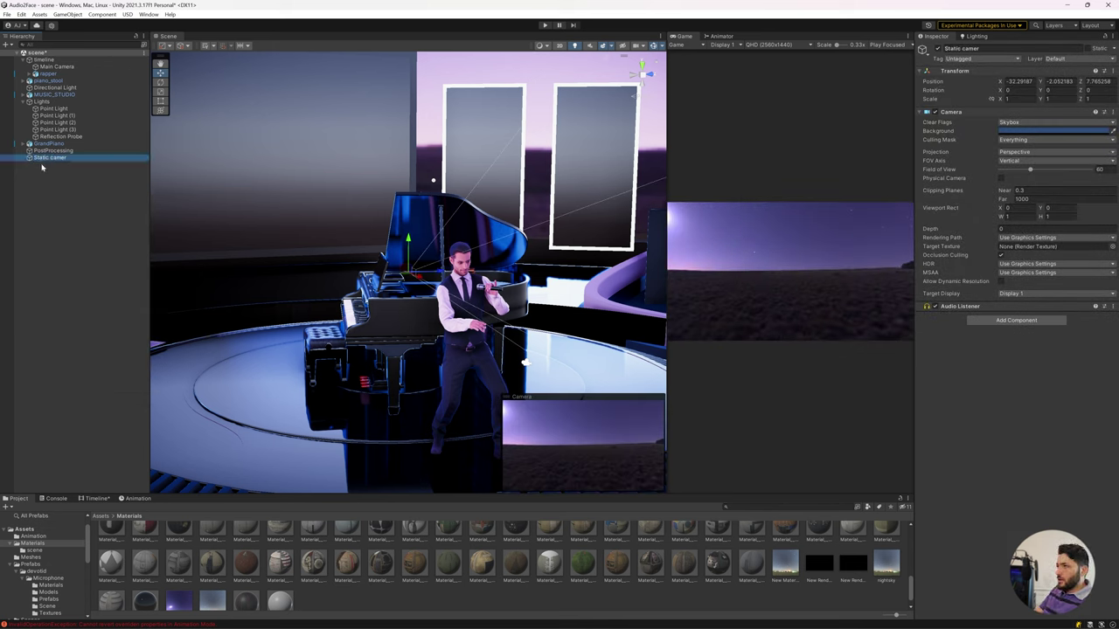
pyautogui.click(53, 150)
pyautogui.click(74, 158)
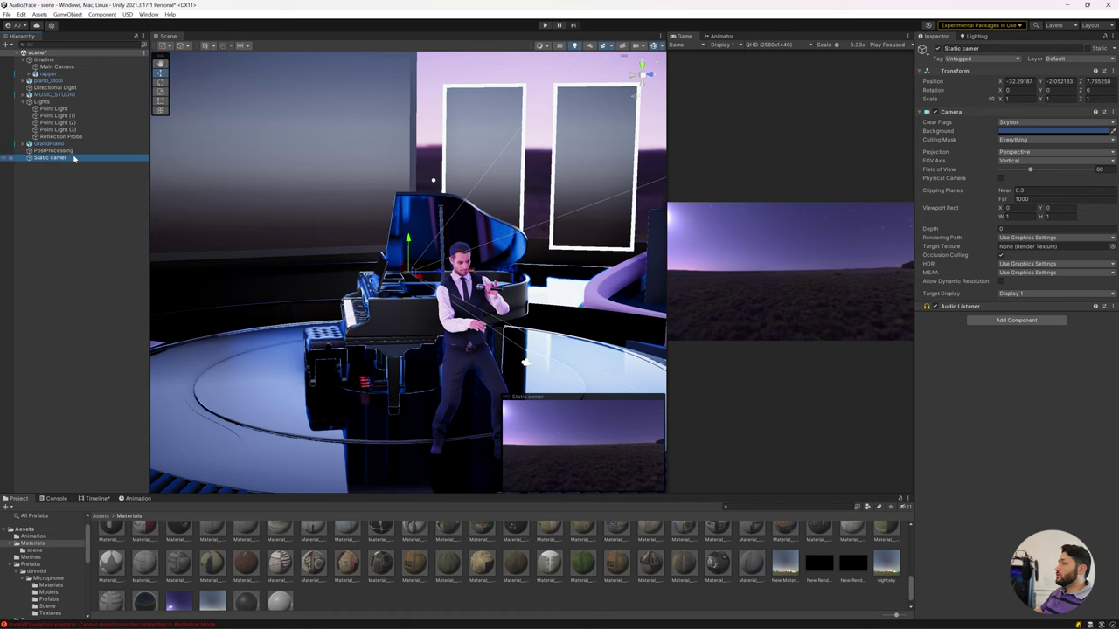
pyautogui.press('F2')
pyautogui.press('End')
pyautogui.write('a')
pyautogui.press('Return')
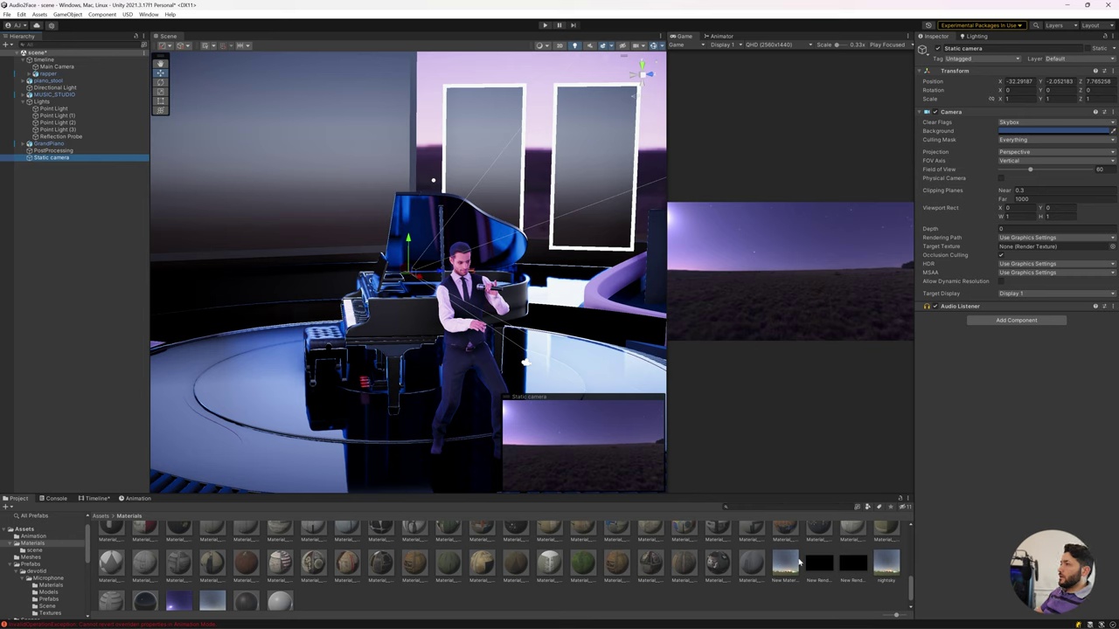
# Align the Static camera with a view near the singer and narrow its field of view to 23.7.
pyautogui.scroll(5, 426, 253)
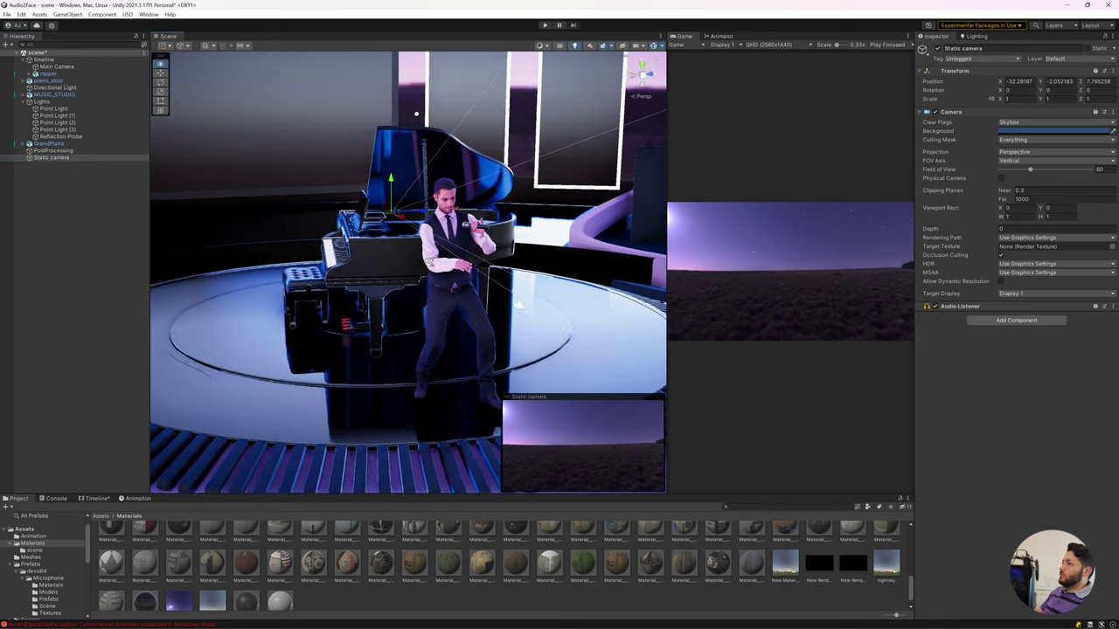
pyautogui.scroll(3, 437, 255)
pyautogui.scroll(3, 442, 249)
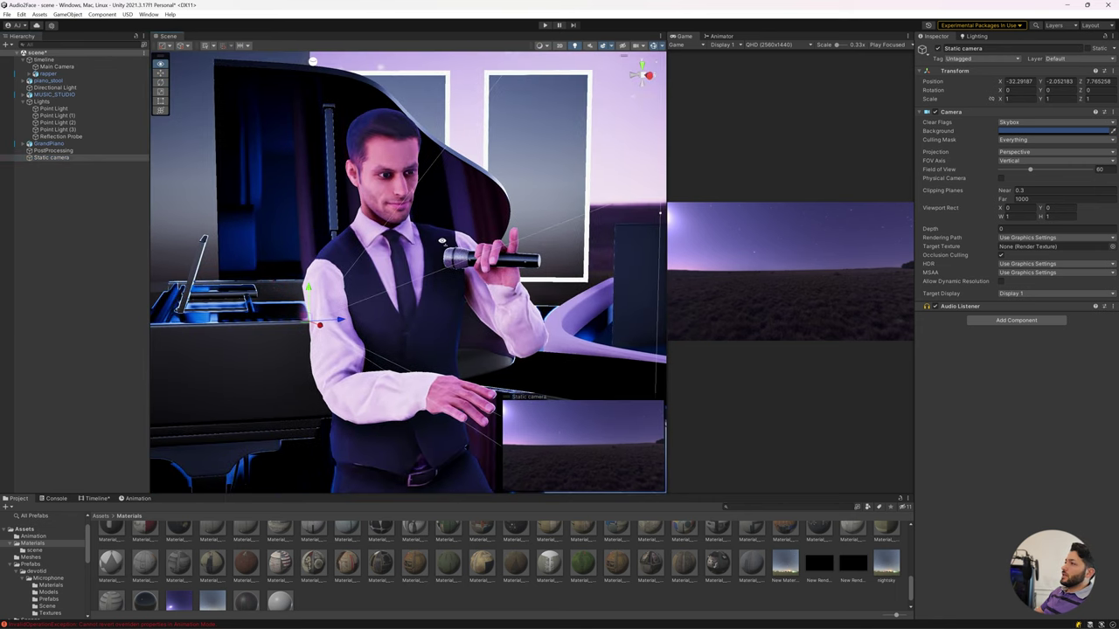
pyautogui.click(59, 14)
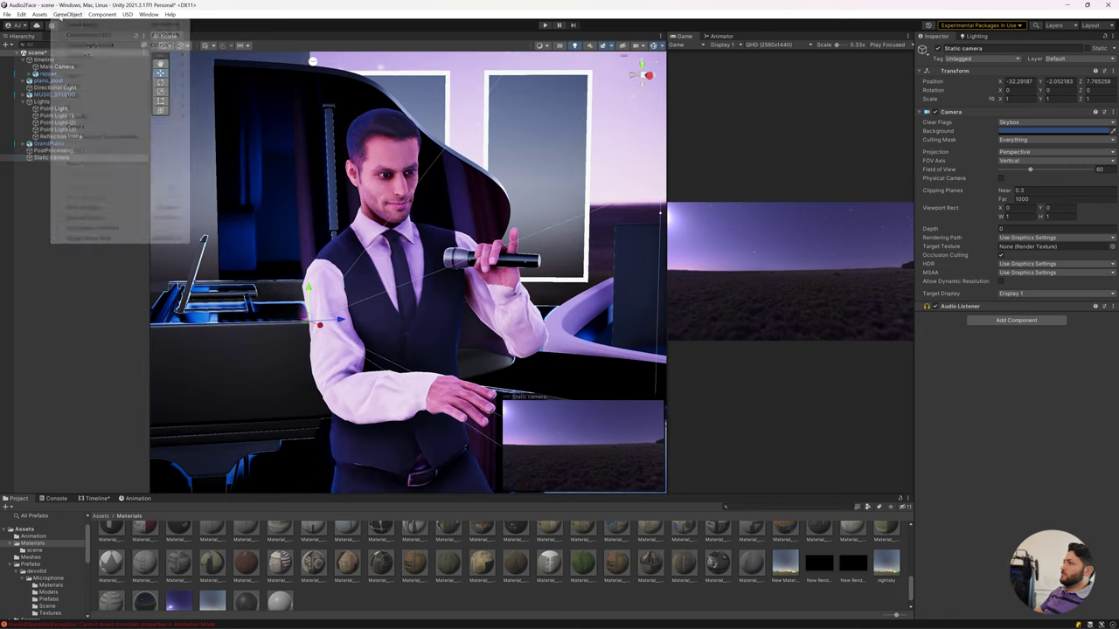
pyautogui.click(112, 217)
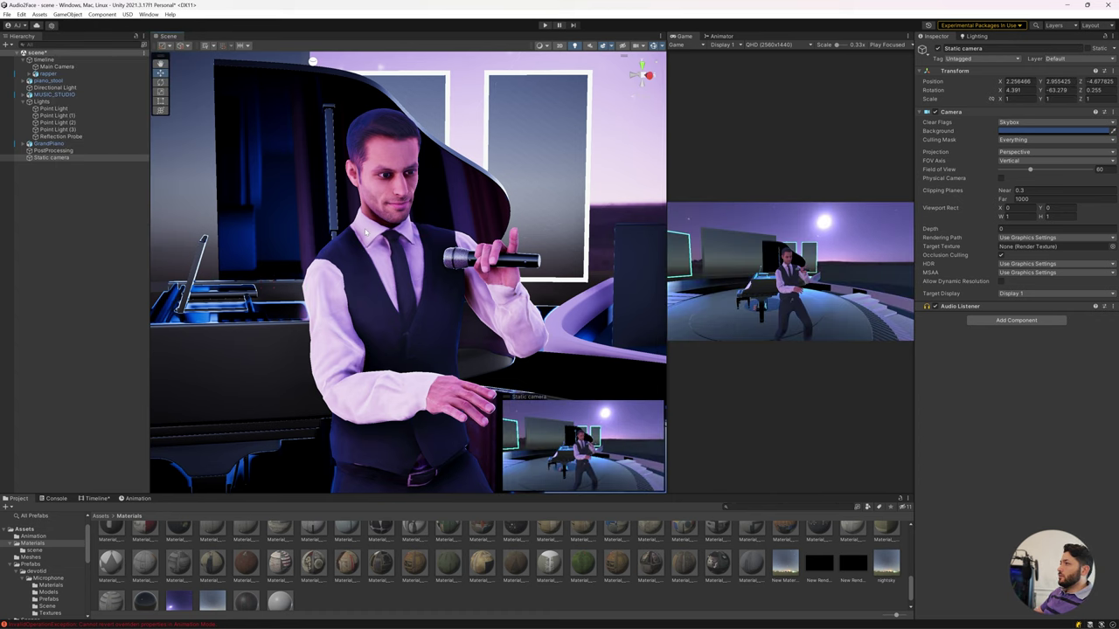
pyautogui.moveTo(365, 232); pyautogui.dragTo(364, 249, button='right')
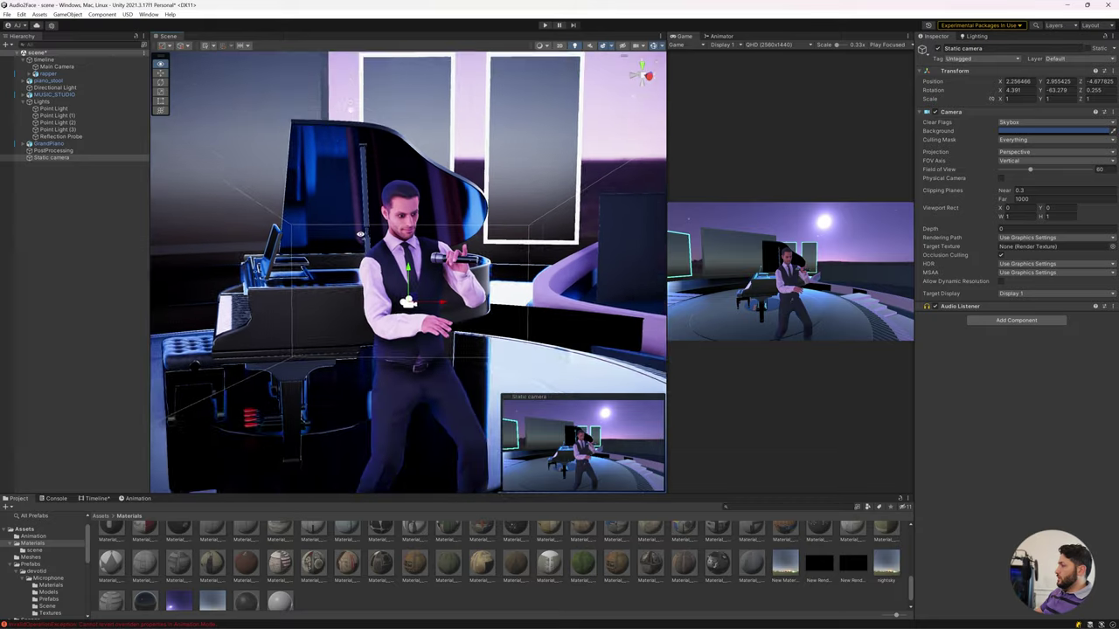
pyautogui.click(68, 15)
pyautogui.click(84, 218)
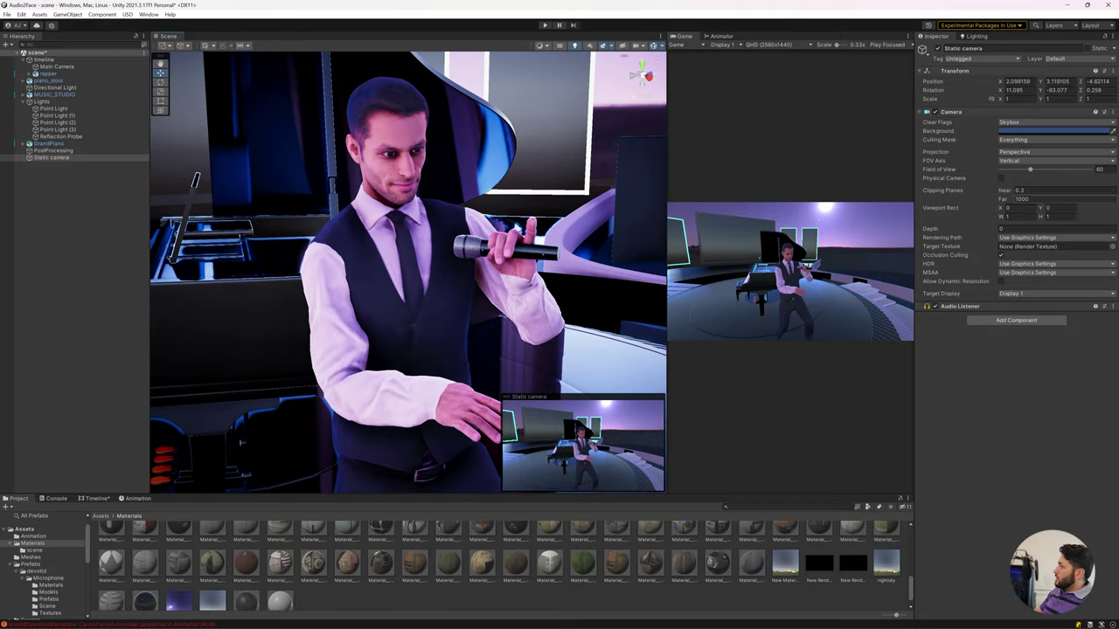
pyautogui.moveTo(1030, 170); pyautogui.dragTo(1011, 169)
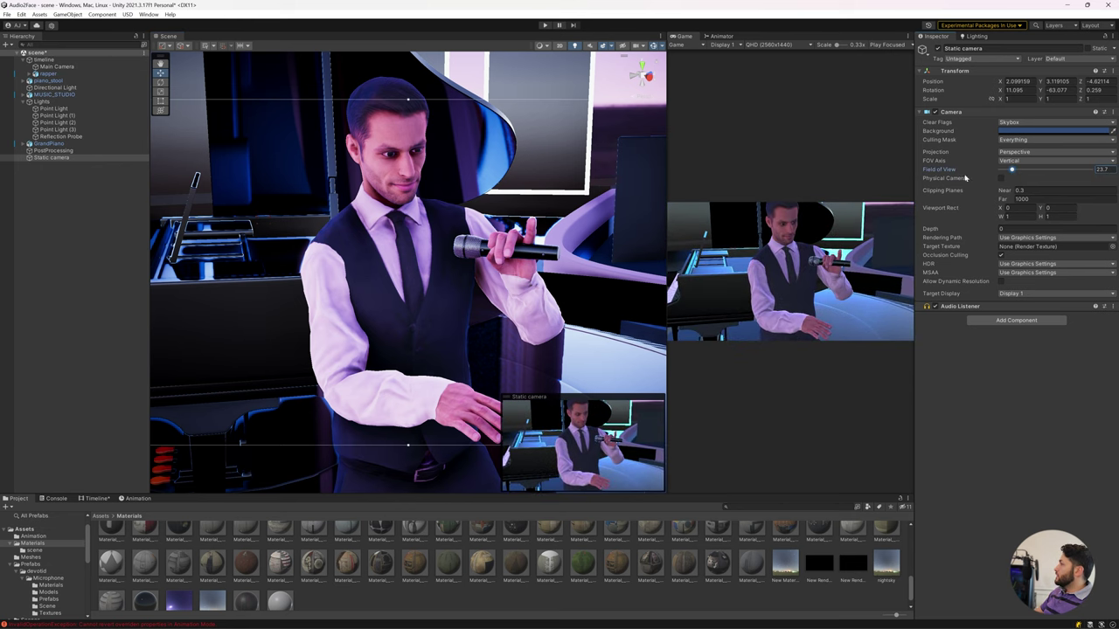
pyautogui.scroll(-3, 405, 192)
pyautogui.scroll(3, 405, 192)
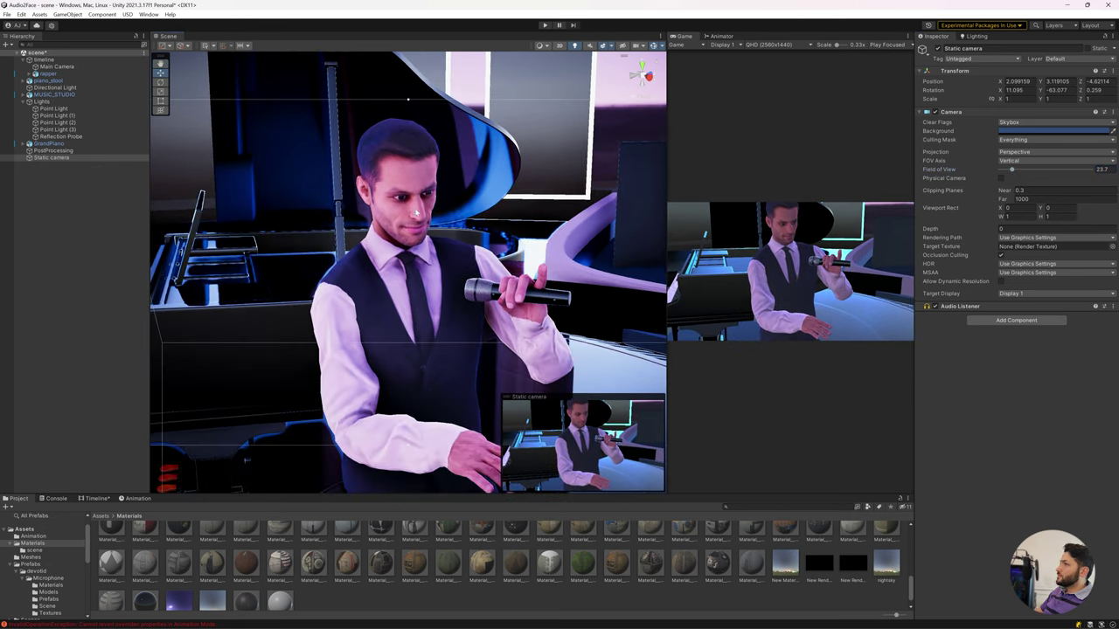
pyautogui.click(67, 14)
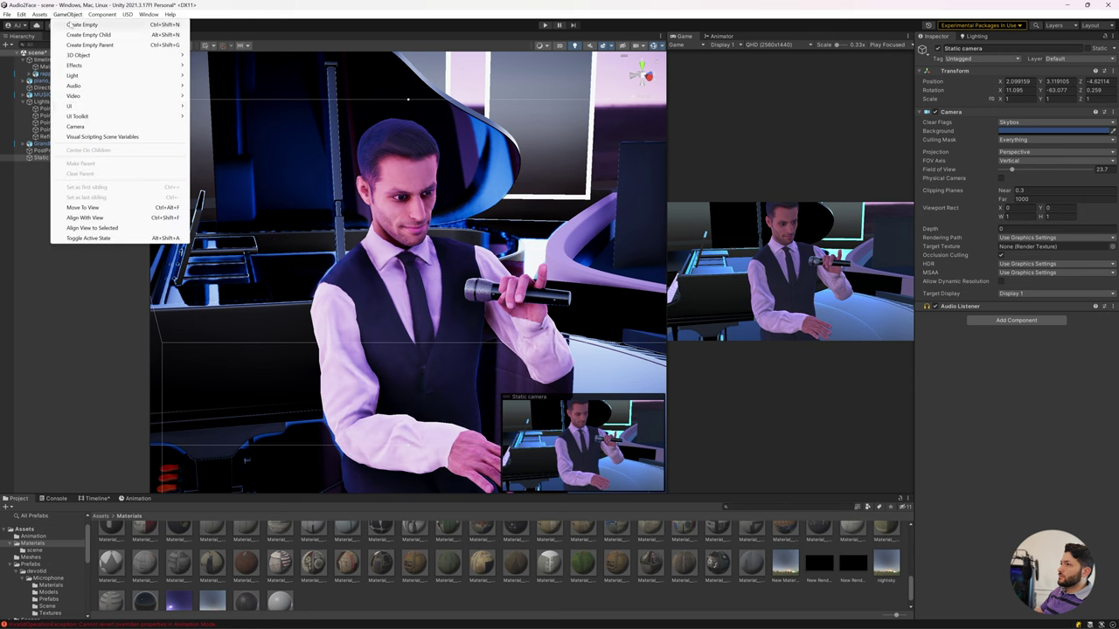
pyautogui.click(85, 218)
# Refine the singer close-up and set the camera's Target Texture to New Render Texture.
pyautogui.moveTo(385, 215); pyautogui.dragTo(386, 209, button='right')
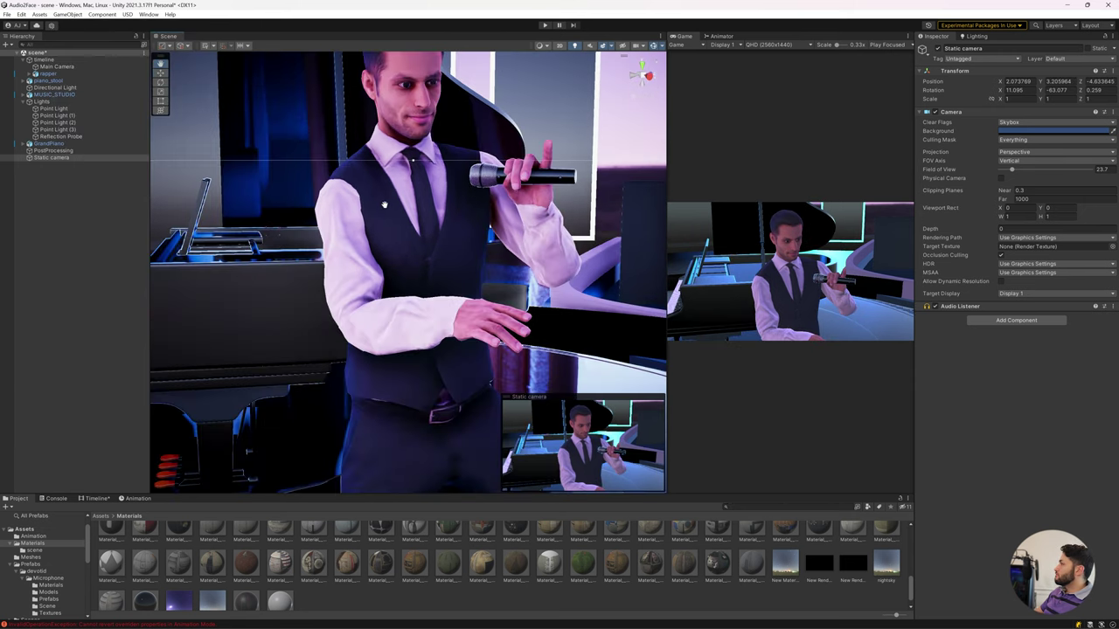
pyautogui.click(67, 14)
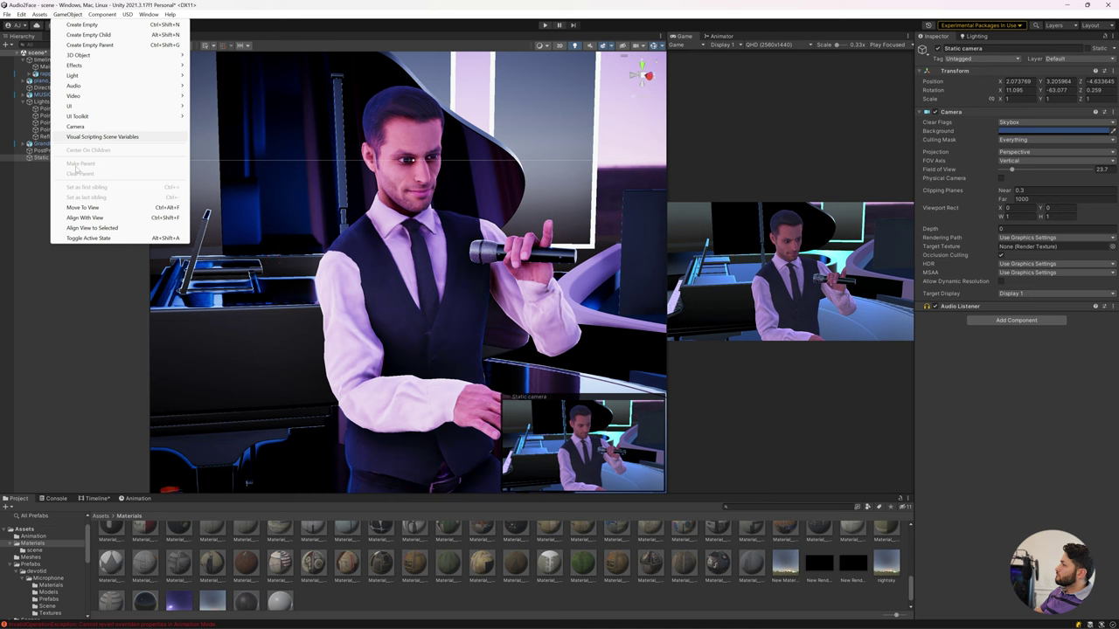
pyautogui.click(85, 218)
pyautogui.moveTo(524, 232); pyautogui.dragTo(413, 210, button='right')
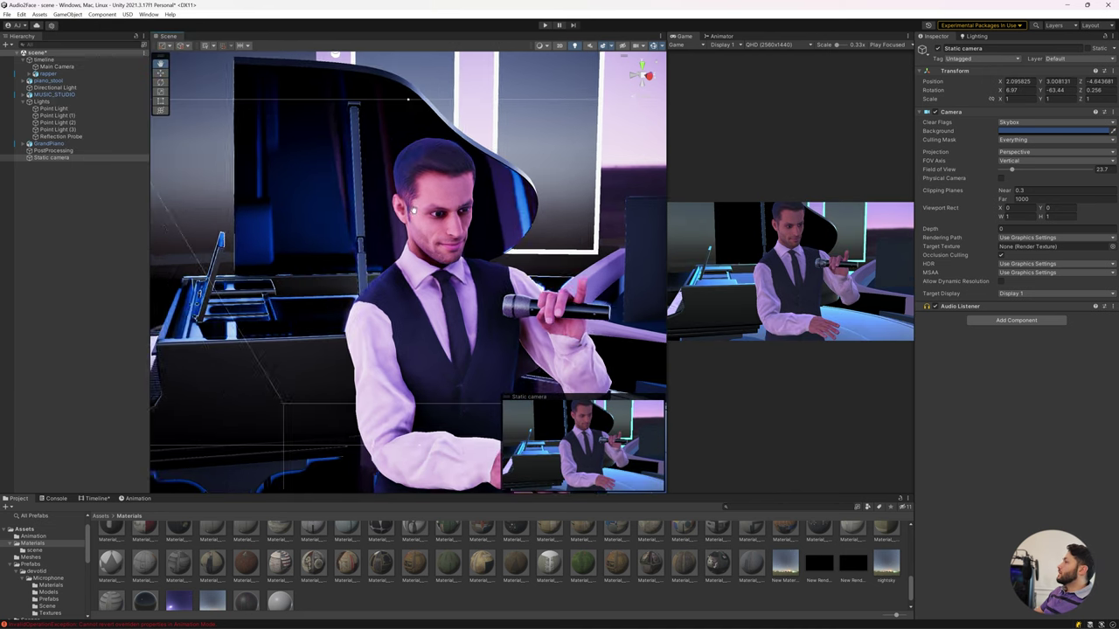
pyautogui.click(69, 14)
pyautogui.click(96, 218)
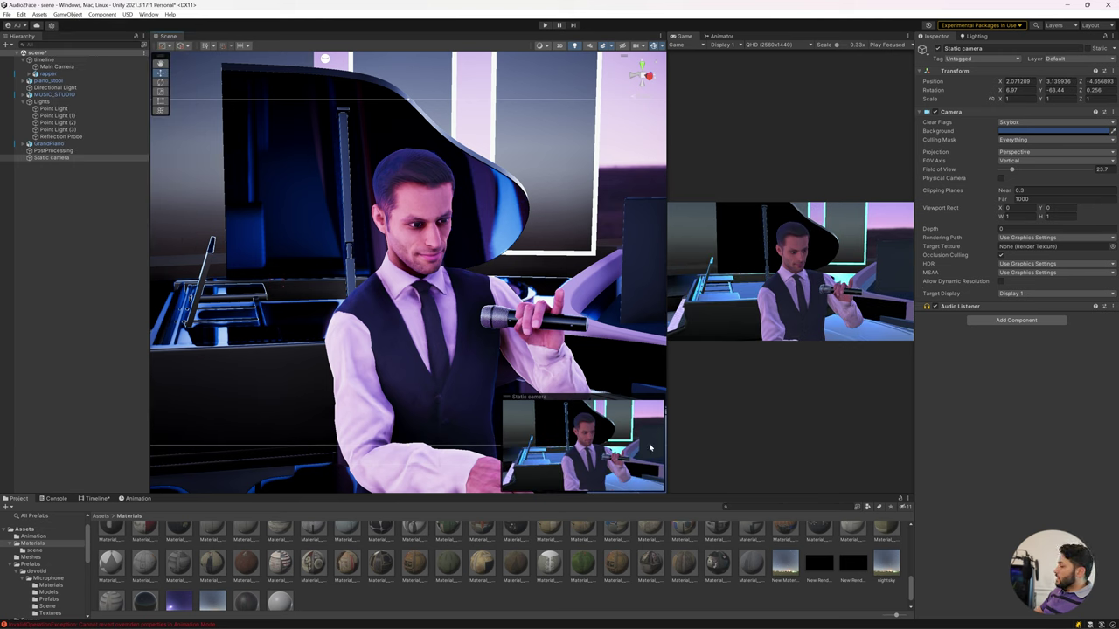
pyautogui.moveTo(825, 568); pyautogui.dragTo(1015, 251)
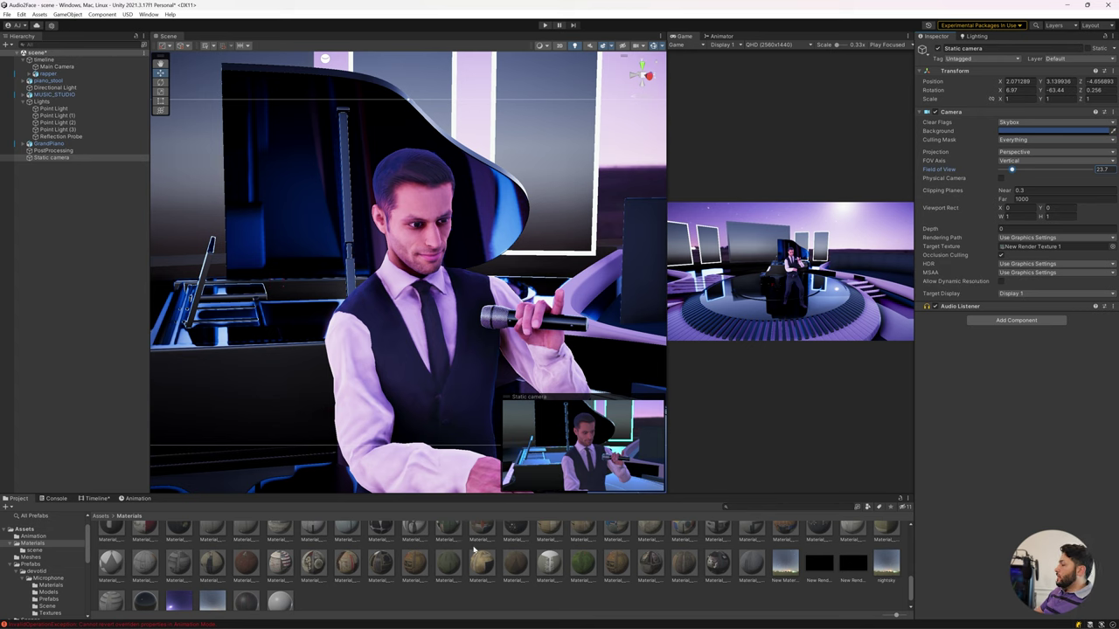
# Create a new material named ScreenCast in the Materials folder.
pyautogui.rightClick(451, 597)
pyautogui.moveTo(518, 357)
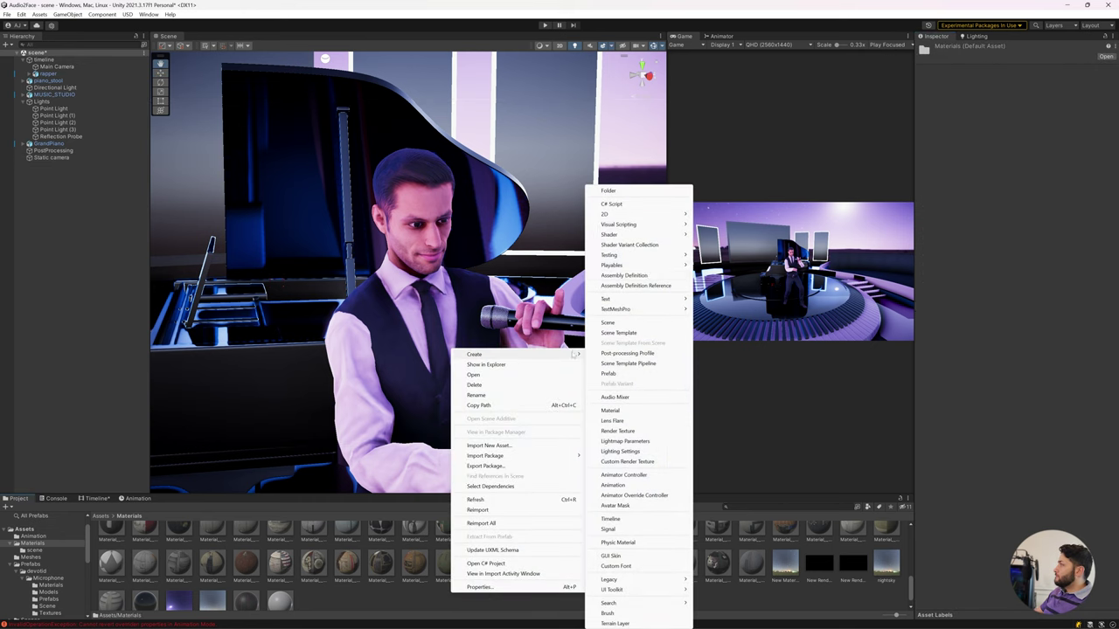
pyautogui.click(610, 410)
pyautogui.write('ScreenCard')
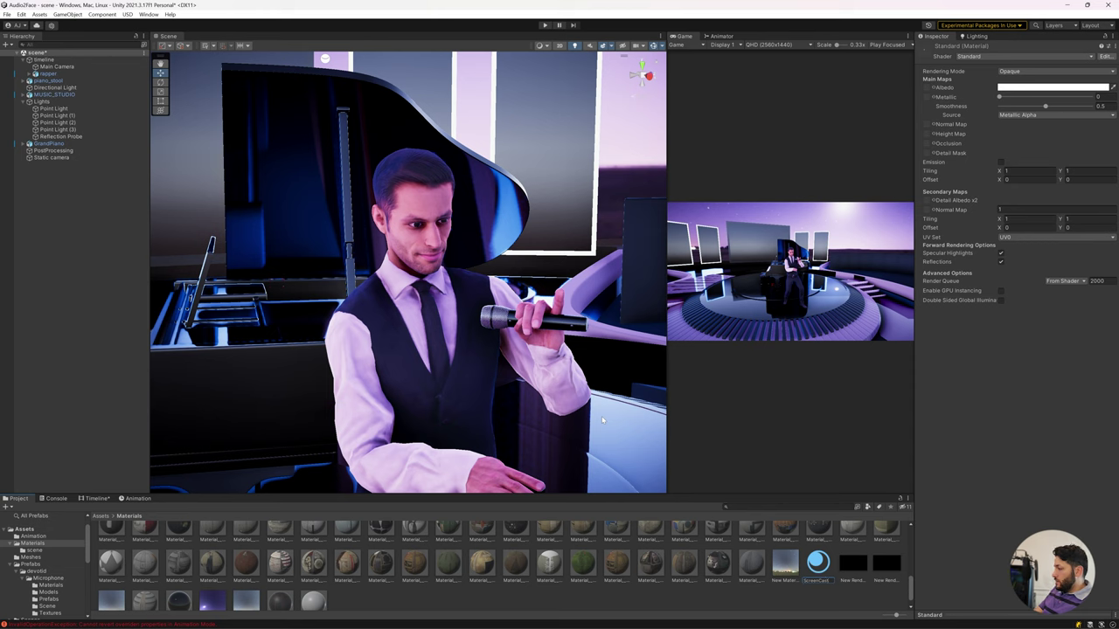
pyautogui.press('Return')
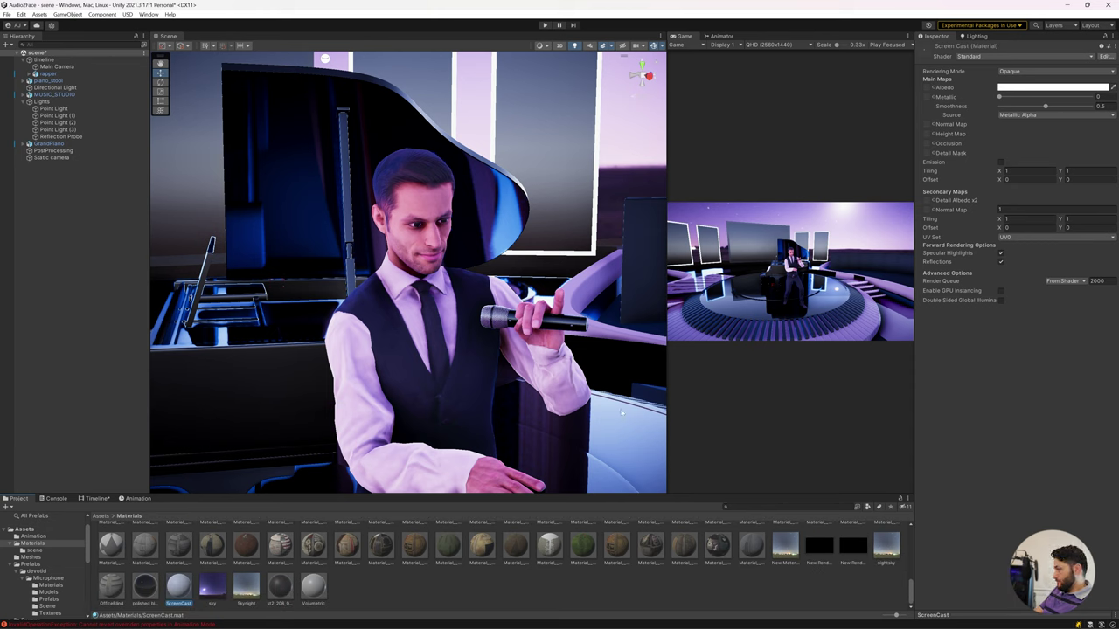
# Lower ScreenCast's smoothness to 0 and use New Render Texture as its albedo.
pyautogui.moveTo(1046, 106); pyautogui.dragTo(904, 126)
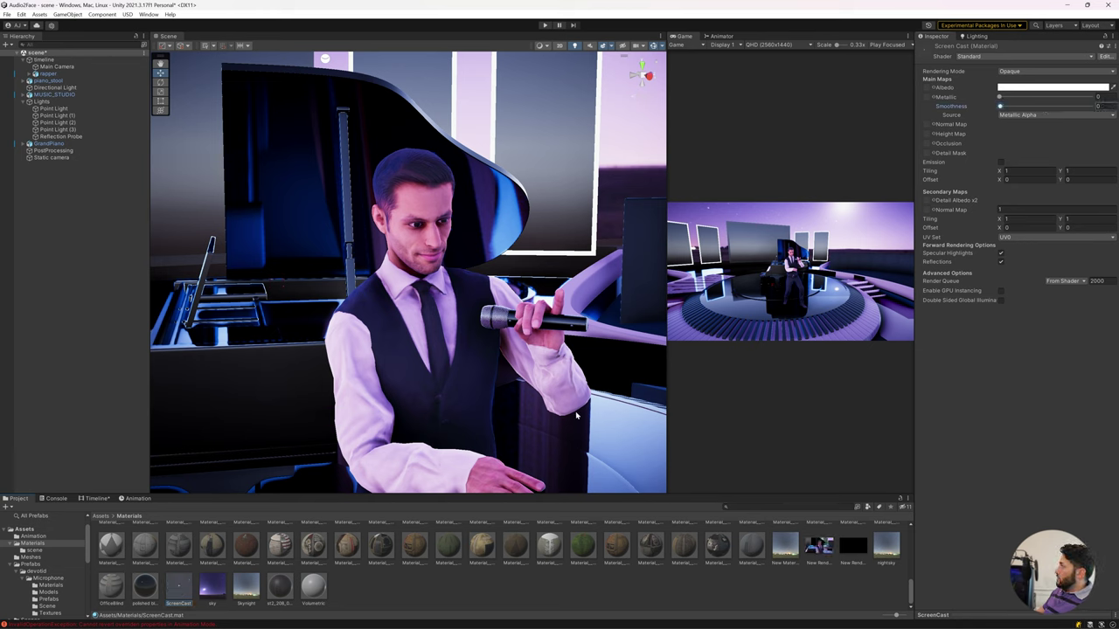
pyautogui.moveTo(819, 546); pyautogui.dragTo(928, 90)
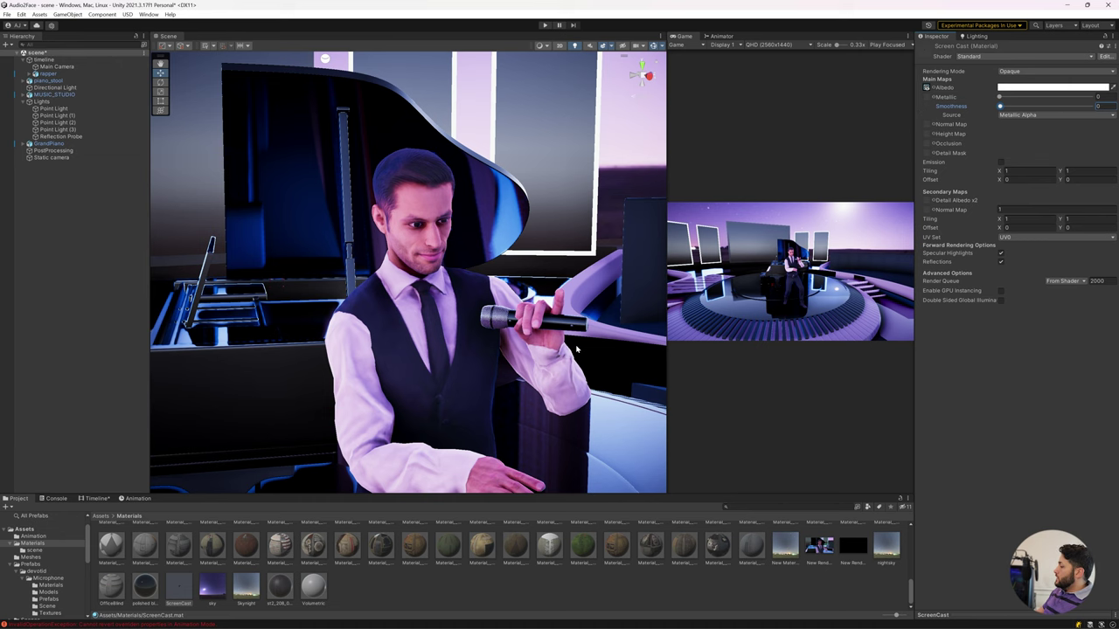
pyautogui.moveTo(534, 328)
pyautogui.mouseDown(button='right')
pyautogui.moveTo(457, 267)
pyautogui.moveTo(513, 215)
pyautogui.mouseUp(button='right')
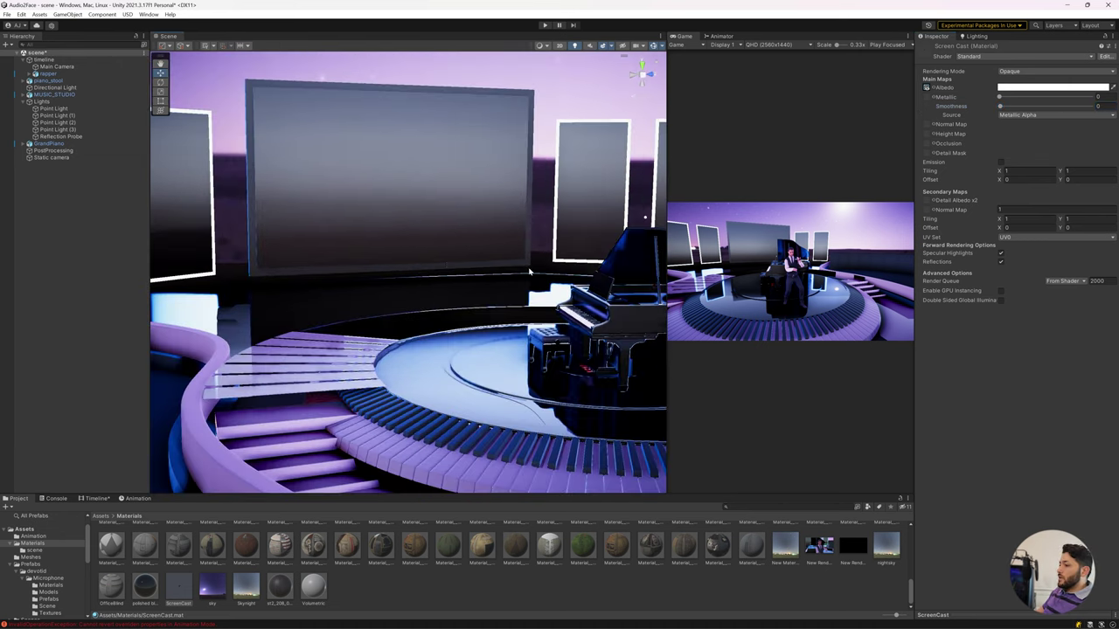
# Select the stage screen pPlane10 and check which screens use its SCREEN_SIDE material slots.
pyautogui.click(499, 208)
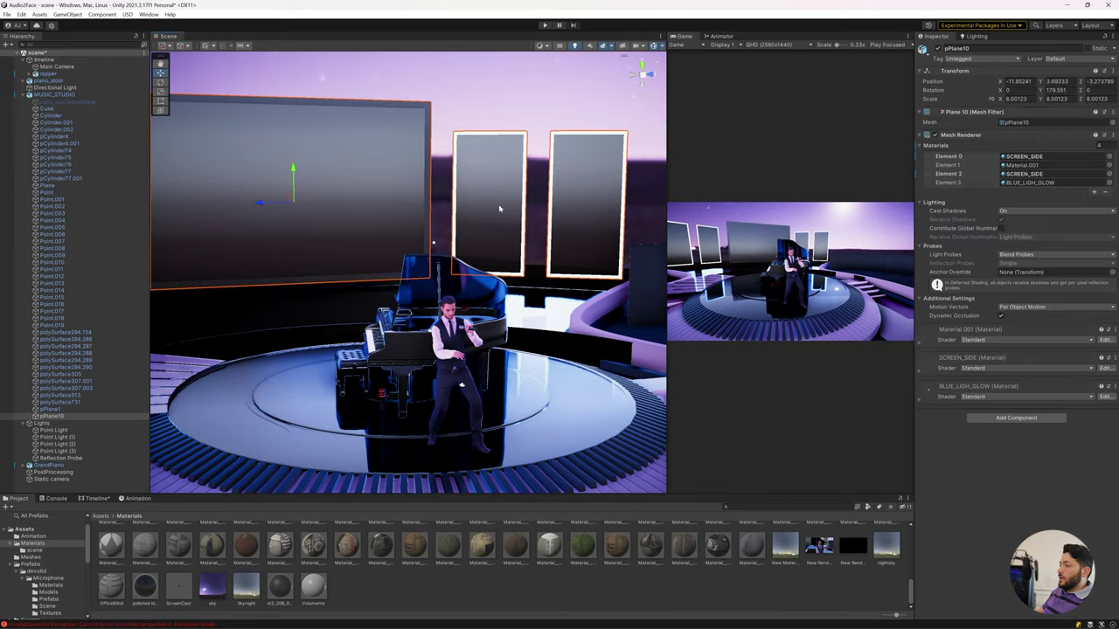
pyautogui.click(1018, 173)
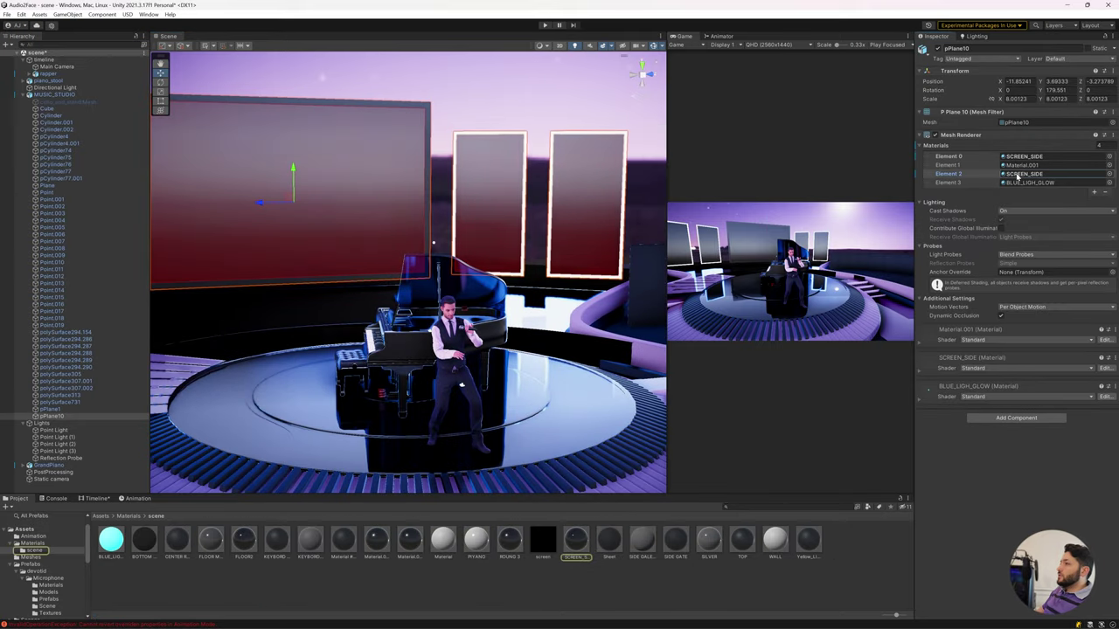
pyautogui.click(1018, 157)
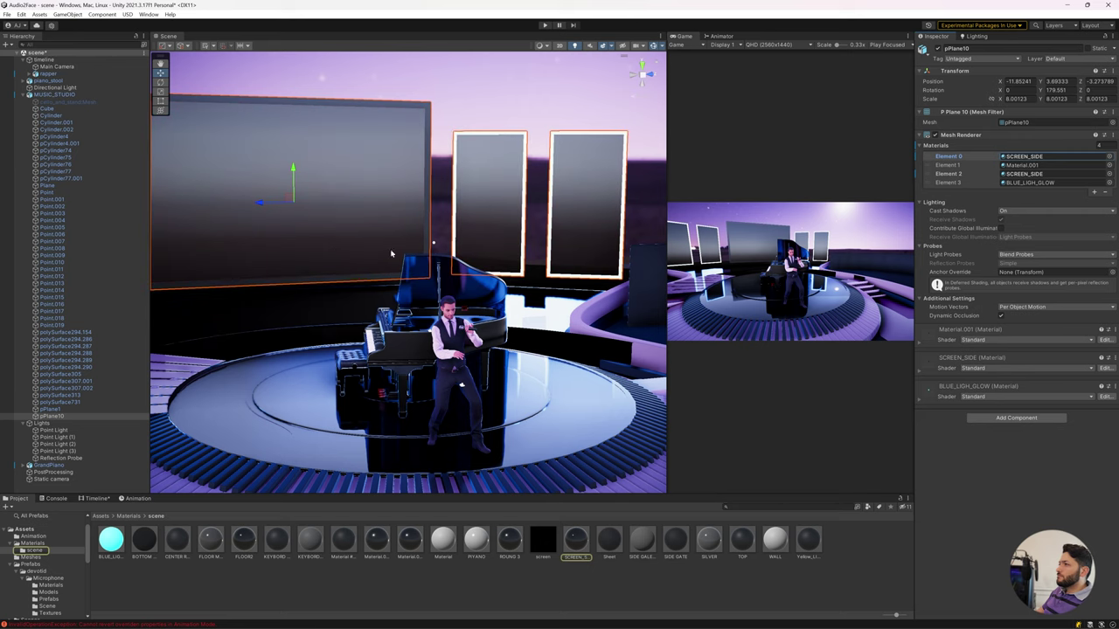
pyautogui.moveTo(393, 250)
pyautogui.mouseDown(button='right')
pyautogui.moveTo(329, 254)
pyautogui.moveTo(399, 249)
pyautogui.mouseUp(button='right')
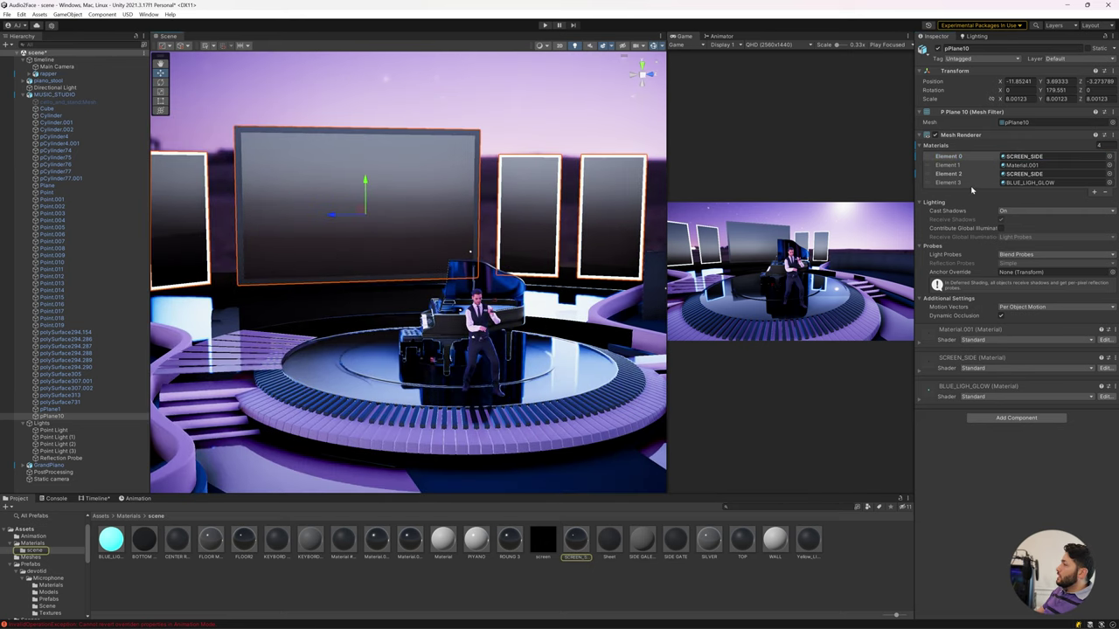
pyautogui.click(1028, 174)
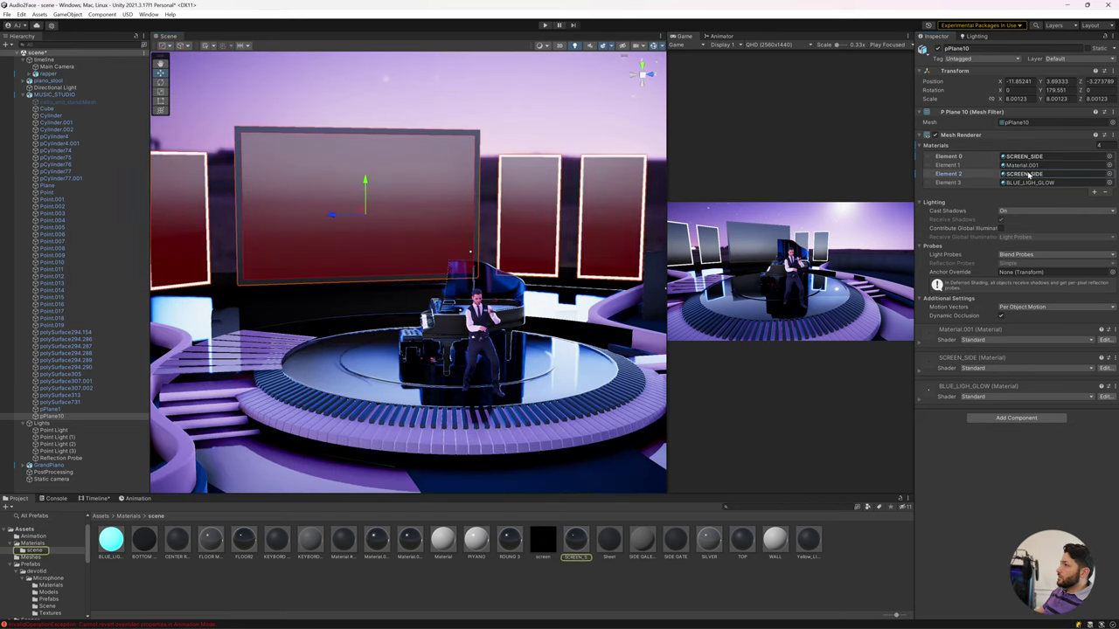
pyautogui.click(1017, 156)
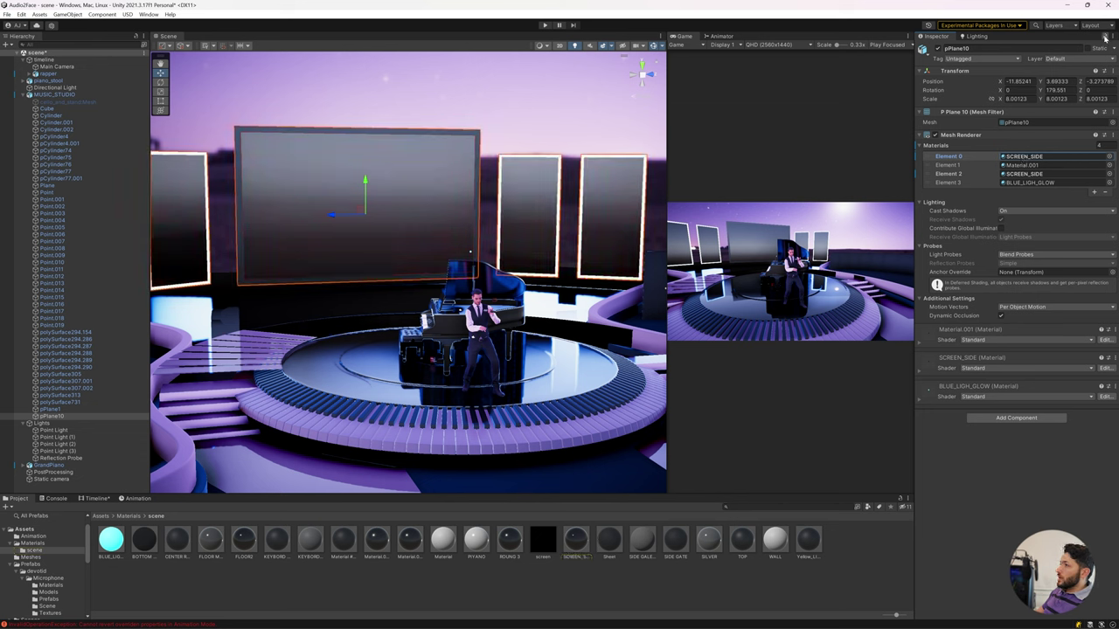
pyautogui.click(1104, 37)
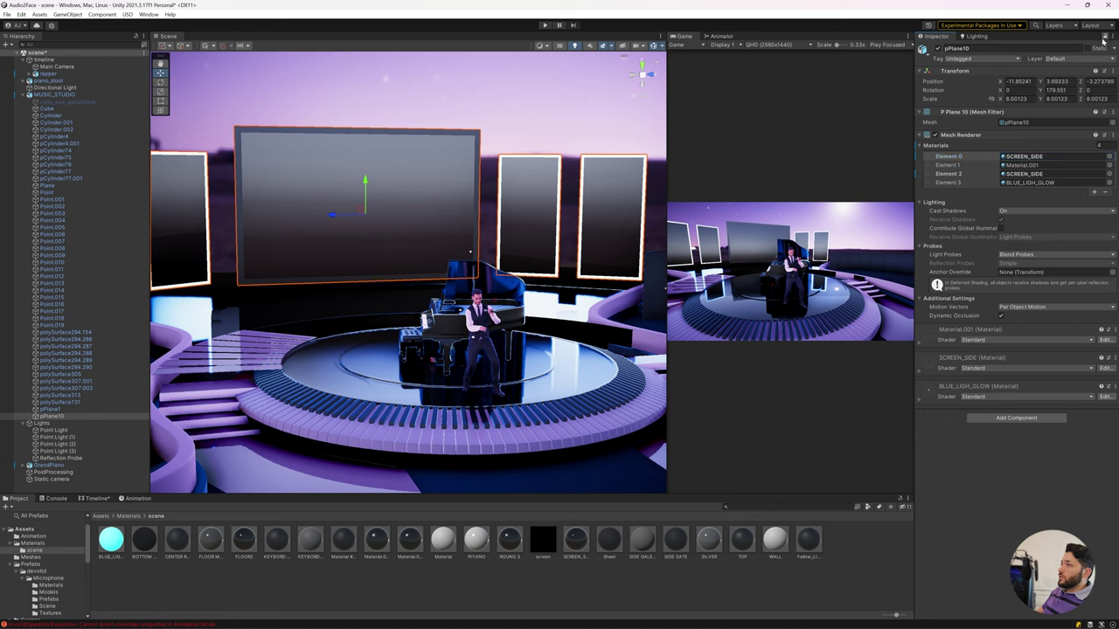
# Assign ScreenCast to pPlane10's Element 2 and Element 0 material slots.
pyautogui.click(129, 516)
pyautogui.scroll(-1, 306, 564)
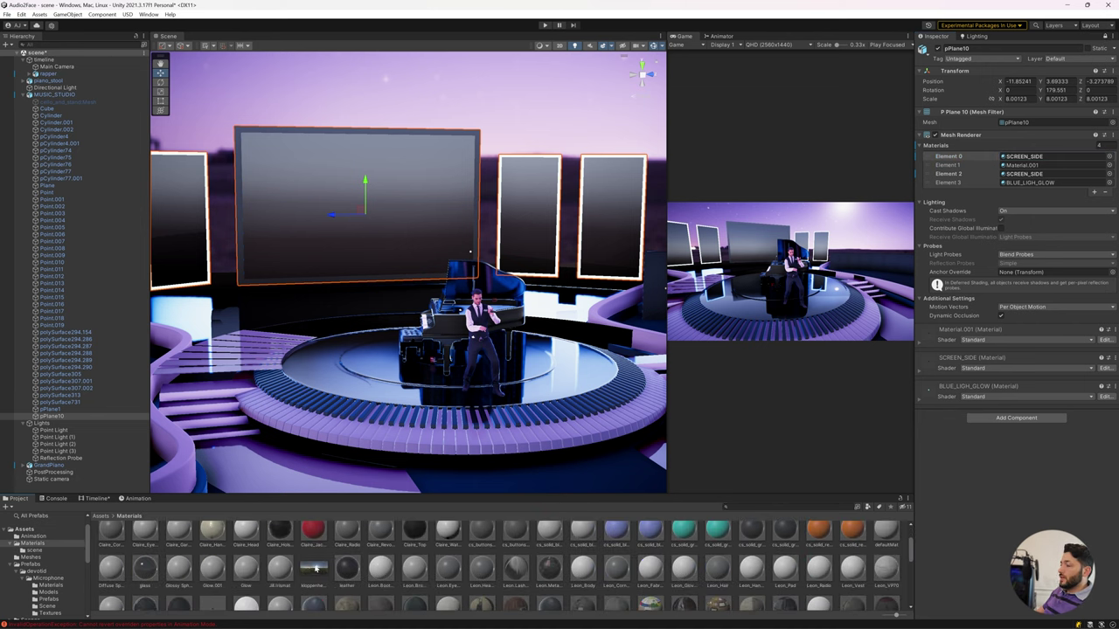
pyautogui.scroll(-3, 313, 568)
pyautogui.scroll(-3, 315, 569)
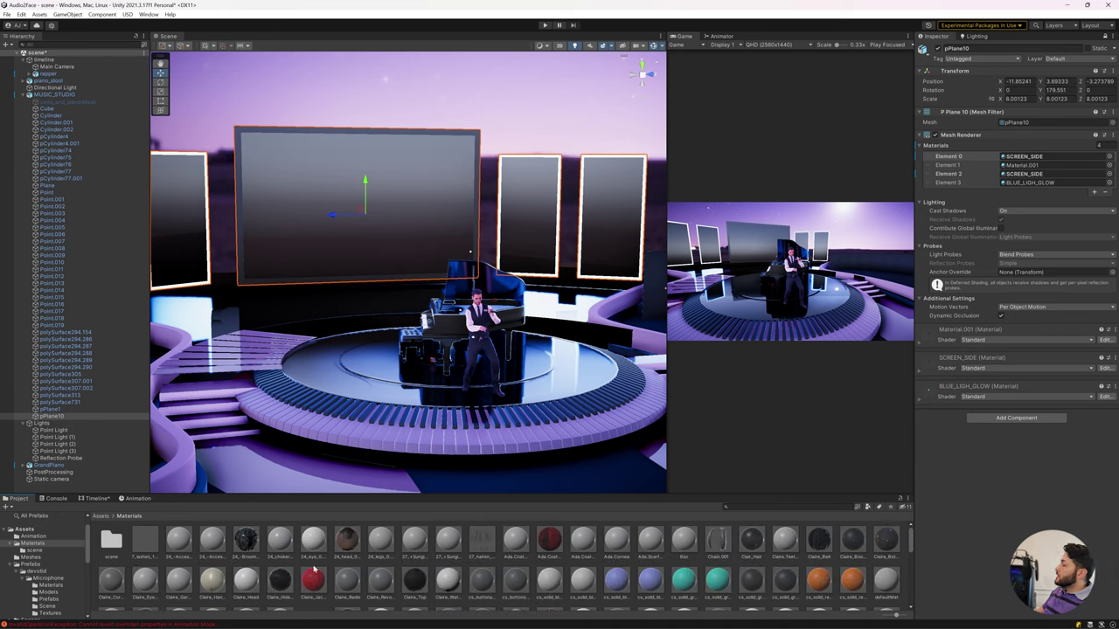
pyautogui.scroll(-3, 393, 577)
pyautogui.scroll(-3, 660, 588)
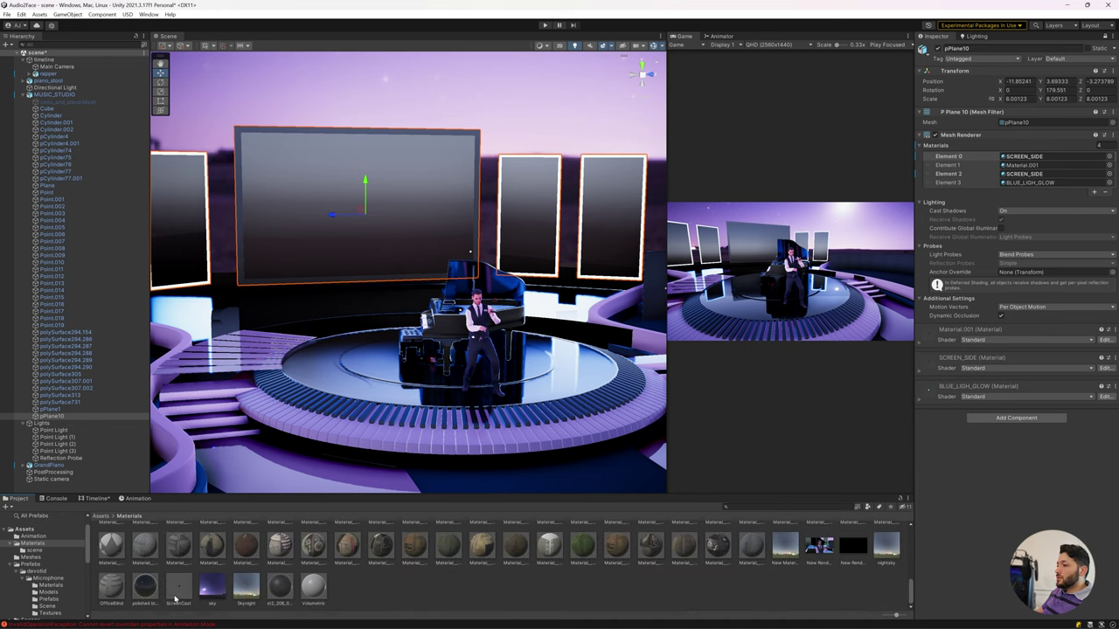
pyautogui.moveTo(179, 584); pyautogui.dragTo(1028, 176)
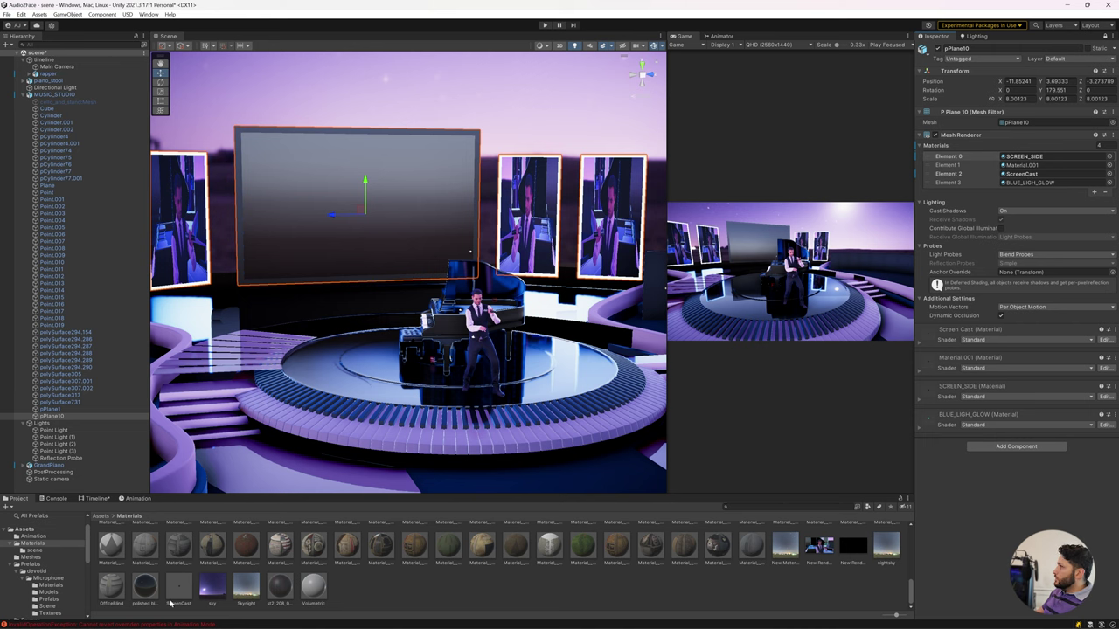
pyautogui.moveTo(171, 602); pyautogui.dragTo(1026, 158)
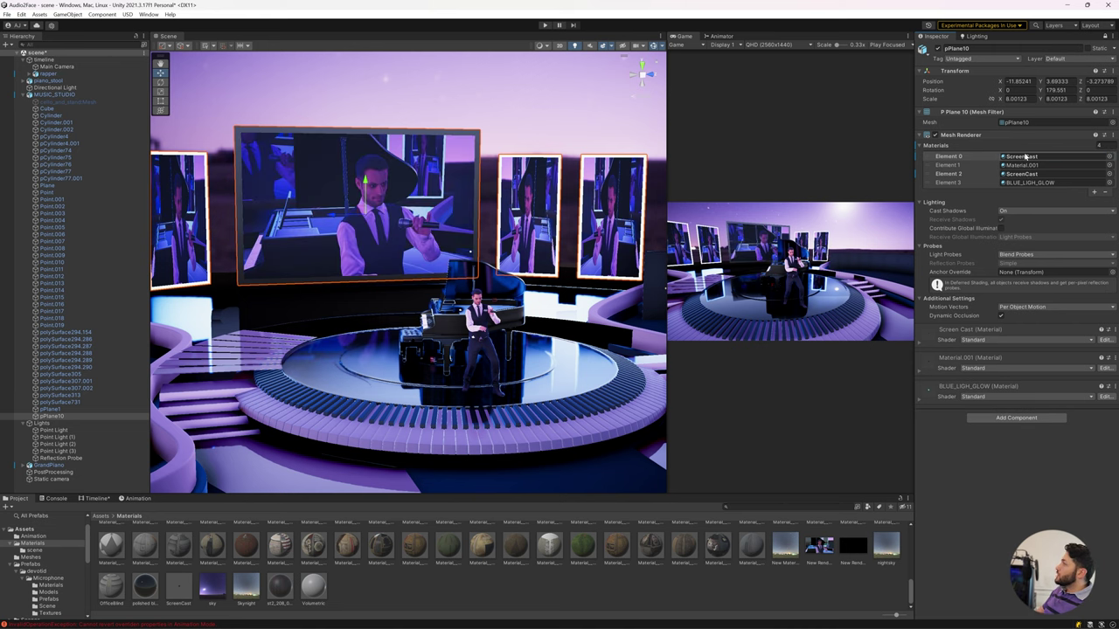
pyautogui.moveTo(372, 377)
pyautogui.keyDown('alt'); pyautogui.mouseDown()
pyautogui.moveTo(356, 377)
pyautogui.moveTo(378, 382)
pyautogui.mouseUp(); pyautogui.keyUp('alt')
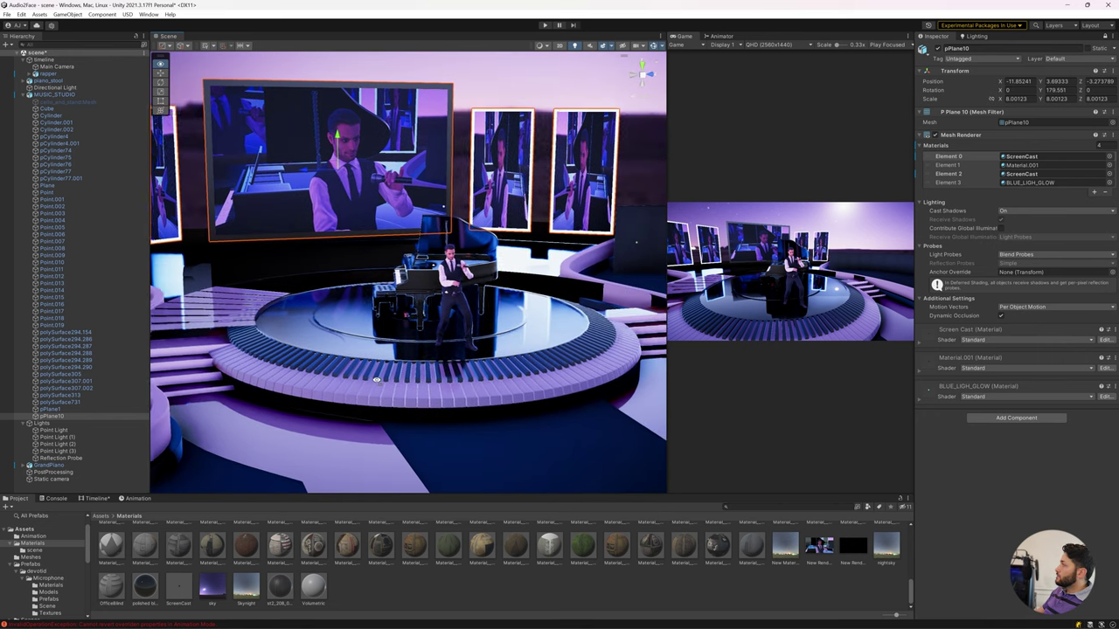
# Zoom and orbit the Scene view in close to the pianist, singer and grand piano.
pyautogui.scroll(2, 379, 382)
pyautogui.scroll(2, 379, 384)
pyautogui.scroll(2, 380, 385)
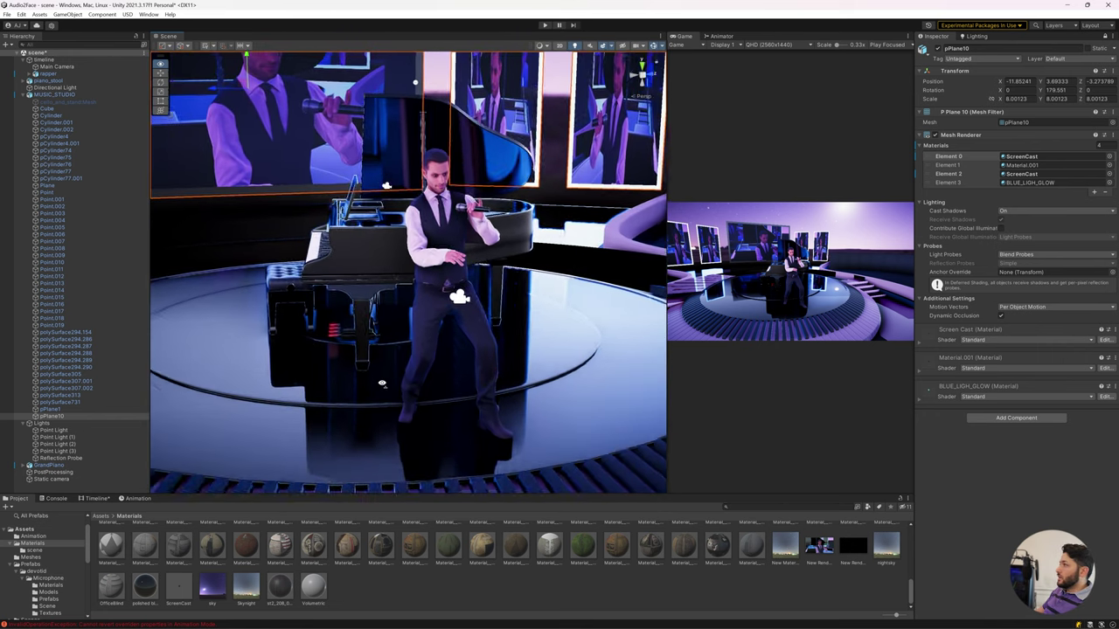
pyautogui.scroll(2, 382, 388)
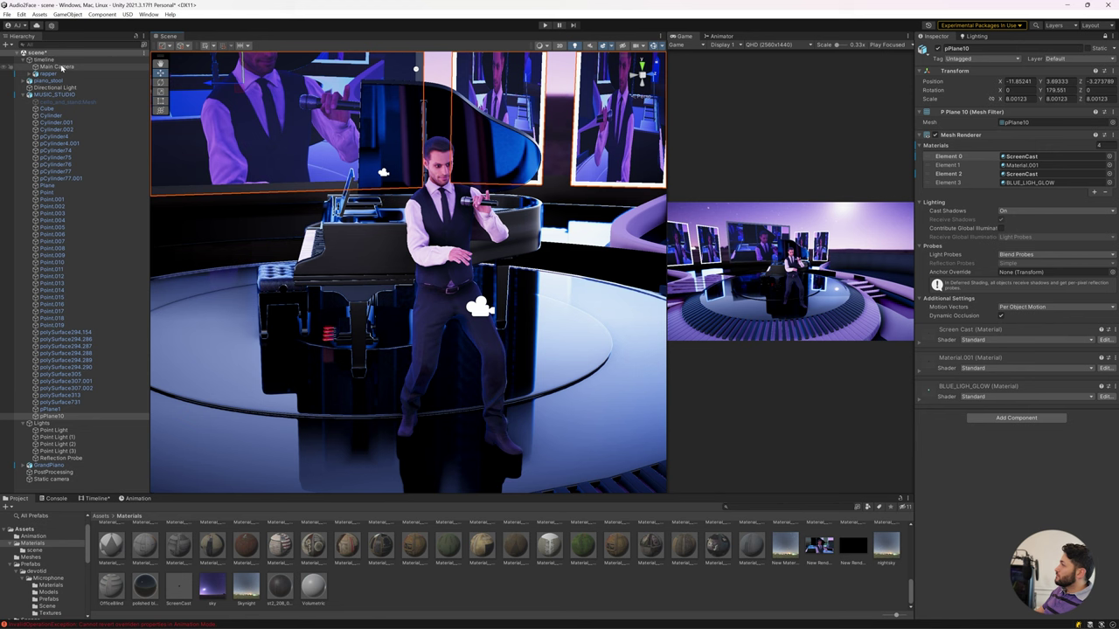
pyautogui.moveTo(420, 219)
pyautogui.keyDown('alt'); pyautogui.mouseDown()
pyautogui.moveTo(478, 194)
pyautogui.moveTo(394, 202)
pyautogui.moveTo(470, 197)
pyautogui.mouseUp(); pyautogui.keyUp('alt')
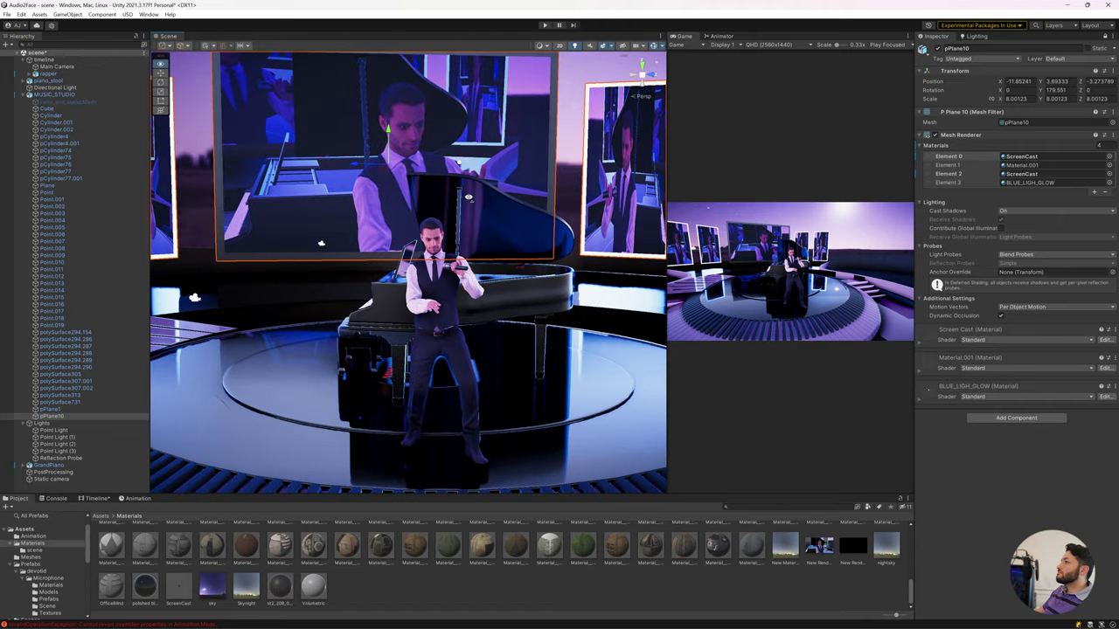
pyautogui.scroll(1, 346, 223)
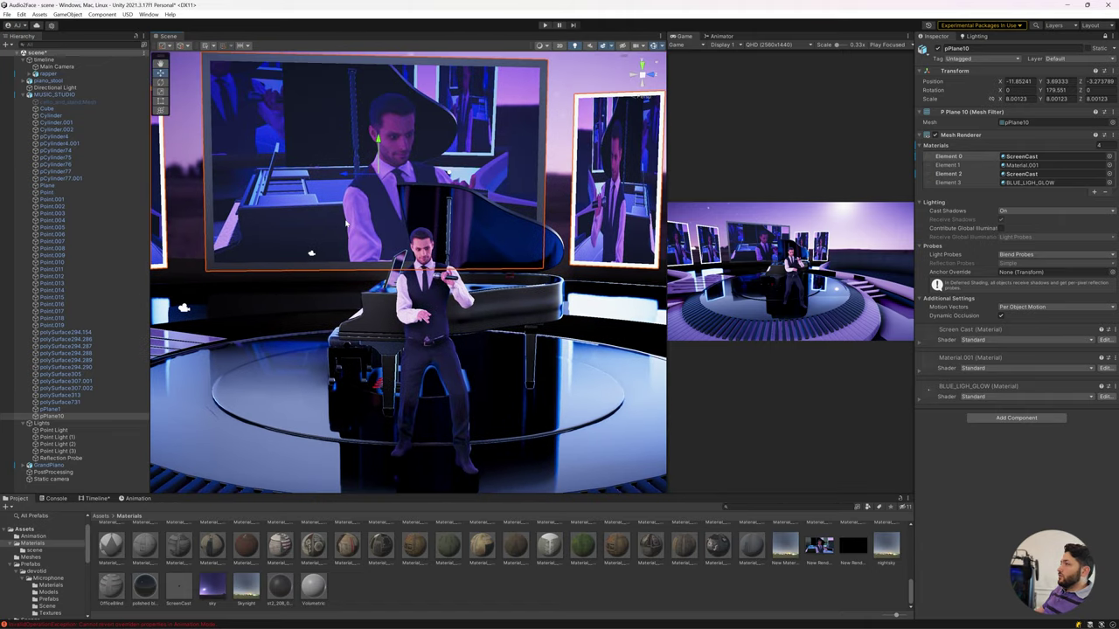
pyautogui.moveTo(345, 284)
pyautogui.keyDown('alt'); pyautogui.mouseDown()
pyautogui.moveTo(487, 279)
pyautogui.moveTo(472, 278)
pyautogui.mouseUp(); pyautogui.keyUp('alt')
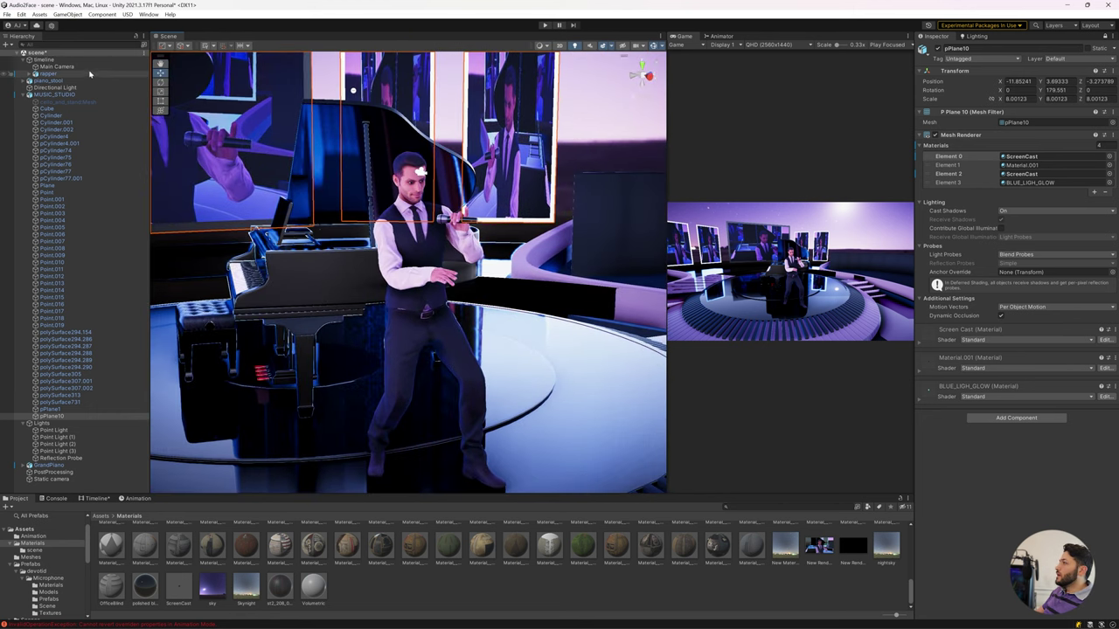
# Align the Static camera with a close-up view of the singer's face.
pyautogui.click(61, 480)
pyautogui.moveTo(411, 262)
pyautogui.mouseDown(button='right')
pyautogui.moveTo(425, 237)
pyautogui.moveTo(416, 233)
pyautogui.mouseUp(button='right')
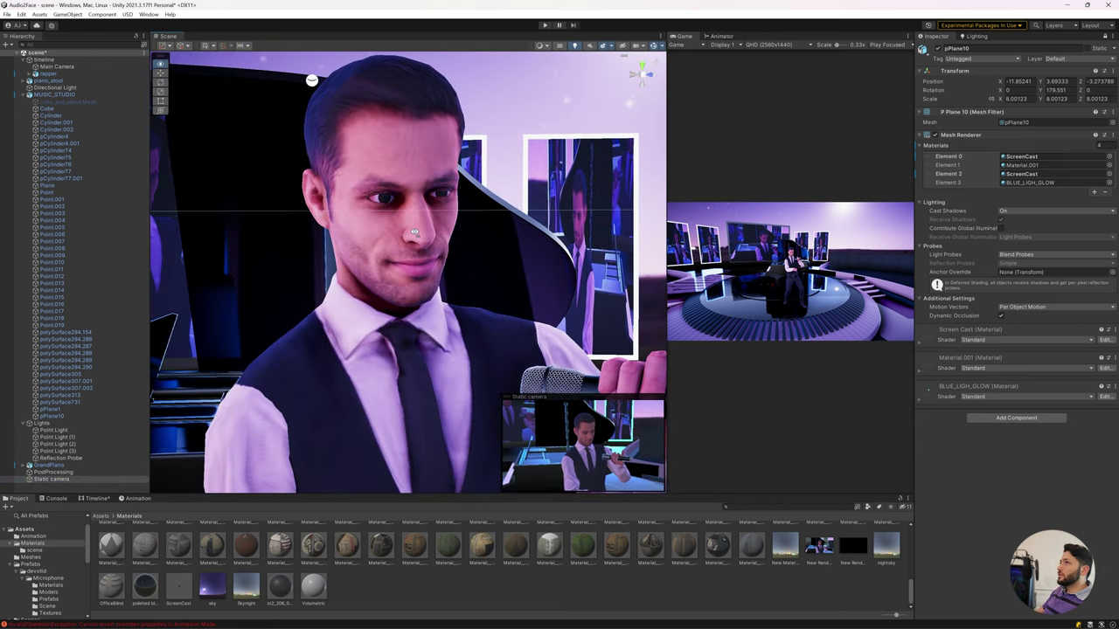
pyautogui.click(66, 15)
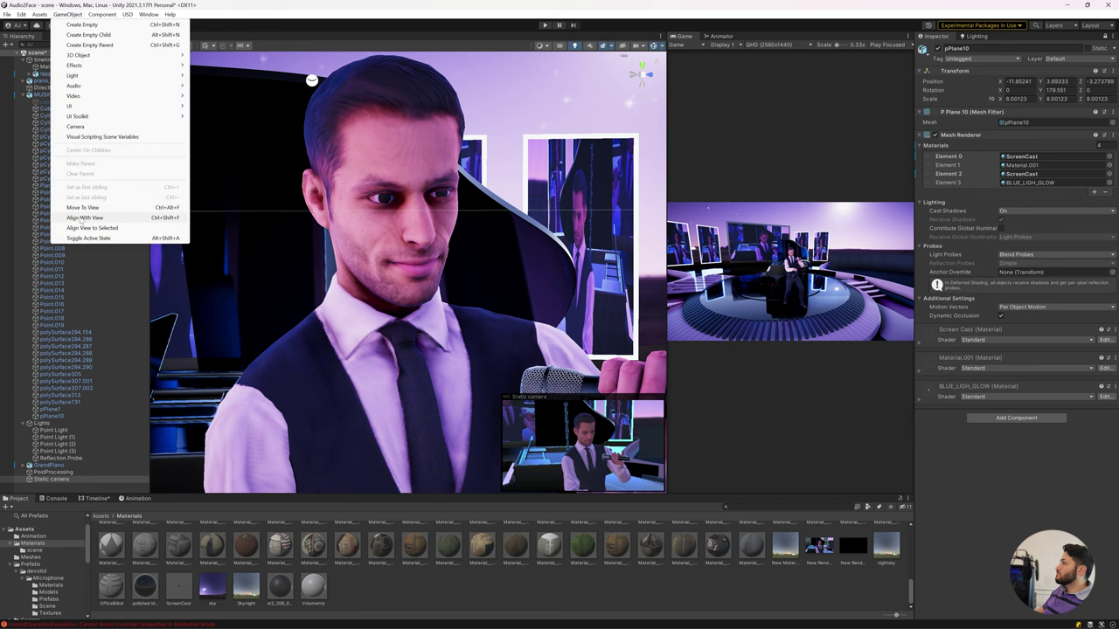
pyautogui.click(105, 218)
pyautogui.scroll(-3, 343, 200)
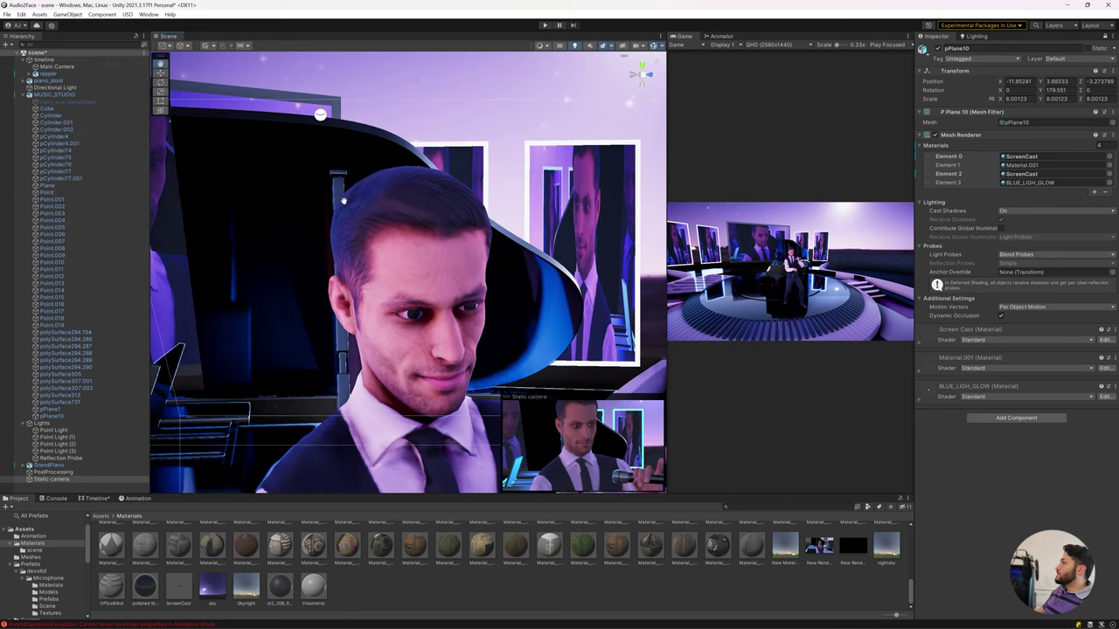
pyautogui.scroll(3, 382, 201)
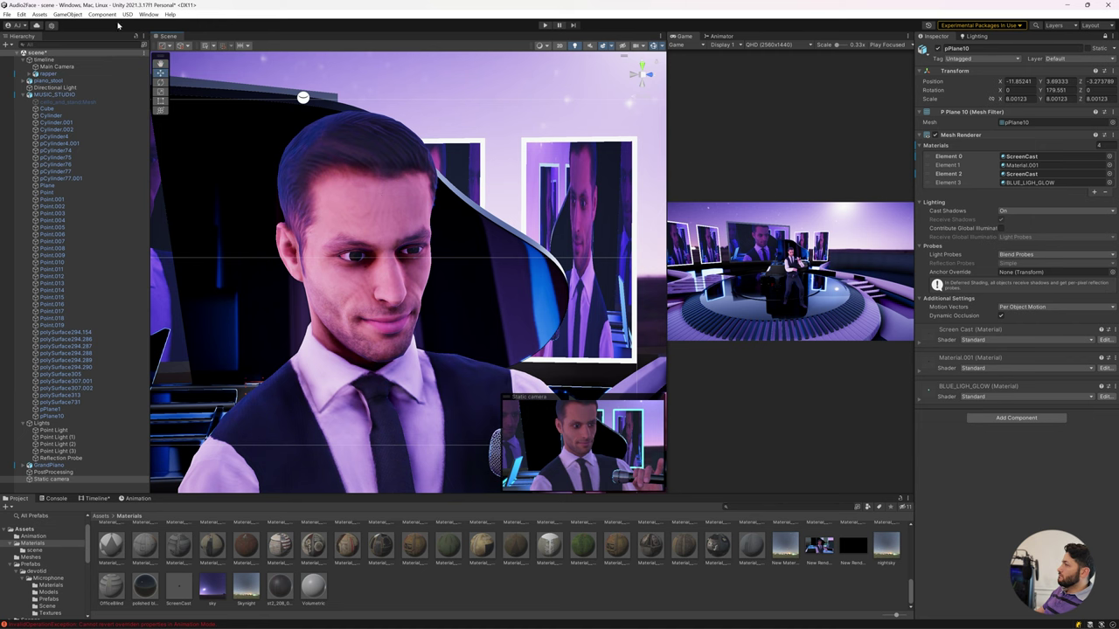
# Frame the screen and piano, orbit the stage, and scrub the timeline to about 14.4 s.
pyautogui.click(67, 14)
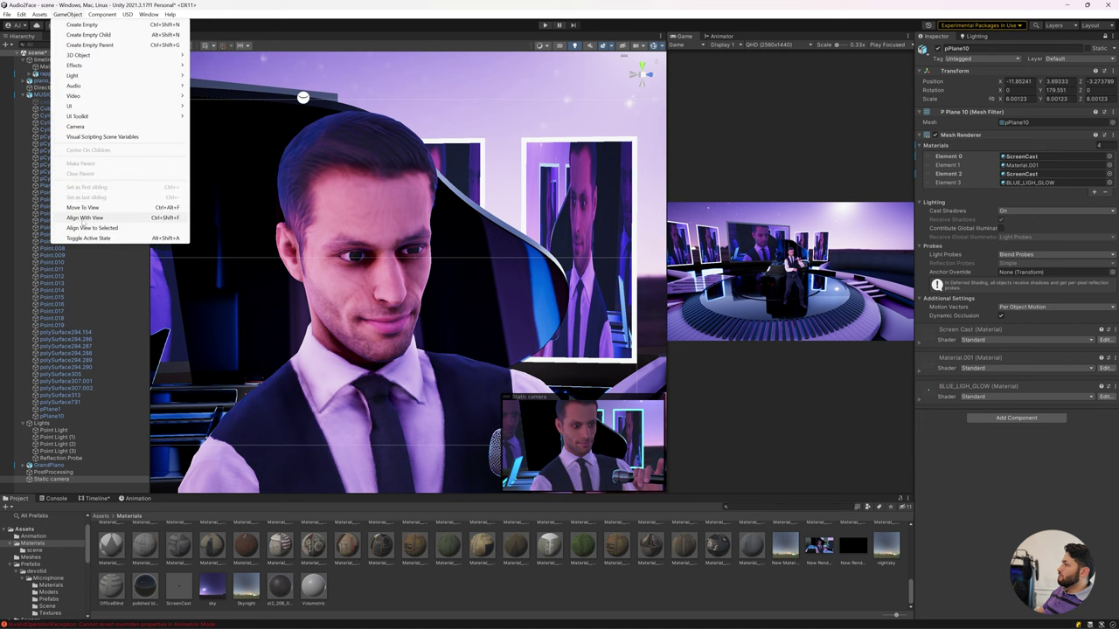
pyautogui.click(83, 227)
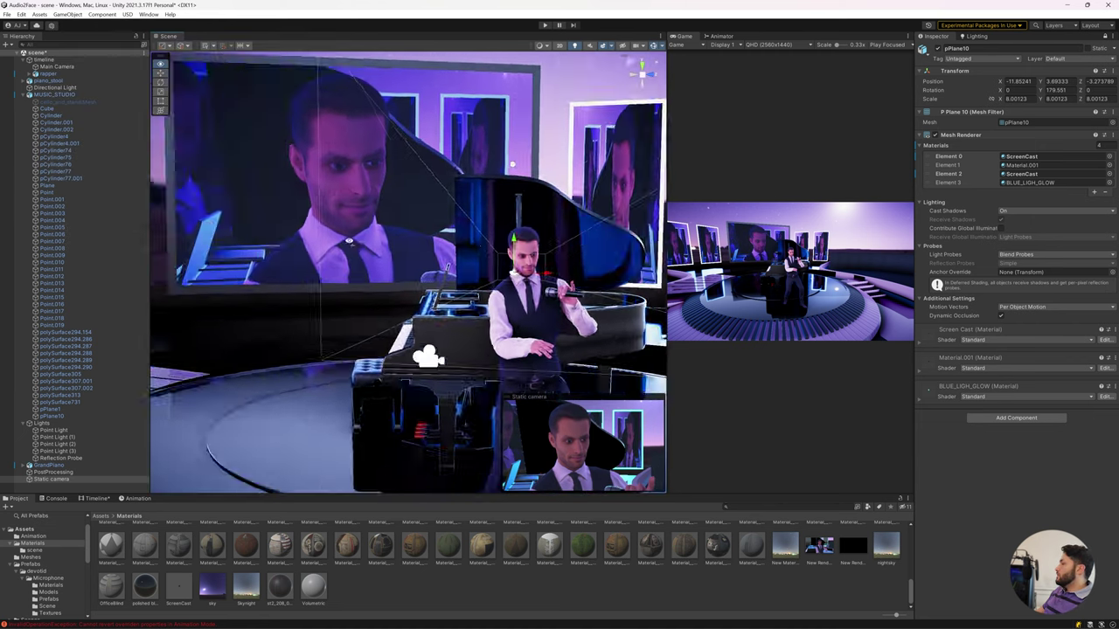
pyautogui.scroll(-5, 349, 241)
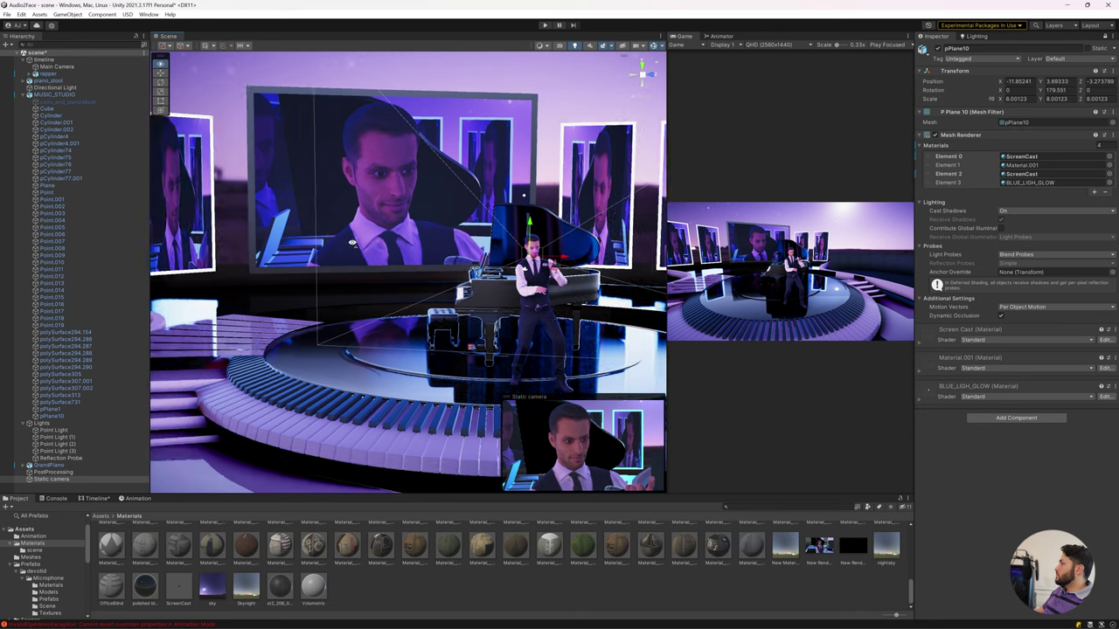
pyautogui.keyDown('alt'); pyautogui.moveTo(352, 243); pyautogui.dragTo(419, 164); pyautogui.keyUp('alt')
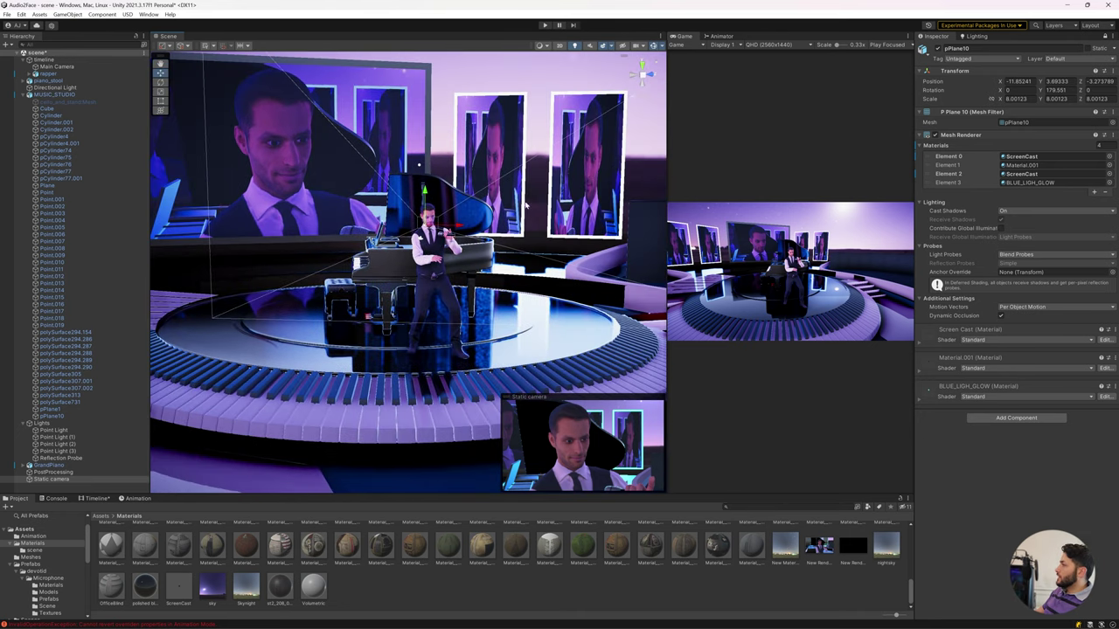
pyautogui.moveTo(591, 187)
pyautogui.keyDown('alt'); pyautogui.mouseDown()
pyautogui.moveTo(512, 175)
pyautogui.moveTo(537, 367)
pyautogui.mouseUp(); pyautogui.keyUp('alt')
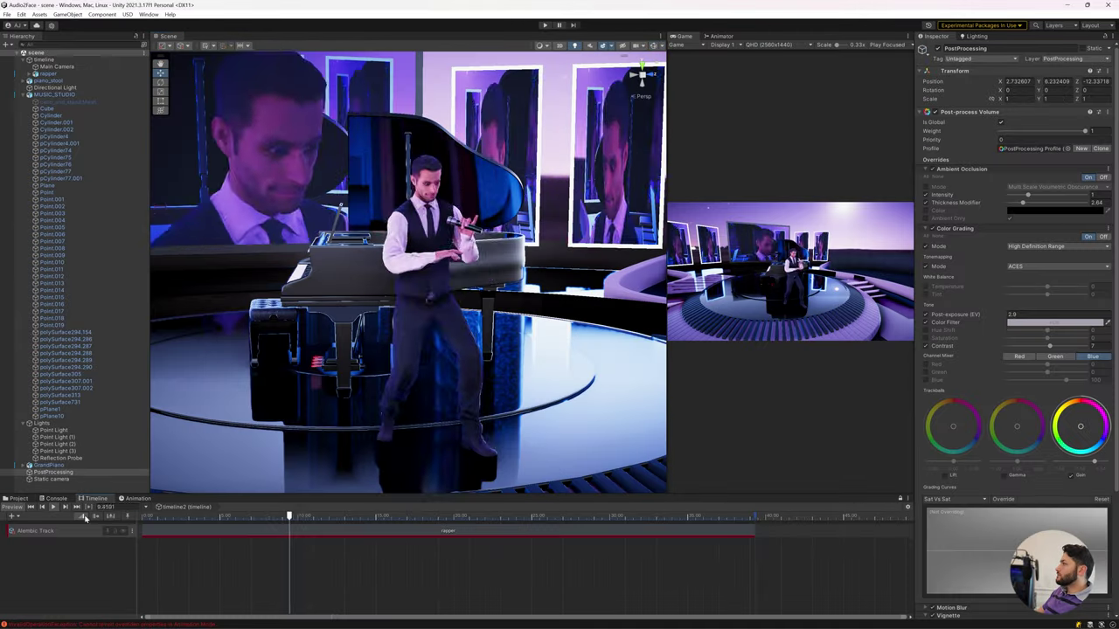
pyautogui.moveTo(288, 518); pyautogui.dragTo(314, 518)
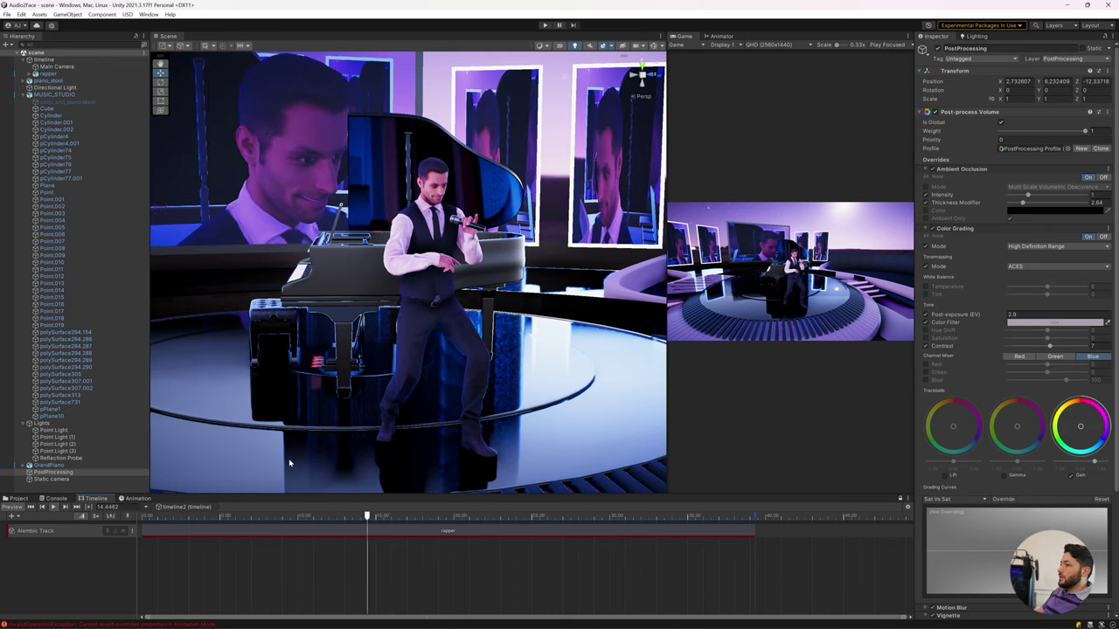
# Rewind timeline2 to 0, add a Main Camera animation track, and start recording it.
pyautogui.click(56, 67)
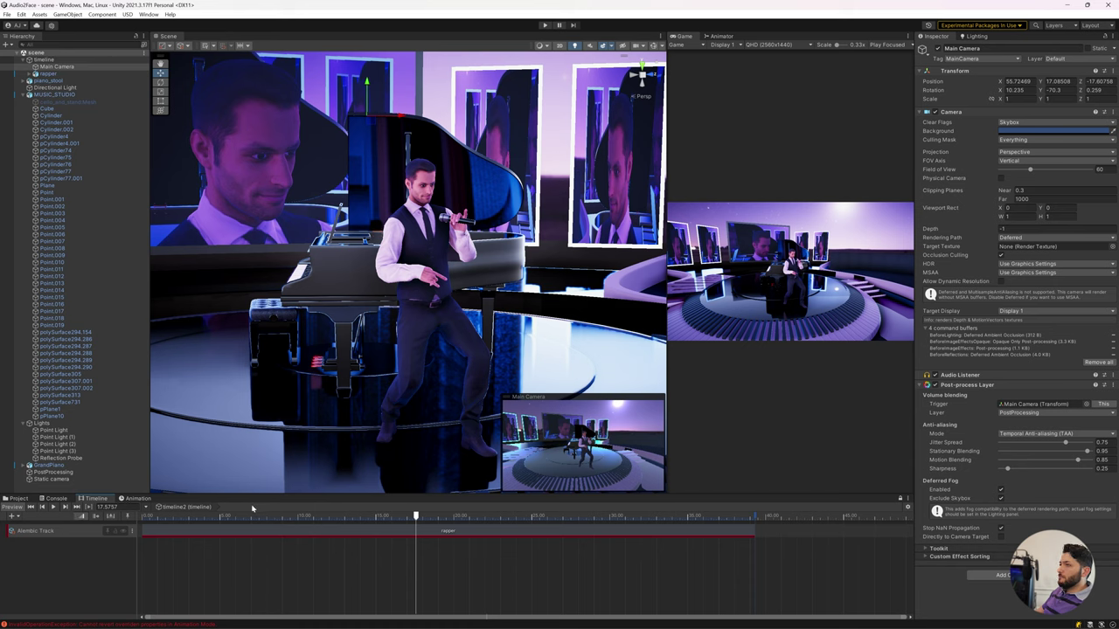
pyautogui.moveTo(252, 516); pyautogui.dragTo(123, 523)
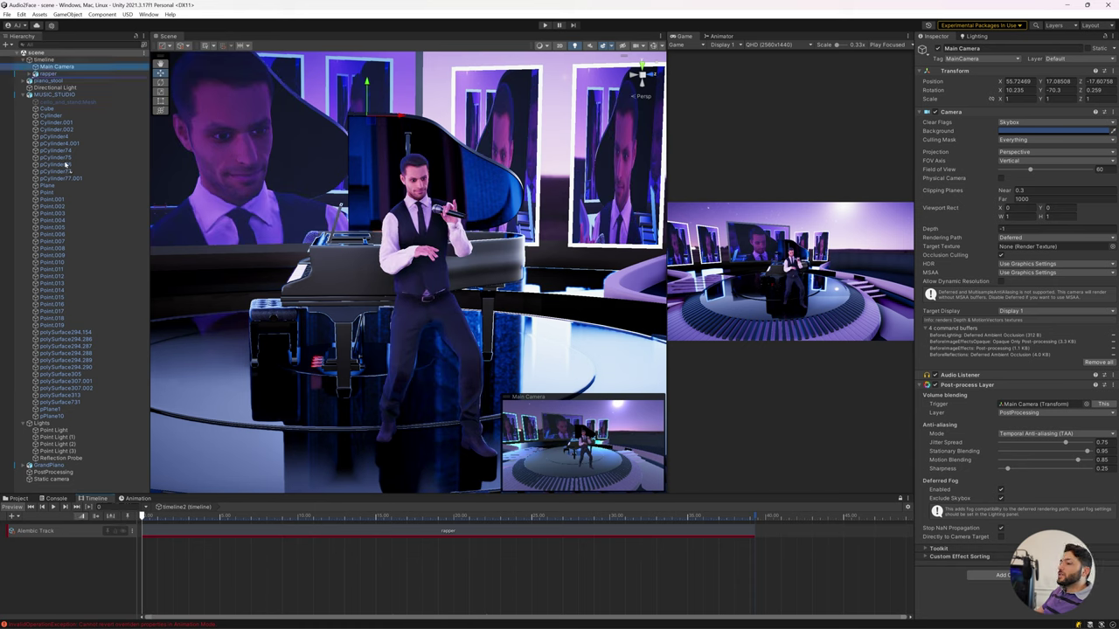
pyautogui.rightClick(84, 579)
pyautogui.click(105, 585)
pyautogui.click(148, 590)
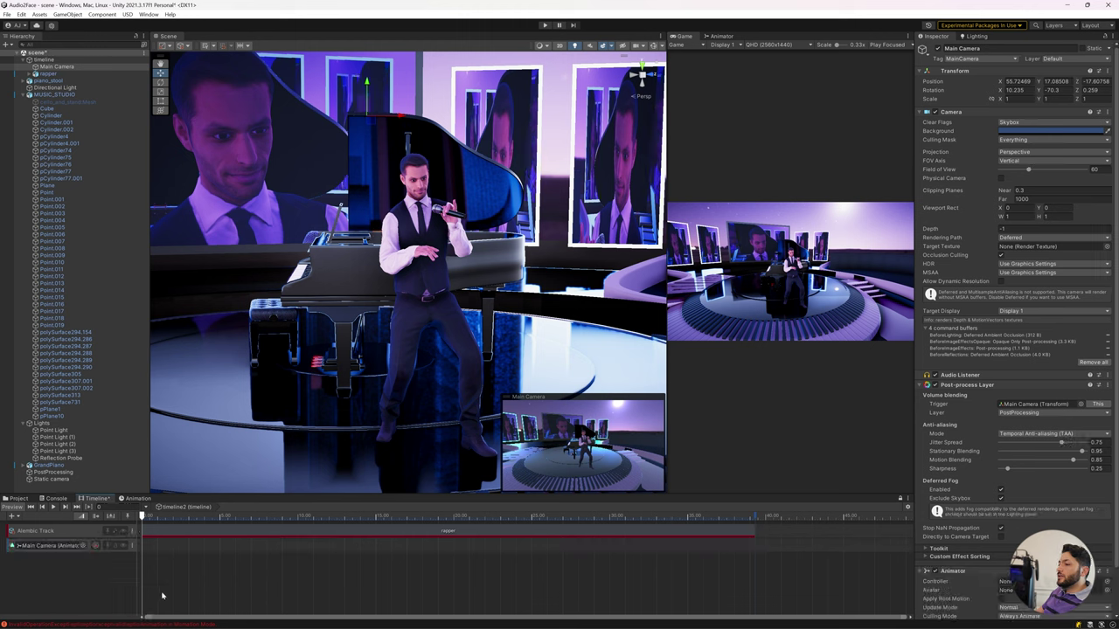
pyautogui.click(97, 545)
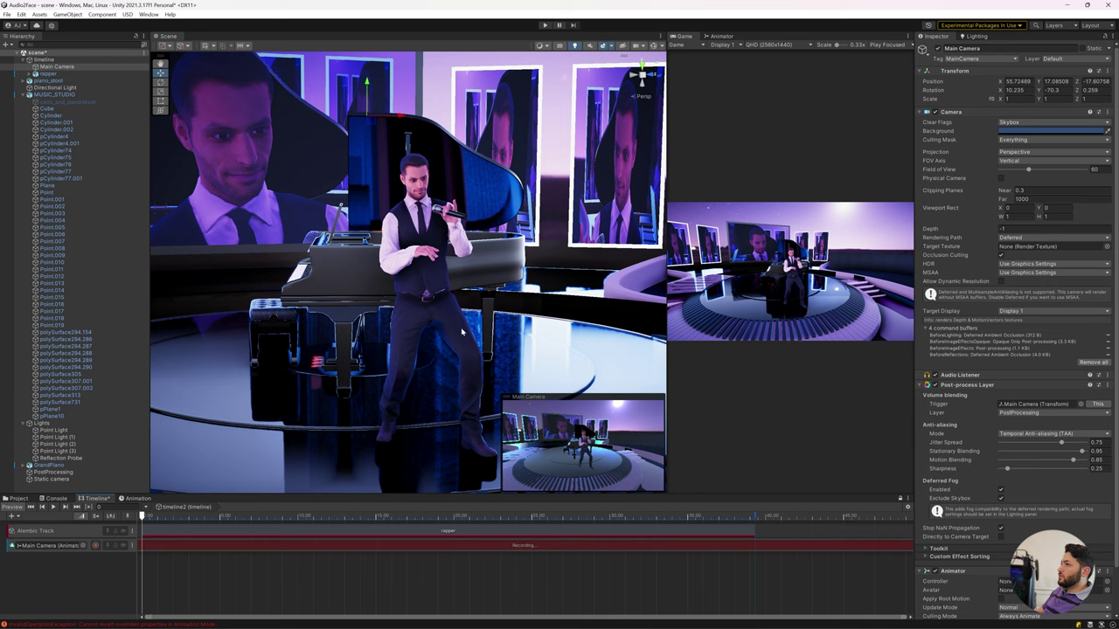
pyautogui.moveTo(462, 332)
pyautogui.mouseDown(button='right')
pyautogui.moveTo(482, 301)
pyautogui.moveTo(498, 305)
pyautogui.mouseUp(button='right')
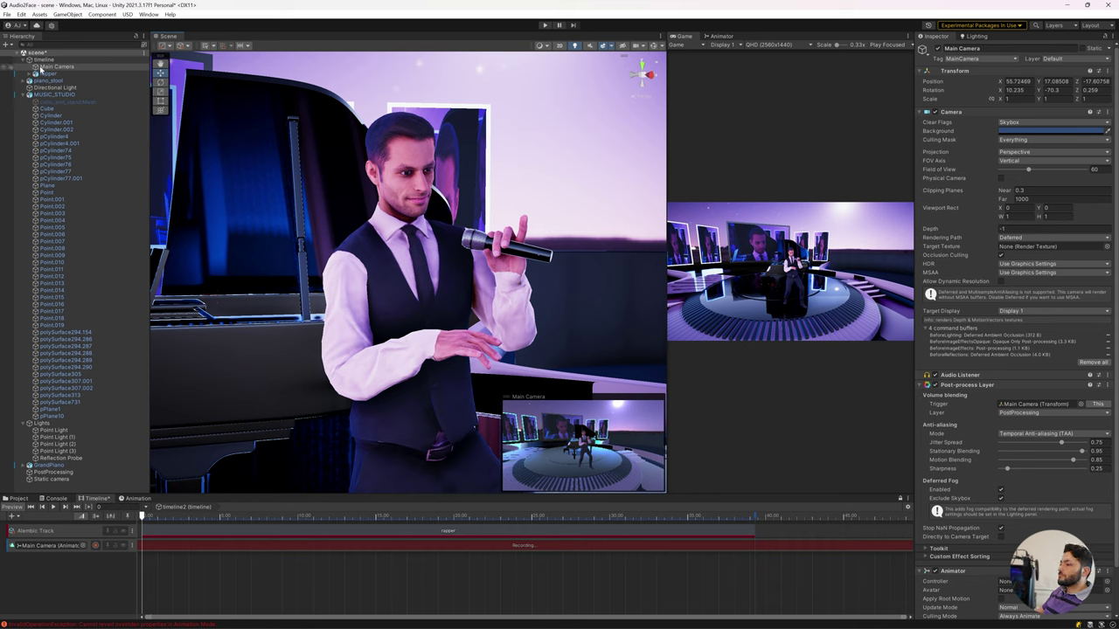
# Align the recording Main Camera to the scene view, then re-key it from a new angle near 12.5.
pyautogui.click(67, 15)
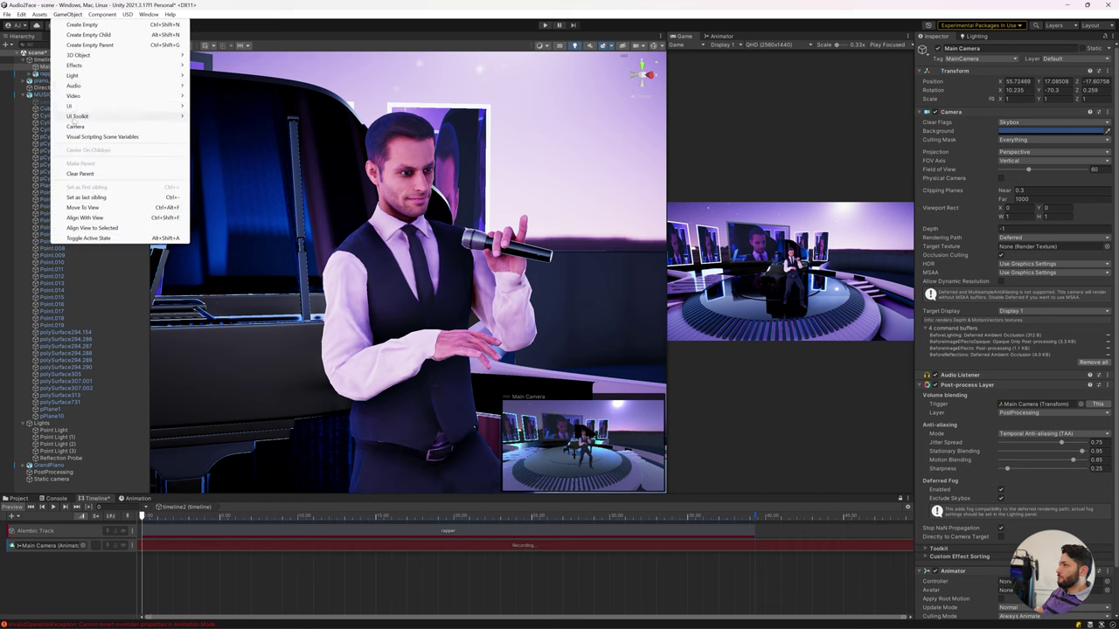
pyautogui.click(88, 217)
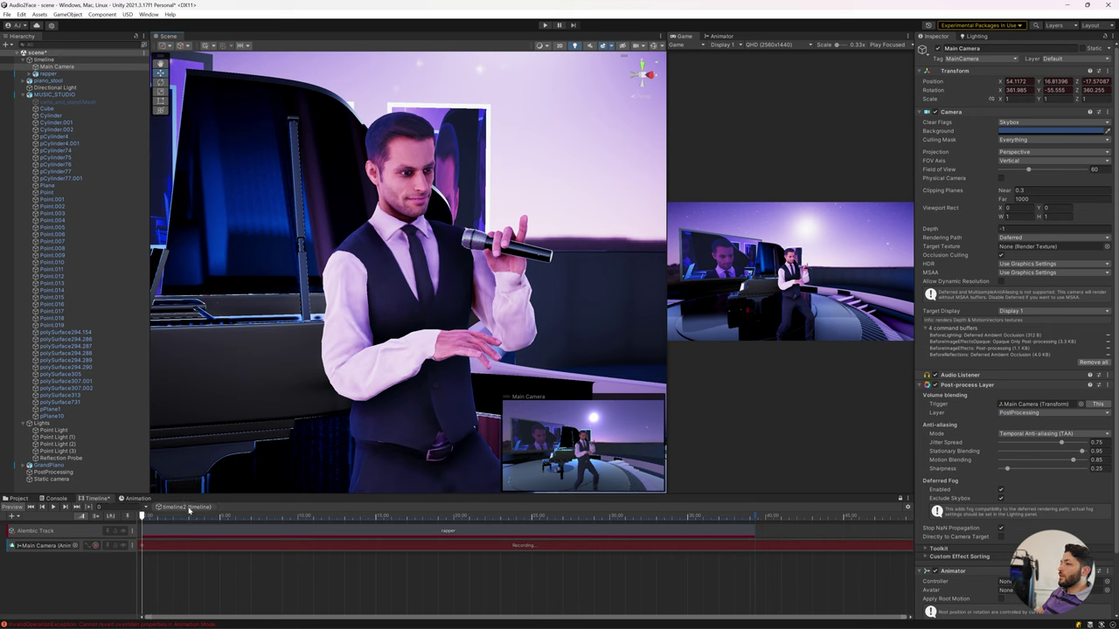
pyautogui.keyDown('alt'); pyautogui.moveTo(371, 335); pyautogui.dragTo(329, 571); pyautogui.keyUp('alt')
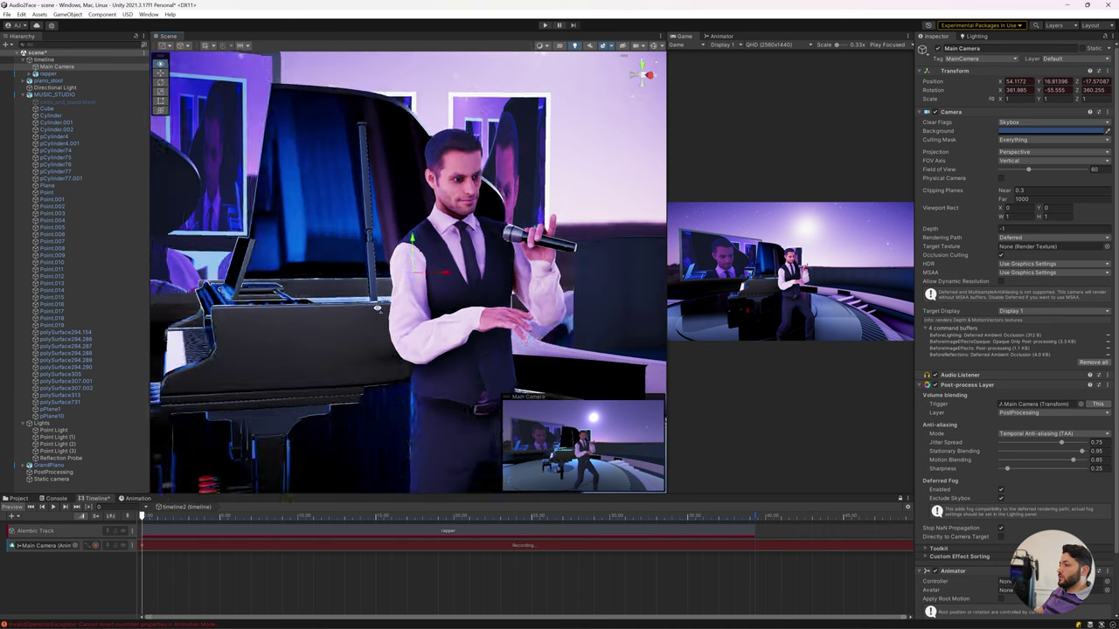
pyautogui.click(342, 518)
pyautogui.moveTo(339, 455)
pyautogui.keyDown('alt'); pyautogui.mouseDown()
pyautogui.moveTo(323, 347)
pyautogui.moveTo(323, 362)
pyautogui.moveTo(325, 353)
pyautogui.moveTo(190, 470)
pyautogui.mouseUp(); pyautogui.keyUp('alt')
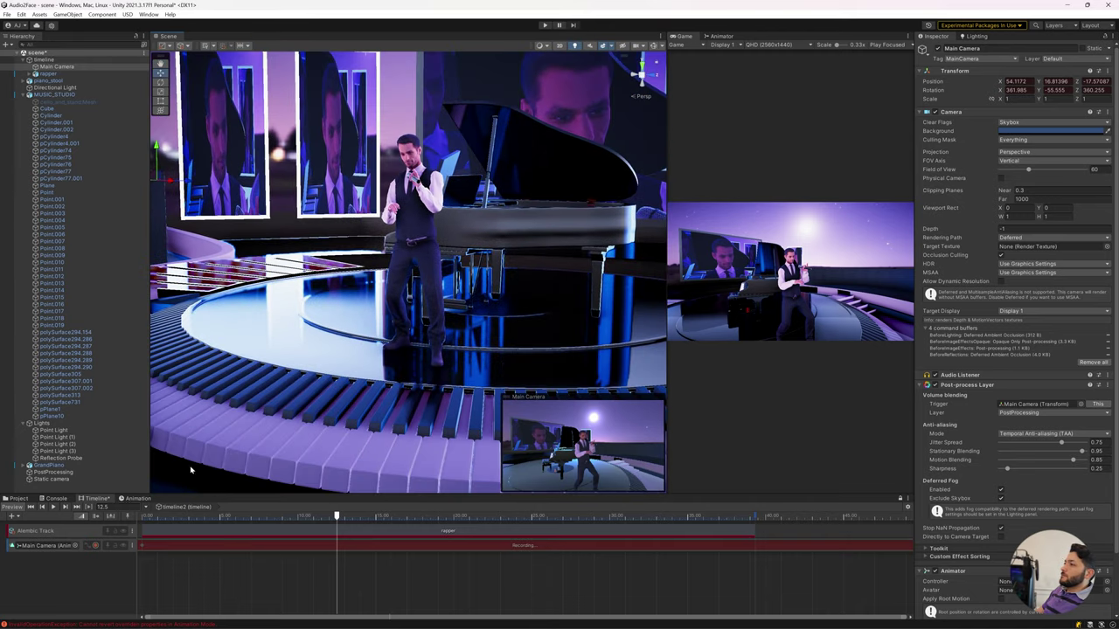
pyautogui.click(78, 15)
pyautogui.click(85, 217)
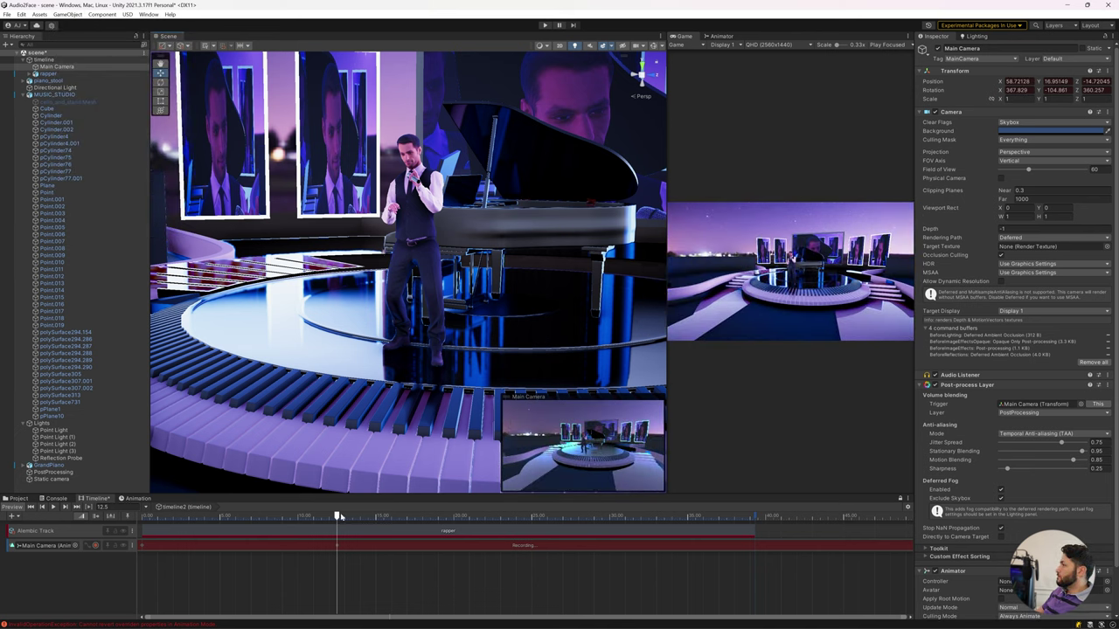
# Key the Main Camera to a slightly turned stage view at 17.05 on the timeline.
pyautogui.moveTo(341, 517); pyautogui.dragTo(611, 503)
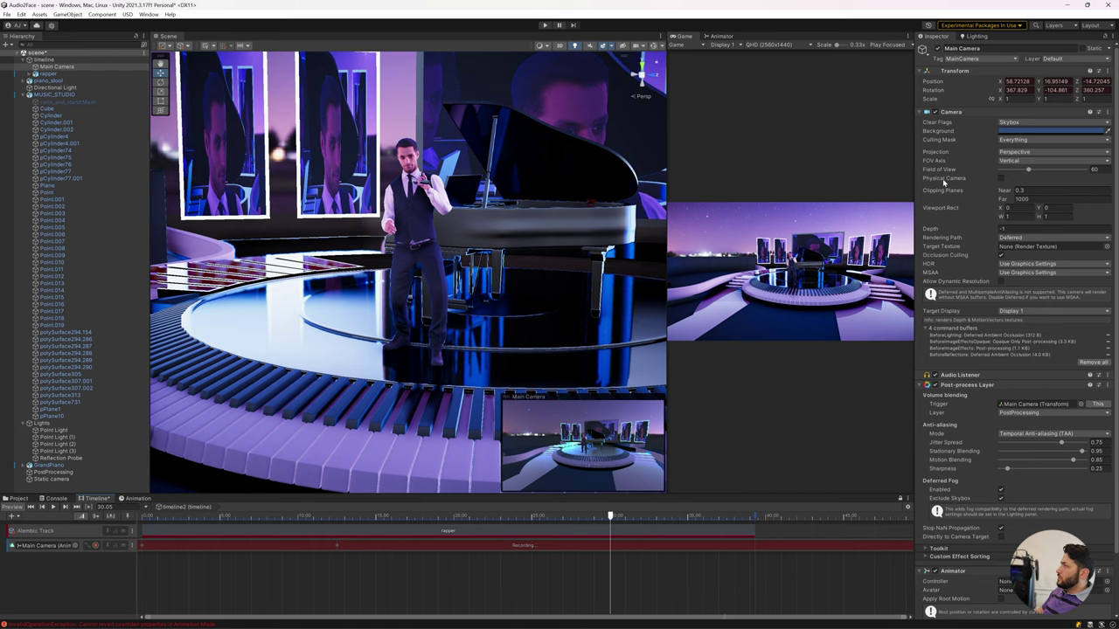
pyautogui.moveTo(577, 173); pyautogui.dragTo(558, 172, button='right')
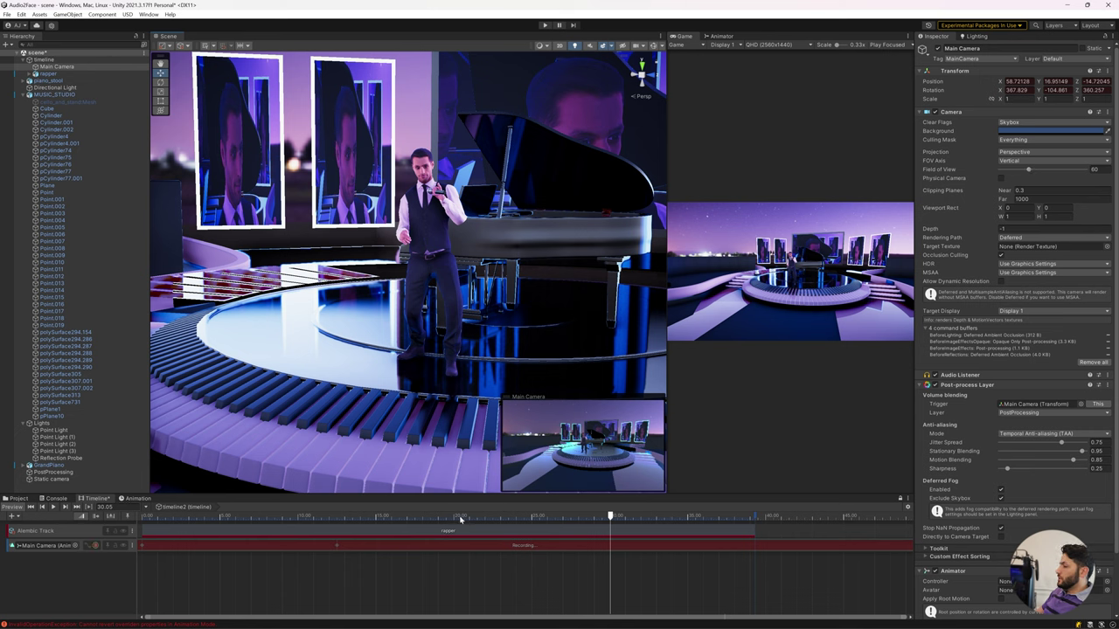
pyautogui.moveTo(461, 520); pyautogui.dragTo(337, 525)
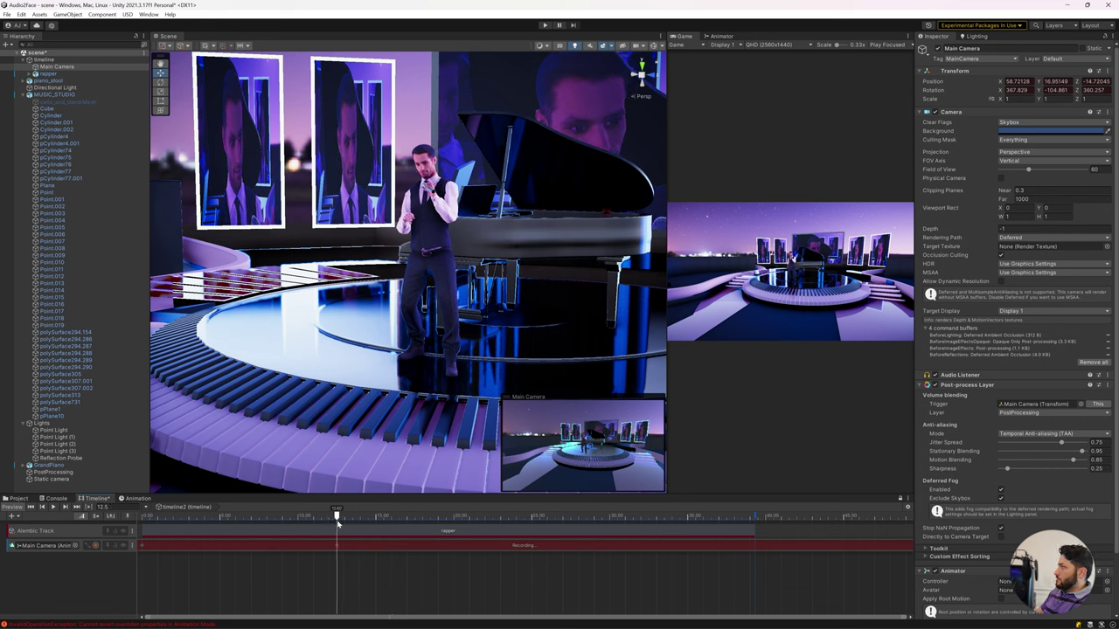
pyautogui.moveTo(338, 523); pyautogui.dragTo(407, 527)
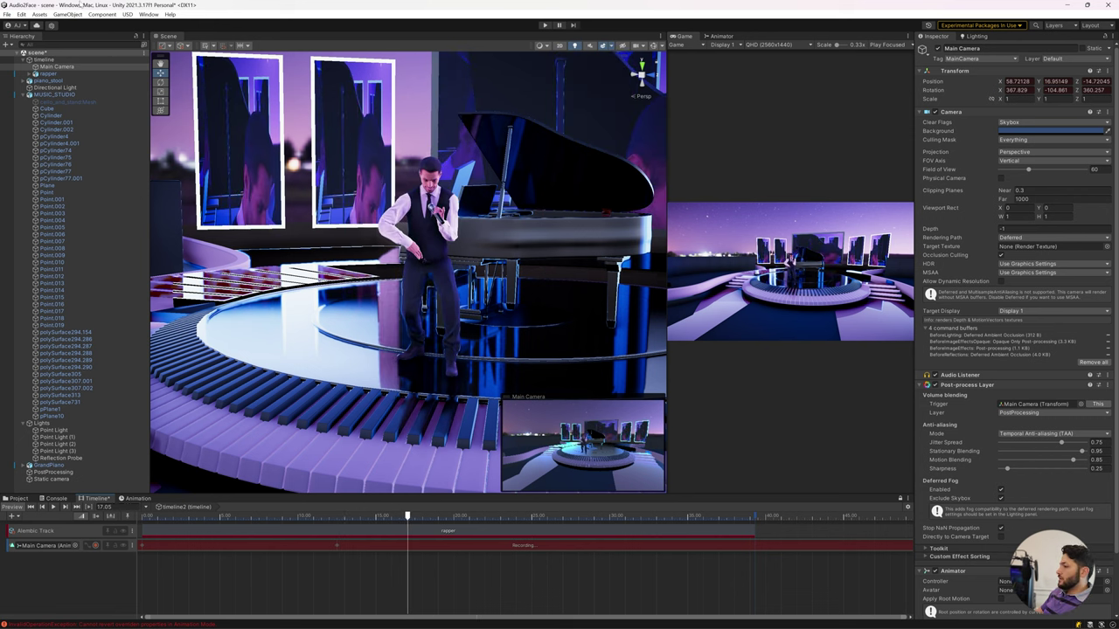
pyautogui.click(69, 14)
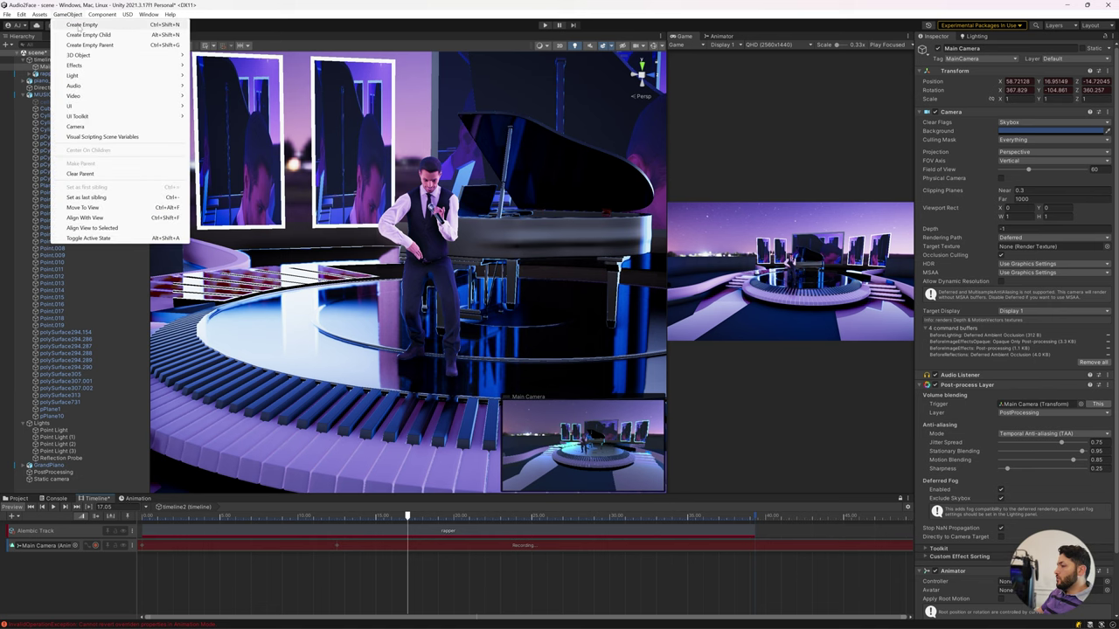
pyautogui.click(413, 523)
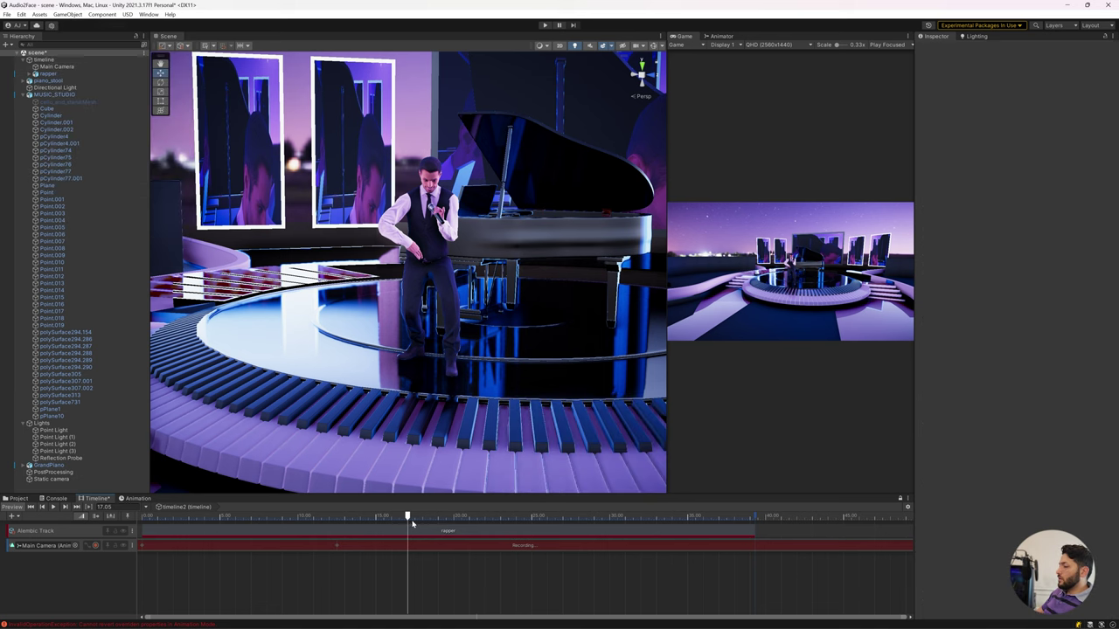
pyautogui.click(82, 15)
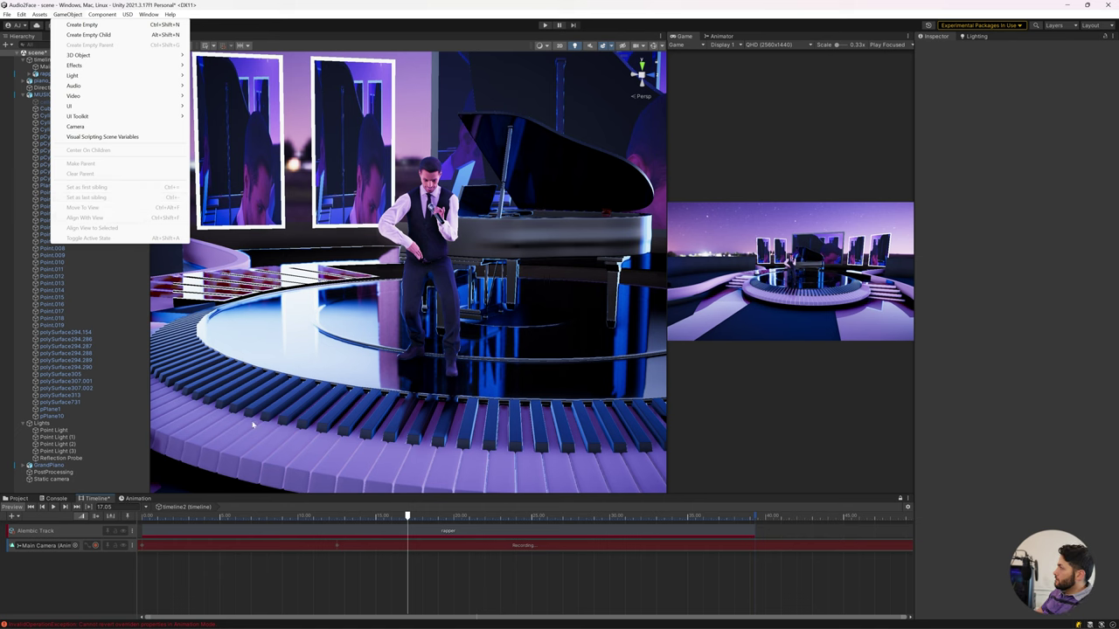
pyautogui.click(50, 66)
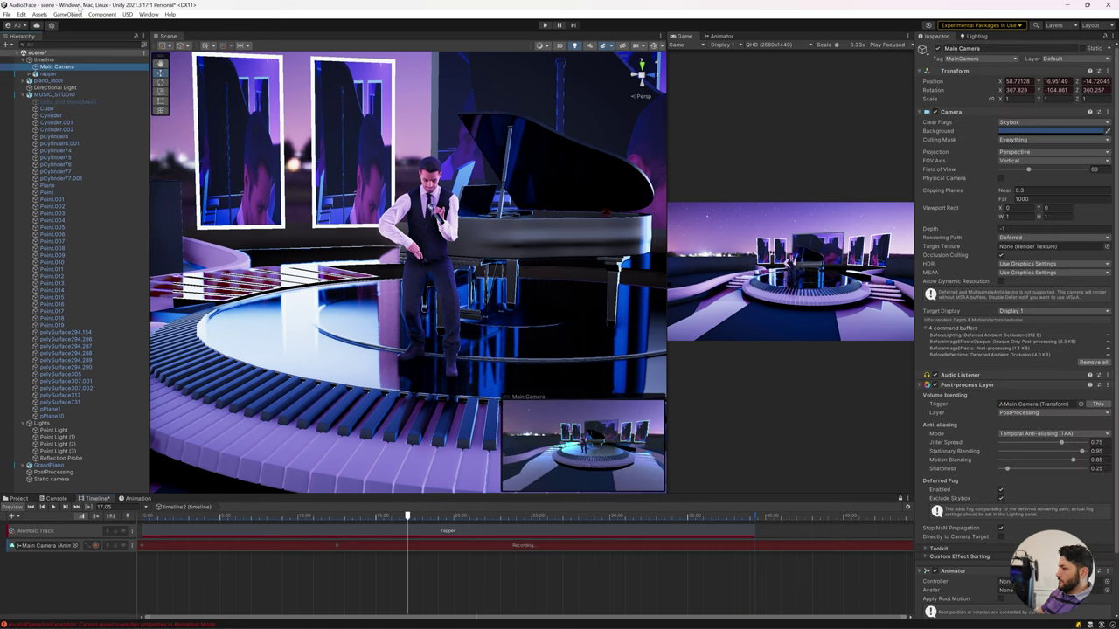
pyautogui.click(74, 14)
pyautogui.click(92, 219)
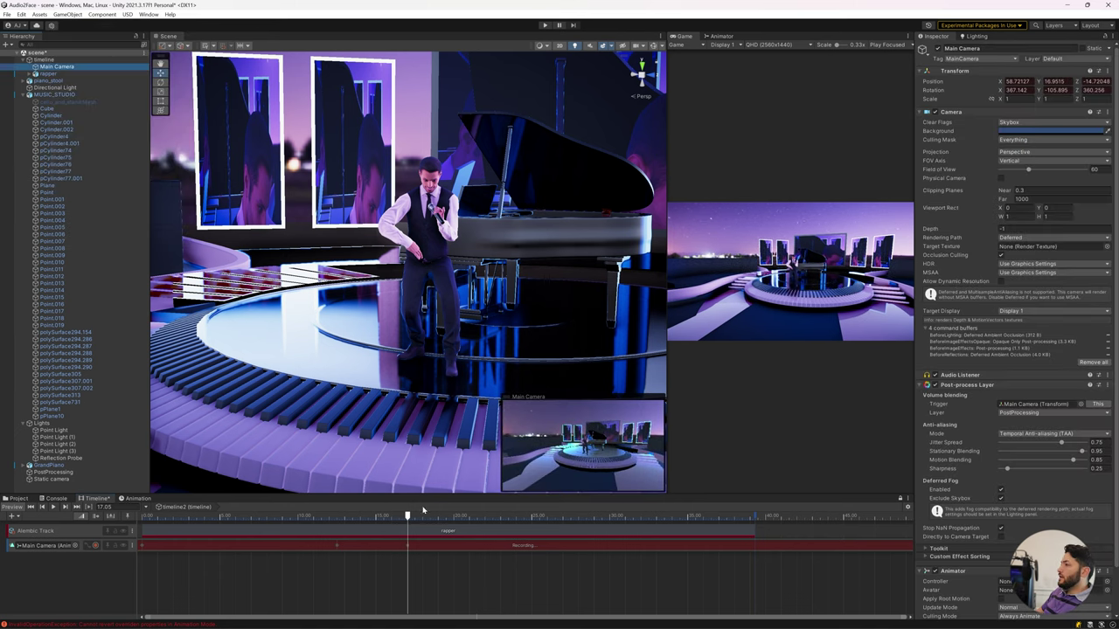
# At 28.15, key a close-up of the singer with Field of View 9.5 using Move To View and Align With View.
pyautogui.moveTo(408, 516); pyautogui.dragTo(581, 517)
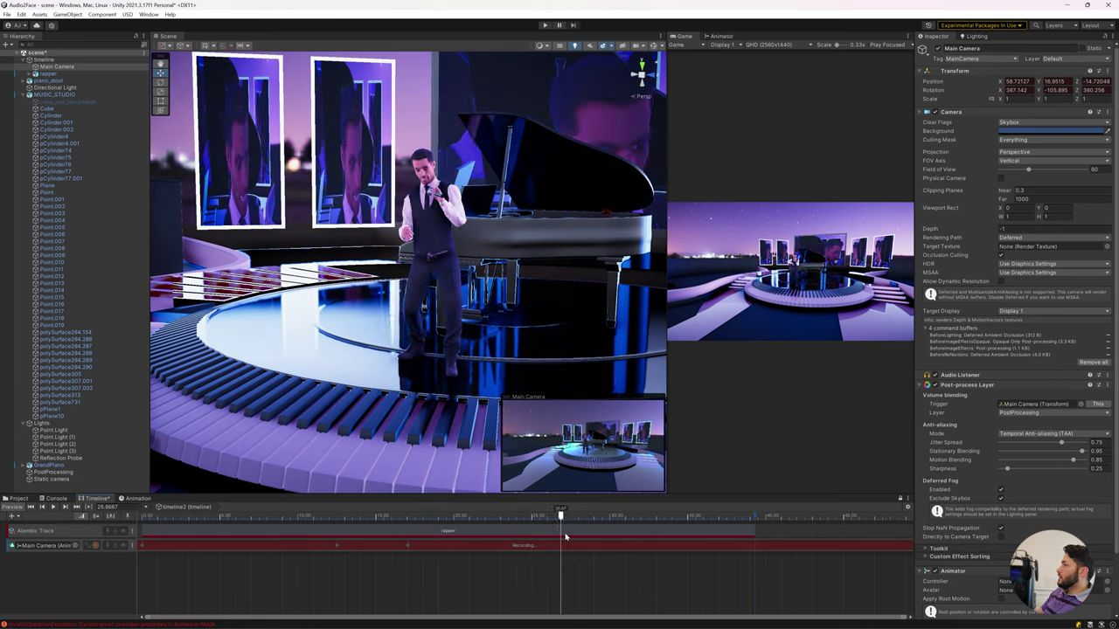
pyautogui.moveTo(1038, 172); pyautogui.dragTo(999, 173)
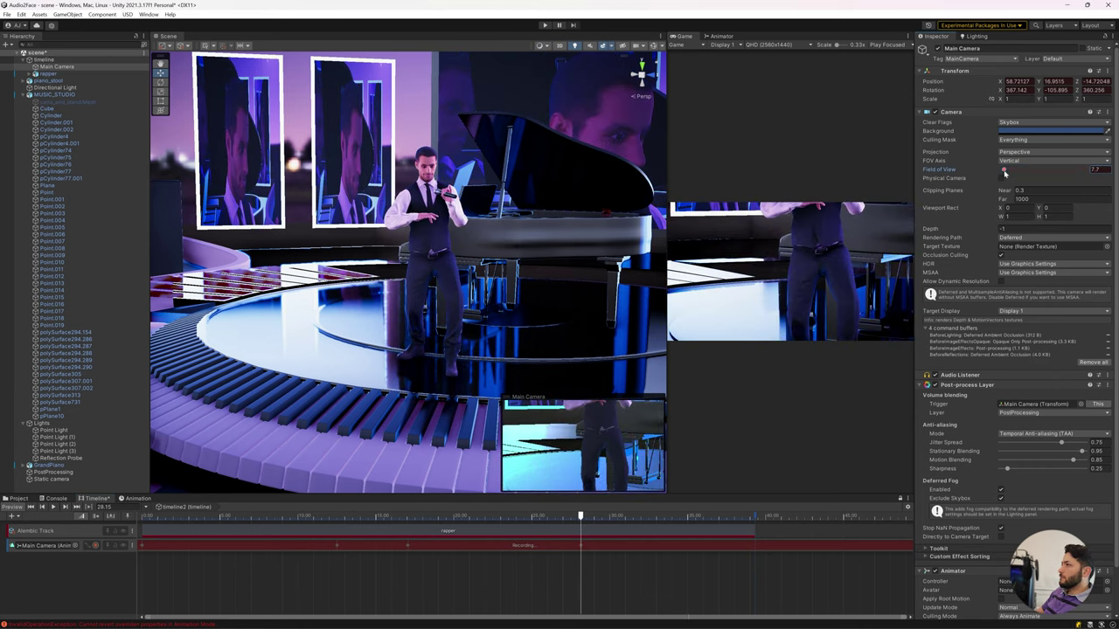
pyautogui.moveTo(390, 190); pyautogui.dragTo(390, 194, button='right')
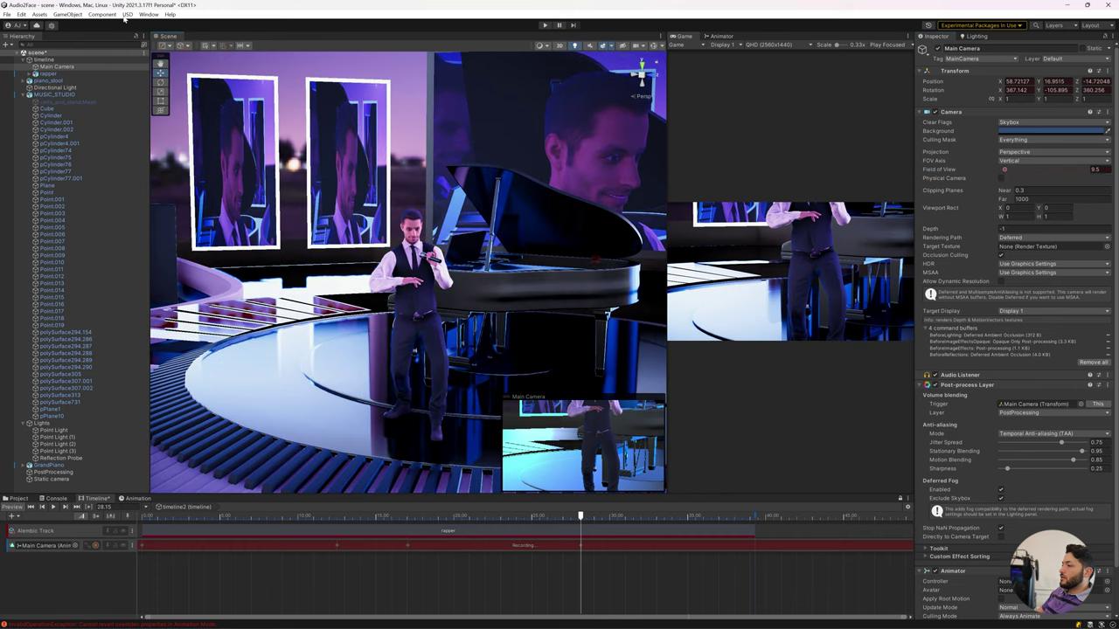
pyautogui.click(69, 14)
pyautogui.click(83, 208)
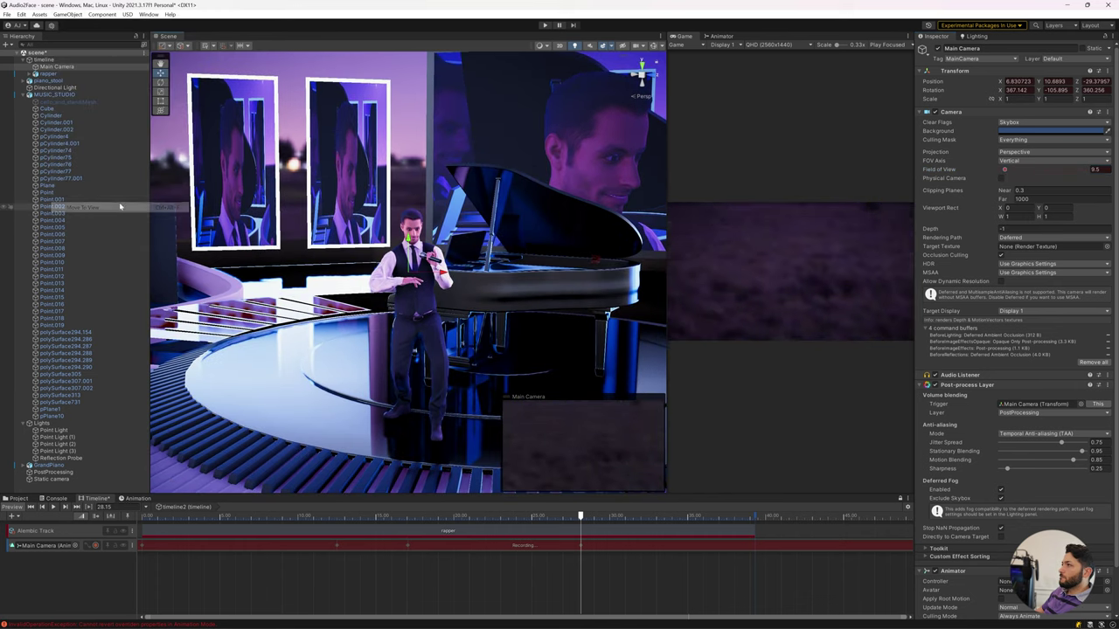
pyautogui.click(68, 14)
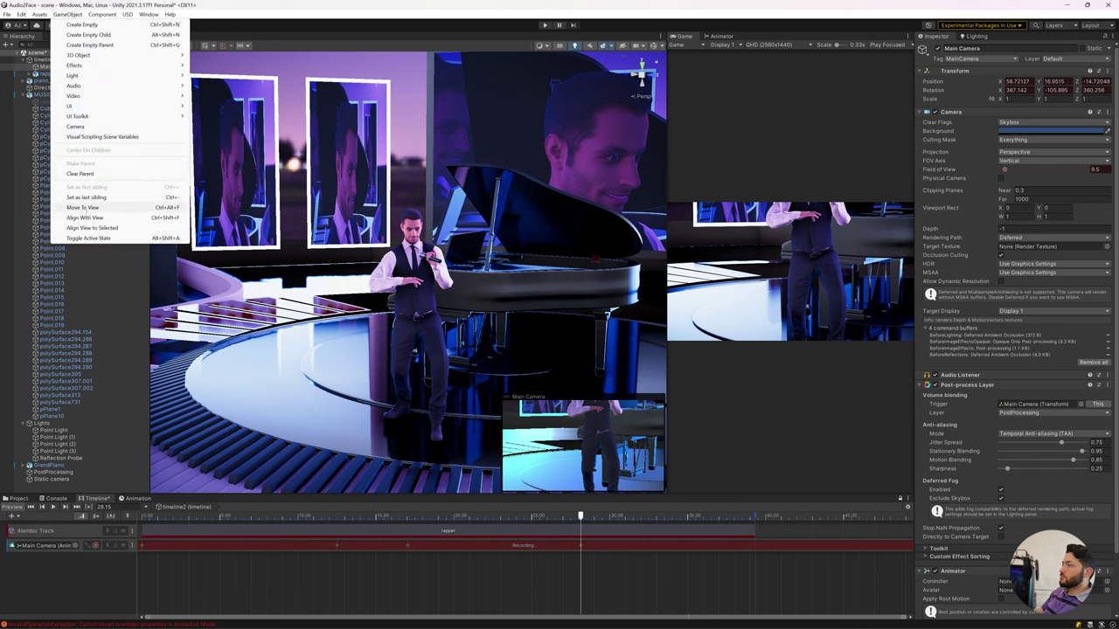
pyautogui.click(83, 218)
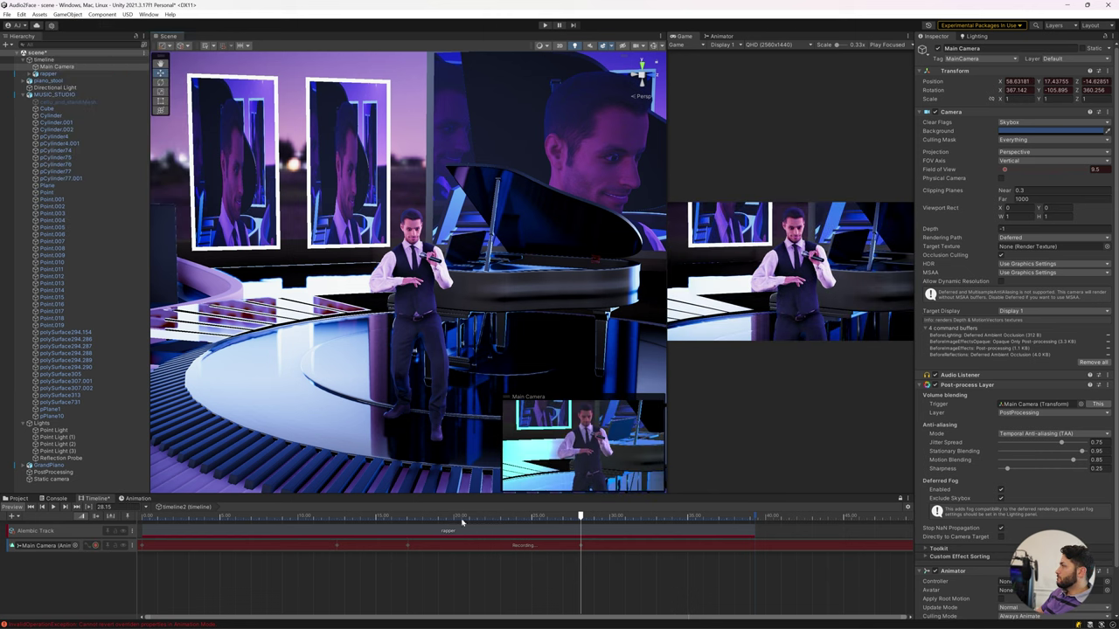
# Back at 17.05, widen the Field of View to 24.2, preview the move, and open the camera keyframes.
pyautogui.moveTo(575, 519)
pyautogui.mouseDown()
pyautogui.moveTo(438, 516)
pyautogui.moveTo(398, 531)
pyautogui.moveTo(408, 531)
pyautogui.mouseUp()
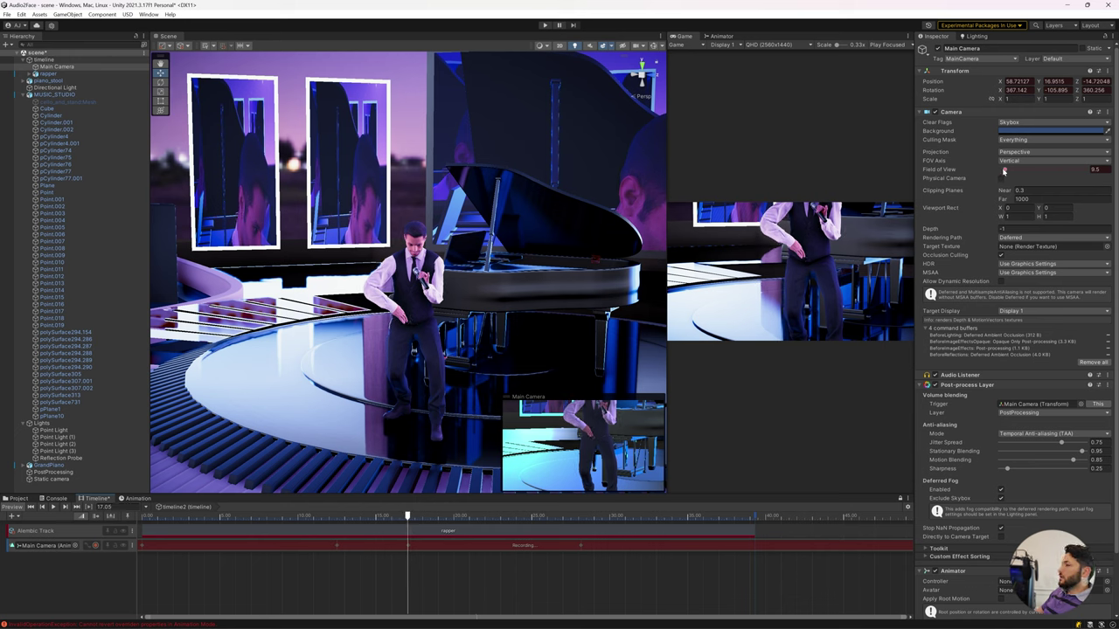
pyautogui.moveTo(1004, 171); pyautogui.dragTo(1013, 171)
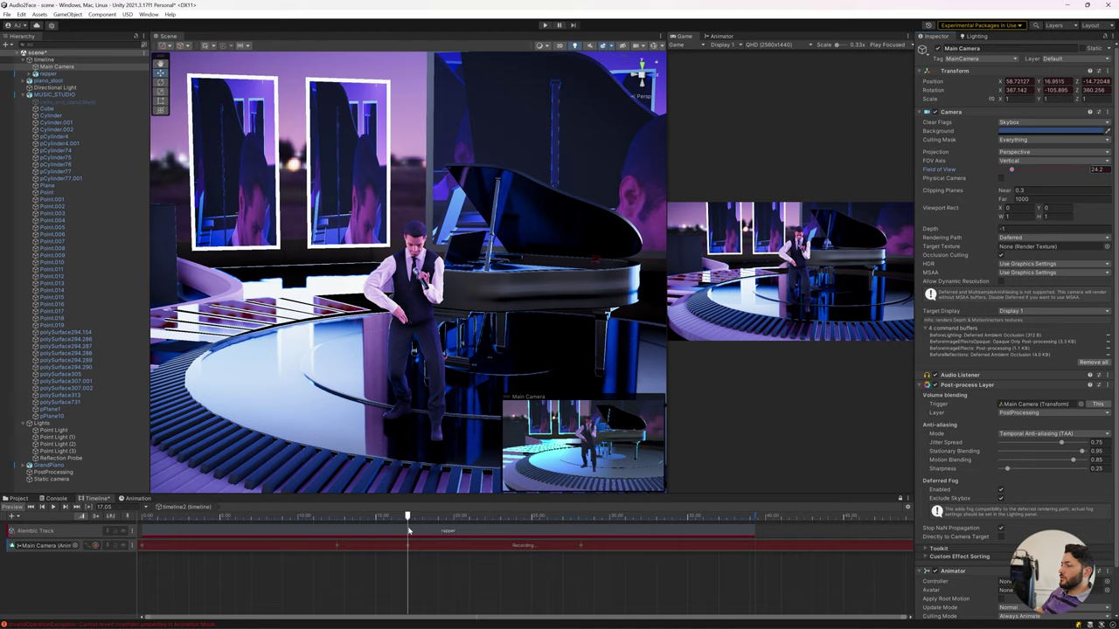
pyautogui.moveTo(408, 517)
pyautogui.mouseDown()
pyautogui.moveTo(448, 522)
pyautogui.moveTo(331, 521)
pyautogui.mouseUp()
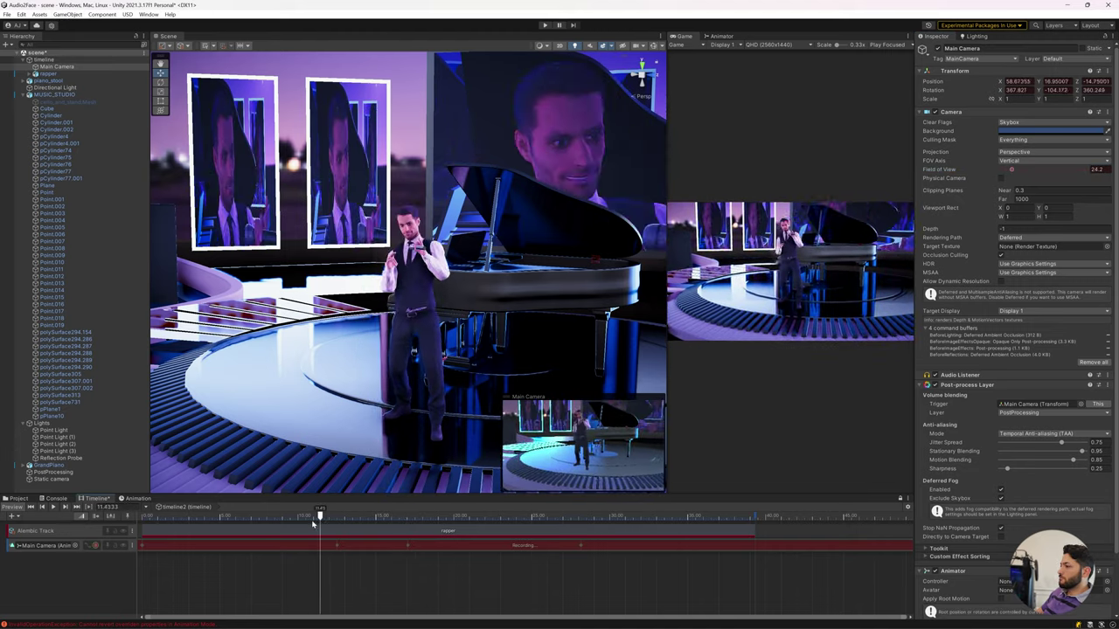
pyautogui.moveTo(331, 521); pyautogui.dragTo(382, 521)
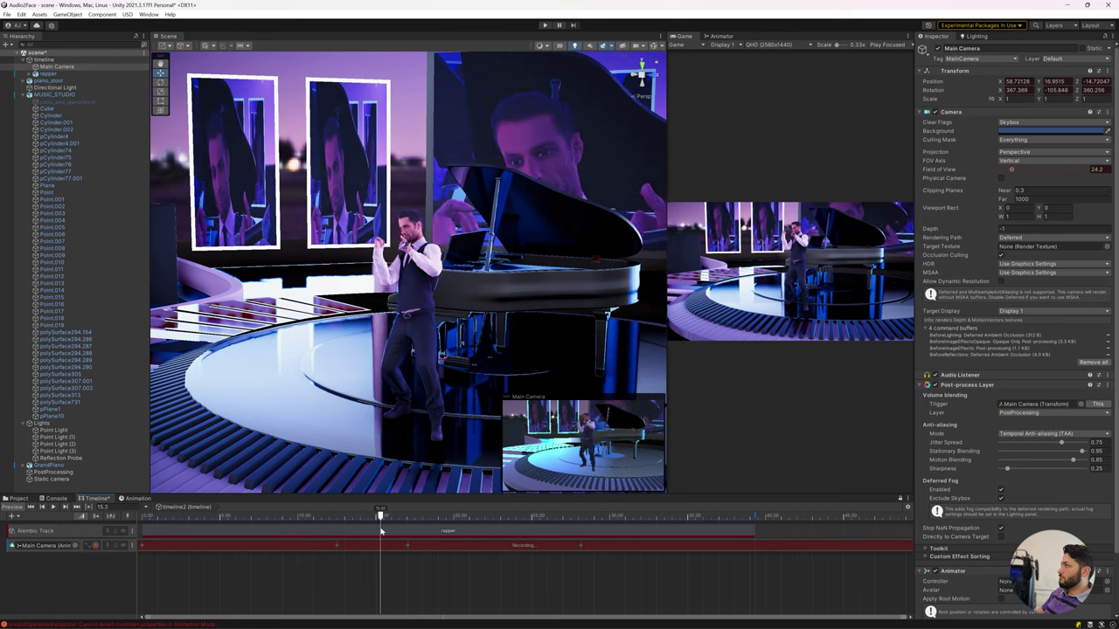
pyautogui.doubleClick(358, 547)
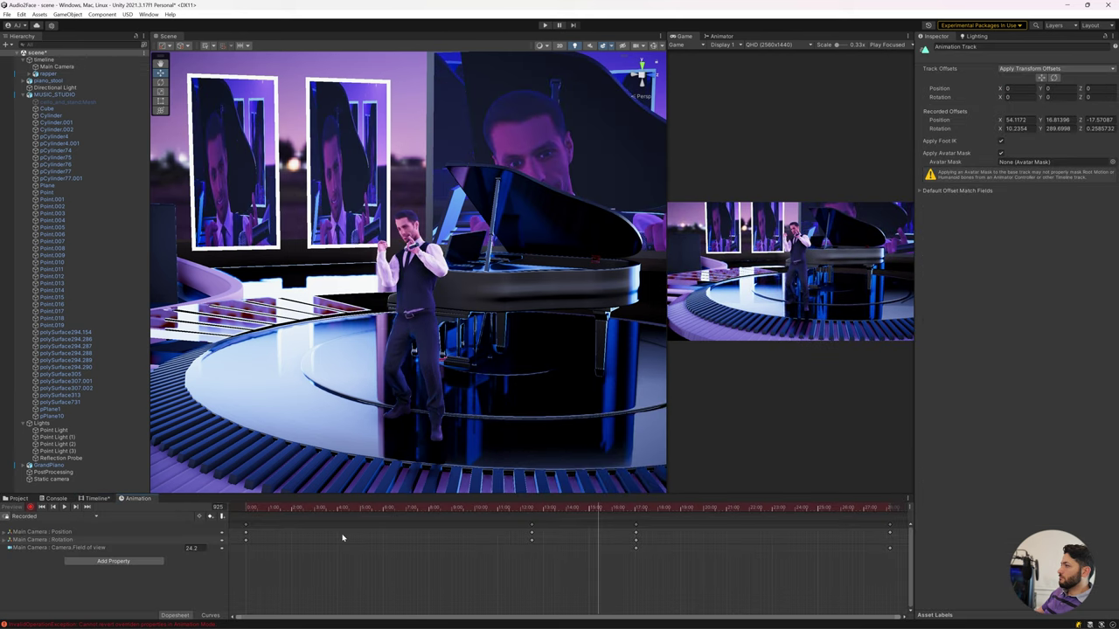
# Step through the Main Camera's position, rotation and FOV keyframes, then go back to the Timeline.
pyautogui.click(531, 526)
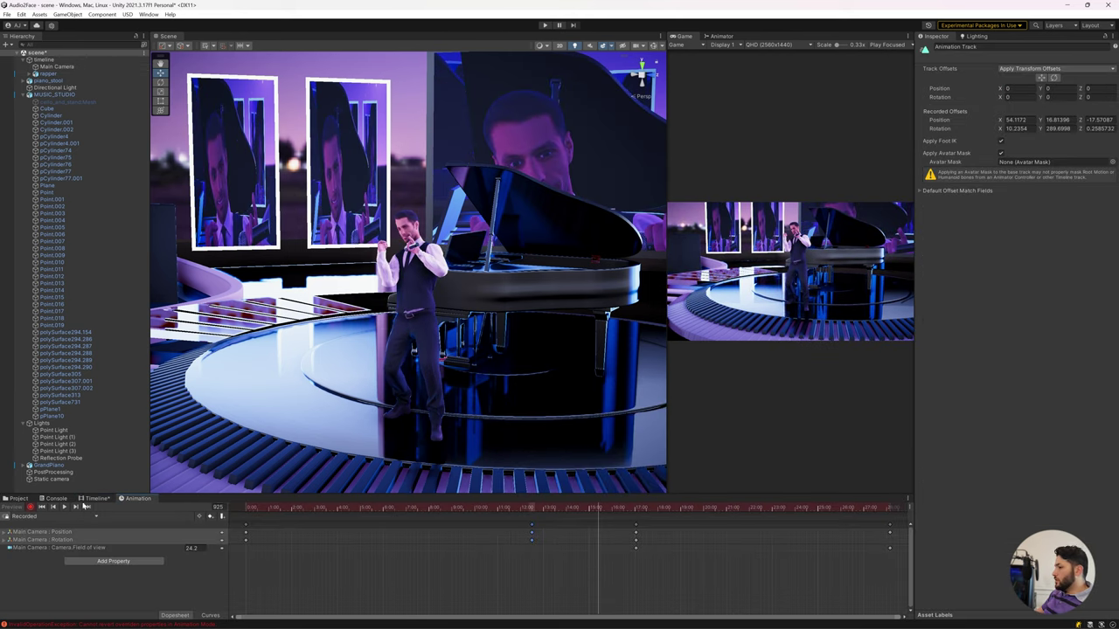
pyautogui.click(75, 508)
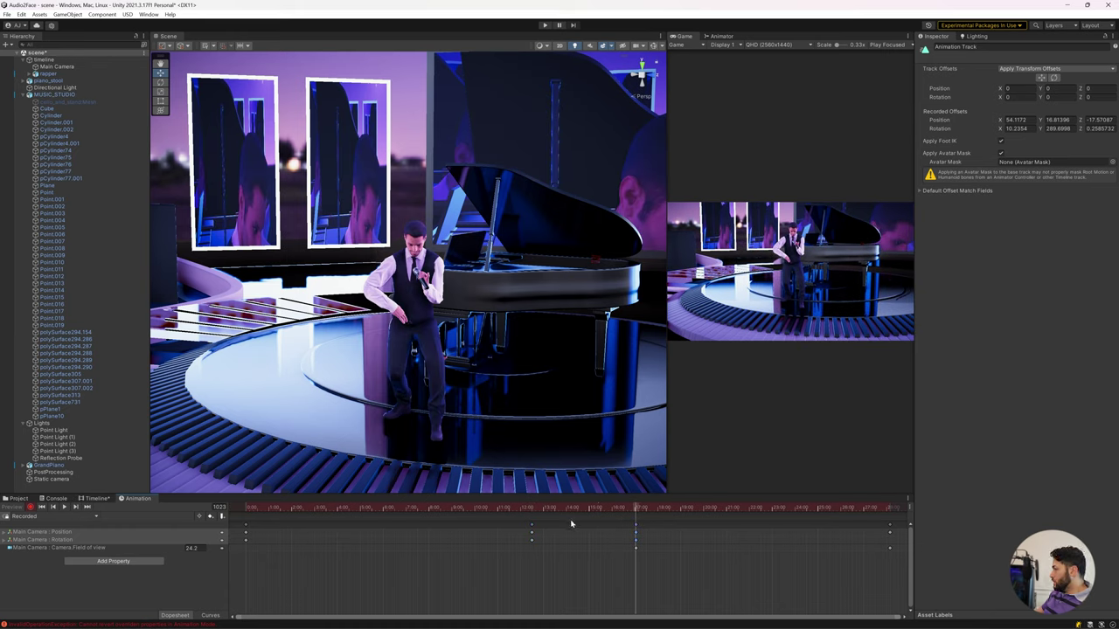
pyautogui.moveTo(571, 507)
pyautogui.mouseDown()
pyautogui.moveTo(414, 508)
pyautogui.moveTo(724, 507)
pyautogui.moveTo(690, 504)
pyautogui.moveTo(703, 506)
pyautogui.mouseUp()
pyautogui.click(96, 498)
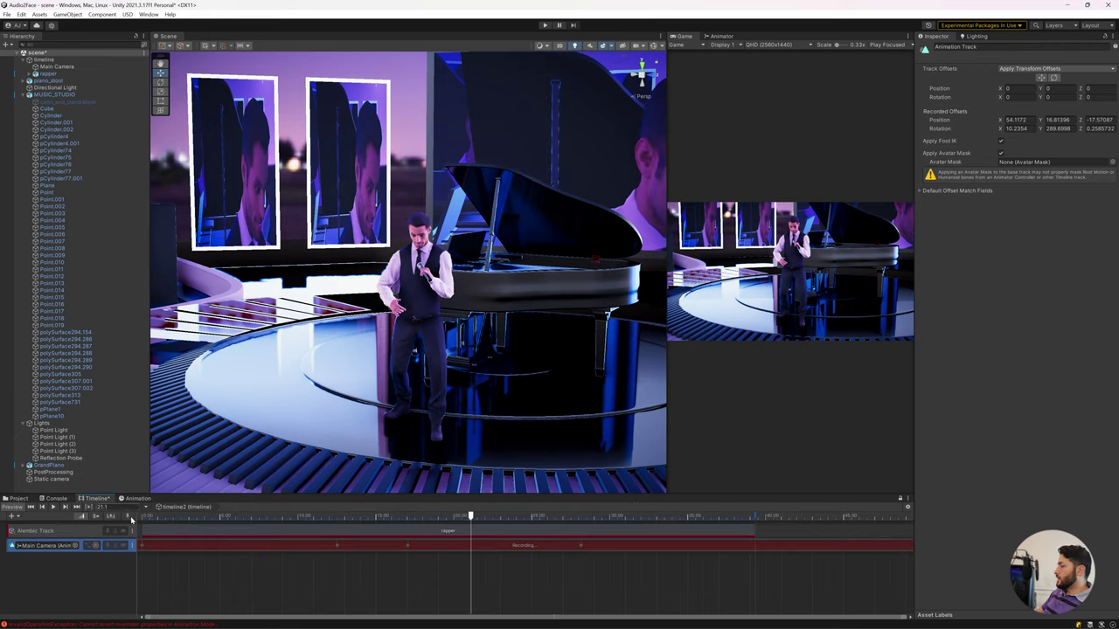
pyautogui.doubleClick(342, 552)
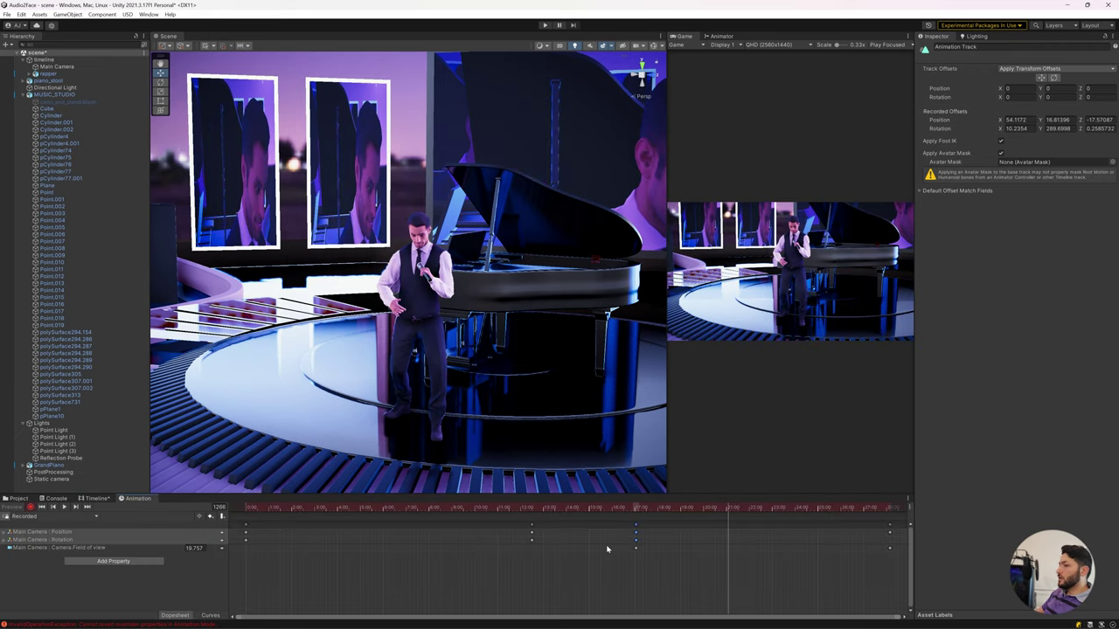
pyautogui.click(88, 500)
# At 33.65, orbit to face the singer by the piano and re-key Main Camera to that view.
pyautogui.moveTo(742, 514); pyautogui.dragTo(666, 514)
pyautogui.keyDown('alt'); pyautogui.moveTo(559, 367); pyautogui.dragTo(67, 22); pyautogui.keyUp('alt')
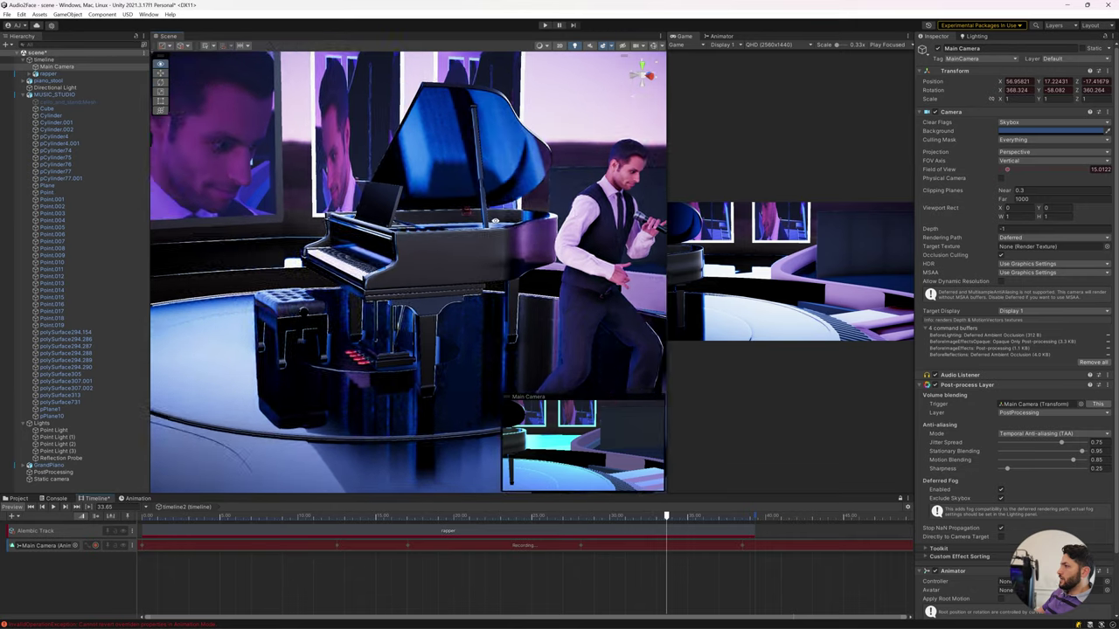
pyautogui.click(69, 15)
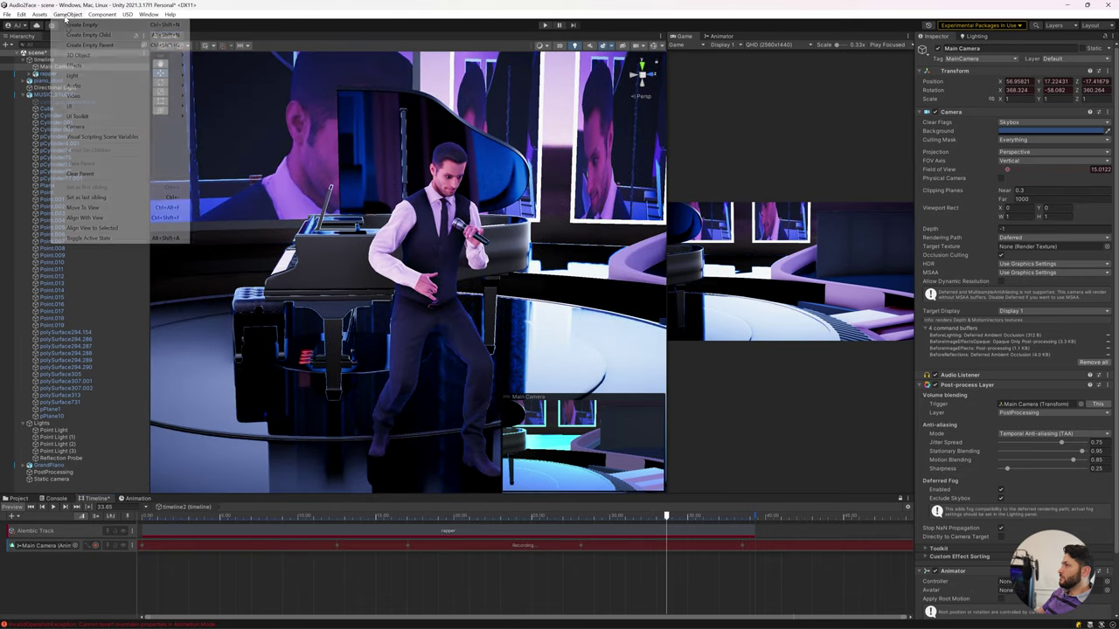
pyautogui.click(84, 218)
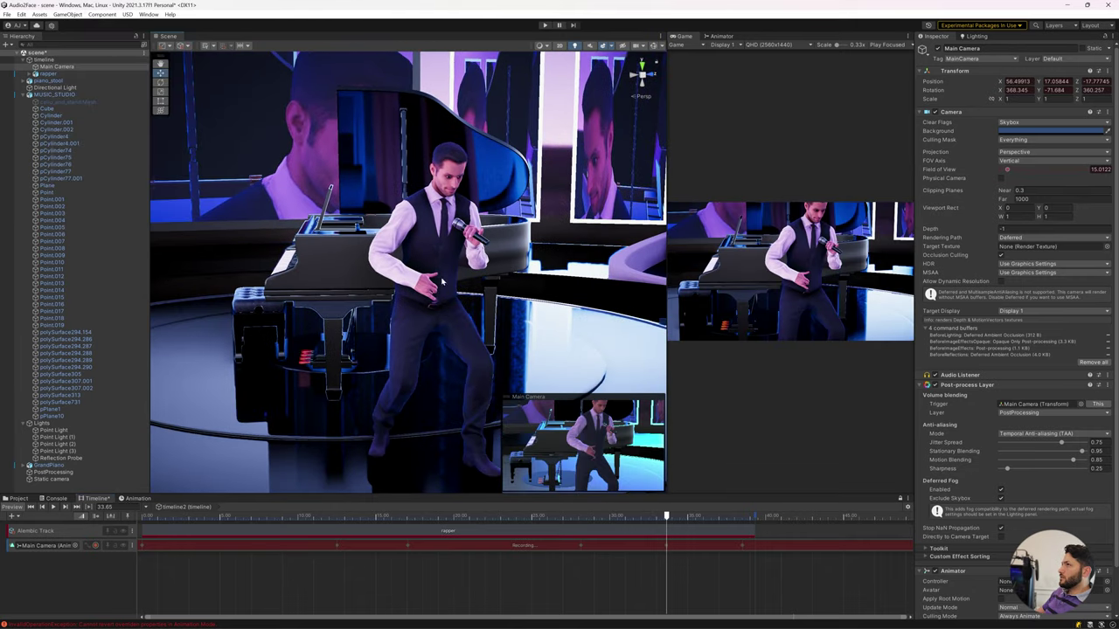
pyautogui.keyDown('alt'); pyautogui.moveTo(444, 282); pyautogui.dragTo(452, 251); pyautogui.keyUp('alt')
pyautogui.click(67, 15)
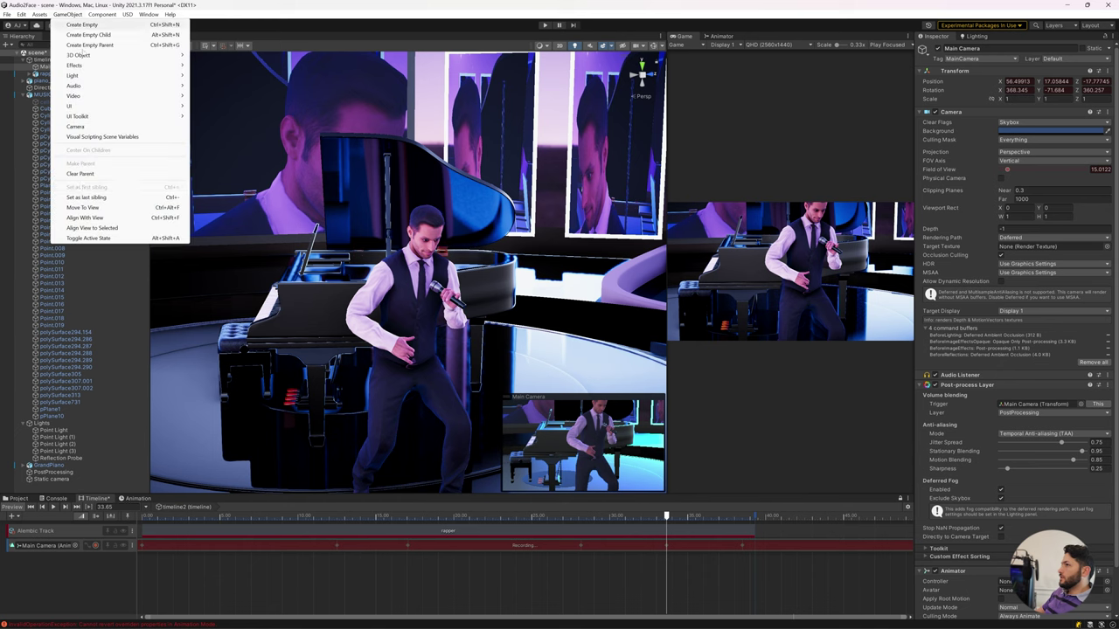
pyautogui.click(88, 207)
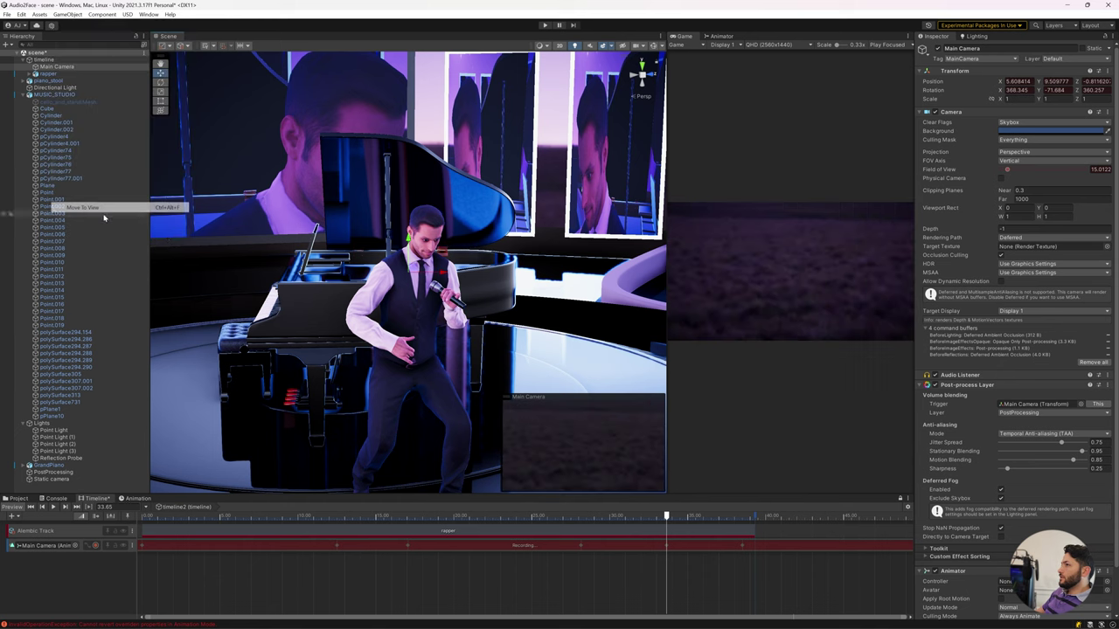
pyautogui.click(68, 15)
pyautogui.click(86, 219)
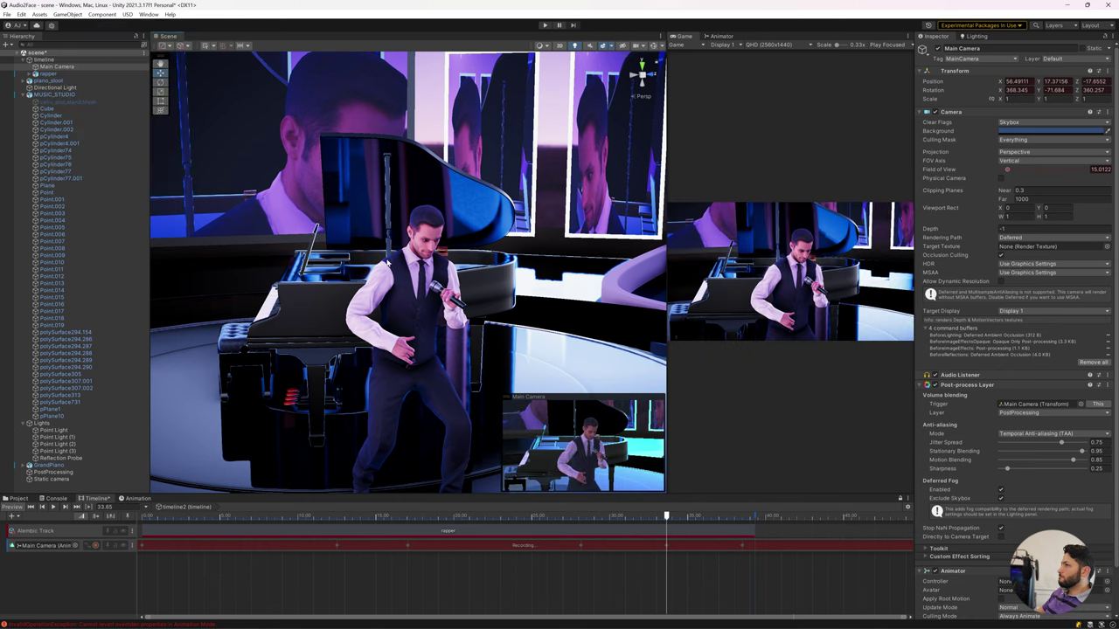
# Re-align Main Camera to the new view at 28.15 and again at 6.8333.
pyautogui.moveTo(665, 515); pyautogui.dragTo(579, 515)
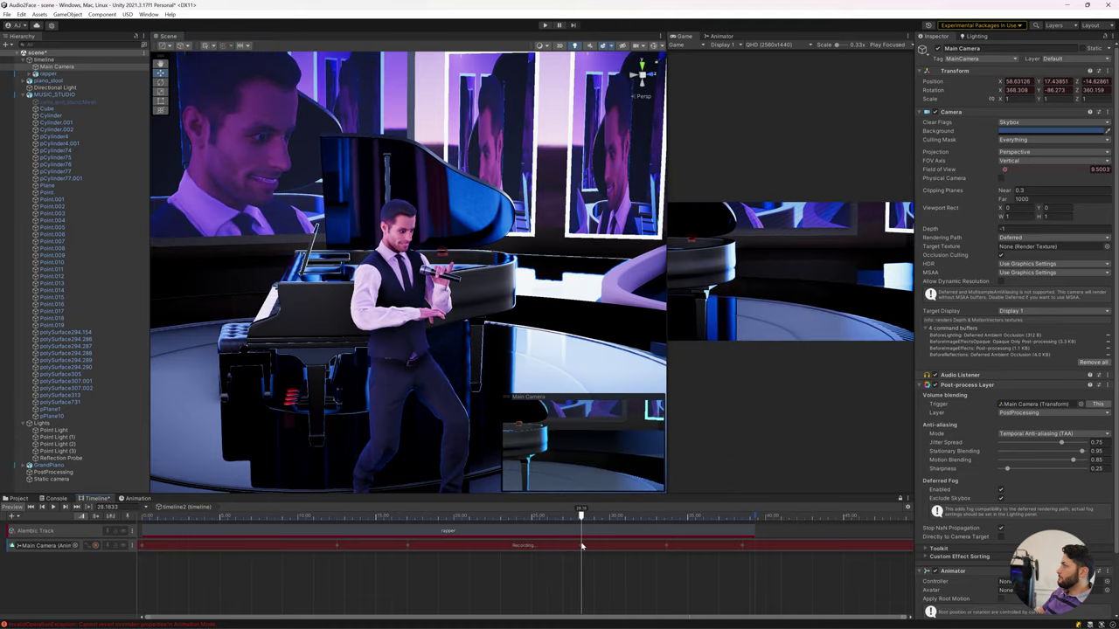
pyautogui.click(67, 15)
pyautogui.click(88, 218)
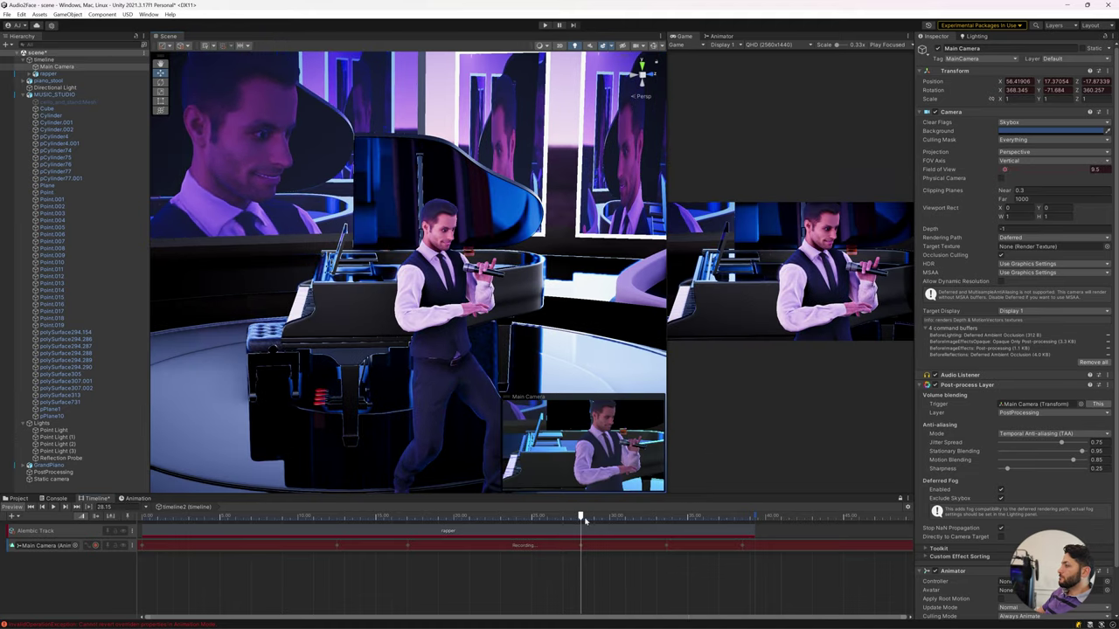
pyautogui.moveTo(580, 516)
pyautogui.mouseDown()
pyautogui.moveTo(596, 518)
pyautogui.moveTo(248, 515)
pyautogui.mouseUp()
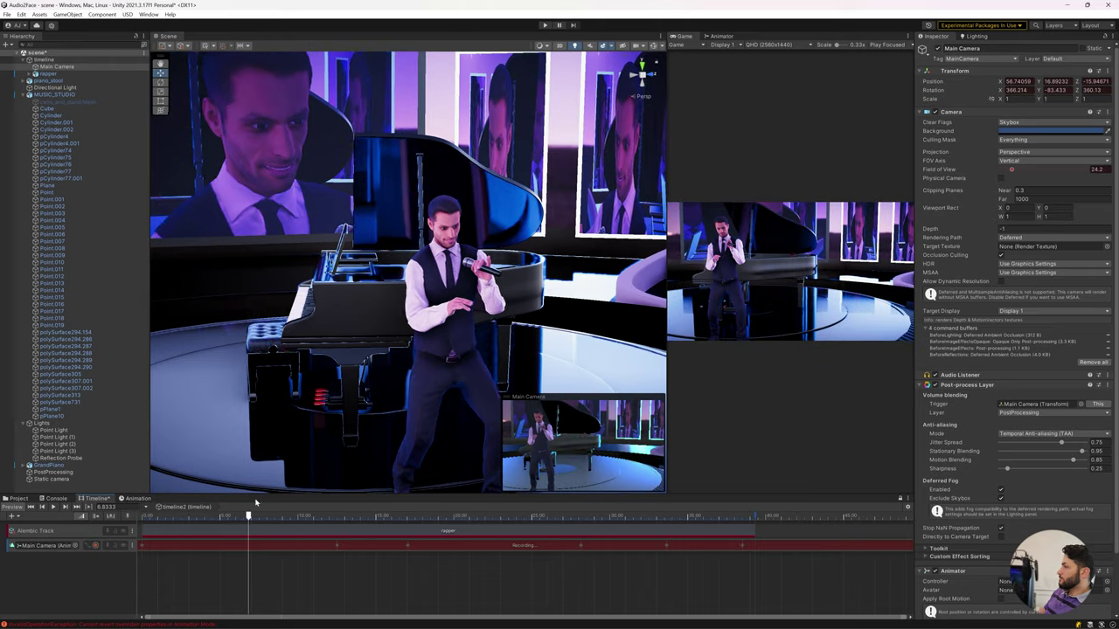
pyautogui.click(67, 14)
pyautogui.click(87, 219)
pyautogui.scroll(2, 223, 328)
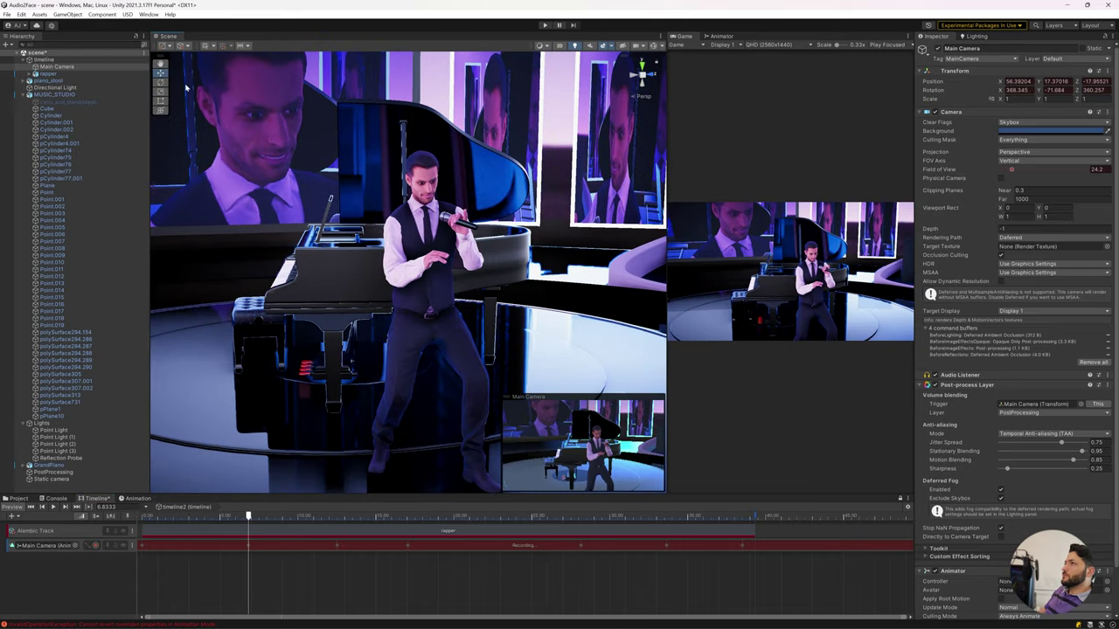
pyautogui.click(67, 15)
pyautogui.click(88, 219)
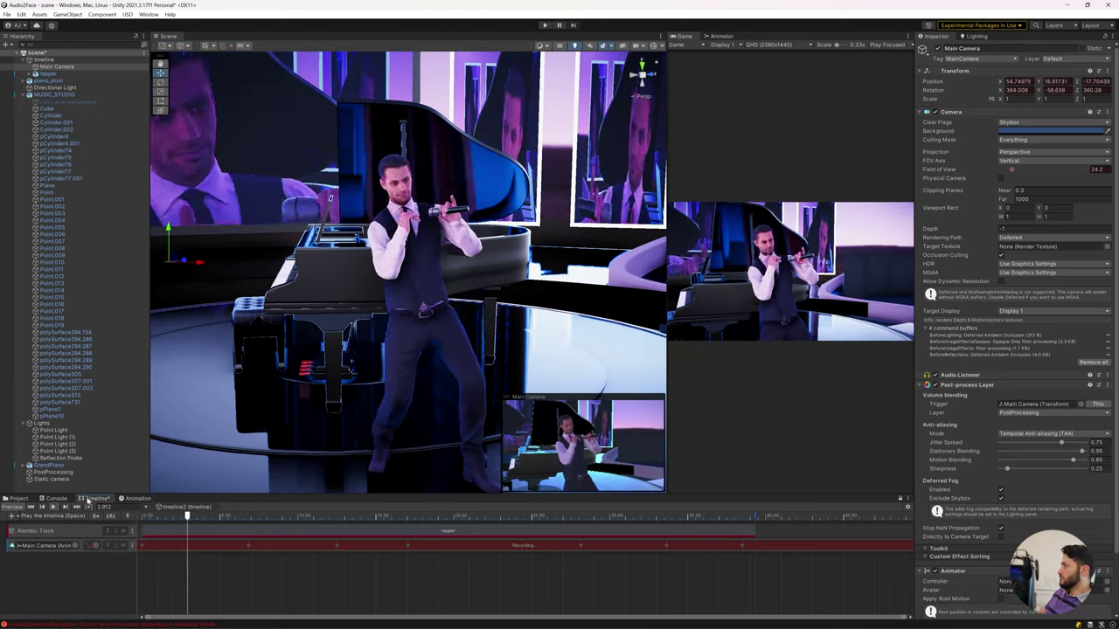
# Drag the Scene/Game splitter left to enlarge the Game view for playback.
pyautogui.moveTo(667, 289); pyautogui.dragTo(461, 289)
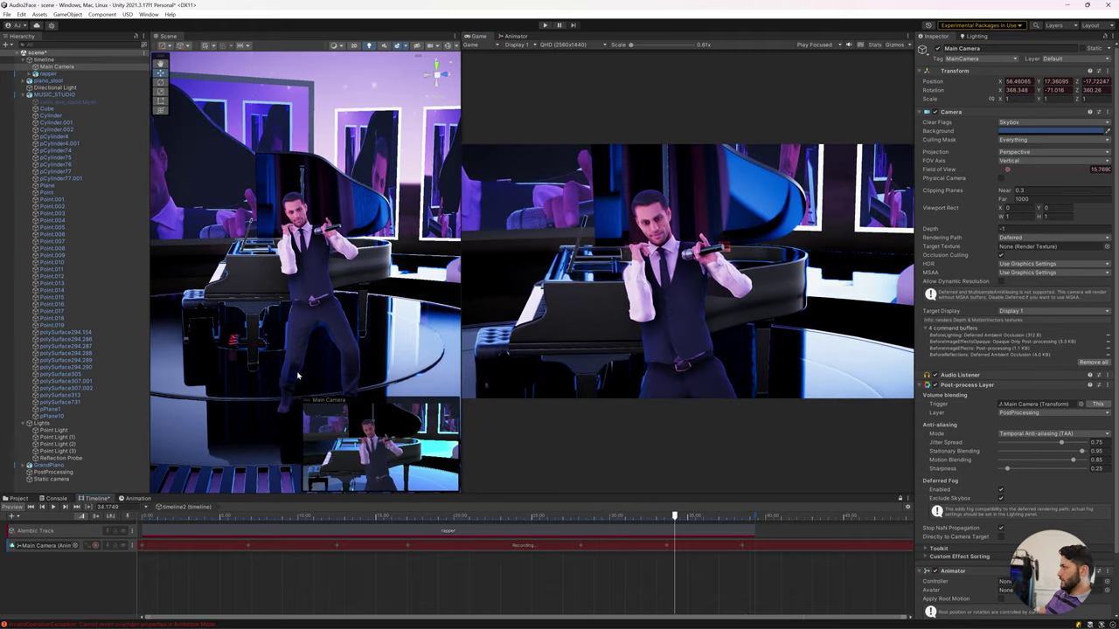
# Add an Audio Source component to the timeline object.
pyautogui.click(73, 570)
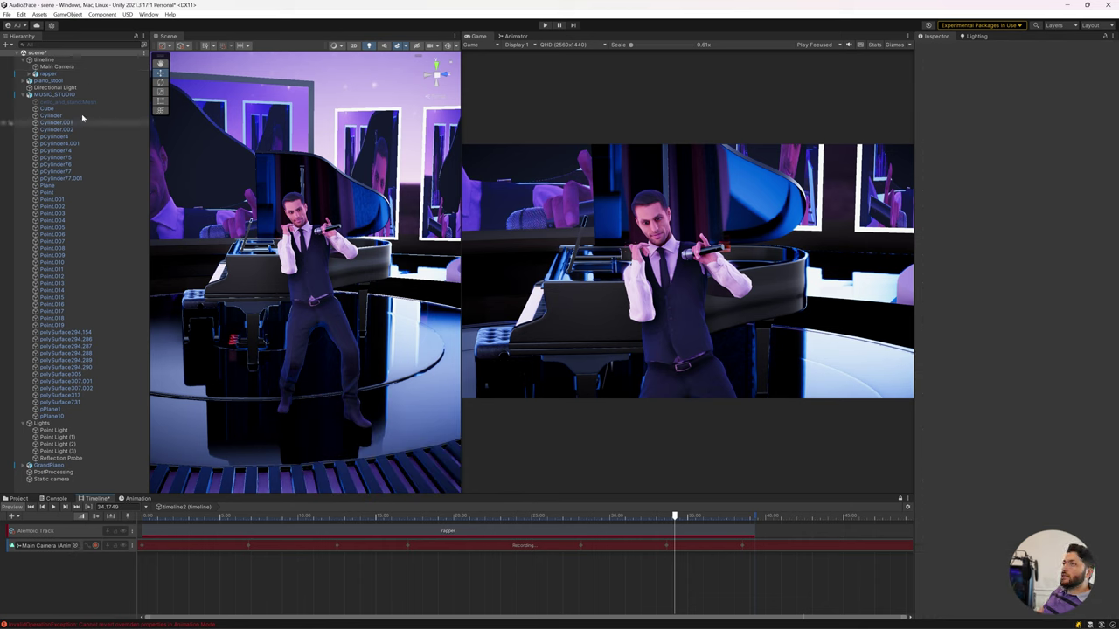
pyautogui.click(47, 59)
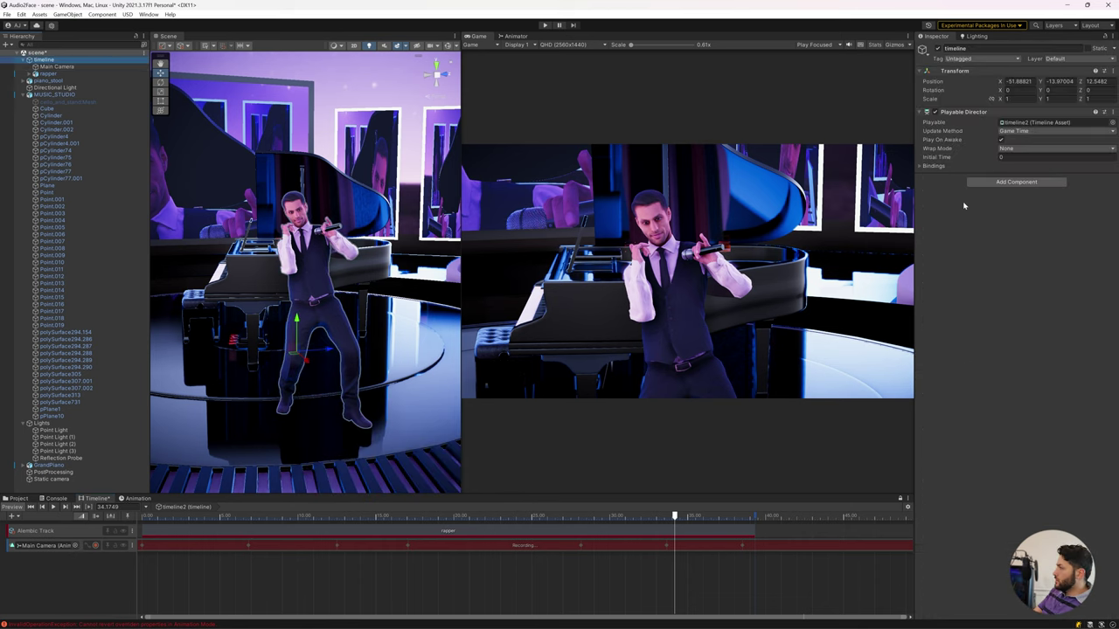
pyautogui.click(983, 182)
pyautogui.write('audios')
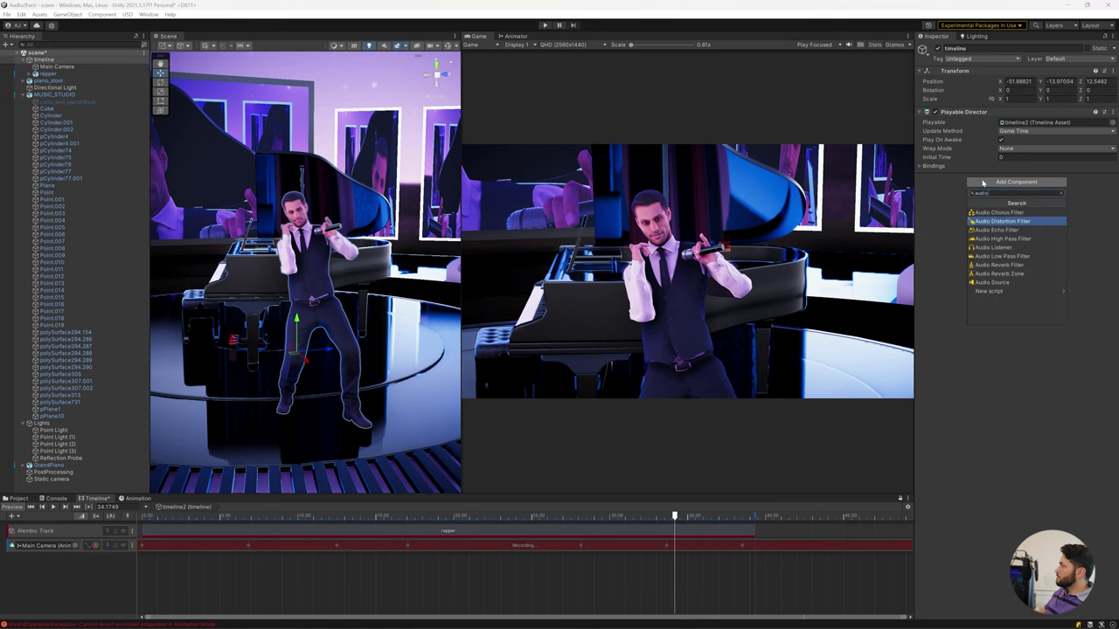
pyautogui.click(990, 212)
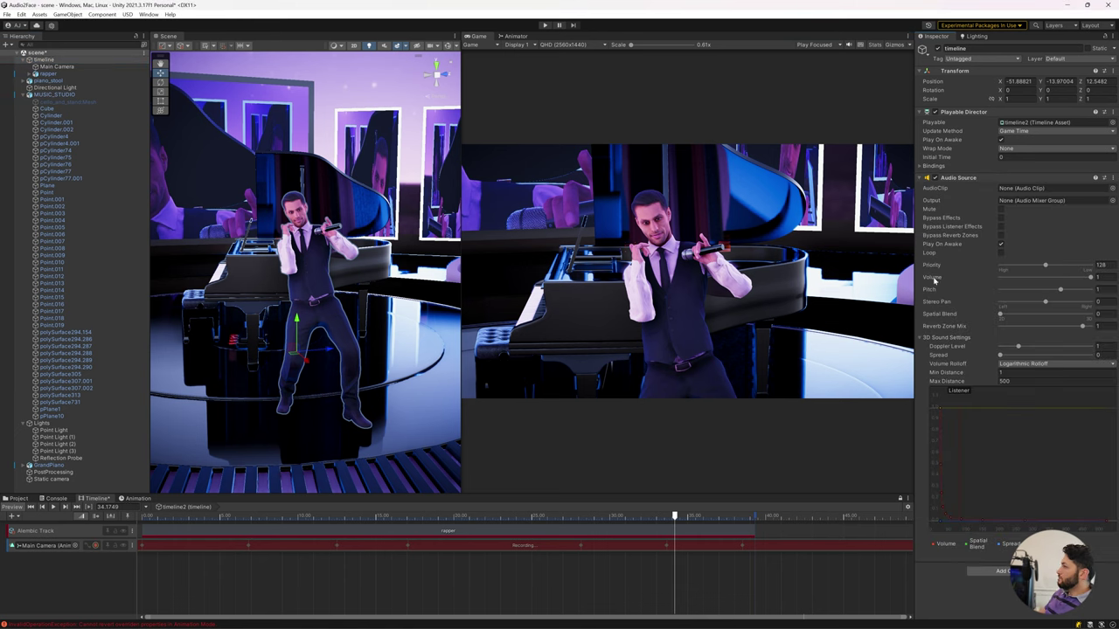
# Stop recording on the Main Camera track and add a new Audio Track to the timeline.
pyautogui.click(57, 67)
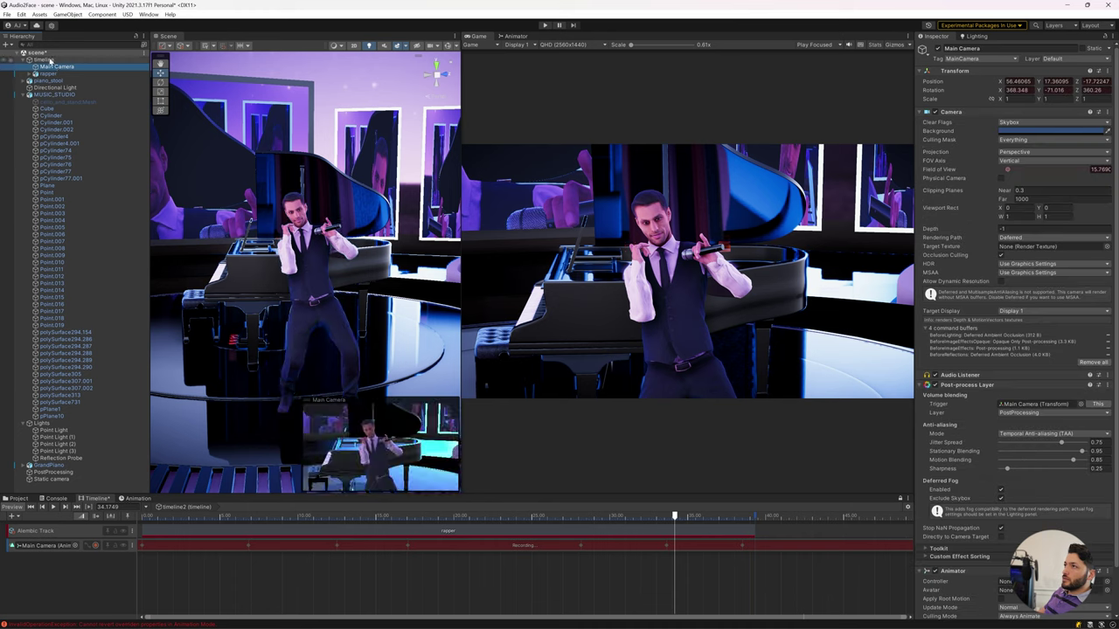
pyautogui.click(48, 60)
pyautogui.rightClick(75, 521)
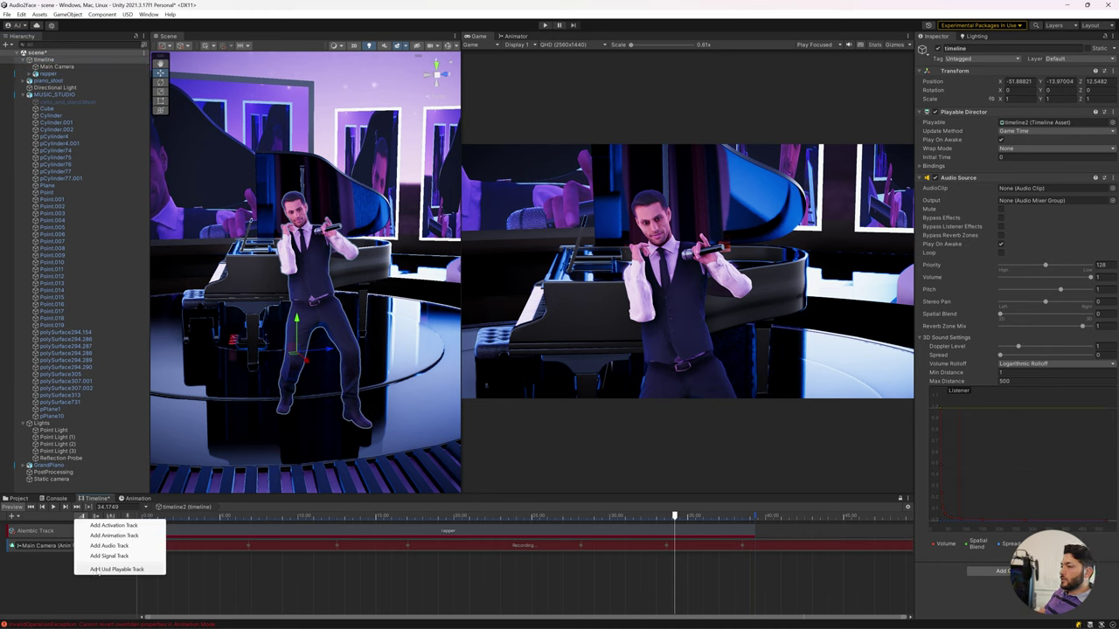
pyautogui.click(97, 569)
pyautogui.click(96, 546)
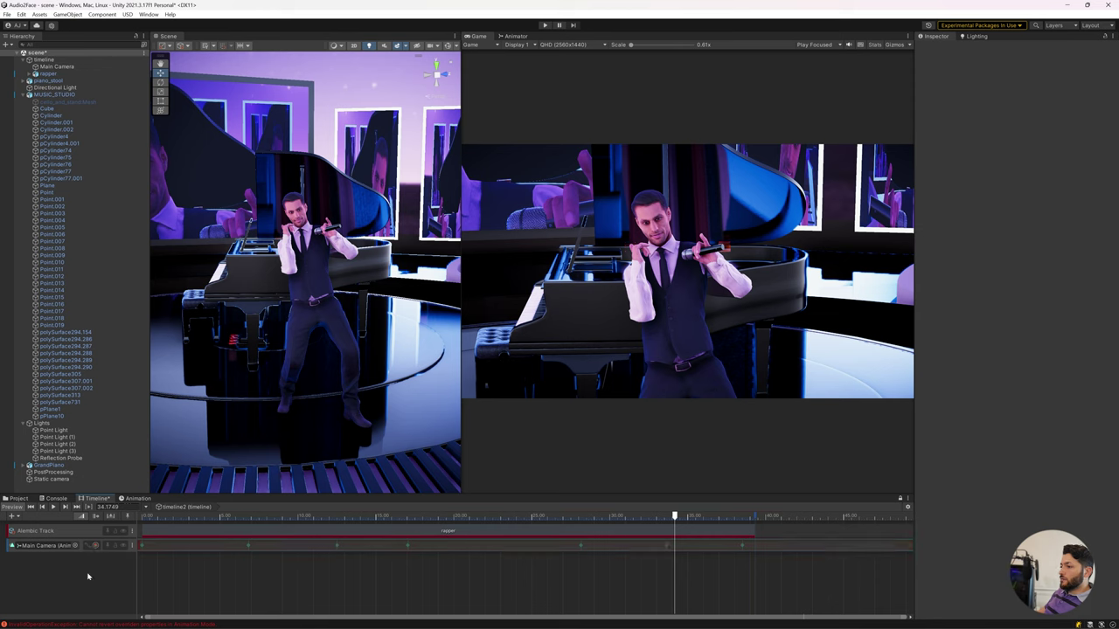
pyautogui.rightClick(86, 572)
pyautogui.click(53, 63)
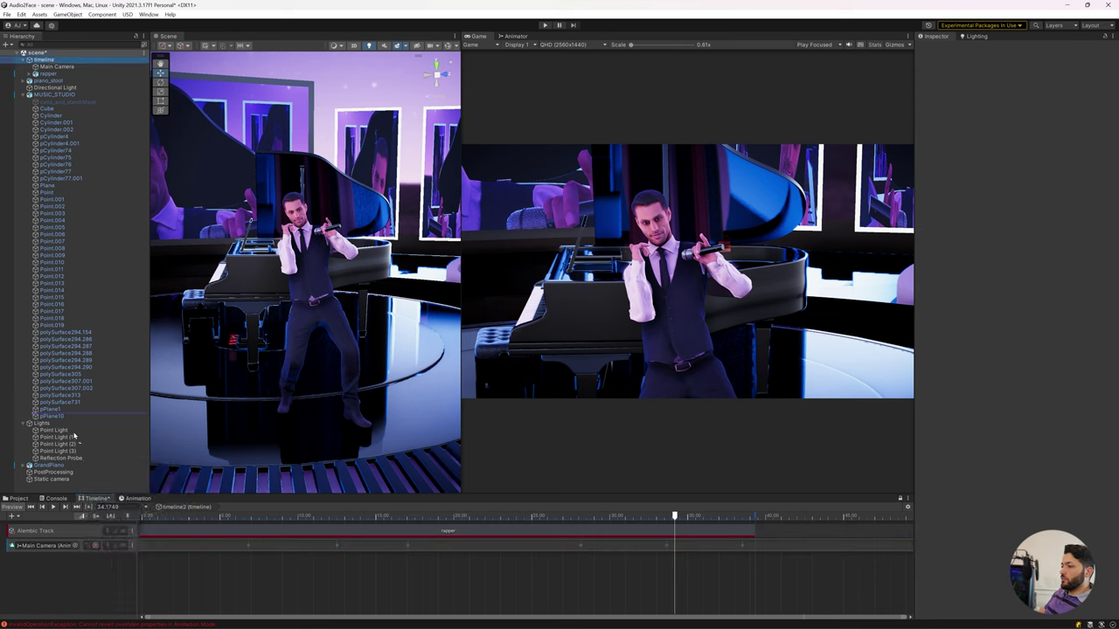
pyautogui.rightClick(75, 579)
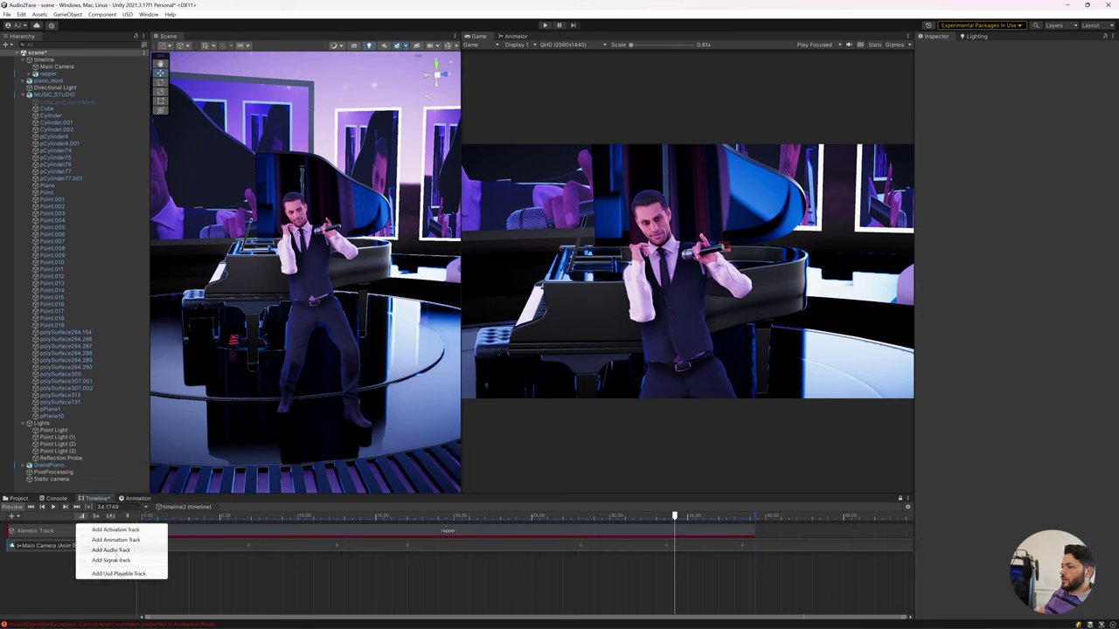
pyautogui.click(111, 550)
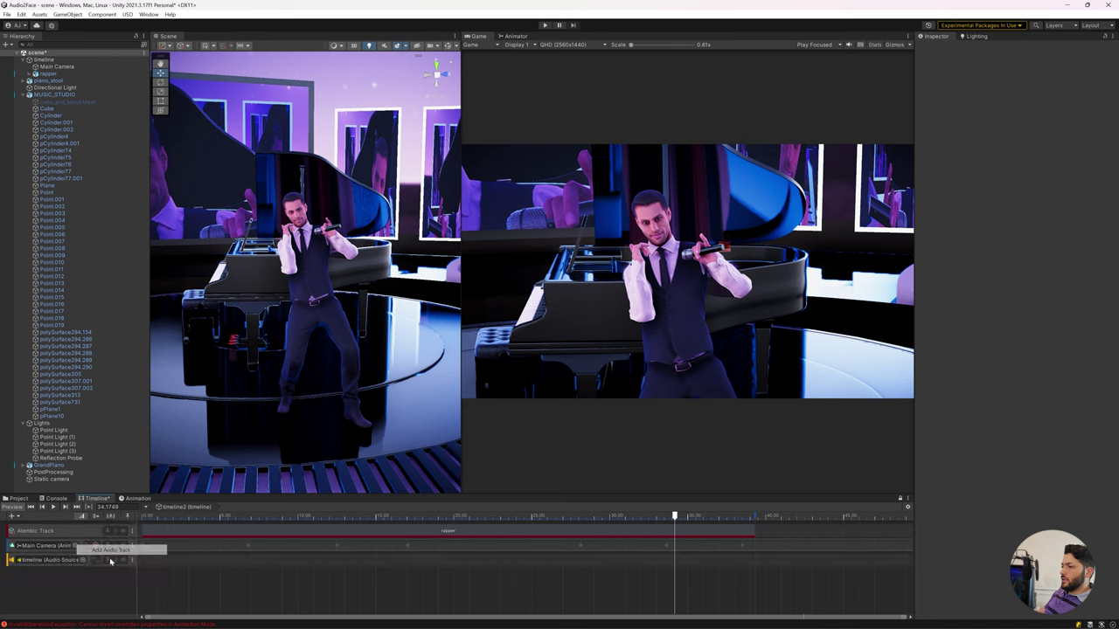
# Place the rap_NV_Vox1_JDB clip on the audio track at time 0 and play it back.
pyautogui.rightClick(184, 562)
pyautogui.click(245, 536)
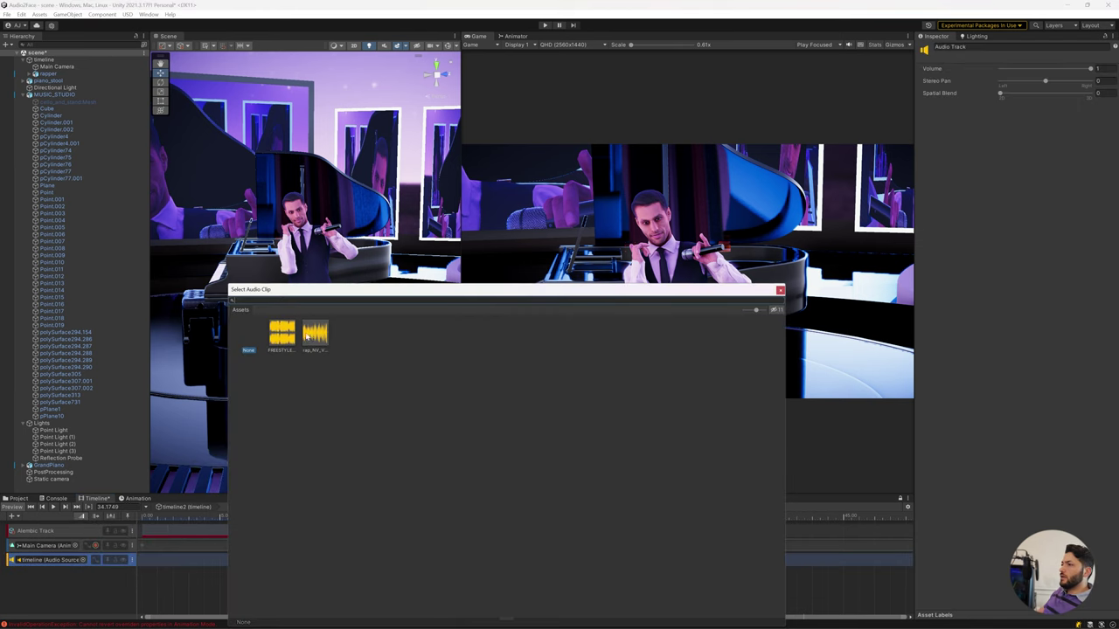
pyautogui.doubleClick(311, 339)
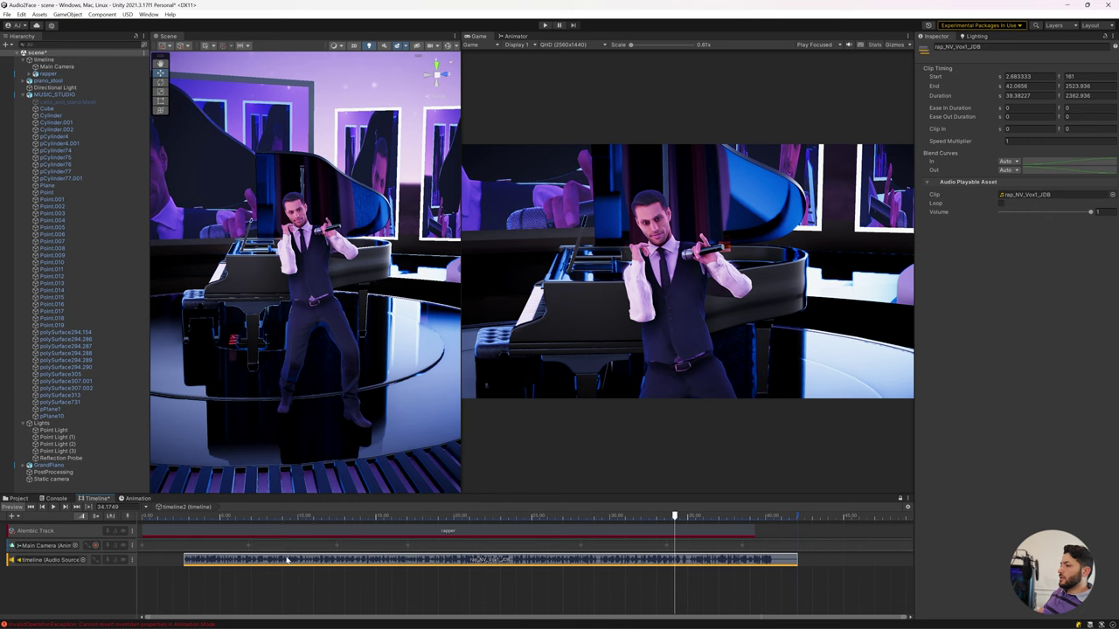
pyautogui.moveTo(286, 562); pyautogui.dragTo(246, 562)
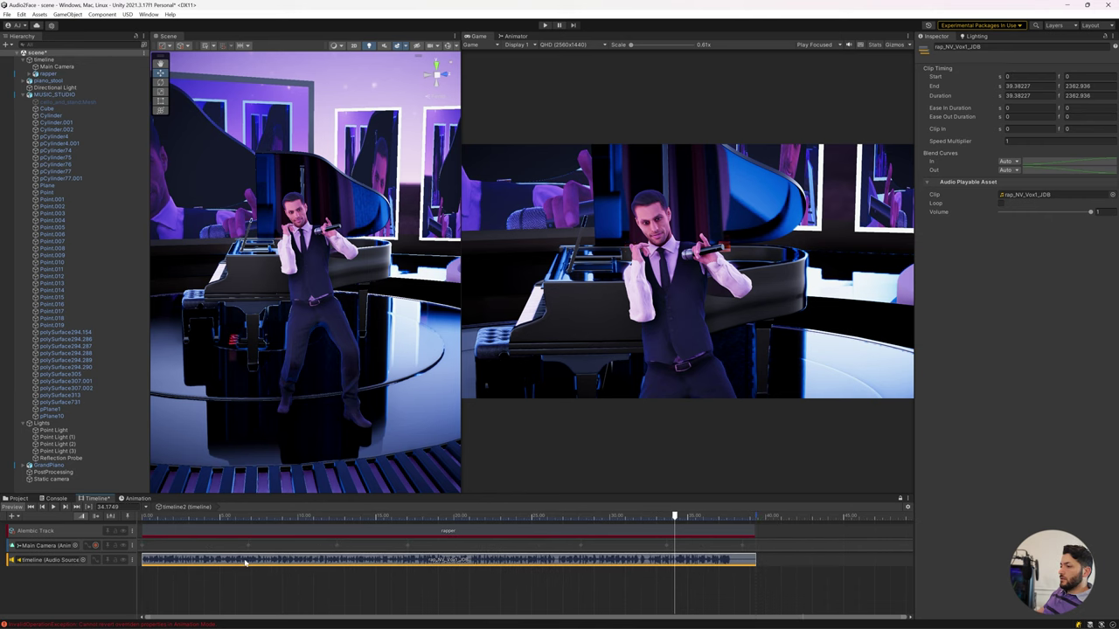
pyautogui.moveTo(501, 514); pyautogui.dragTo(51, 517)
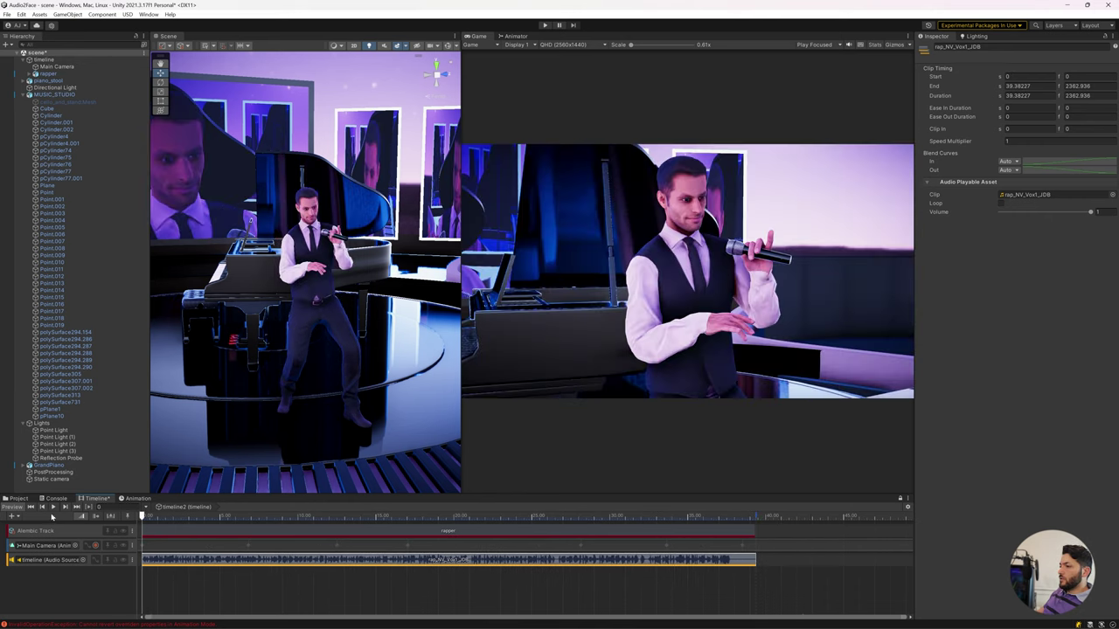
pyautogui.click(53, 507)
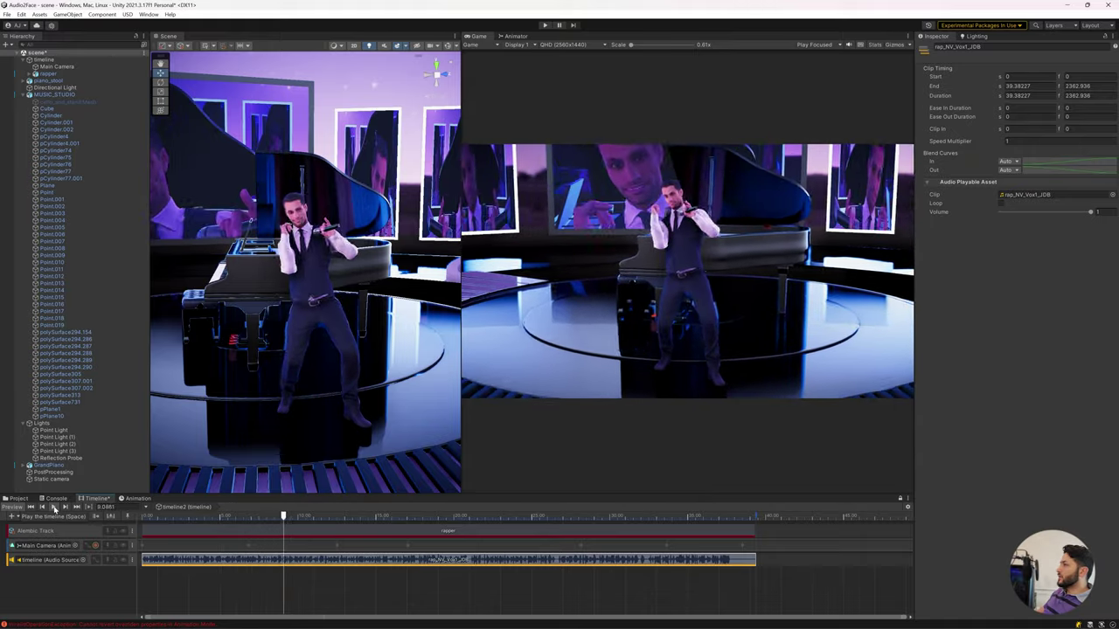
pyautogui.click(53, 507)
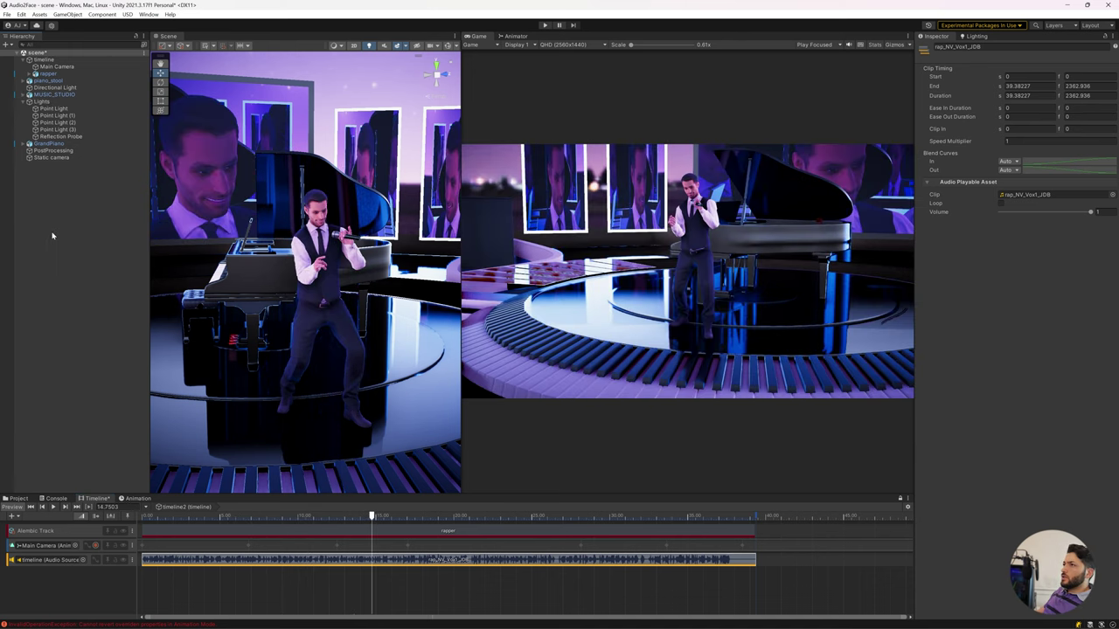
# Add a Bloom effect to the PostProcessing volume and enable its intensity.
pyautogui.click(50, 152)
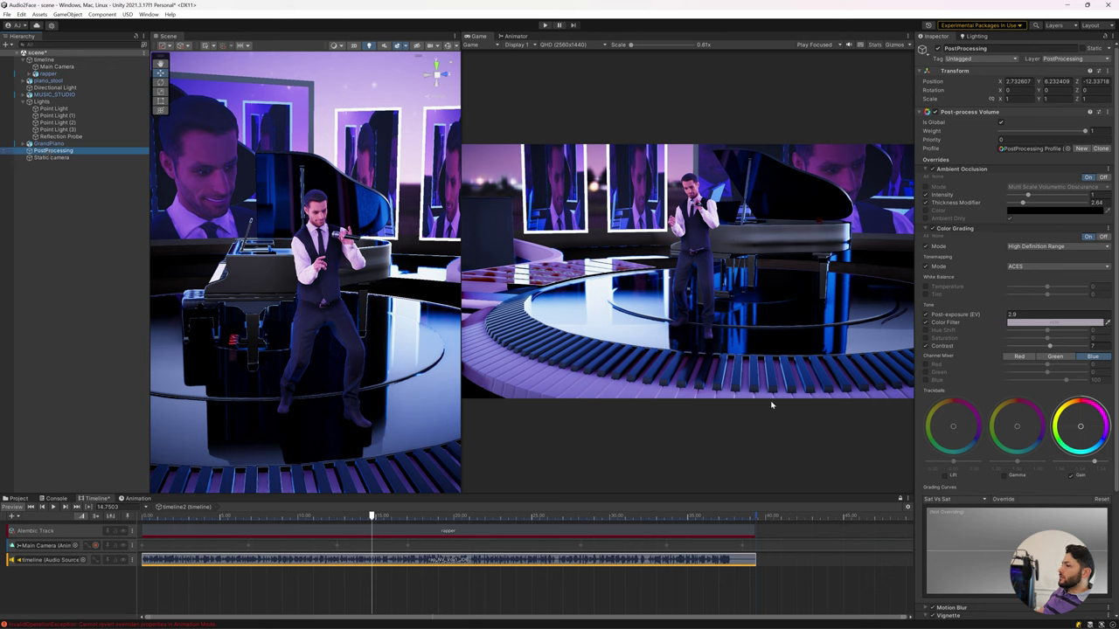
pyautogui.scroll(-4, 983, 295)
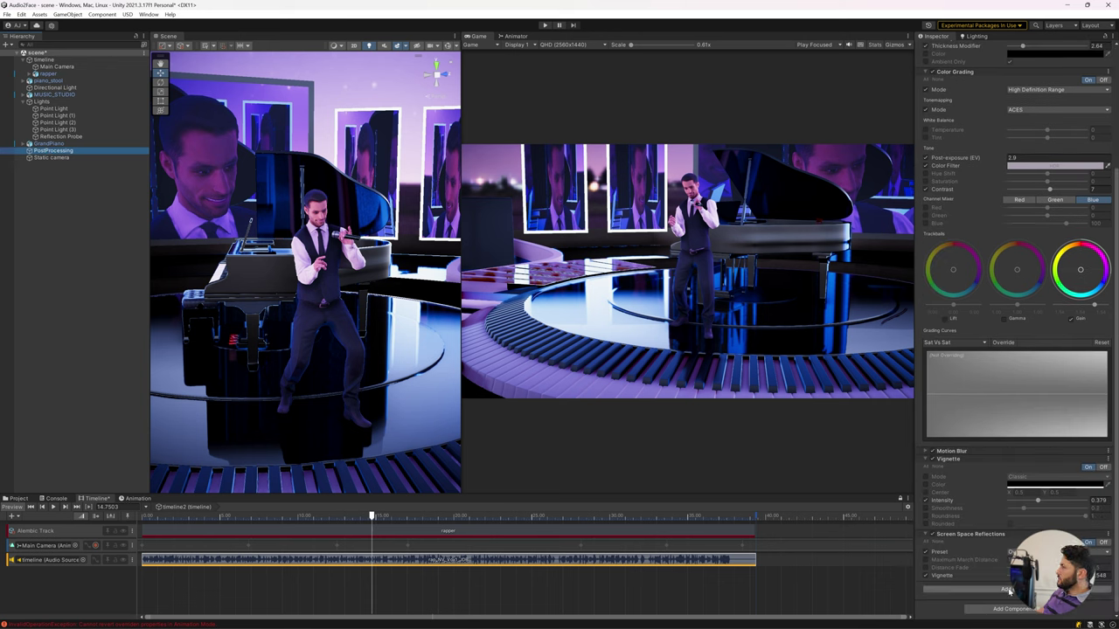
pyautogui.click(1010, 592)
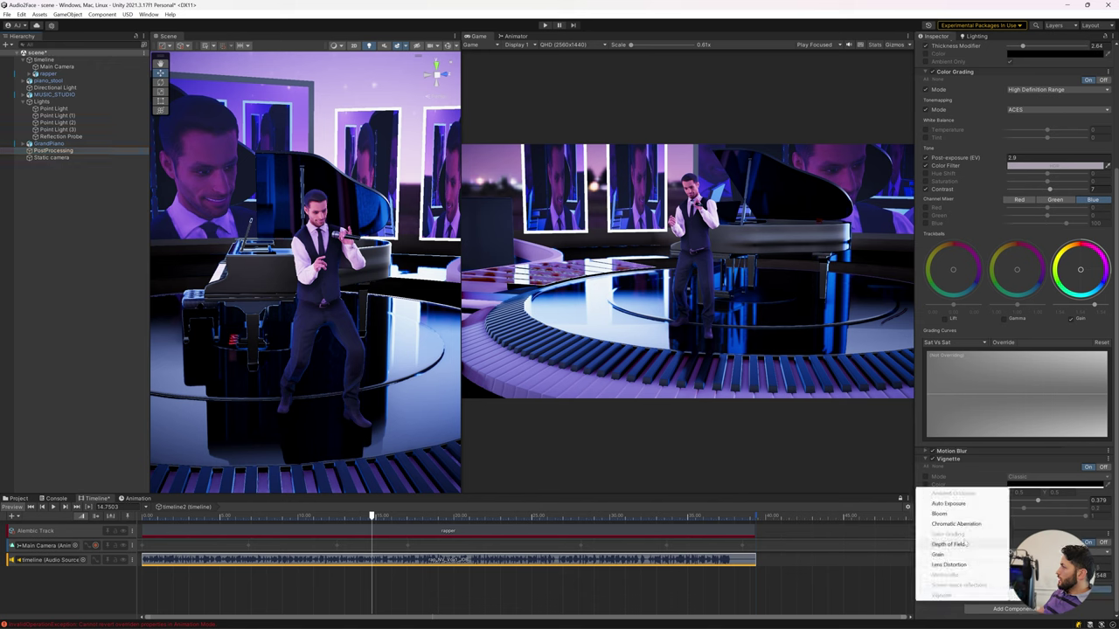
pyautogui.click(934, 514)
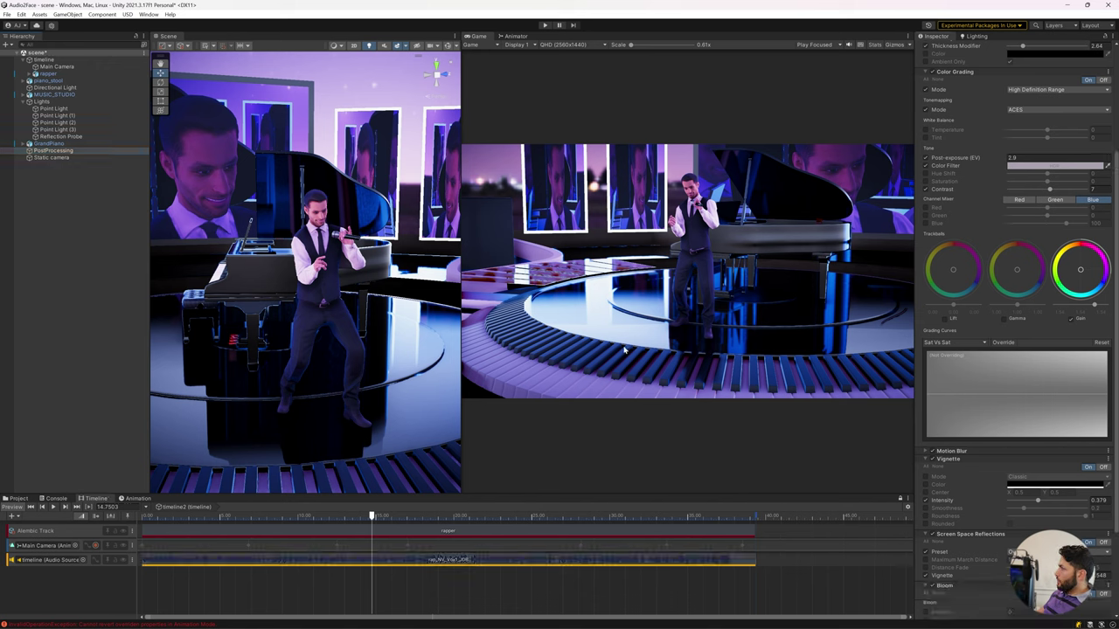
pyautogui.scroll(-3, 1014, 350)
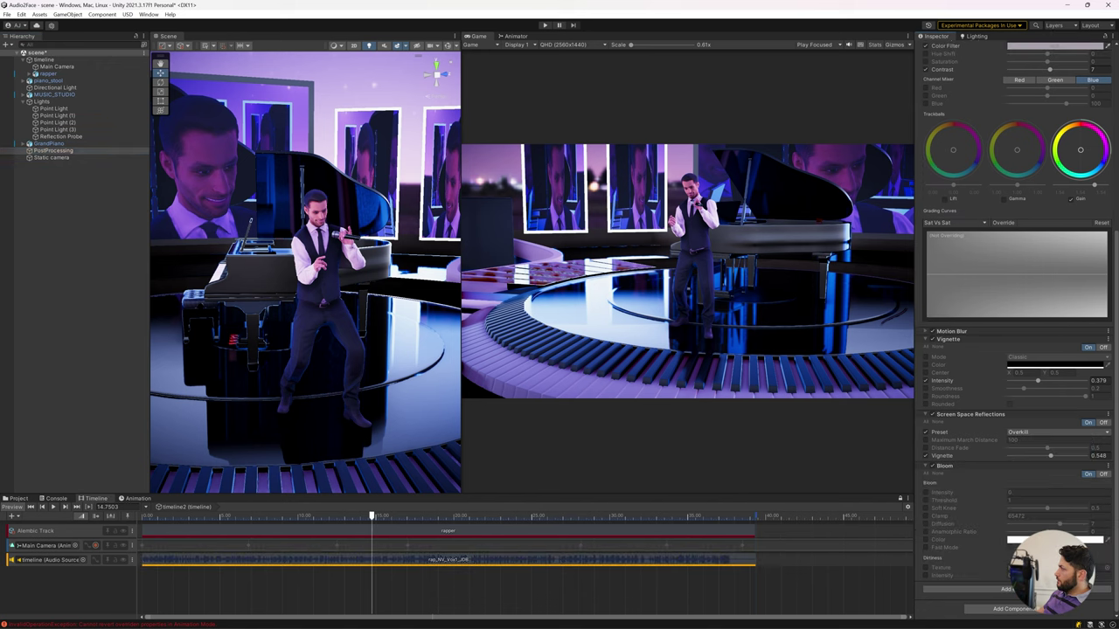
pyautogui.click(926, 493)
pyautogui.moveTo(946, 494); pyautogui.dragTo(948, 494)
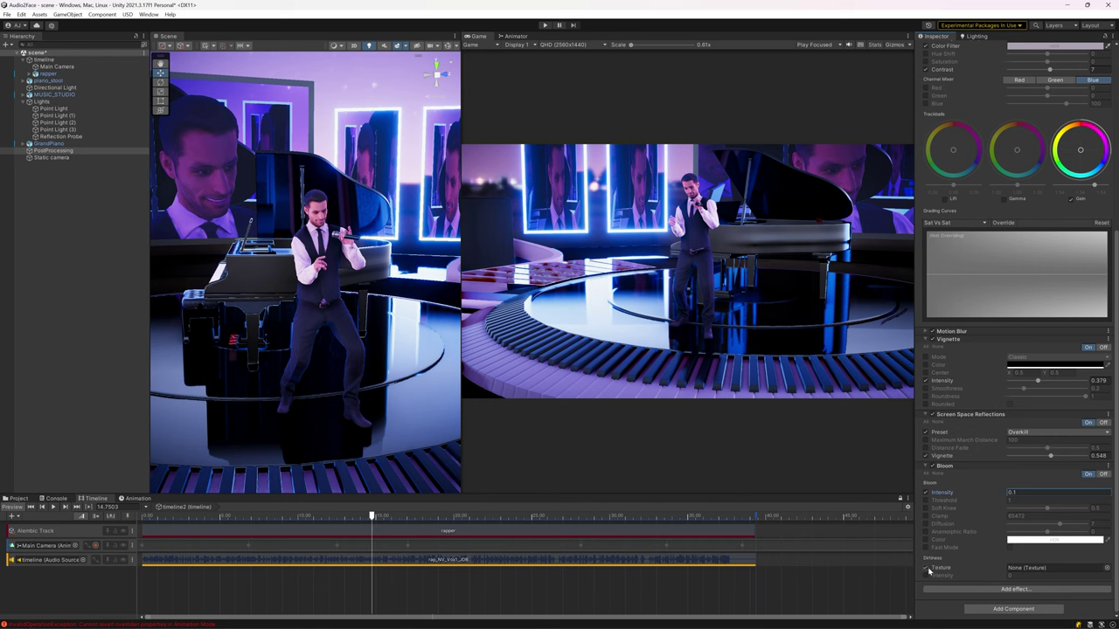
# Set the Bloom dirt texture to Lens_Dirt_Collection and strengthen the dirt intensity.
pyautogui.click(1107, 569)
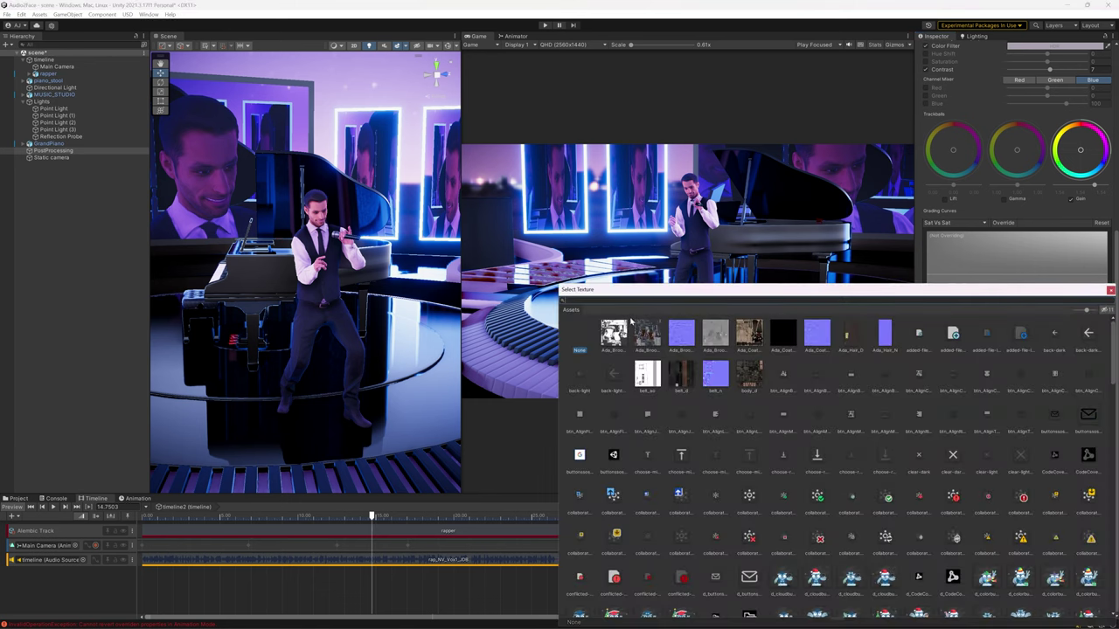
pyautogui.write('lens')
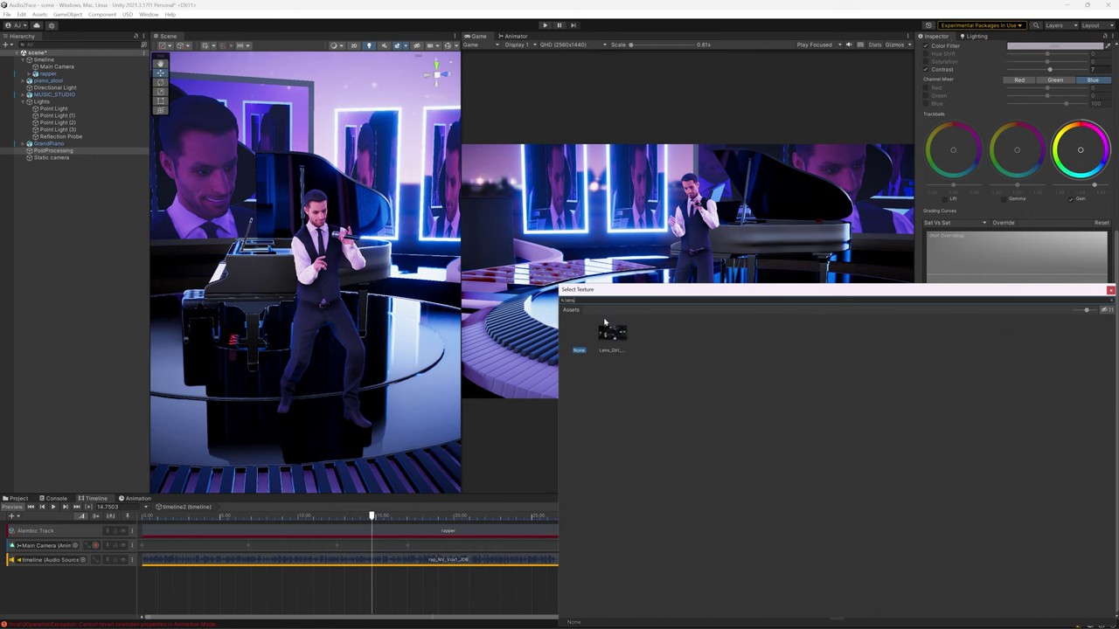
pyautogui.doubleClick(611, 335)
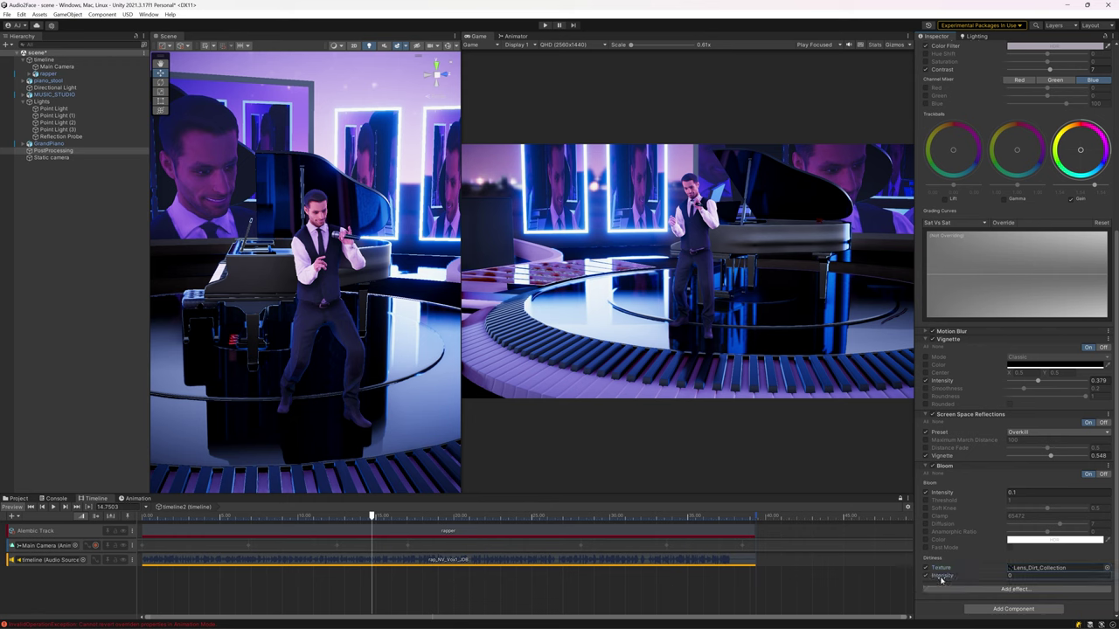
pyautogui.moveTo(965, 577)
pyautogui.mouseDown()
pyautogui.moveTo(608, 430)
pyautogui.moveTo(1090, 401)
pyautogui.moveTo(222, 554)
pyautogui.moveTo(752, 554)
pyautogui.mouseUp()
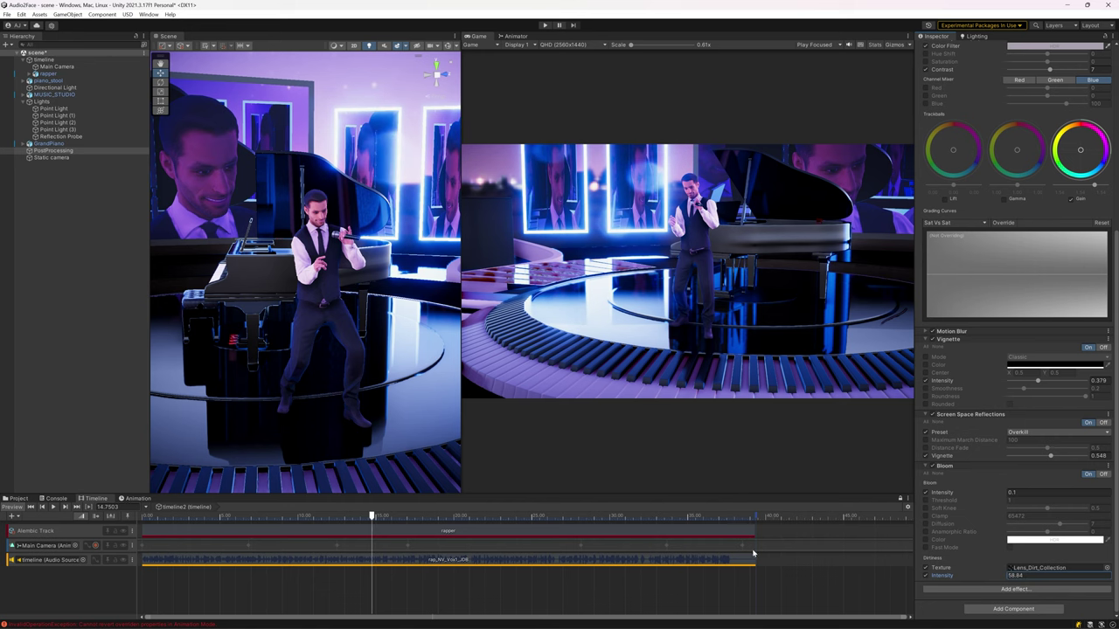
# Tune Bloom to intensity 0.09 and threshold 3.89, then preview the timeline from the start.
pyautogui.moveTo(946, 494); pyautogui.dragTo(943, 499)
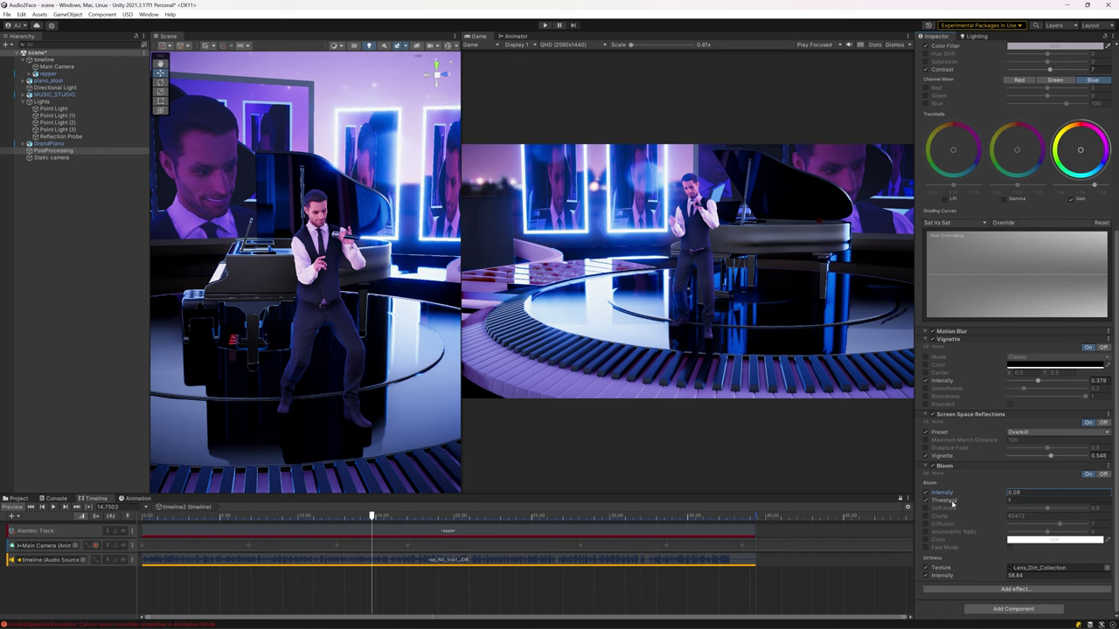
pyautogui.moveTo(953, 504)
pyautogui.mouseDown()
pyautogui.moveTo(977, 502)
pyautogui.moveTo(944, 495)
pyautogui.mouseUp()
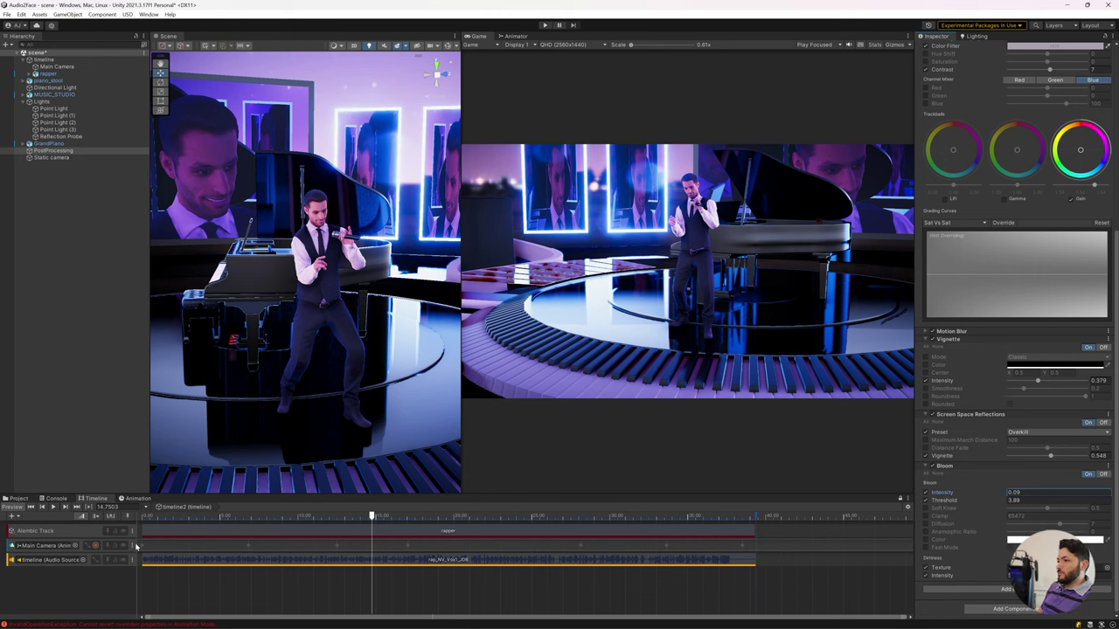
pyautogui.click(54, 507)
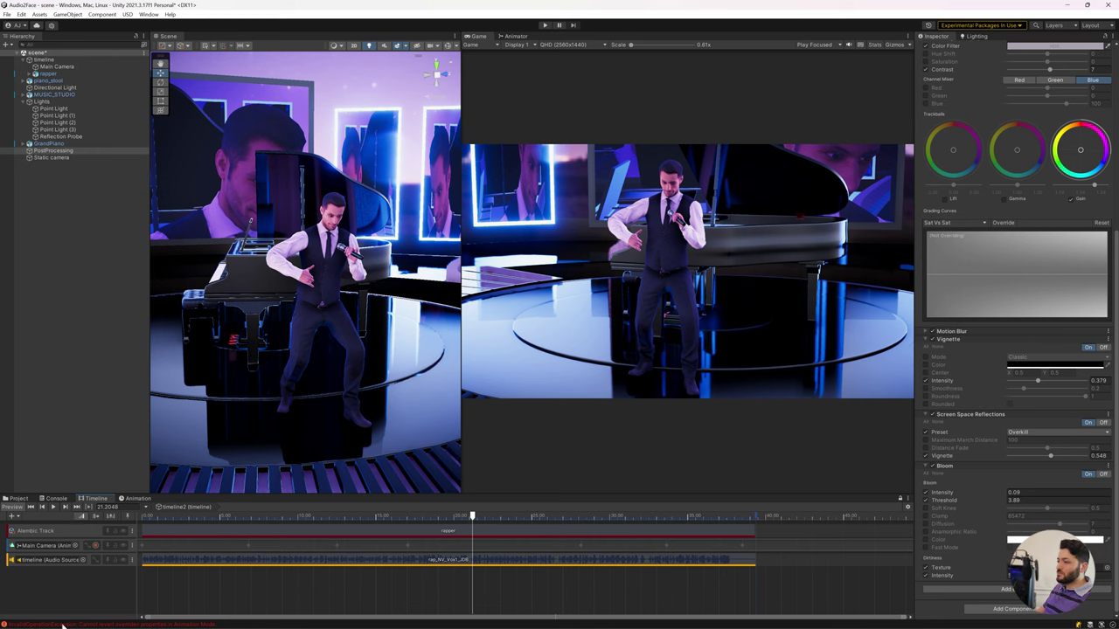
pyautogui.hotkey('shift', ',')
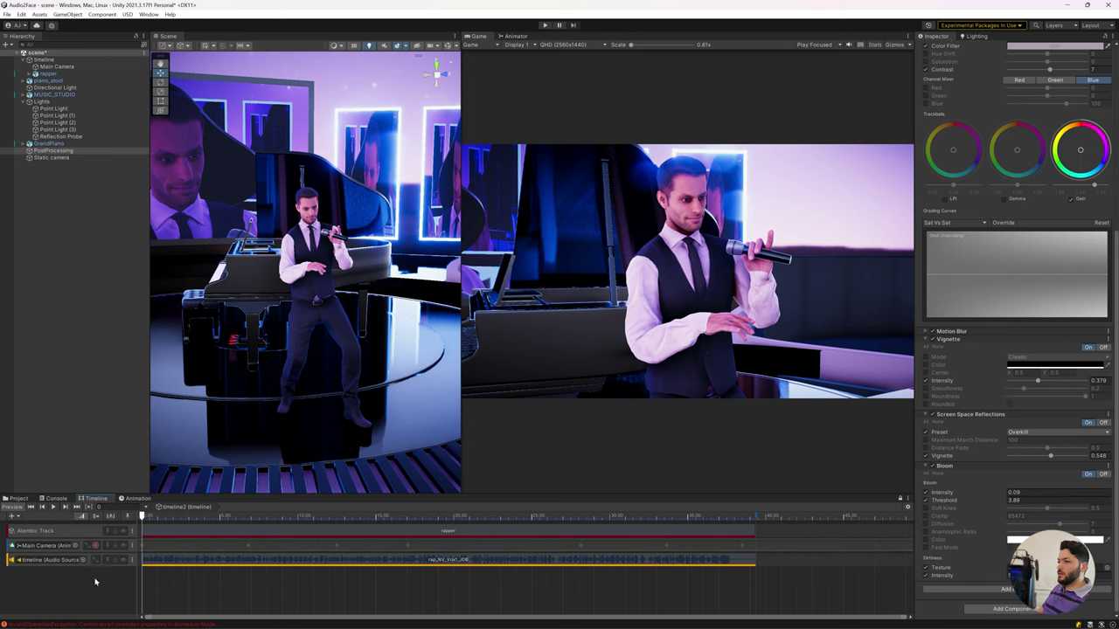
# Give Main Camera an Audio Source and create a timeline audio track bound to it.
pyautogui.click(56, 67)
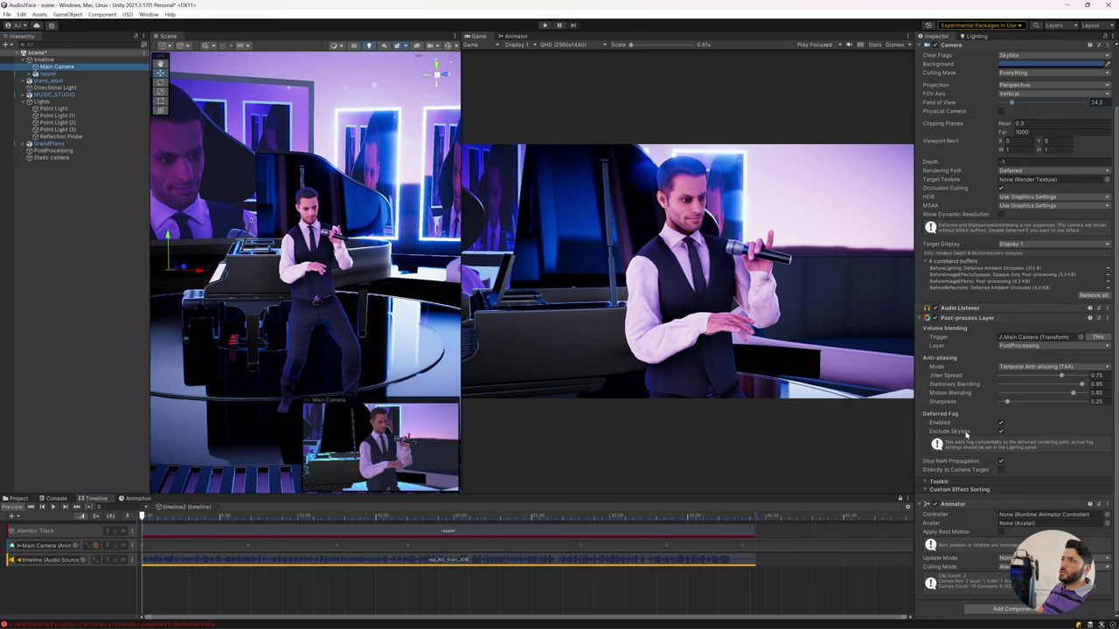
pyautogui.click(1010, 610)
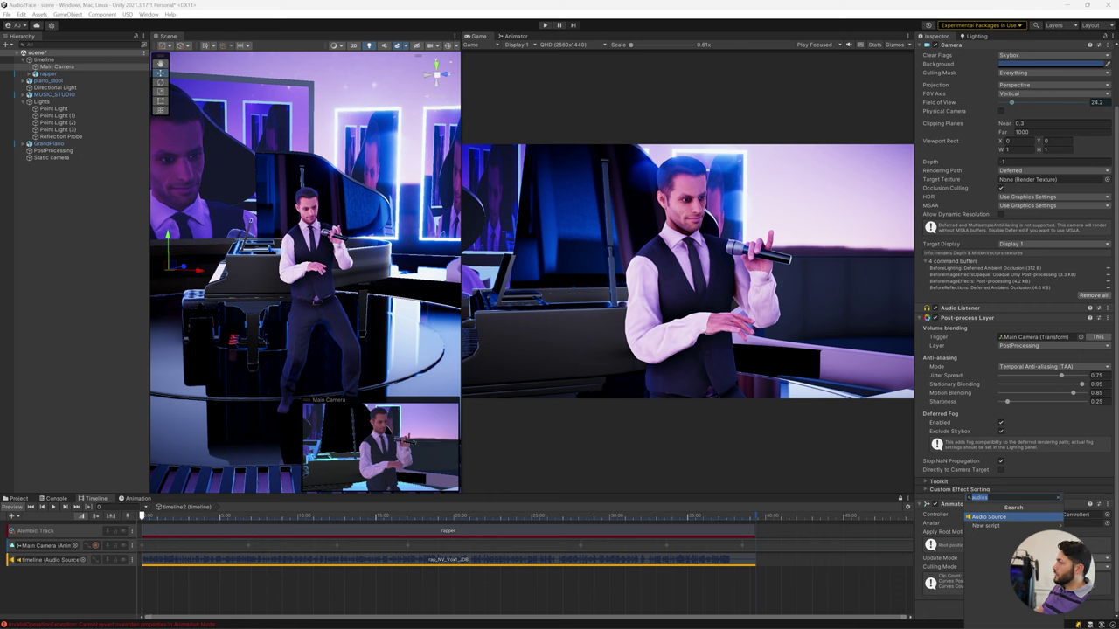
pyautogui.click(993, 518)
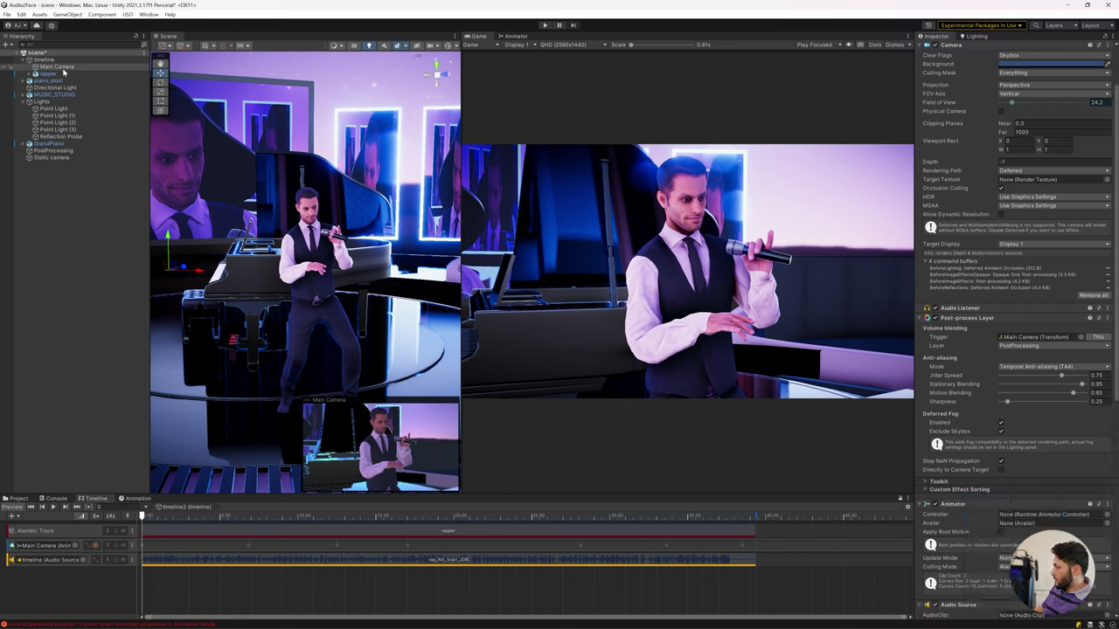
pyautogui.click(64, 67)
pyautogui.moveTo(124, 492); pyautogui.dragTo(87, 541)
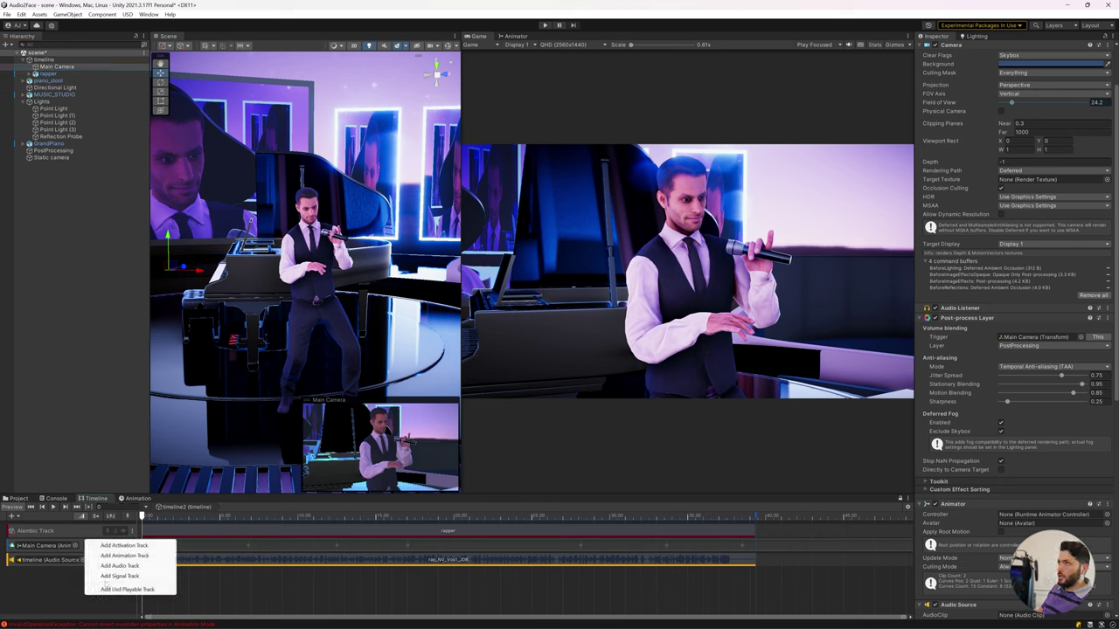
pyautogui.click(120, 567)
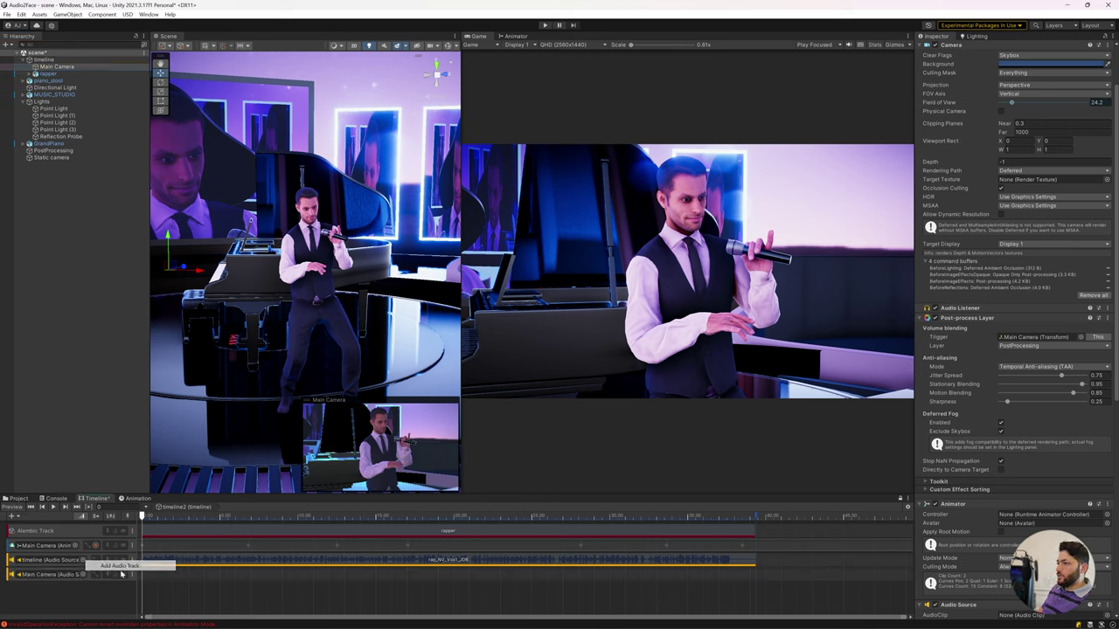
# Put the FREESTYLE RAP INSTRUMENTAL BEAT clip on that track, starting at time 0.
pyautogui.rightClick(171, 576)
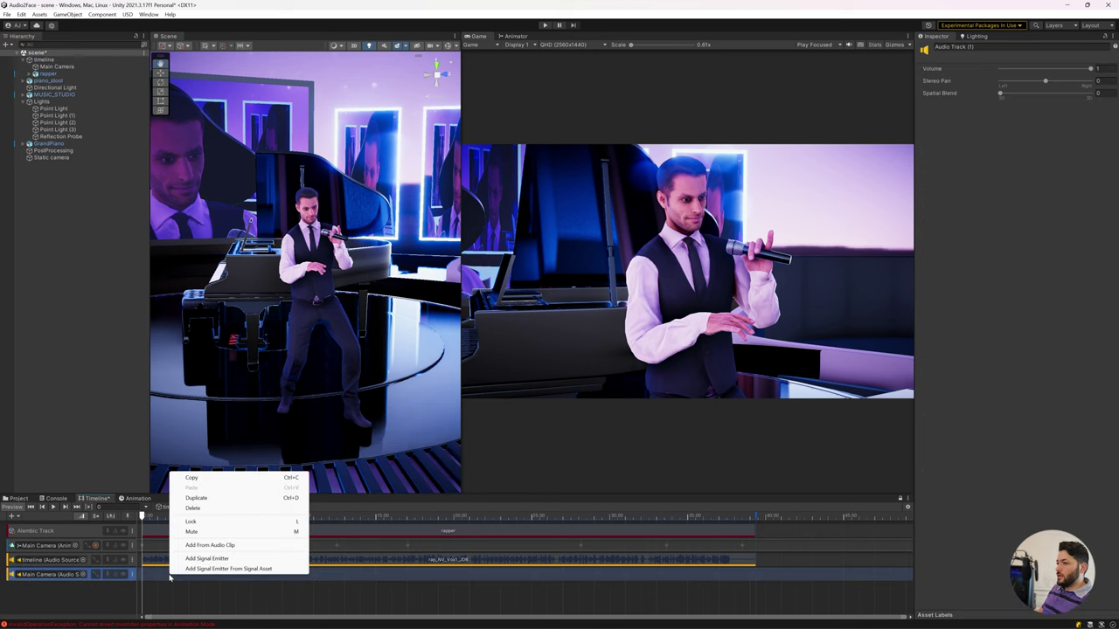
pyautogui.click(217, 546)
pyautogui.doubleClick(269, 336)
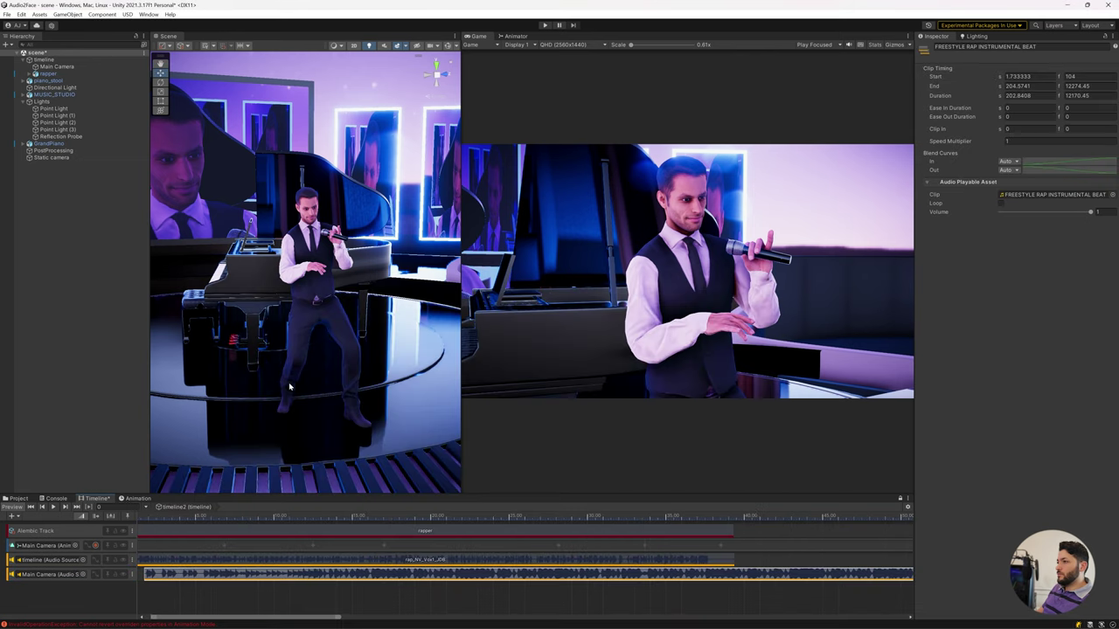
pyautogui.moveTo(213, 574); pyautogui.dragTo(209, 574)
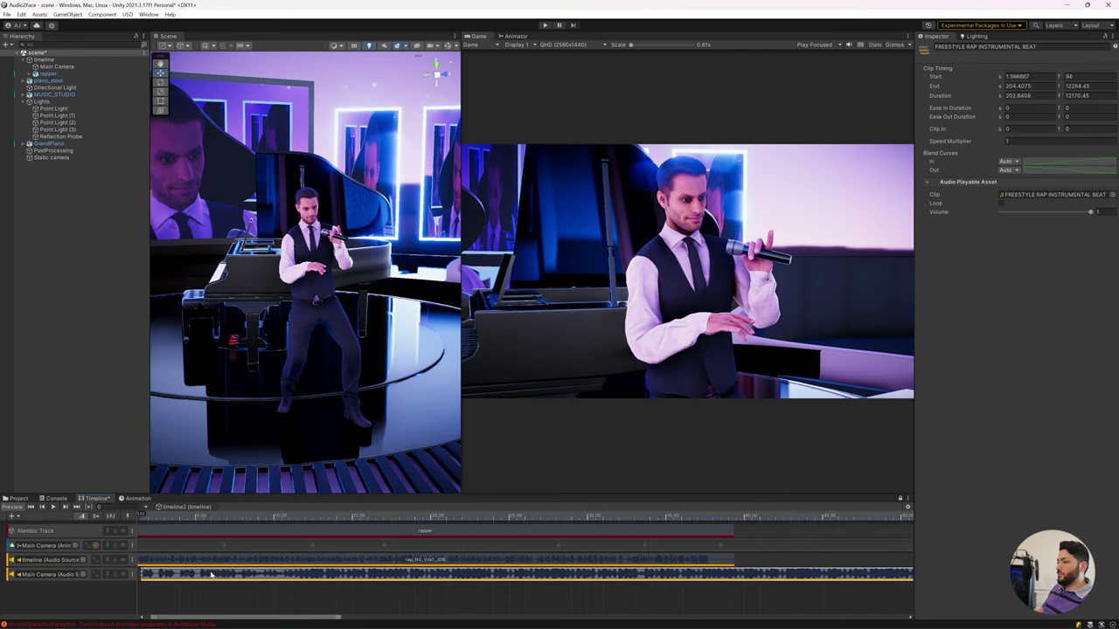
pyautogui.moveTo(190, 621); pyautogui.dragTo(185, 621)
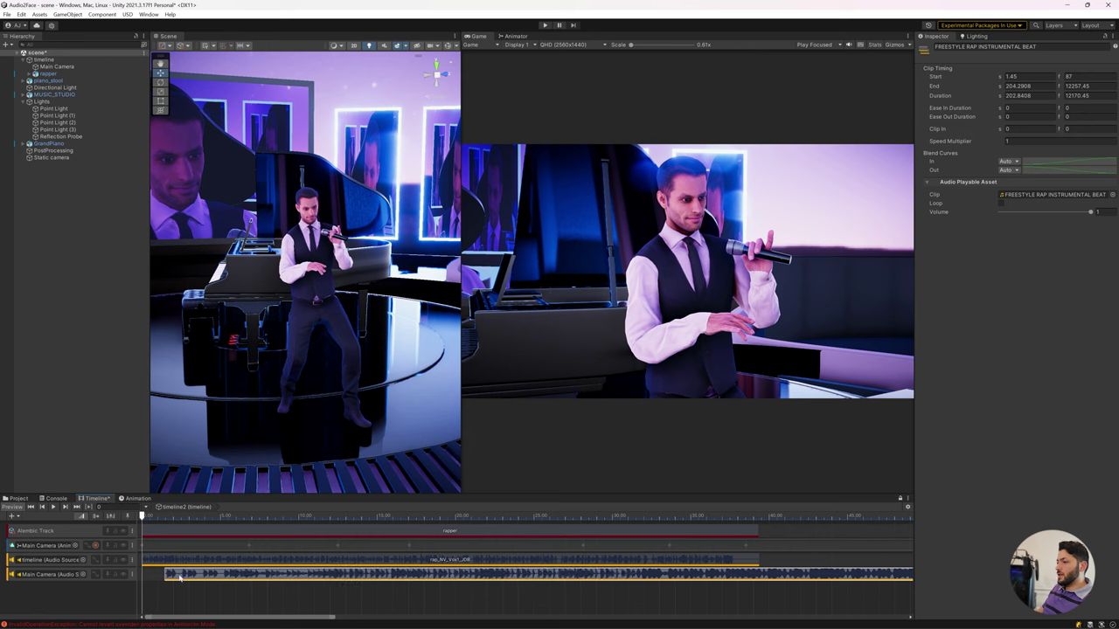
pyautogui.moveTo(179, 576); pyautogui.dragTo(155, 576)
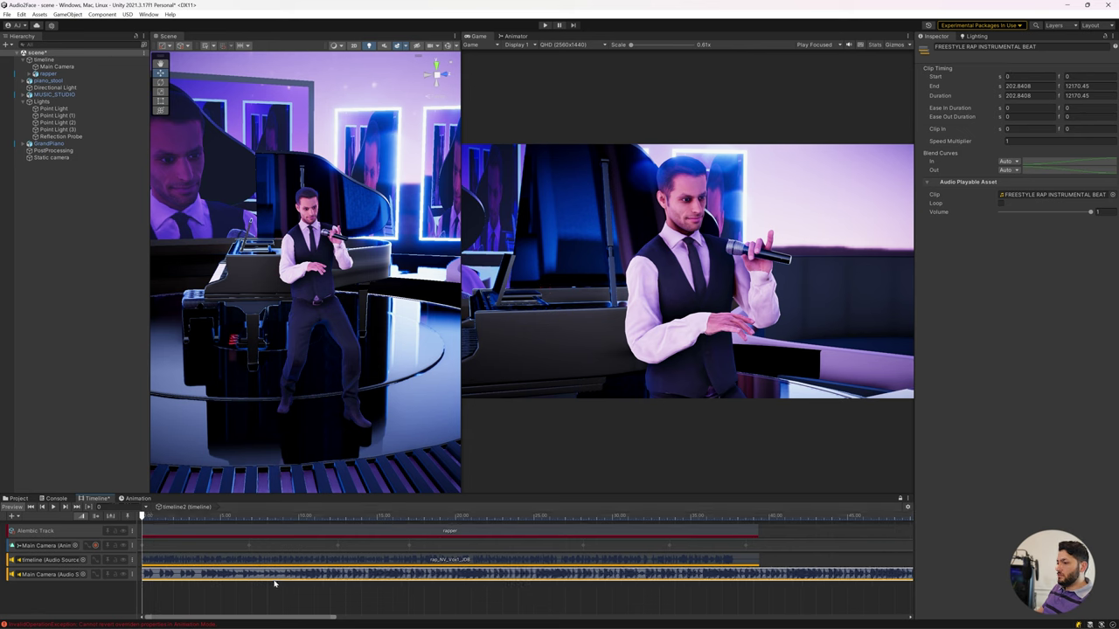
# Trim the beat clip's start to skip 9.32 s and lower its volume to 0.393.
pyautogui.moveTo(145, 574); pyautogui.dragTo(161, 574)
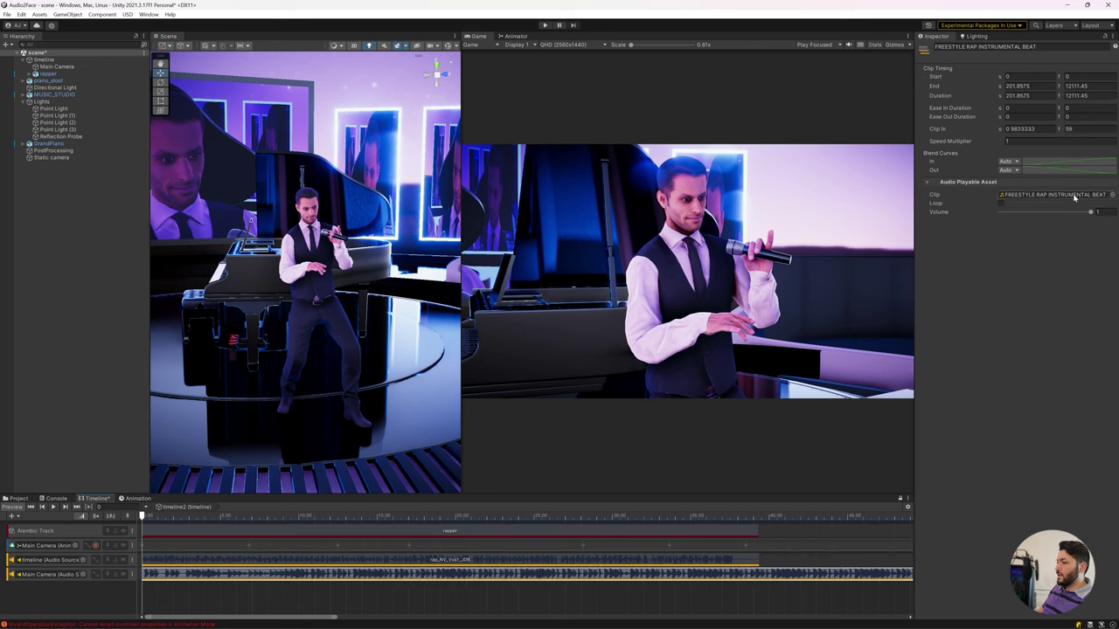
pyautogui.moveTo(1090, 212); pyautogui.dragTo(1084, 214)
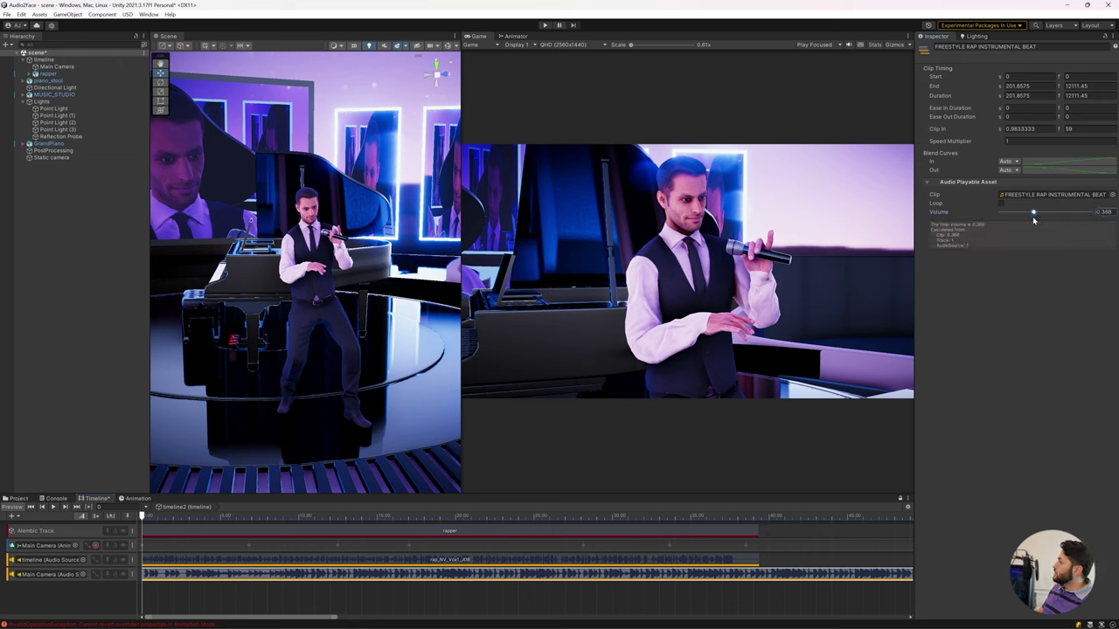
pyautogui.click(53, 507)
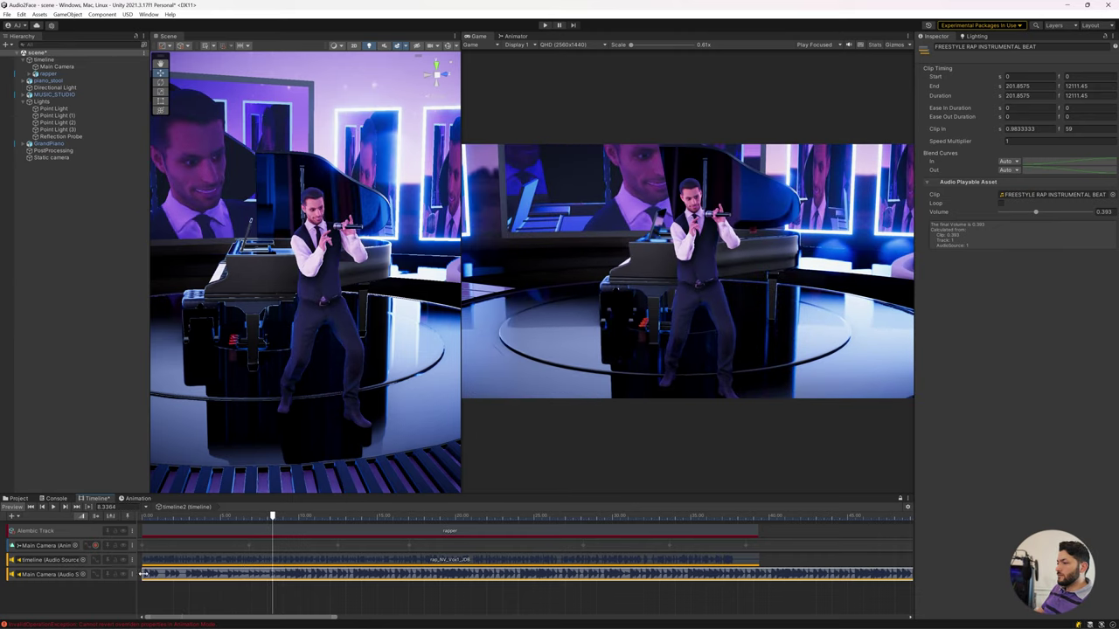
pyautogui.moveTo(142, 573)
pyautogui.mouseDown()
pyautogui.moveTo(273, 574)
pyautogui.moveTo(174, 581)
pyautogui.mouseUp()
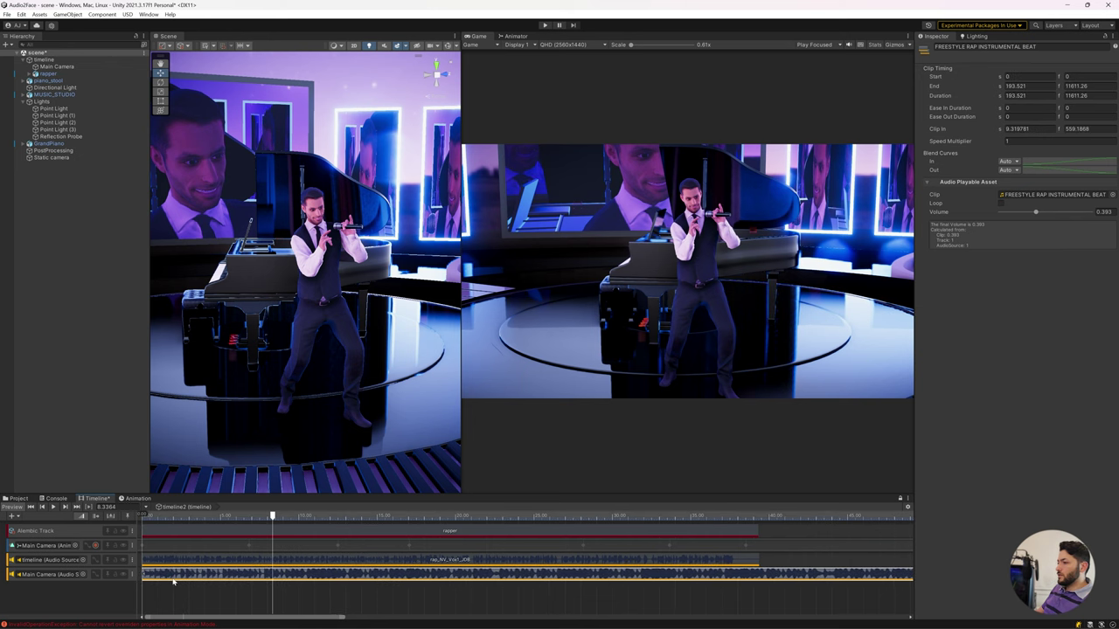
pyautogui.click(169, 516)
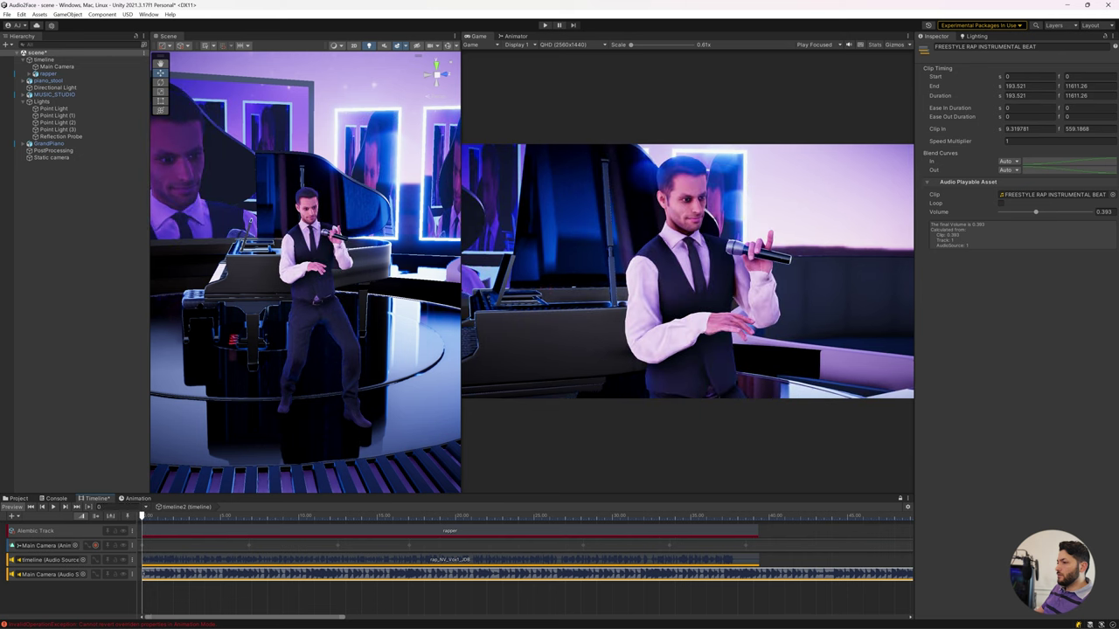
# Trim a bit more off the beat clip's start and play back to check the sync.
pyautogui.click(53, 507)
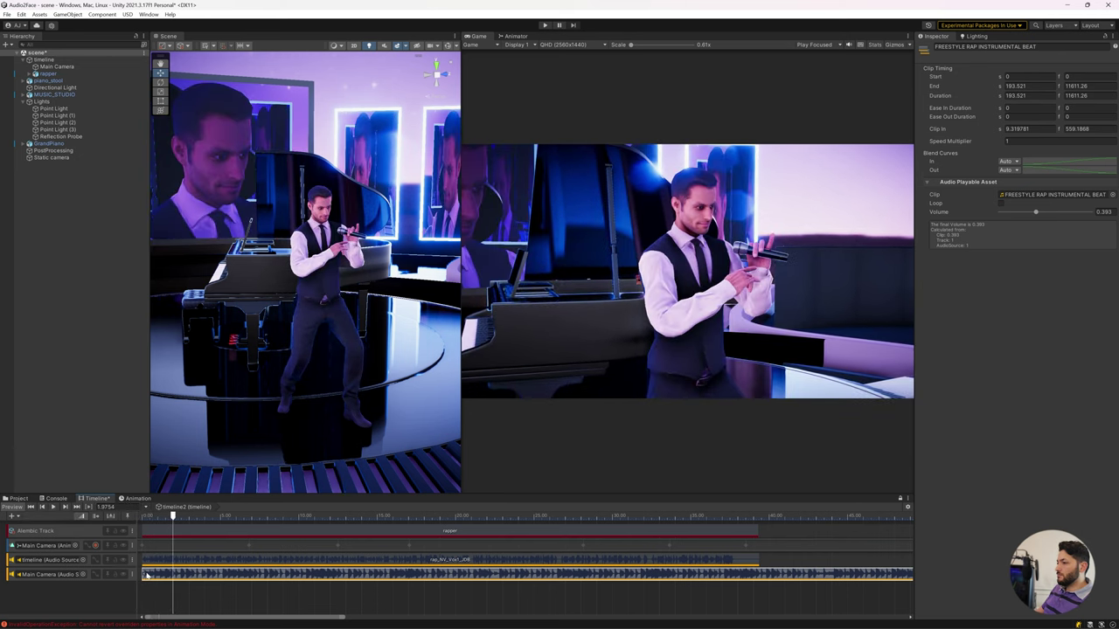
pyautogui.moveTo(146, 575)
pyautogui.mouseDown()
pyautogui.moveTo(197, 581)
pyautogui.moveTo(172, 579)
pyautogui.mouseUp()
pyautogui.click(54, 507)
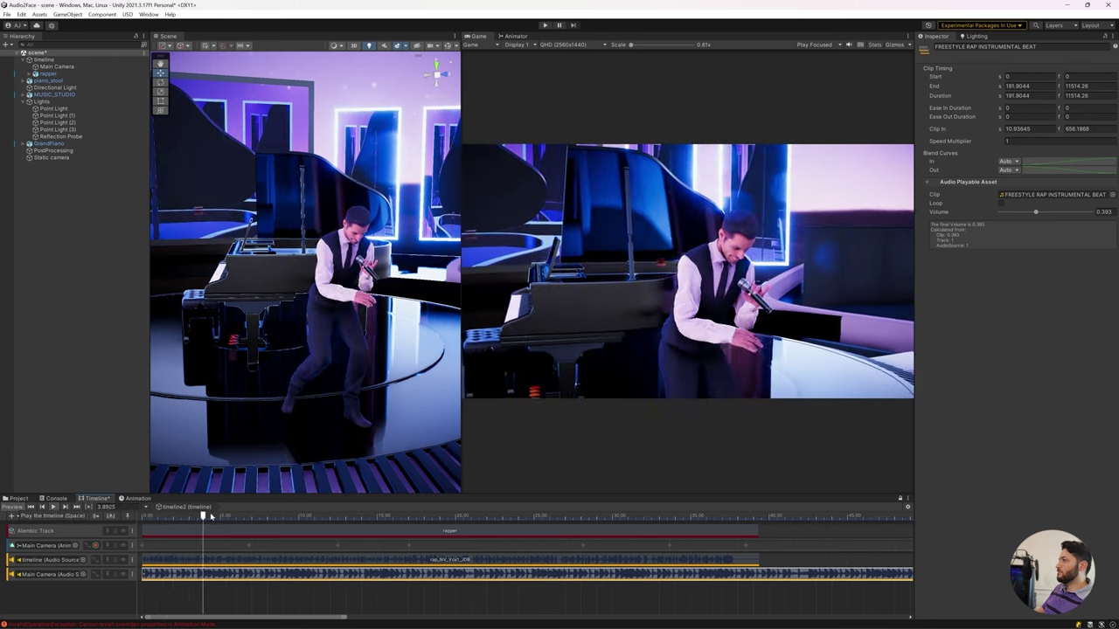
pyautogui.click(53, 507)
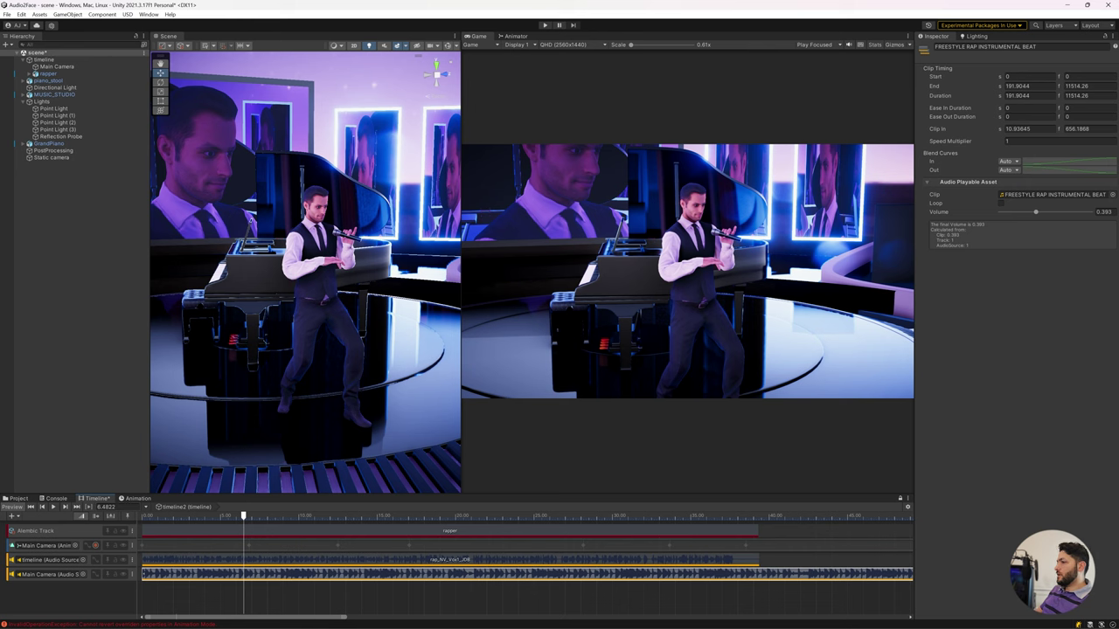
pyautogui.moveTo(281, 370); pyautogui.dragTo(285, 365, button='middle')
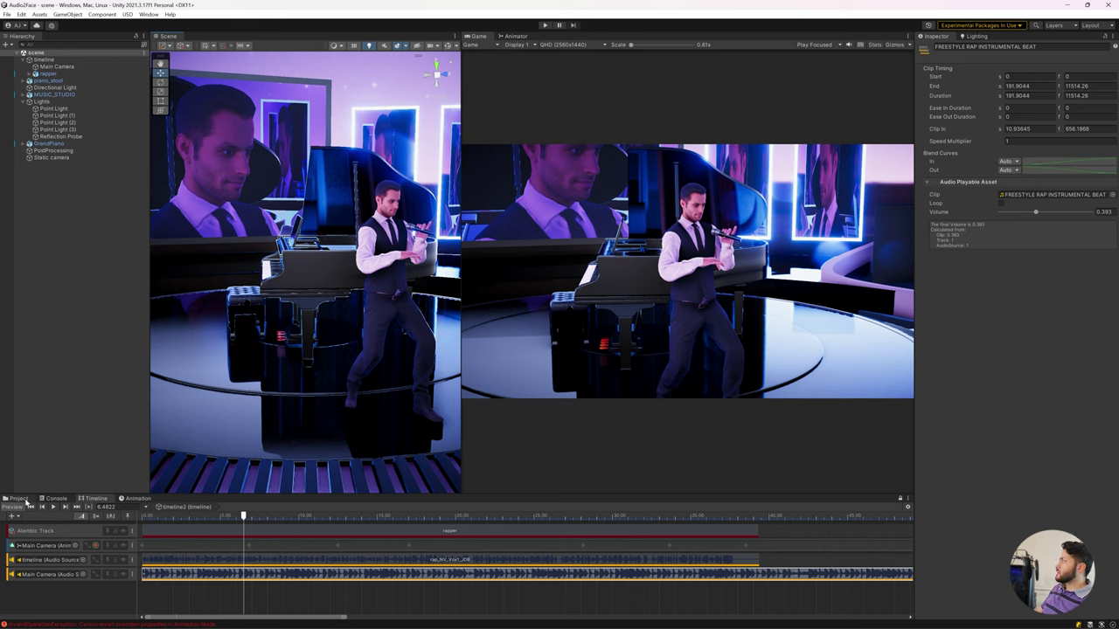
# Switch to Mixamo in Chrome and upload pianoman.fbx as a new character.
pyautogui.moveTo(306, 626)
pyautogui.click(482, 619)
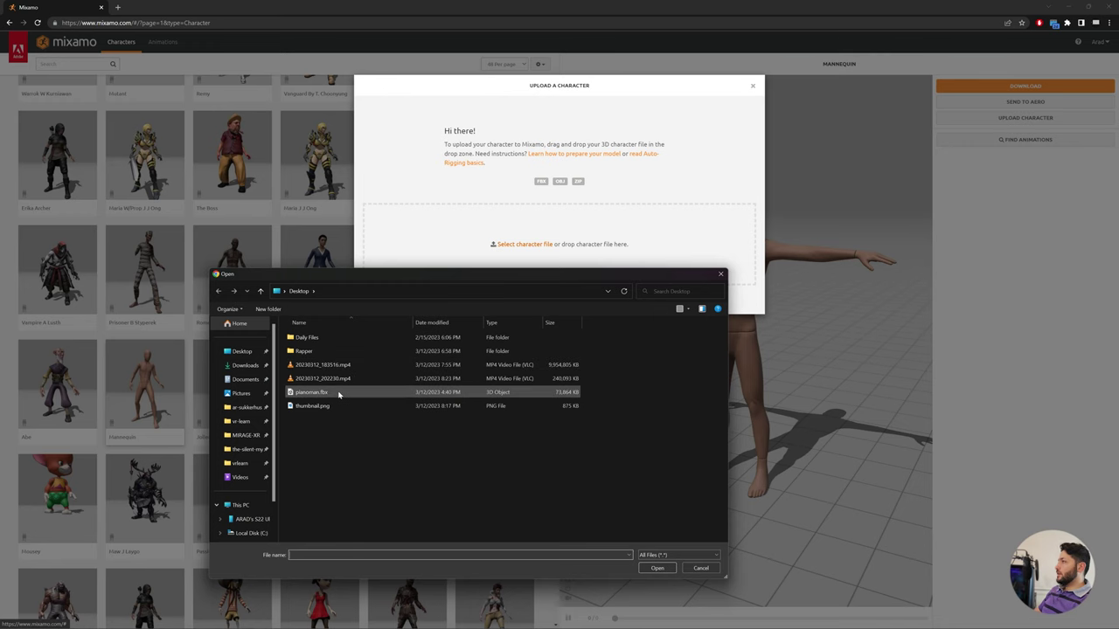
pyautogui.click(339, 393)
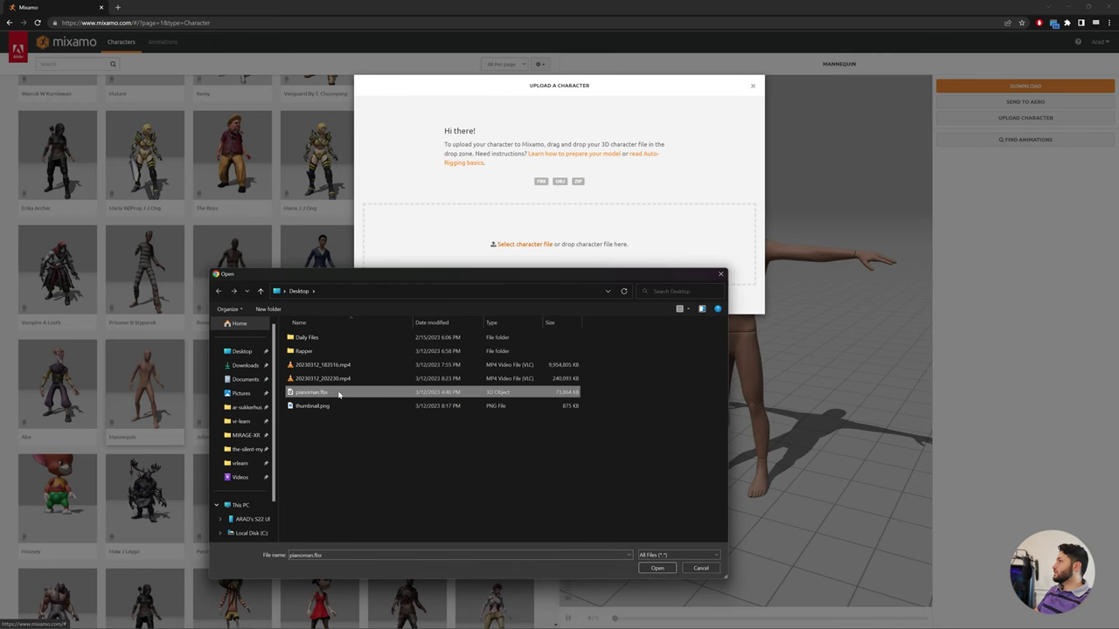
pyautogui.doubleClick(339, 393)
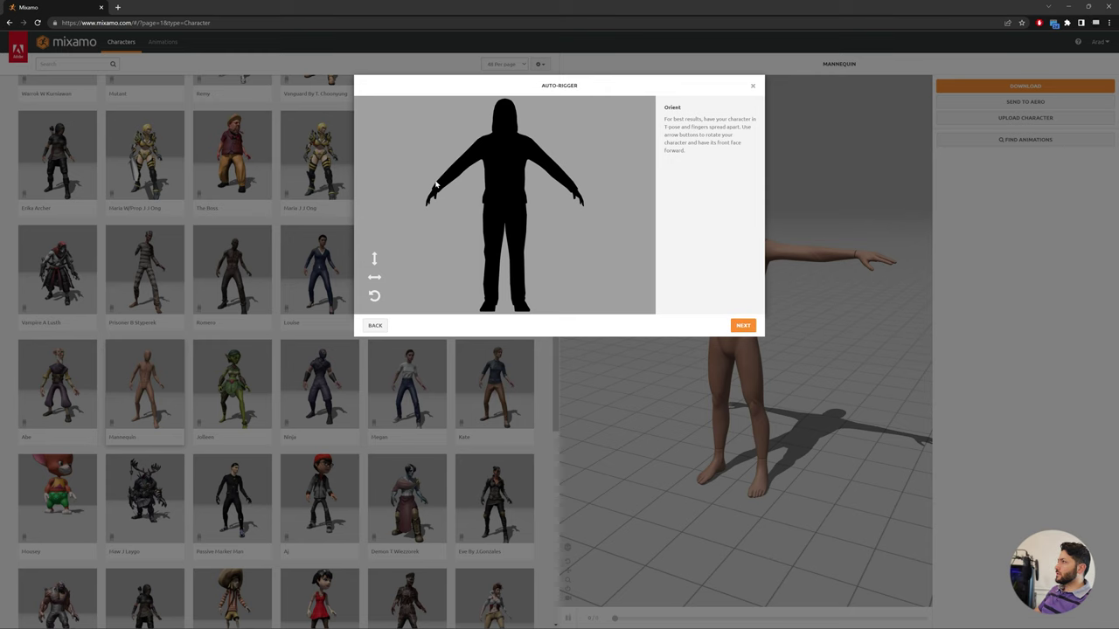
# Place the chin, wrist, elbow, knee and groin markers on the silhouette, then auto-rig and accept the character.
pyautogui.click(740, 326)
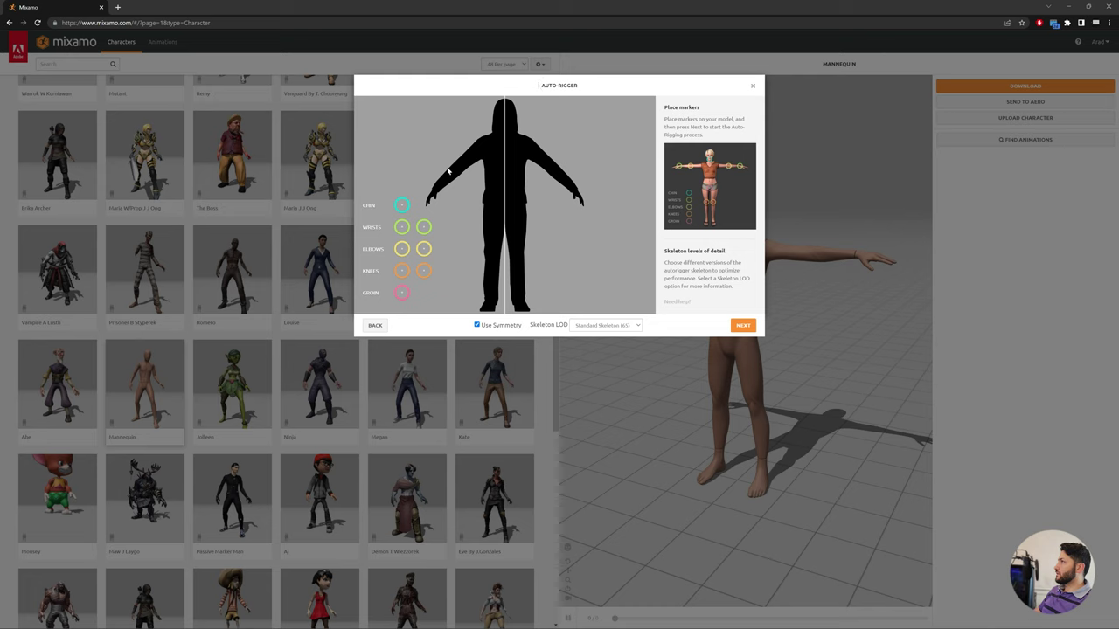
pyautogui.moveTo(402, 205); pyautogui.dragTo(504, 120)
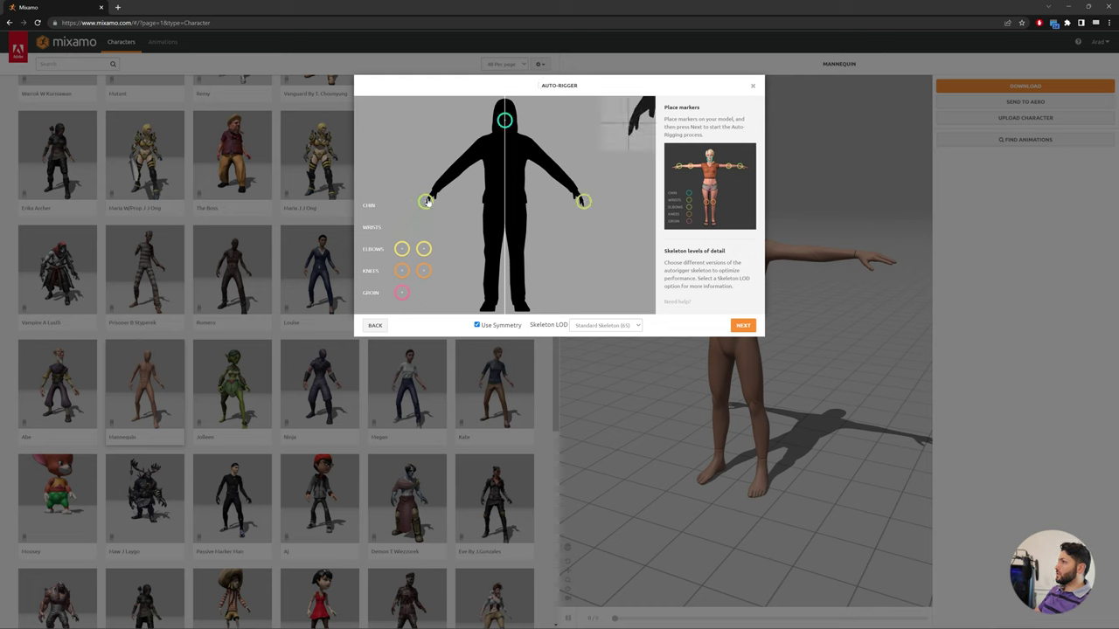
pyautogui.moveTo(401, 227); pyautogui.dragTo(436, 188)
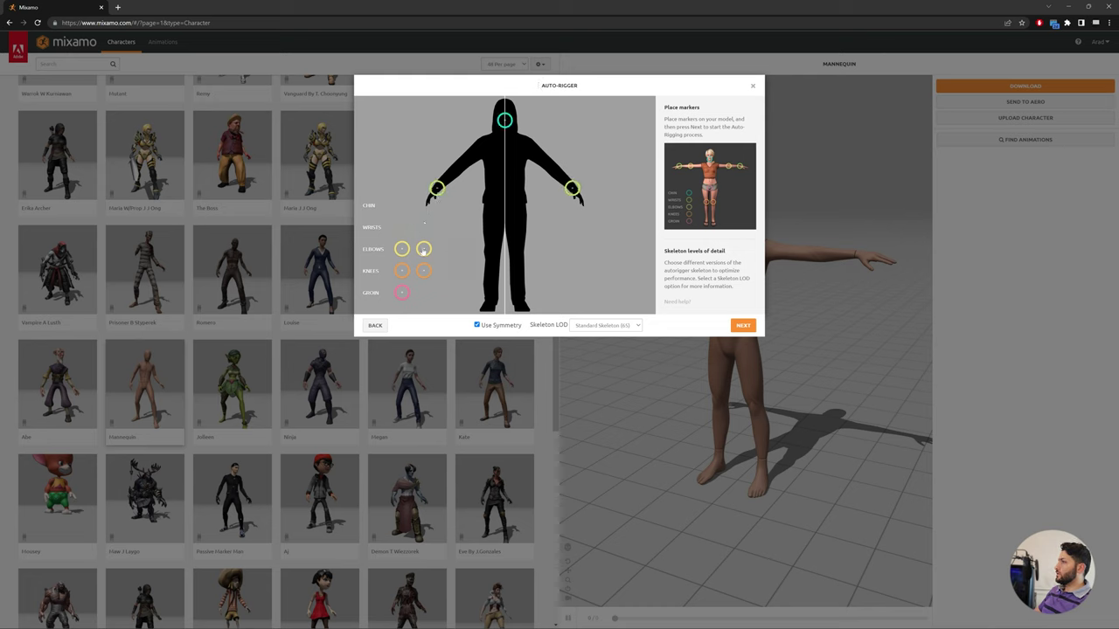
pyautogui.moveTo(423, 249); pyautogui.dragTo(458, 173)
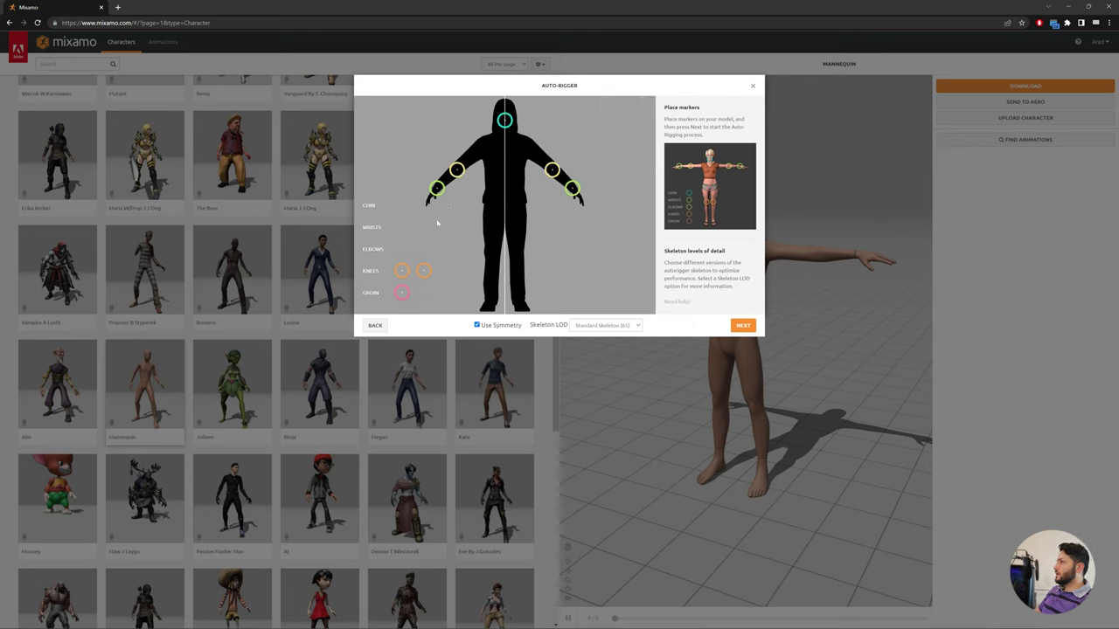
pyautogui.moveTo(402, 271); pyautogui.dragTo(492, 255)
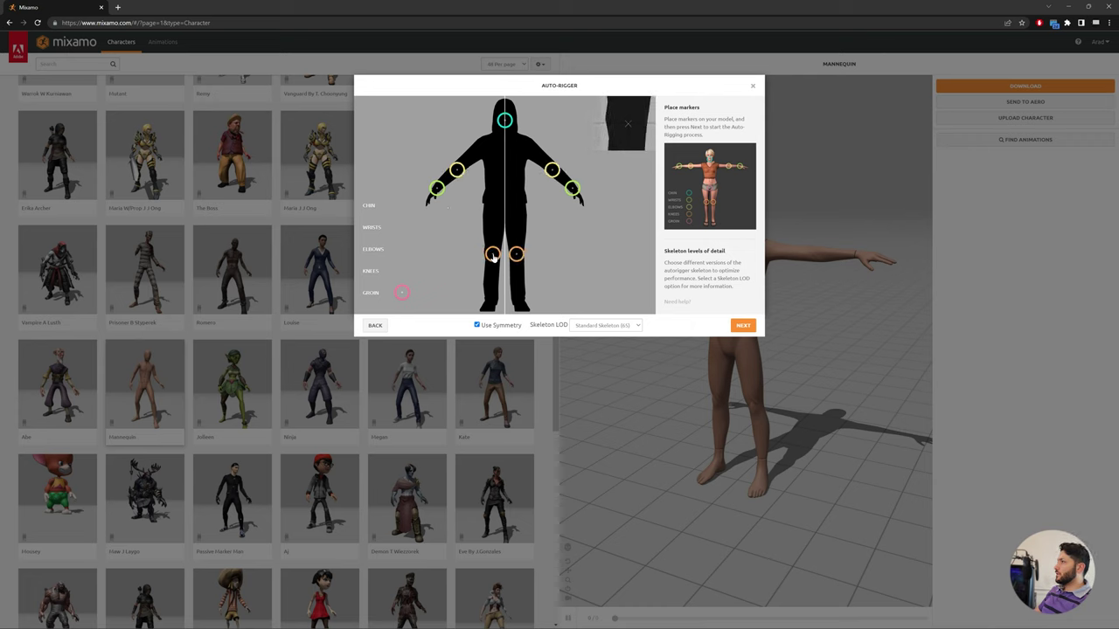
pyautogui.moveTo(401, 295); pyautogui.dragTo(504, 204)
pyautogui.click(742, 326)
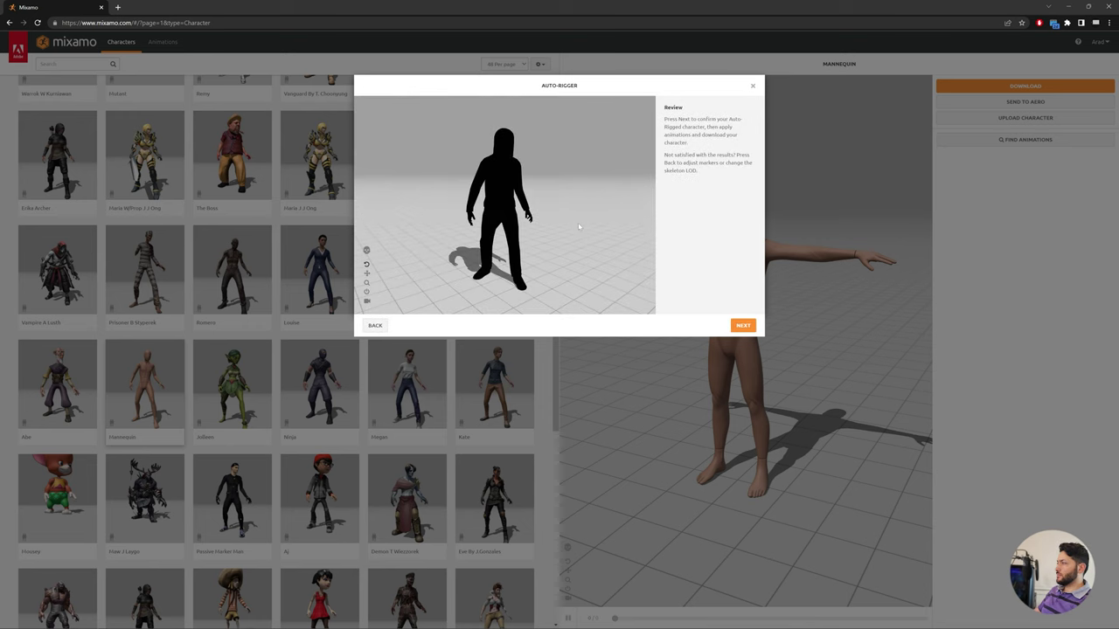
pyautogui.click(743, 325)
pyautogui.click(743, 325)
pyautogui.write('piano')
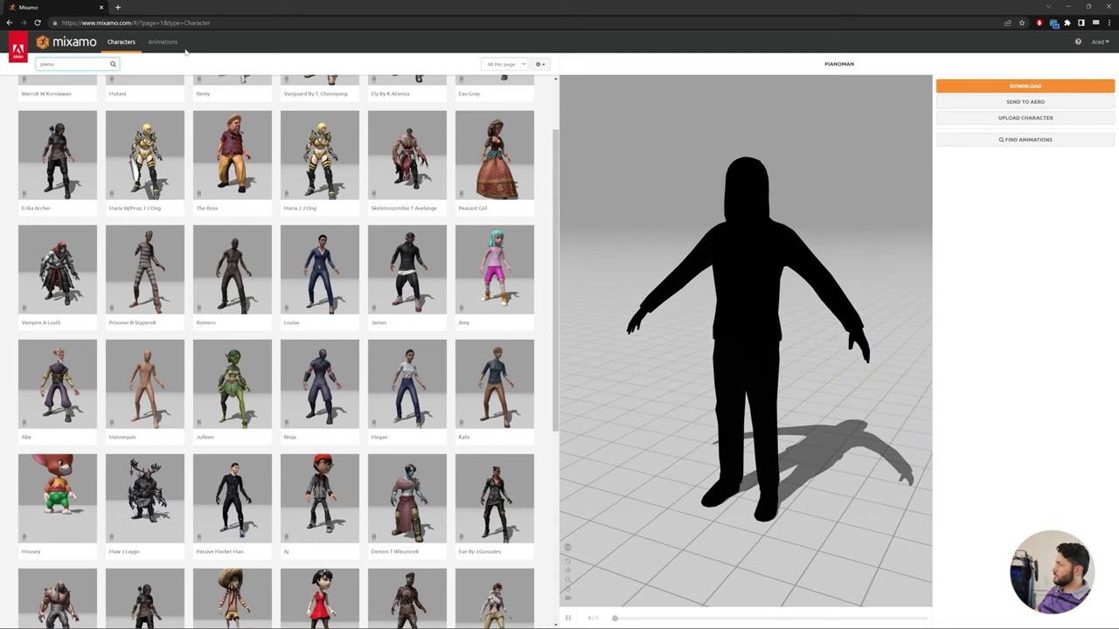
# Search Mixamo animations for 'piano', apply the first Piano Playing result to Pianoman, and open Download.
pyautogui.click(164, 45)
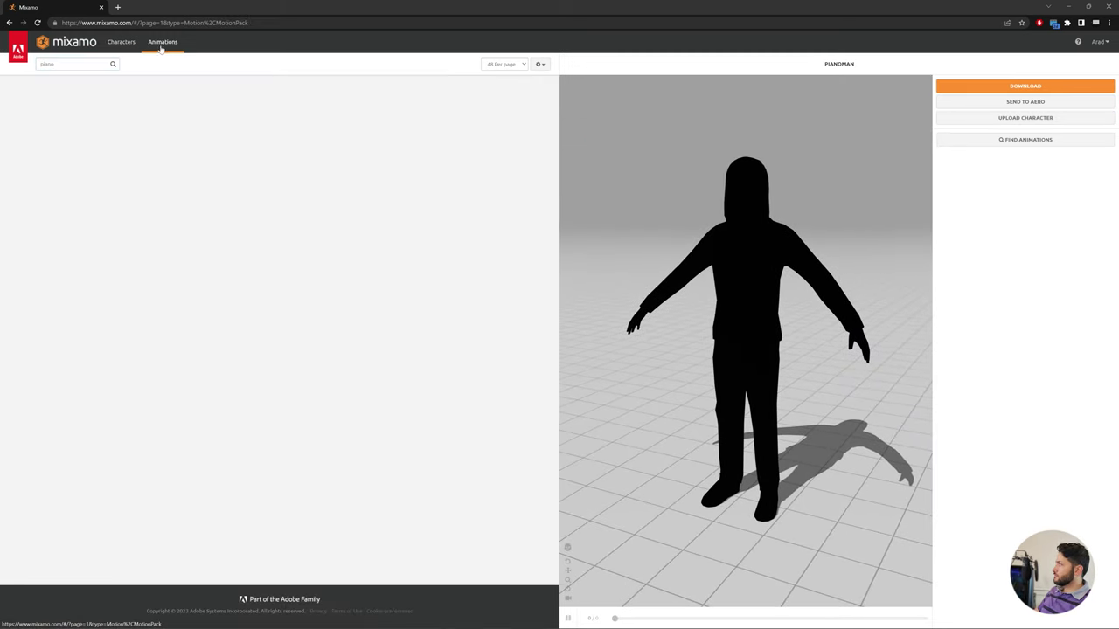
pyautogui.press('Return')
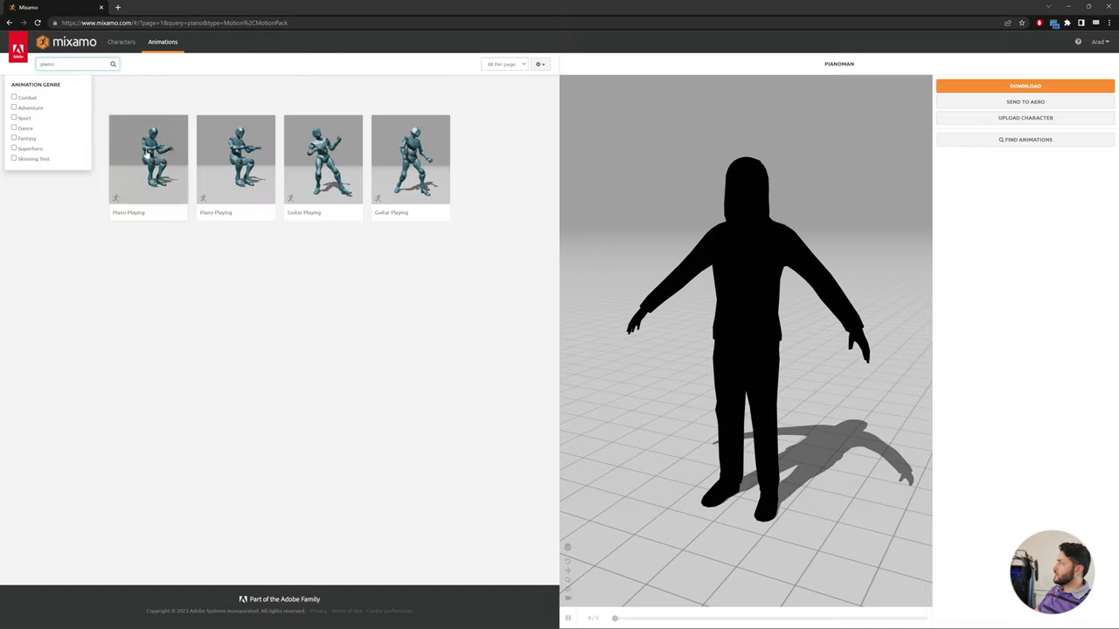
pyautogui.click(149, 161)
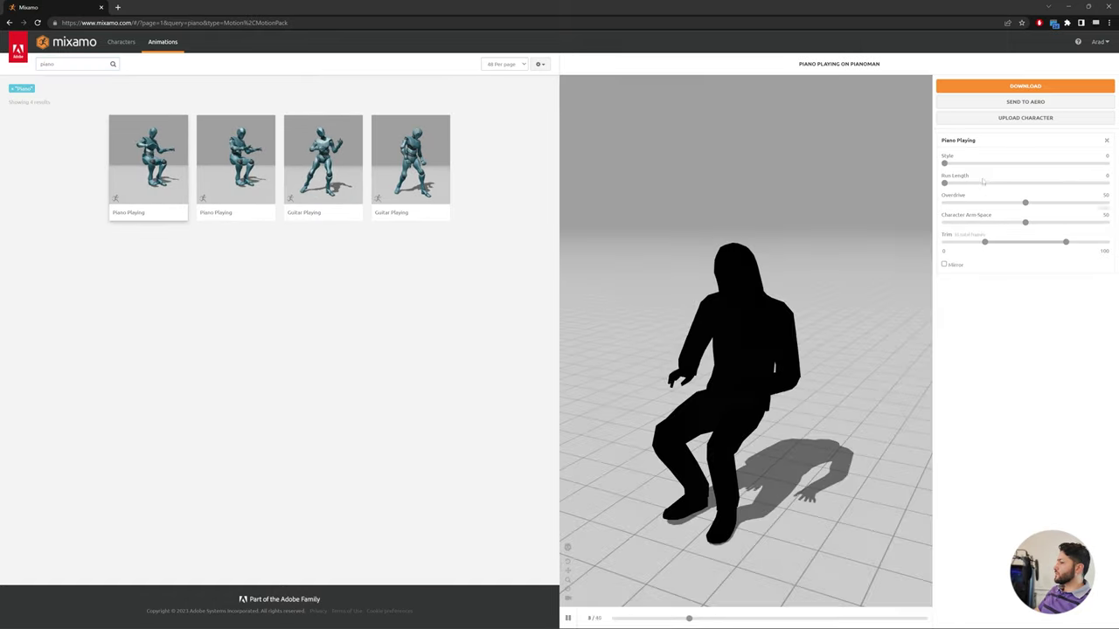
pyautogui.click(1001, 87)
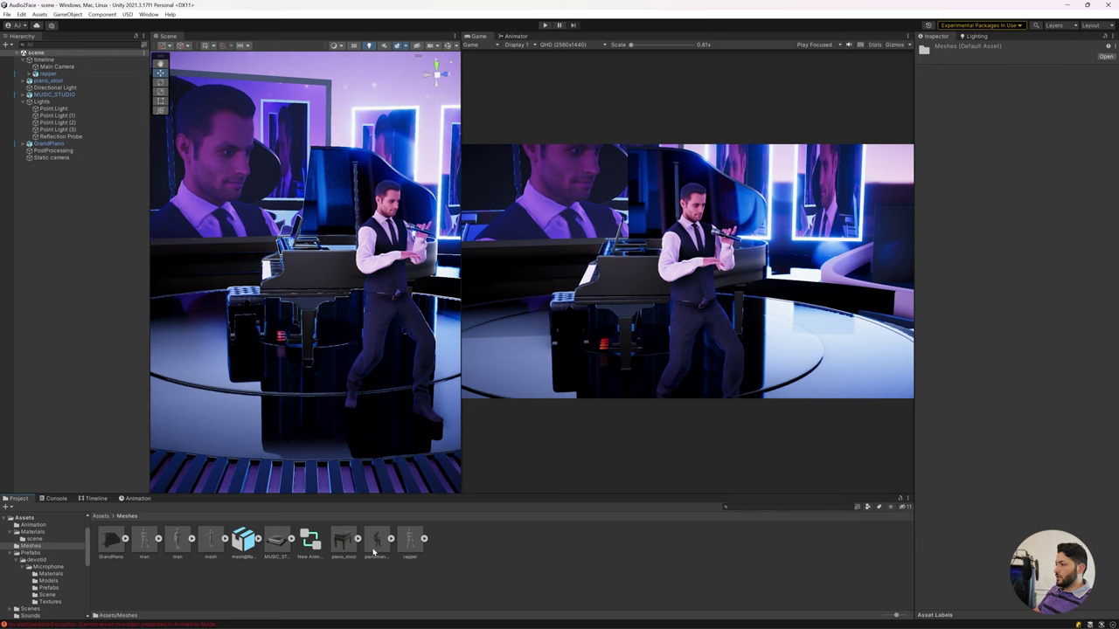
# Place the pianoman@Piano Playing model in the scene and seat him on the piano stool.
pyautogui.moveTo(239, 376)
pyautogui.mouseDown()
pyautogui.moveTo(227, 362)
pyautogui.moveTo(226, 286)
pyautogui.moveTo(261, 334)
pyautogui.mouseUp()
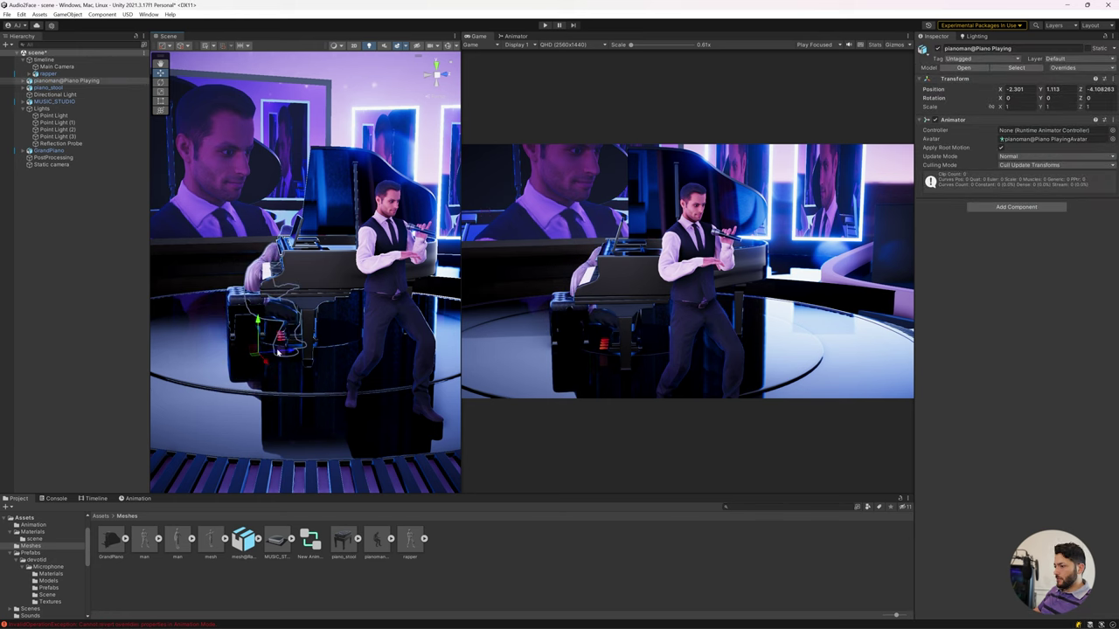
pyautogui.moveTo(278, 350)
pyautogui.mouseDown()
pyautogui.moveTo(243, 304)
pyautogui.moveTo(345, 385)
pyautogui.moveTo(336, 349)
pyautogui.moveTo(301, 351)
pyautogui.mouseUp()
pyautogui.click(323, 356)
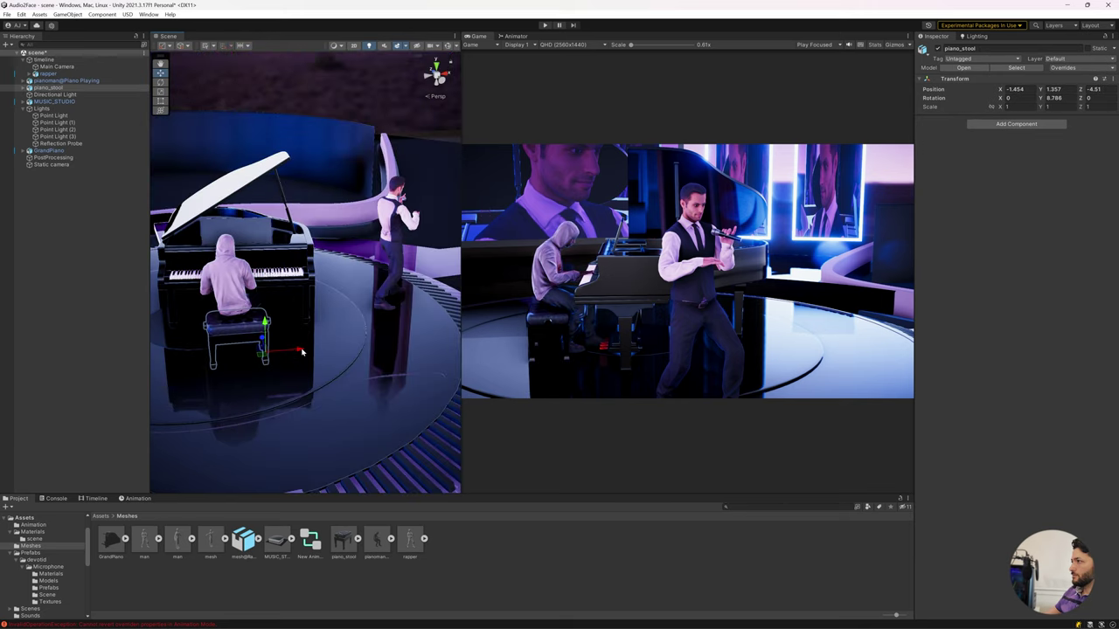
pyautogui.click(229, 278)
pyautogui.keyDown('alt'); pyautogui.moveTo(236, 288); pyautogui.dragTo(423, 315); pyautogui.keyUp('alt')
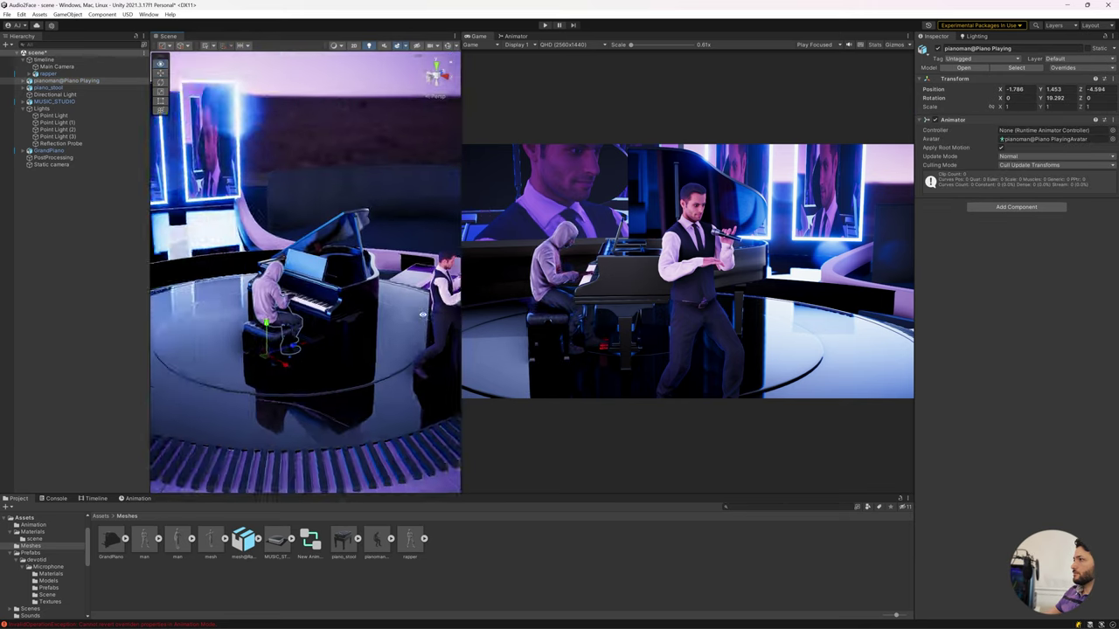
pyautogui.scroll(3, 349, 332)
pyautogui.scroll(3, 306, 350)
pyautogui.scroll(3, 289, 368)
pyautogui.click(278, 384)
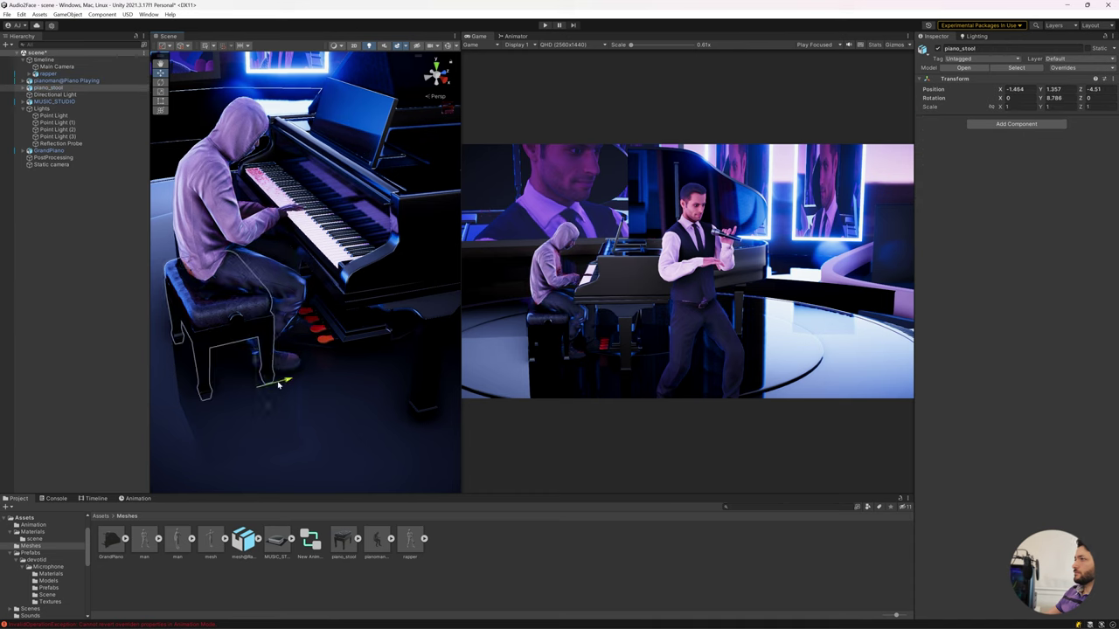
pyautogui.click(278, 385)
pyautogui.moveTo(278, 385)
pyautogui.keyDown('alt'); pyautogui.mouseDown()
pyautogui.moveTo(332, 349)
pyautogui.moveTo(295, 318)
pyautogui.moveTo(438, 341)
pyautogui.moveTo(350, 341)
pyautogui.moveTo(295, 325)
pyautogui.moveTo(275, 338)
pyautogui.mouseUp(); pyautogui.keyUp('alt')
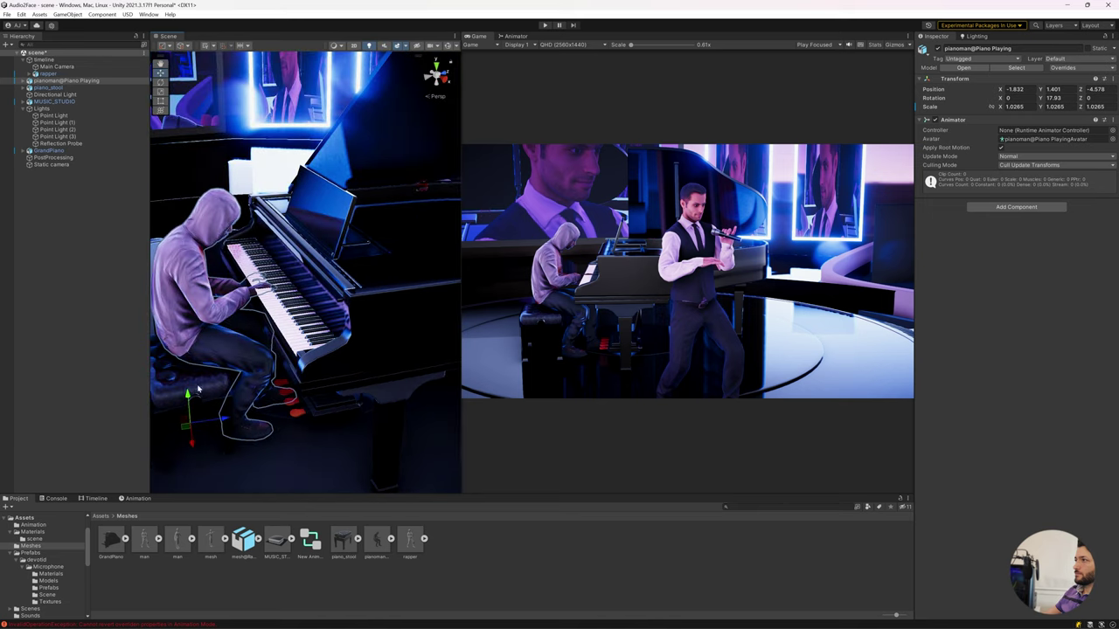
pyautogui.moveTo(186, 398); pyautogui.dragTo(245, 396)
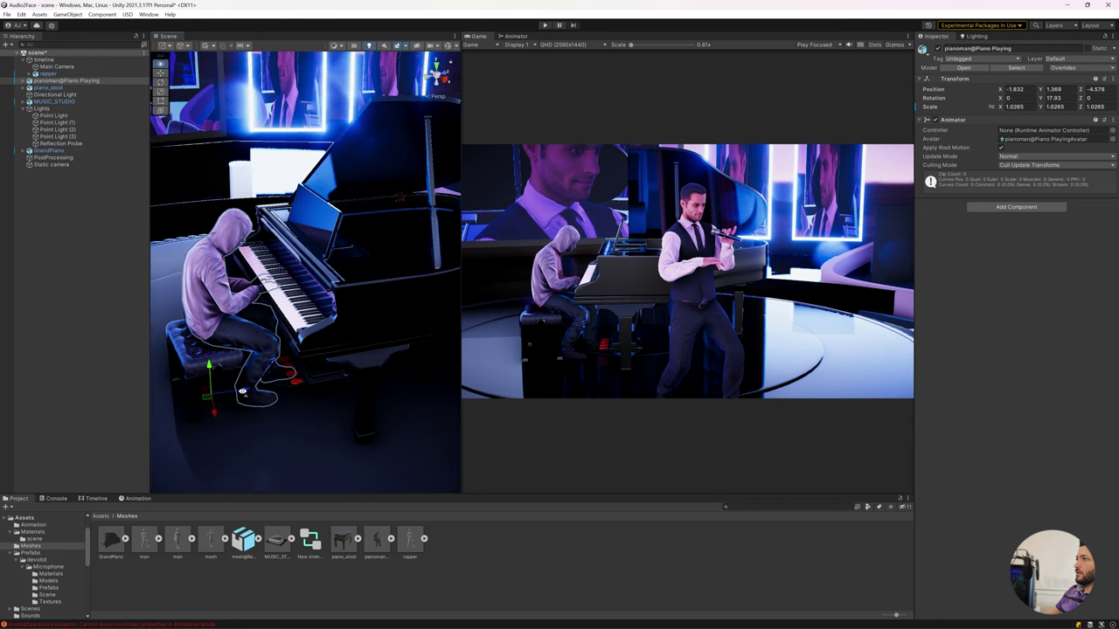
# Shrink the GrandPiano slightly with the Scale tool, then lower it with the Move tool.
pyautogui.click(312, 259)
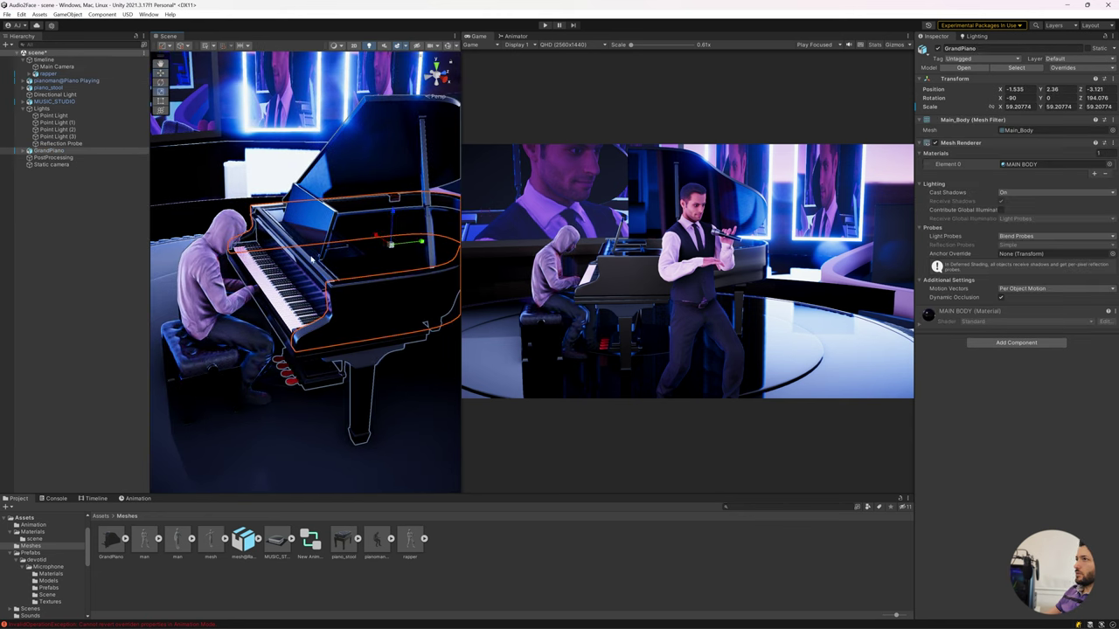
pyautogui.moveTo(391, 246)
pyautogui.mouseDown()
pyautogui.moveTo(391, 226)
pyautogui.moveTo(412, 254)
pyautogui.mouseUp()
pyautogui.click(159, 76)
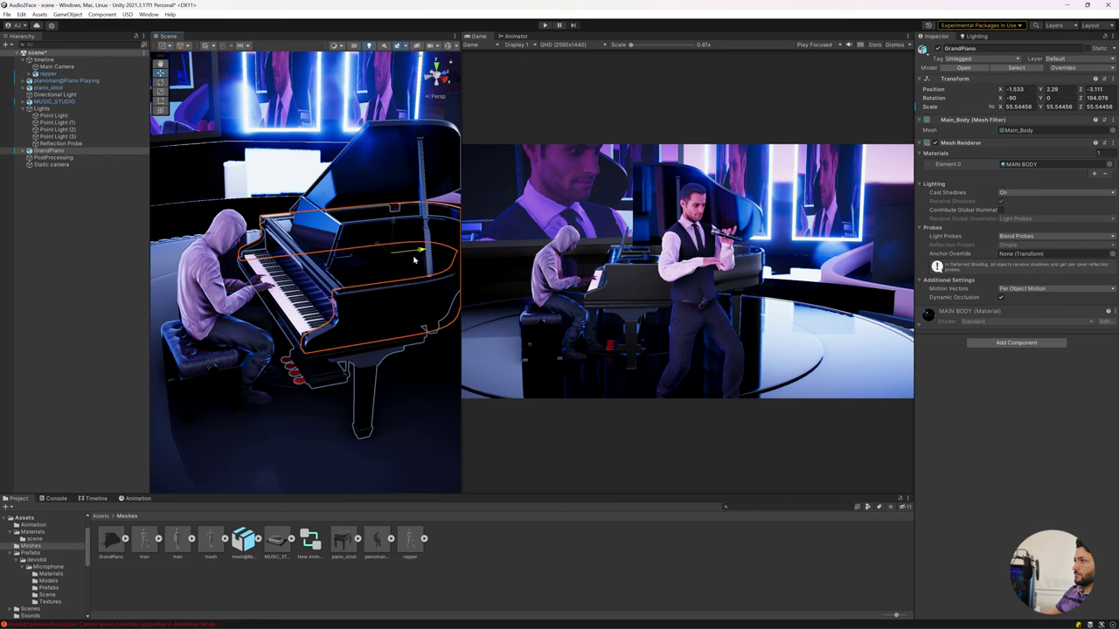
pyautogui.click(160, 91)
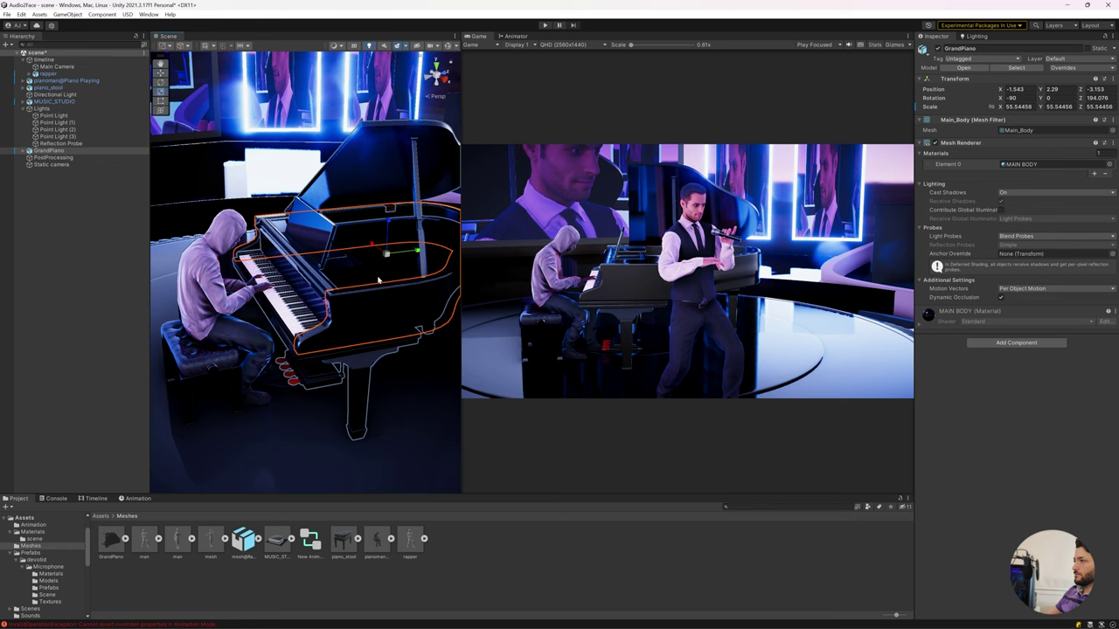
pyautogui.moveTo(387, 254); pyautogui.dragTo(387, 267)
pyautogui.press('w')
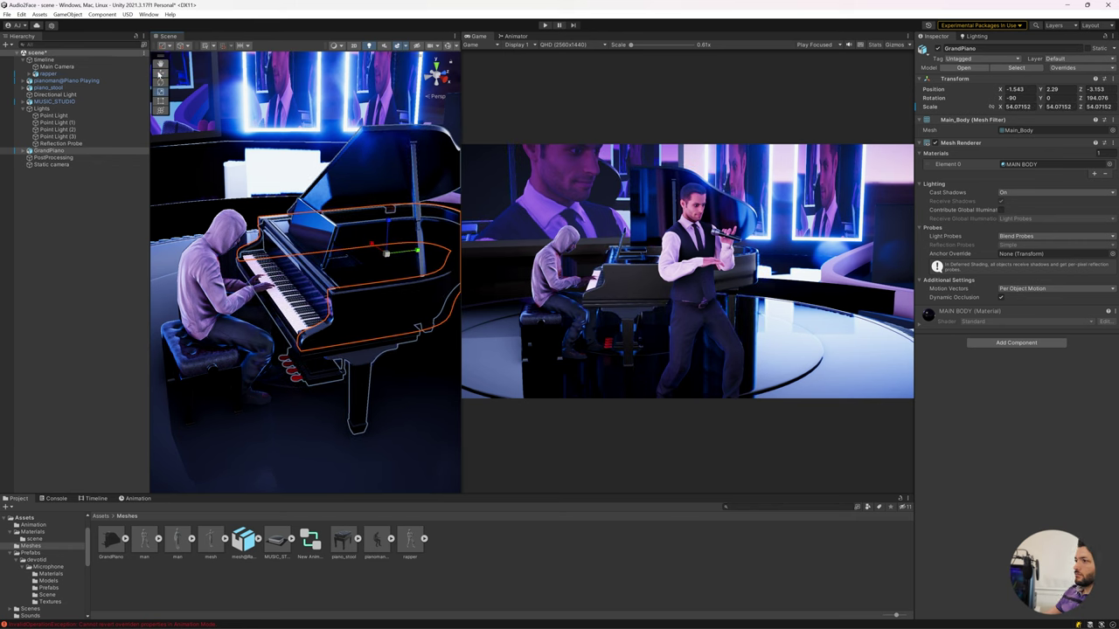
pyautogui.moveTo(391, 225)
pyautogui.mouseDown()
pyautogui.moveTo(409, 262)
pyautogui.moveTo(236, 210)
pyautogui.mouseUp()
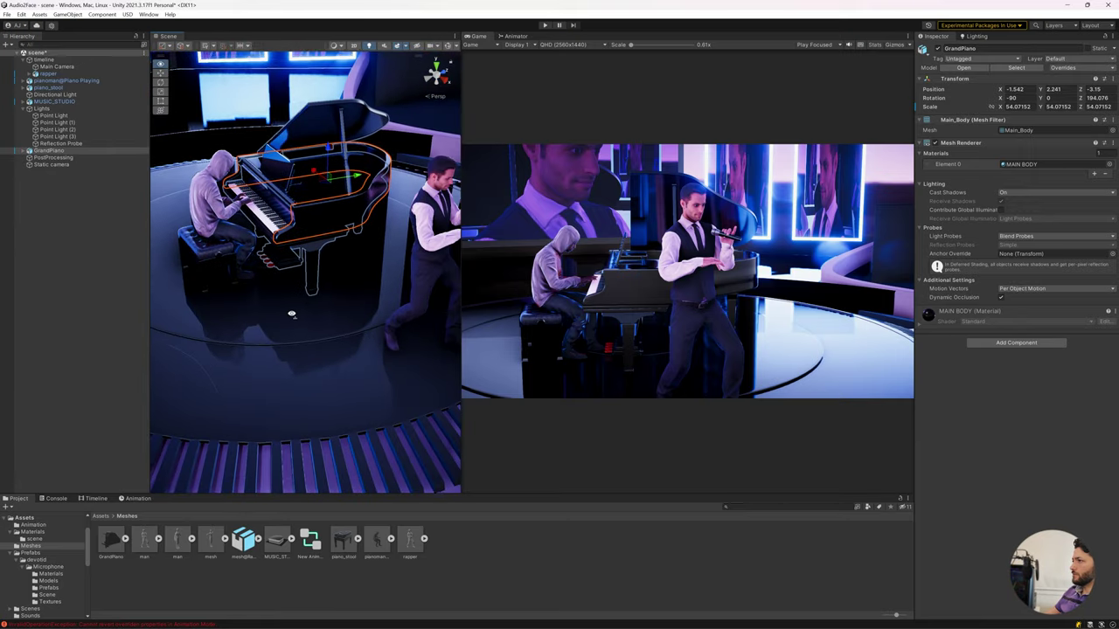
# Frame the pianist and singer from the front, then select the pianist.
pyautogui.keyDown('alt'); pyautogui.moveTo(268, 299); pyautogui.dragTo(370, 396); pyautogui.keyUp('alt')
pyautogui.click(370, 396)
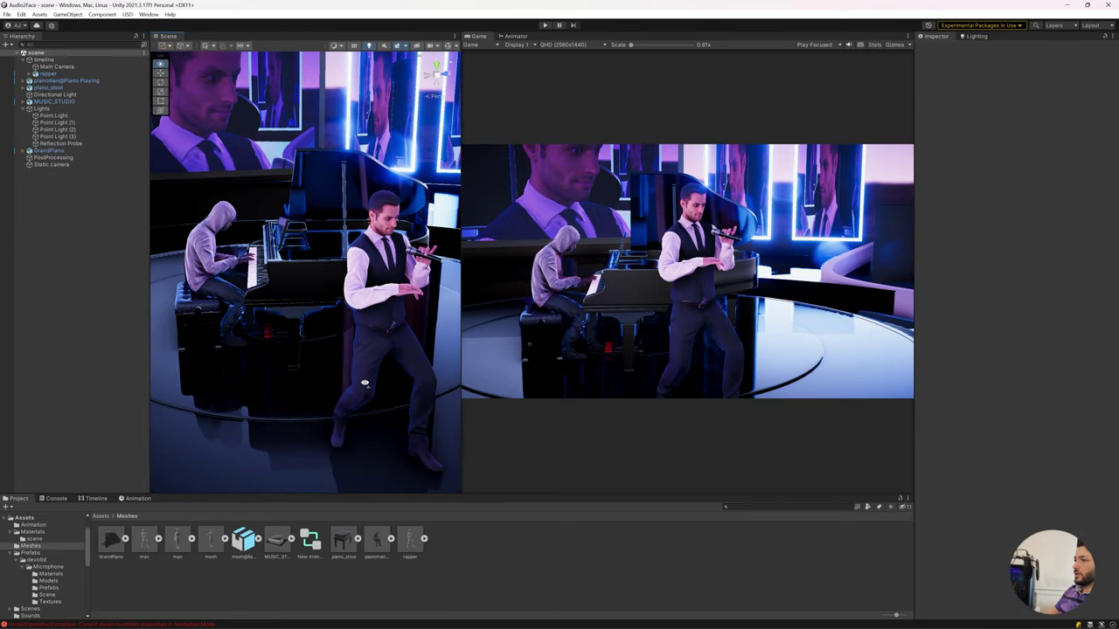
pyautogui.moveTo(365, 383); pyautogui.dragTo(361, 391, button='right')
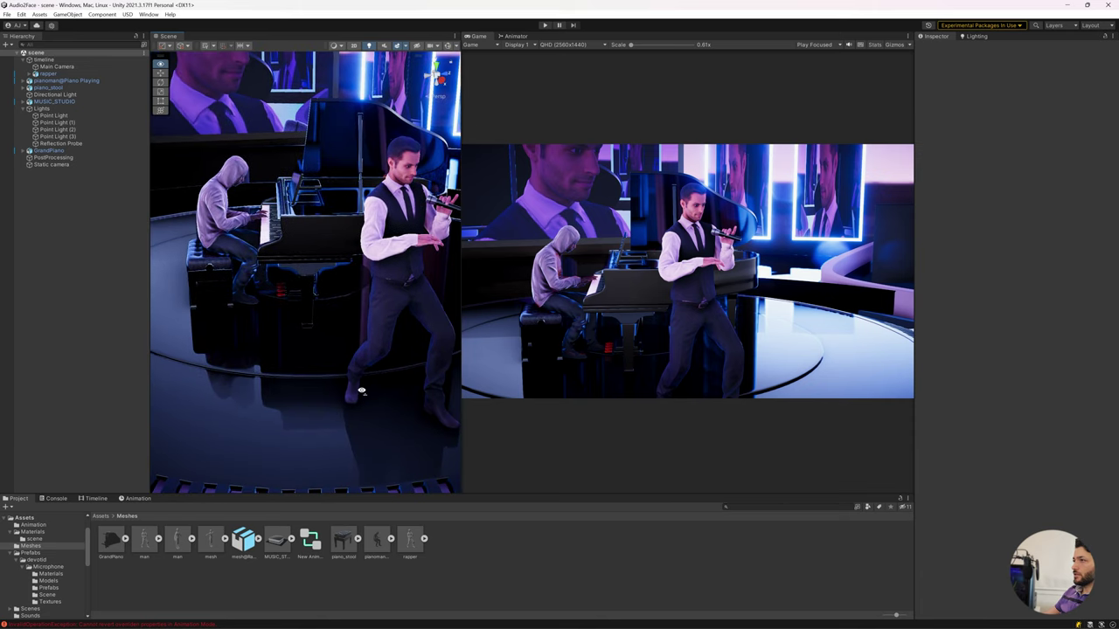
pyautogui.click(211, 208)
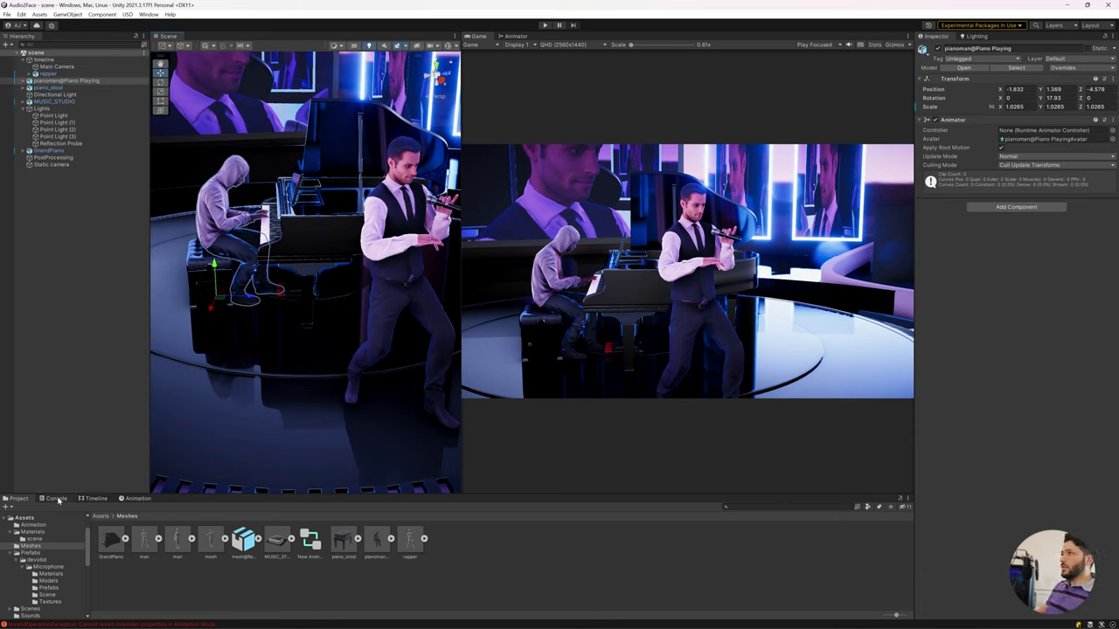
# Add an Animation Track for pianoman in Timeline2 and choose Add From Animation Clip on it.
pyautogui.click(94, 499)
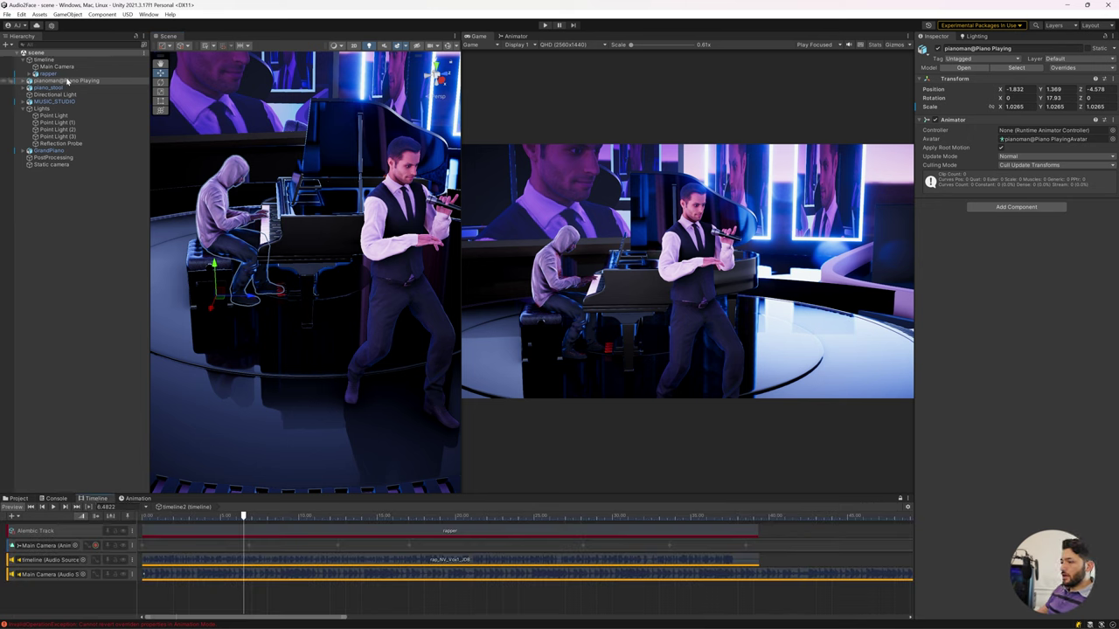
pyautogui.rightClick(77, 596)
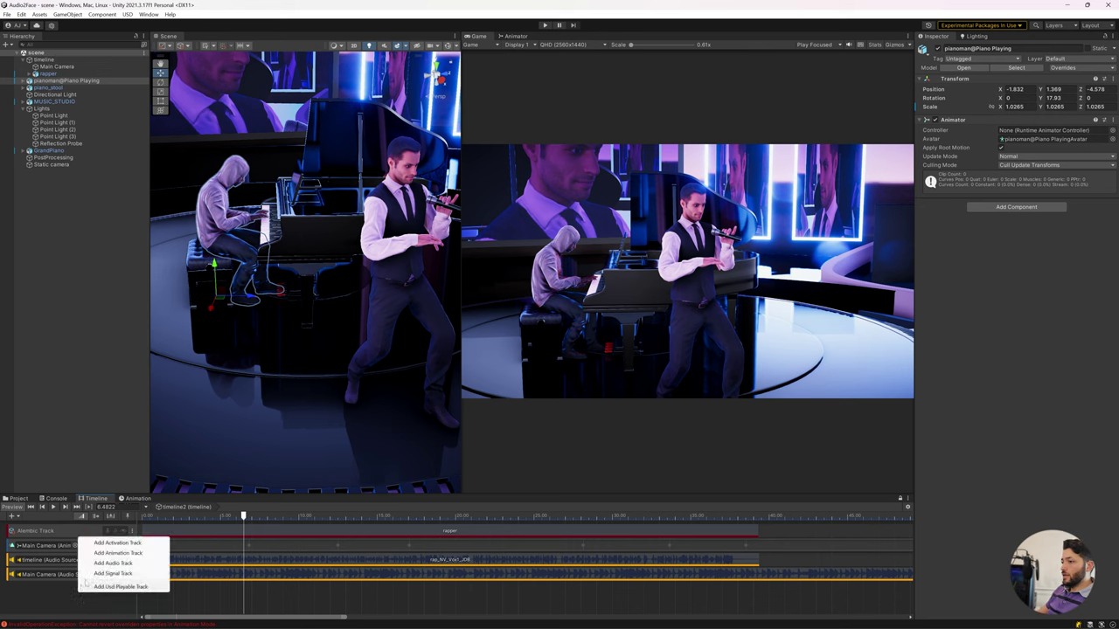
pyautogui.click(131, 553)
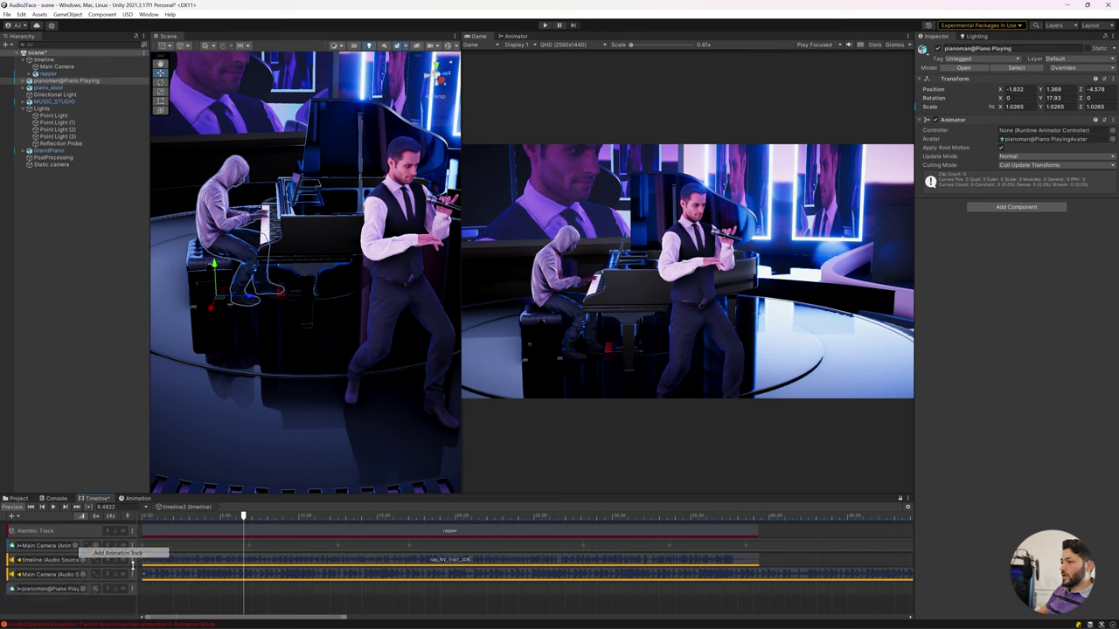
pyautogui.rightClick(167, 591)
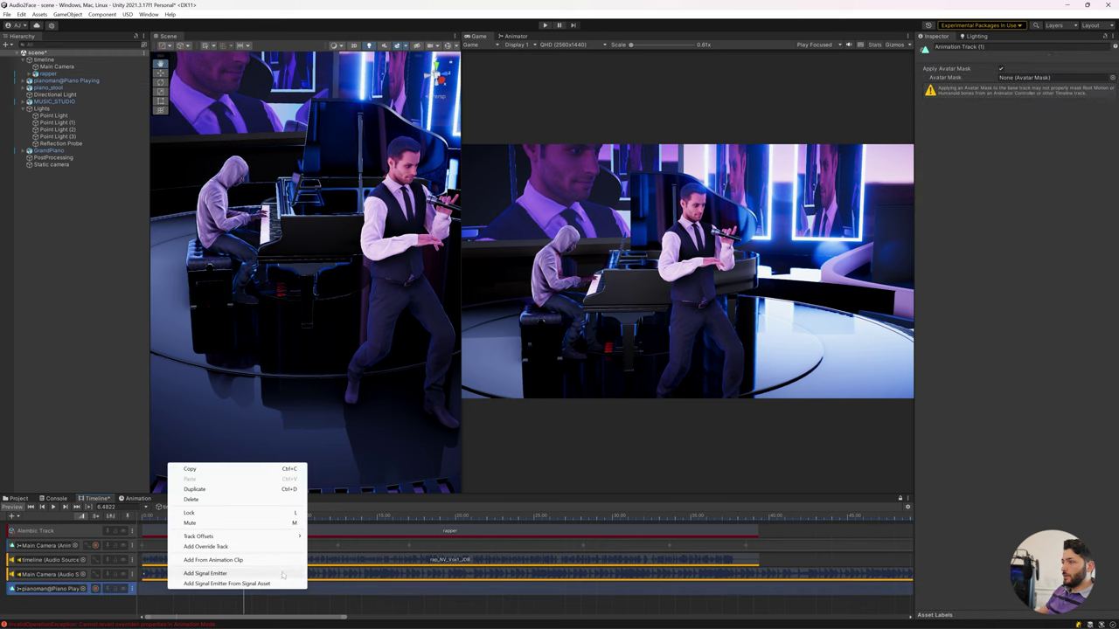
pyautogui.click(240, 560)
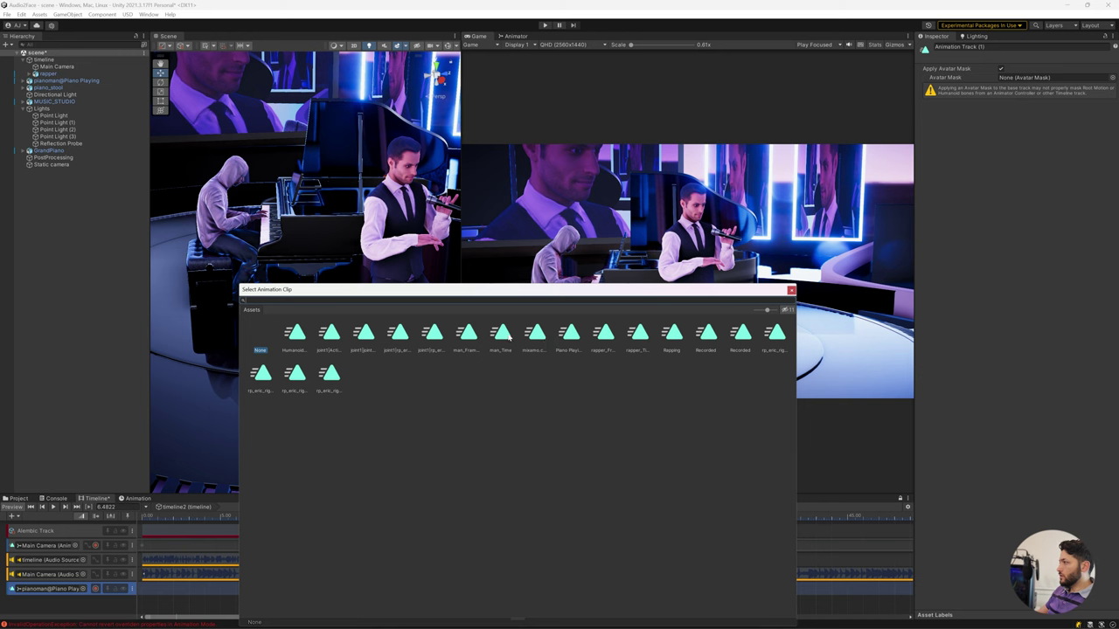
# Place the Piano Playing clip at time 0 and offset the pianist to sit facing the keyboard.
pyautogui.doubleClick(568, 336)
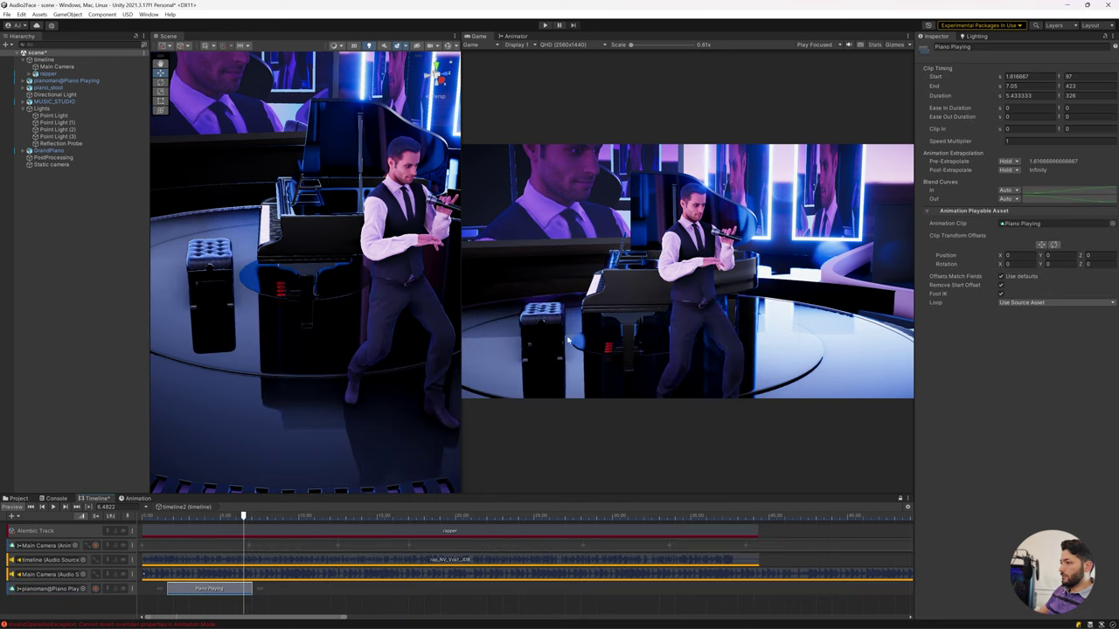
pyautogui.moveTo(209, 593); pyautogui.dragTo(192, 591)
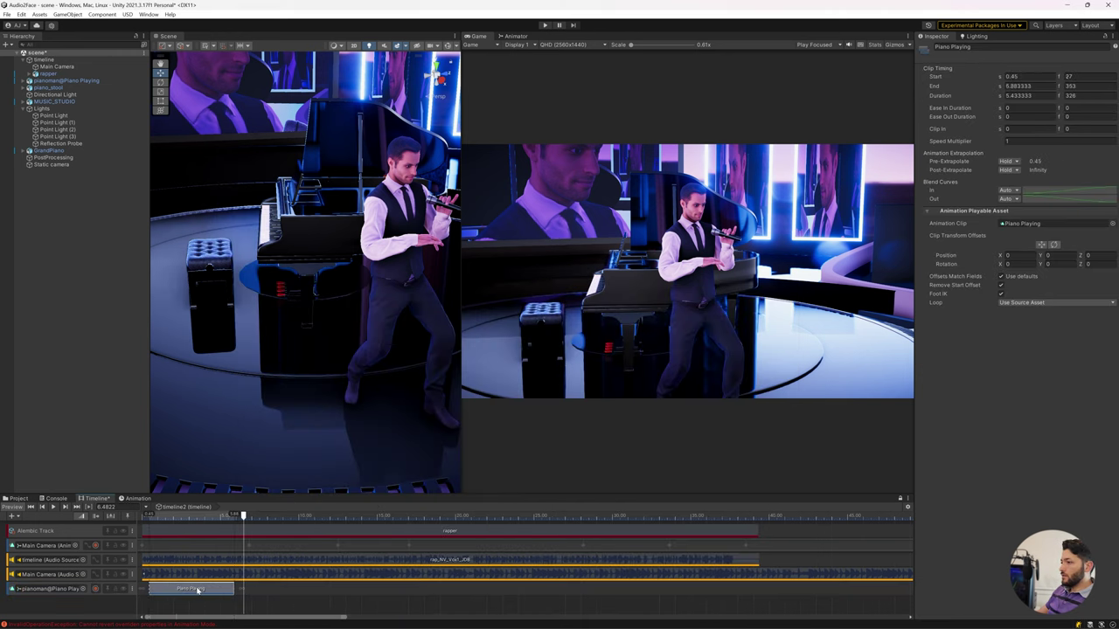
pyautogui.moveTo(203, 516); pyautogui.dragTo(193, 517)
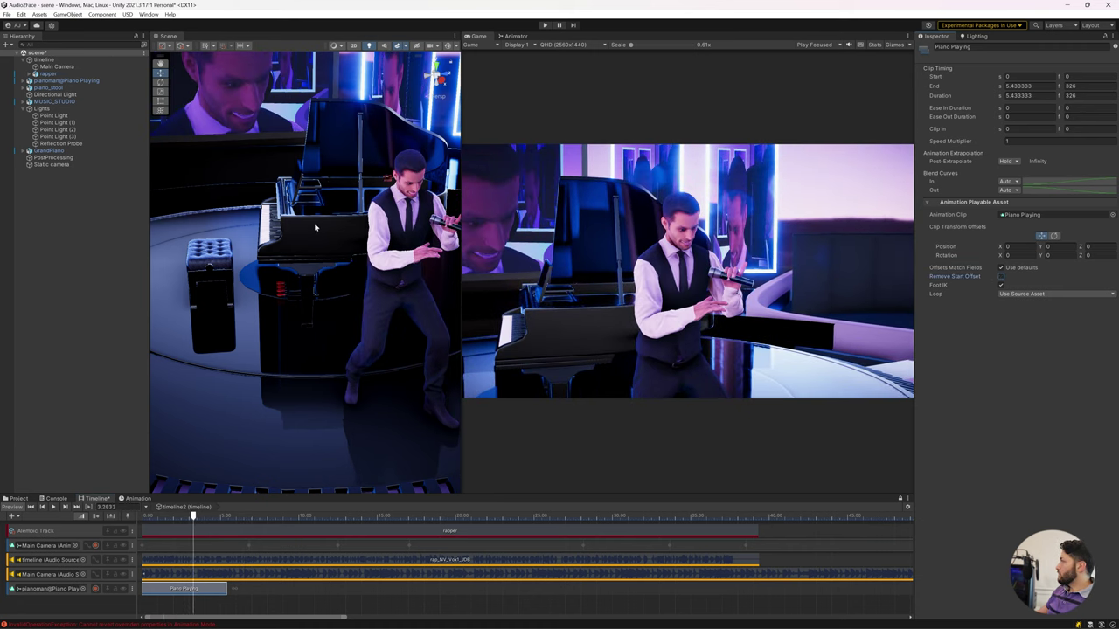
pyautogui.moveTo(315, 227); pyautogui.dragTo(337, 284, button='right')
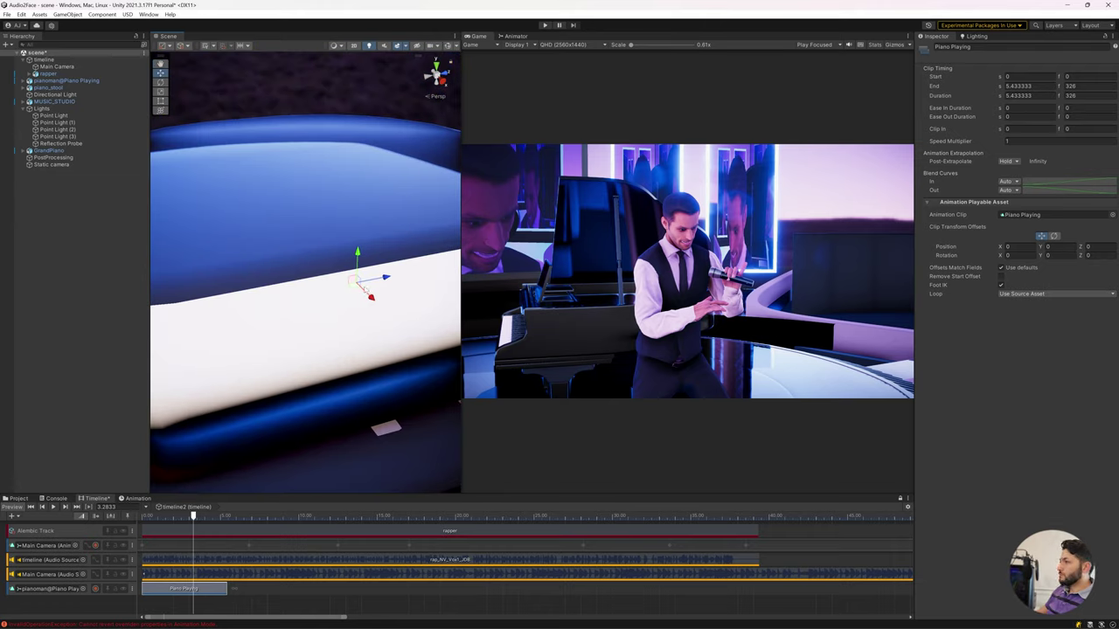
pyautogui.moveTo(356, 288); pyautogui.dragTo(226, 274)
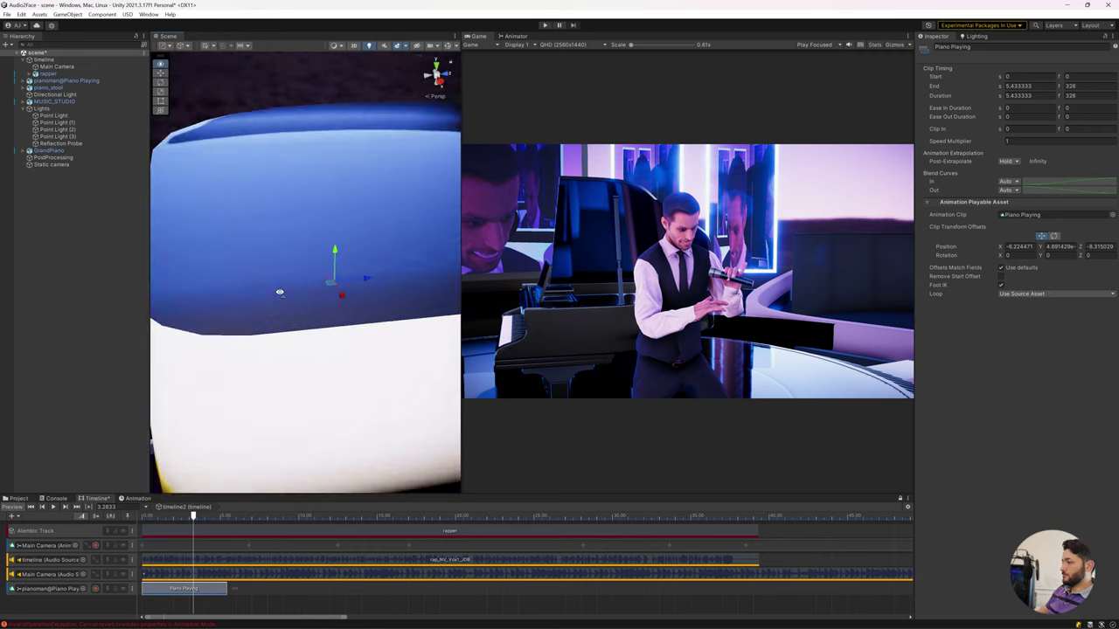
pyautogui.scroll(-5, 307, 298)
pyautogui.moveTo(376, 288); pyautogui.dragTo(387, 298)
pyautogui.press('f')
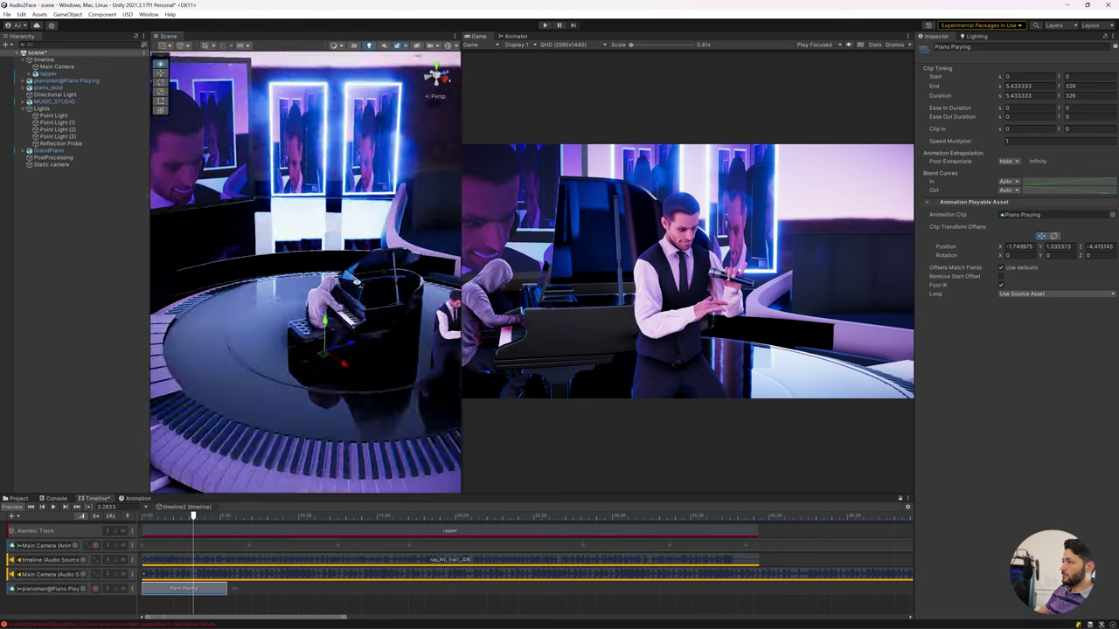
pyautogui.moveTo(225, 350); pyautogui.dragTo(297, 321)
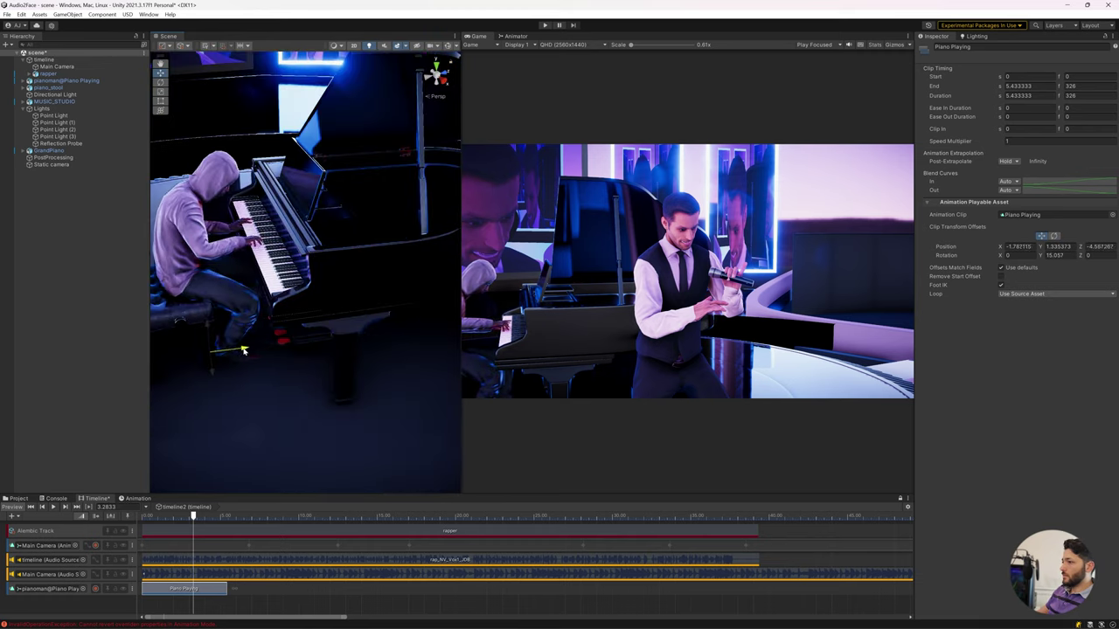
pyautogui.scroll(-5, 297, 322)
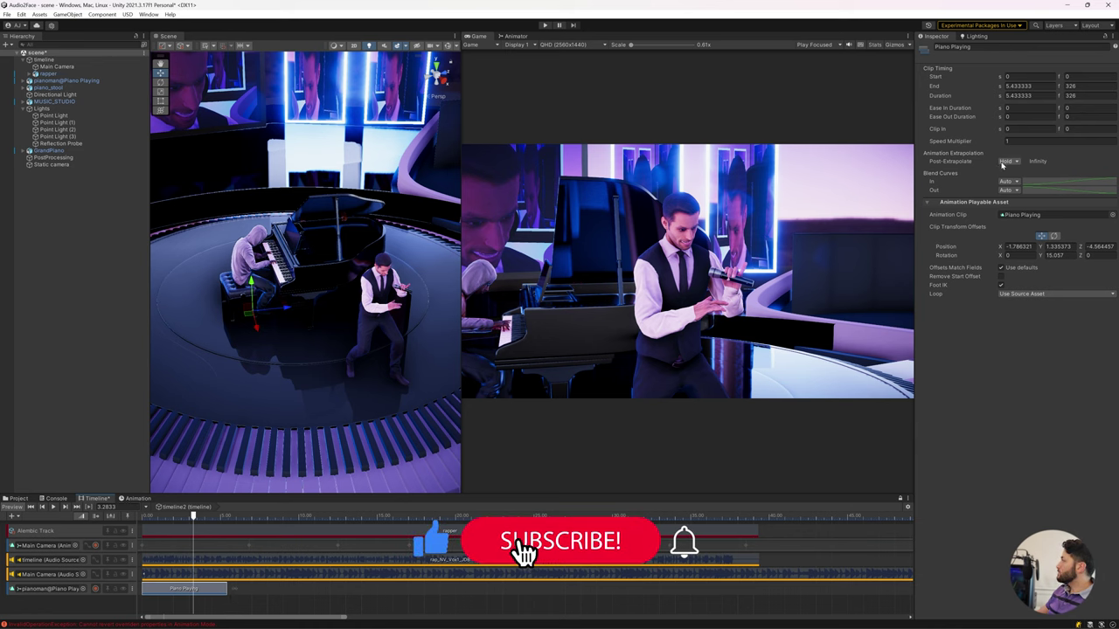
# Set the Piano Playing clip's Post-Extrapolate to Ping Pong.
pyautogui.click(1008, 161)
pyautogui.click(1023, 202)
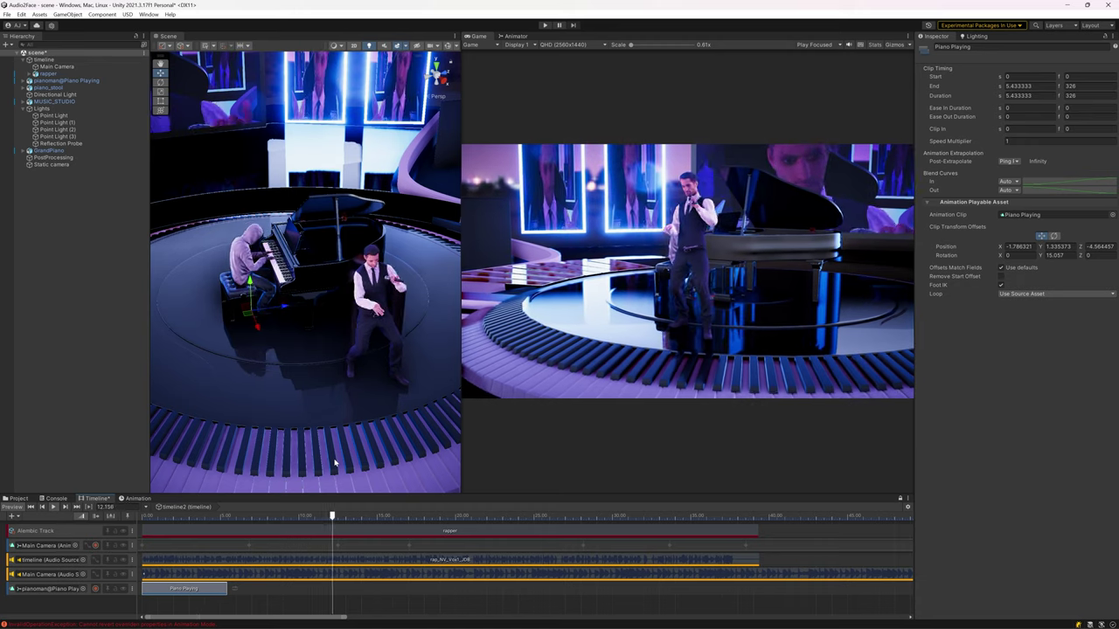
pyautogui.click(109, 361)
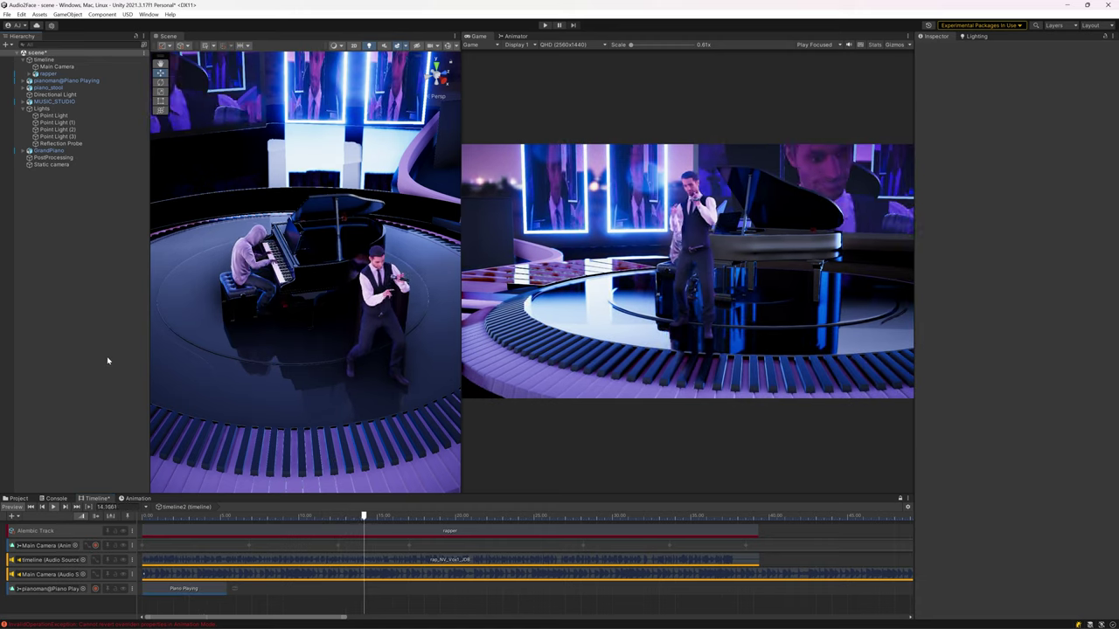